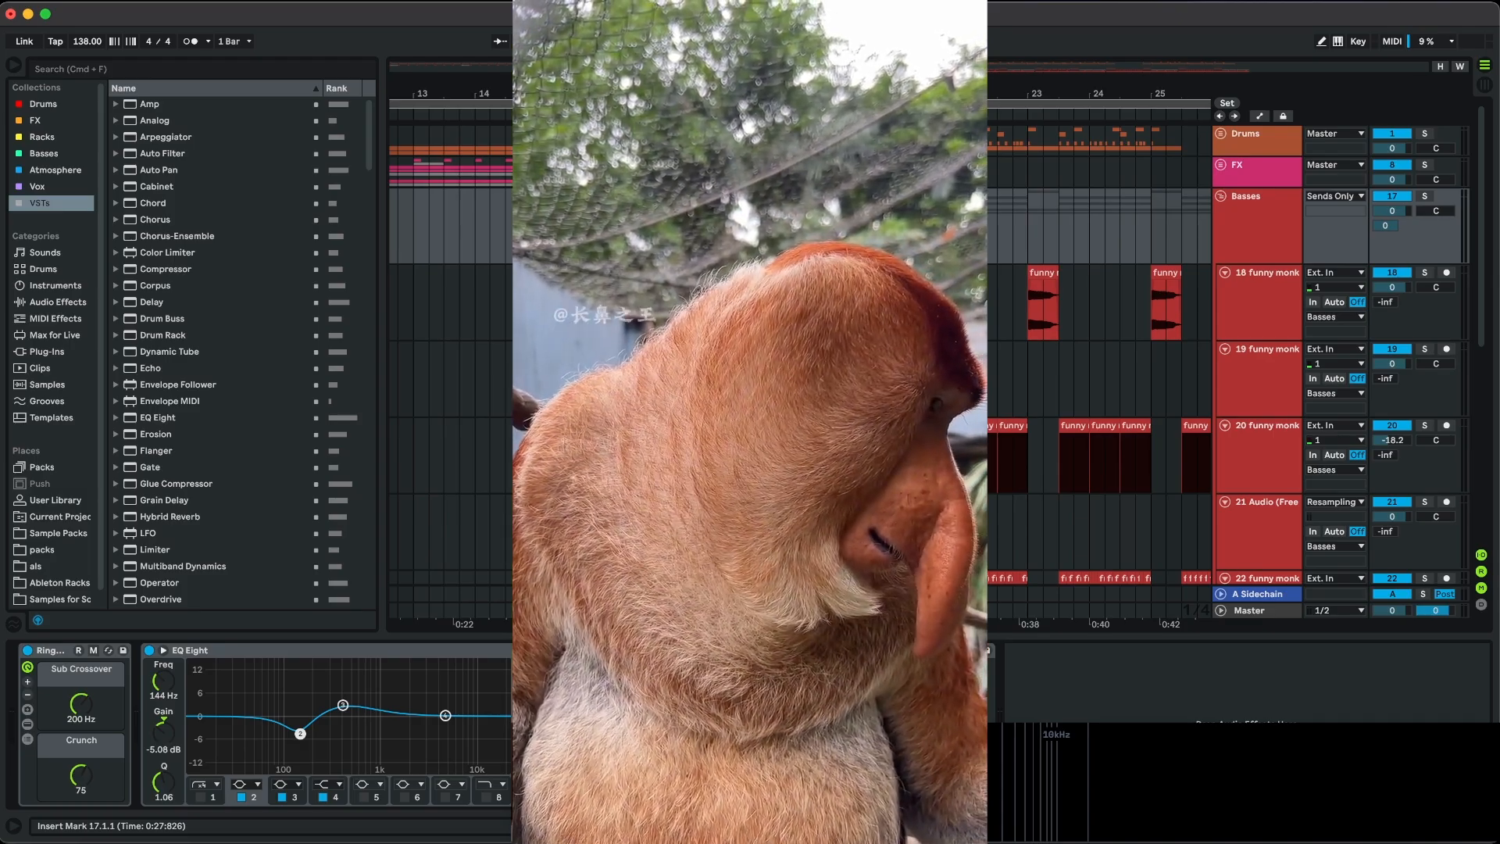
{"action": "key", "text": "space"}
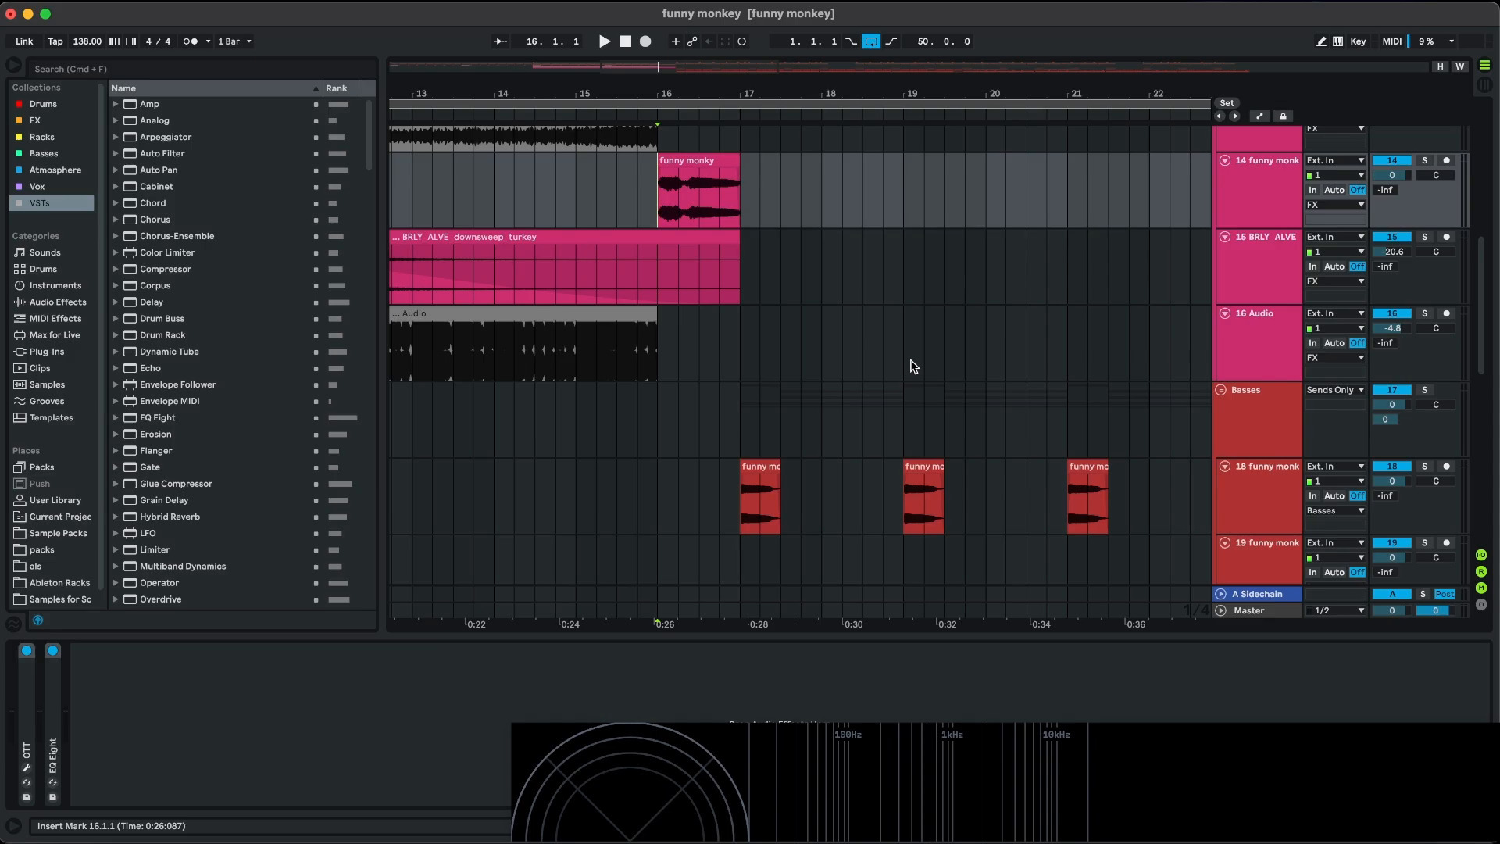
{"action": "scroll", "coordinate": [788, 315], "scroll_direction": "up", "scroll_amount": 3}
{"action": "scroll", "coordinate": [788, 315], "scroll_direction": "left", "scroll_amount": 1}
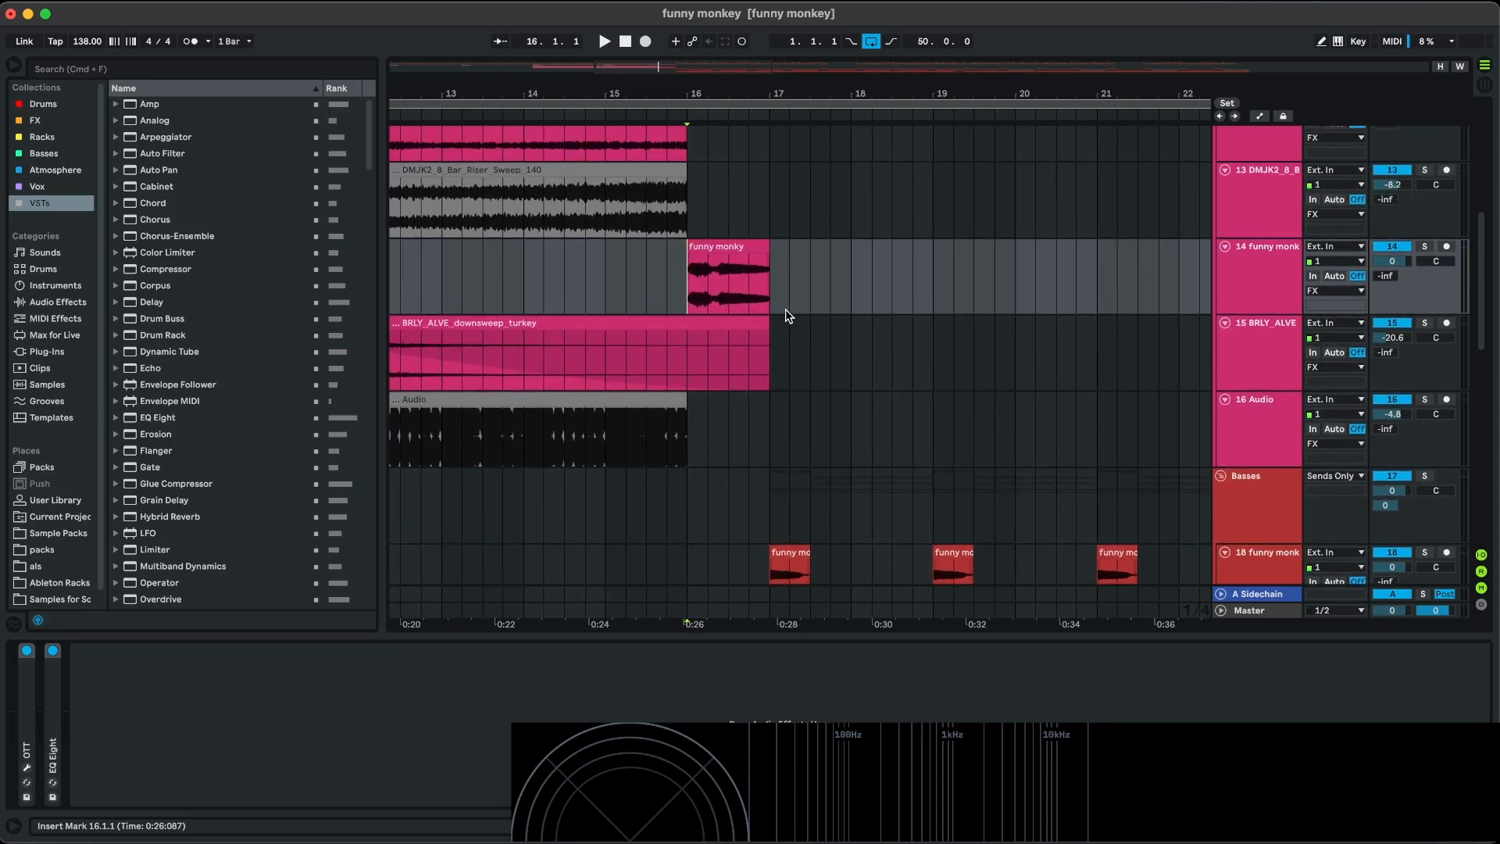
{"action": "scroll", "coordinate": [788, 315], "scroll_direction": "down", "scroll_amount": 3}
{"action": "scroll", "coordinate": [787, 315], "scroll_direction": "right", "scroll_amount": 1}
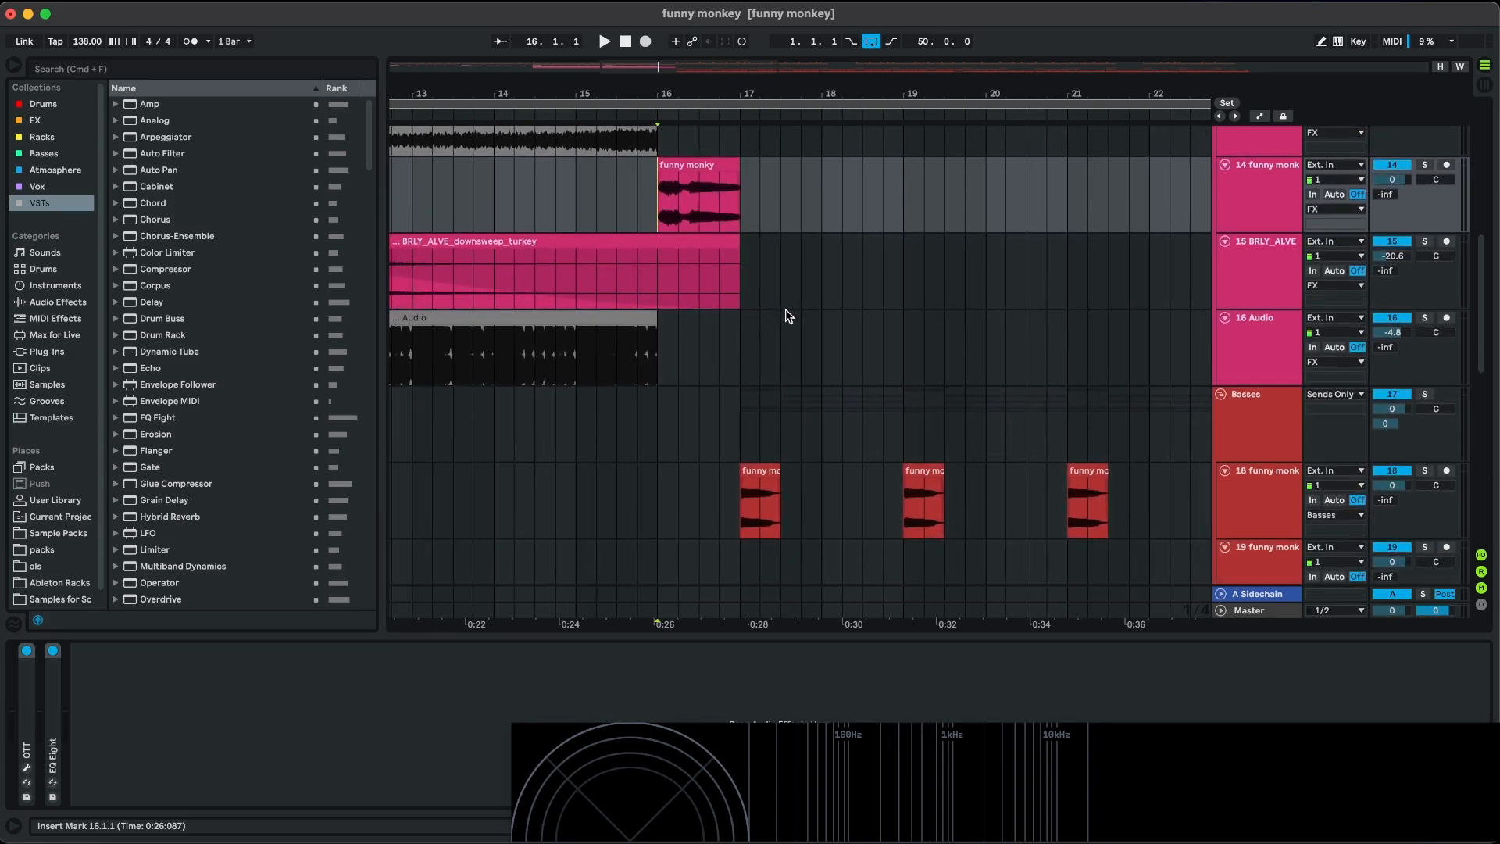
Set the playback position to bar 17 on track 18 in the Basses group and solo that track.
{"action": "scroll", "coordinate": [788, 378], "scroll_direction": "down", "scroll_amount": 2}
{"action": "scroll", "coordinate": [788, 378], "scroll_direction": "right", "scroll_amount": 1}
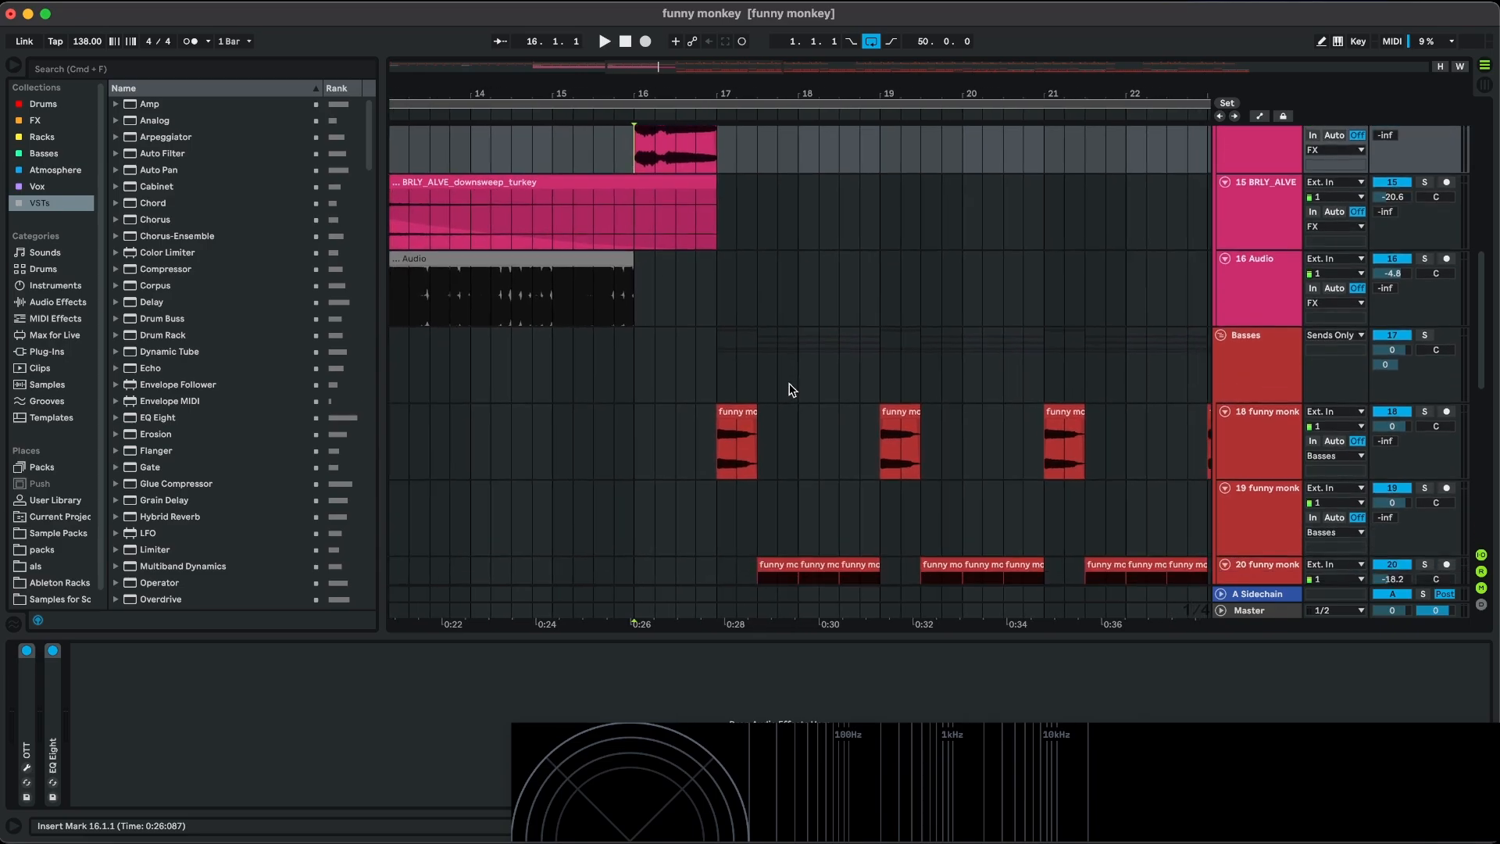
{"action": "left_click", "coordinate": [721, 448]}
{"action": "scroll", "coordinate": [738, 447], "scroll_direction": "up", "scroll_amount": 3}
{"action": "scroll", "coordinate": [737, 447], "scroll_direction": "down", "scroll_amount": 2}
{"action": "scroll", "coordinate": [738, 447], "scroll_direction": "right", "scroll_amount": 2}
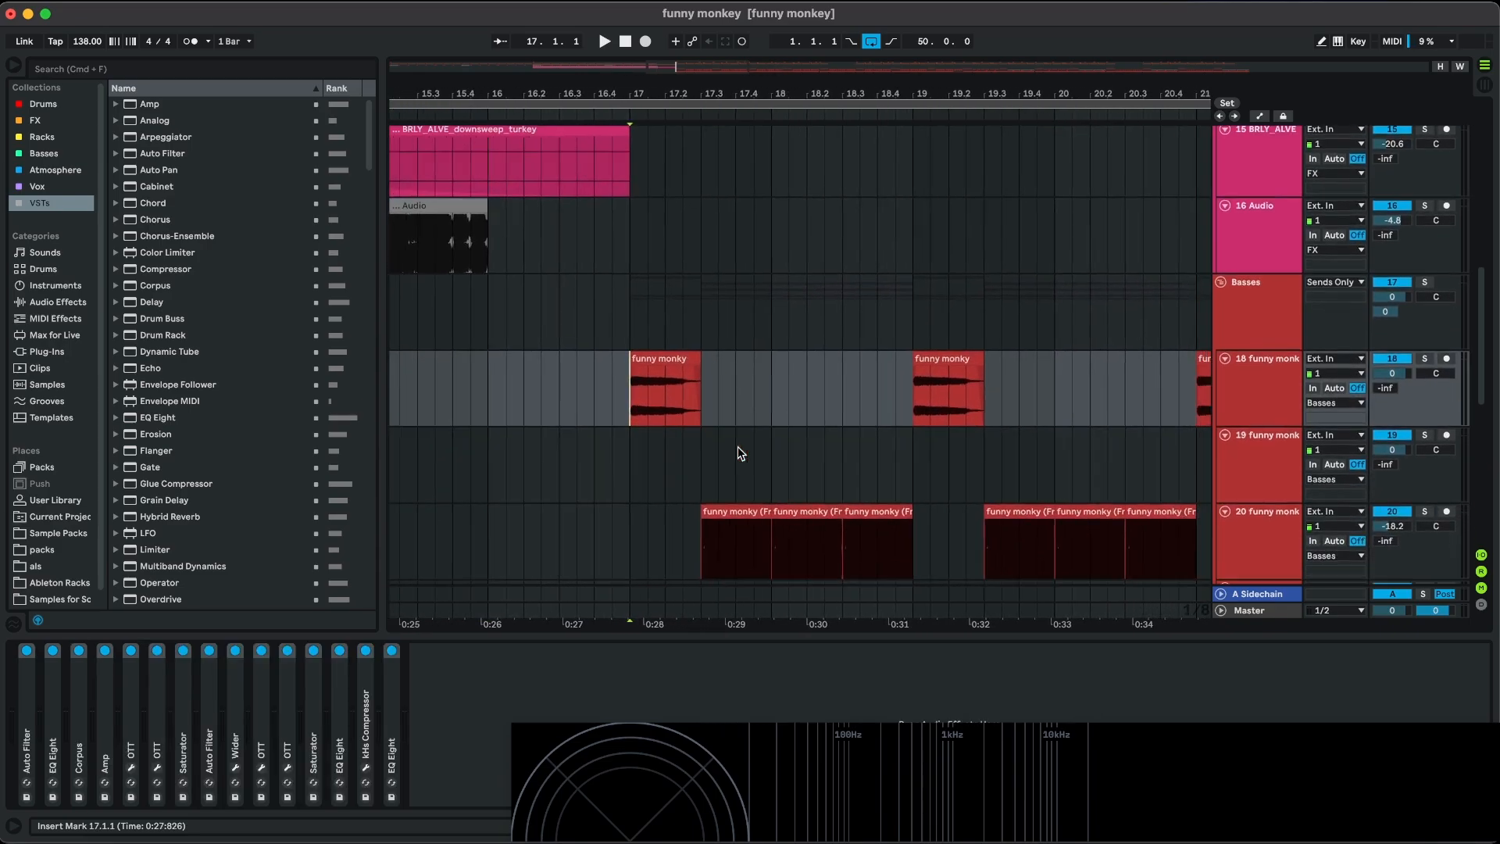
{"action": "scroll", "coordinate": [738, 447], "scroll_direction": "up", "scroll_amount": 1}
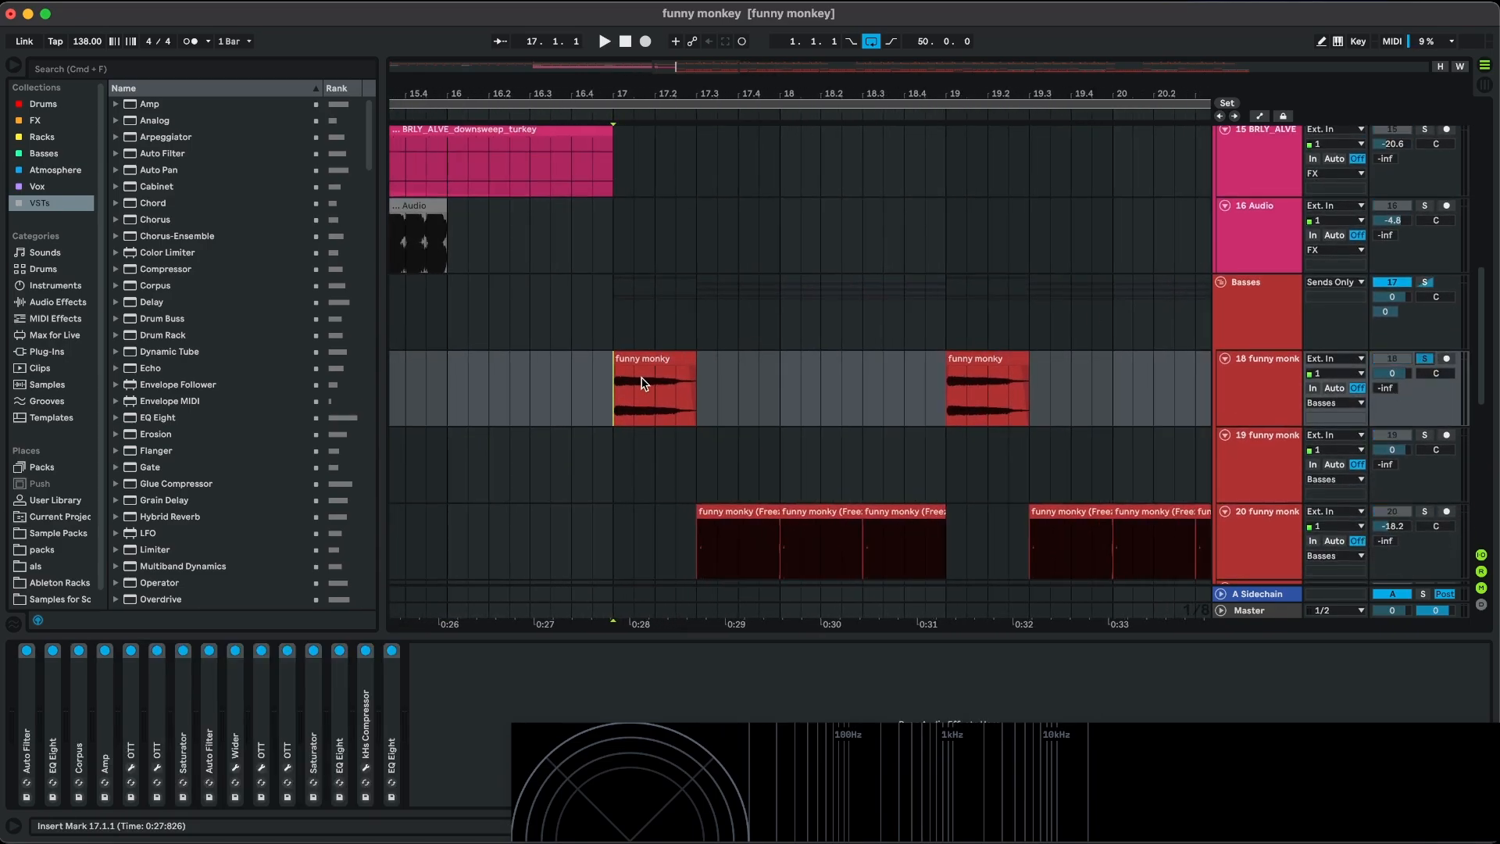
Play the soloed bass clip from bar 17 and deactivate every device in track 18's effect chain.
{"action": "key", "text": "space"}
{"action": "scroll", "coordinate": [646, 378], "scroll_direction": "down", "scroll_amount": 1}
{"action": "scroll", "coordinate": [646, 378], "scroll_direction": "left", "scroll_amount": 1}
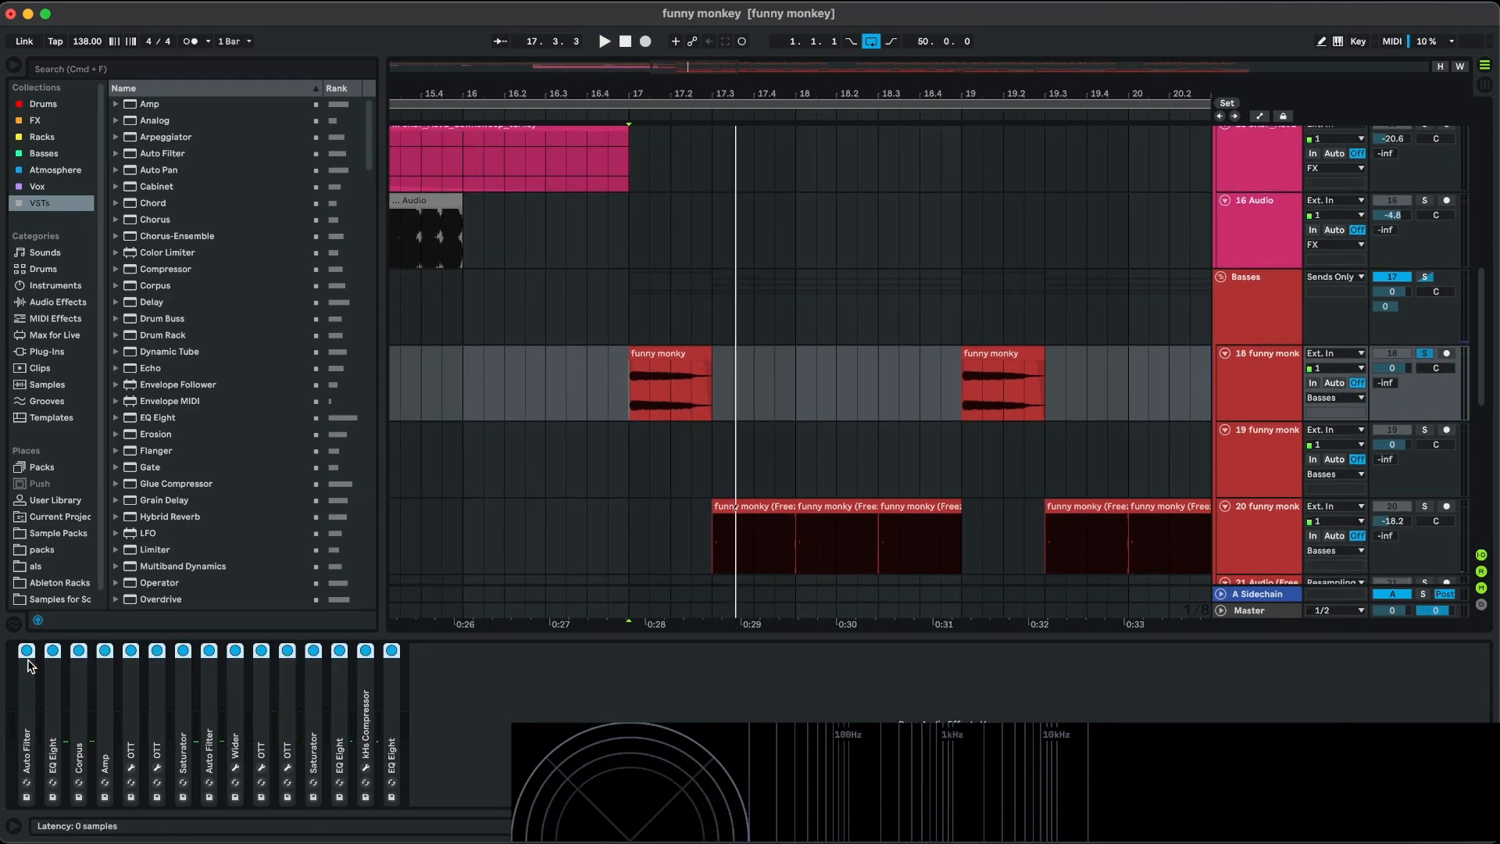
{"action": "scroll", "coordinate": [753, 429], "scroll_direction": "left", "scroll_amount": 2}
{"action": "scroll", "coordinate": [753, 430], "scroll_direction": "up", "scroll_amount": 1}
Place a copy of the first clip on track 18 ahead of bar 16, extend its start back to 14.3.3, and play it.
{"action": "left_click_drag", "start_coordinate": [819, 358], "coordinate": [564, 358]}
{"action": "scroll", "coordinate": [561, 358], "scroll_direction": "left", "scroll_amount": 2}
{"action": "scroll", "coordinate": [561, 358], "scroll_direction": "down", "scroll_amount": 1}
{"action": "left_click_drag", "start_coordinate": [662, 342], "coordinate": [510, 347]}
{"action": "key", "text": "space"}
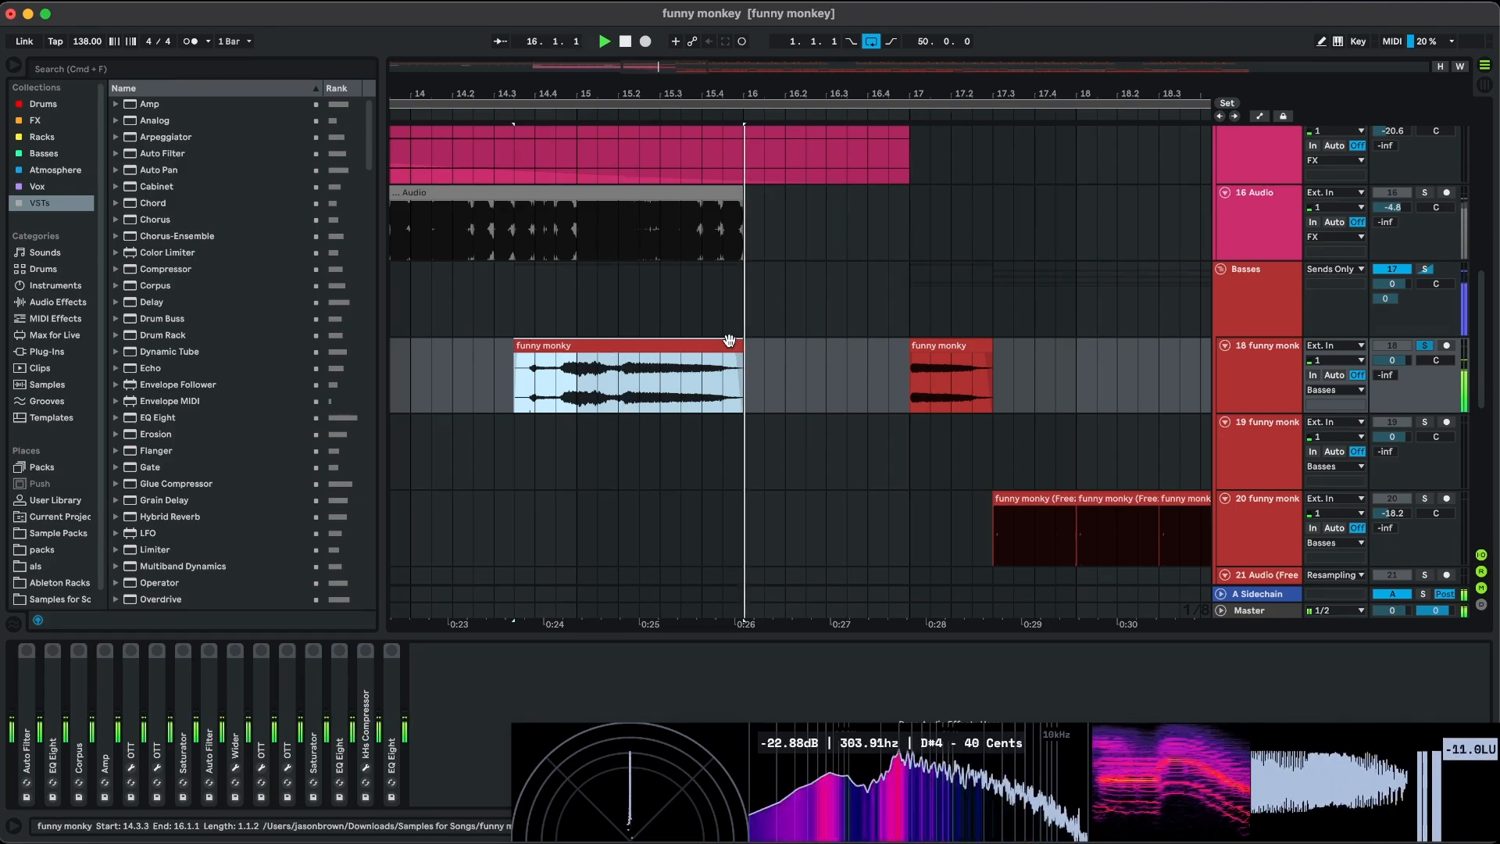
{"action": "key", "text": "space"}
Open the extended funny monky clip on track 18 and show its Transposition envelope.
{"action": "left_click", "coordinate": [606, 383]}
{"action": "key", "text": "plus"}
{"action": "left_click", "coordinate": [616, 385]}
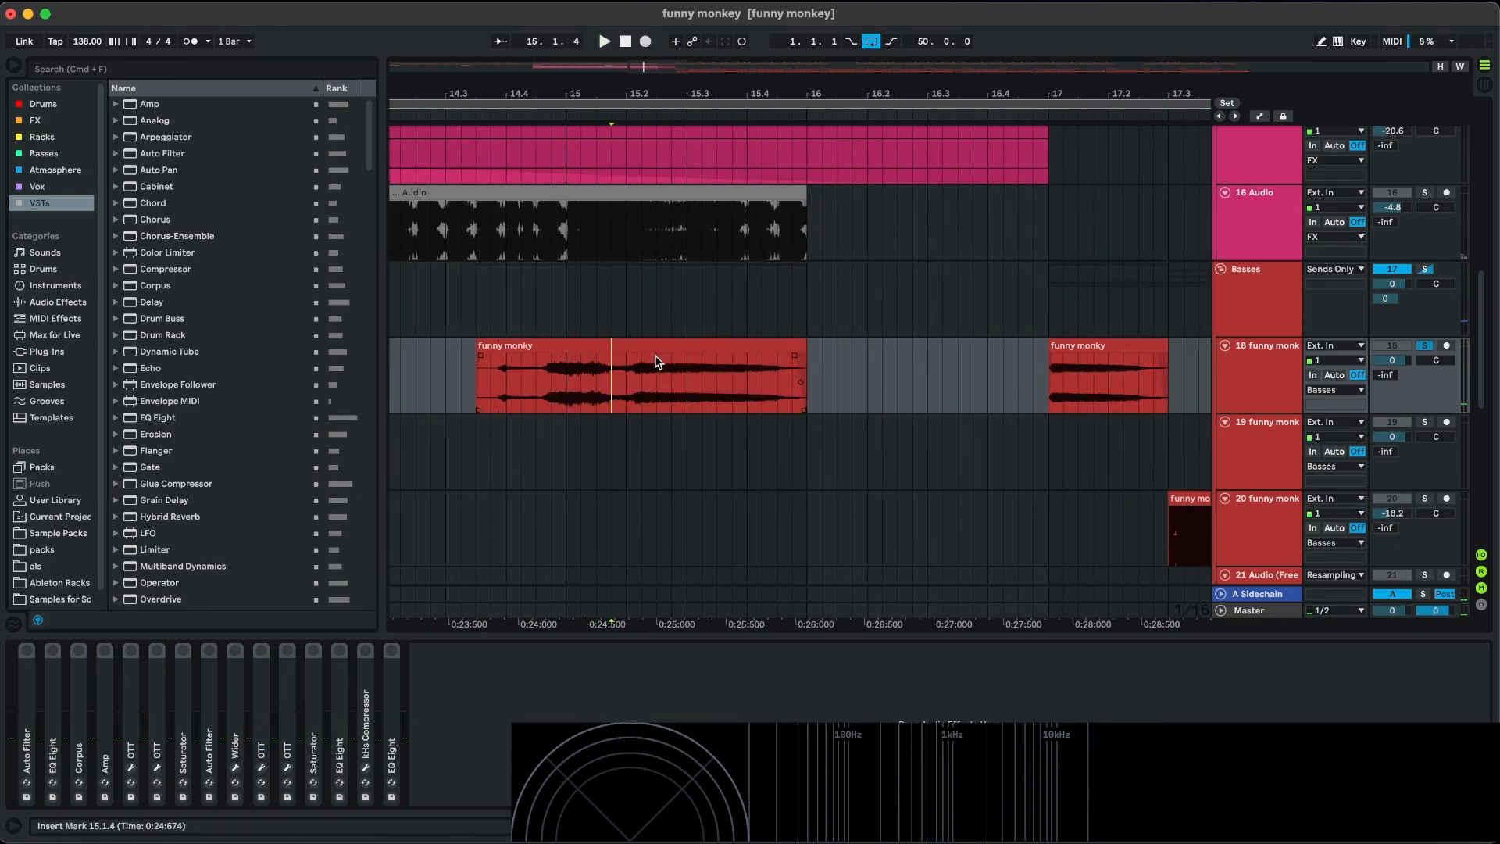
{"action": "double_click", "coordinate": [641, 367]}
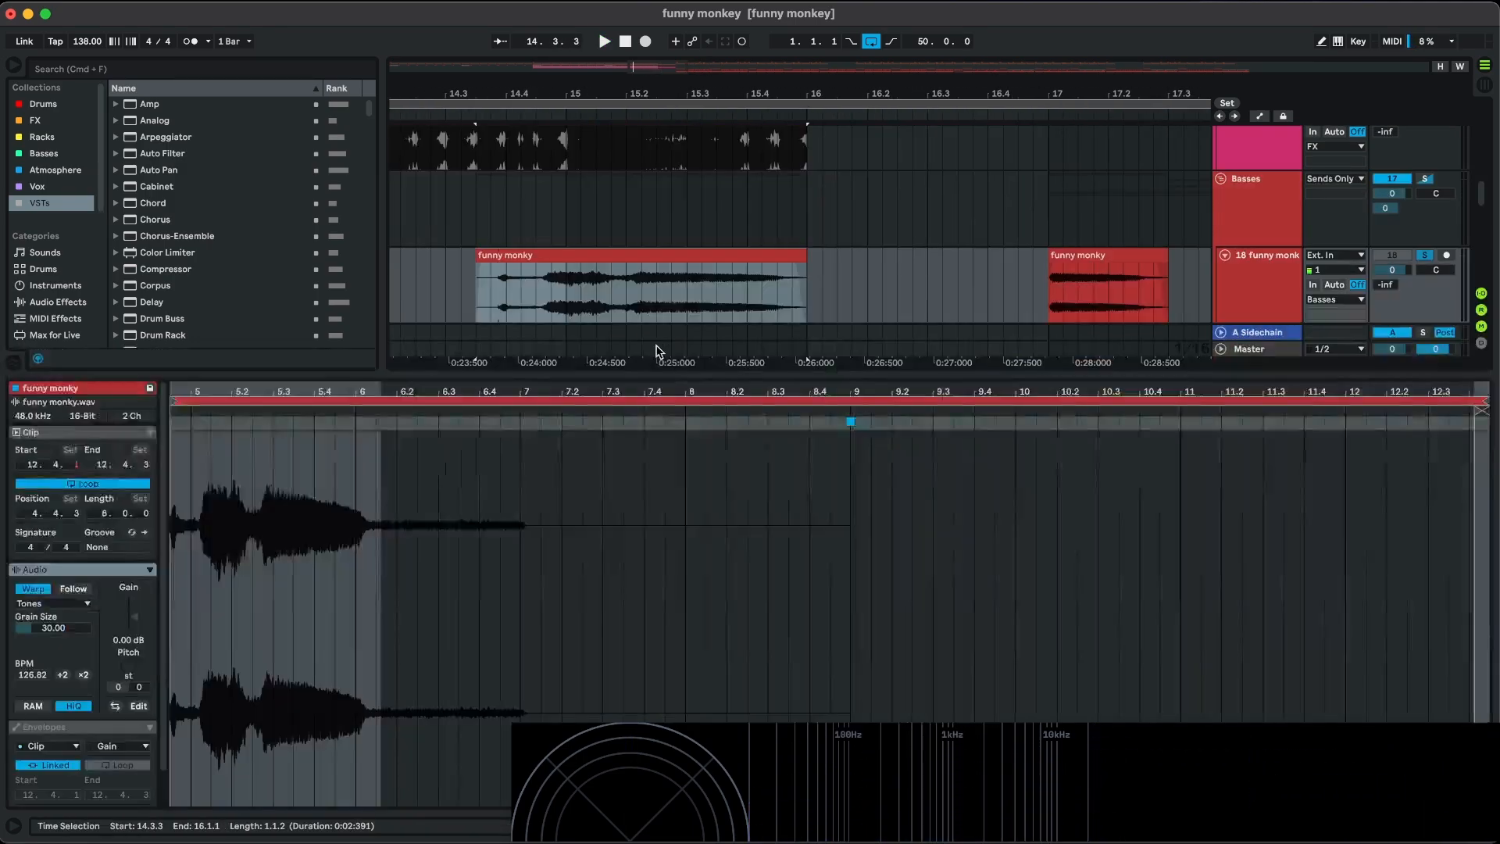
{"action": "left_click", "coordinate": [69, 732]}
{"action": "left_click", "coordinate": [118, 746]}
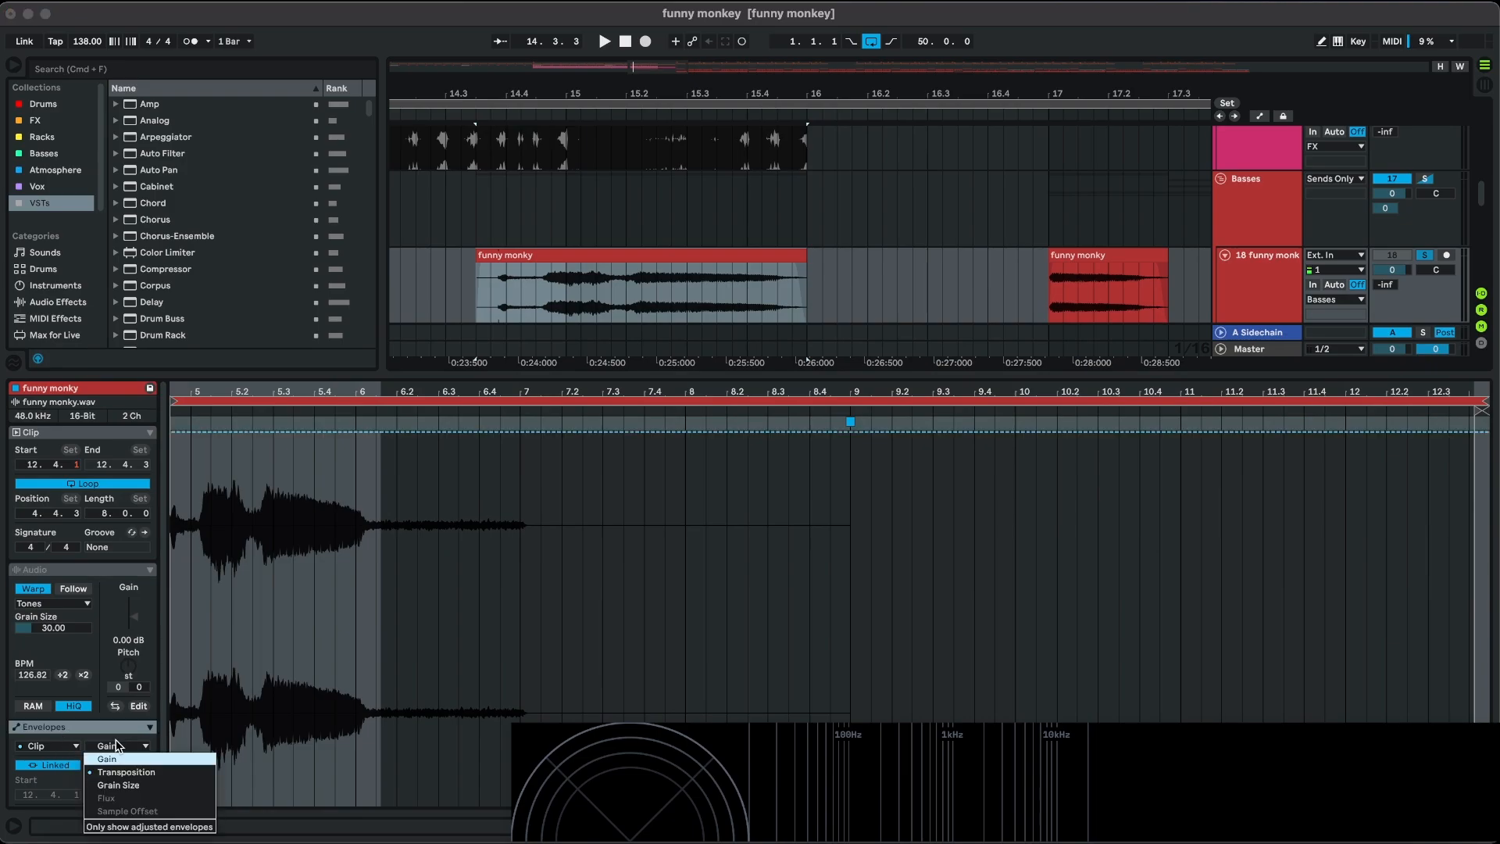
{"action": "left_click", "coordinate": [127, 772]}
{"action": "scroll", "coordinate": [400, 611], "scroll_direction": "down", "scroll_amount": 5}
{"action": "scroll", "coordinate": [400, 611], "scroll_direction": "left", "scroll_amount": 3}
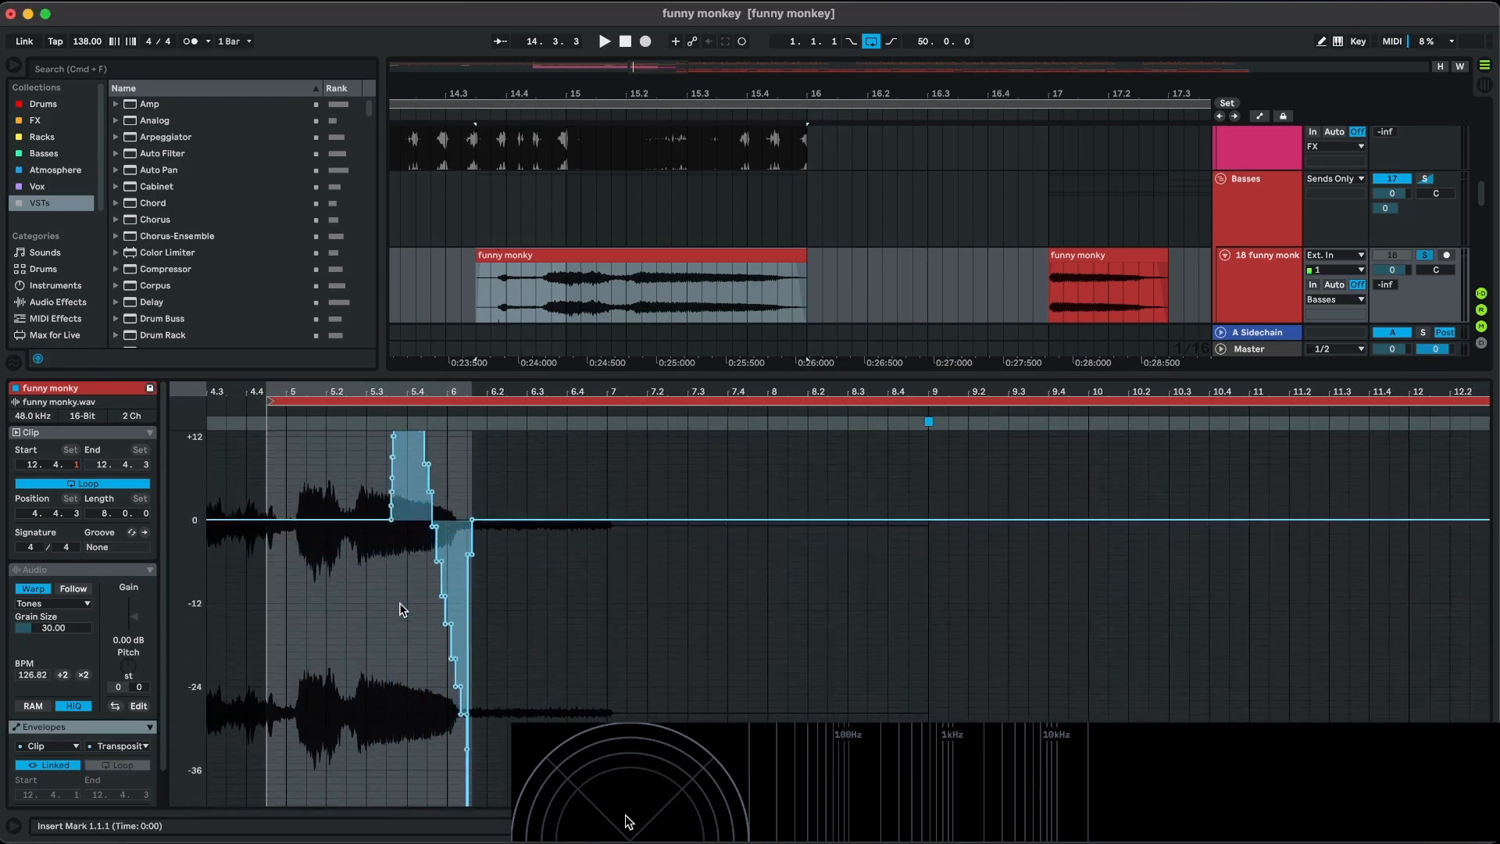
{"action": "scroll", "coordinate": [400, 608], "scroll_direction": "up", "scroll_amount": 4}
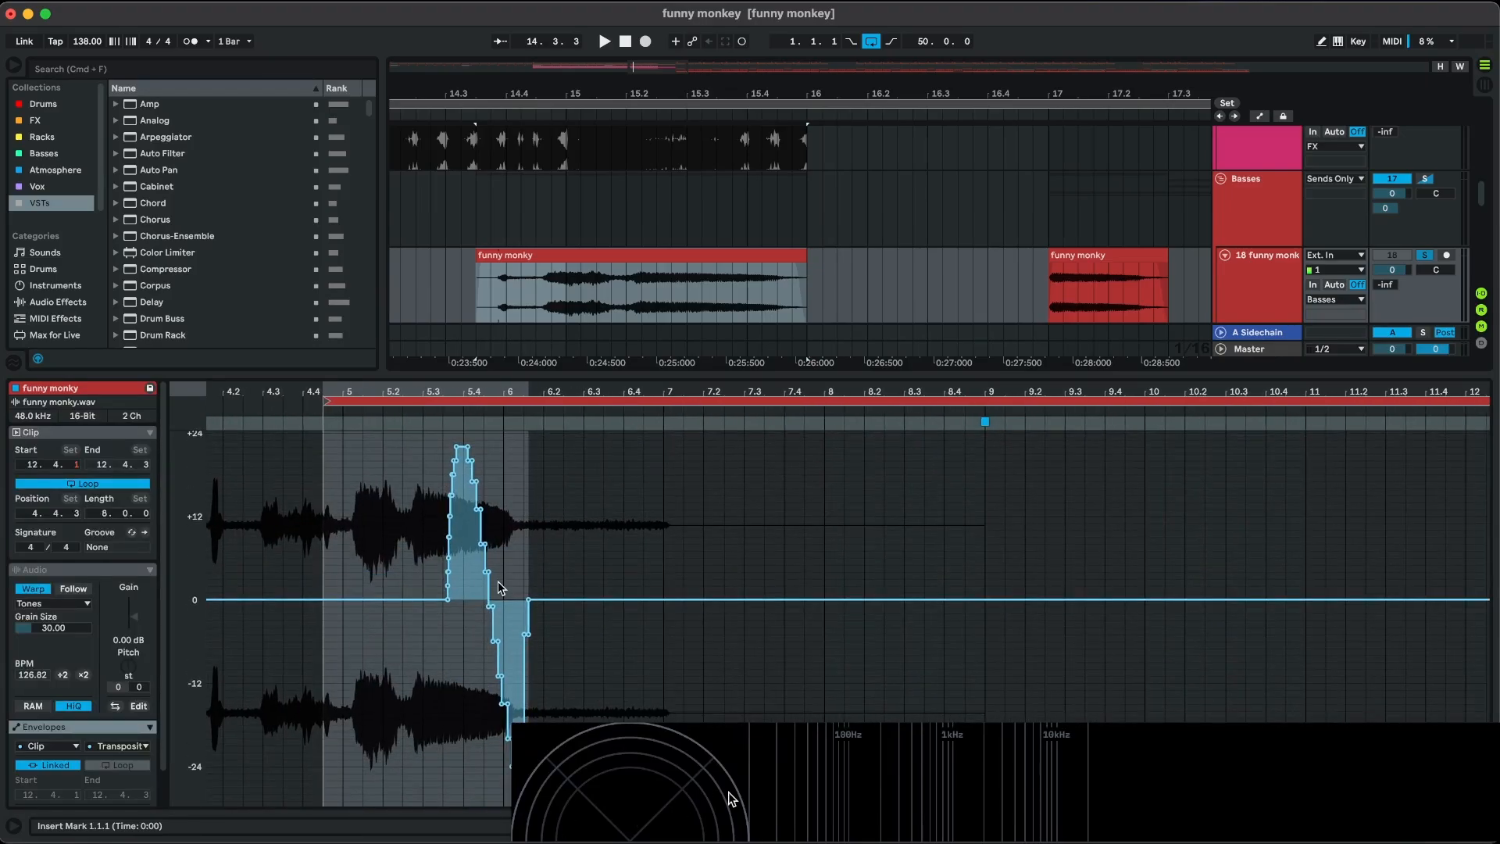
Try drawing freehand pitch steps over the clip's Transposition envelope in Draw Mode, undo them, and close the clip's detail view.
{"action": "scroll", "coordinate": [492, 586], "scroll_direction": "up", "scroll_amount": 3}
{"action": "key", "text": "b"}
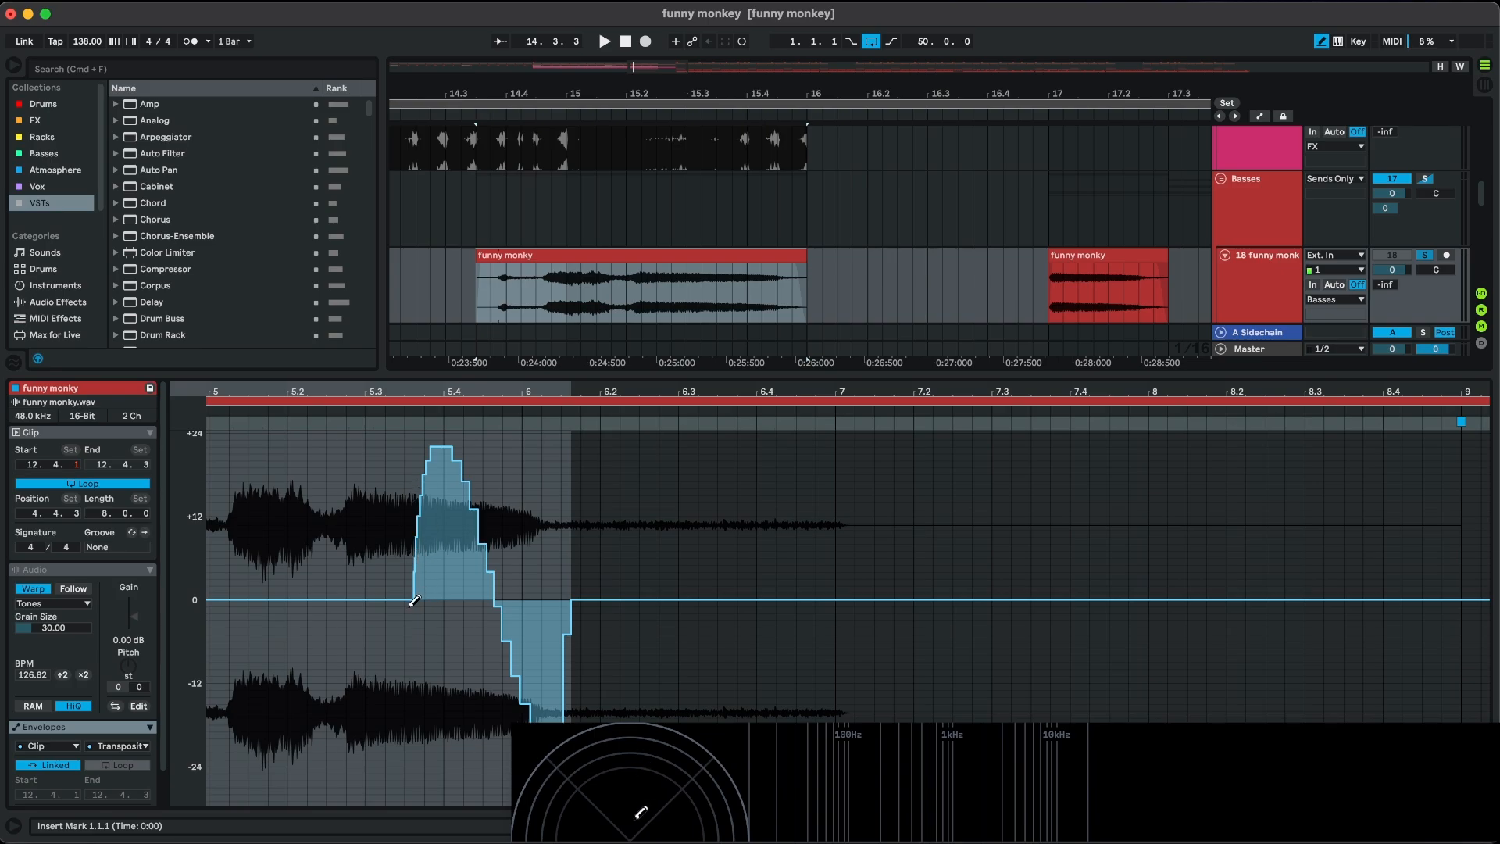
{"action": "mouse_move", "coordinate": [482, 516]}
{"action": "left_mouse_down"}
{"action": "mouse_move", "coordinate": [556, 472]}
{"action": "mouse_move", "coordinate": [526, 633]}
{"action": "left_mouse_up"}
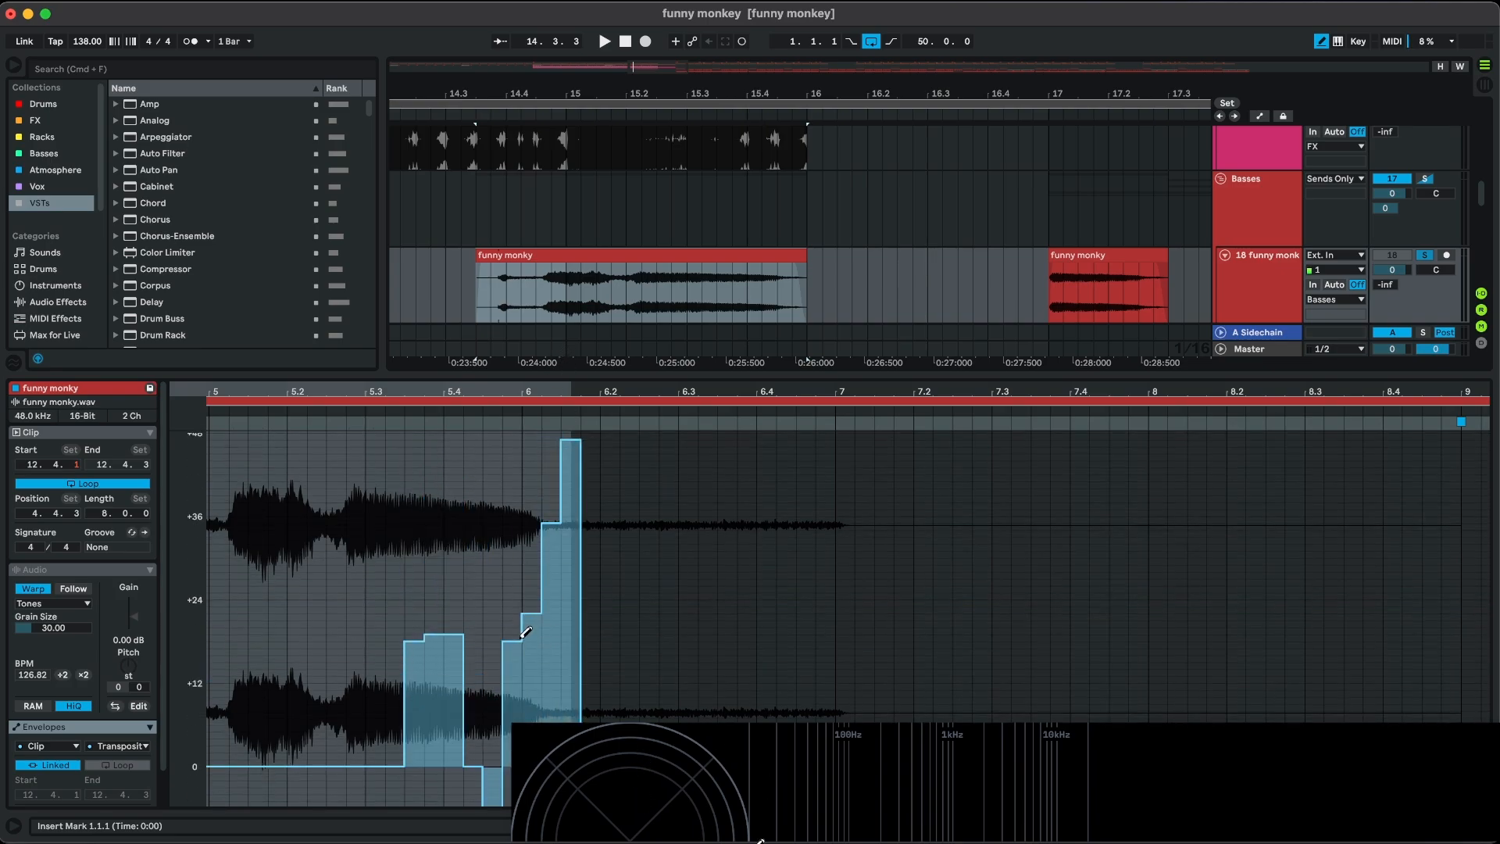
{"action": "key", "text": "super+z"}
{"action": "key", "text": "super+z"}
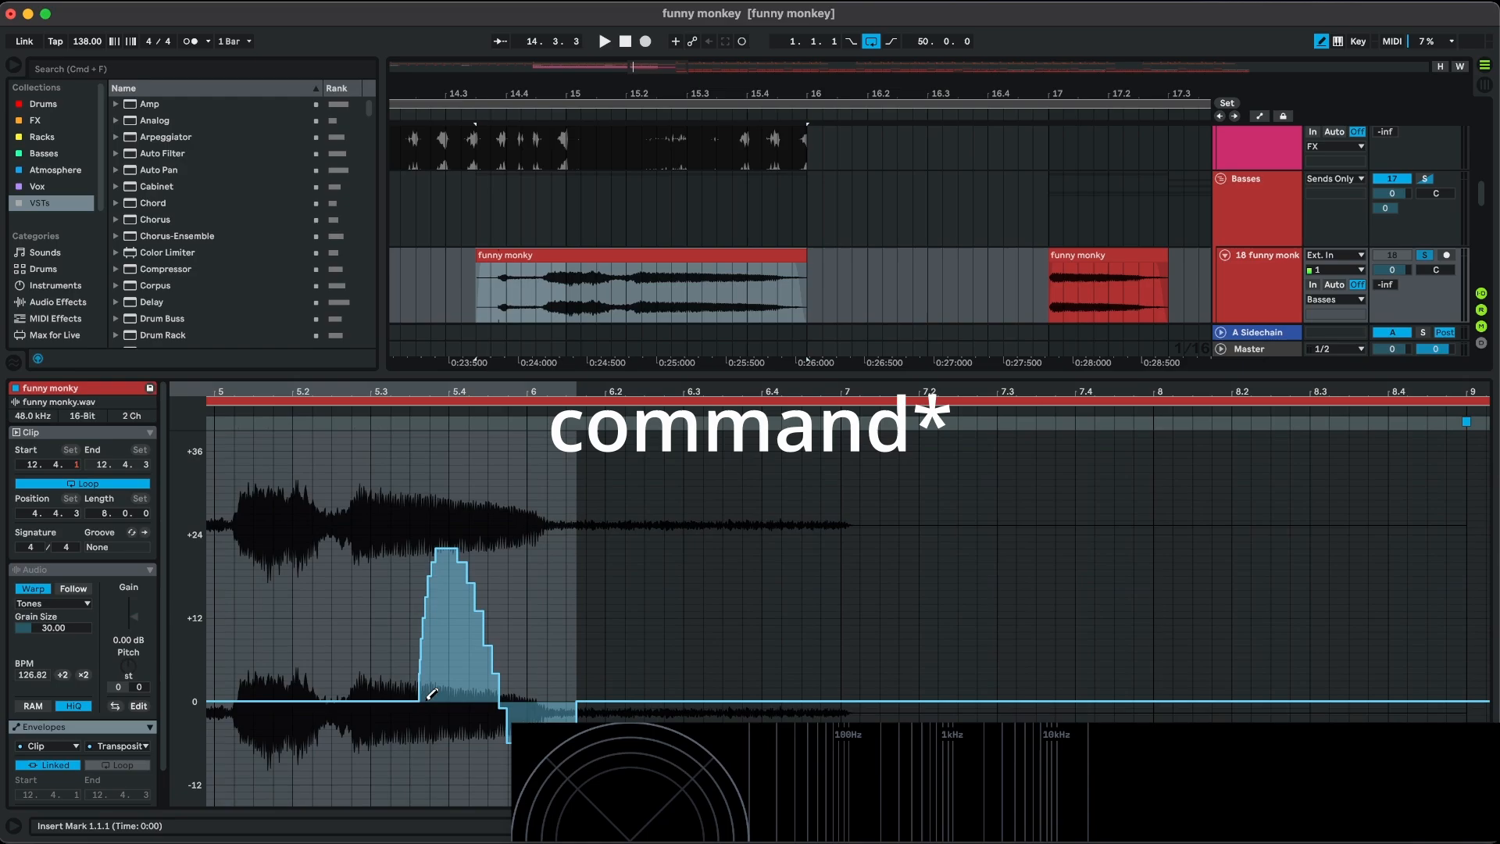
{"action": "left_click_drag", "start_coordinate": [425, 584], "coordinate": [515, 736]}
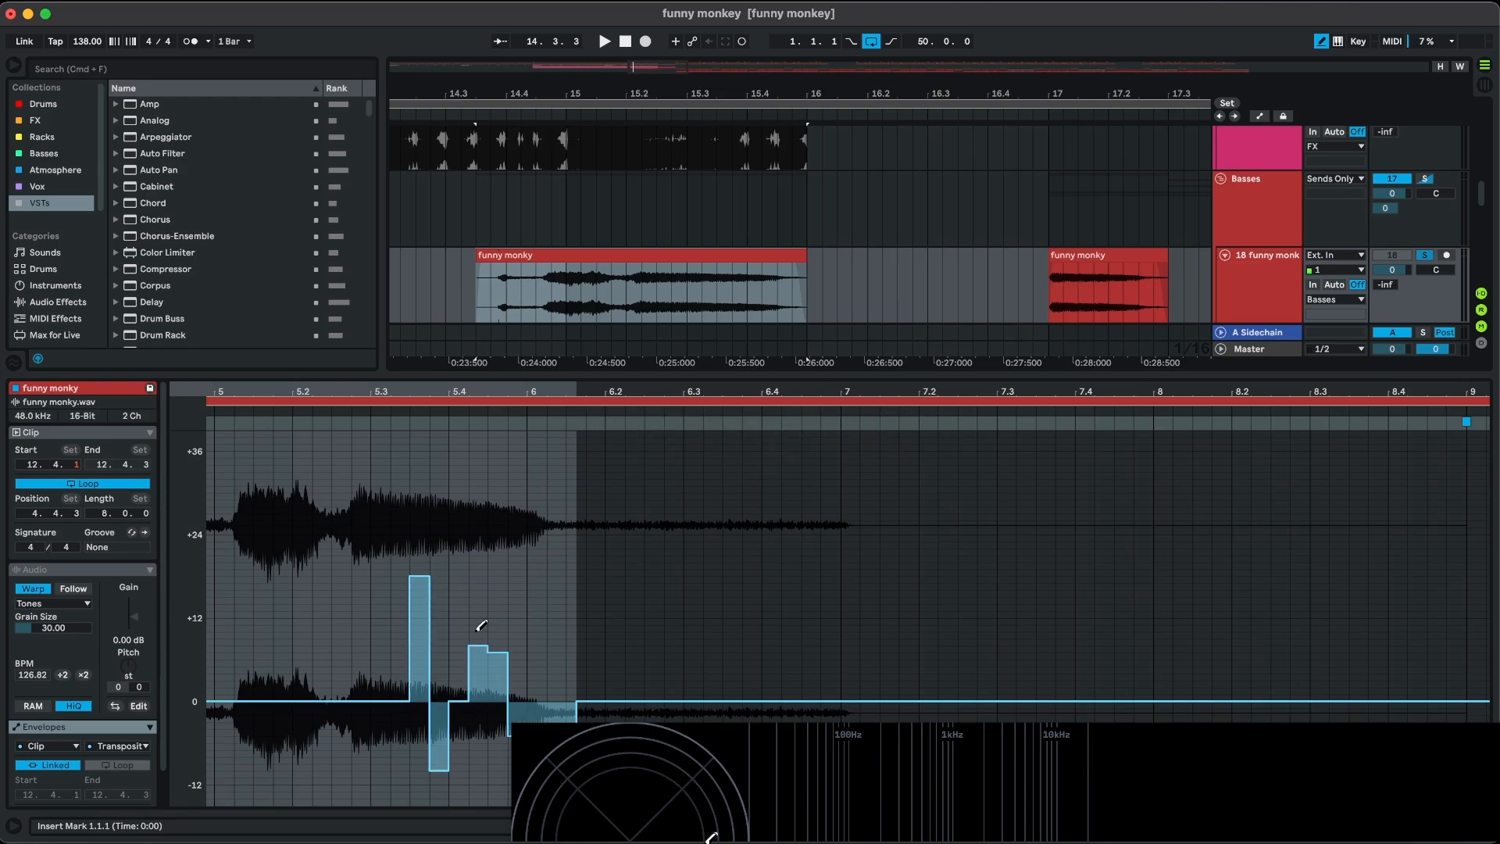
{"action": "scroll", "coordinate": [482, 625], "scroll_direction": "up", "scroll_amount": 3}
{"action": "mouse_move", "coordinate": [320, 598]}
{"action": "left_mouse_down"}
{"action": "mouse_move", "coordinate": [512, 648]}
{"action": "mouse_move", "coordinate": [582, 504]}
{"action": "mouse_move", "coordinate": [802, 500]}
{"action": "left_mouse_up"}
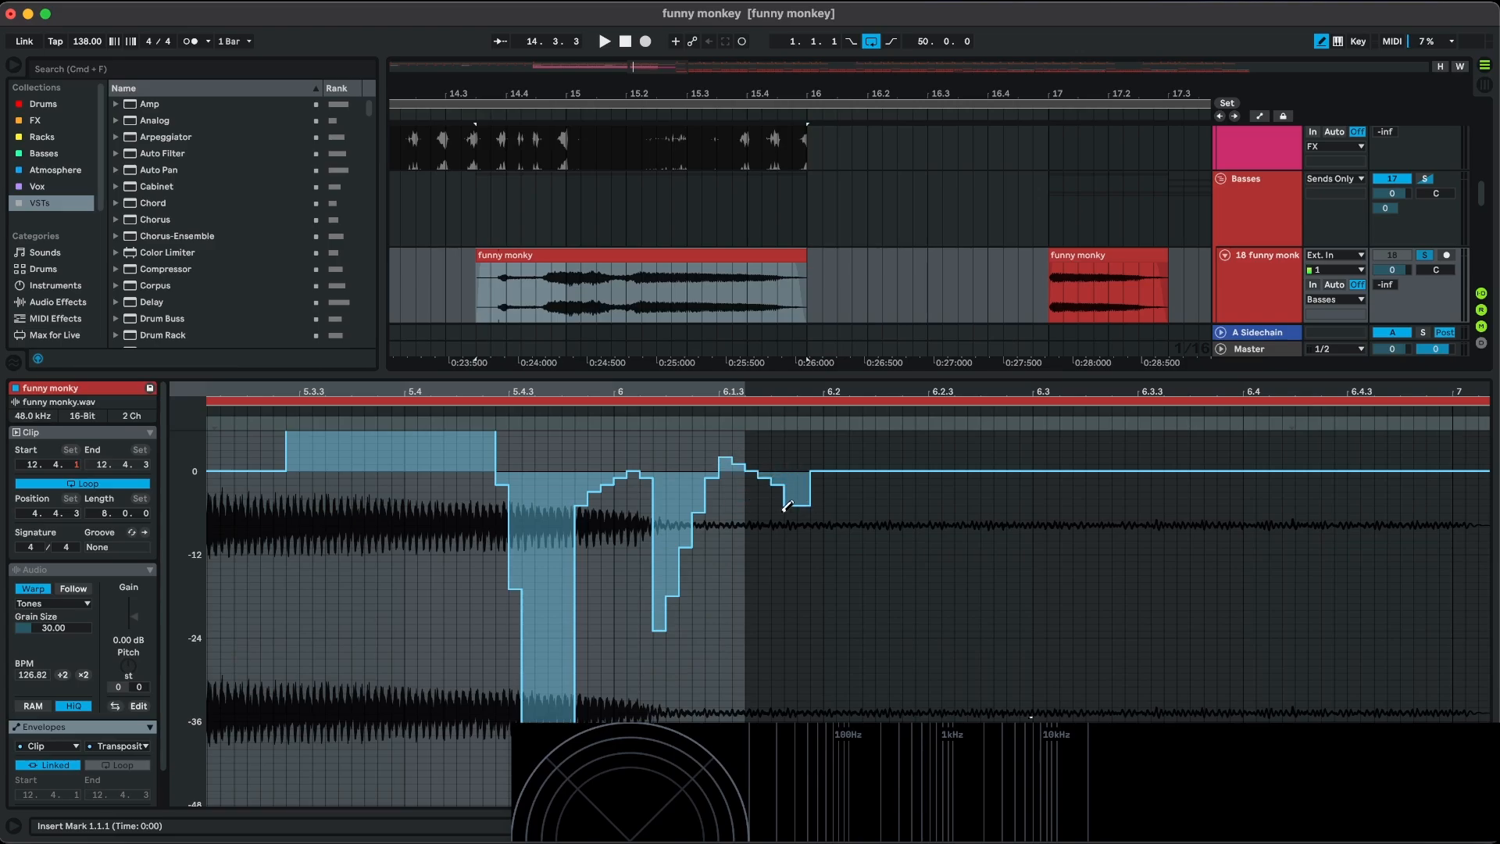
{"action": "key", "text": "super+z"}
{"action": "scroll", "coordinate": [644, 502], "scroll_direction": "up", "scroll_amount": 3}
{"action": "key", "text": "super+z"}
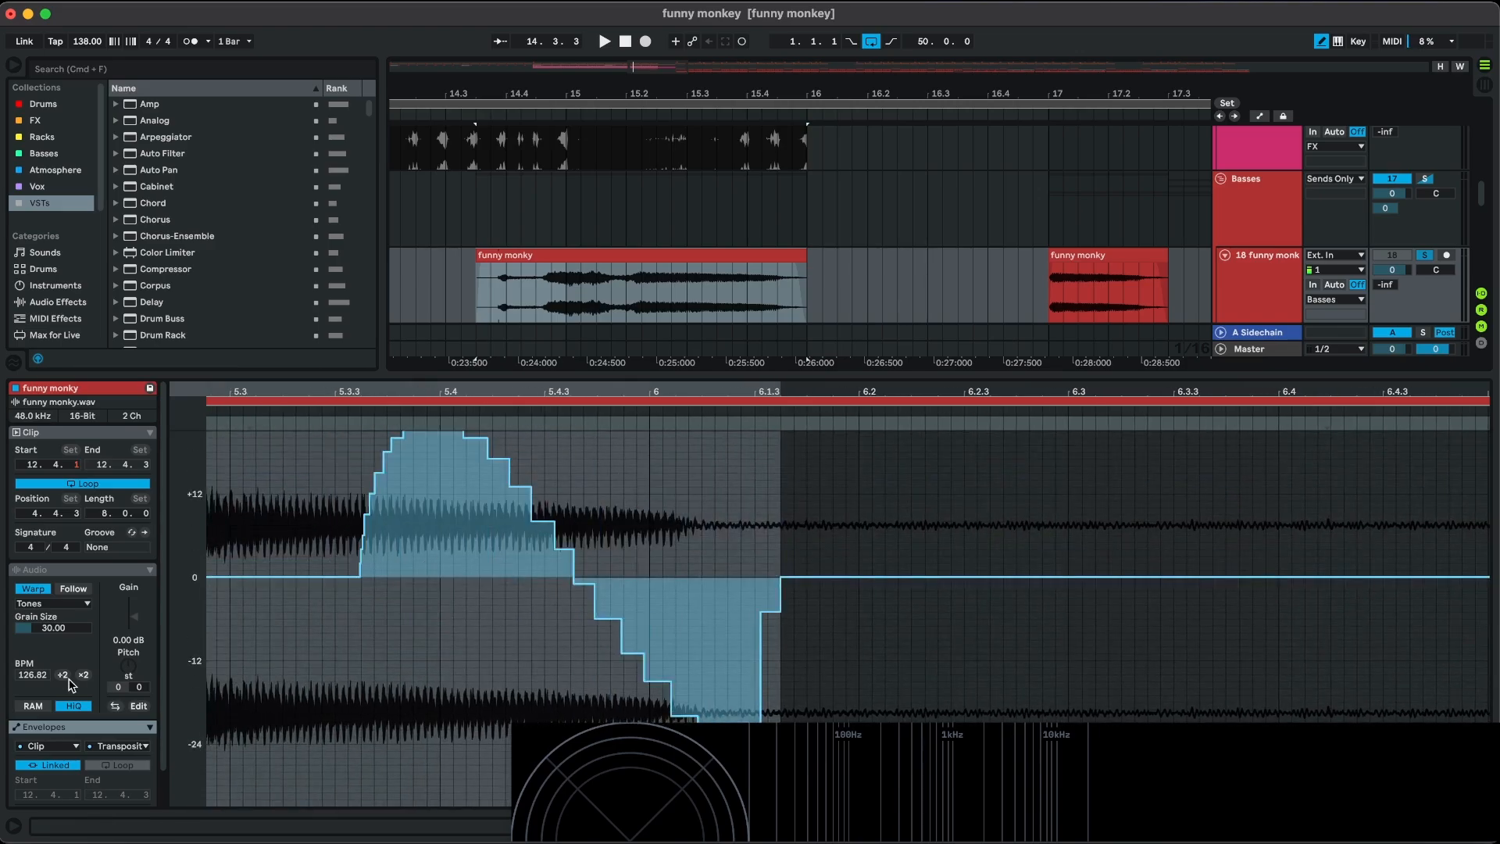
{"action": "key", "text": "shift+Tab"}
{"action": "key", "text": "b"}
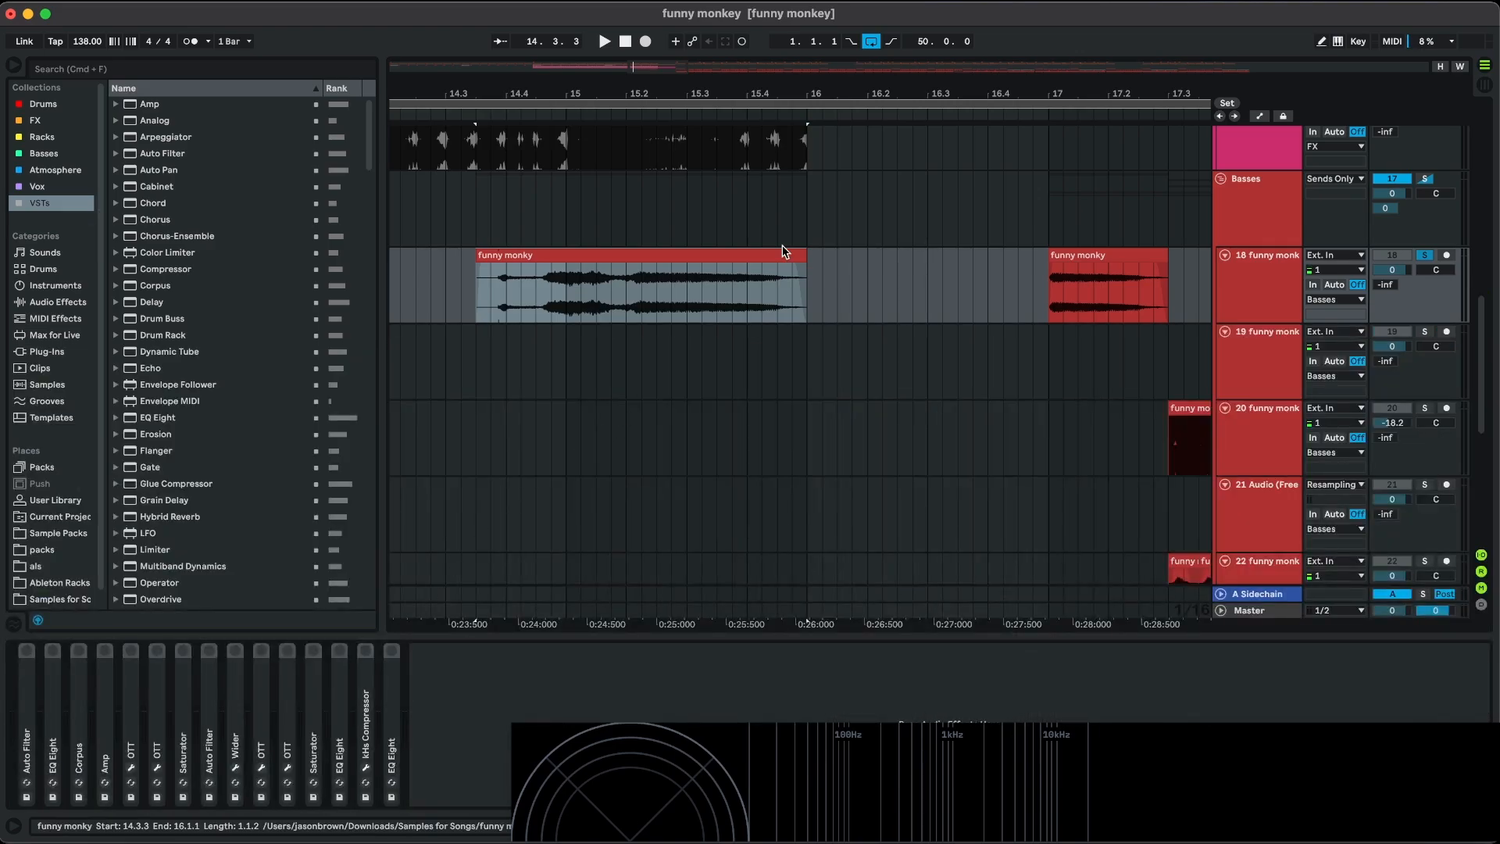
Delete the extended clip copy before bar 16 and play the original bass clip from bar 17.
{"action": "left_click", "coordinate": [1050, 268]}
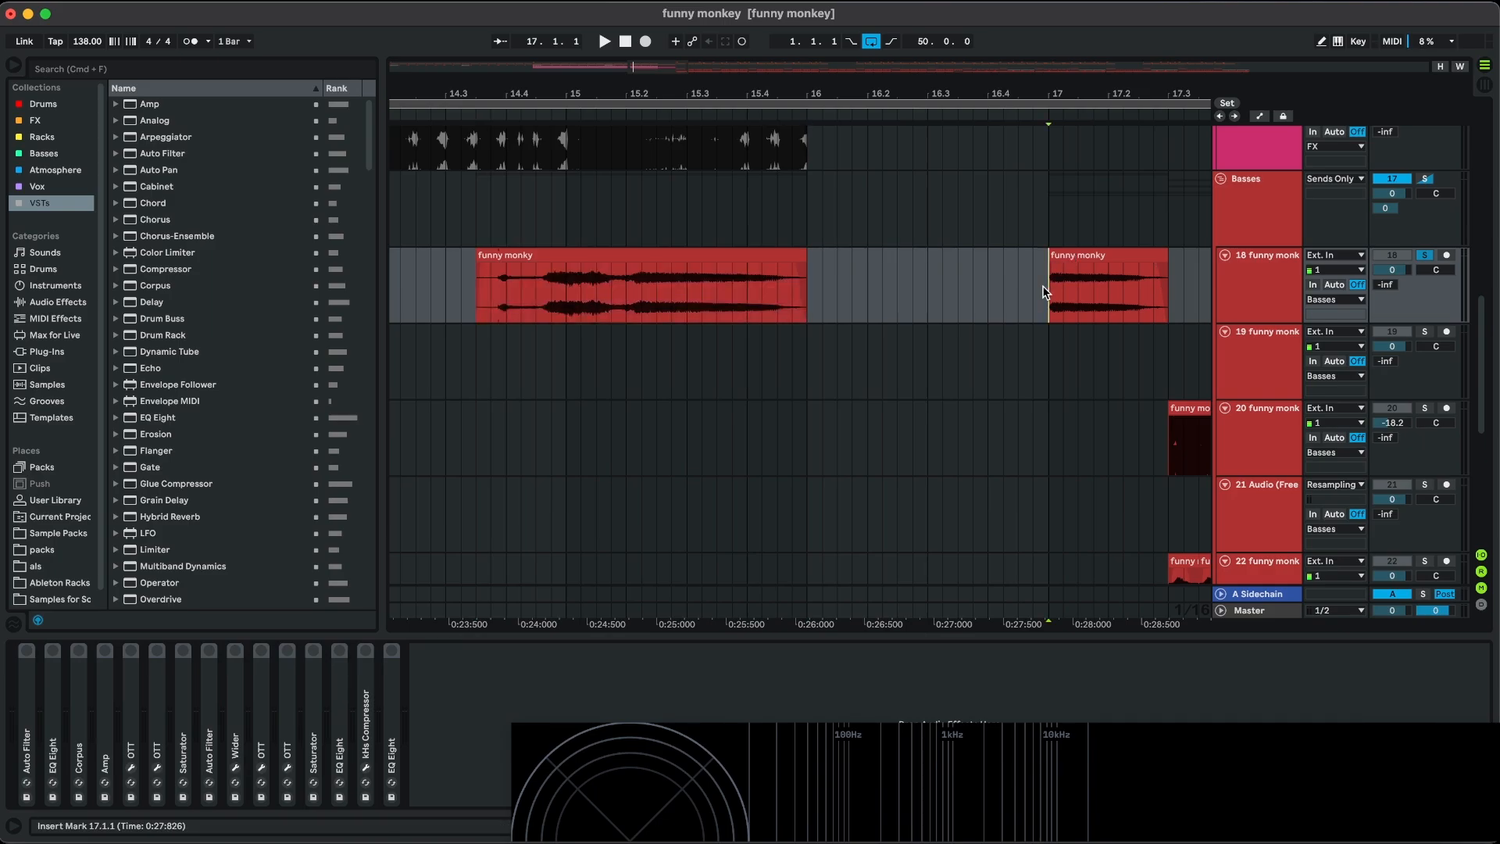
{"action": "key", "text": "space"}
{"action": "left_click", "coordinate": [701, 255]}
{"action": "left_click", "coordinate": [1047, 303]}
{"action": "key", "text": "space"}
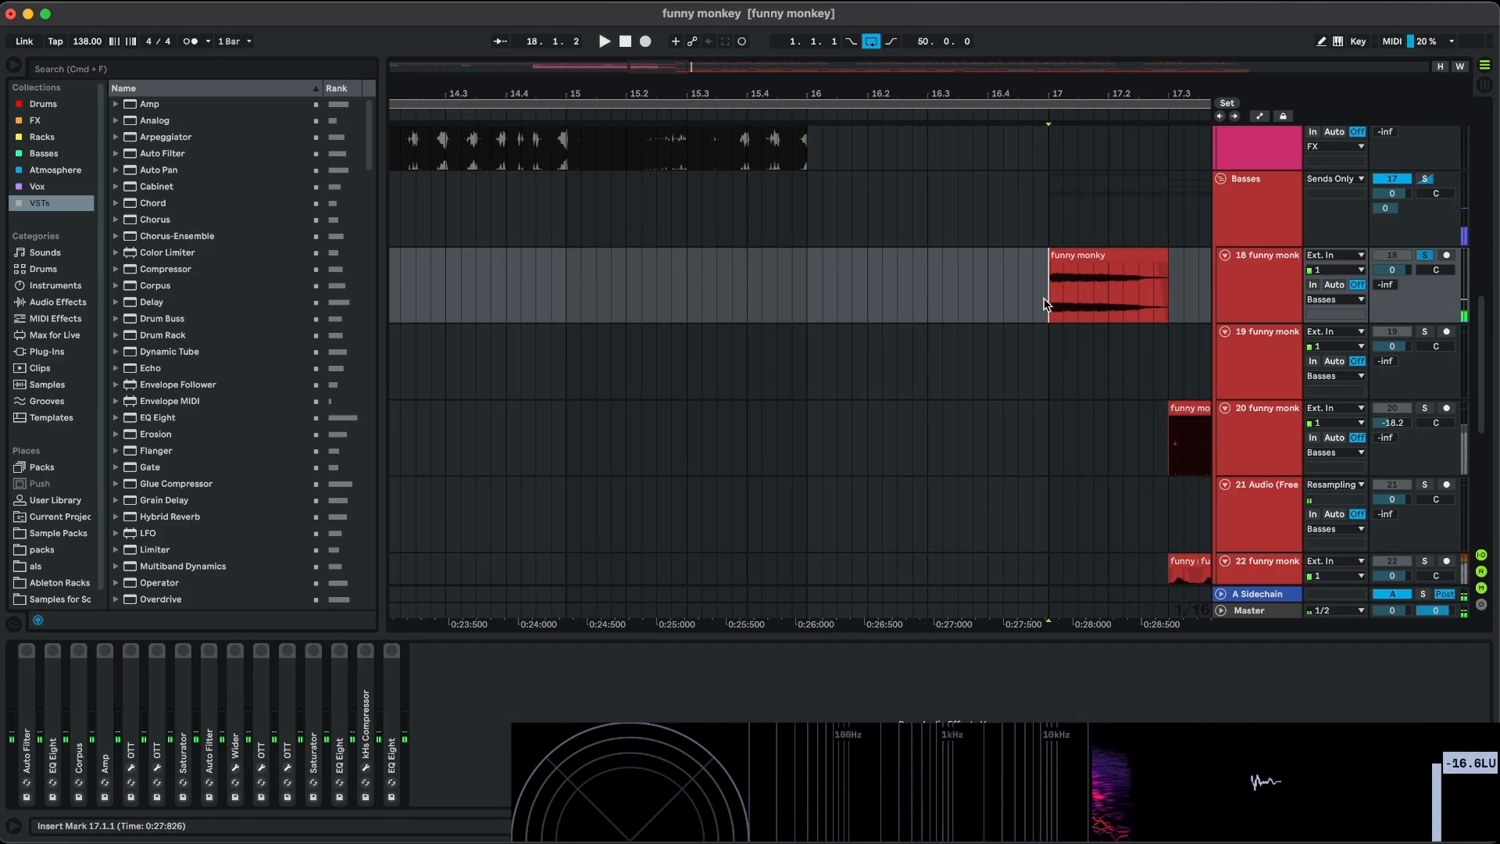
Expand and activate the Auto Filter on track 18, play the bass clip through it, and collapse the device.
{"action": "scroll", "coordinate": [1046, 303], "scroll_direction": "right", "scroll_amount": 5}
{"action": "scroll", "coordinate": [846, 316], "scroll_direction": "up", "scroll_amount": 3}
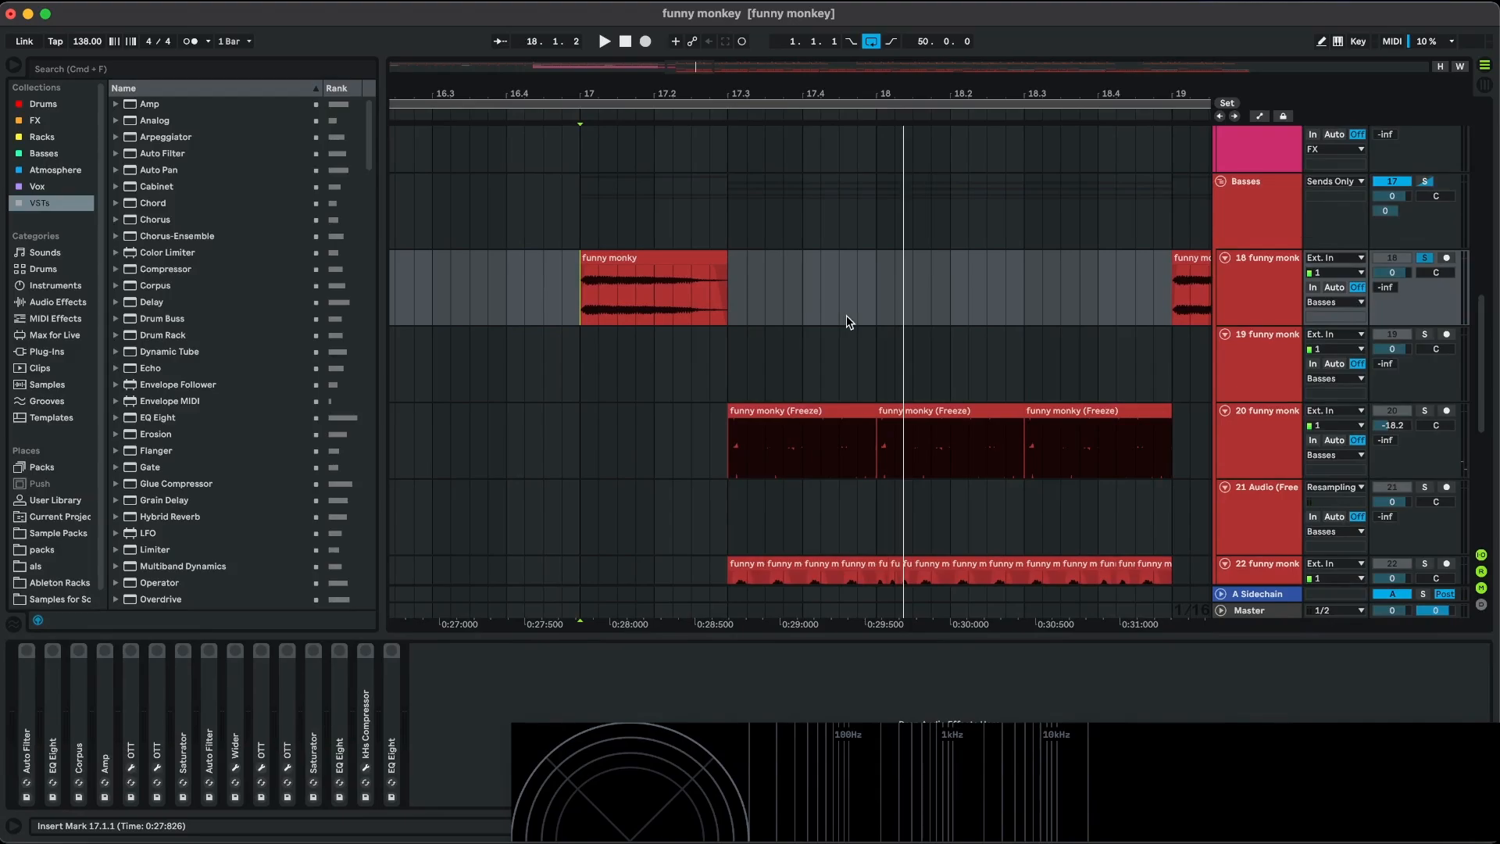
{"action": "double_click", "coordinate": [26, 665]}
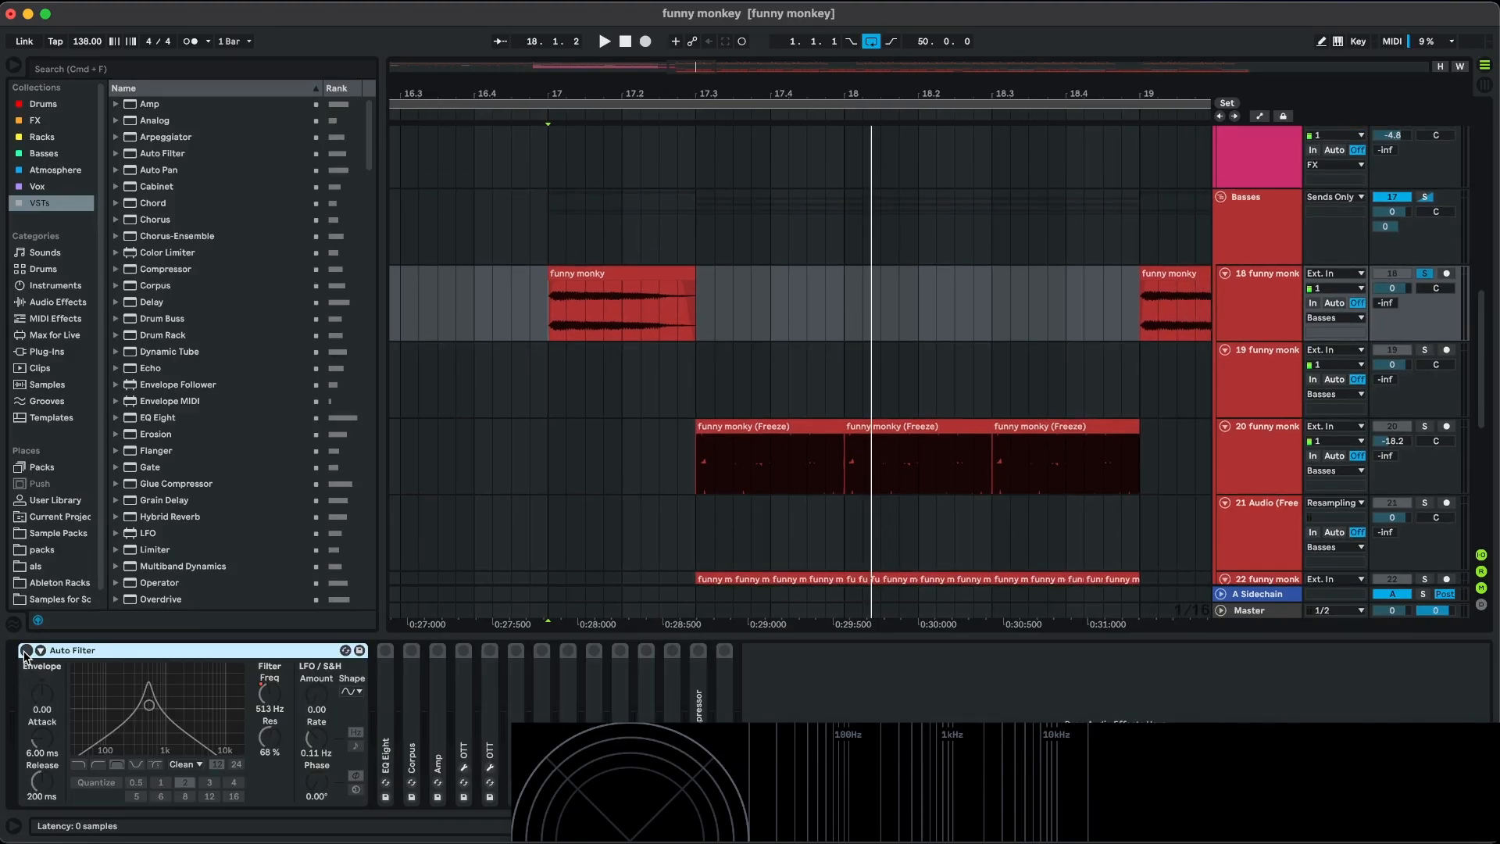
{"action": "left_click", "coordinate": [907, 743]}
{"action": "key", "text": "space"}
{"action": "scroll", "coordinate": [546, 303], "scroll_direction": "up", "scroll_amount": 1}
{"action": "key", "text": "space"}
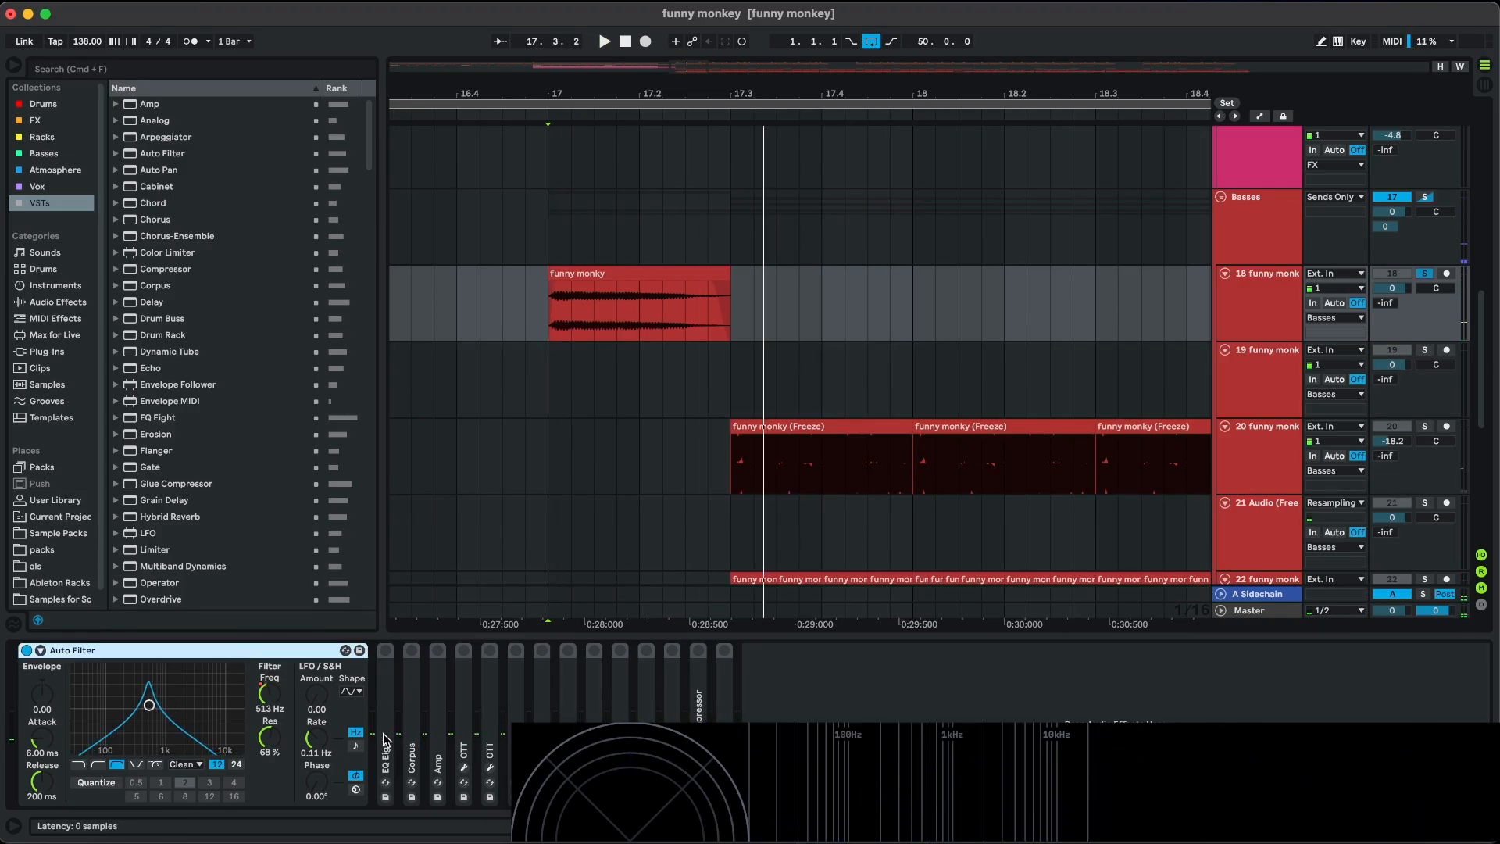
{"action": "double_click", "coordinate": [256, 655]}
Expand and activate the first EQ Eight, play the bass clip to hear its moving bands, and collapse the device.
{"action": "double_click", "coordinate": [49, 702]}
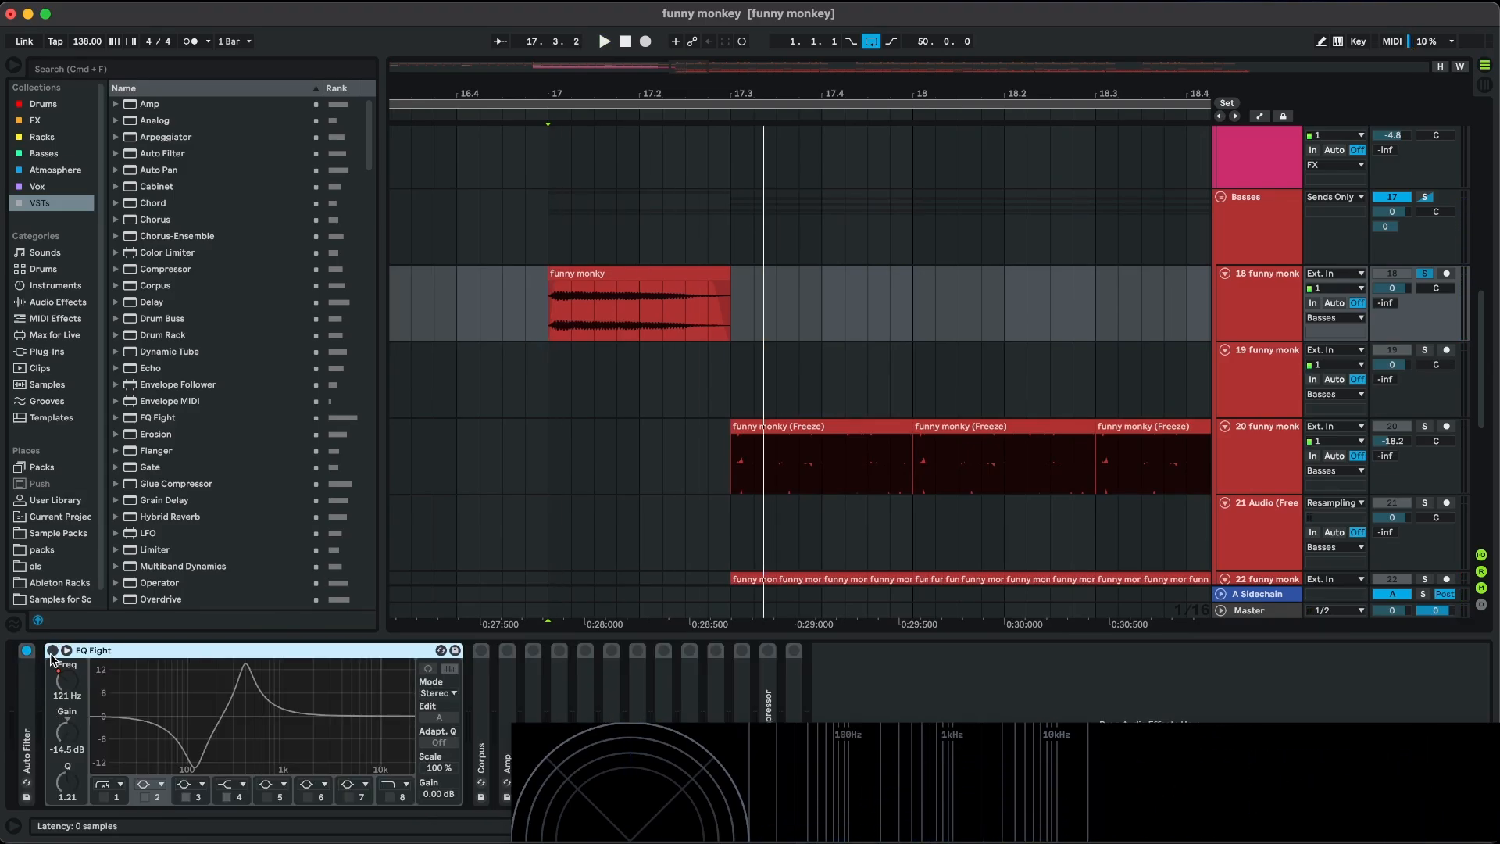
{"action": "key", "text": "space"}
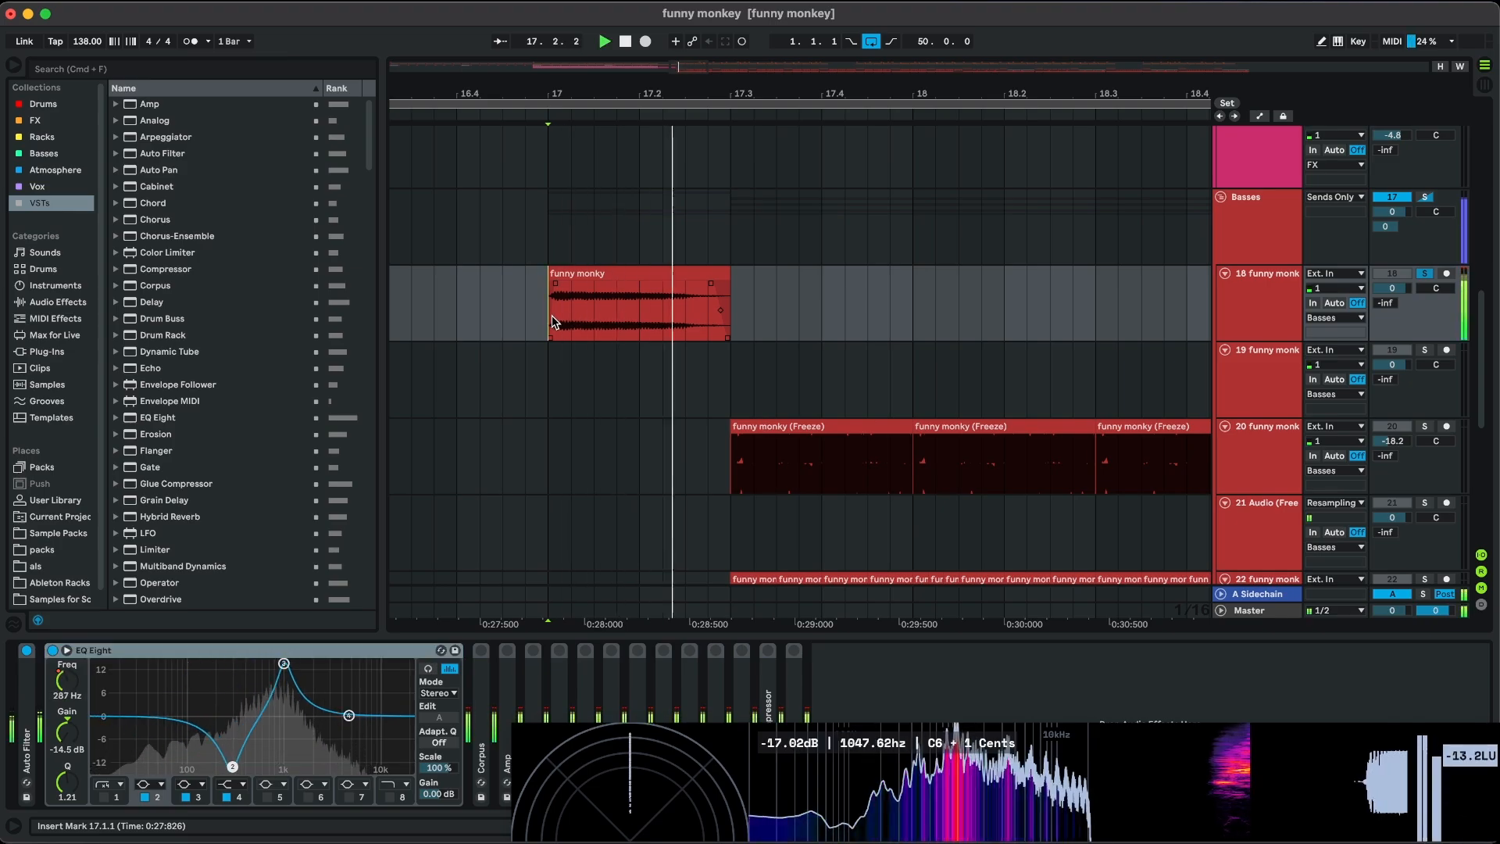
{"action": "key", "text": "space"}
{"action": "key", "text": "space"}
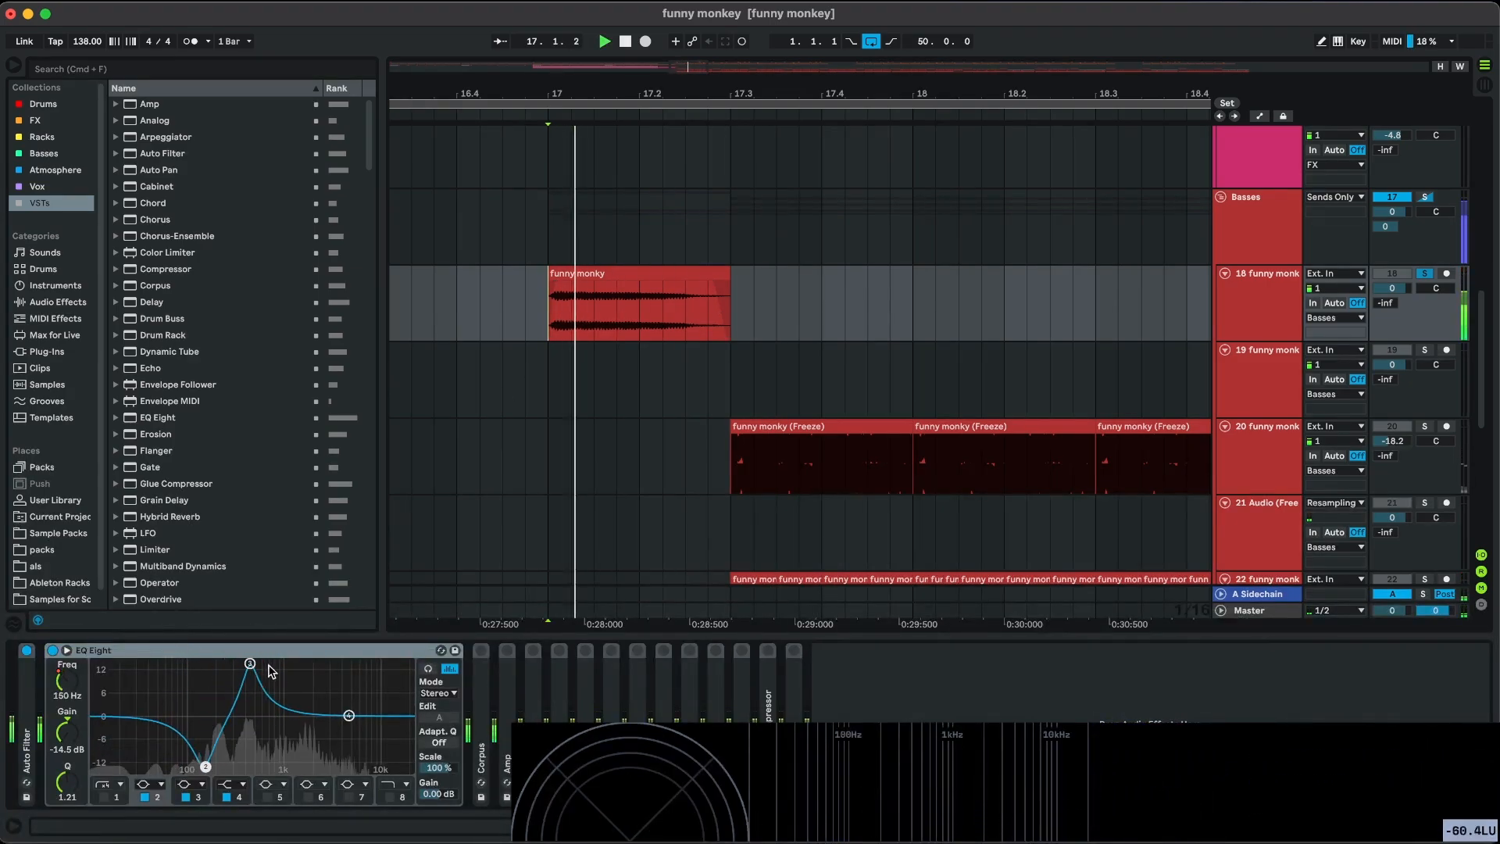
{"action": "key", "text": "space"}
{"action": "double_click", "coordinate": [274, 650]}
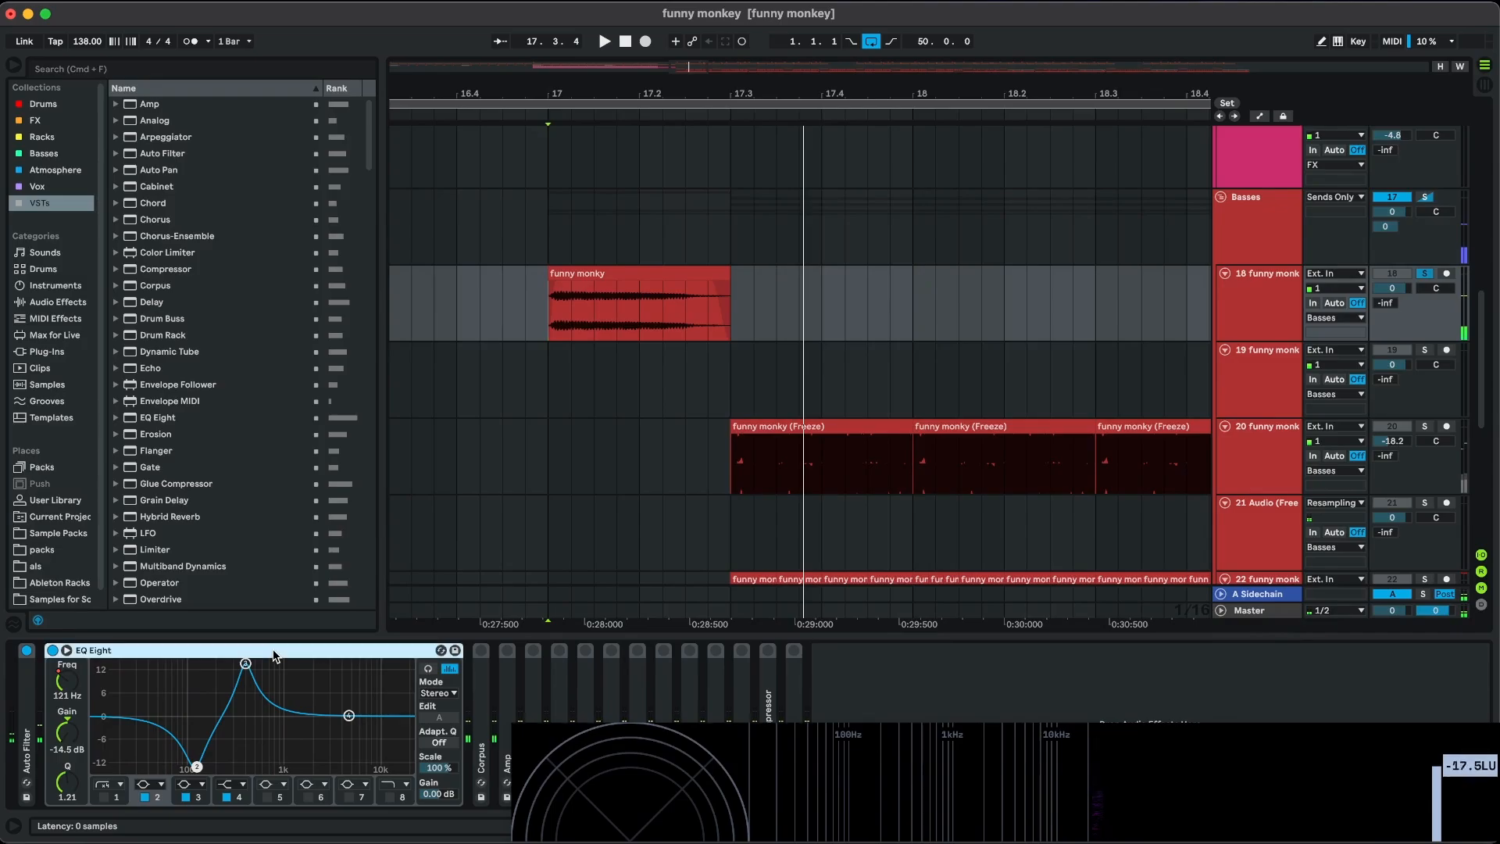
Expand and activate Corpus, play the bass clip through it, and collapse the device.
{"action": "double_click", "coordinate": [79, 653]}
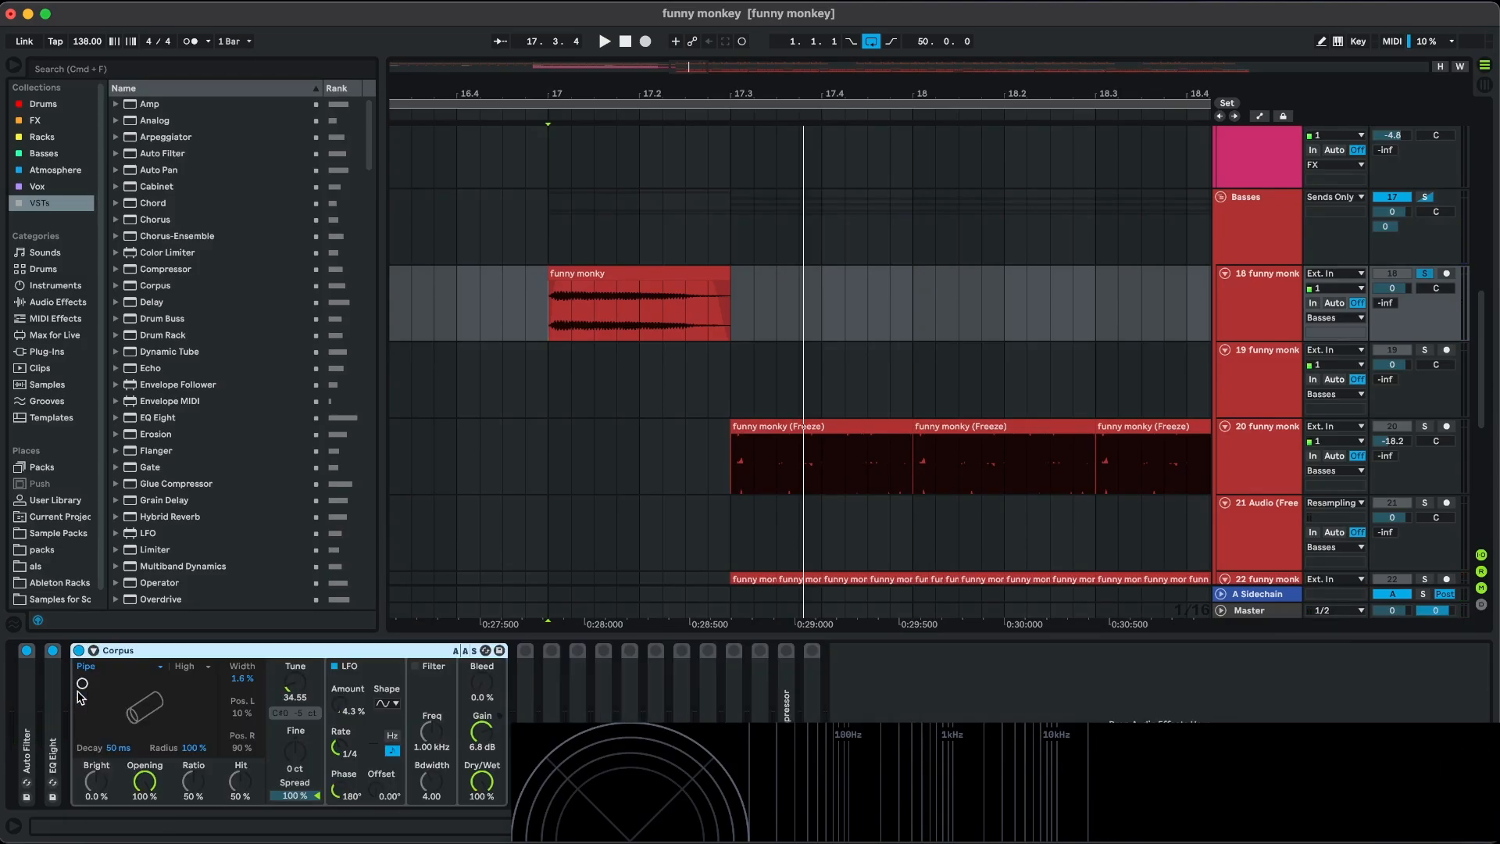
{"action": "key", "text": "space"}
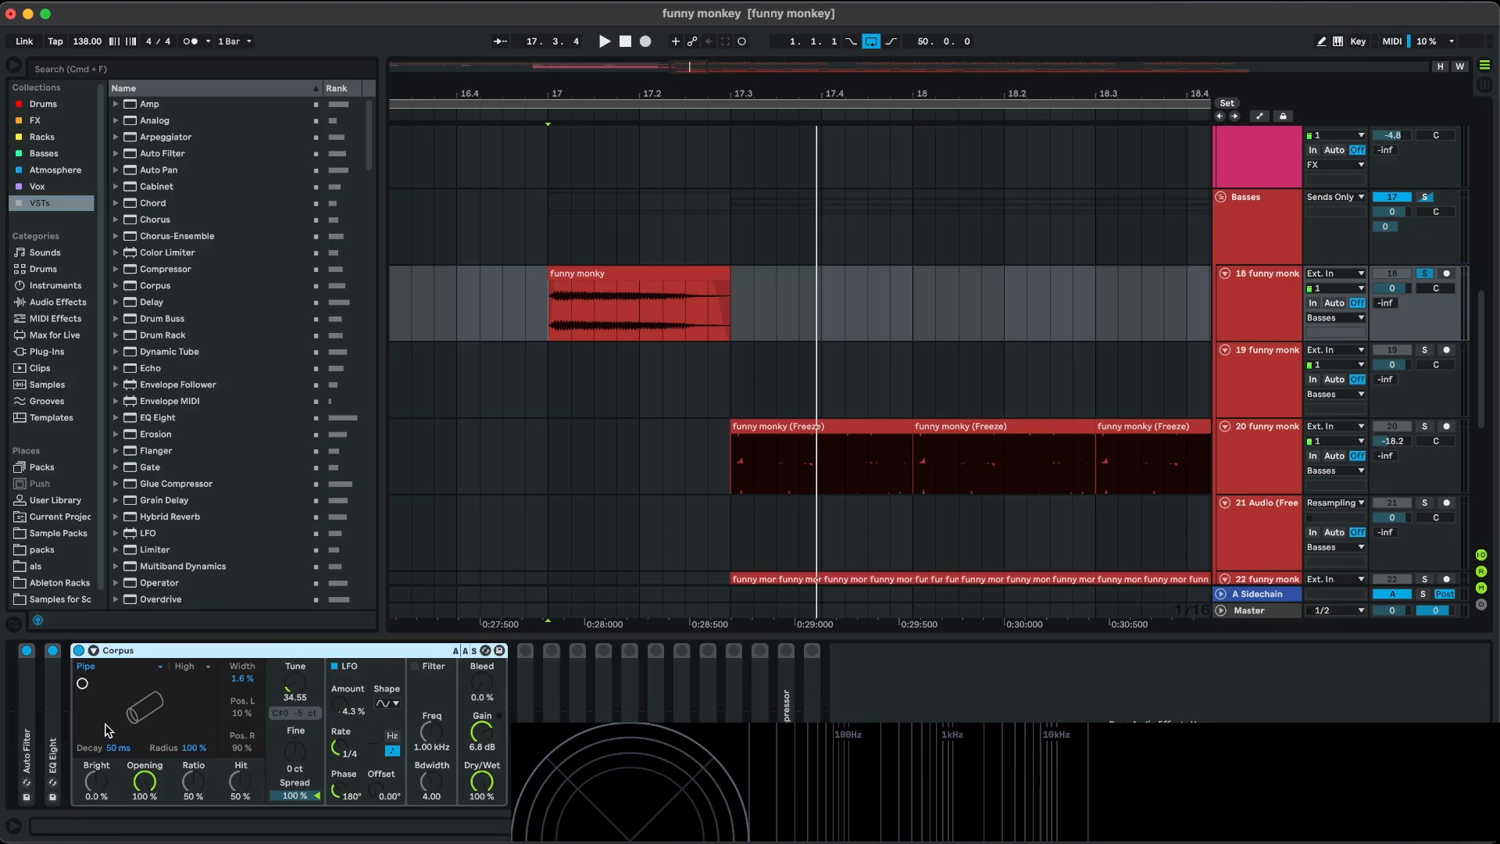
{"action": "key", "text": "space"}
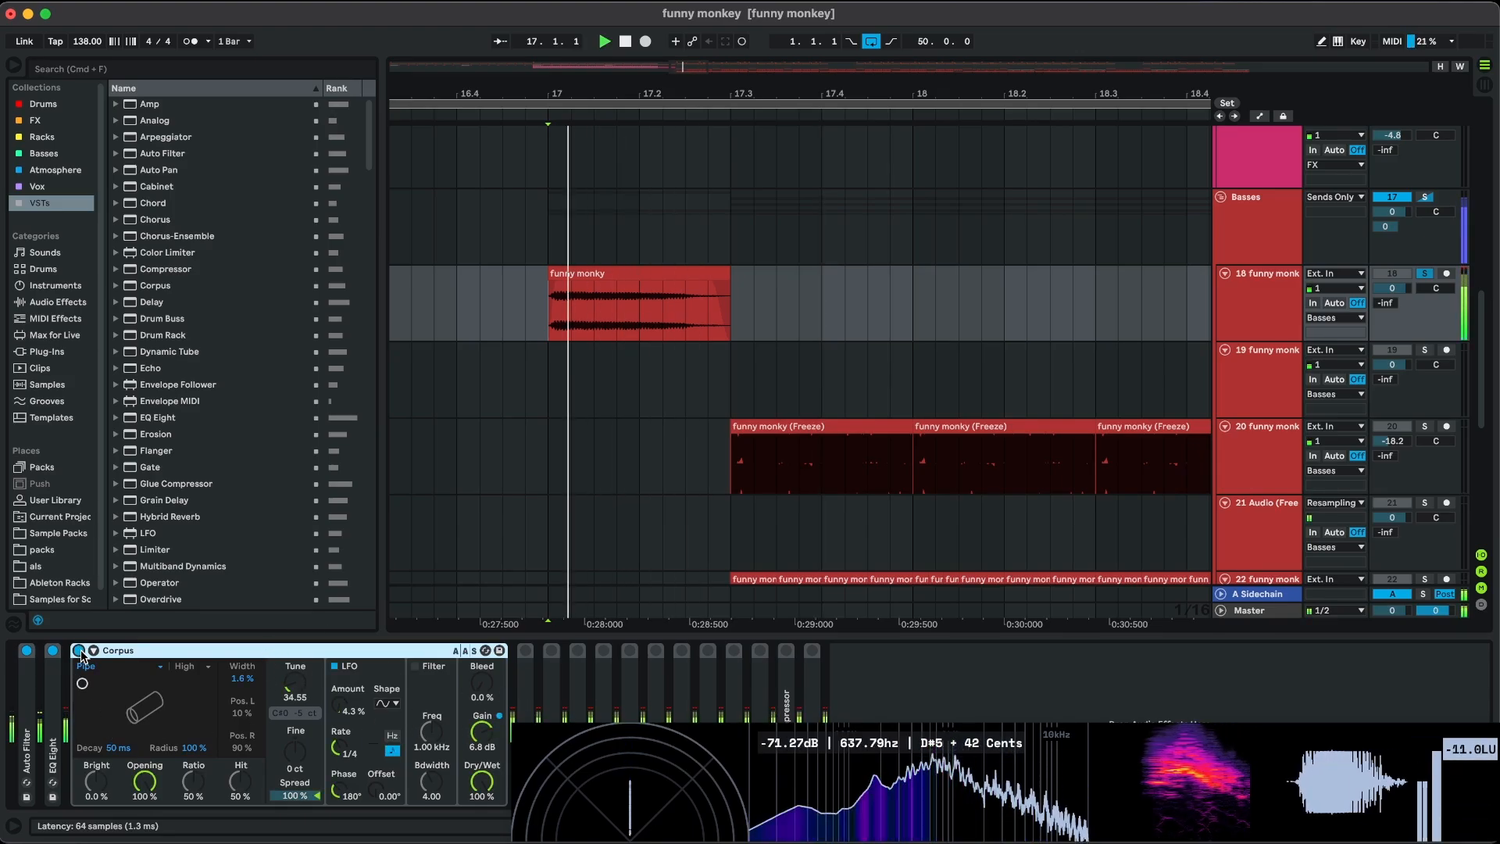
{"action": "key", "text": "space"}
{"action": "double_click", "coordinate": [129, 651]}
Activate and expand the Amp, play the bass clip through it, and collapse the device.
{"action": "left_click", "coordinate": [106, 651]}
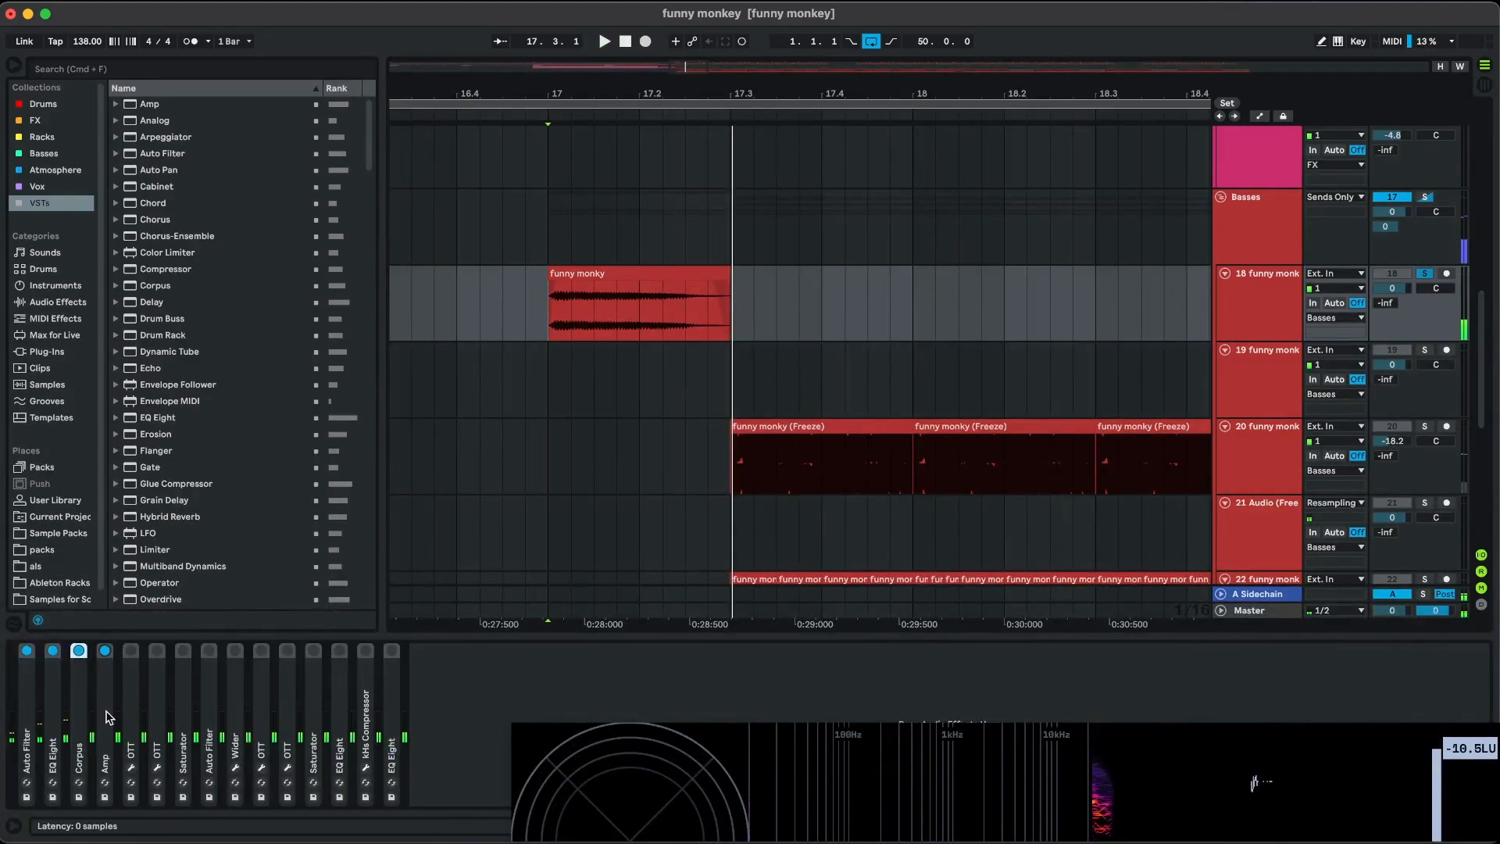
{"action": "double_click", "coordinate": [107, 713]}
{"action": "key", "text": "space"}
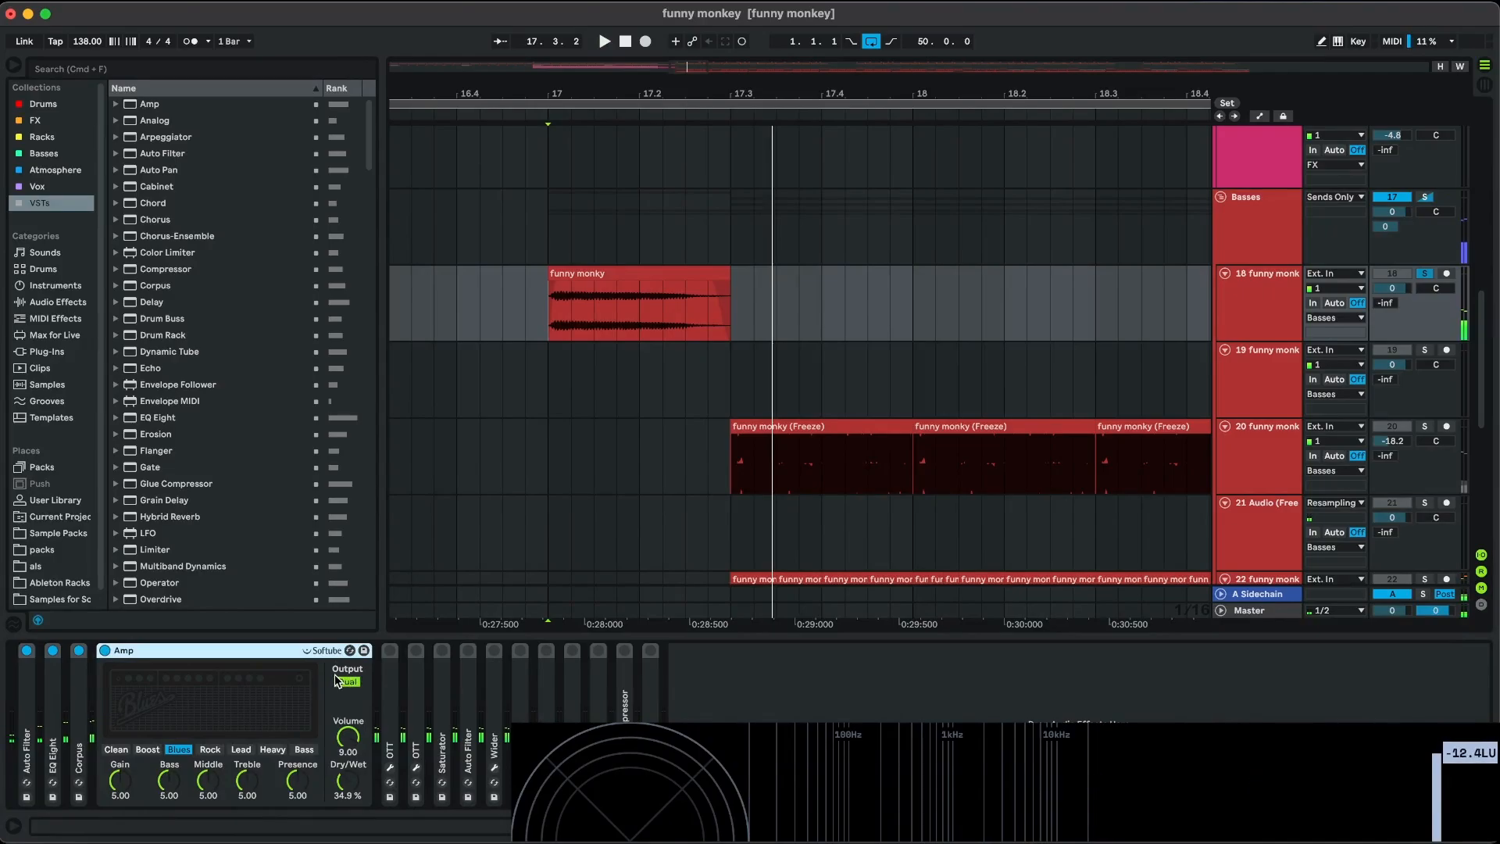
{"action": "double_click", "coordinate": [261, 652]}
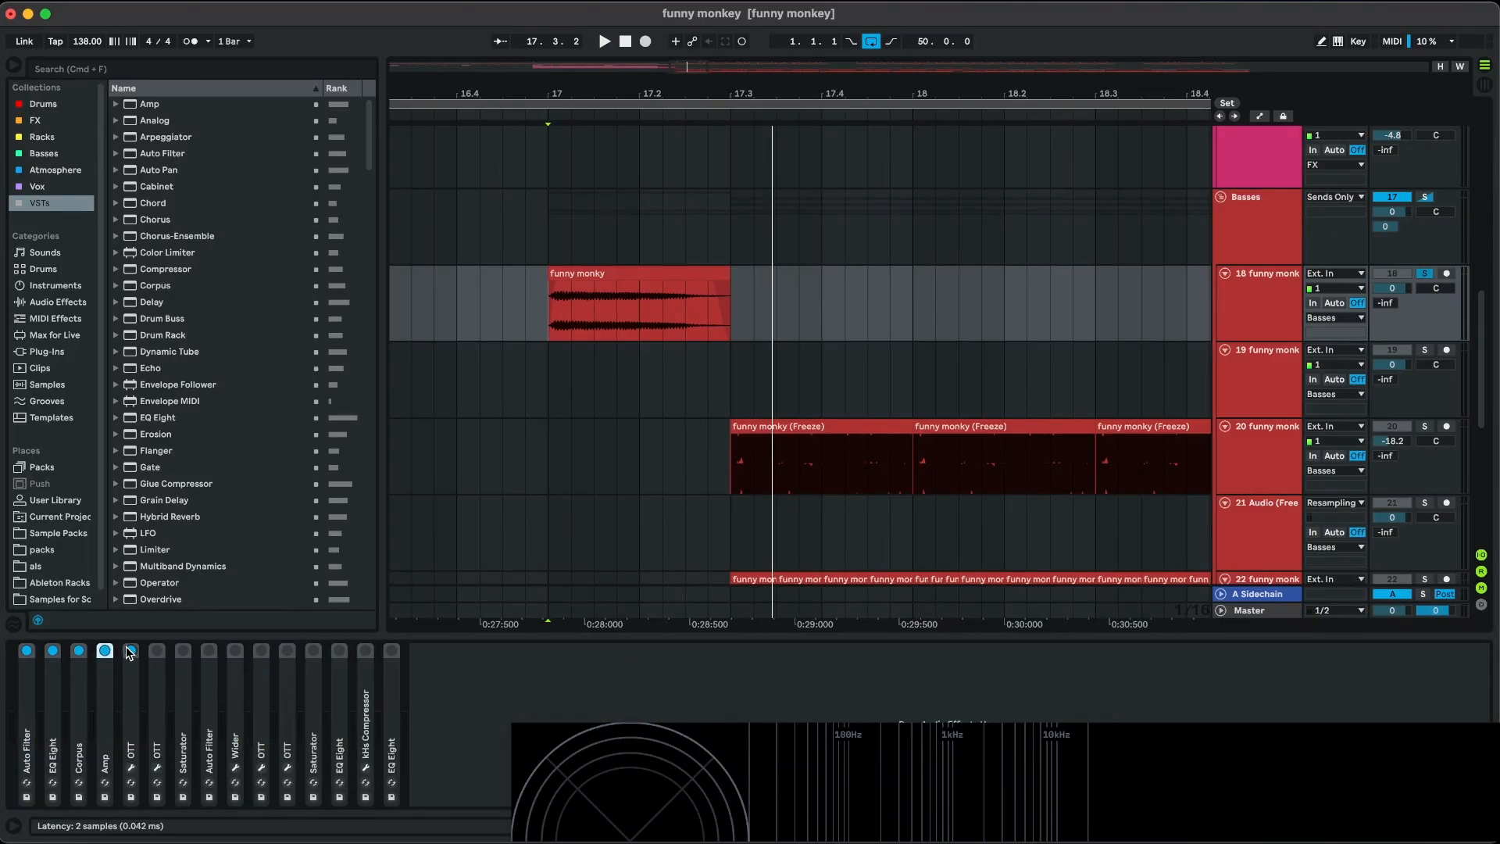
Activate the two OTT compressors after the Amp, play the bass clip through them, and view and close each plug-in window.
{"action": "left_click", "coordinate": [131, 768]}
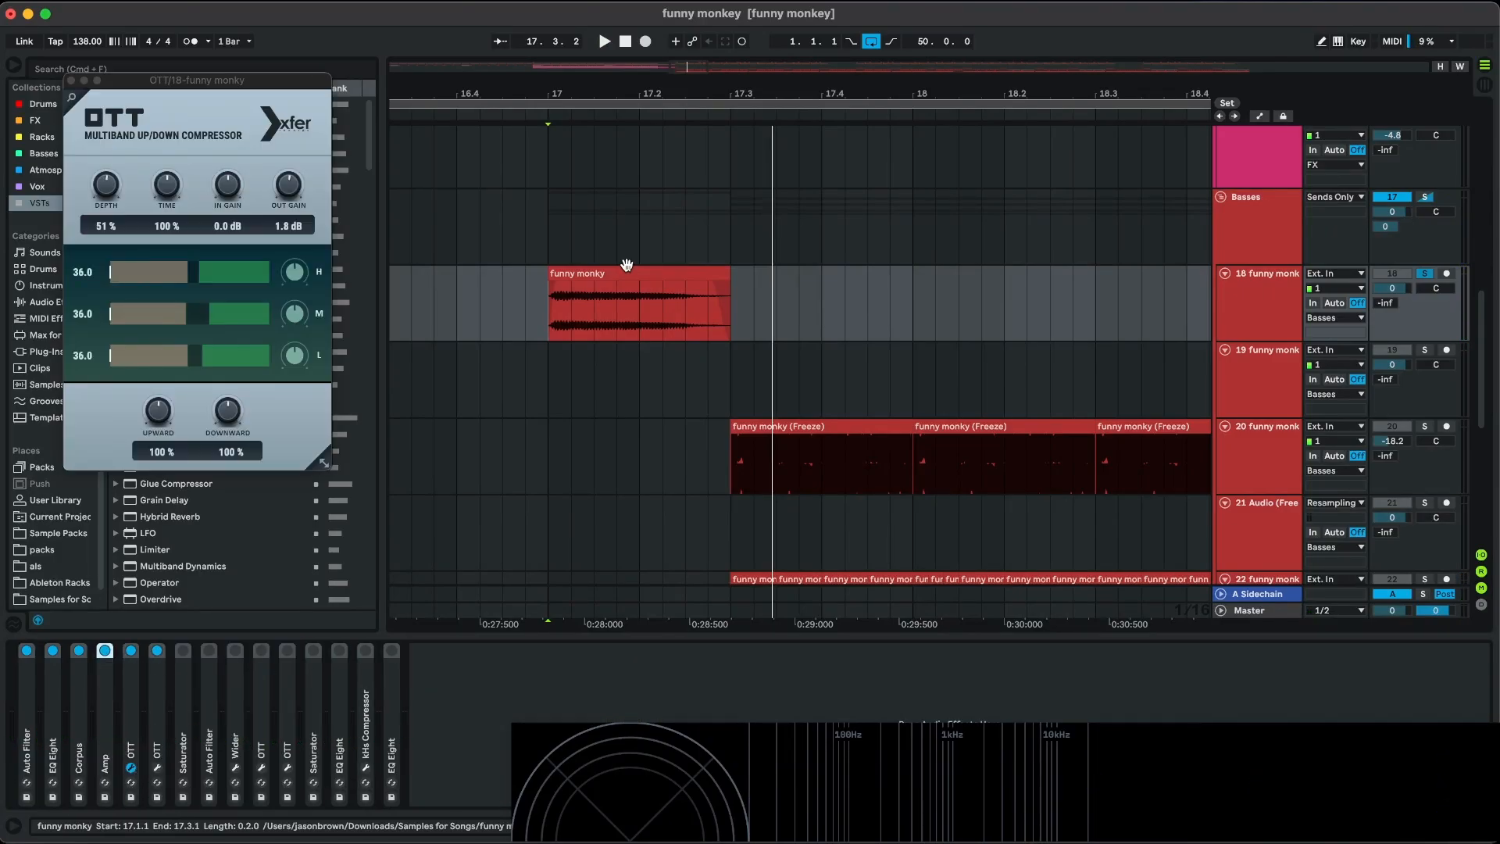
{"action": "key", "text": "space"}
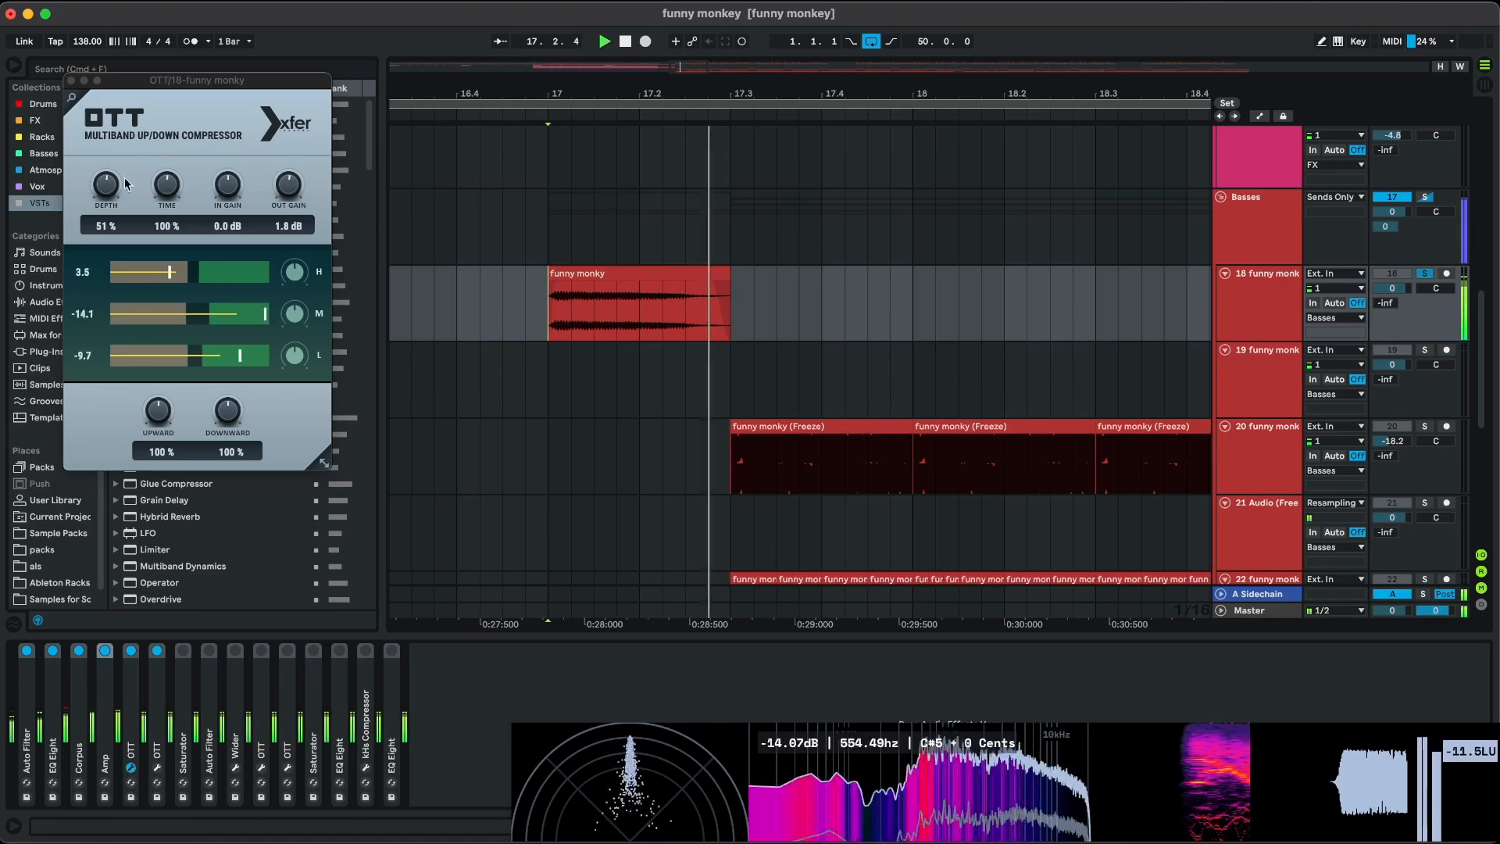
{"action": "key", "text": "space"}
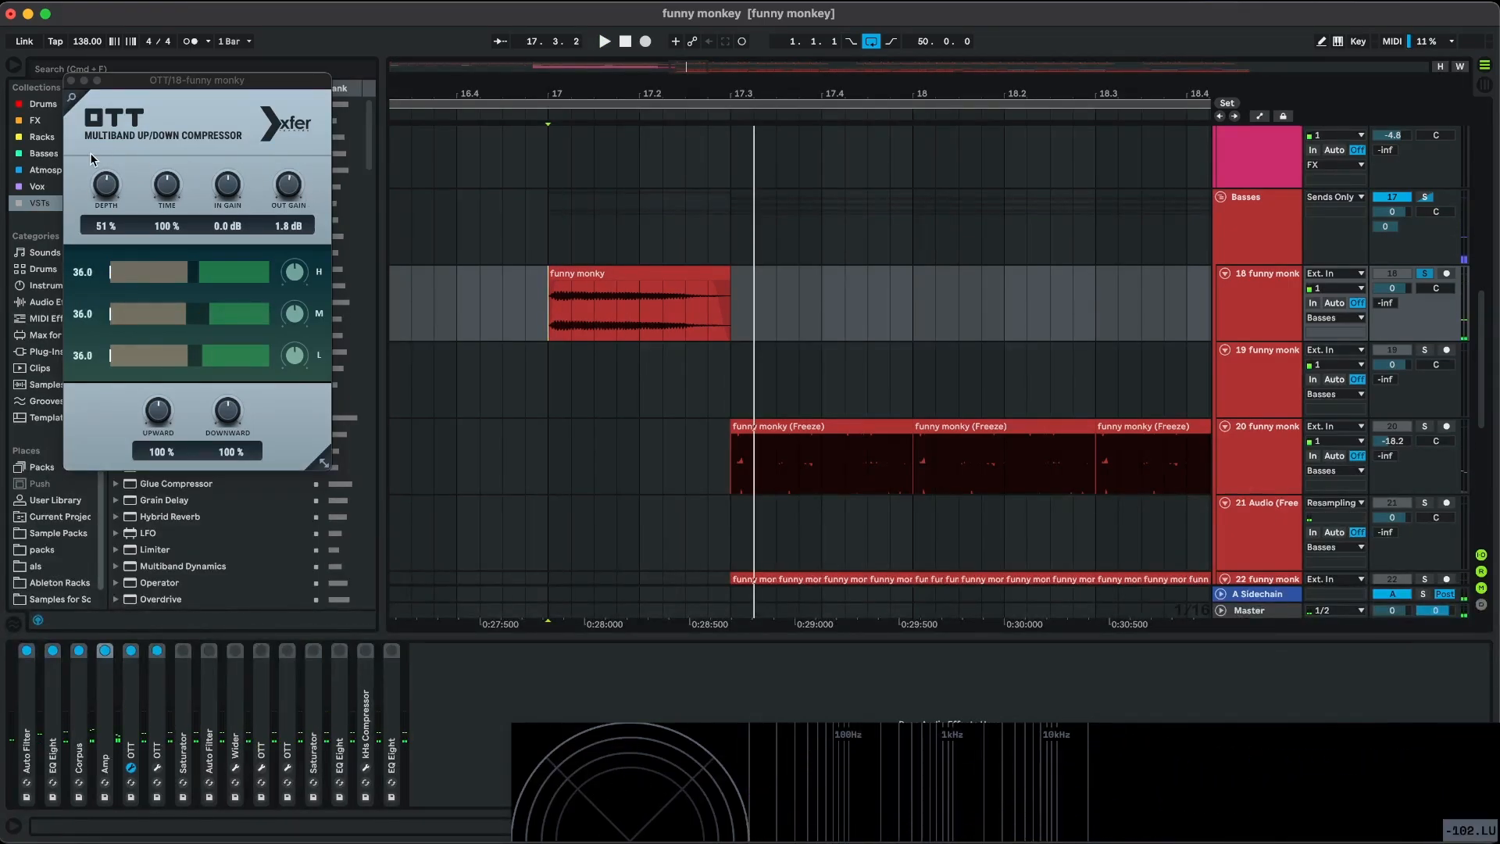
{"action": "left_click", "coordinate": [72, 81]}
{"action": "left_click", "coordinate": [157, 769]}
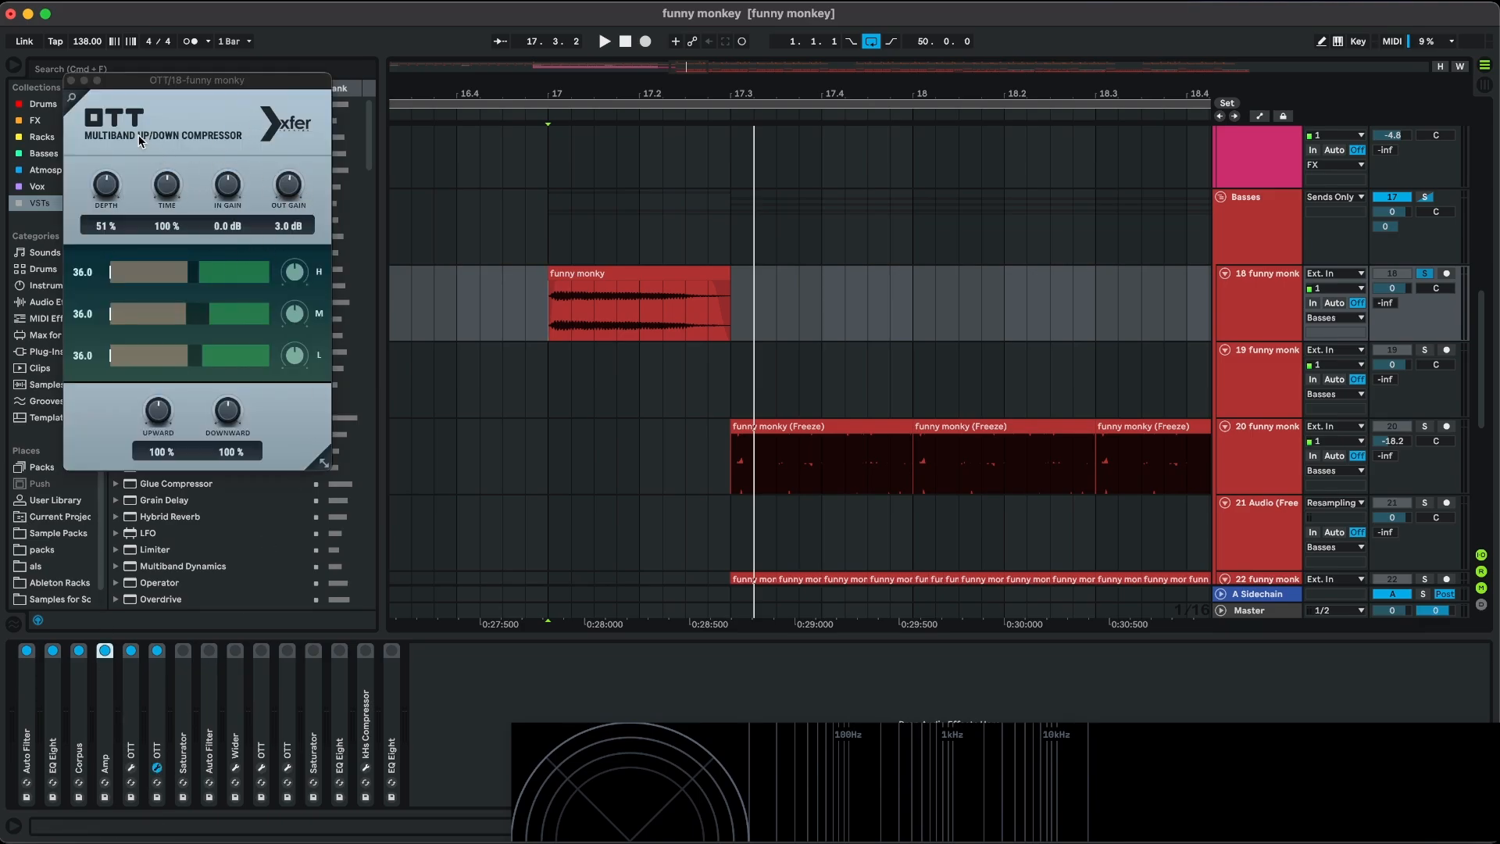
{"action": "left_click", "coordinate": [74, 80]}
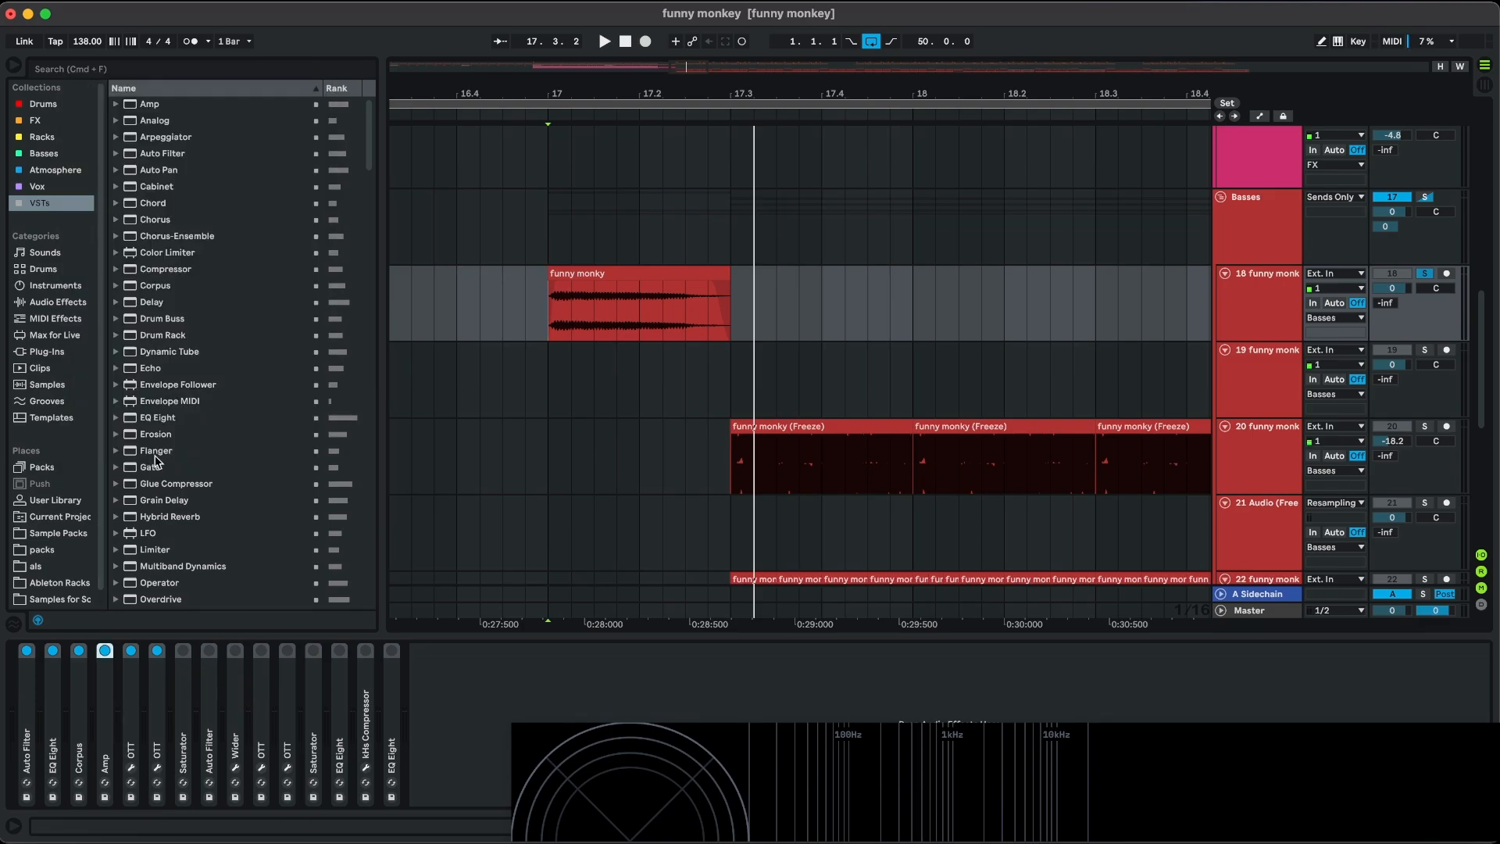
Expand and activate the first Saturator, play the bass clip through it, and collapse the device.
{"action": "double_click", "coordinate": [185, 654]}
{"action": "left_click", "coordinate": [549, 325]}
{"action": "key", "text": "space"}
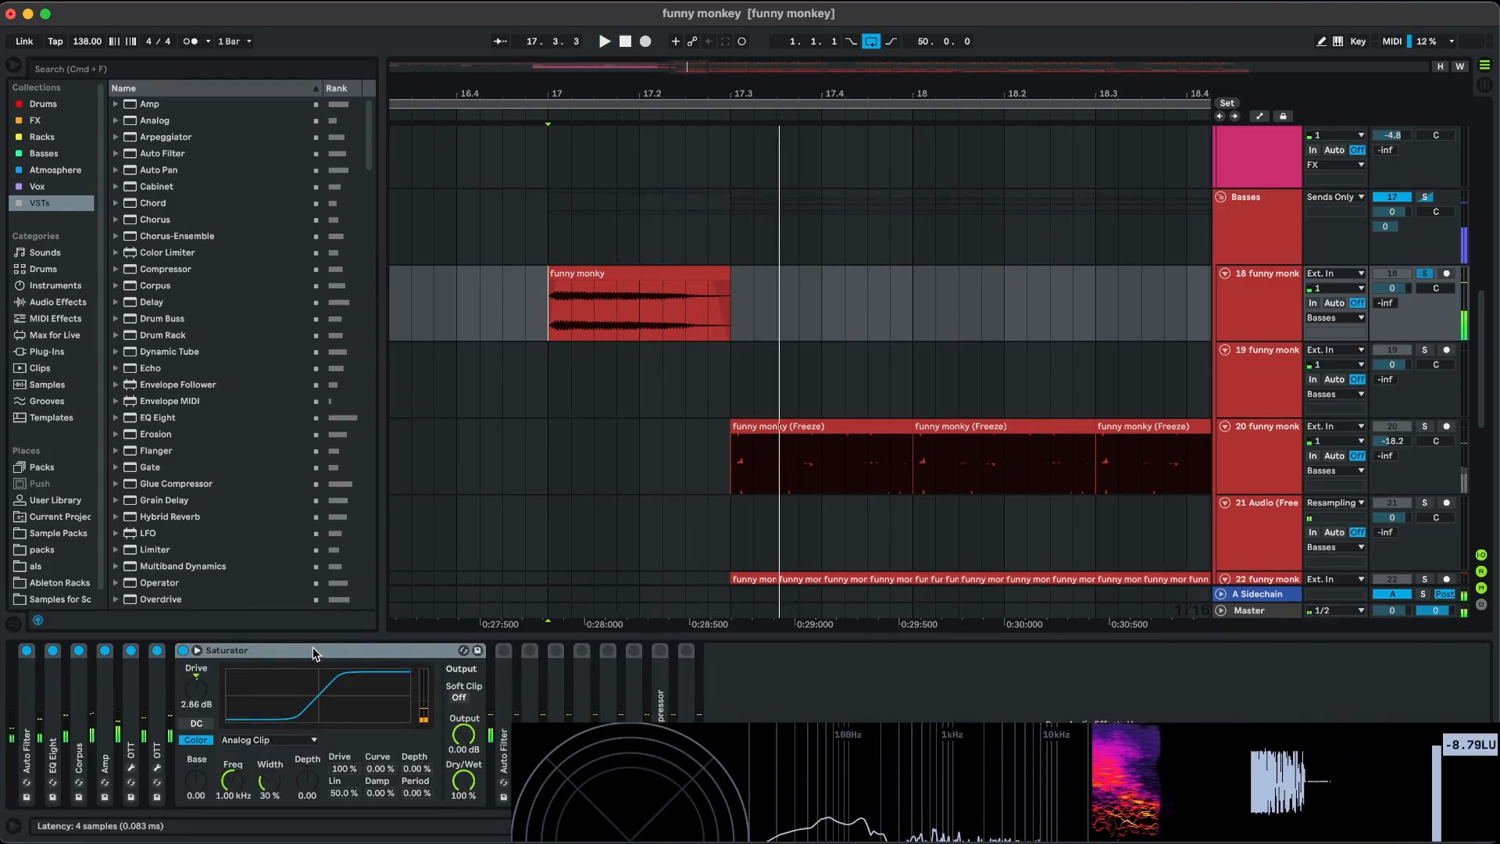
{"action": "double_click", "coordinate": [307, 648]}
Expand and activate the second Auto Filter, play the bass clip twice to hear the filter sweep, and collapse the device.
{"action": "double_click", "coordinate": [205, 749]}
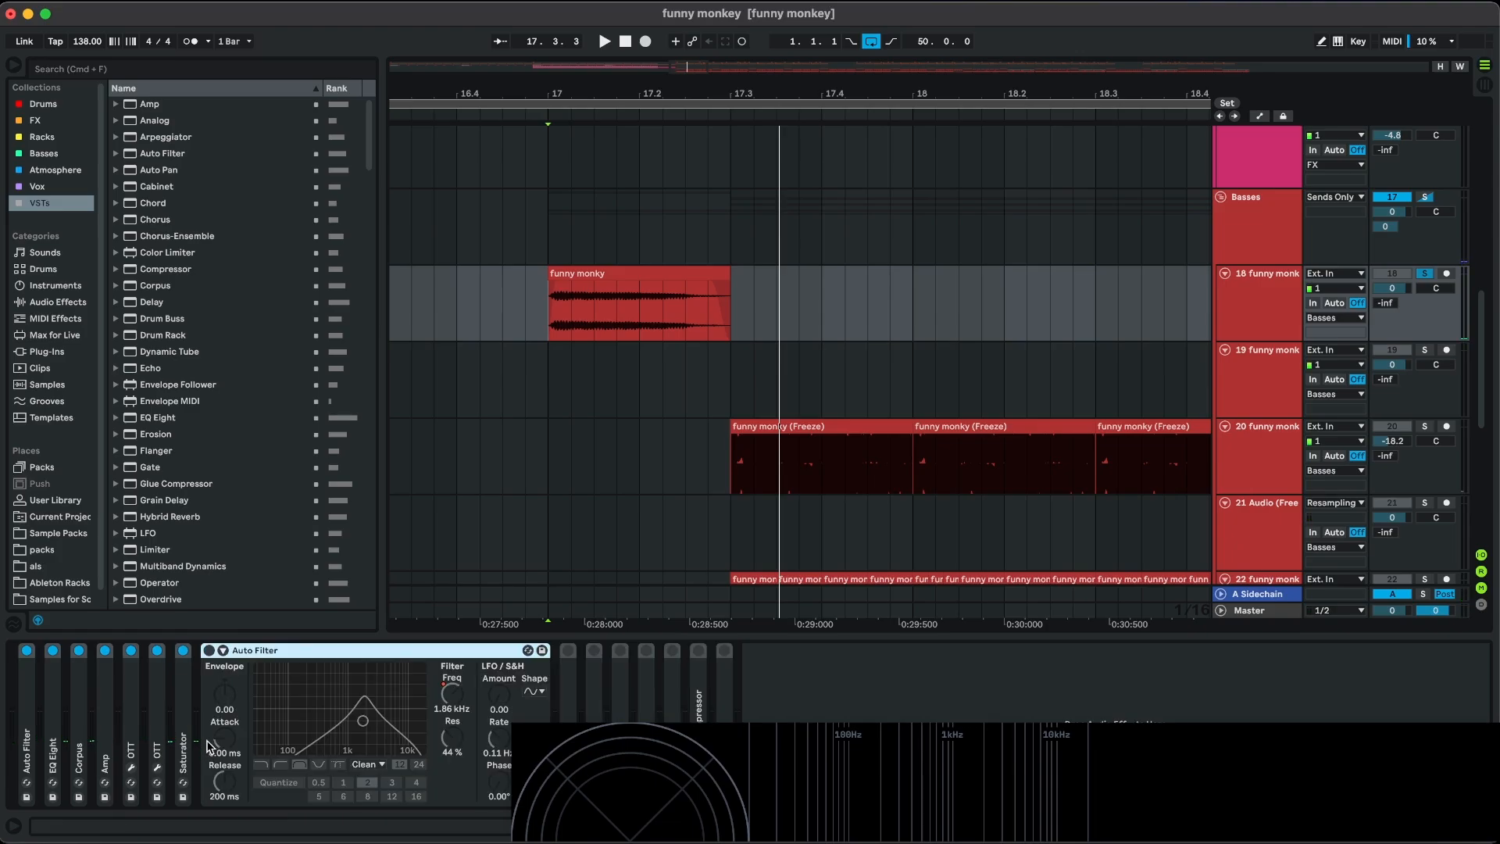
{"action": "left_click", "coordinate": [558, 327]}
{"action": "key", "text": "space"}
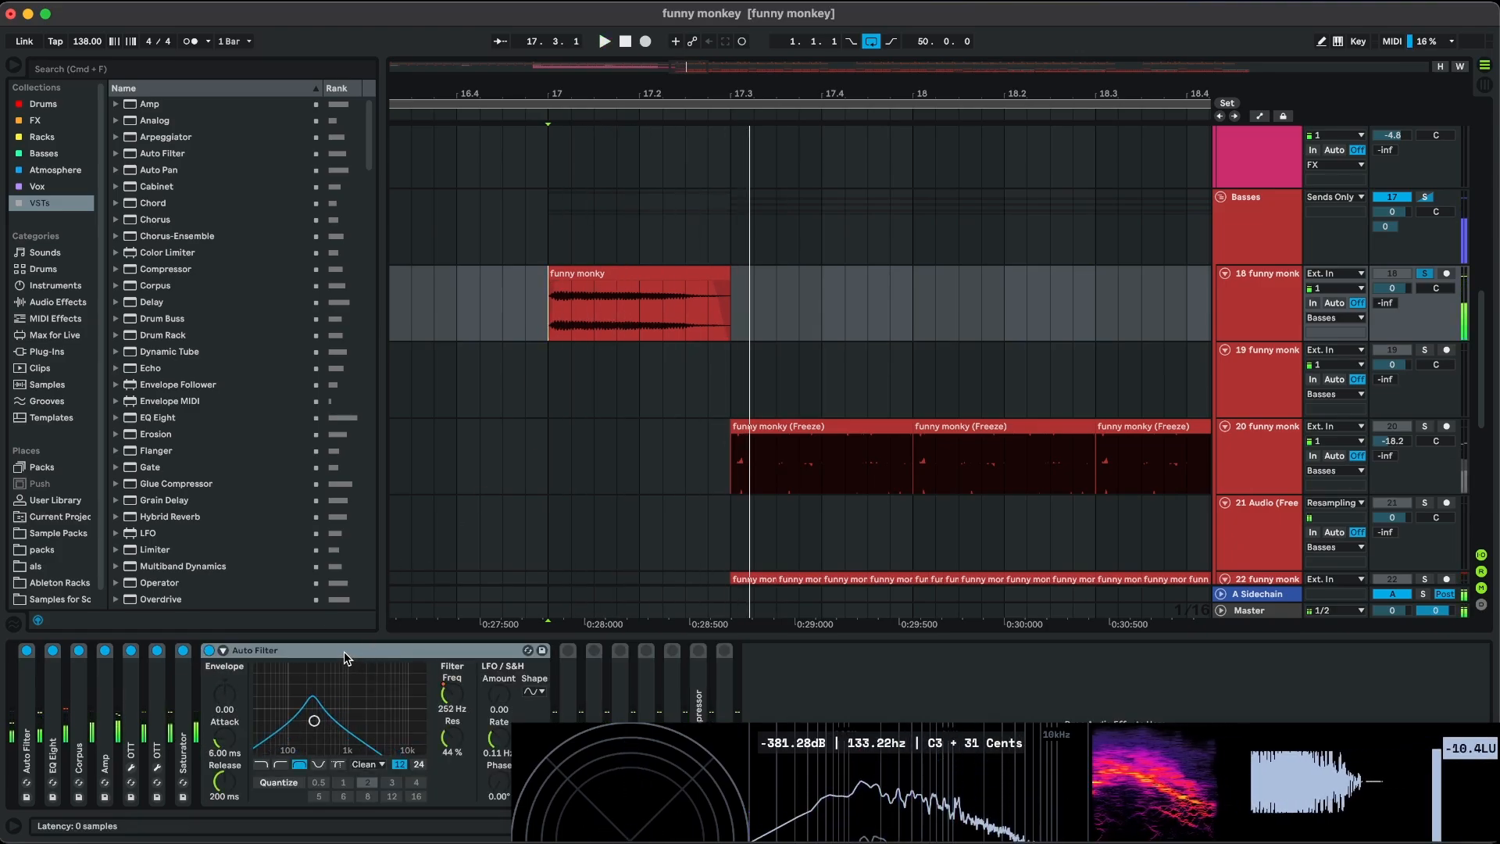
{"action": "key", "text": "space"}
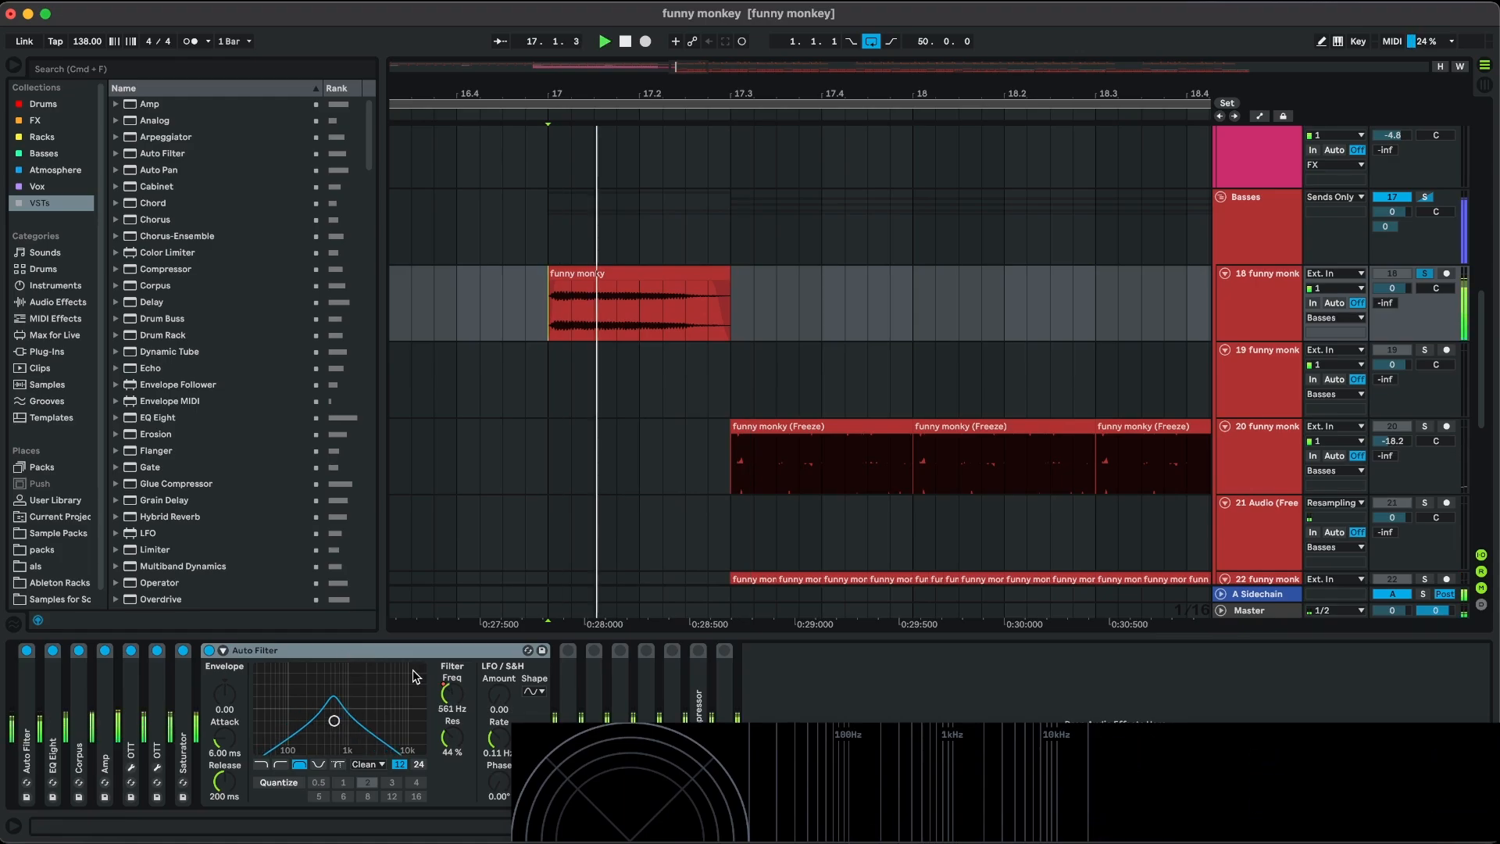
{"action": "key", "text": "space"}
{"action": "double_click", "coordinate": [380, 651]}
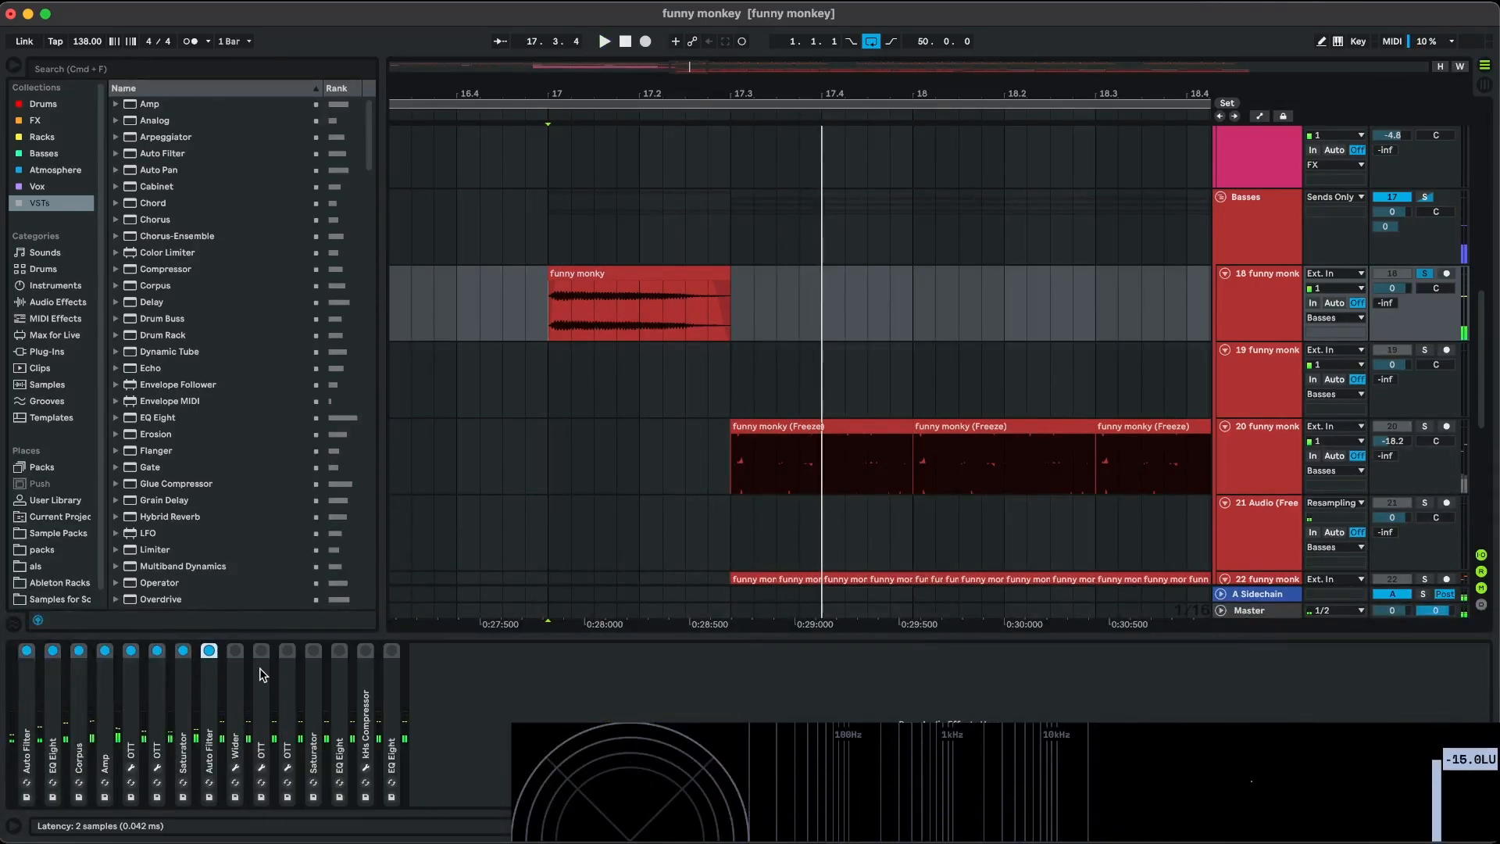
Activate Wider, view its plug-in settings, play the bass clip through it, and collapse the device.
{"action": "double_click", "coordinate": [235, 651]}
{"action": "left_click", "coordinate": [268, 651]}
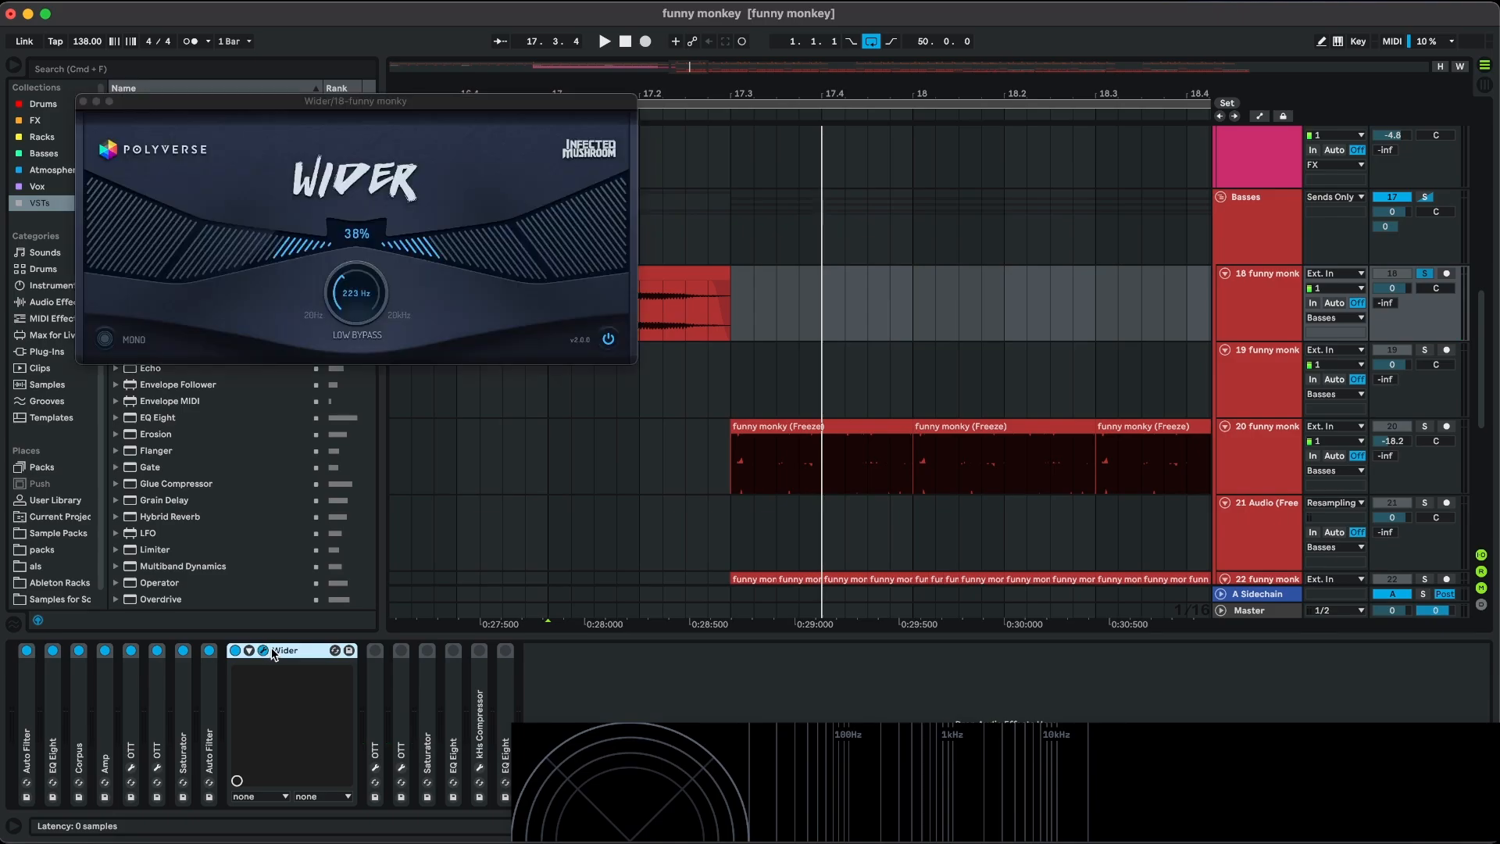
{"action": "left_click", "coordinate": [268, 651]}
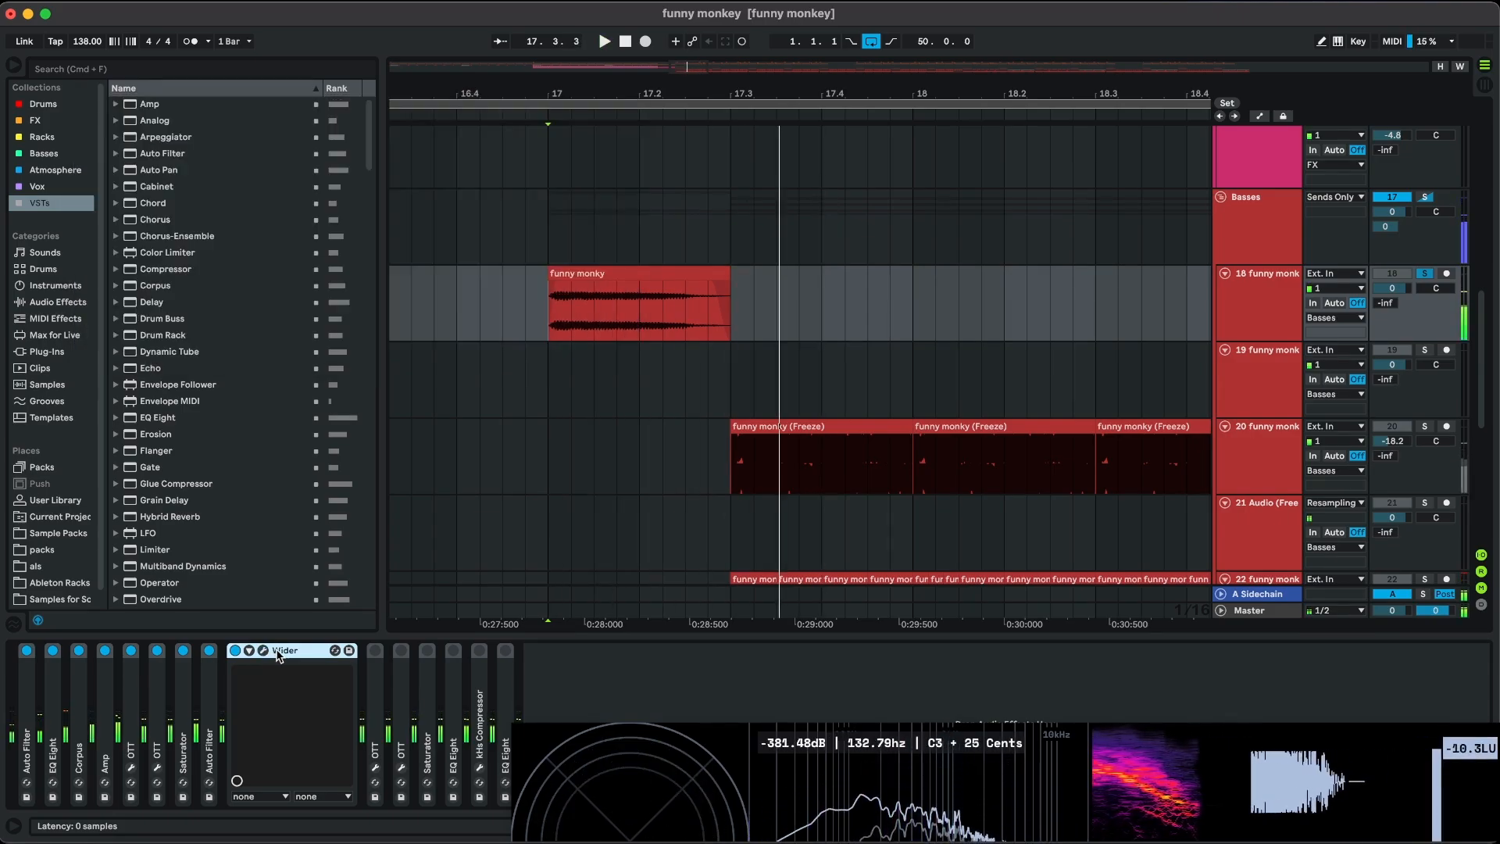
{"action": "double_click", "coordinate": [275, 650]}
Activate the two OTT compressors after Wider and check their settings in the plug-in windows.
{"action": "left_click", "coordinate": [261, 651]}
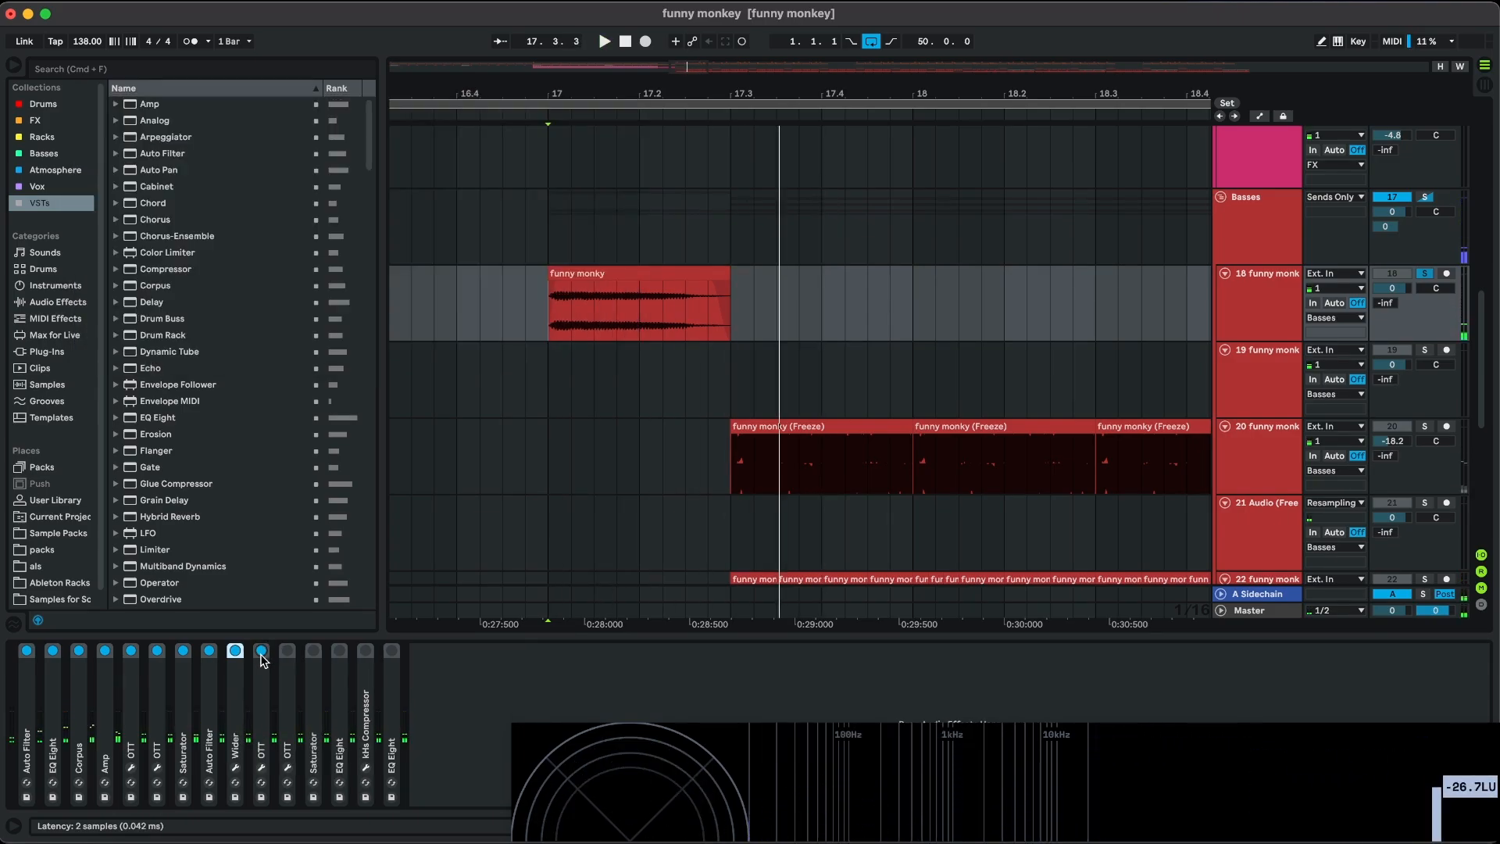
{"action": "left_click", "coordinate": [262, 769]}
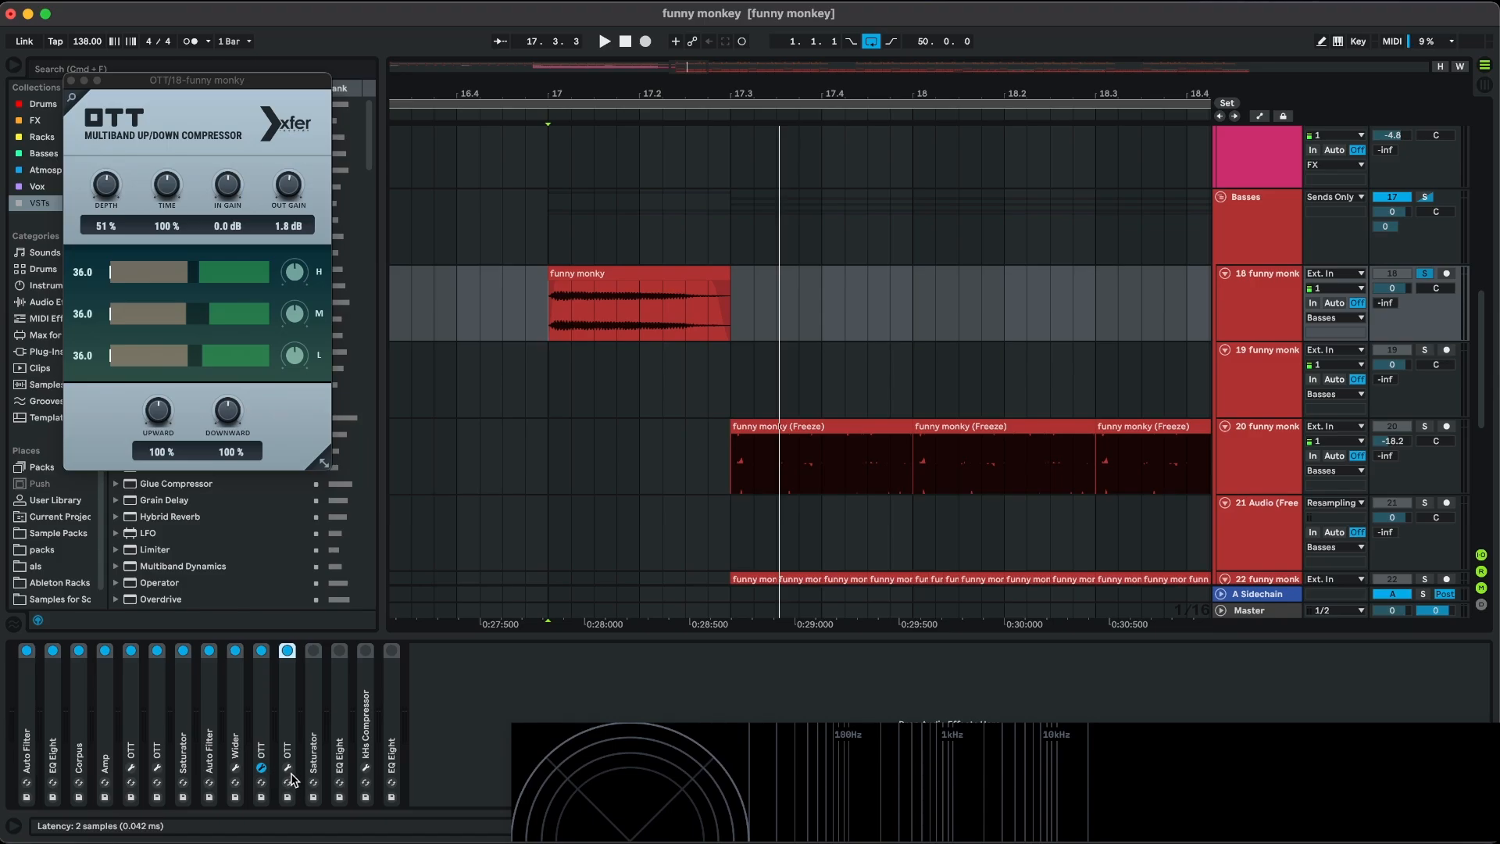
{"action": "left_click", "coordinate": [288, 769]}
{"action": "left_click", "coordinate": [261, 769]}
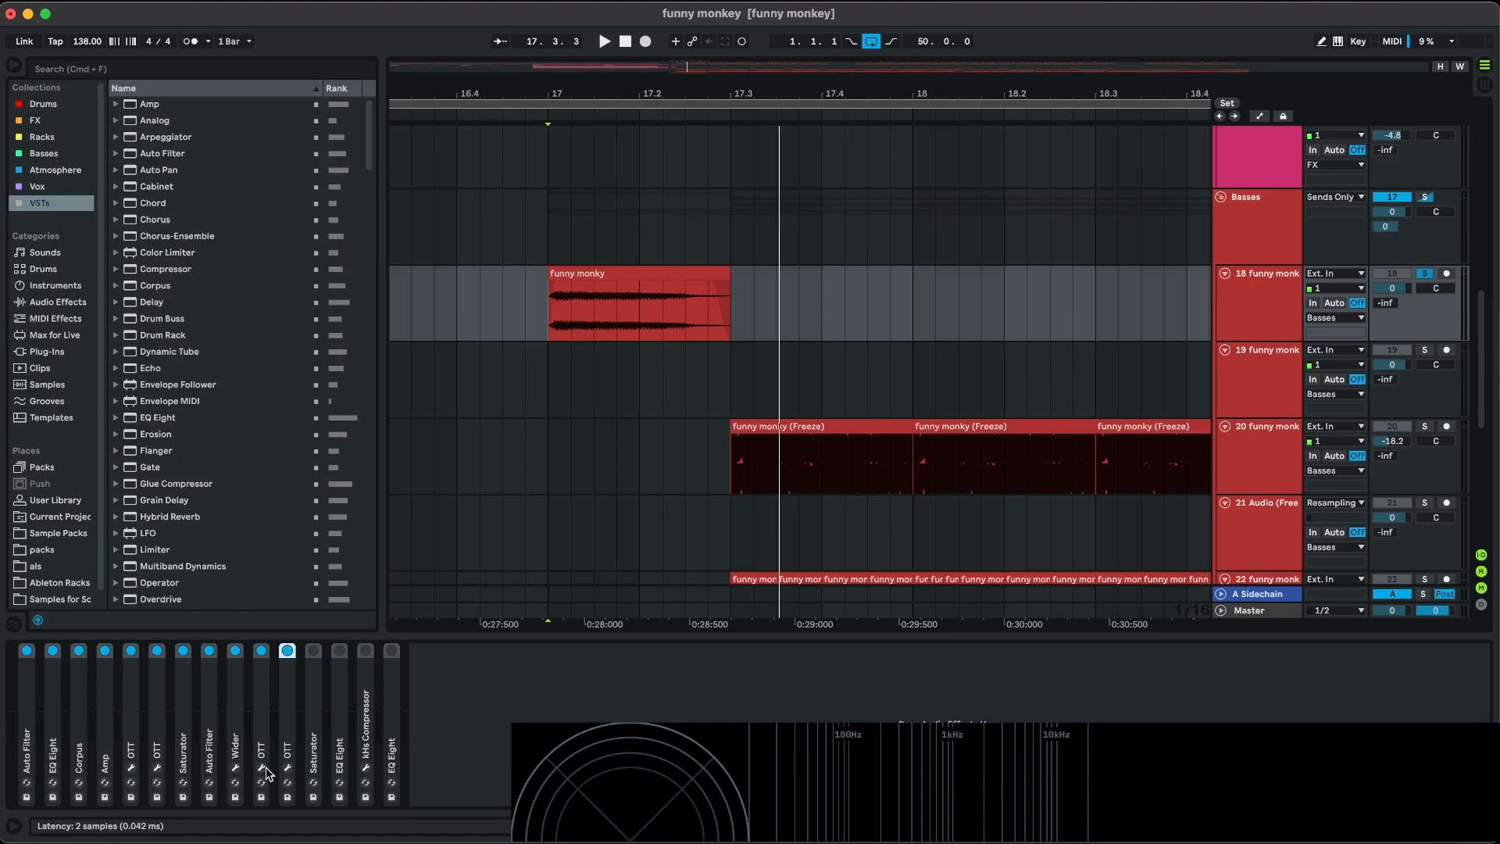
Compare the second Saturator with the first, activate the second one, and play the bass clip through it.
{"action": "double_click", "coordinate": [311, 706]}
{"action": "double_click", "coordinate": [187, 722]}
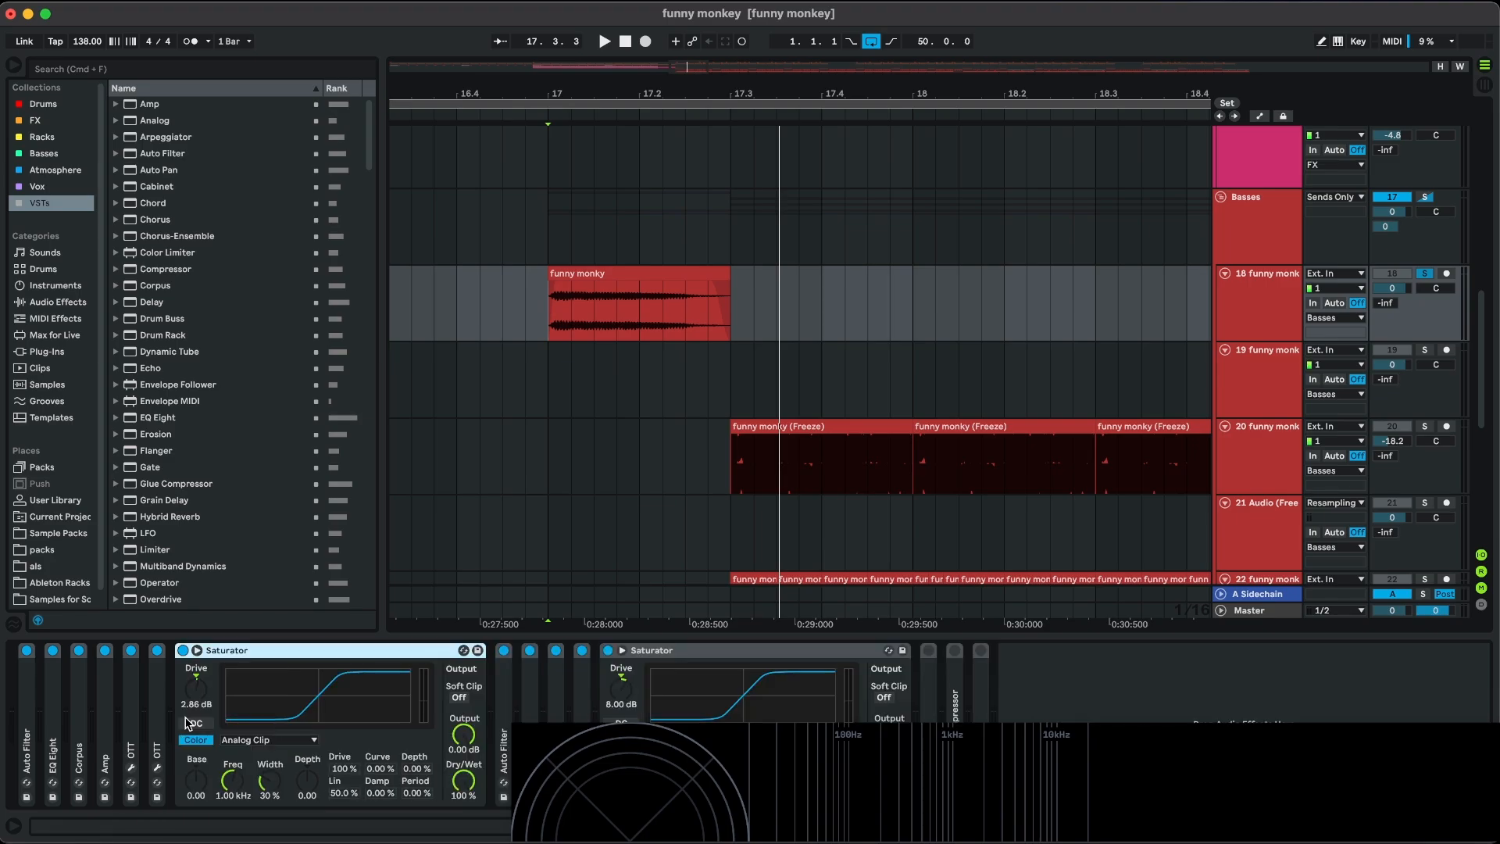
{"action": "double_click", "coordinate": [262, 654]}
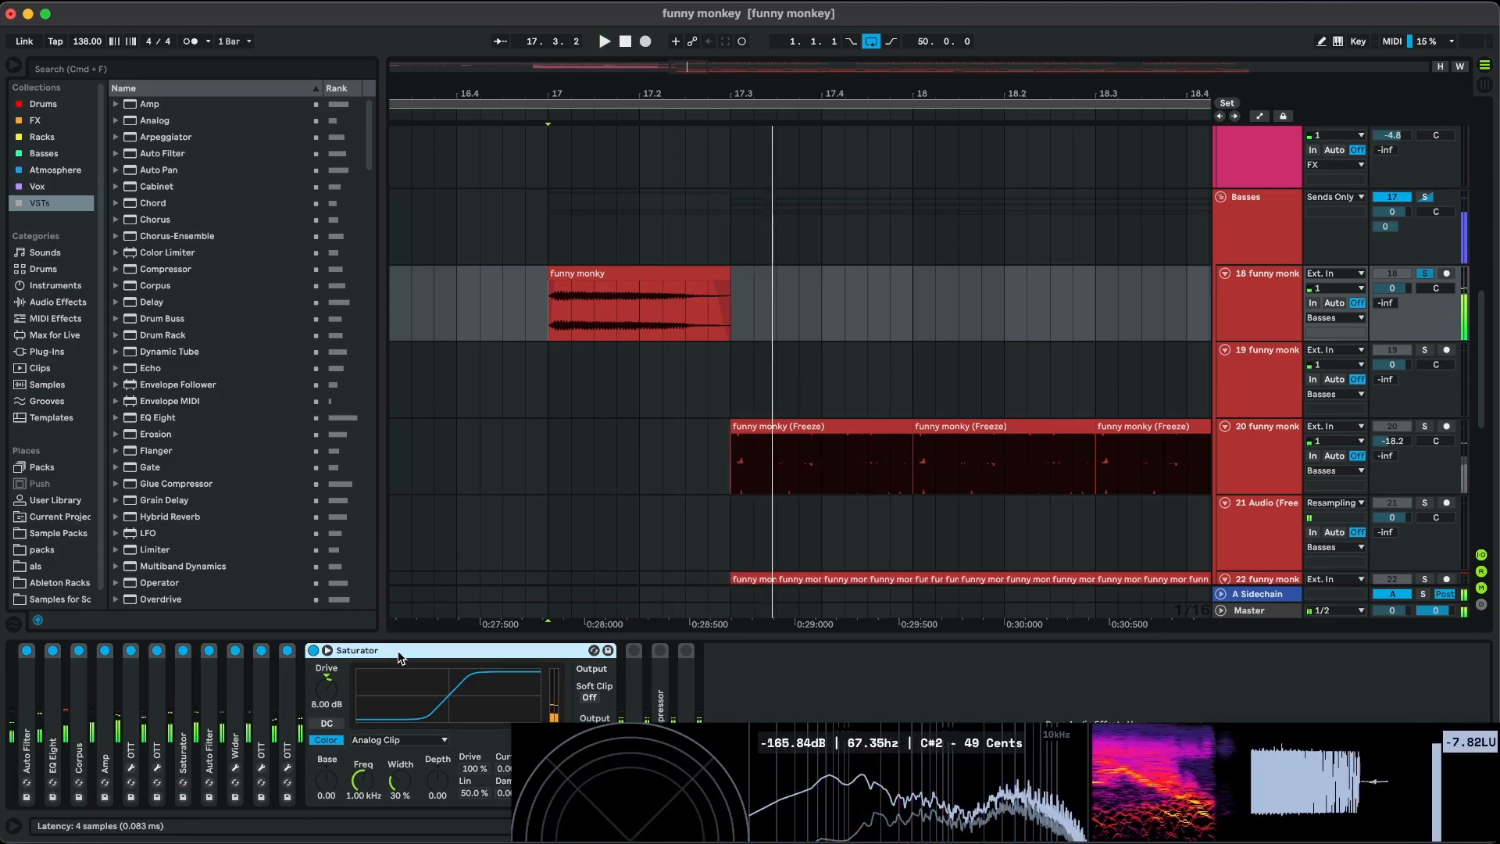
{"action": "double_click", "coordinate": [350, 652]}
Expand and activate the second EQ Eight, play the bass clip through its curve, and collapse the device.
{"action": "double_click", "coordinate": [341, 663]}
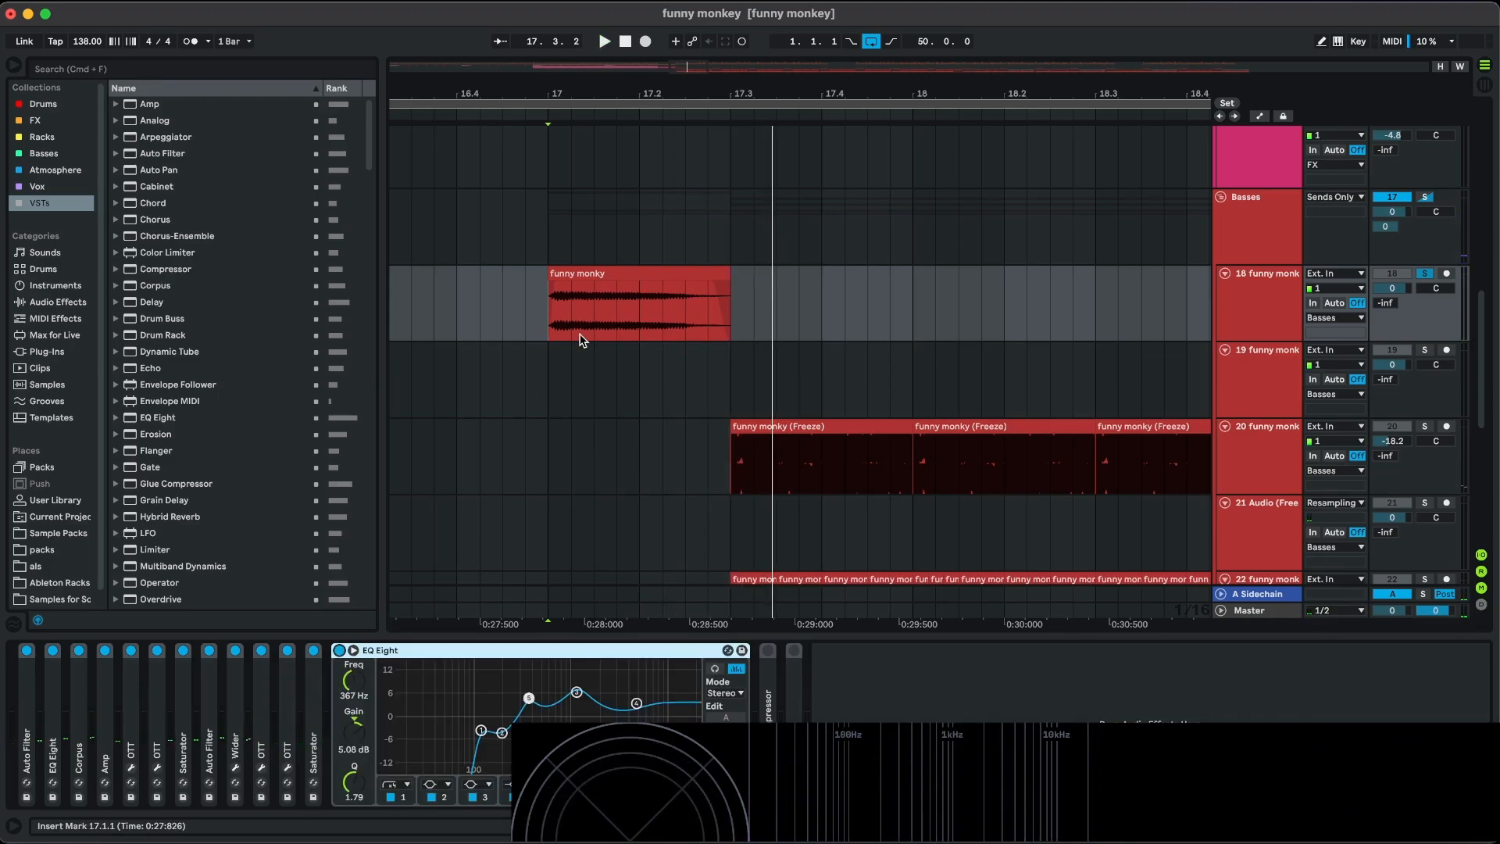
{"action": "left_click", "coordinate": [552, 329]}
{"action": "key", "text": "space"}
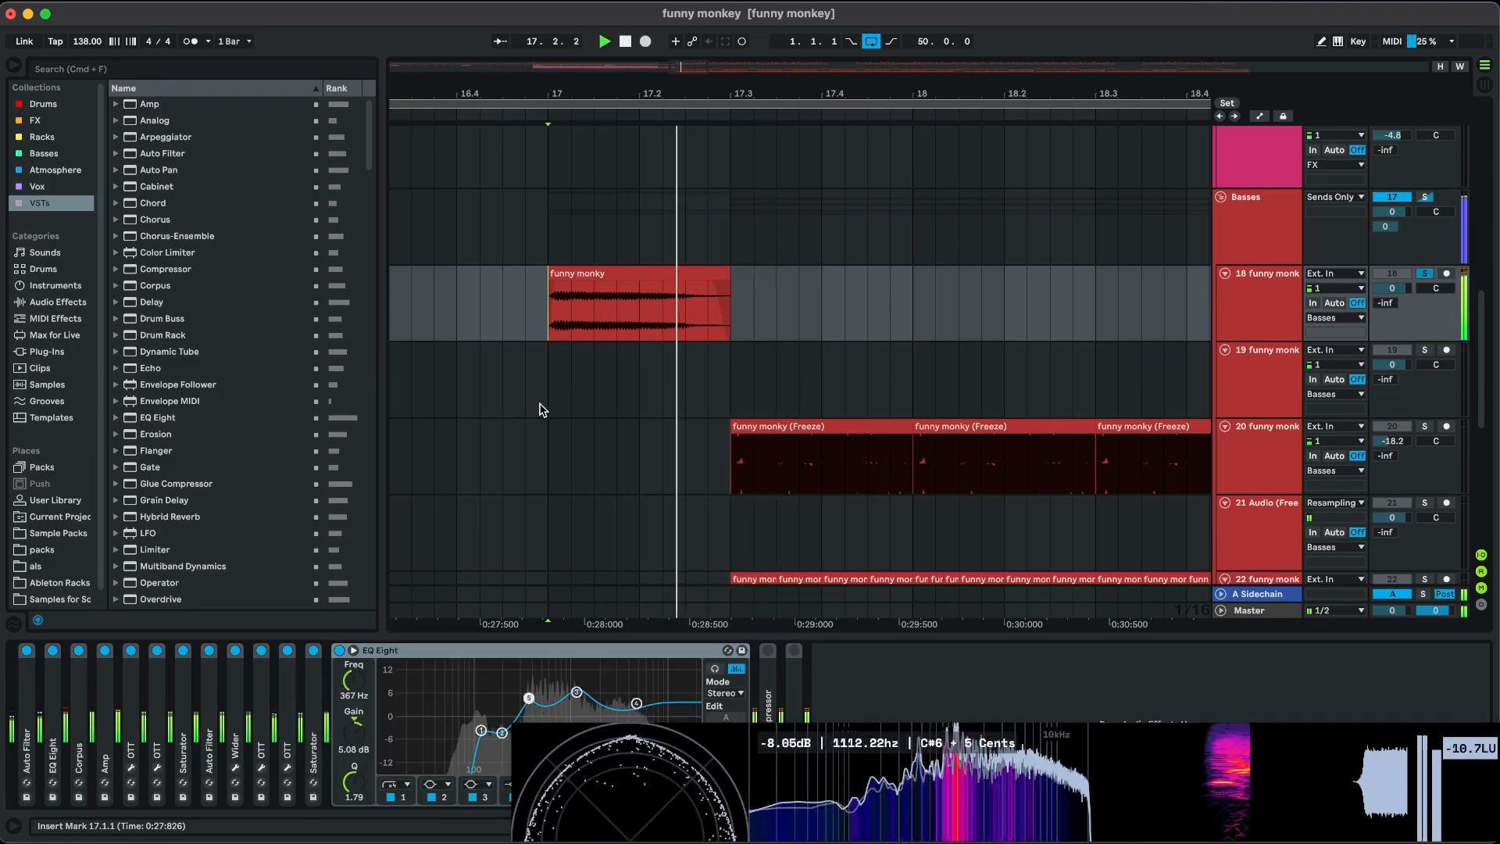
{"action": "key", "text": "space"}
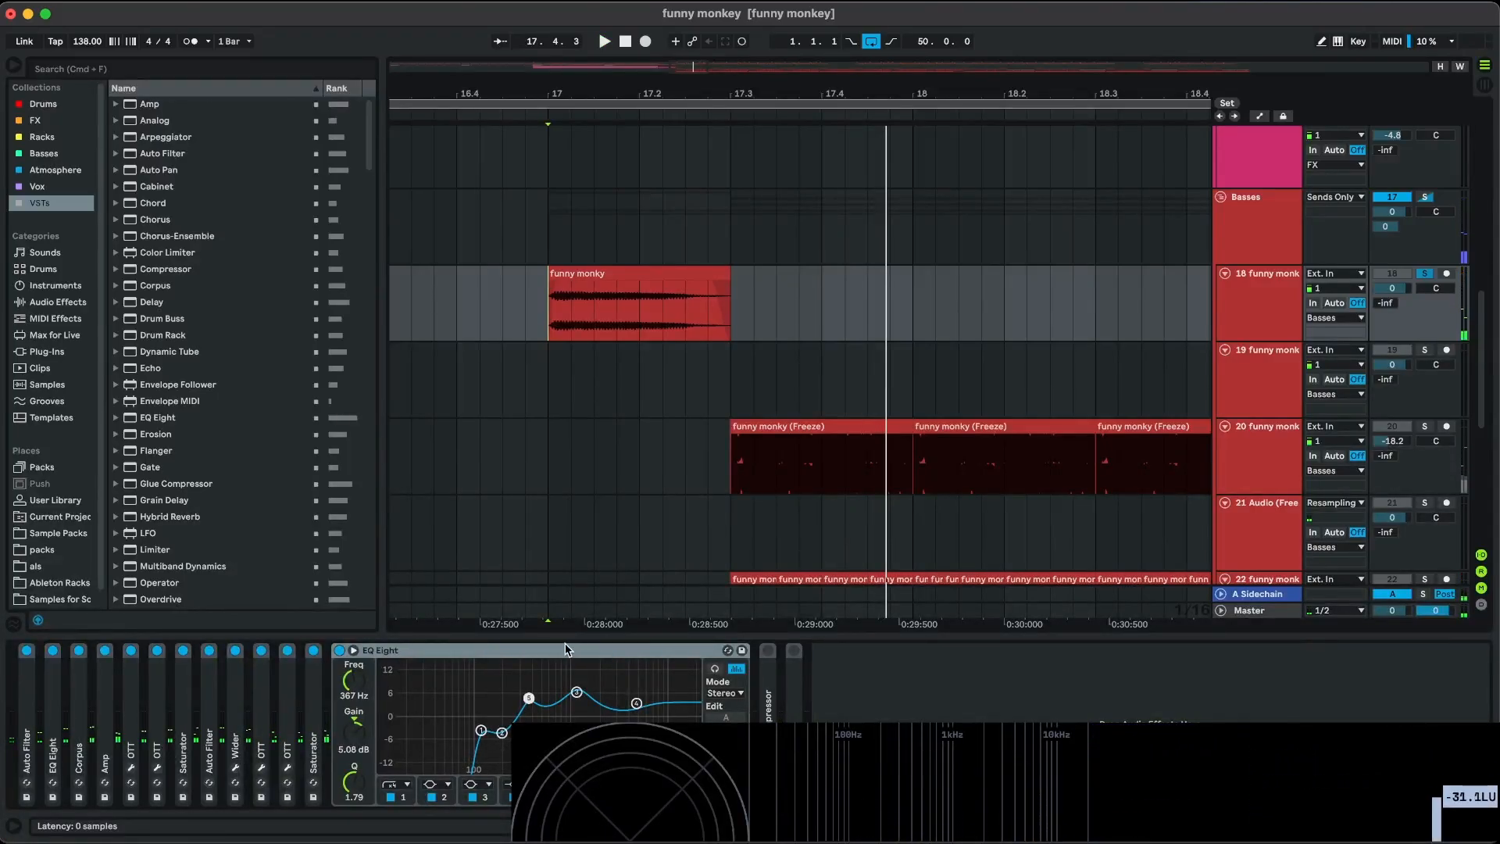
{"action": "scroll", "coordinate": [761, 346], "scroll_direction": "down", "scroll_amount": 2}
{"action": "double_click", "coordinate": [546, 649]}
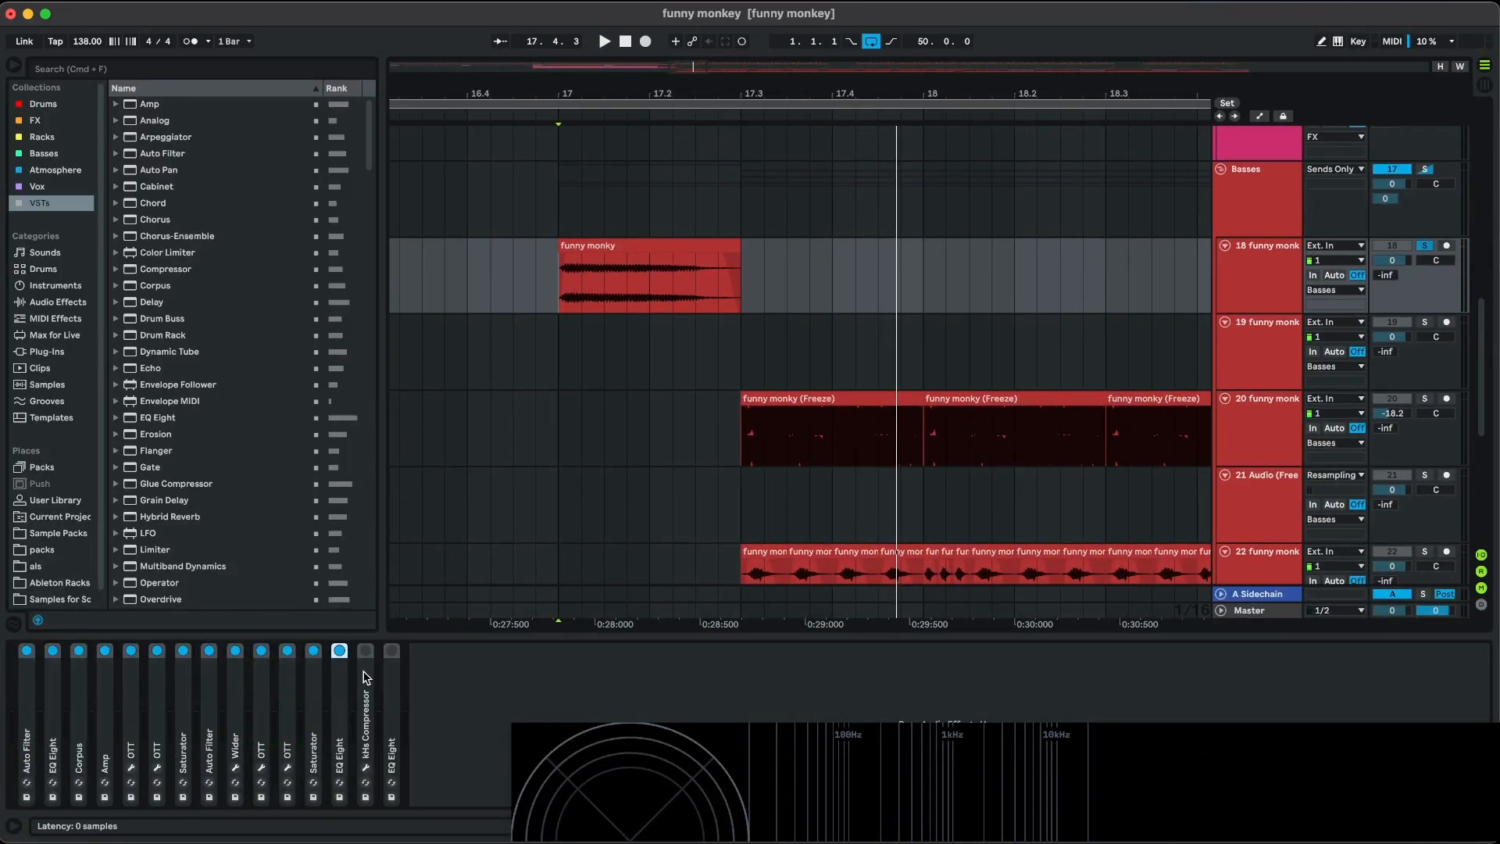
Activate the kHs Compressor and open its window, play the bass clip through it, and close the window.
{"action": "left_click", "coordinate": [366, 768]}
{"action": "key", "text": "space"}
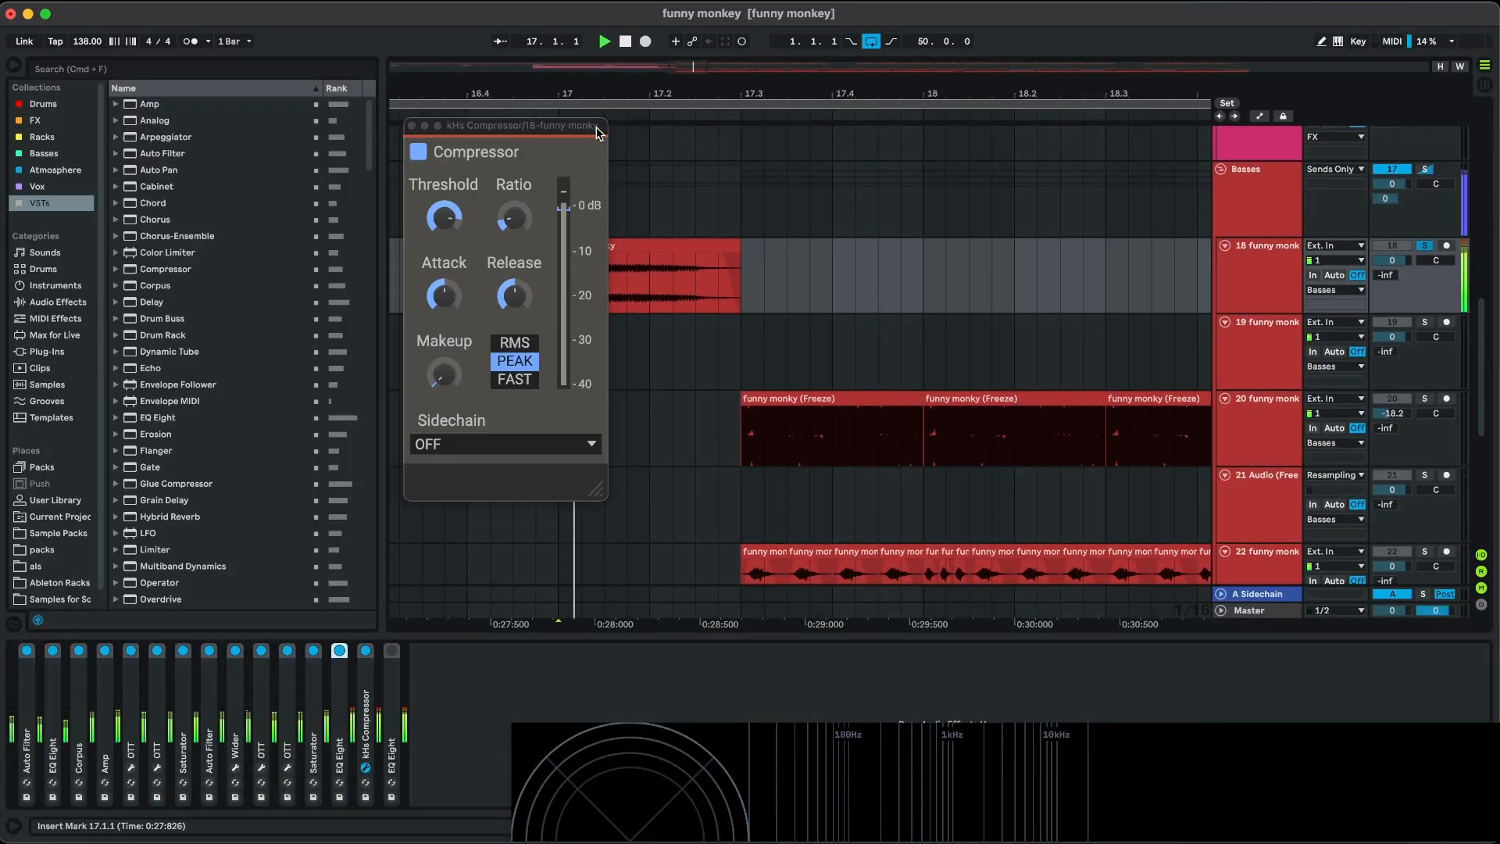
{"action": "key", "text": "space"}
{"action": "left_click", "coordinate": [412, 126]}
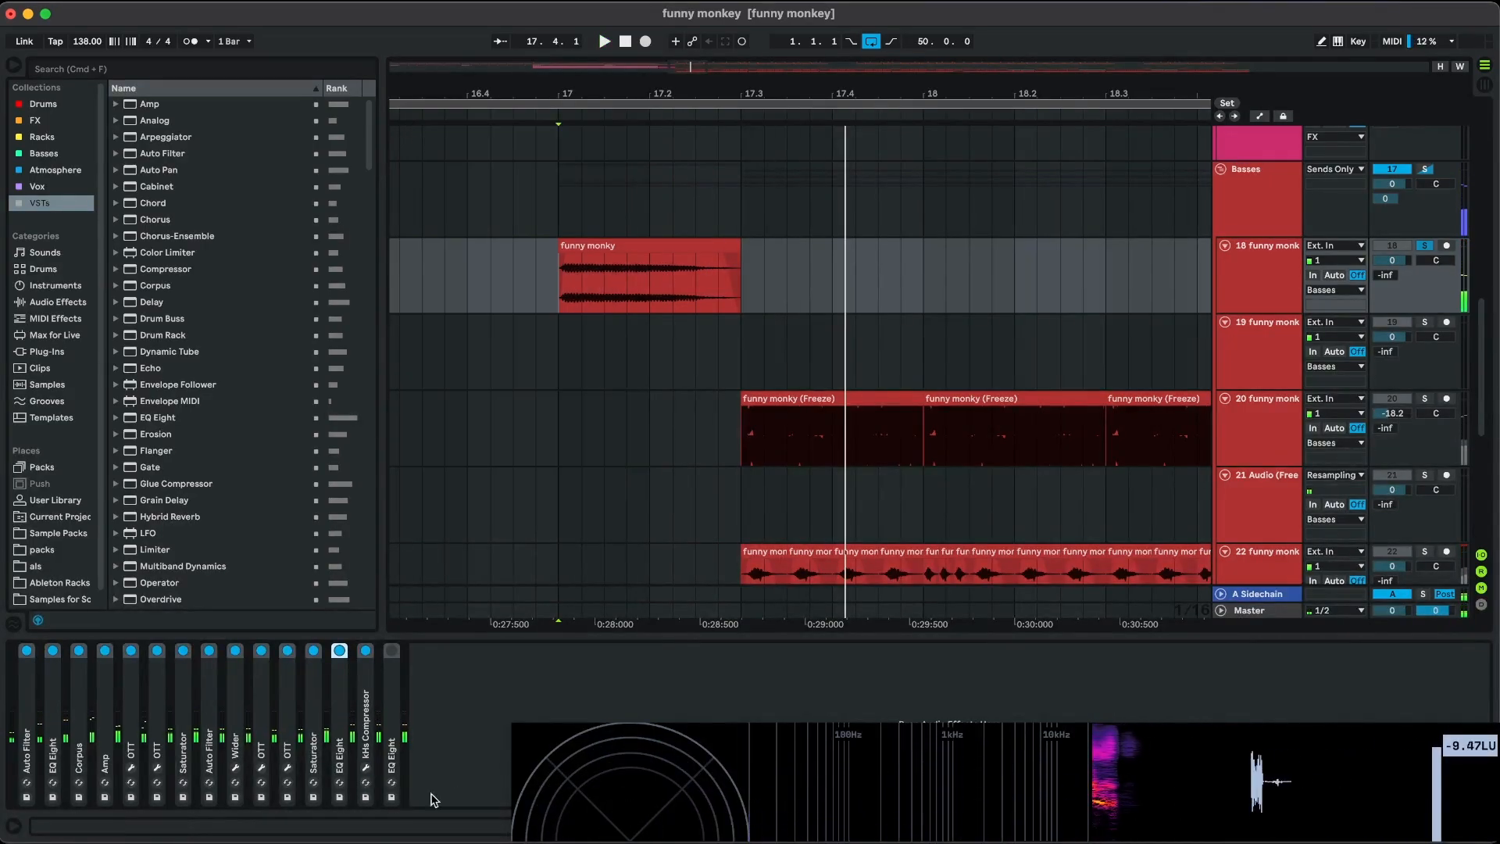
{"action": "left_click", "coordinate": [415, 803]}
Expand and activate the last EQ Eight in the chain, play the bass clip through it, and collapse the device.
{"action": "scroll", "coordinate": [623, 342], "scroll_direction": "up", "scroll_amount": 1}
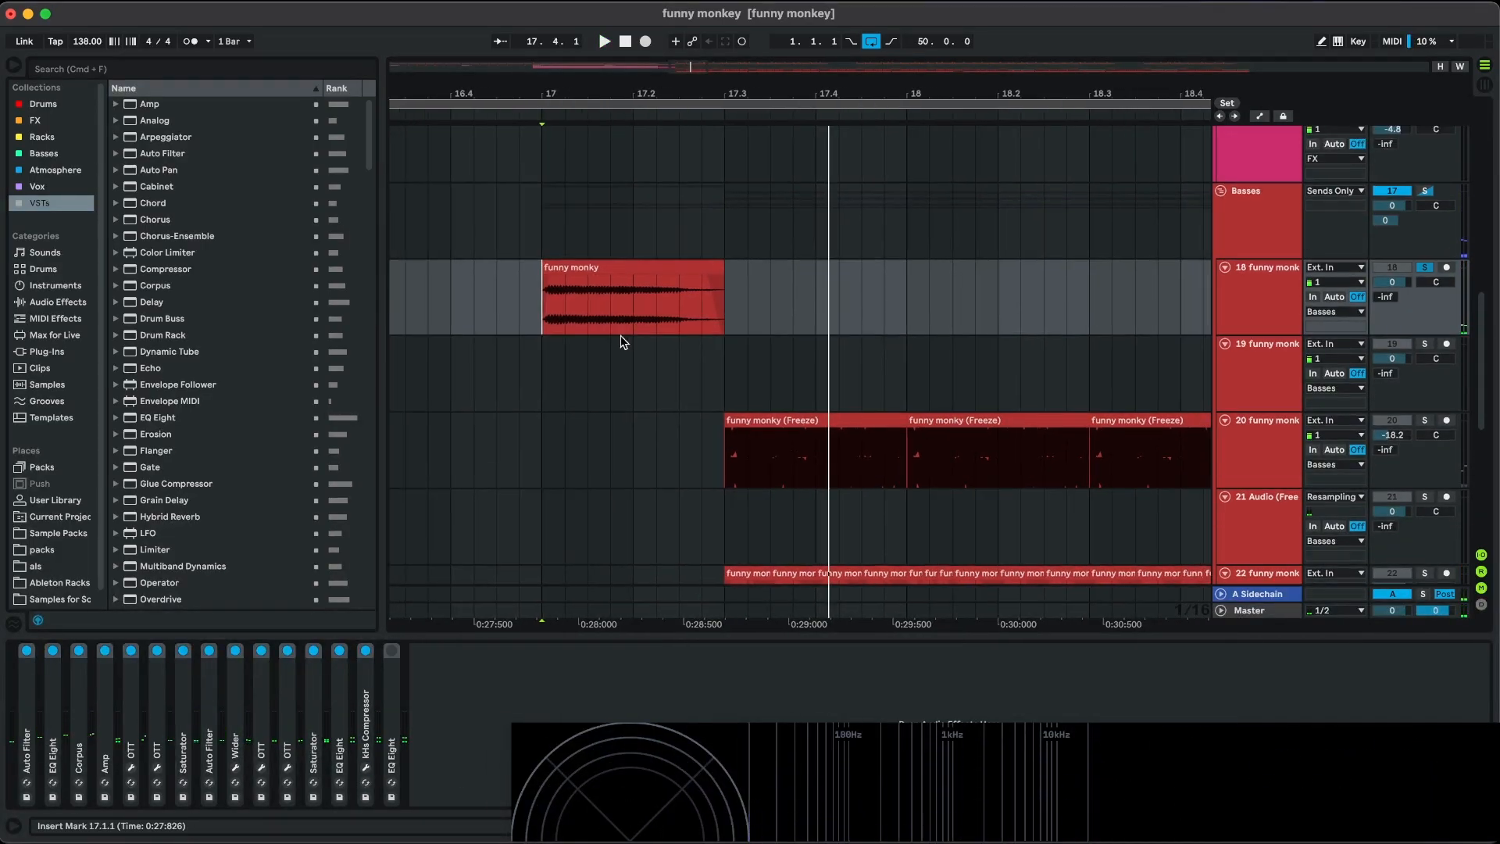
{"action": "double_click", "coordinate": [395, 737]}
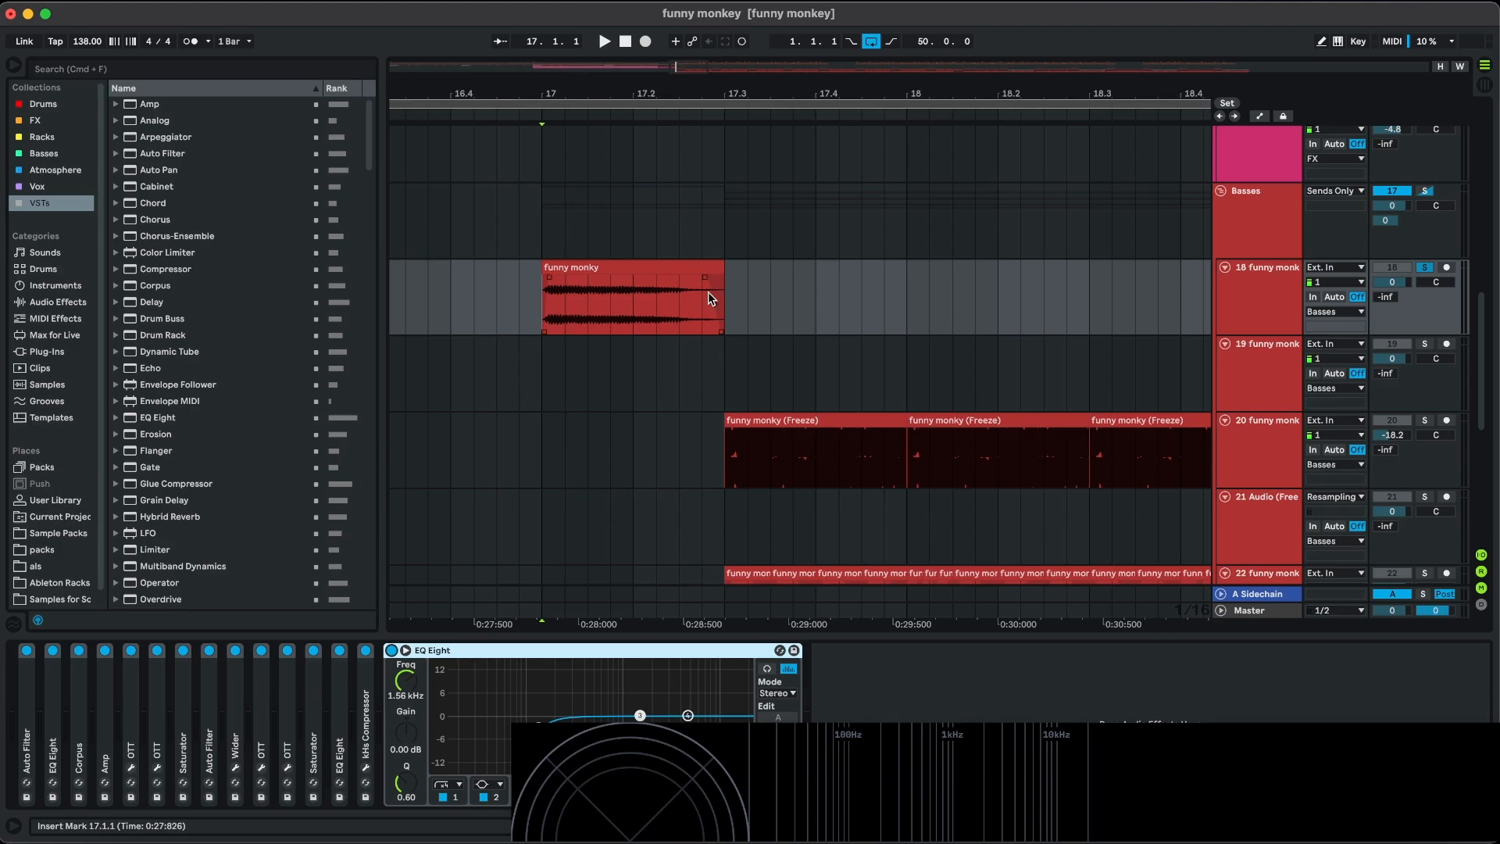
{"action": "key", "text": "space"}
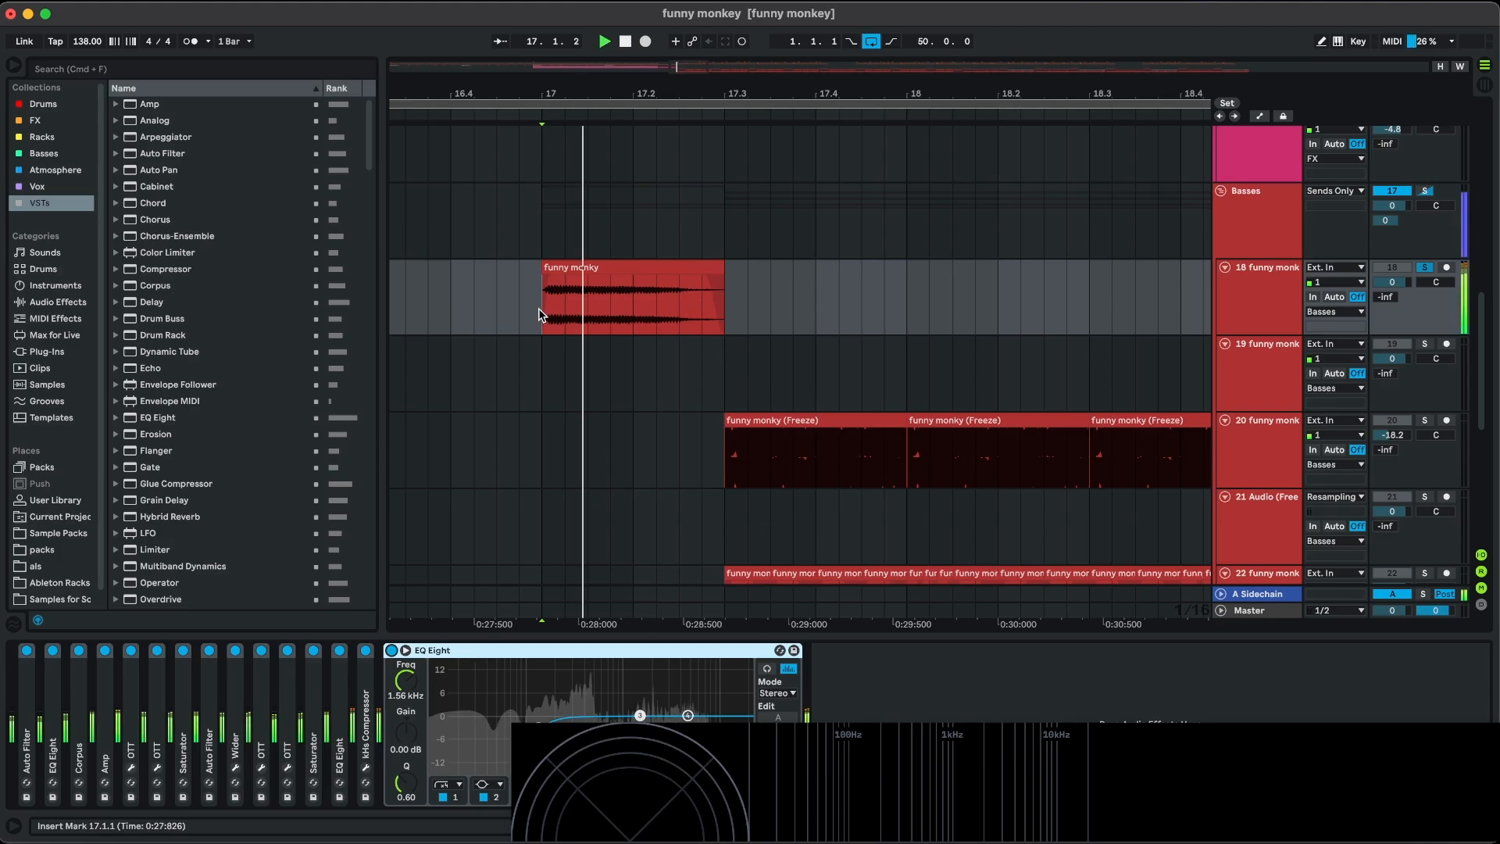
{"action": "key", "text": "space"}
{"action": "double_click", "coordinate": [569, 650]}
Bypass all devices on track 18, play the clip at bar 19 dry, and view its transposition envelope.
{"action": "left_click", "coordinate": [544, 316]}
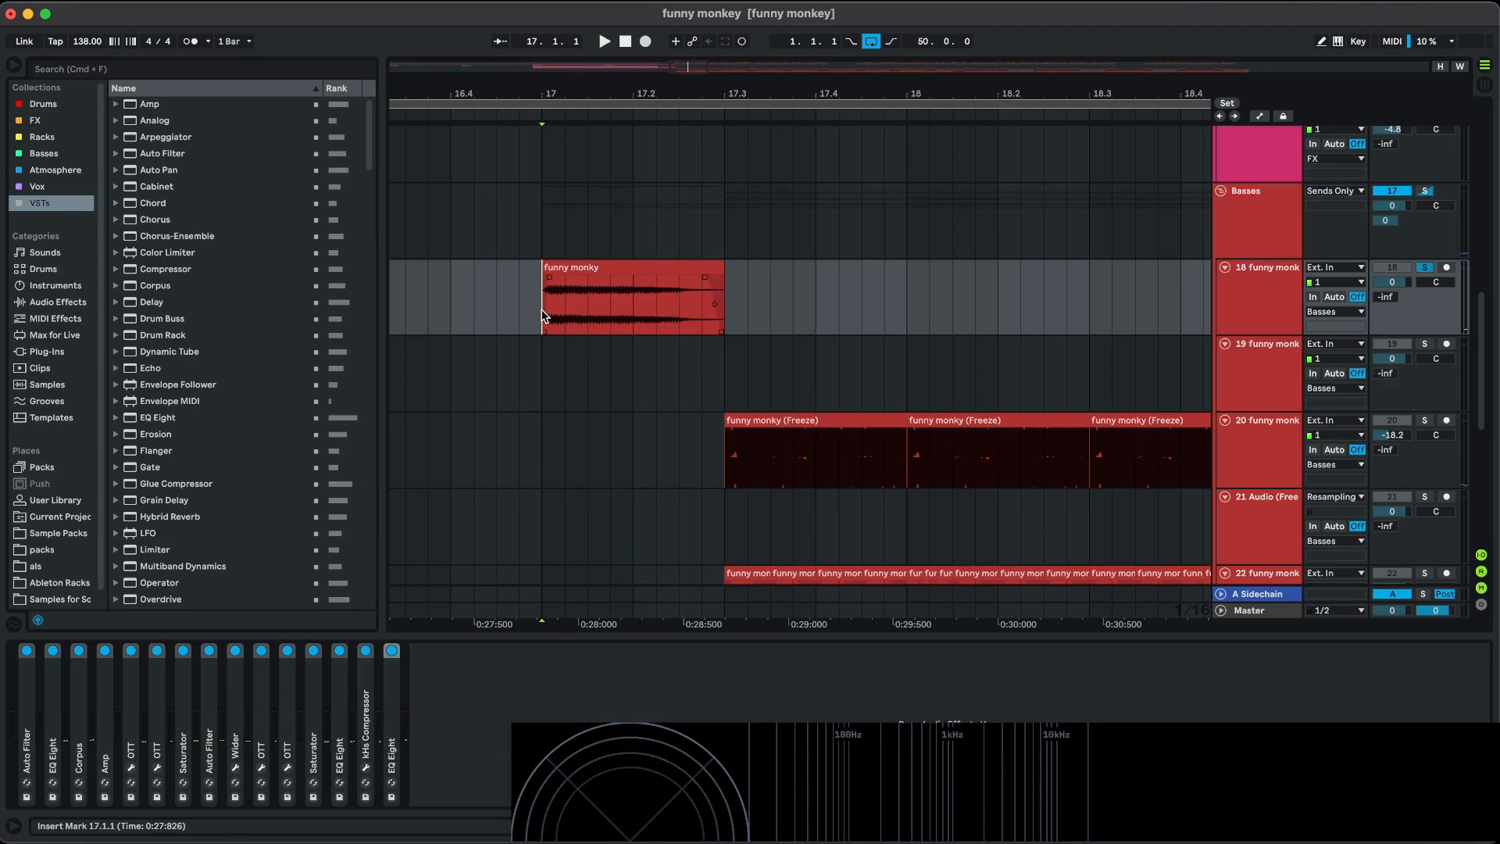
{"action": "scroll", "coordinate": [544, 316], "scroll_direction": "down", "scroll_amount": 5}
{"action": "scroll", "coordinate": [849, 330], "scroll_direction": "right", "scroll_amount": 1}
{"action": "scroll", "coordinate": [849, 330], "scroll_direction": "up", "scroll_amount": 1}
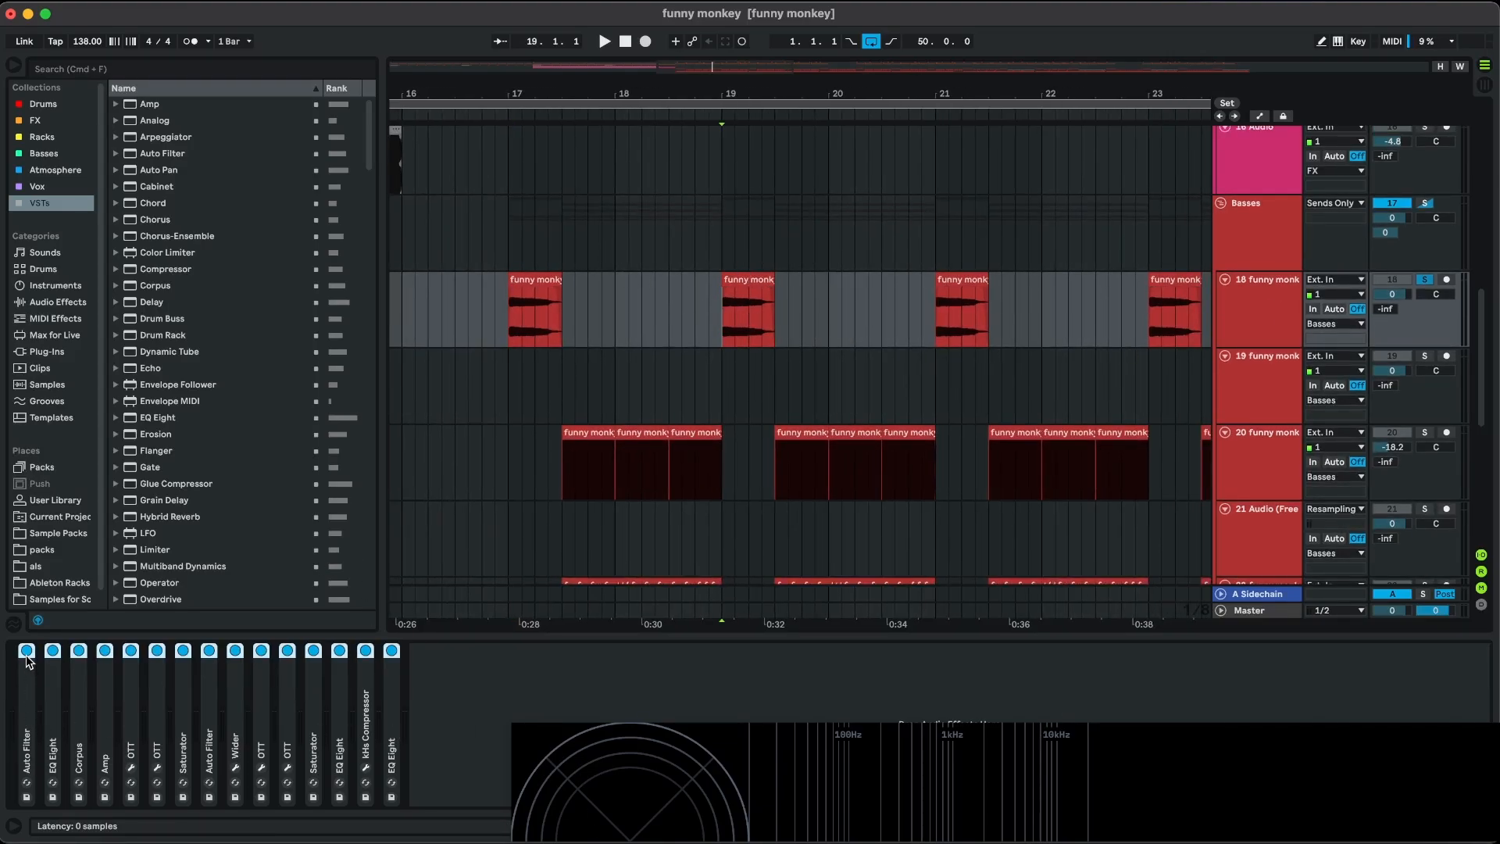
{"action": "left_click", "coordinate": [711, 308]}
{"action": "key", "text": "space"}
{"action": "scroll", "coordinate": [717, 308], "scroll_direction": "up", "scroll_amount": 1}
{"action": "scroll", "coordinate": [716, 307], "scroll_direction": "right", "scroll_amount": 2}
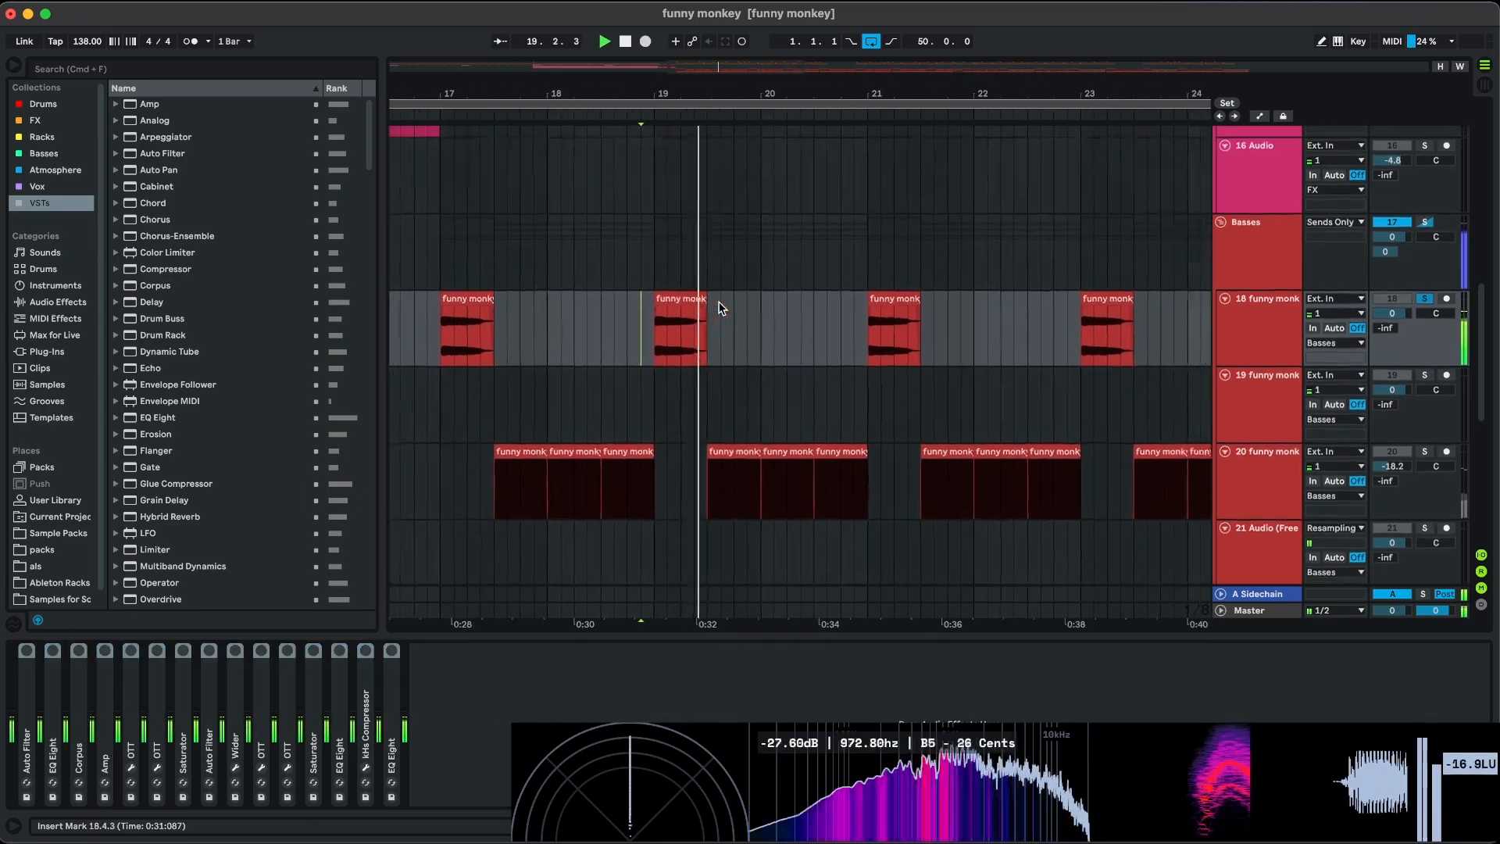
{"action": "double_click", "coordinate": [630, 344]}
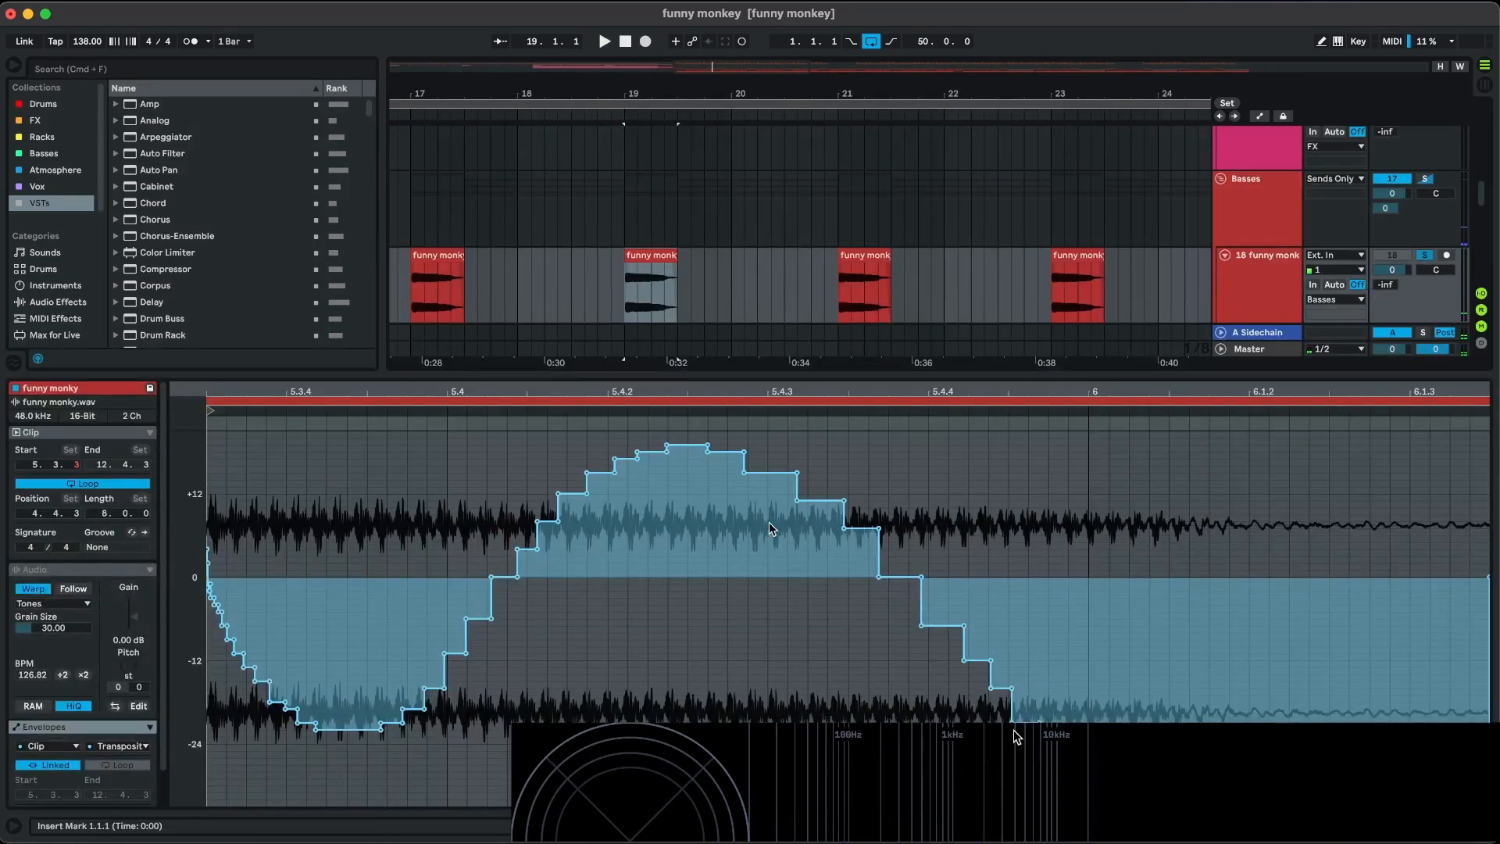
{"action": "key", "text": "shift+Tab"}
Play the track 18 clips at bars 21 and 23 with the whole effect chain bypassed.
{"action": "left_click", "coordinate": [841, 286]}
{"action": "scroll", "coordinate": [841, 286], "scroll_direction": "right", "scroll_amount": 2}
{"action": "scroll", "coordinate": [841, 286], "scroll_direction": "up", "scroll_amount": 1}
{"action": "key", "text": "space"}
{"action": "scroll", "coordinate": [845, 287], "scroll_direction": "right", "scroll_amount": 1}
{"action": "key", "text": "space"}
{"action": "left_click", "coordinate": [790, 333]}
{"action": "scroll", "coordinate": [792, 333], "scroll_direction": "right", "scroll_amount": 2}
{"action": "scroll", "coordinate": [792, 333], "scroll_direction": "up", "scroll_amount": 1}
{"action": "key", "text": "space"}
{"action": "key", "text": "space"}
Play the track 18 clips at bars 25 and 27 without the effect chain.
{"action": "left_click", "coordinate": [809, 341]}
{"action": "scroll", "coordinate": [806, 344], "scroll_direction": "right", "scroll_amount": 2}
{"action": "scroll", "coordinate": [806, 343], "scroll_direction": "down", "scroll_amount": 1}
{"action": "key", "text": "space"}
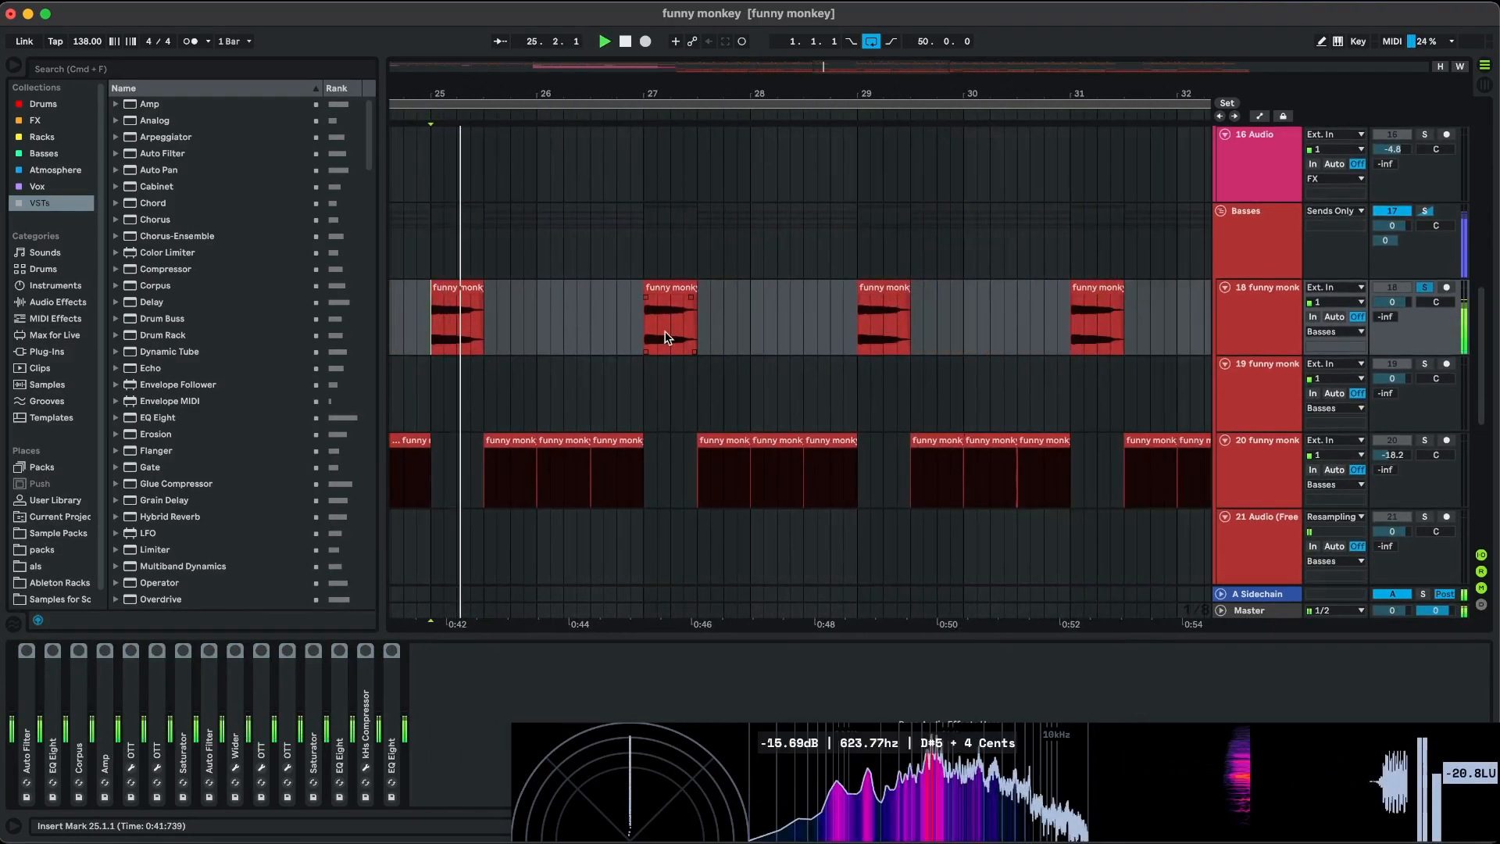
{"action": "key", "text": "space"}
{"action": "left_click", "coordinate": [645, 334]}
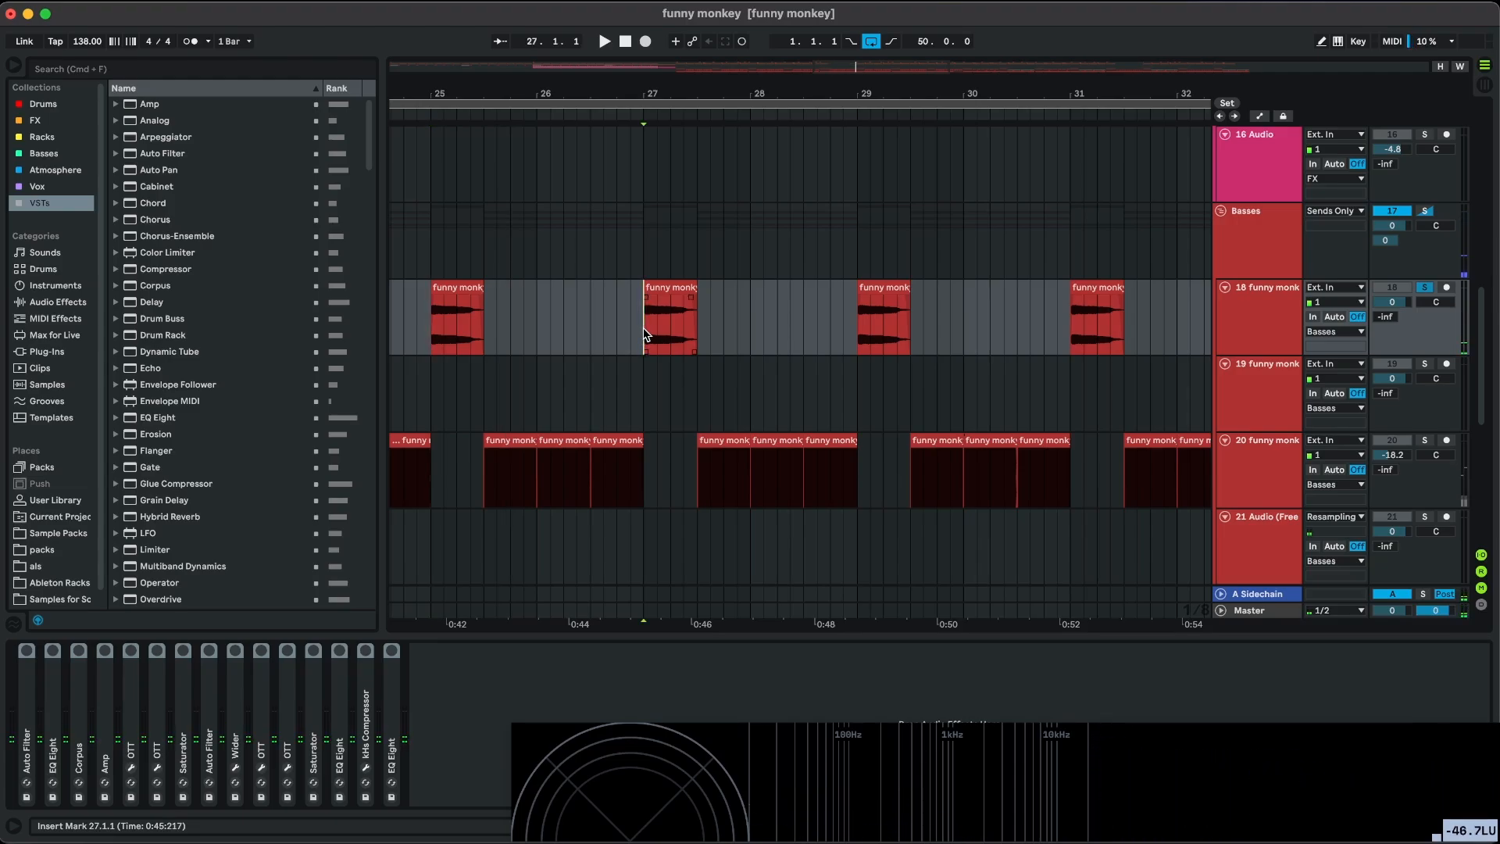
{"action": "key", "text": "space"}
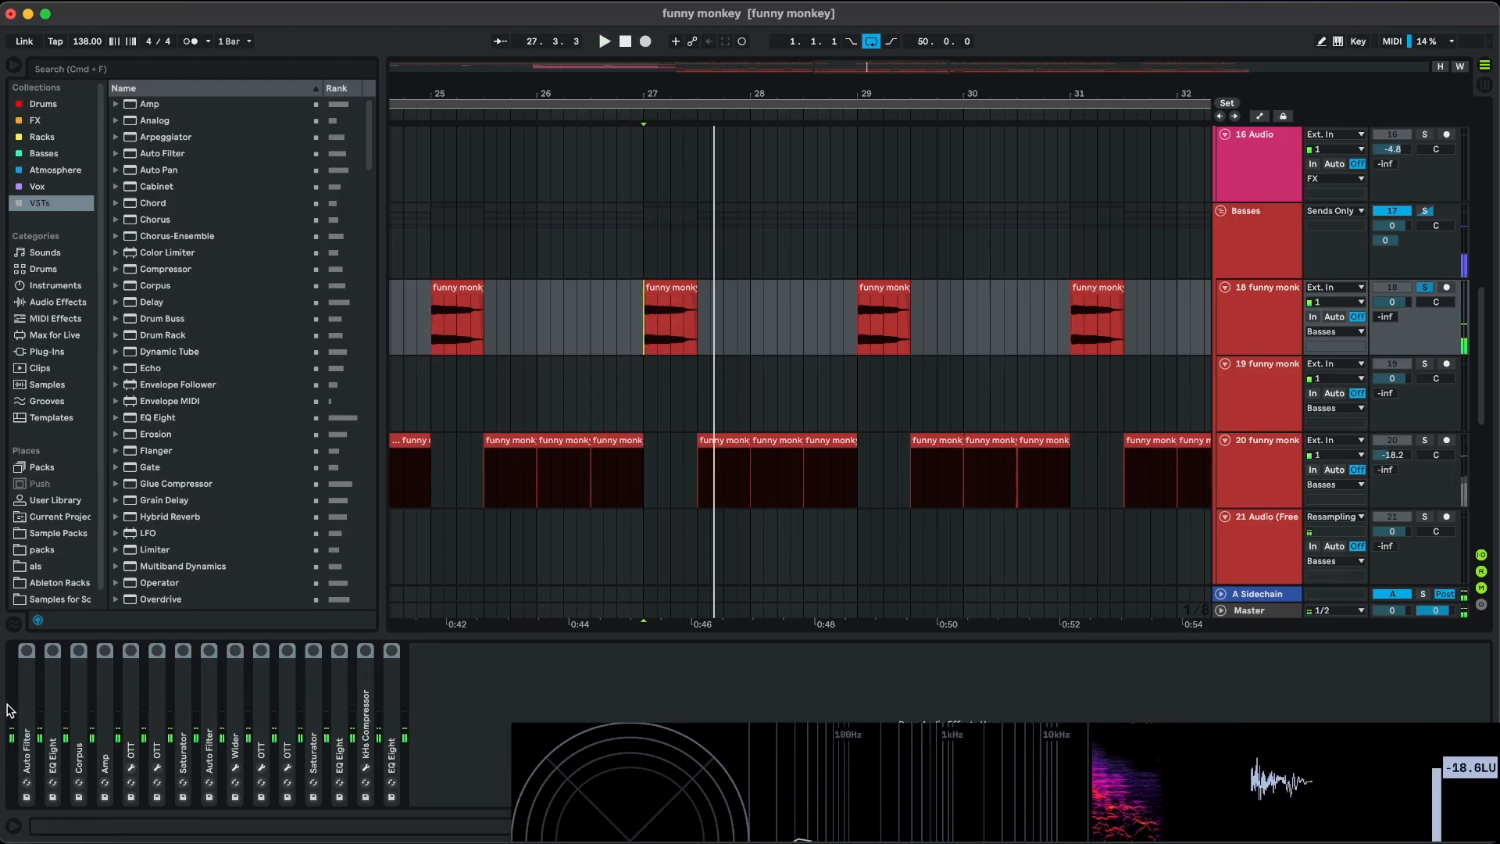
Reactivate all devices on track 18 and play the clips at bars 25 and 27 through the full chain.
{"action": "left_click", "coordinate": [428, 336]}
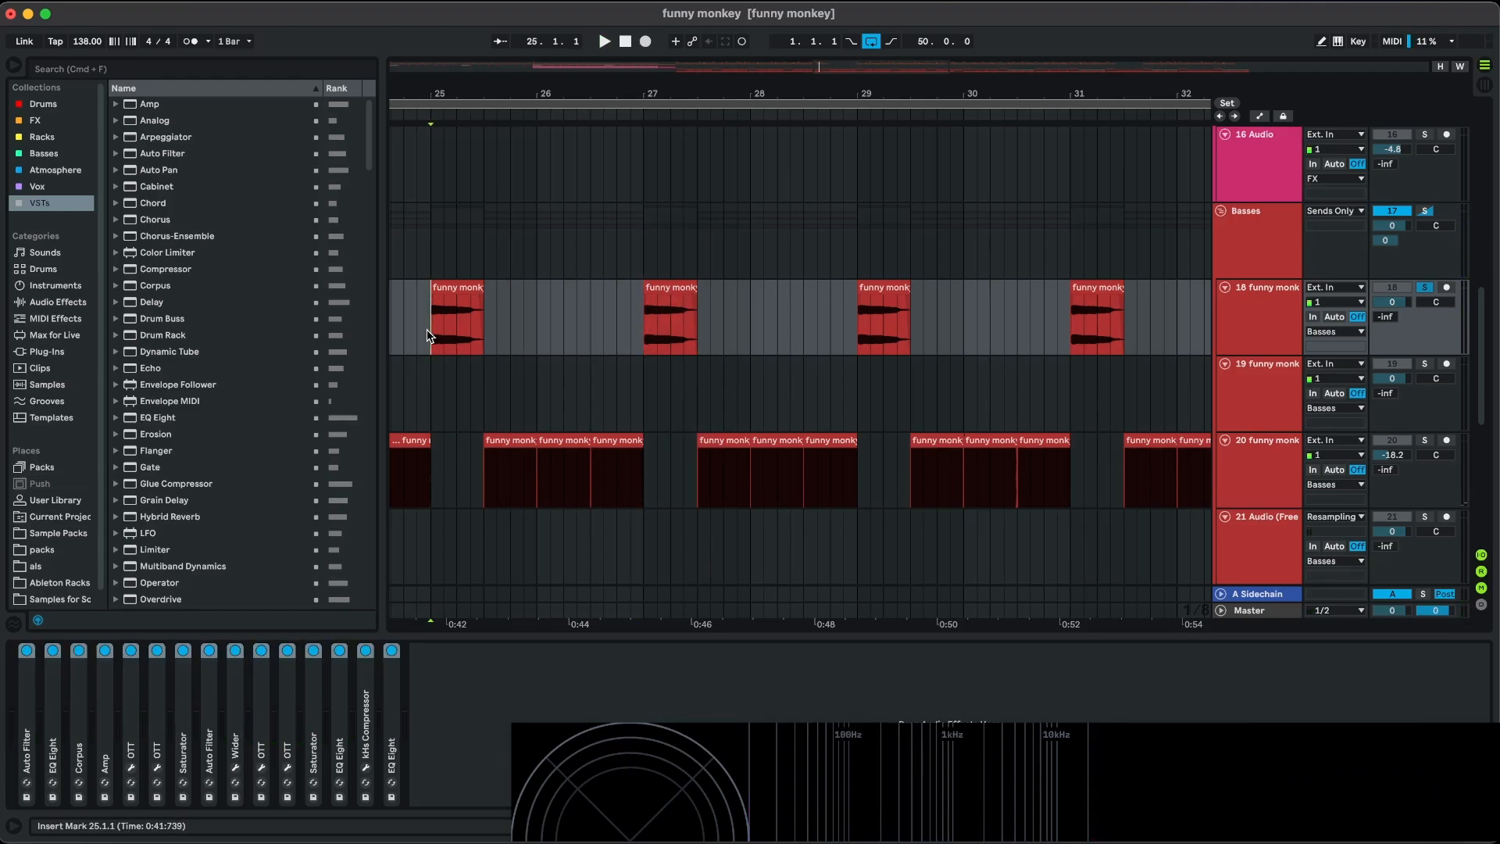
{"action": "key", "text": "space"}
{"action": "left_click", "coordinate": [645, 323]}
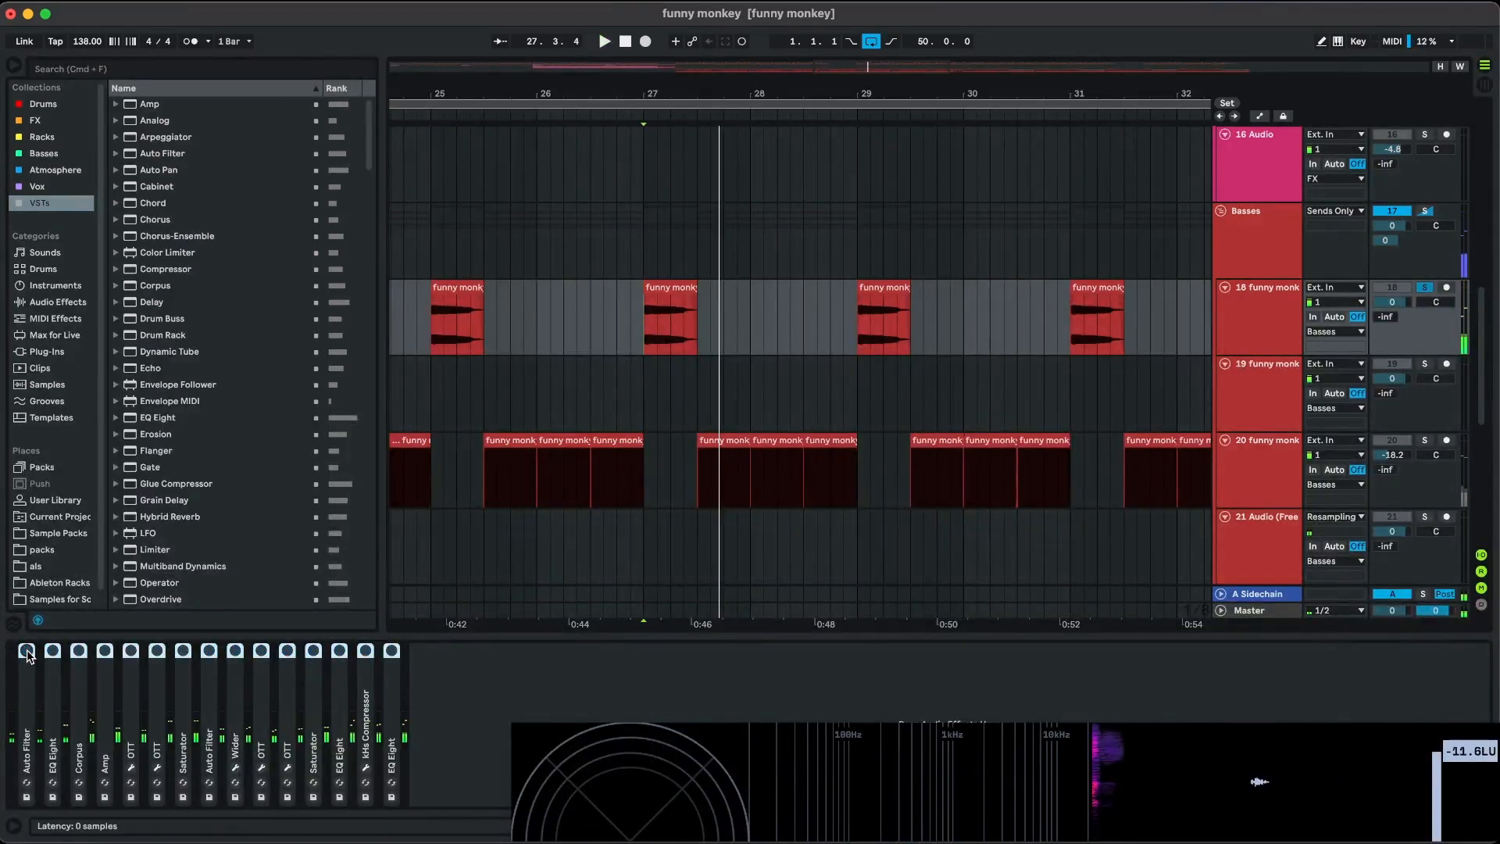
Reactivate all devices on track 18 and set the playback start to bar 17.
{"action": "scroll", "coordinate": [794, 368], "scroll_direction": "left", "scroll_amount": 10}
{"action": "scroll", "coordinate": [659, 326], "scroll_direction": "left", "scroll_amount": 5}
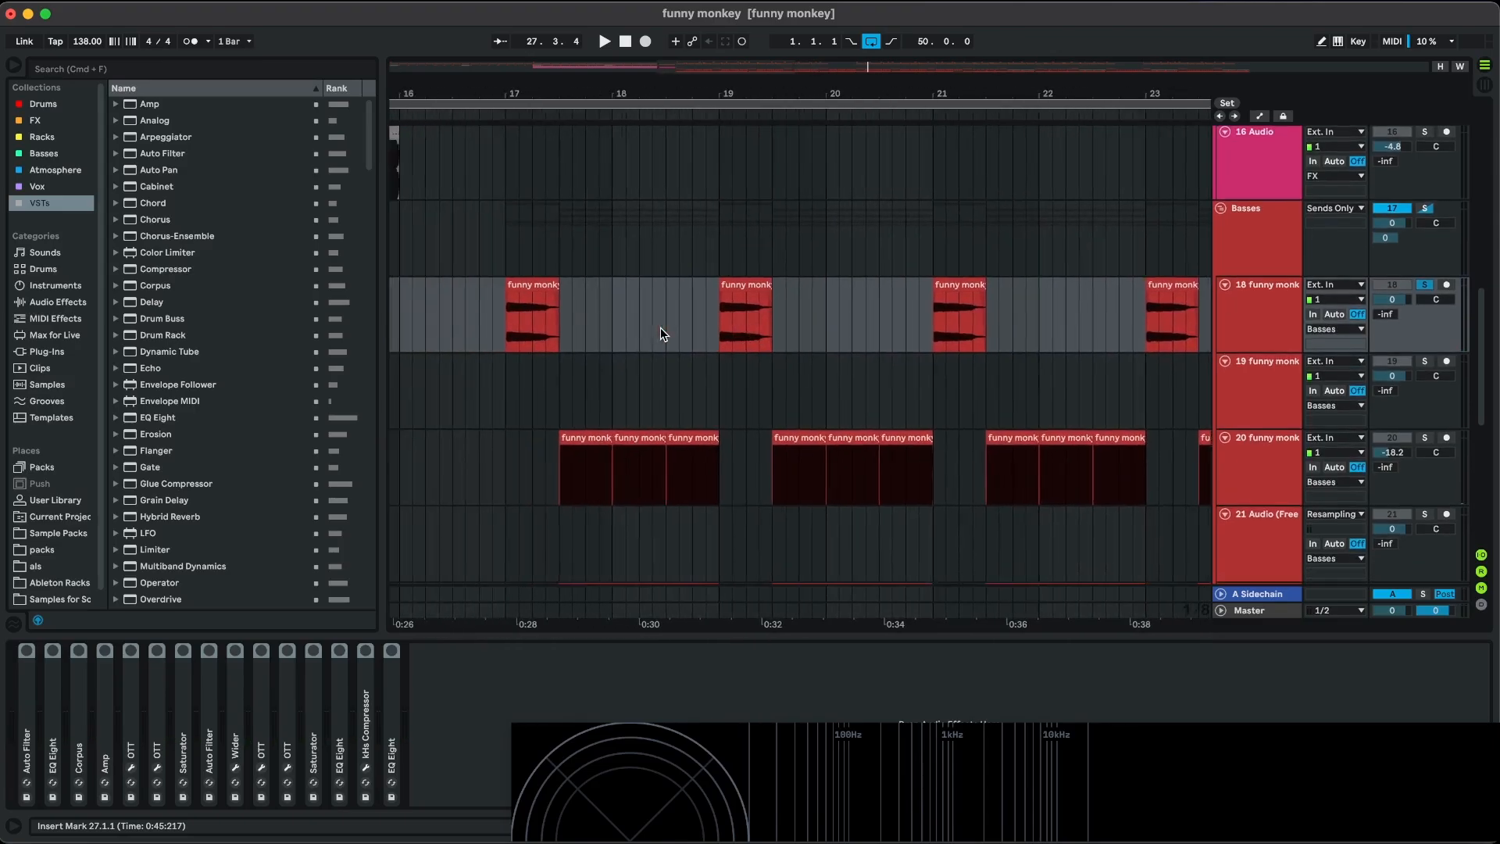
{"action": "left_click", "coordinate": [635, 352]}
{"action": "left_click", "coordinate": [392, 652]}
{"action": "left_click", "coordinate": [480, 710]}
Solo track 22 and set the playback start at its first group of clips, at 17.3.
{"action": "scroll", "coordinate": [773, 451], "scroll_direction": "down", "scroll_amount": 6}
{"action": "scroll", "coordinate": [773, 451], "scroll_direction": "right", "scroll_amount": 6}
{"action": "scroll", "coordinate": [836, 433], "scroll_direction": "left", "scroll_amount": 4}
{"action": "scroll", "coordinate": [836, 434], "scroll_direction": "down", "scroll_amount": 2}
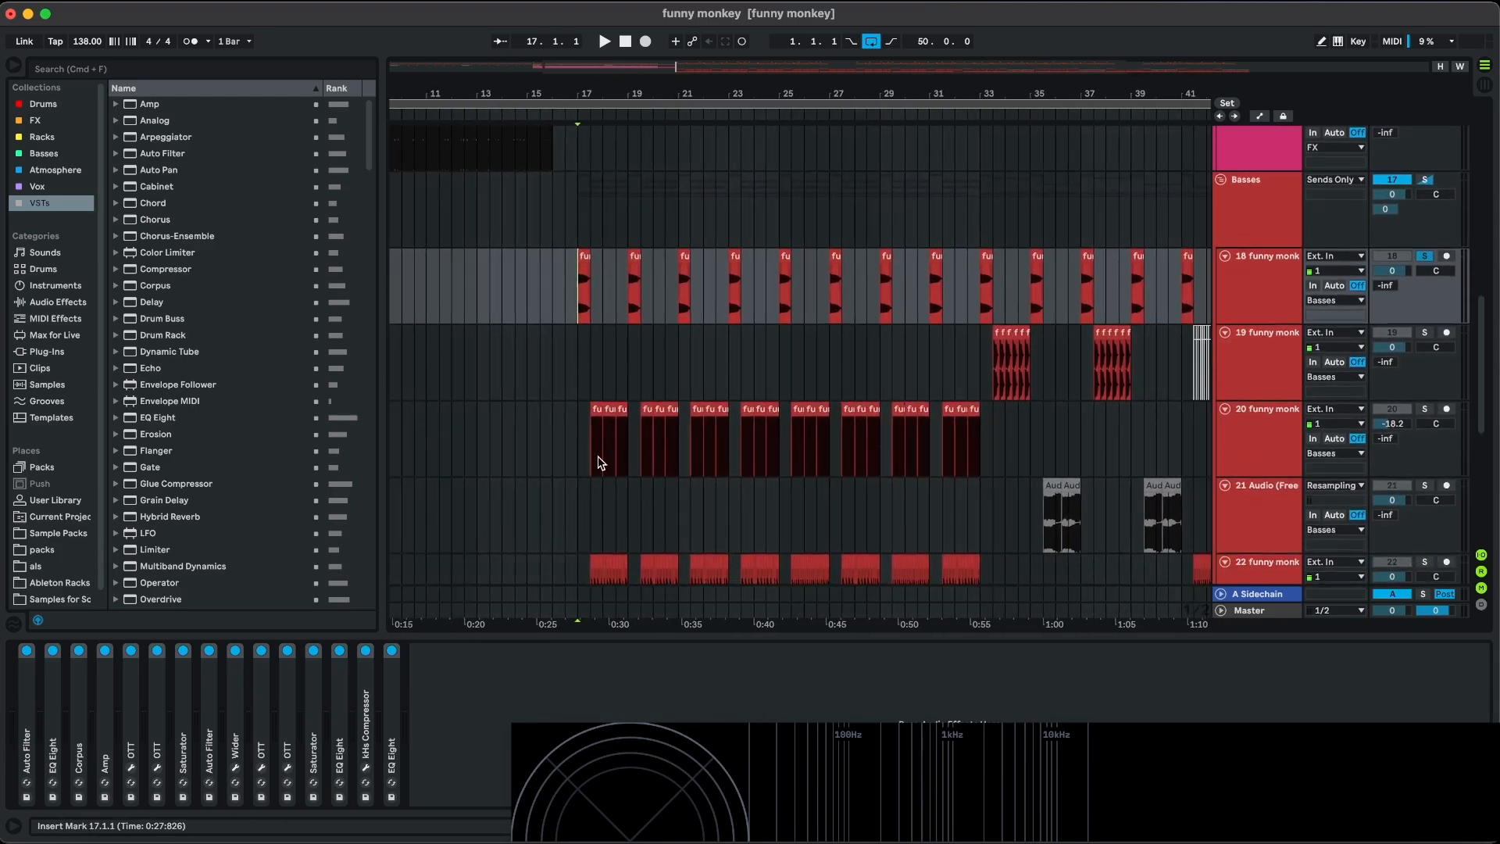
{"action": "left_click", "coordinate": [585, 458]}
{"action": "scroll", "coordinate": [584, 457], "scroll_direction": "up", "scroll_amount": 2}
{"action": "scroll", "coordinate": [584, 457], "scroll_direction": "down", "scroll_amount": 4}
{"action": "left_click", "coordinate": [592, 461]}
{"action": "scroll", "coordinate": [593, 461], "scroll_direction": "up", "scroll_amount": 3}
{"action": "scroll", "coordinate": [1413, 502], "scroll_direction": "up", "scroll_amount": 1}
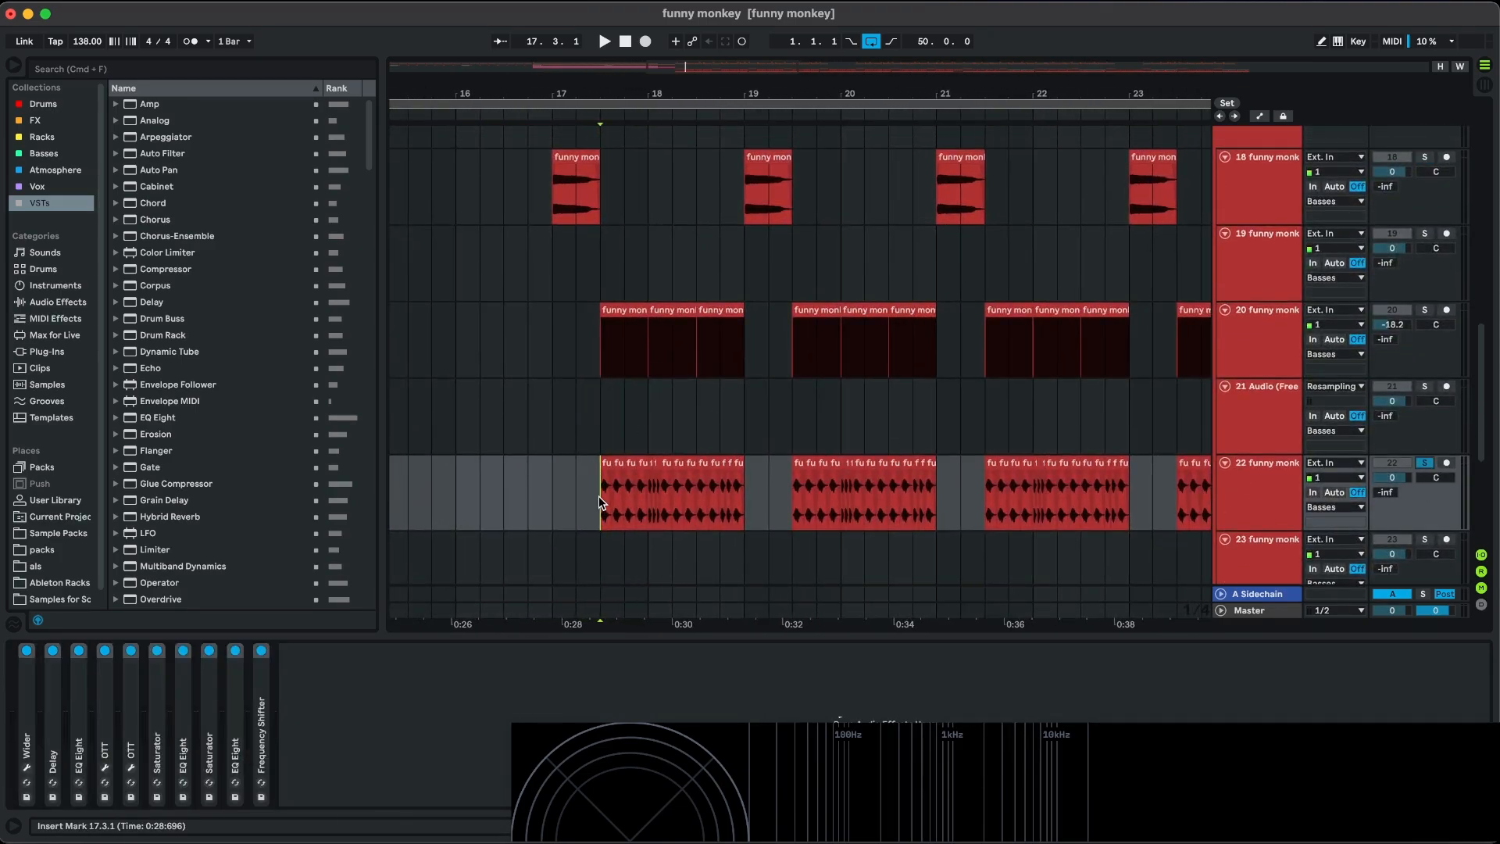
Play the track 22 clips from 17.3 to bar 19 through the full effect chain.
{"action": "scroll", "coordinate": [603, 502], "scroll_direction": "up", "scroll_amount": 2}
{"action": "scroll", "coordinate": [602, 502], "scroll_direction": "down", "scroll_amount": 4}
{"action": "key", "text": "space"}
{"action": "scroll", "coordinate": [603, 503], "scroll_direction": "up", "scroll_amount": 2}
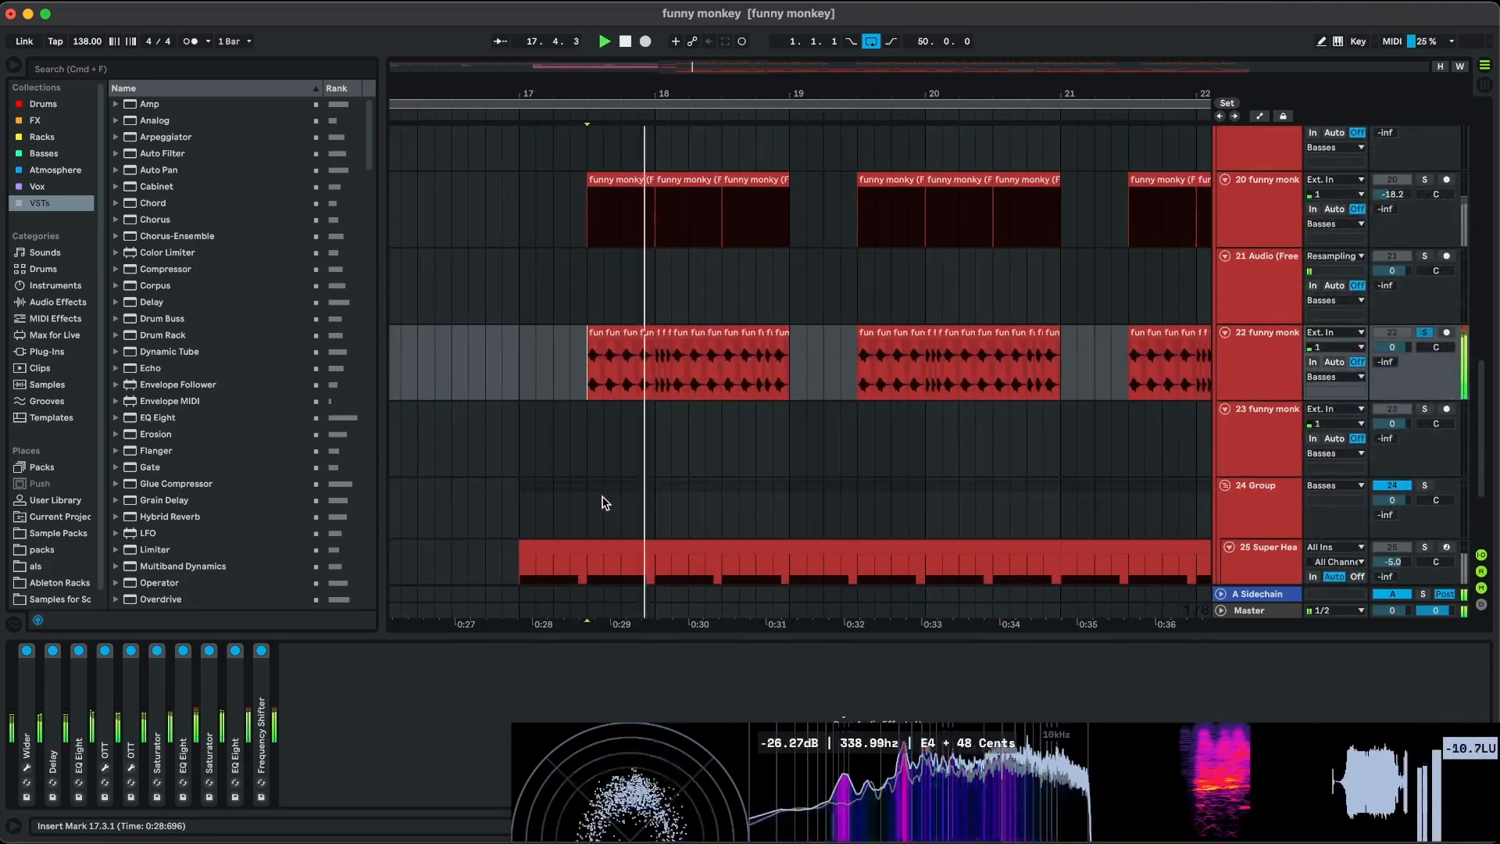
{"action": "scroll", "coordinate": [602, 502], "scroll_direction": "down", "scroll_amount": 2}
{"action": "scroll", "coordinate": [602, 502], "scroll_direction": "right", "scroll_amount": 3}
{"action": "key", "text": "space"}
Bypass all devices on track 22 and play its clips dry from 17.3 to bar 19.
{"action": "scroll", "coordinate": [572, 429], "scroll_direction": "up", "scroll_amount": 3}
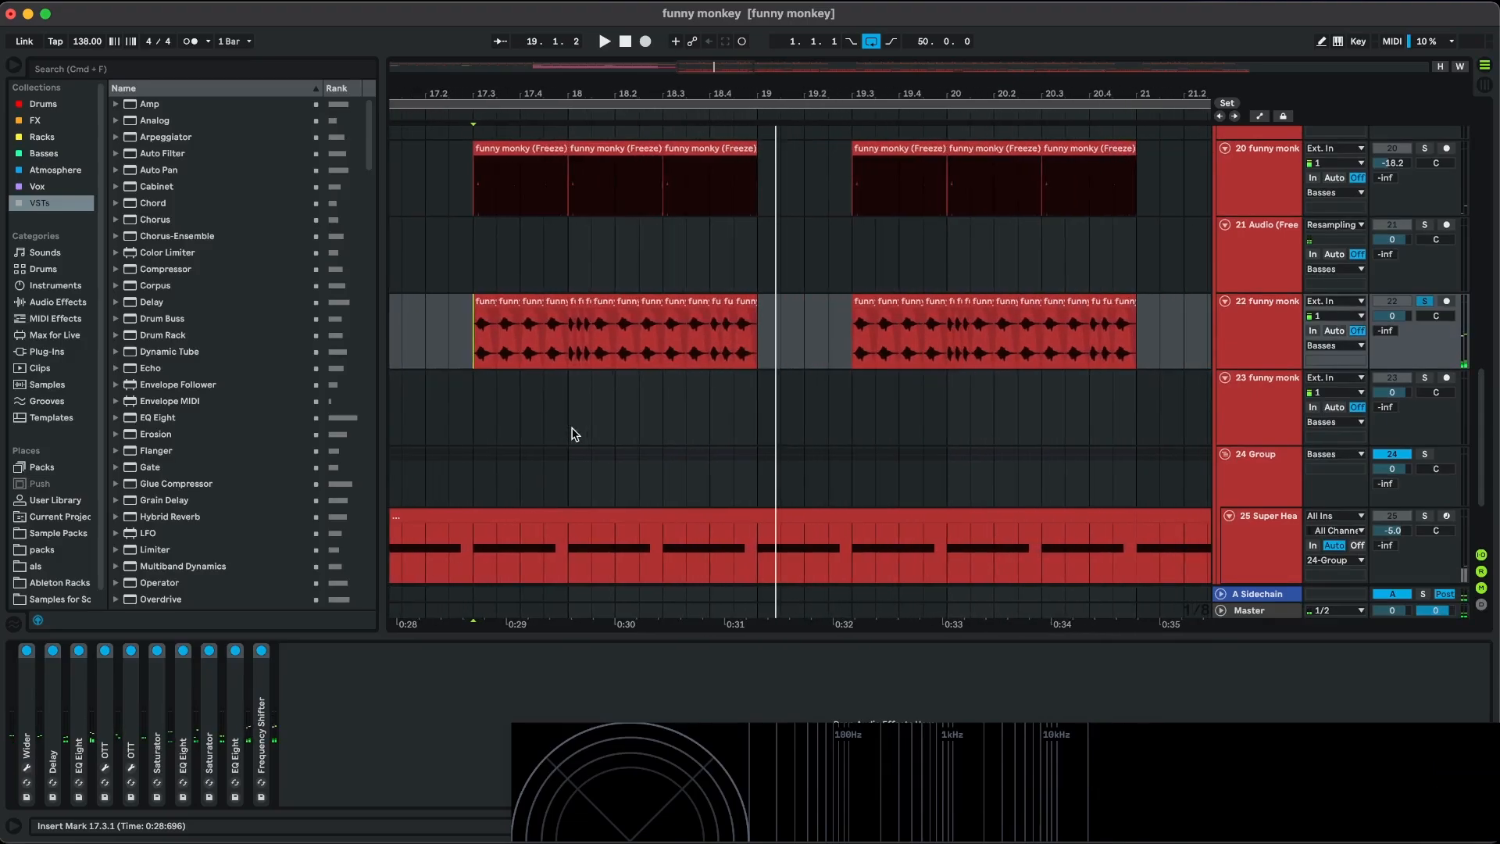
{"action": "scroll", "coordinate": [574, 435], "scroll_direction": "up", "scroll_amount": 2}
{"action": "scroll", "coordinate": [574, 435], "scroll_direction": "left", "scroll_amount": 1}
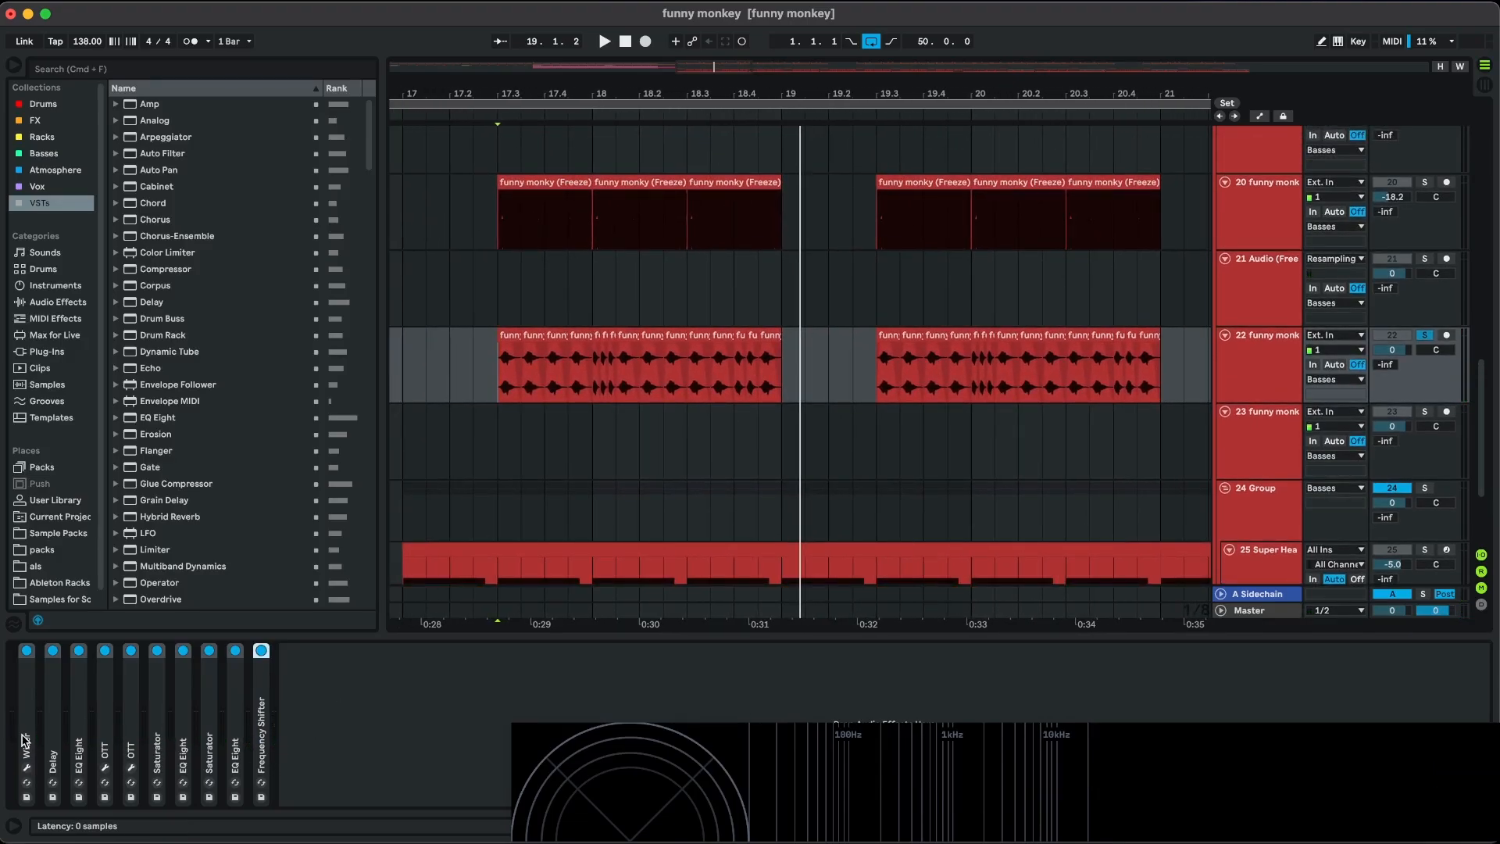
{"action": "key", "text": "space"}
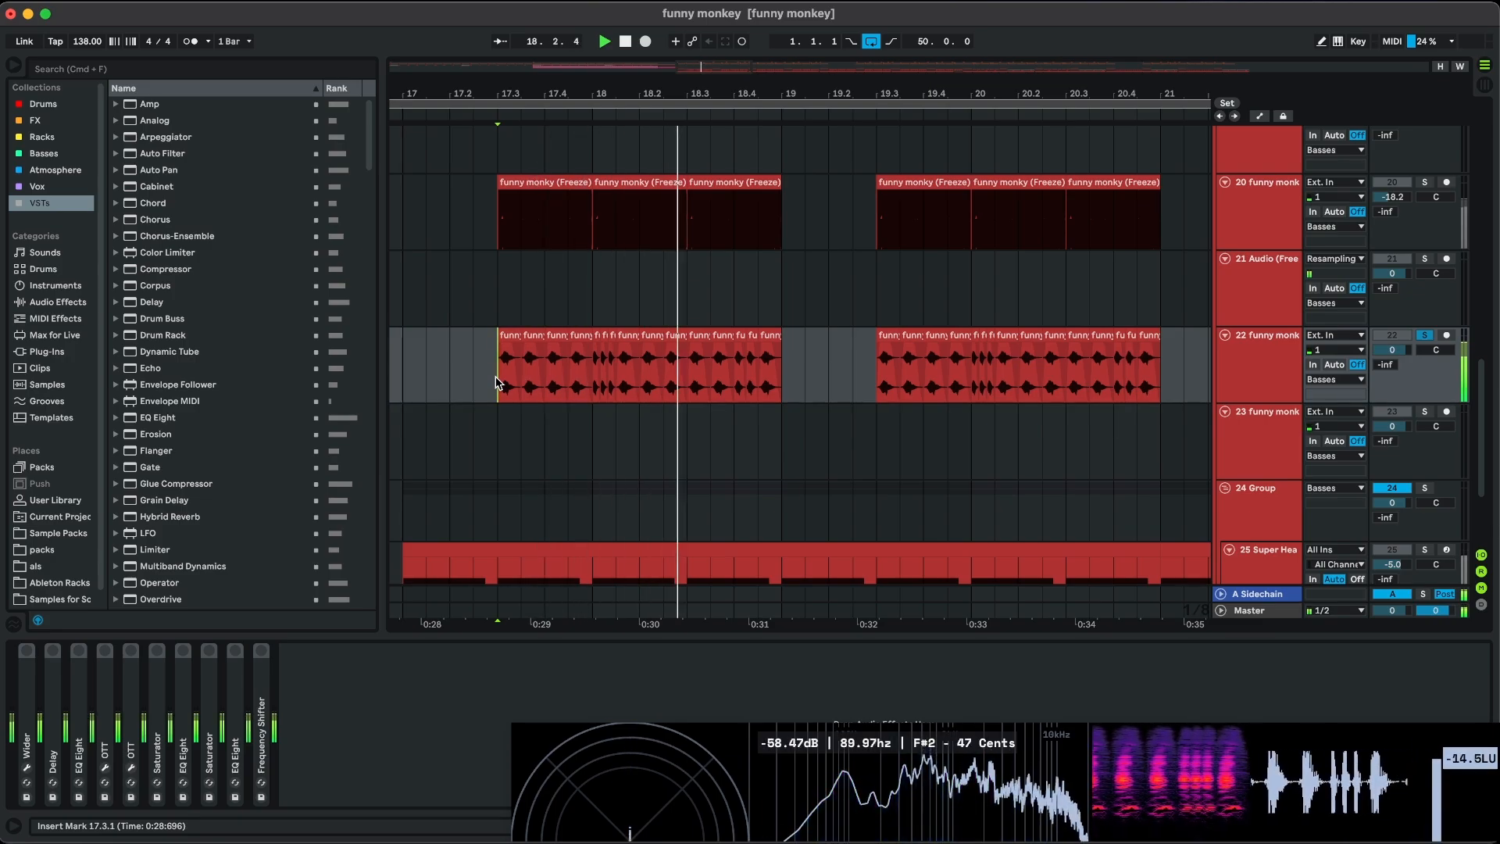
{"action": "key", "text": "space"}
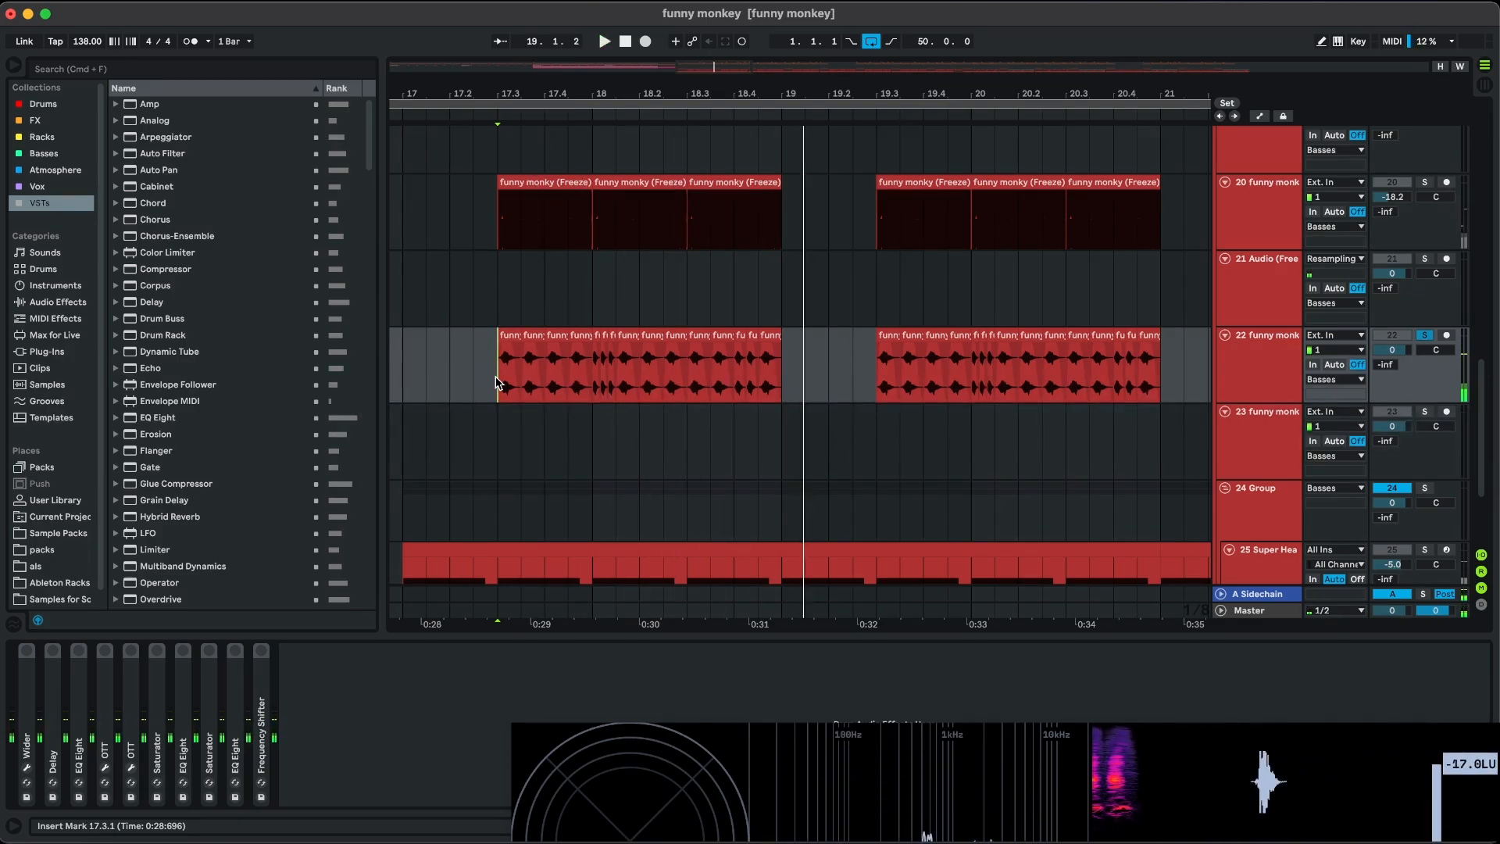
Activate the Wider plug-in on track 22, play the clips through it, and view its plug-in window briefly.
{"action": "scroll", "coordinate": [498, 383], "scroll_direction": "up", "scroll_amount": 4}
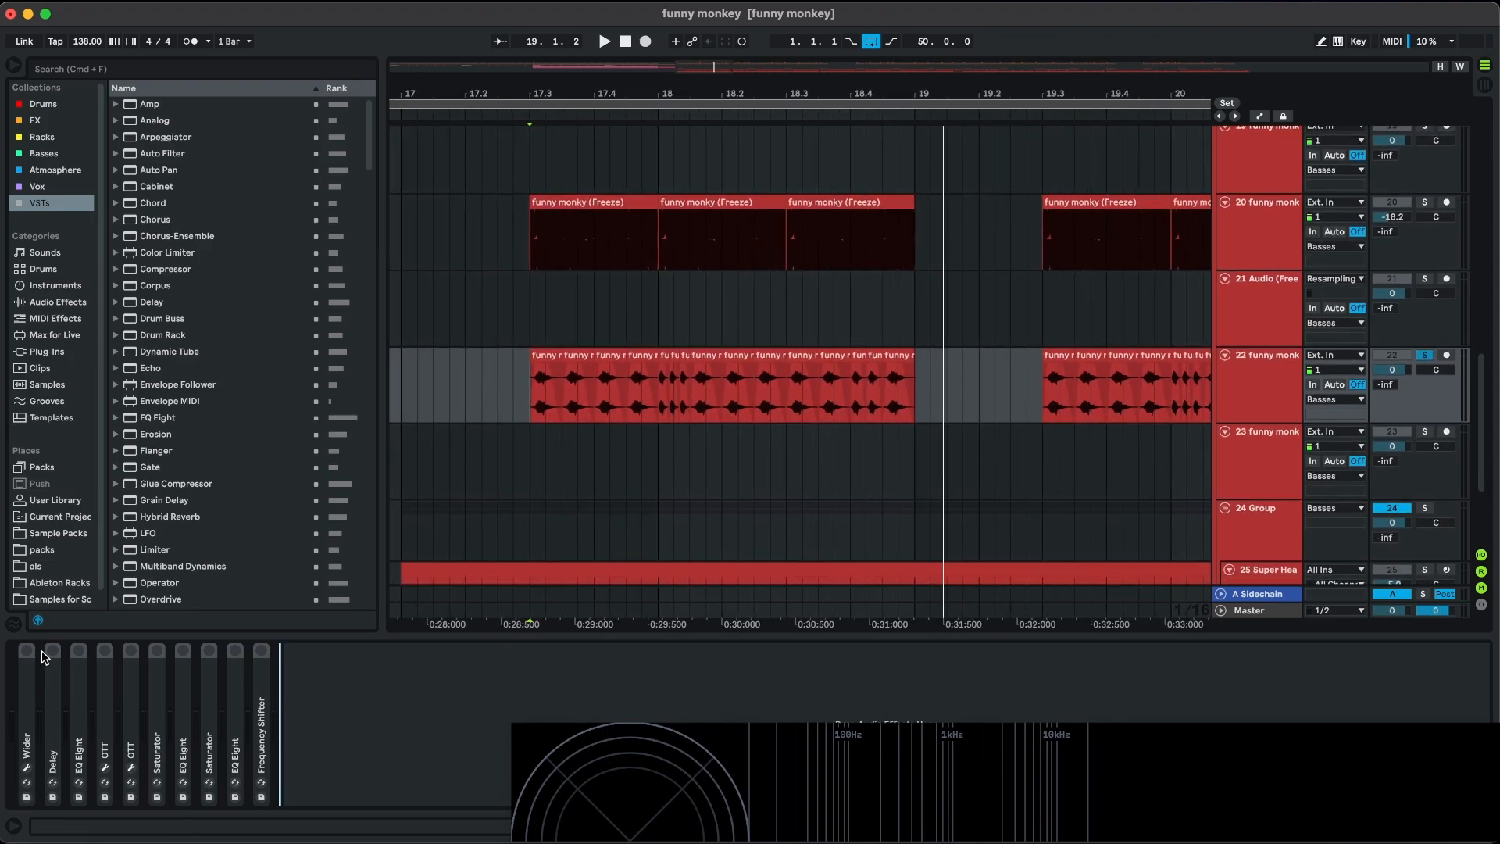
{"action": "double_click", "coordinate": [24, 731]}
{"action": "key", "text": "space"}
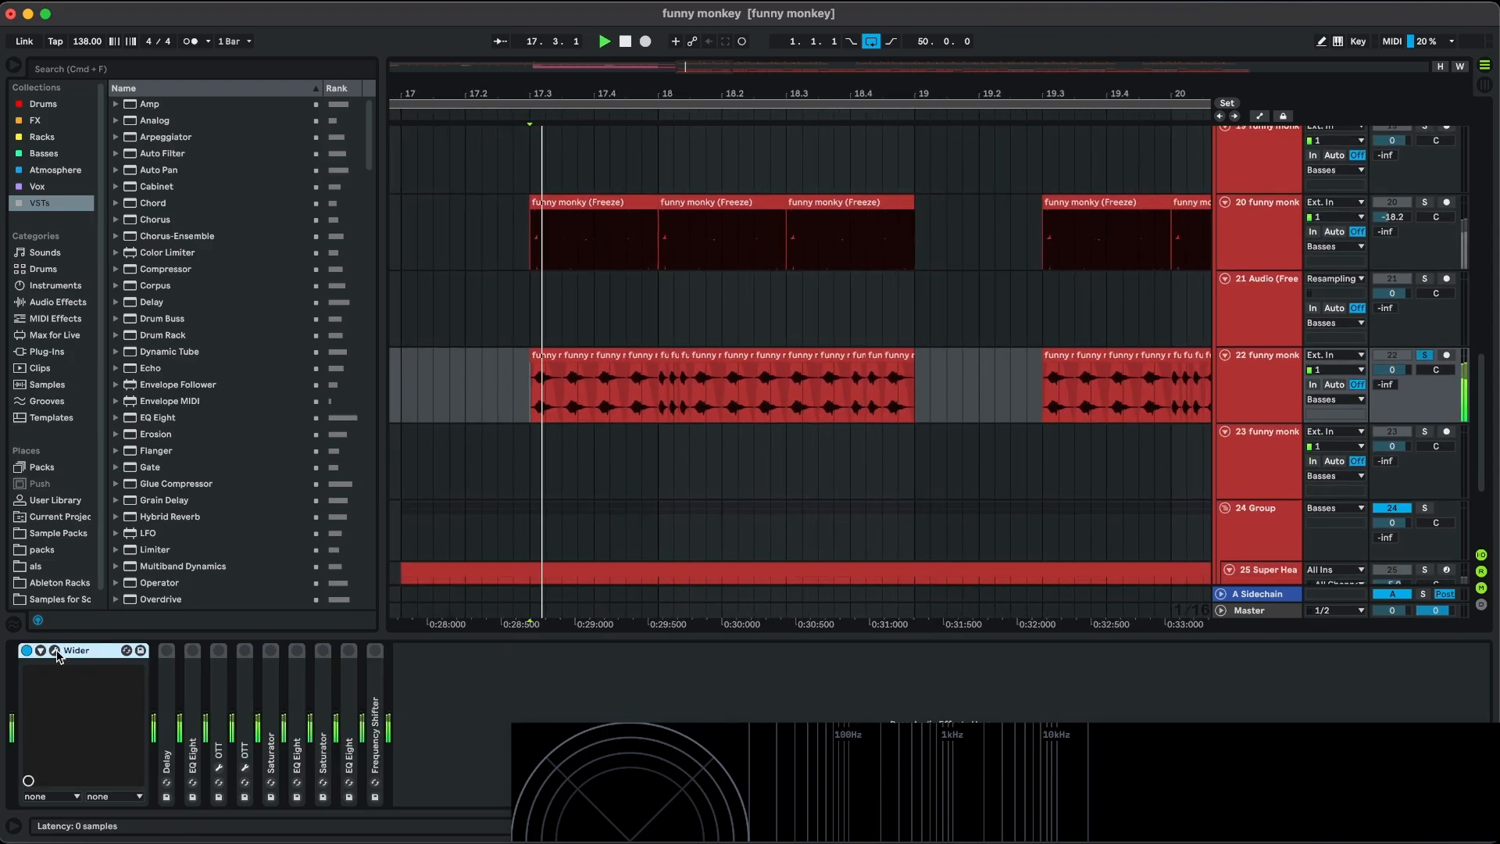
{"action": "left_click", "coordinate": [55, 650]}
{"action": "left_click", "coordinate": [55, 650]}
{"action": "key", "text": "space"}
{"action": "double_click", "coordinate": [79, 651]}
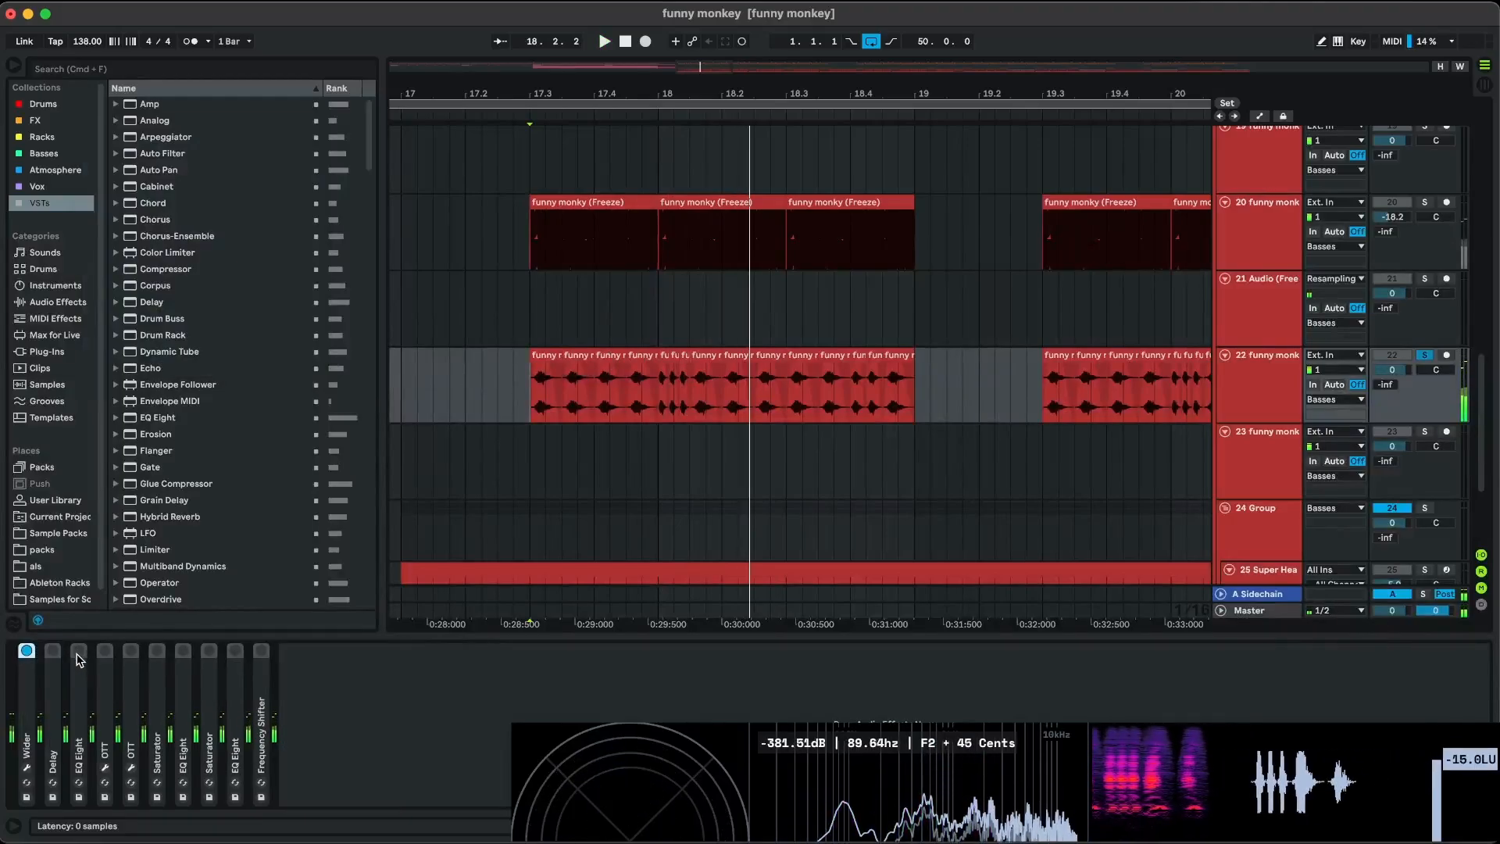
Activate and unfold the Delay on track 22 and play the clips from 17.3 through it.
{"action": "double_click", "coordinate": [53, 695]}
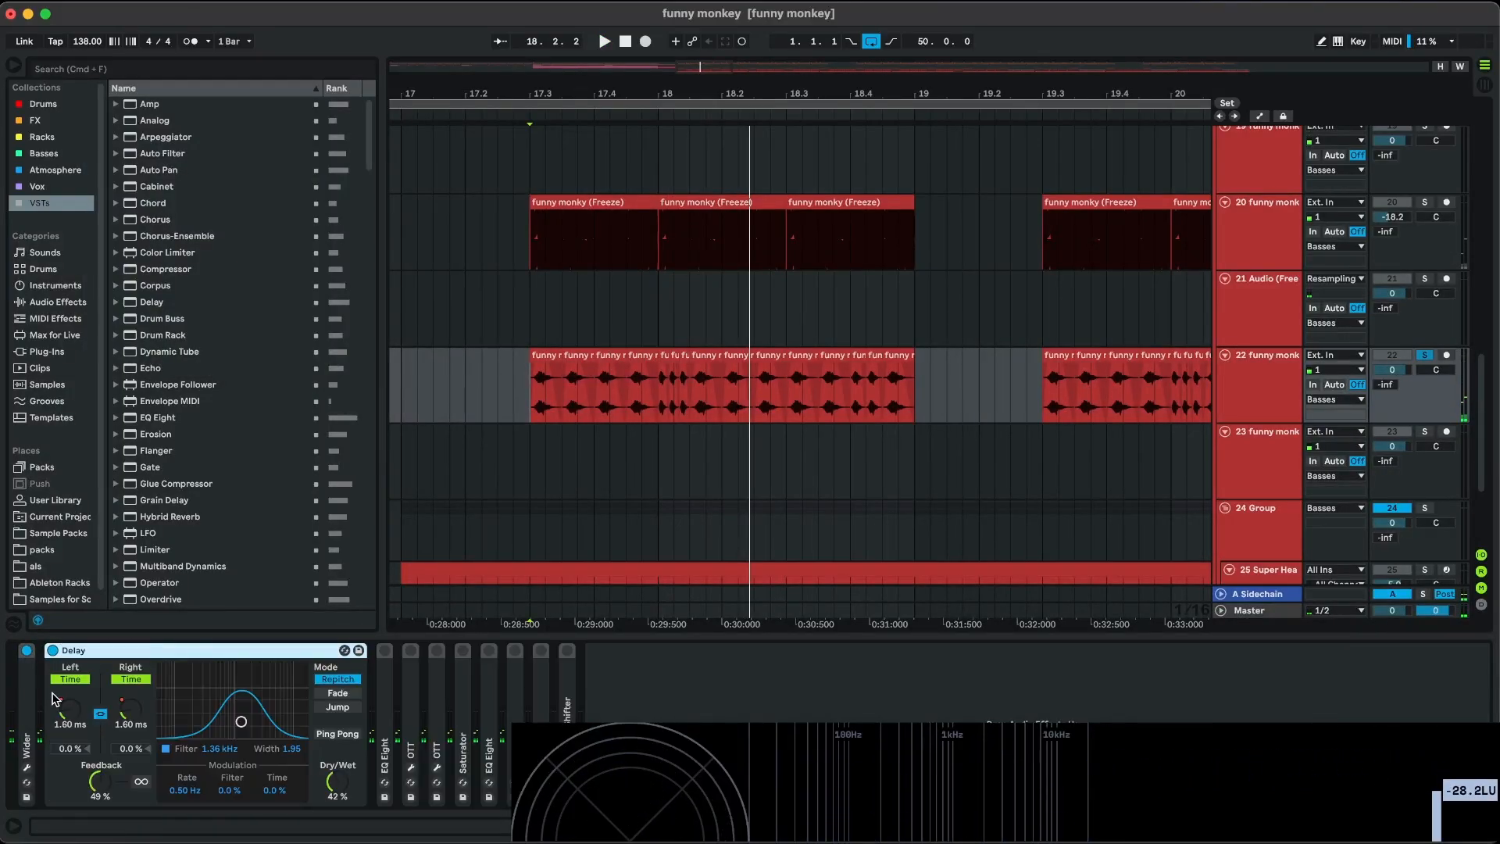
{"action": "left_click", "coordinate": [522, 400]}
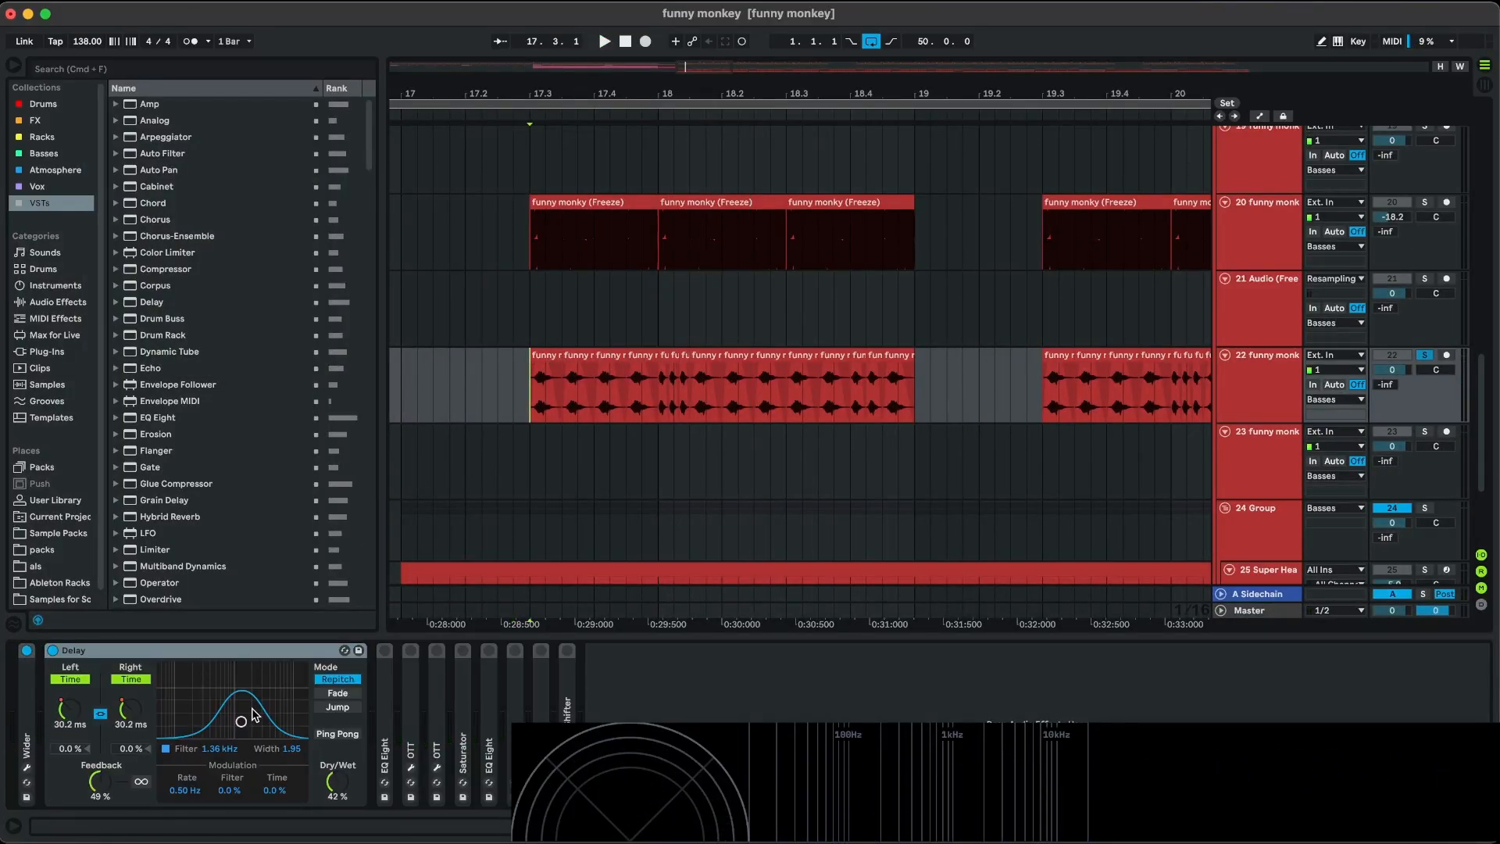
{"action": "left_click", "coordinate": [754, 717]}
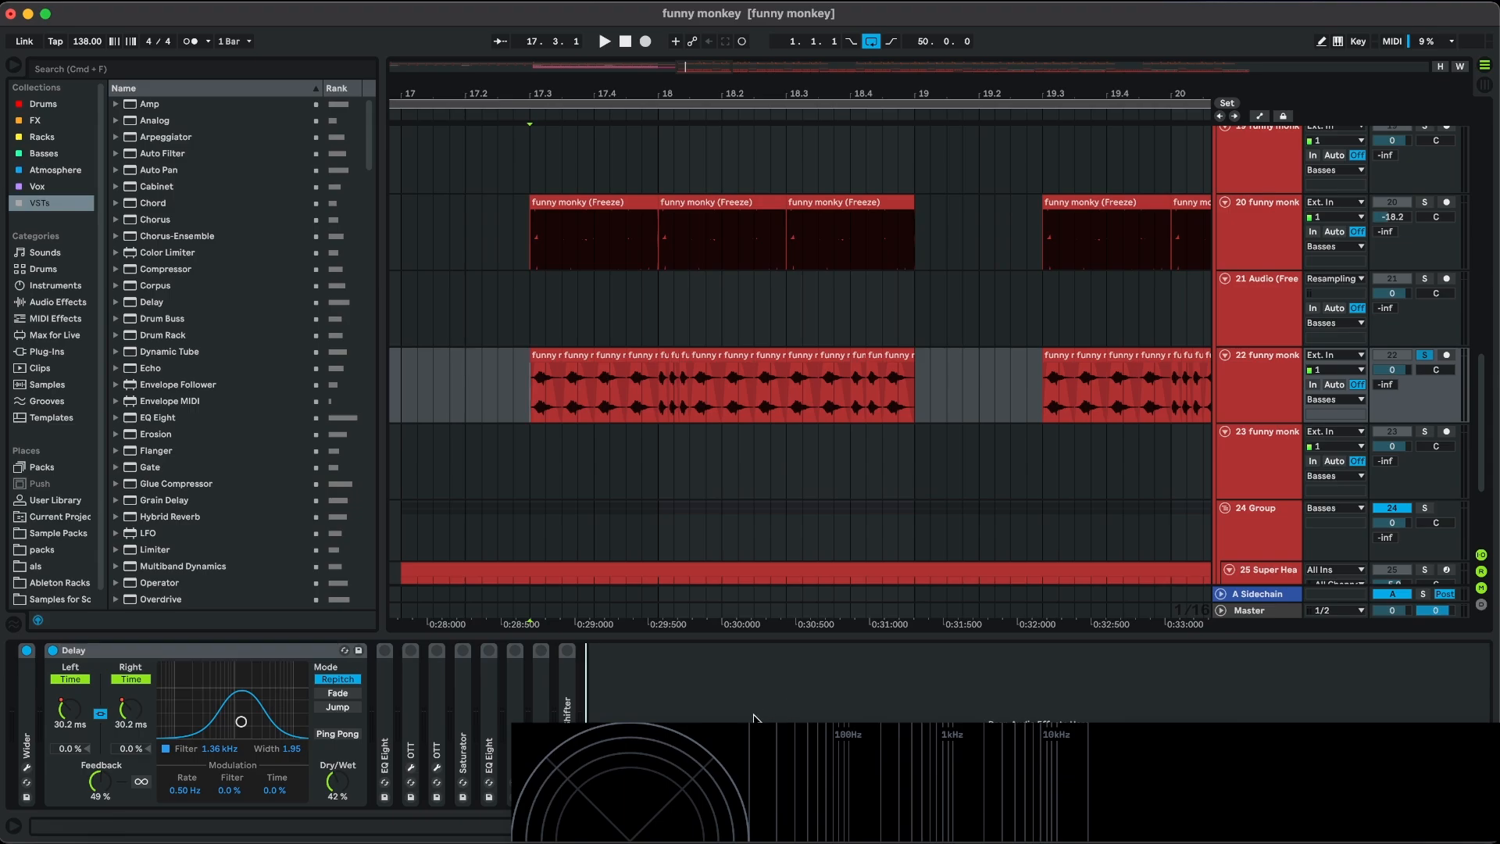
{"action": "key", "text": "space"}
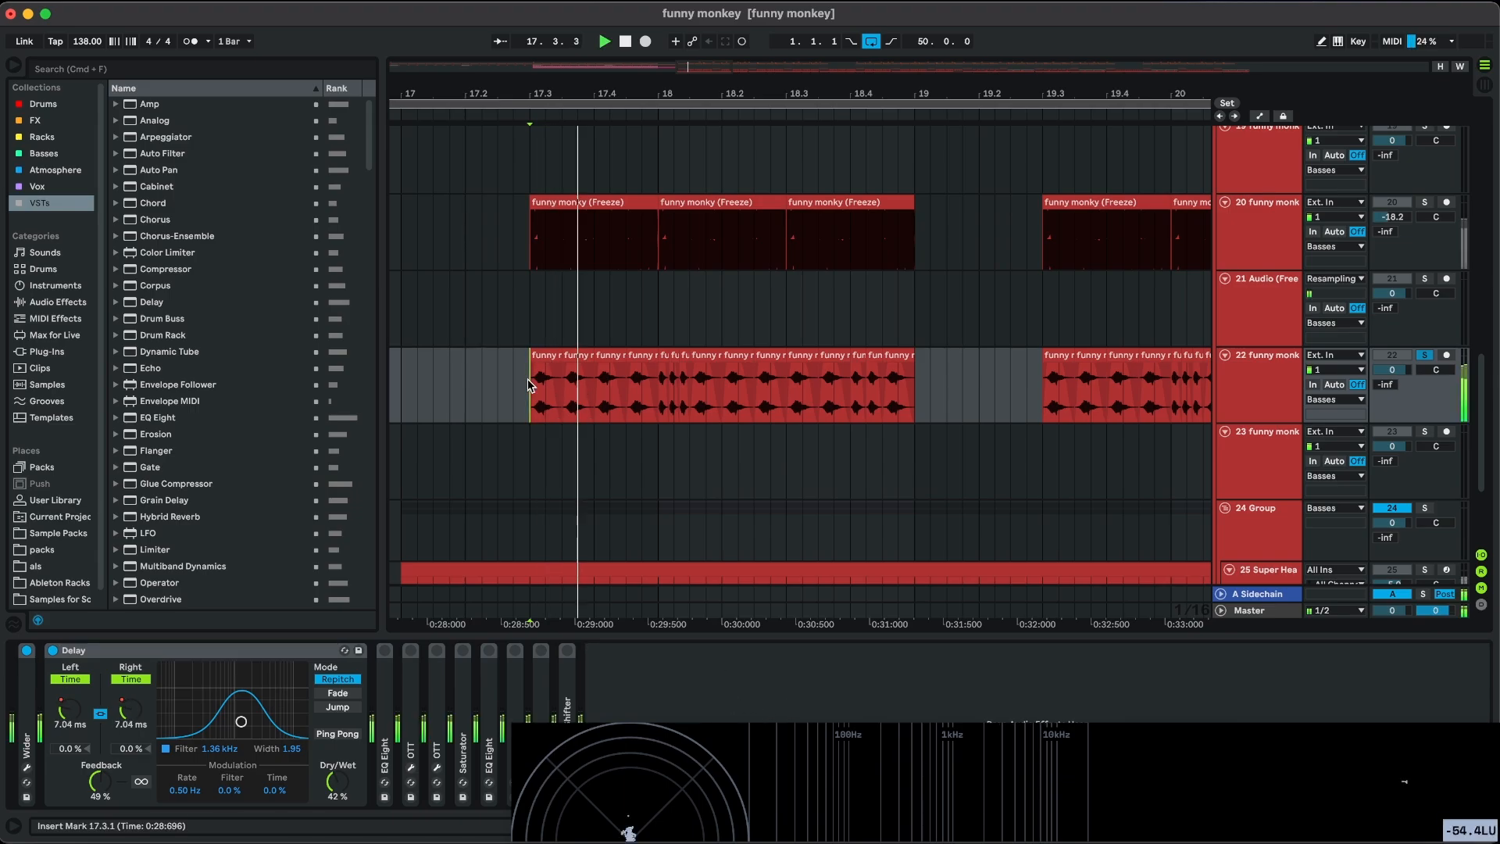
Show the Delay's L Time automation on track 22 and try drawing a stepped curve over the first clips.
{"action": "key", "text": "a"}
{"action": "key", "text": "space"}
{"action": "key", "text": "b"}
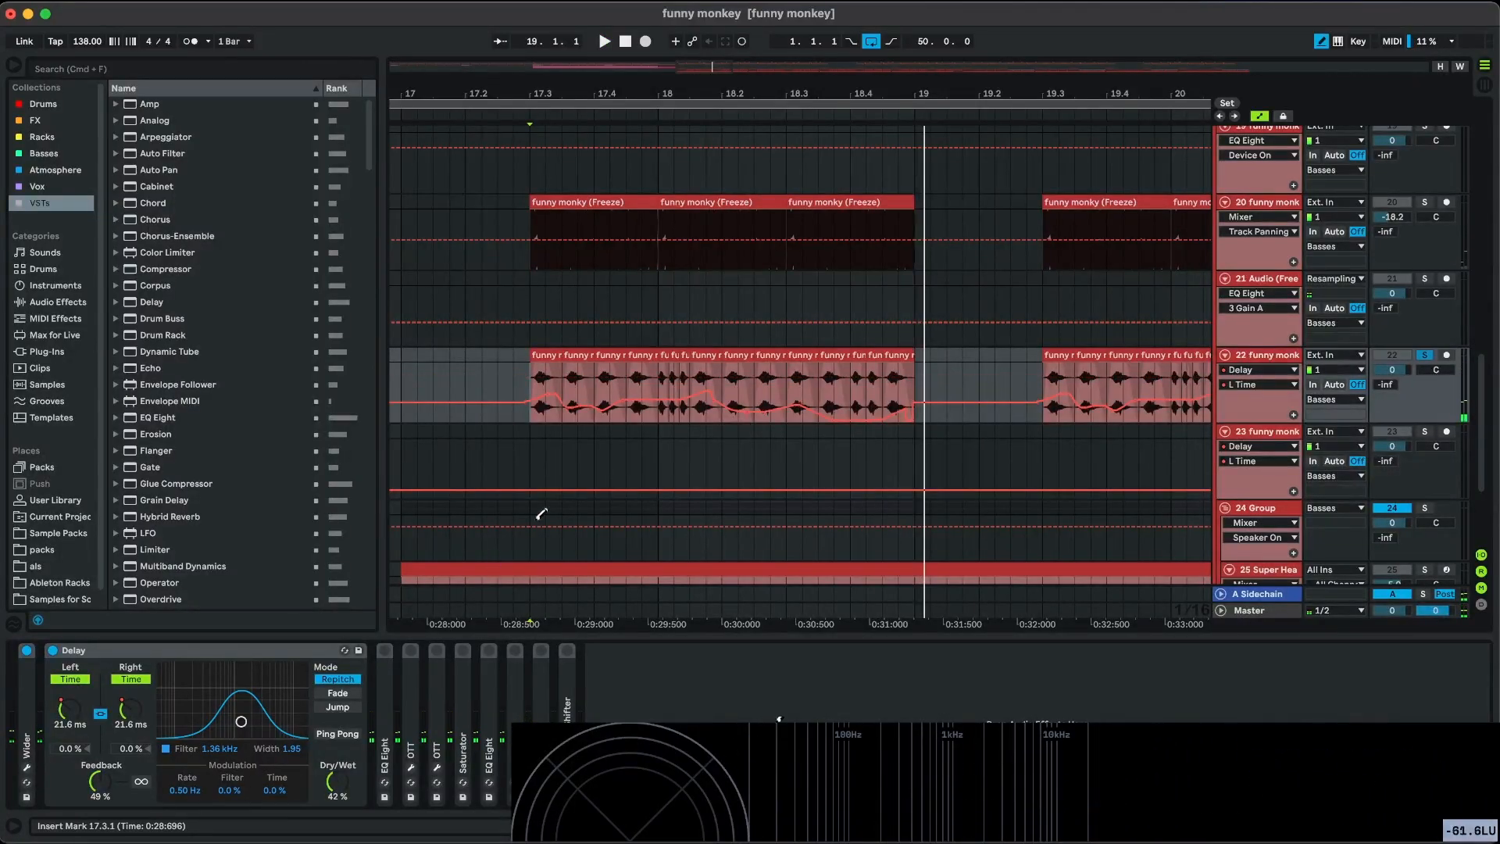
{"action": "scroll", "coordinate": [557, 449], "scroll_direction": "up", "scroll_amount": 3}
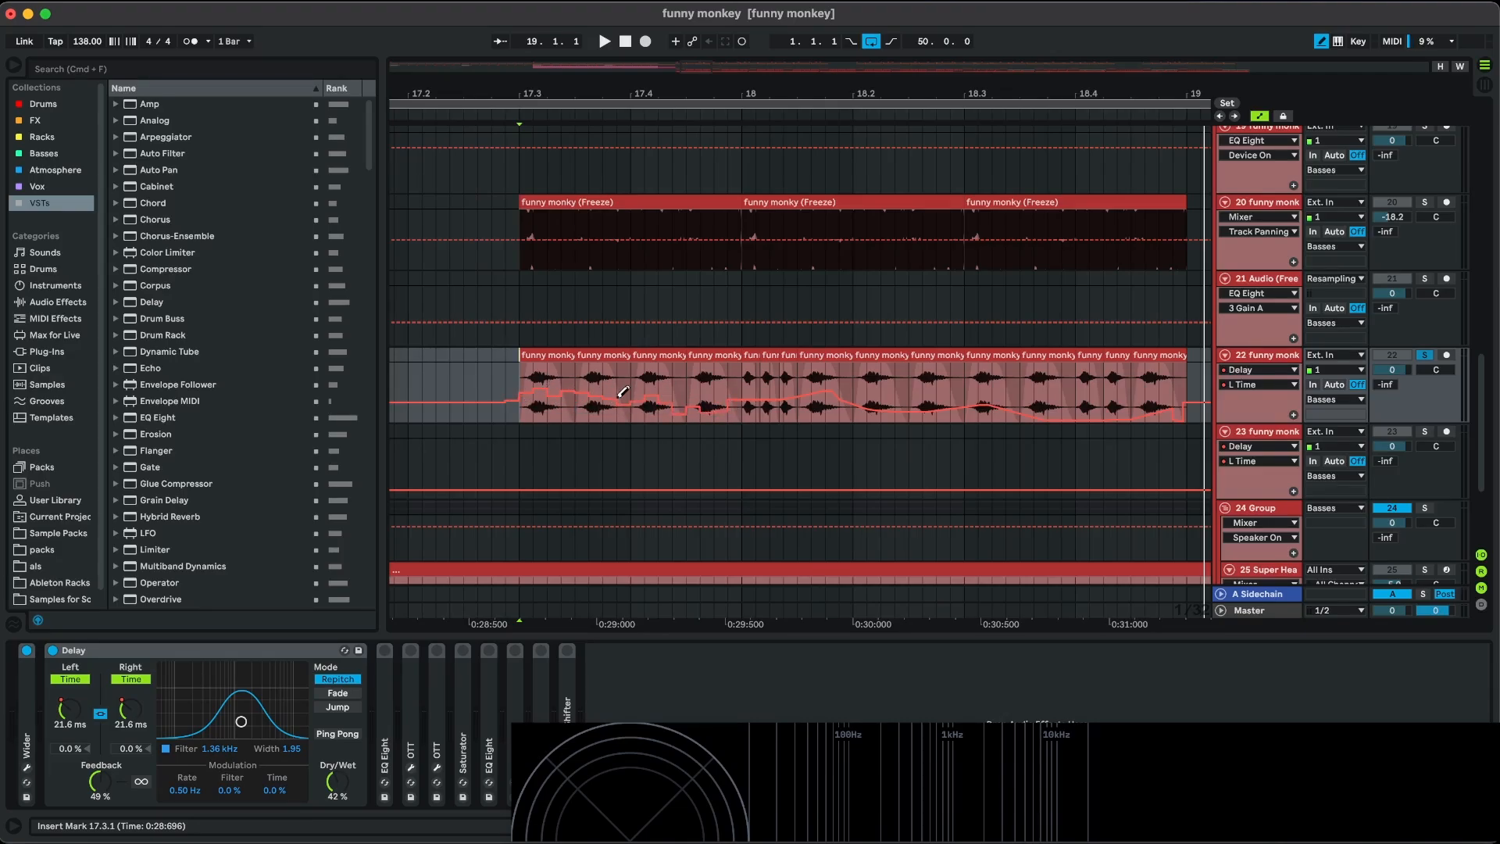
{"action": "scroll", "coordinate": [707, 383], "scroll_direction": "up", "scroll_amount": 2}
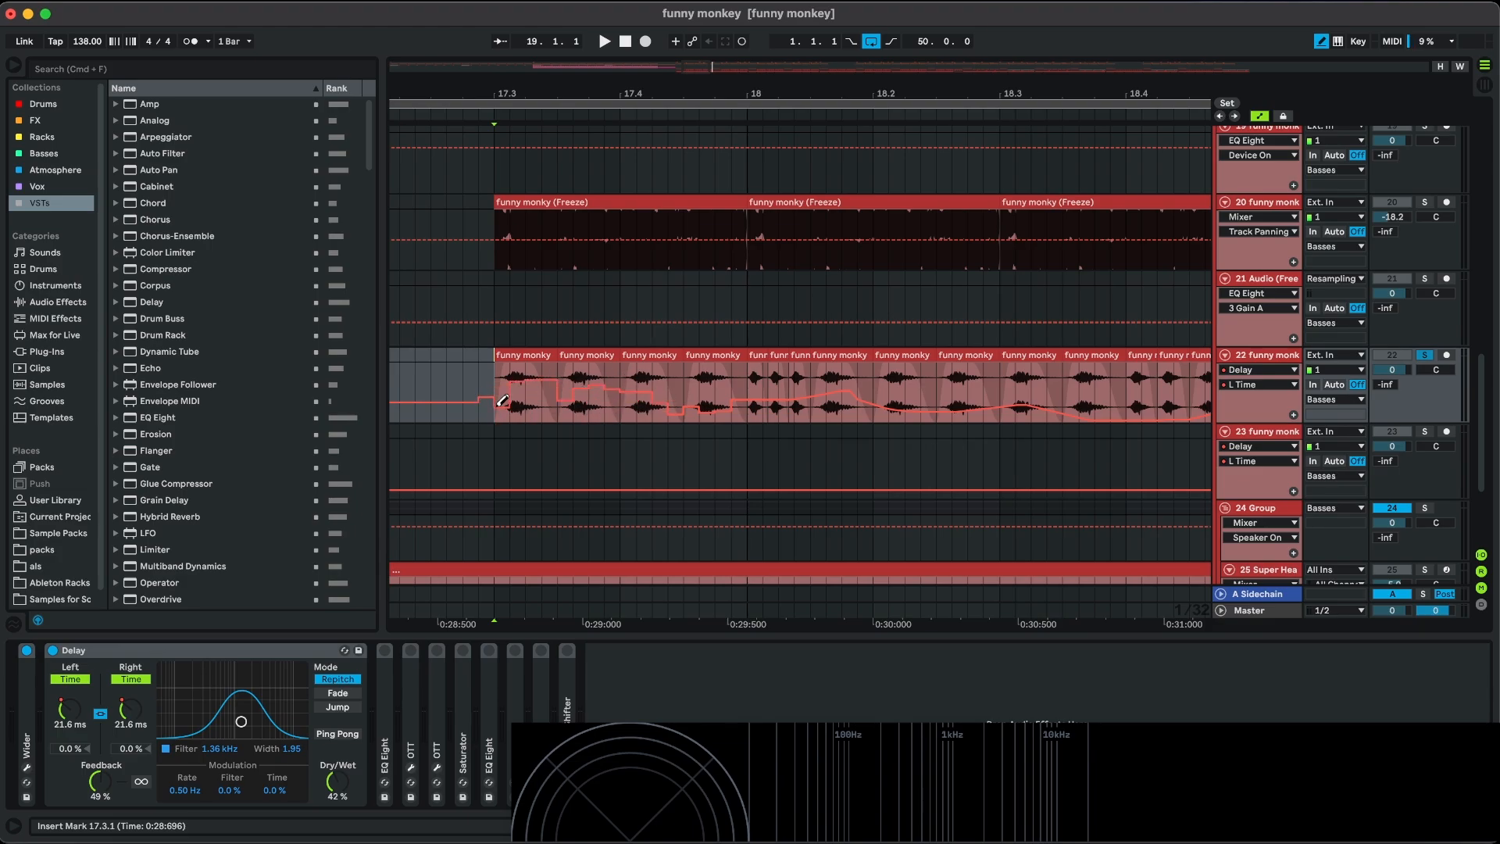
{"action": "right_click", "coordinate": [498, 394]}
{"action": "left_click", "coordinate": [475, 389]}
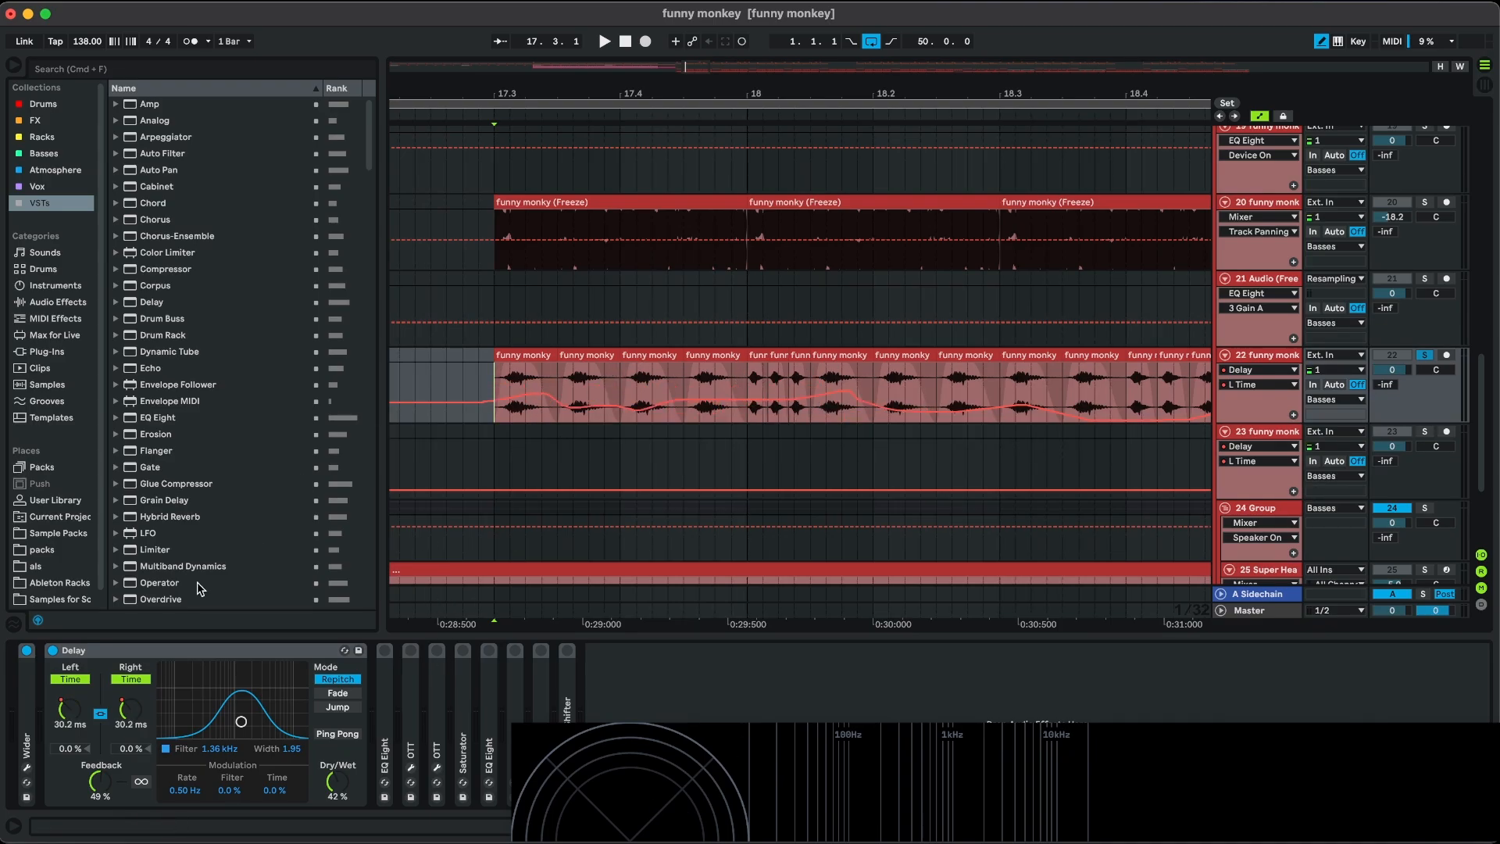
Hide the automation lanes and play the track 22 clips through the Wider and the Delay.
{"action": "scroll", "coordinate": [750, 302], "scroll_direction": "down", "scroll_amount": 5}
{"action": "scroll", "coordinate": [751, 301], "scroll_direction": "right", "scroll_amount": 1}
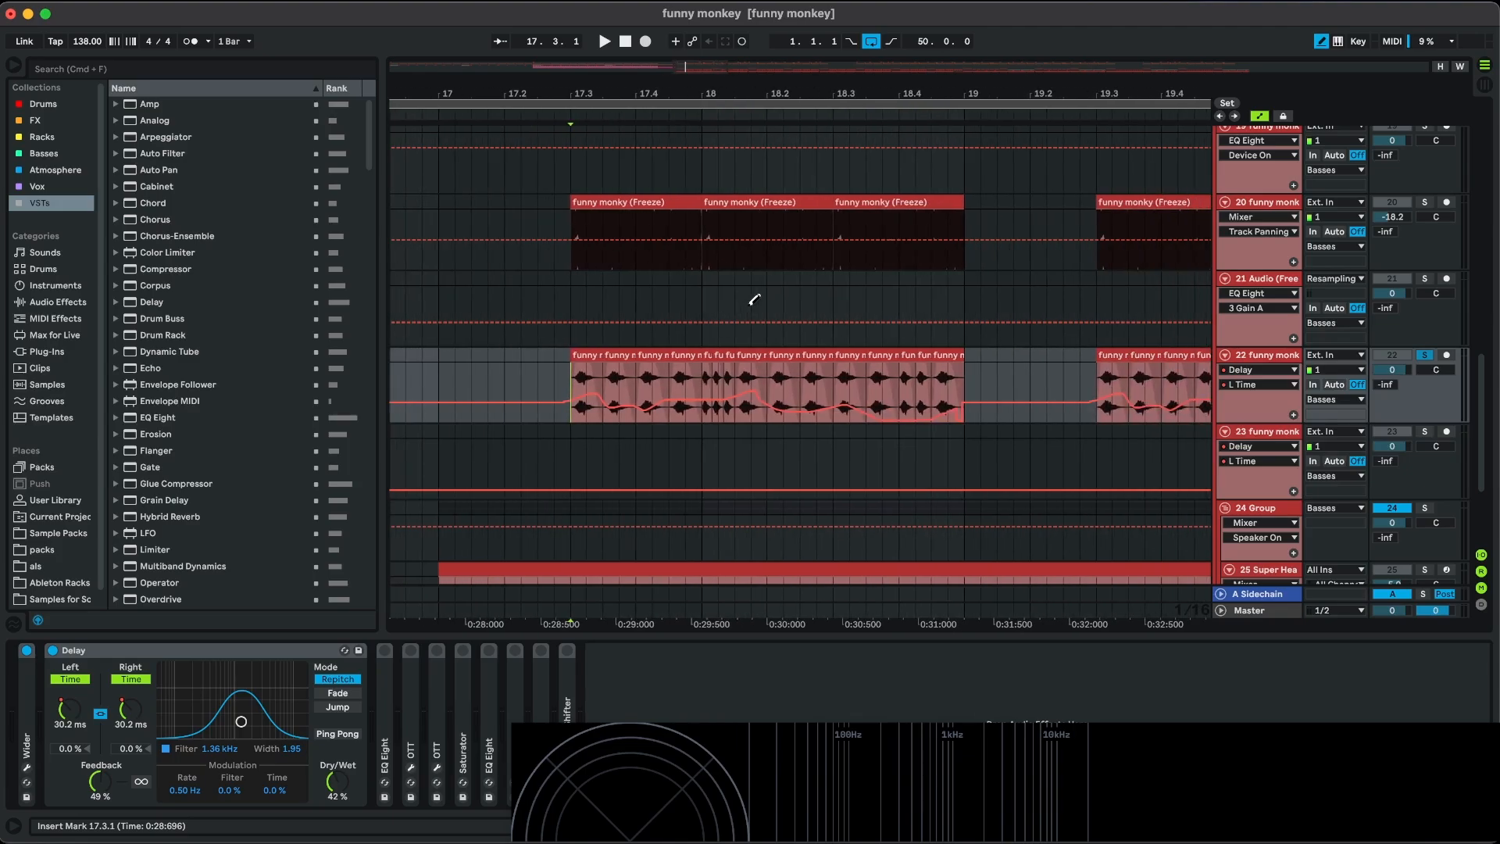
{"action": "key", "text": "a"}
{"action": "key", "text": "space"}
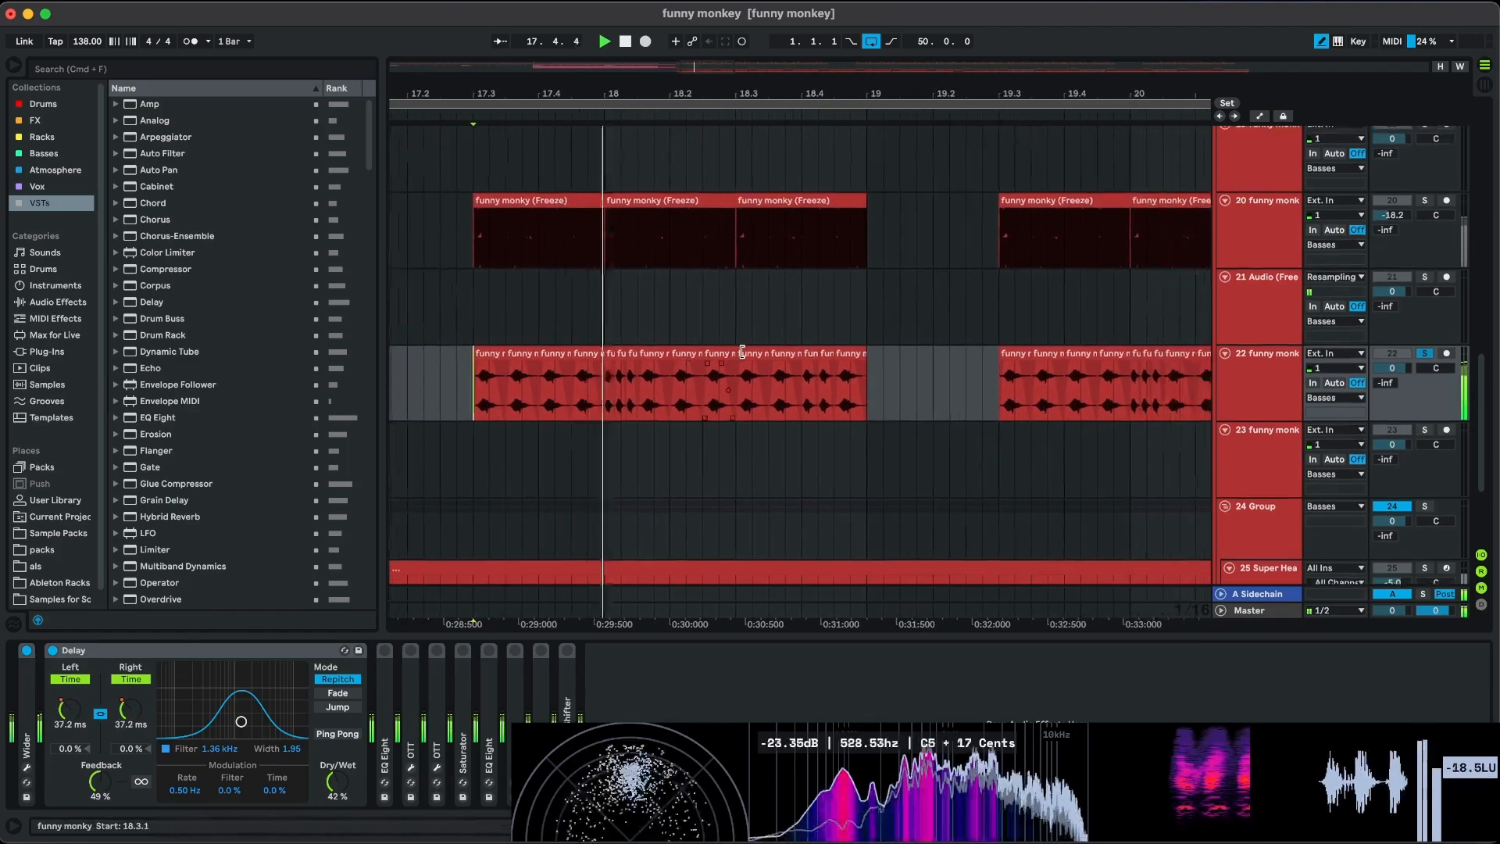
Activate and unfold the first EQ Eight on track 22 and play the clips from 17.3 through it.
{"action": "double_click", "coordinate": [287, 653]}
{"action": "key", "text": "space"}
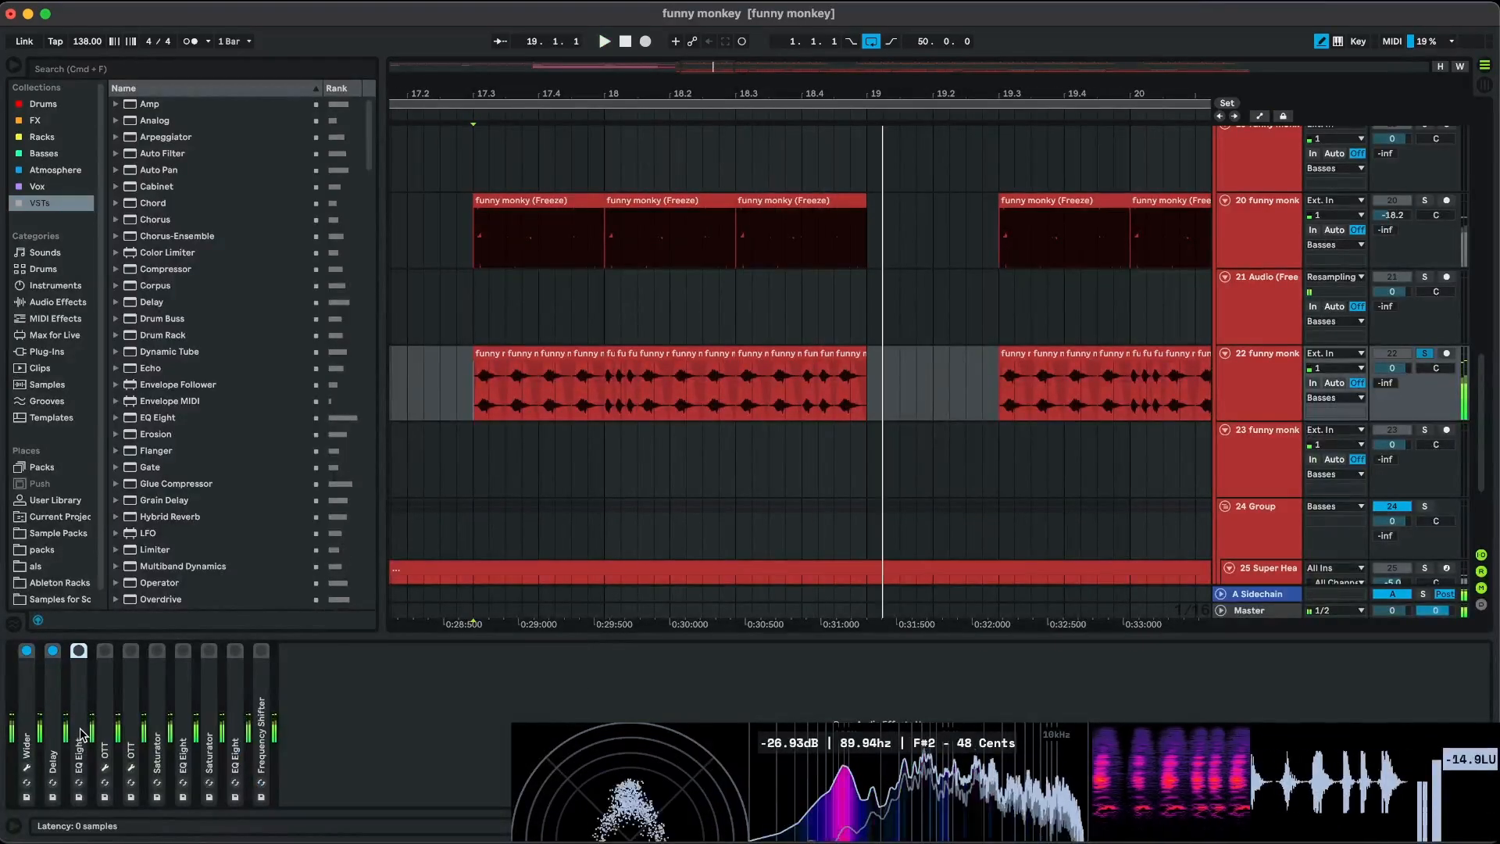
{"action": "double_click", "coordinate": [78, 652]}
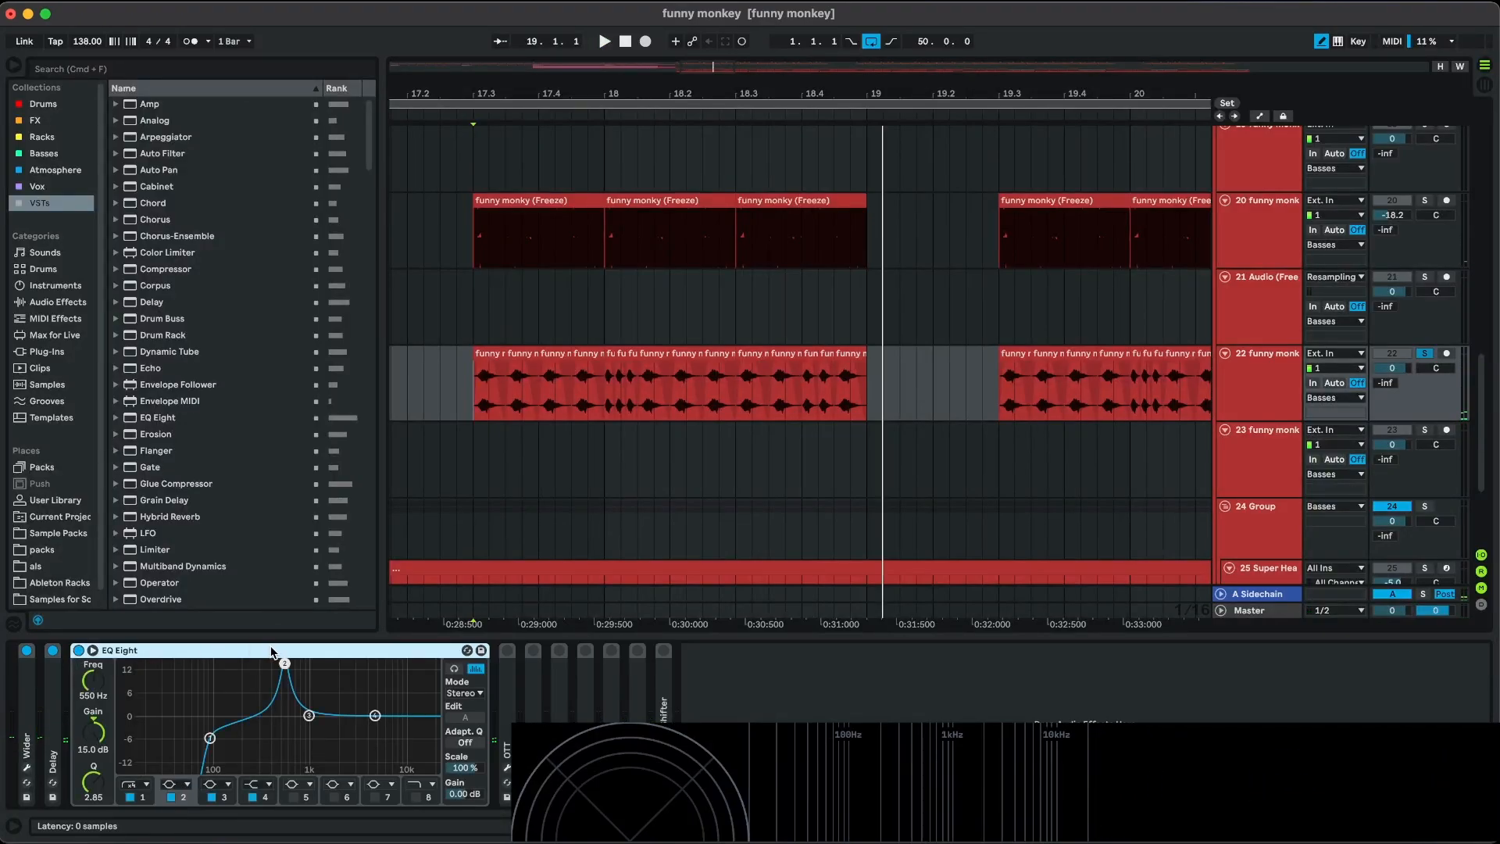
{"action": "left_click", "coordinate": [471, 392]}
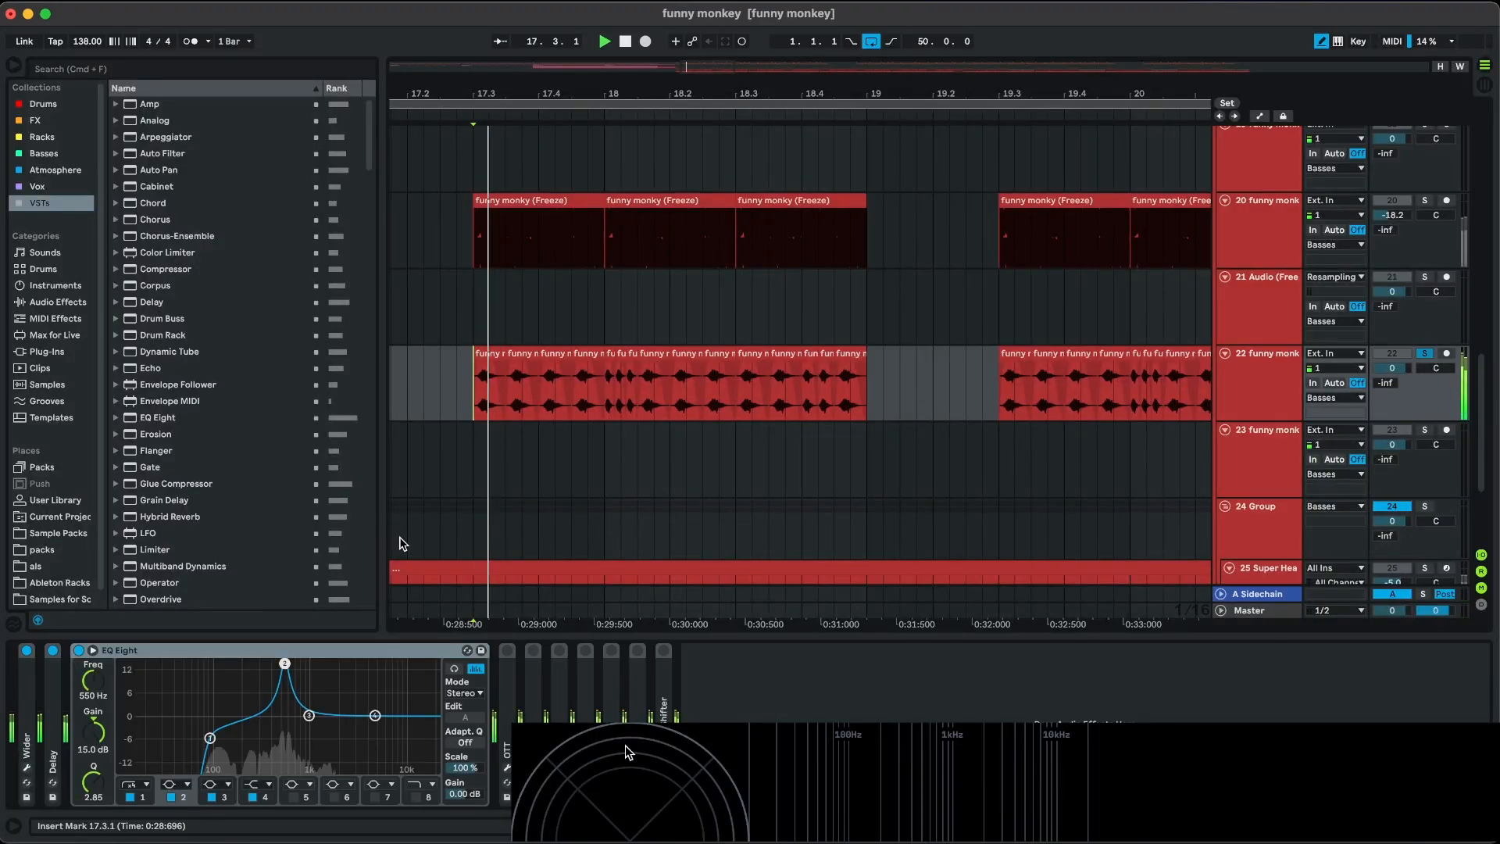
Activate both OTT plug-ins on track 22, compare their settings side by side, and play the clips through them.
{"action": "left_click", "coordinate": [506, 658]}
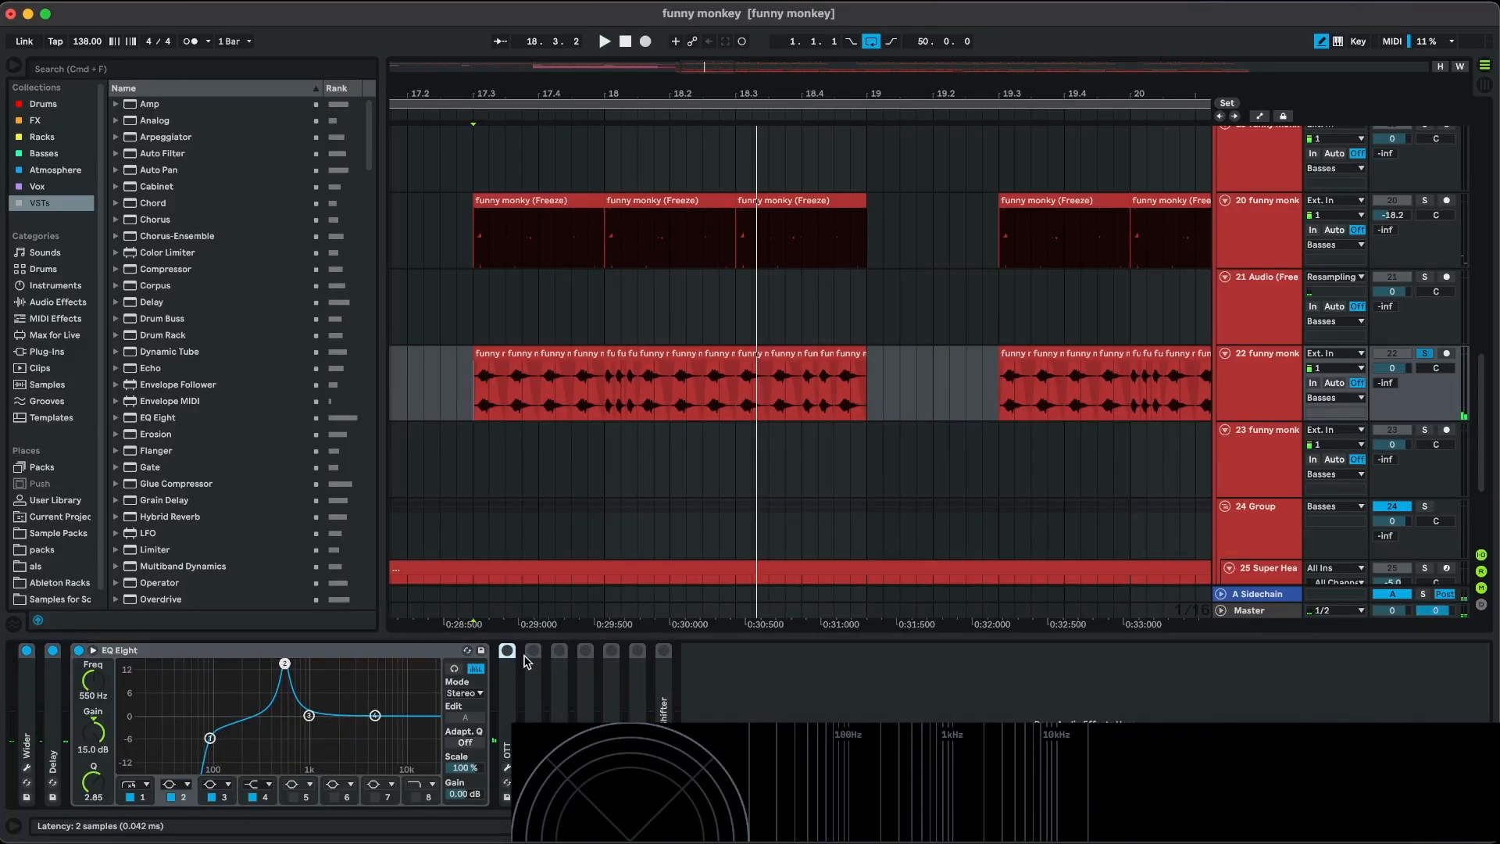
{"action": "left_click", "coordinate": [508, 768]}
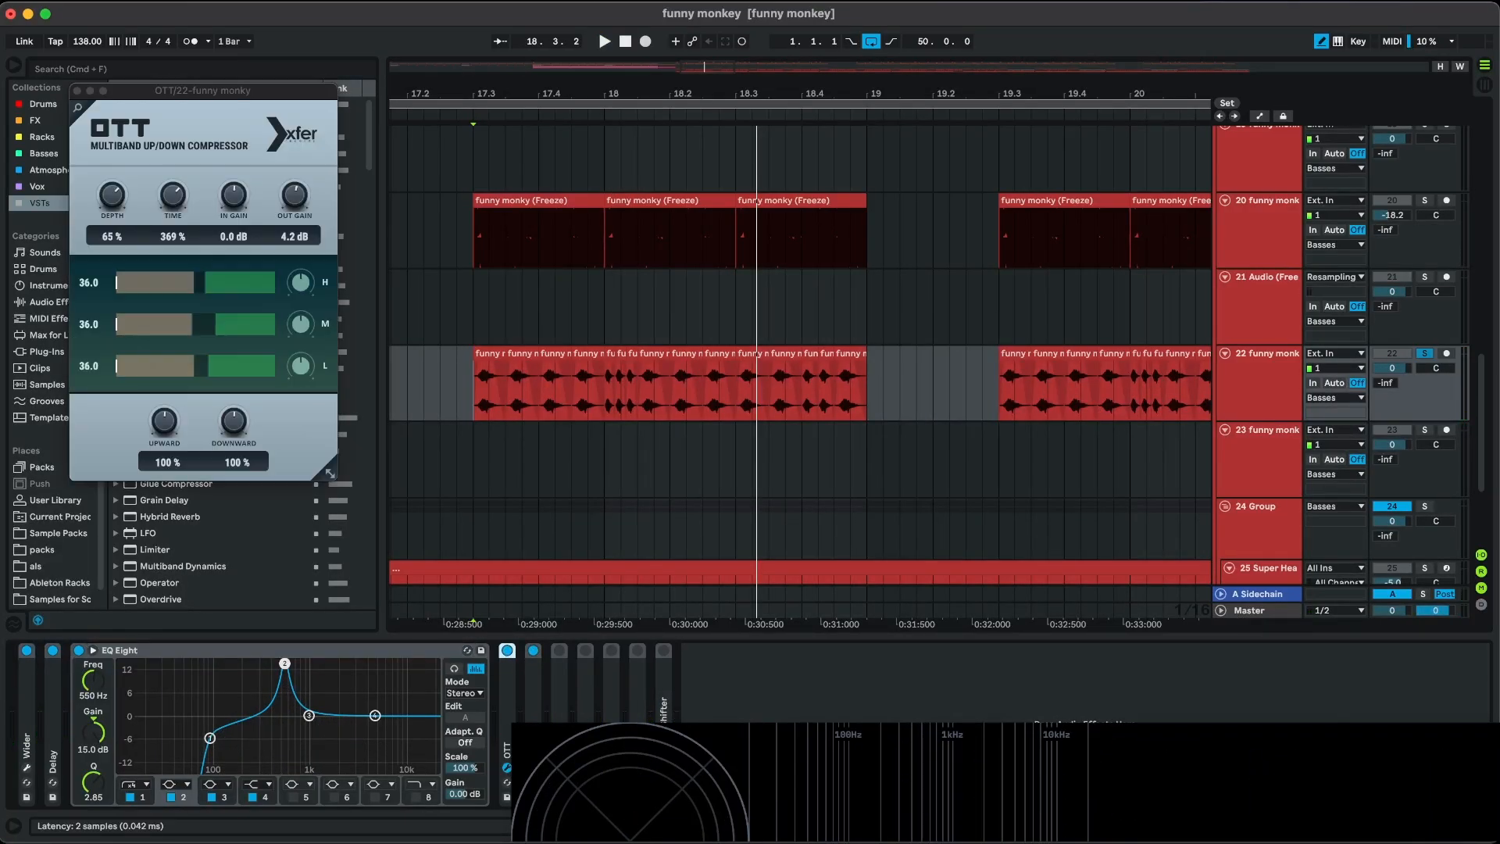
{"action": "left_click_drag", "start_coordinate": [205, 91], "coordinate": [569, 111]}
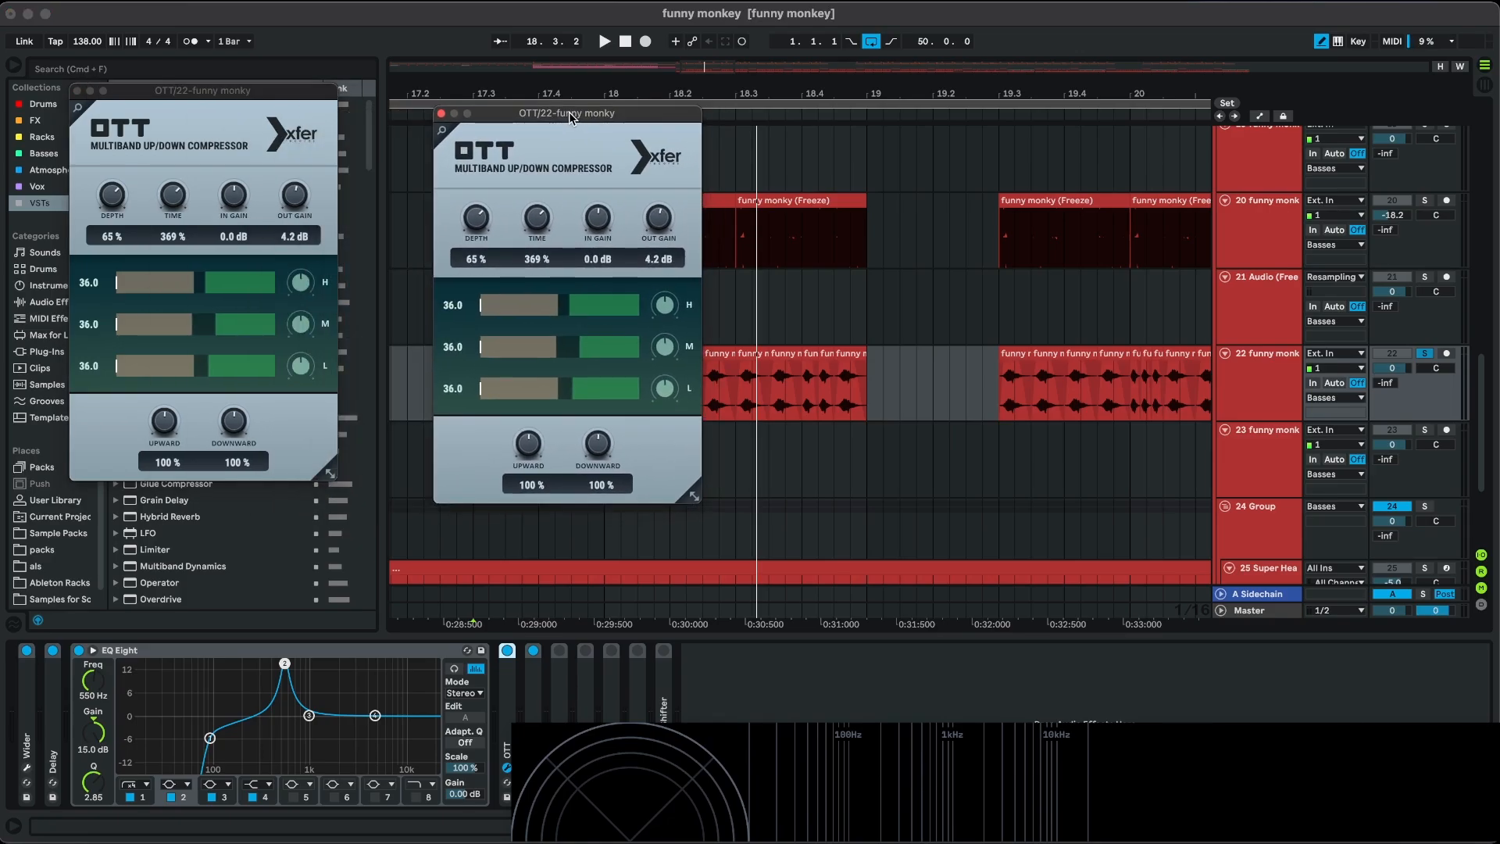
{"action": "key", "text": "space"}
{"action": "left_click", "coordinate": [442, 114]}
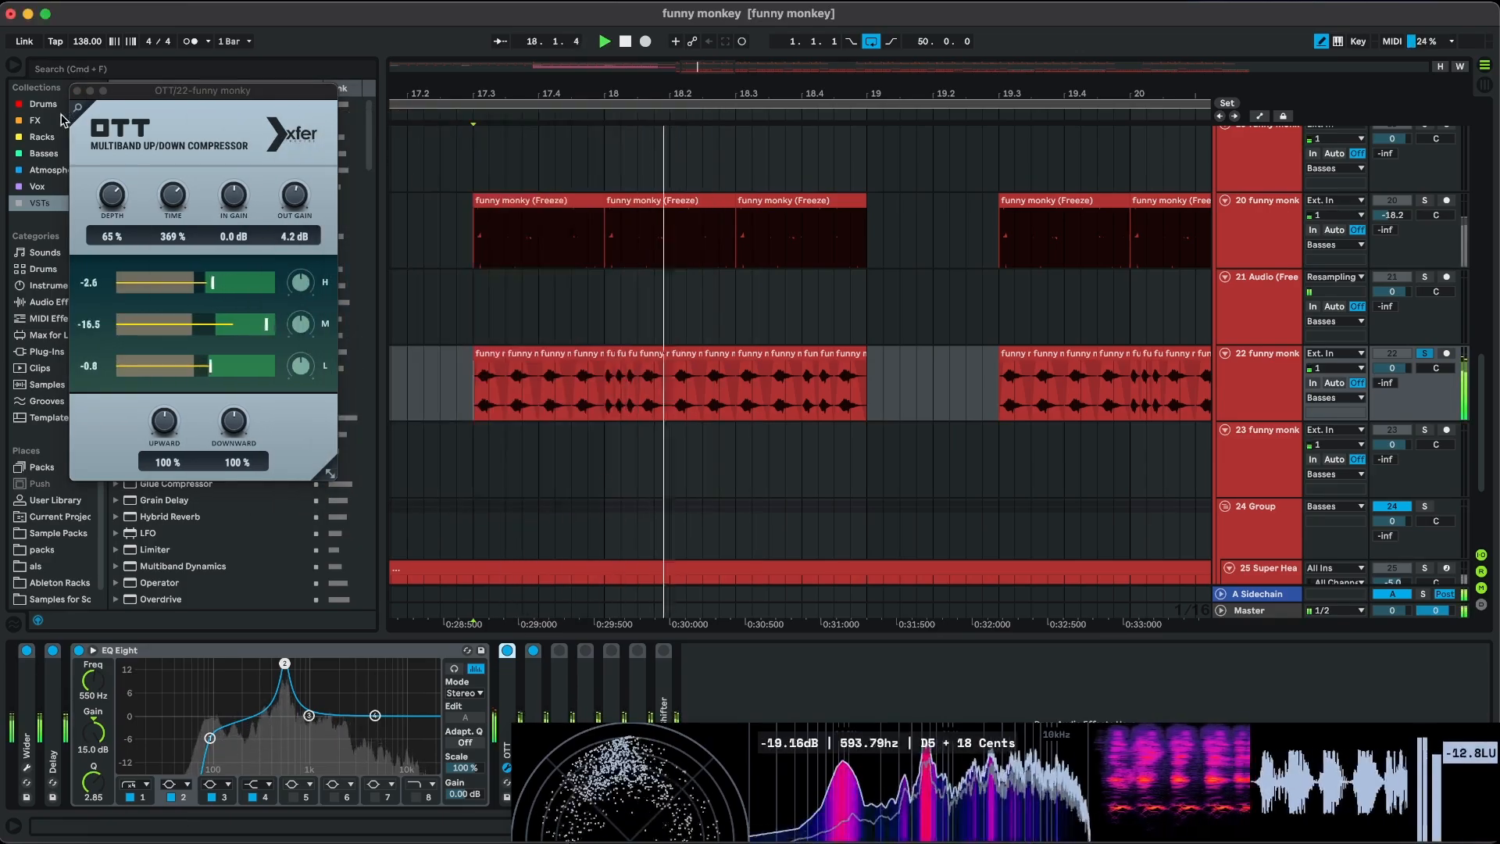
{"action": "left_click", "coordinate": [77, 90]}
{"action": "double_click", "coordinate": [261, 650]}
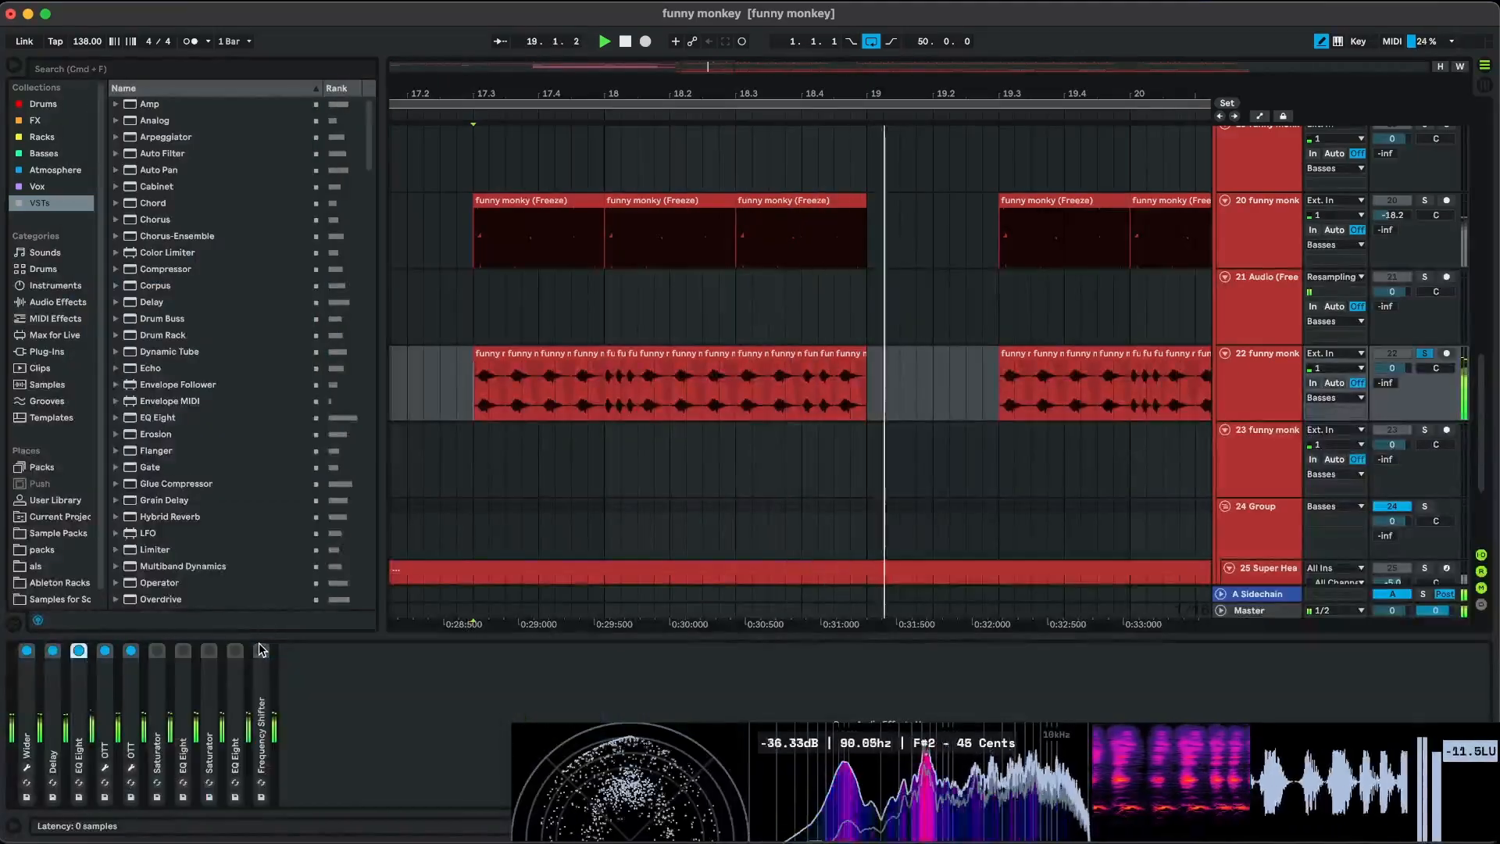
Activate the first Saturator and the EQ Eight after it, viewing each device's settings while playing the track 22 clips.
{"action": "double_click", "coordinate": [168, 757]}
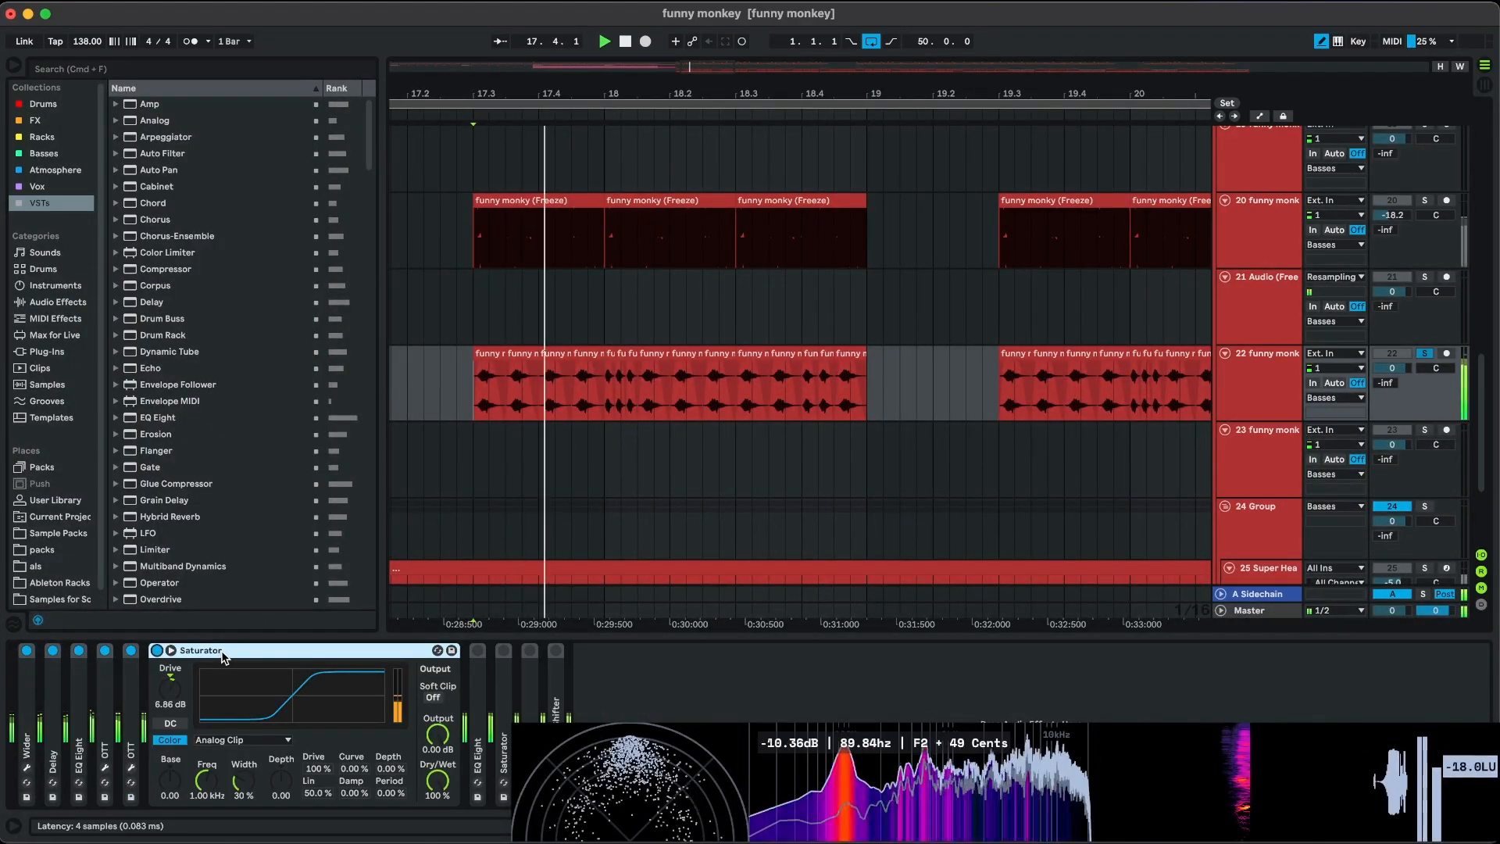
{"action": "double_click", "coordinate": [176, 651]}
{"action": "double_click", "coordinate": [184, 651]}
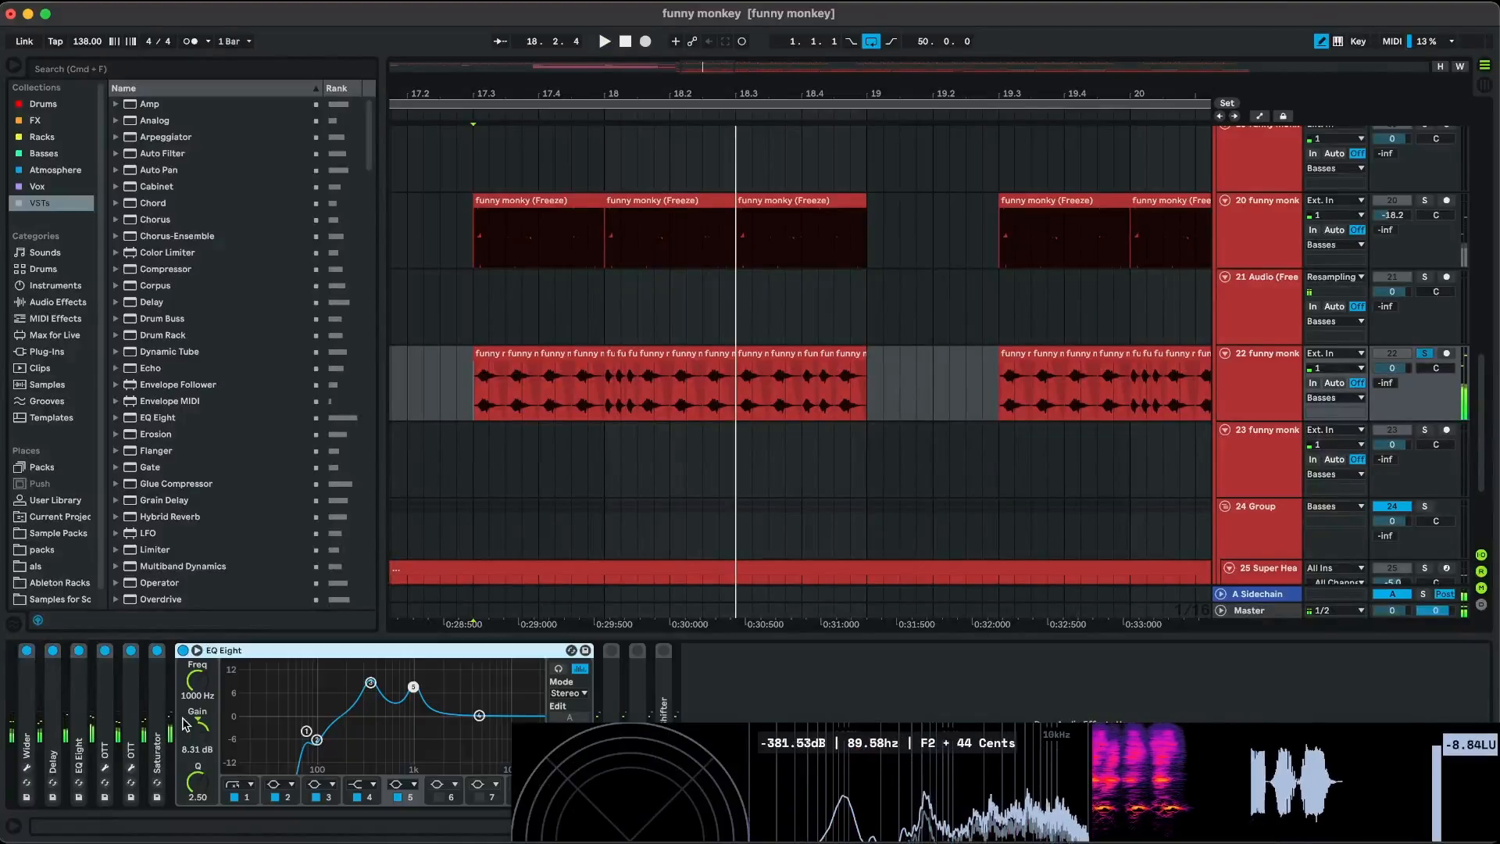
{"action": "key", "text": "space"}
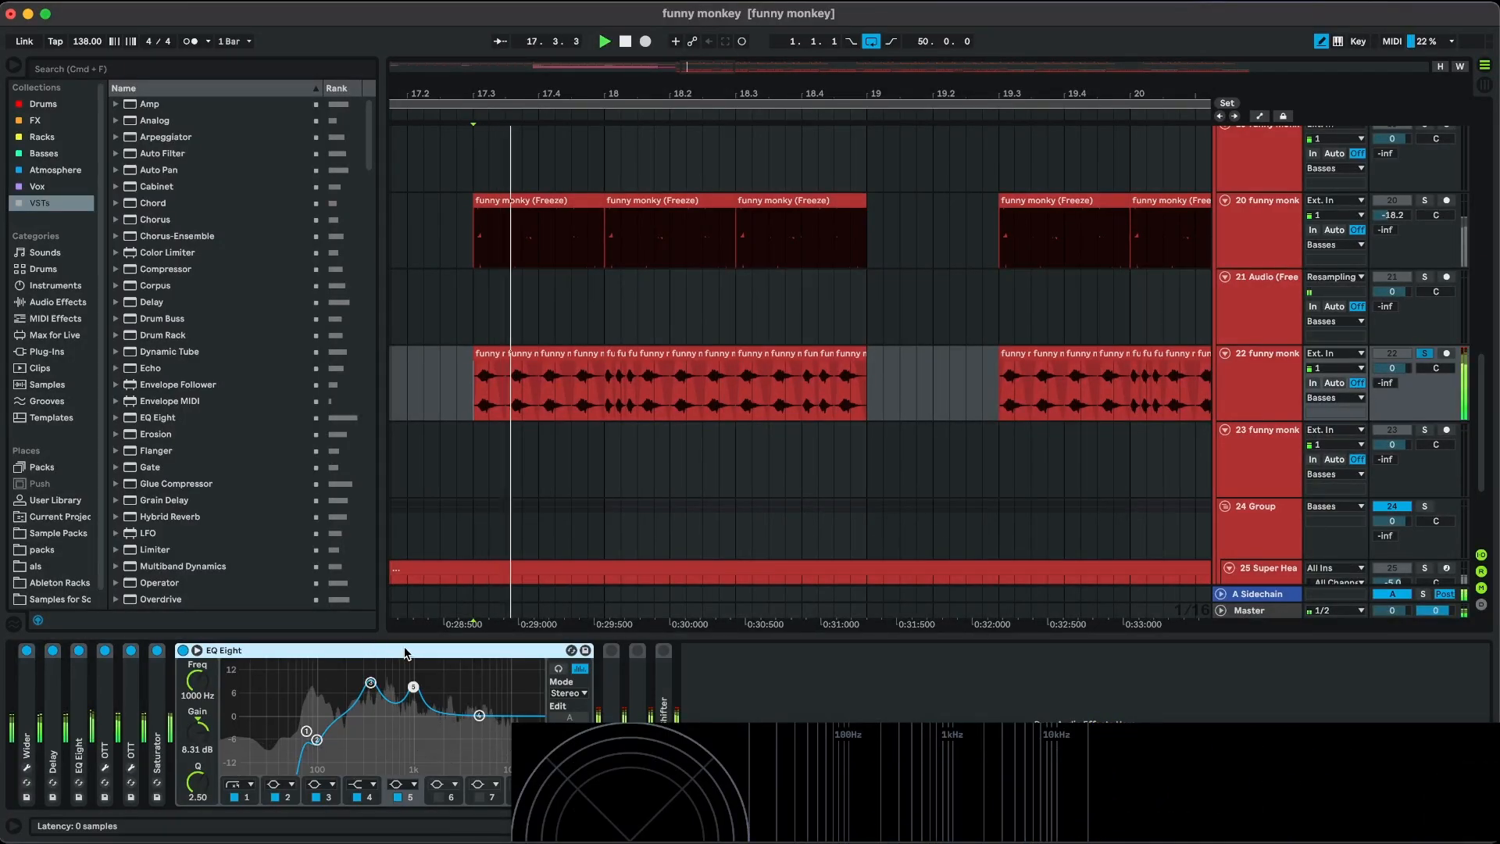
{"action": "double_click", "coordinate": [405, 654]}
{"action": "key", "text": "space"}
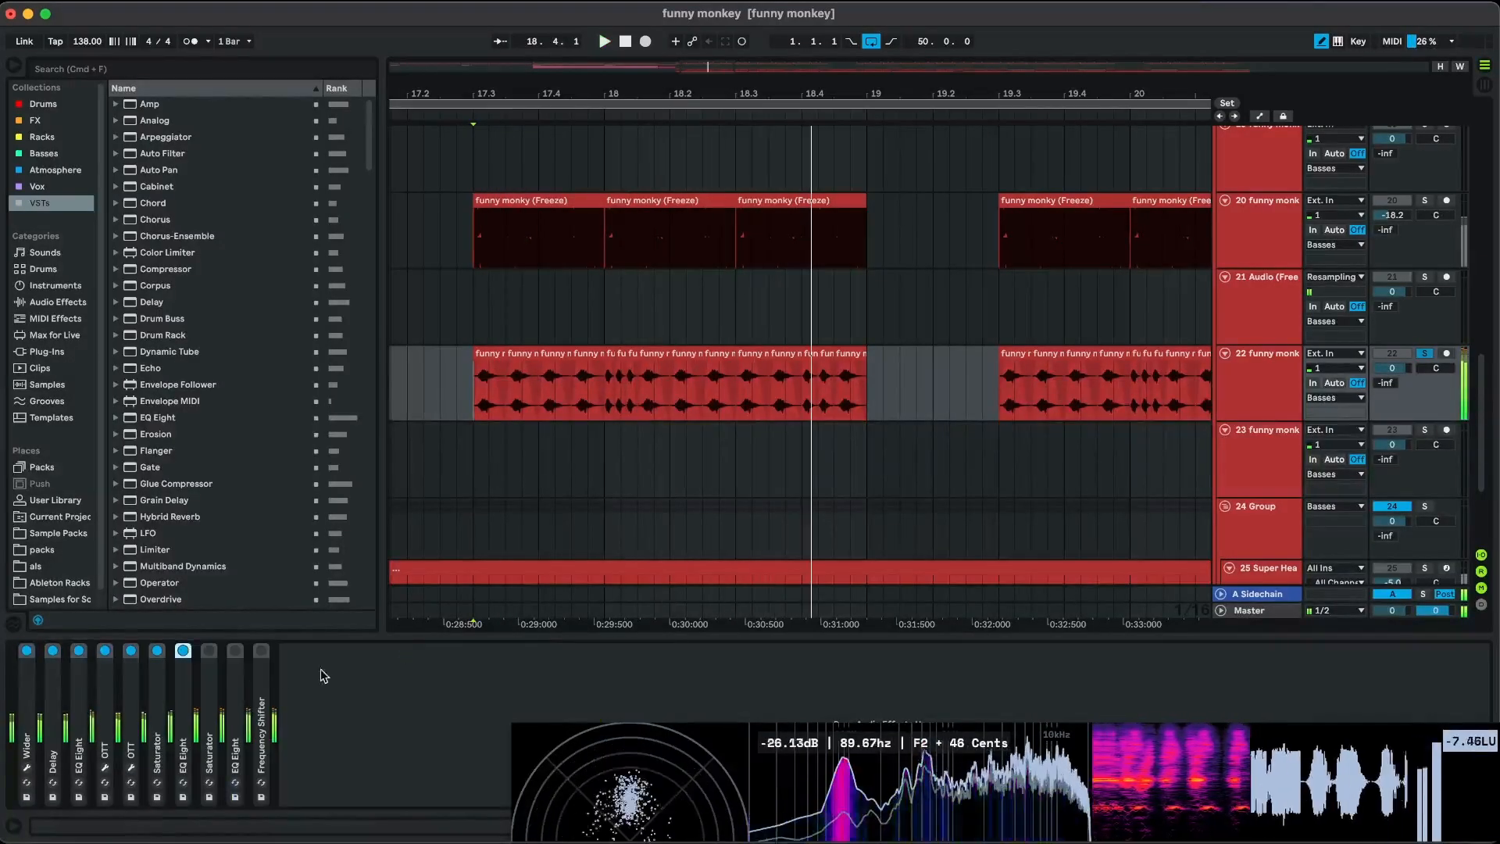
Activate and unfold the second Saturator on track 22, then fold it and play the clips through it.
{"action": "double_click", "coordinate": [210, 661]}
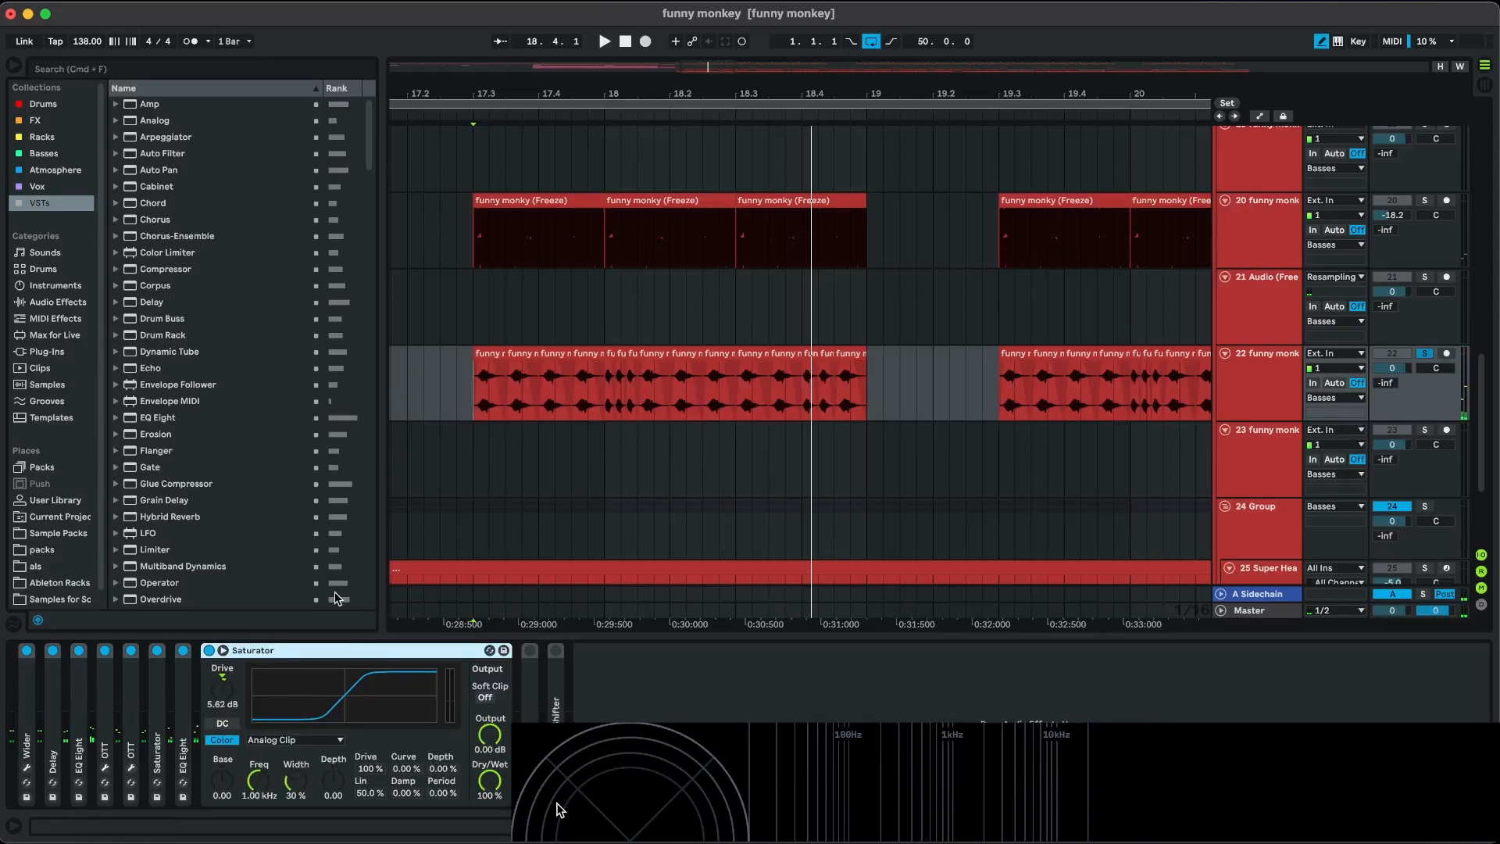
{"action": "double_click", "coordinate": [271, 651]}
{"action": "key", "text": "space"}
Unfold and activate the third EQ Eight on track 22 and play the clips from 17.3 through it.
{"action": "double_click", "coordinate": [235, 664]}
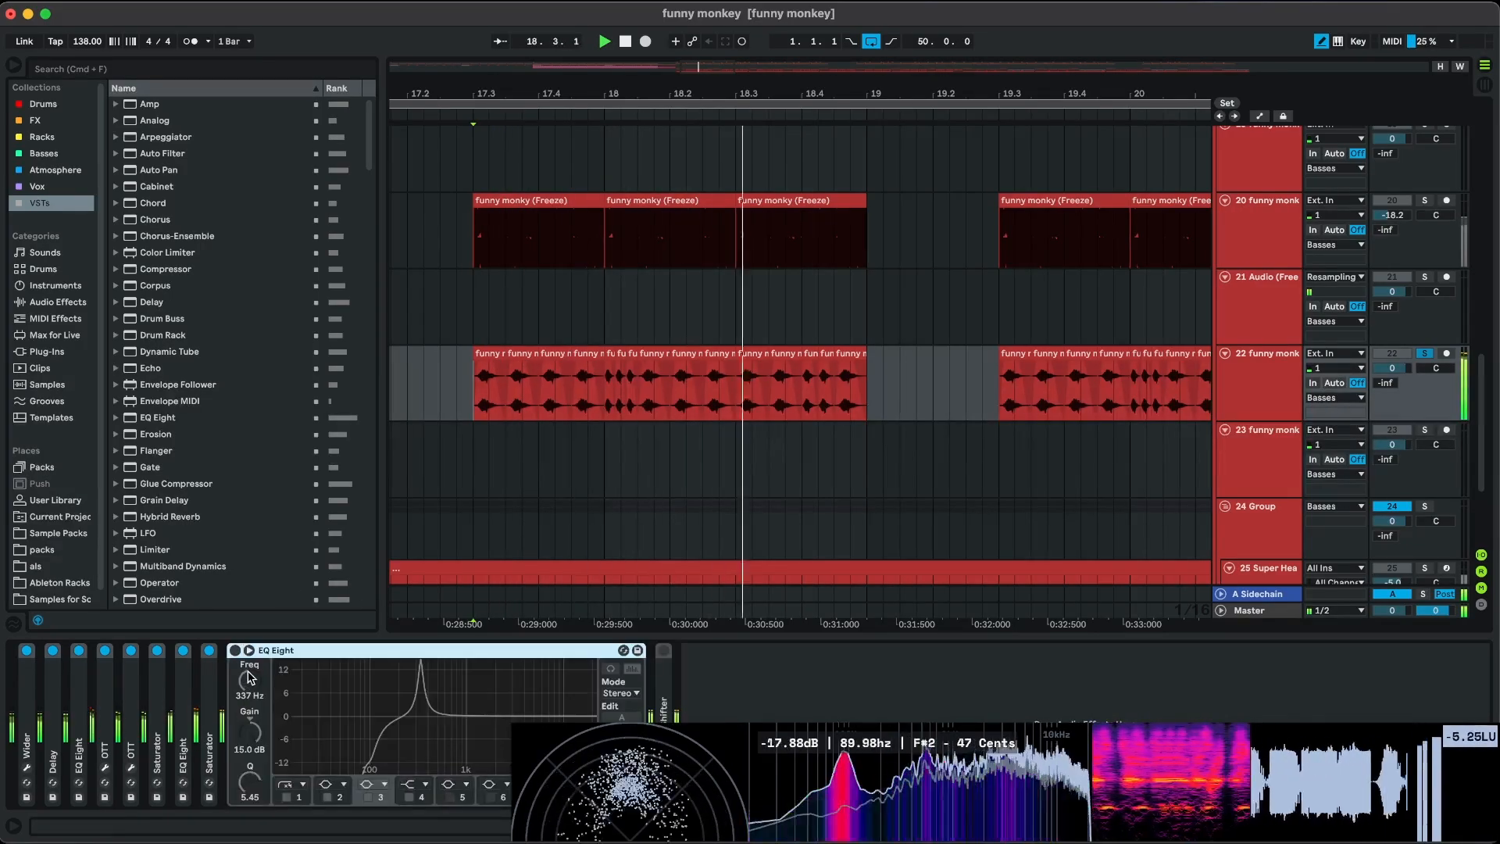
{"action": "key", "text": "space"}
{"action": "left_click", "coordinate": [236, 650]}
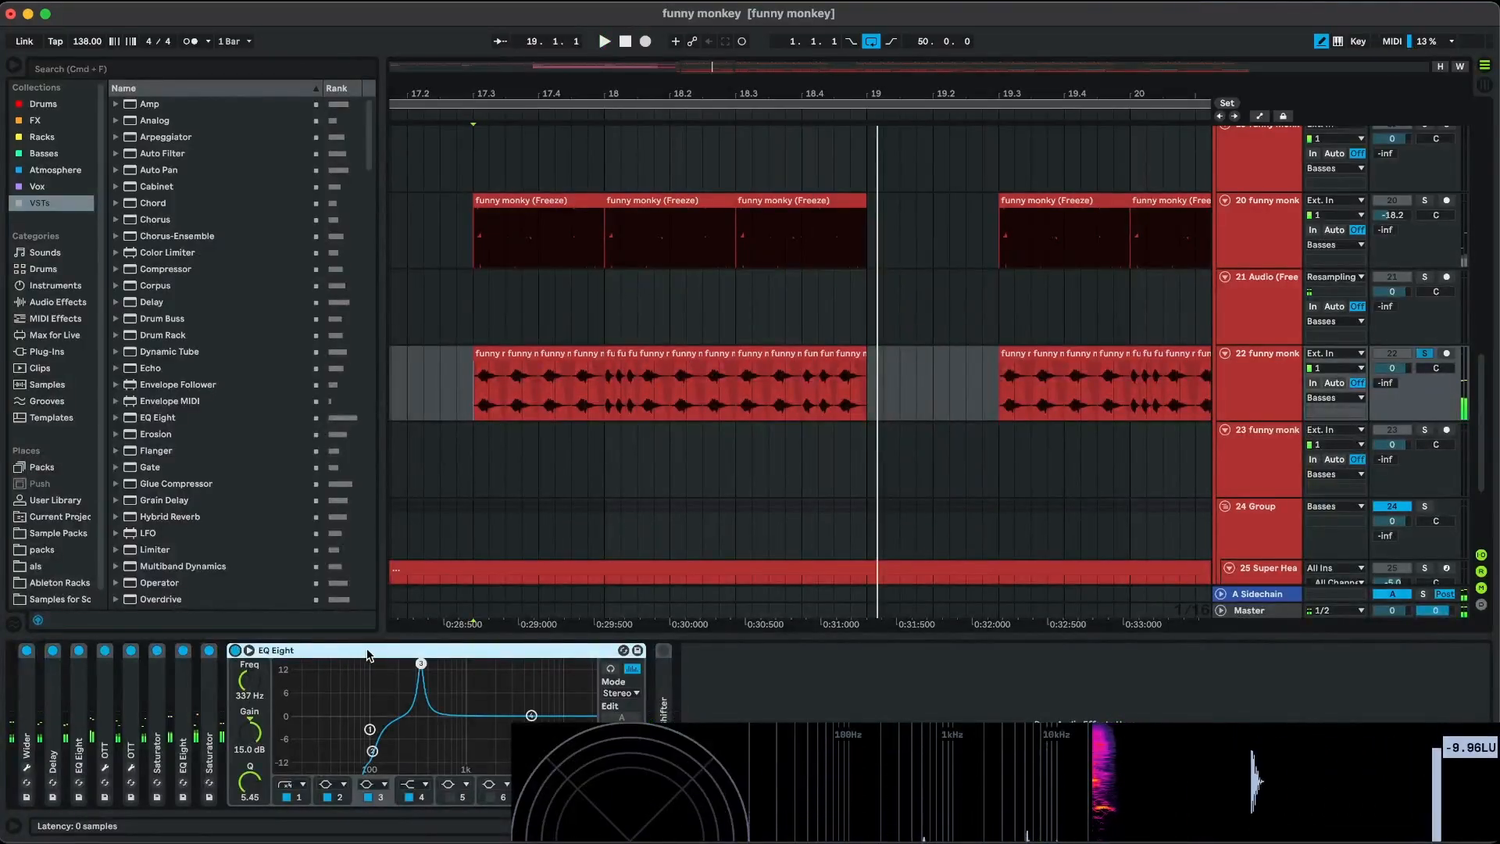
{"action": "left_click", "coordinate": [780, 722]}
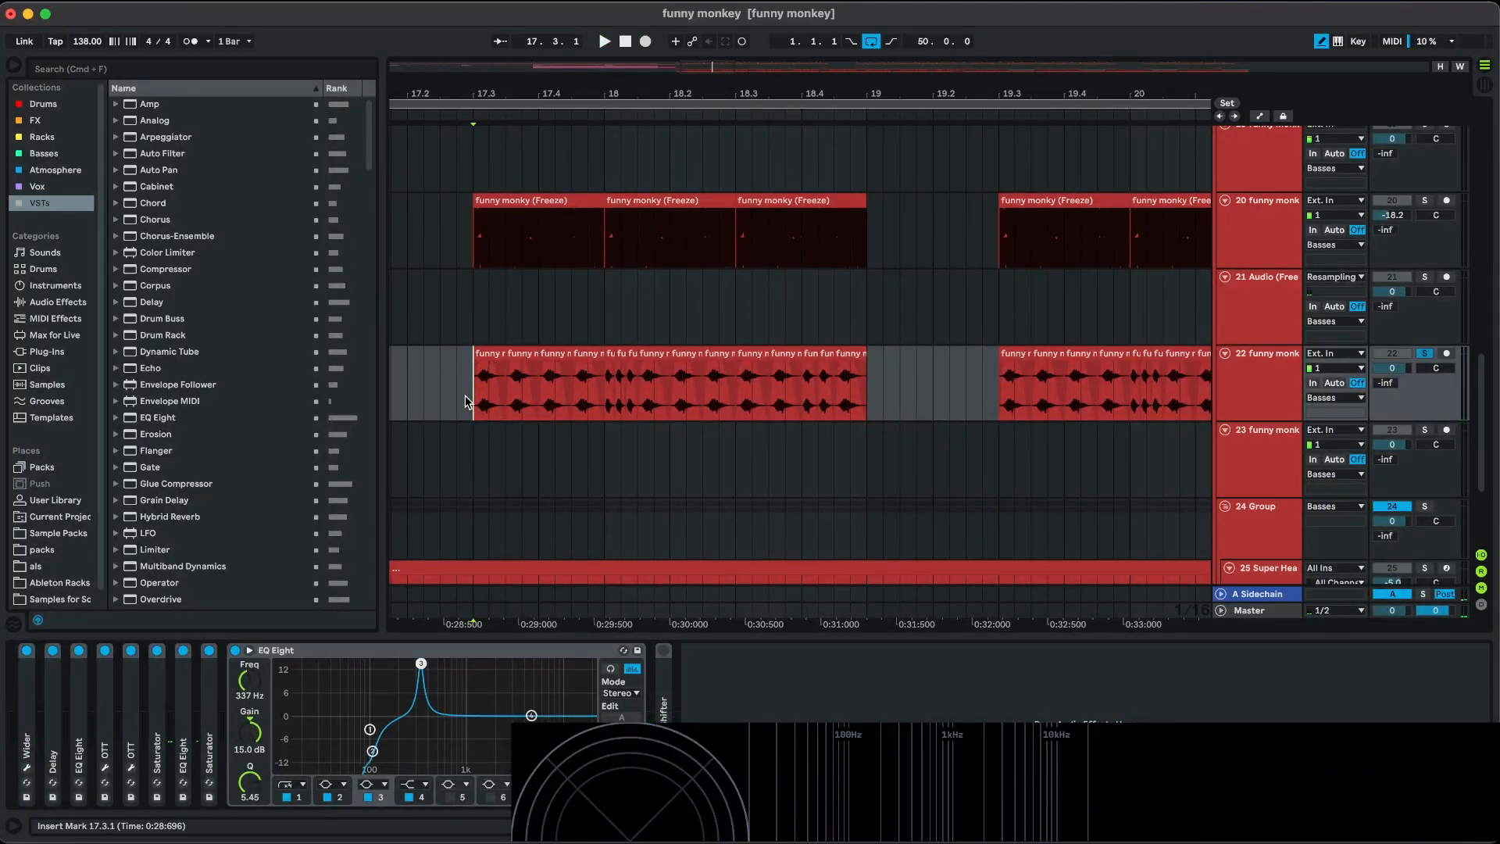
{"action": "key", "text": "space"}
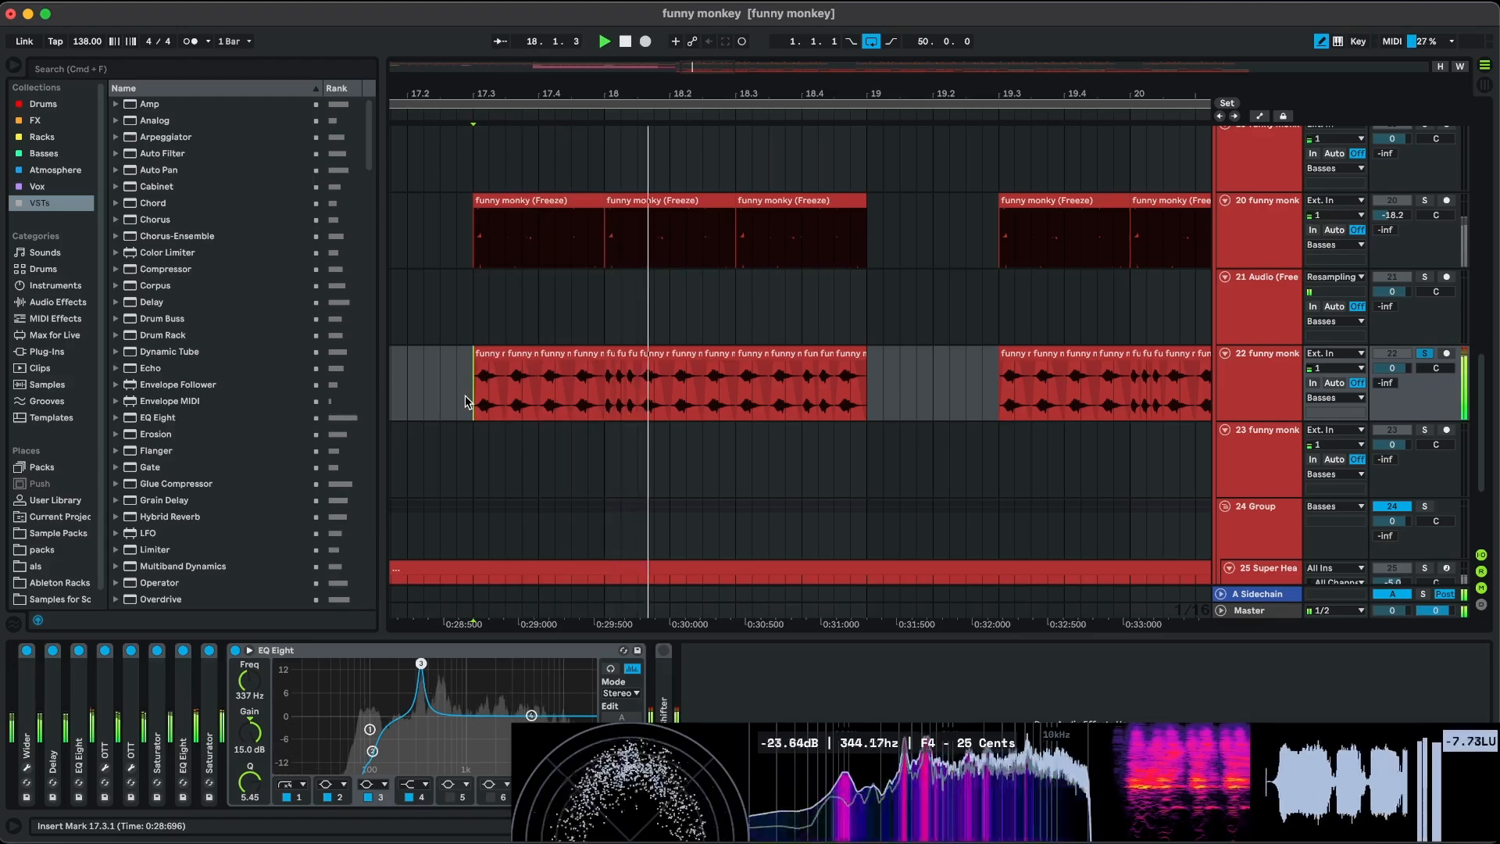
Examine the third EQ Eight's curve in the enlarged display during playback, then return to the normal view.
{"action": "left_click", "coordinate": [249, 651]}
{"action": "key", "text": "space"}
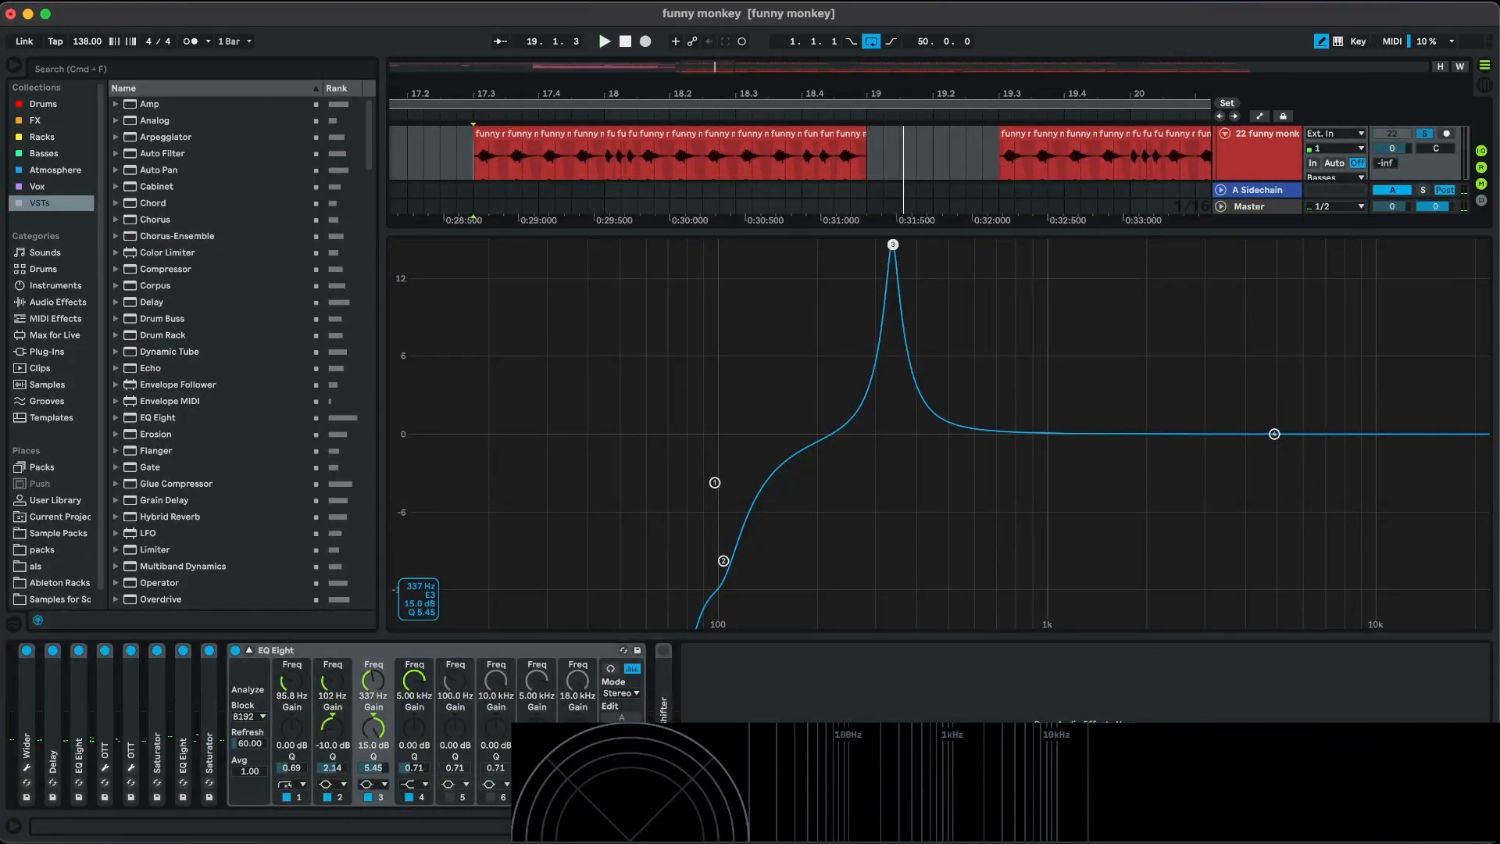
{"action": "key", "text": "Escape"}
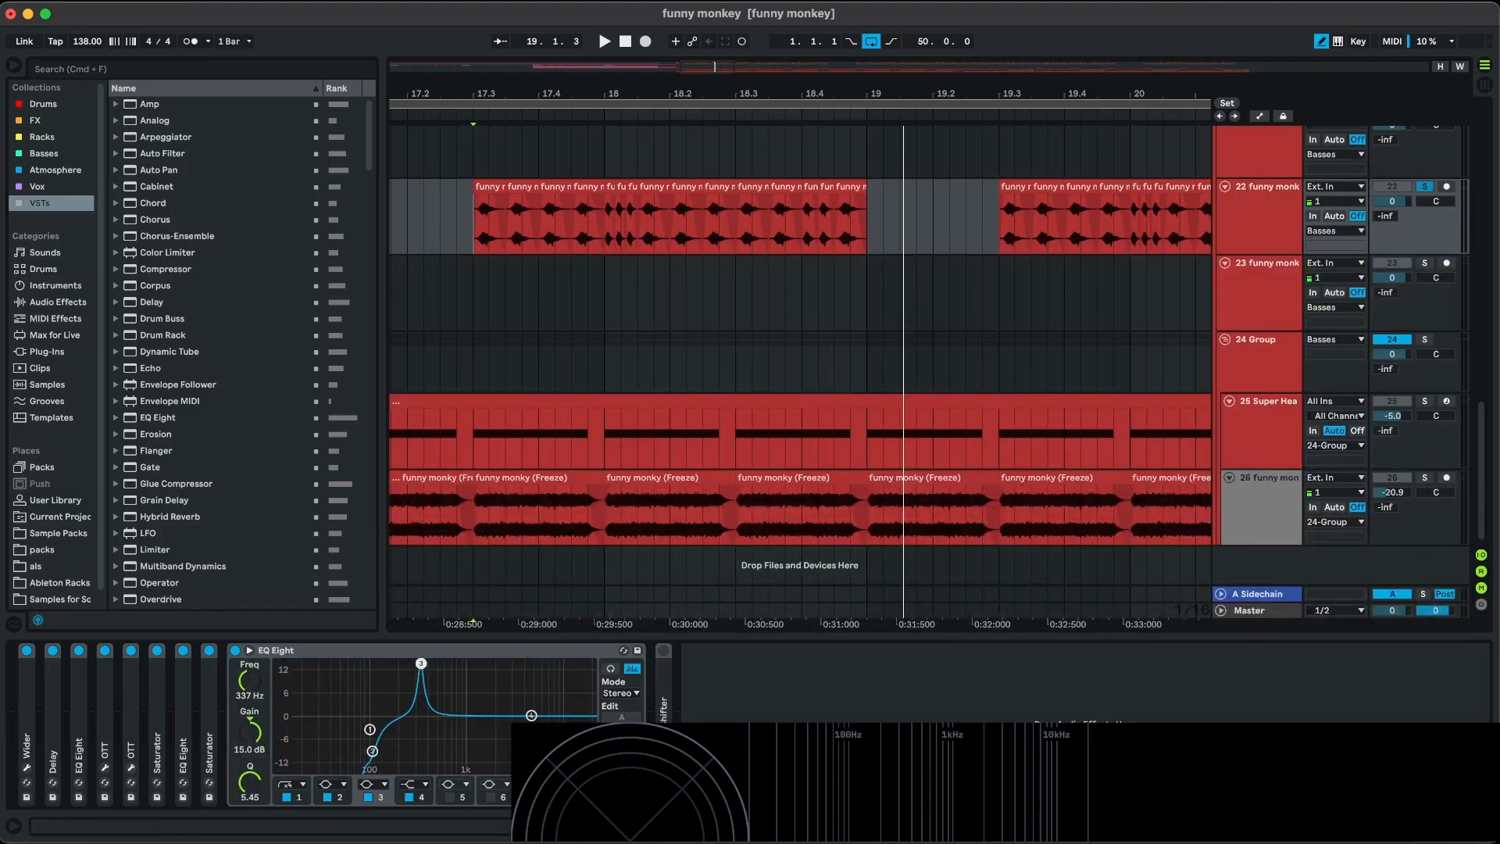
Unfold the Frequency Shifter and play the track 22 clips from 17.3 while it is still inactive.
{"action": "double_click", "coordinate": [664, 702]}
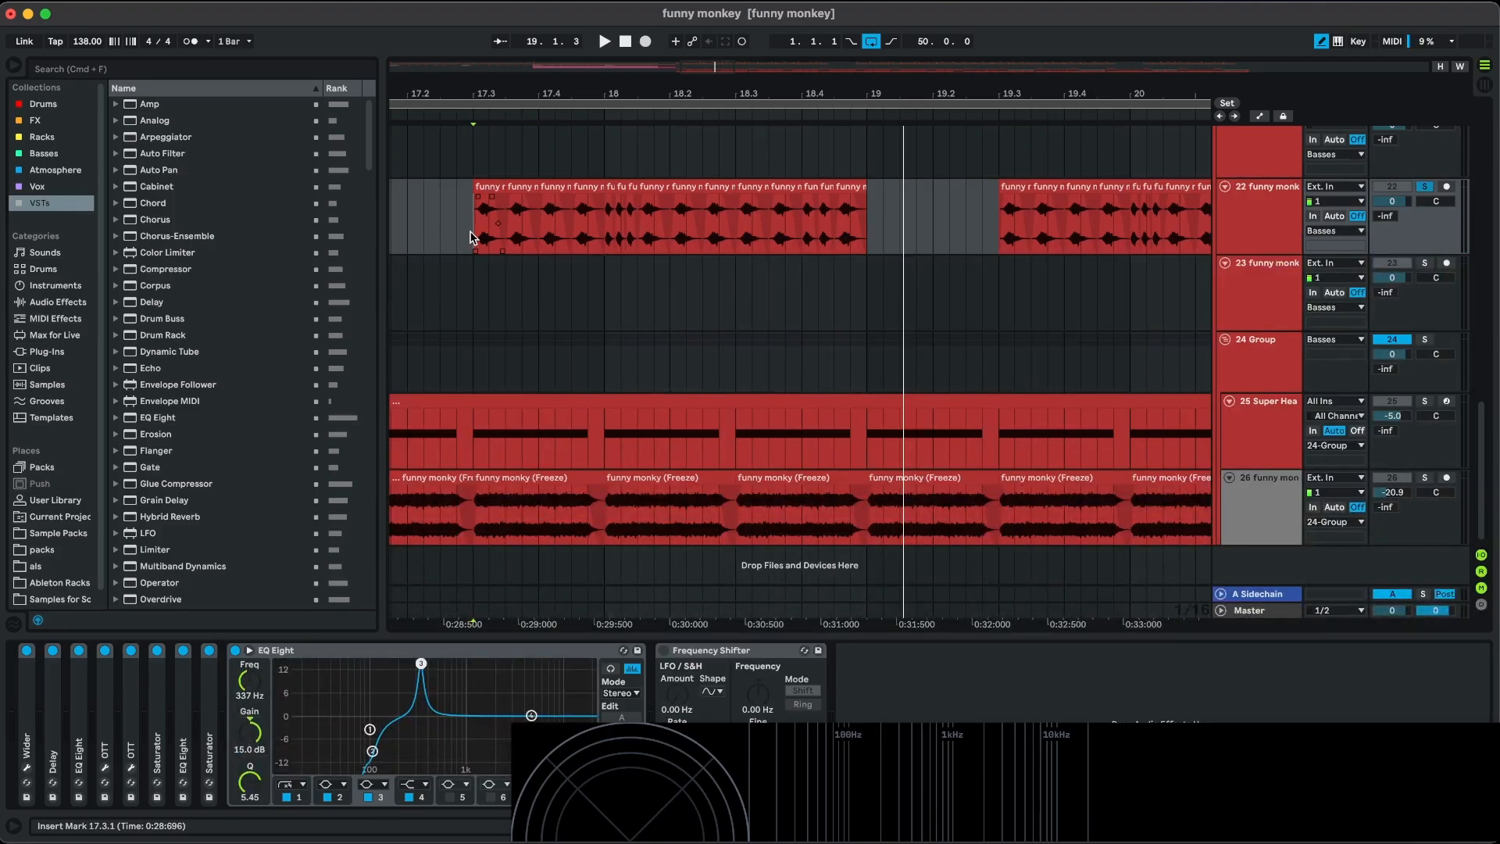
{"action": "scroll", "coordinate": [469, 243], "scroll_direction": "up", "scroll_amount": 3}
{"action": "key", "text": "space"}
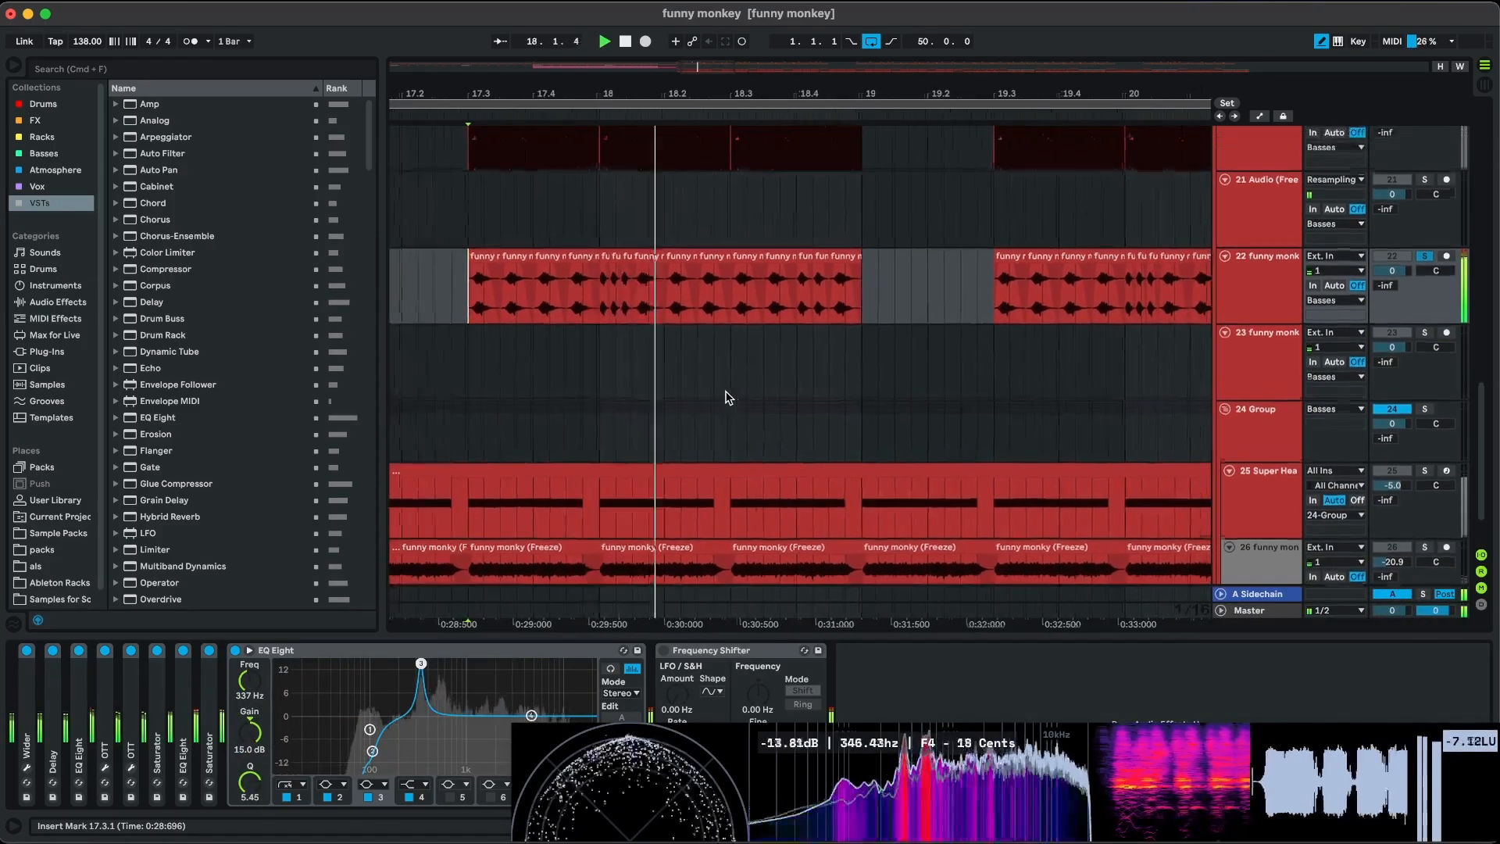
{"action": "key", "text": "space"}
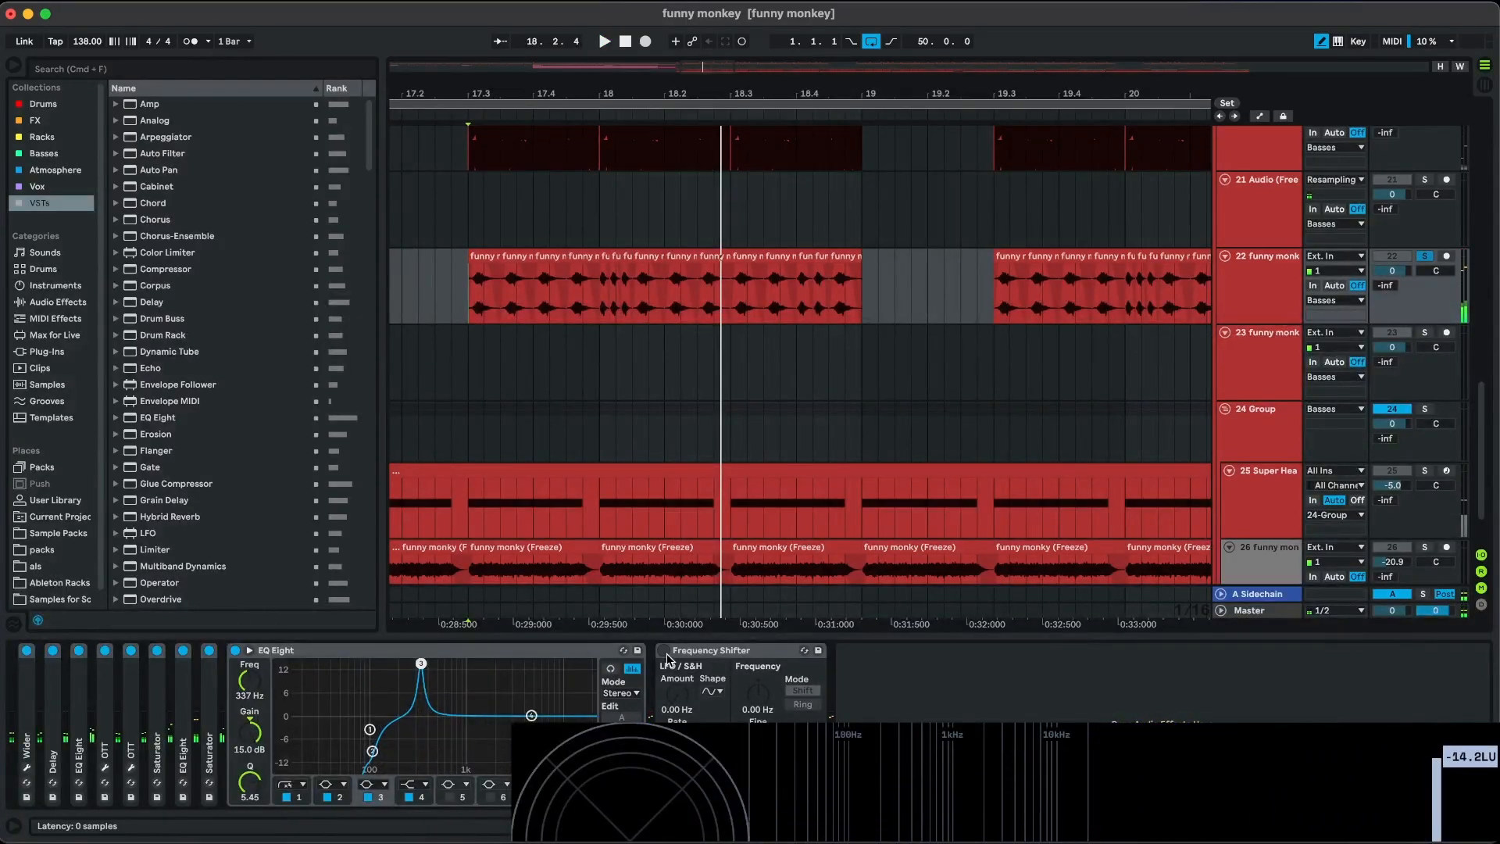
Activate the Frequency Shifter and play the track 22 clips from 17.3 while viewing its Fine automation.
{"action": "left_click", "coordinate": [663, 651]}
{"action": "double_click", "coordinate": [465, 652]}
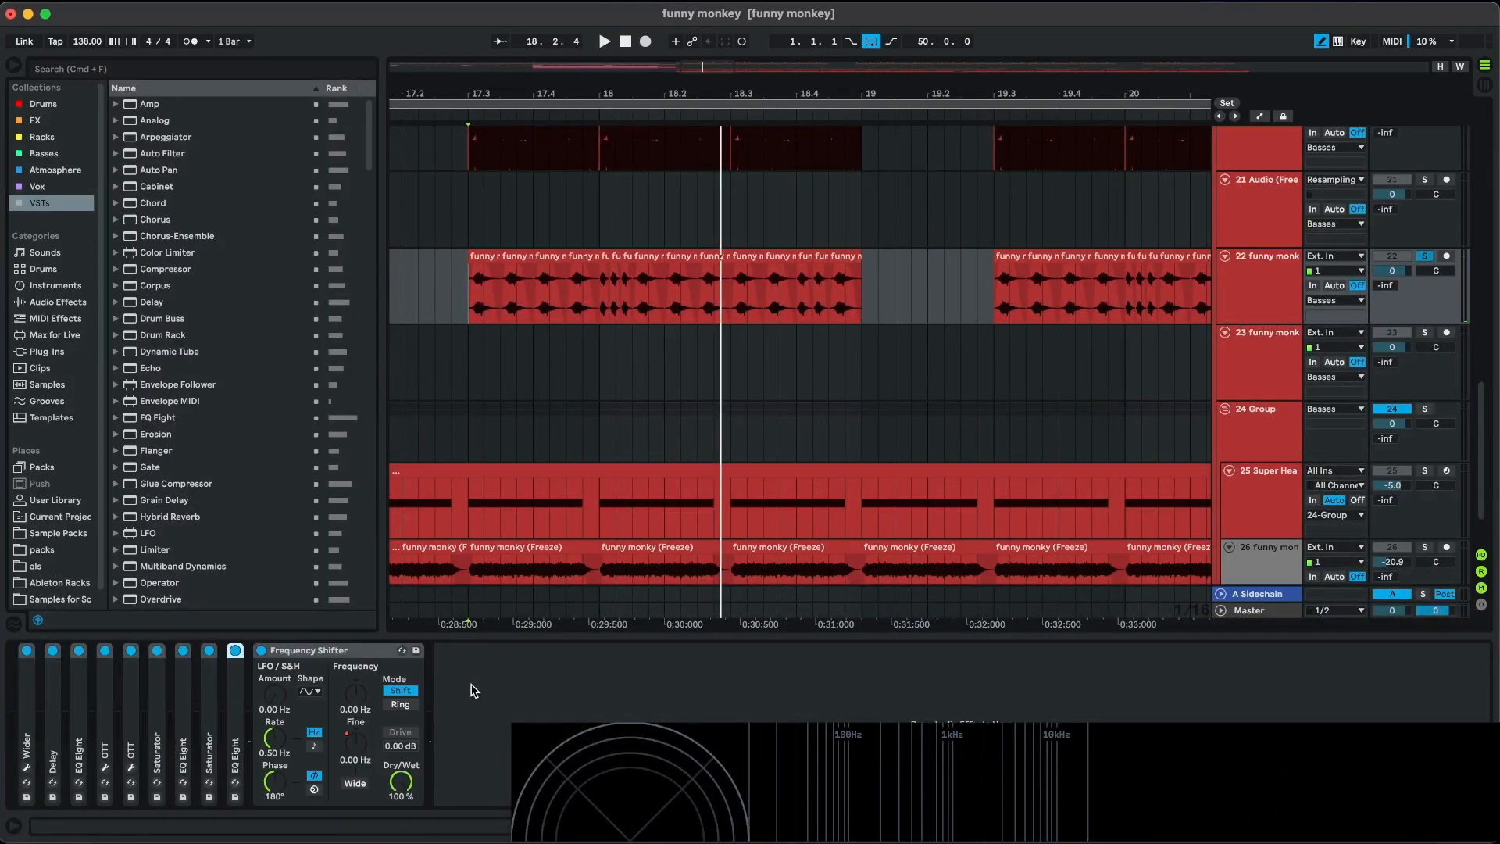
{"action": "key", "text": "a"}
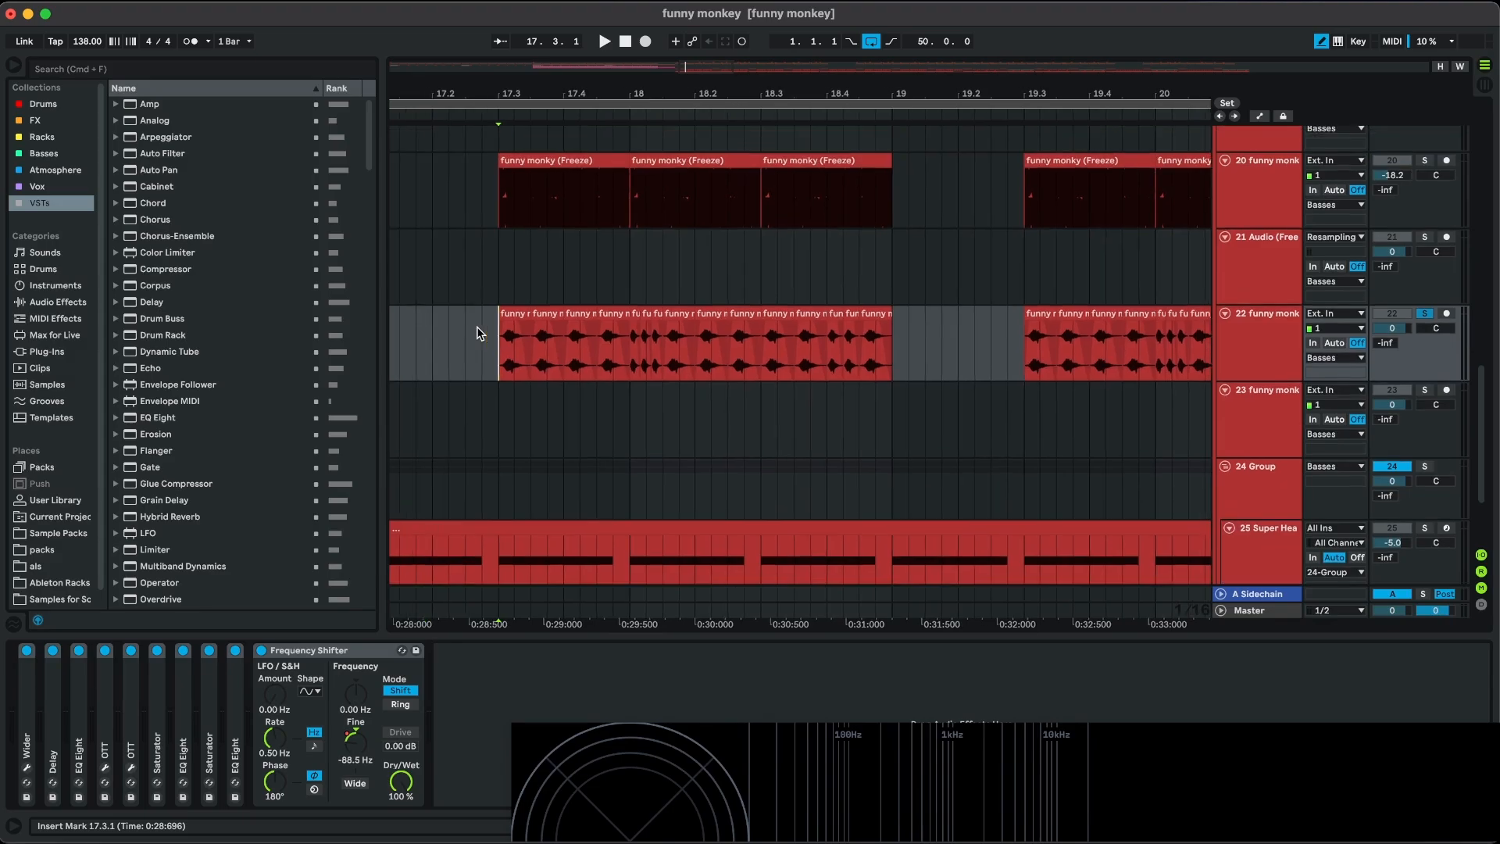
{"action": "key", "text": "space"}
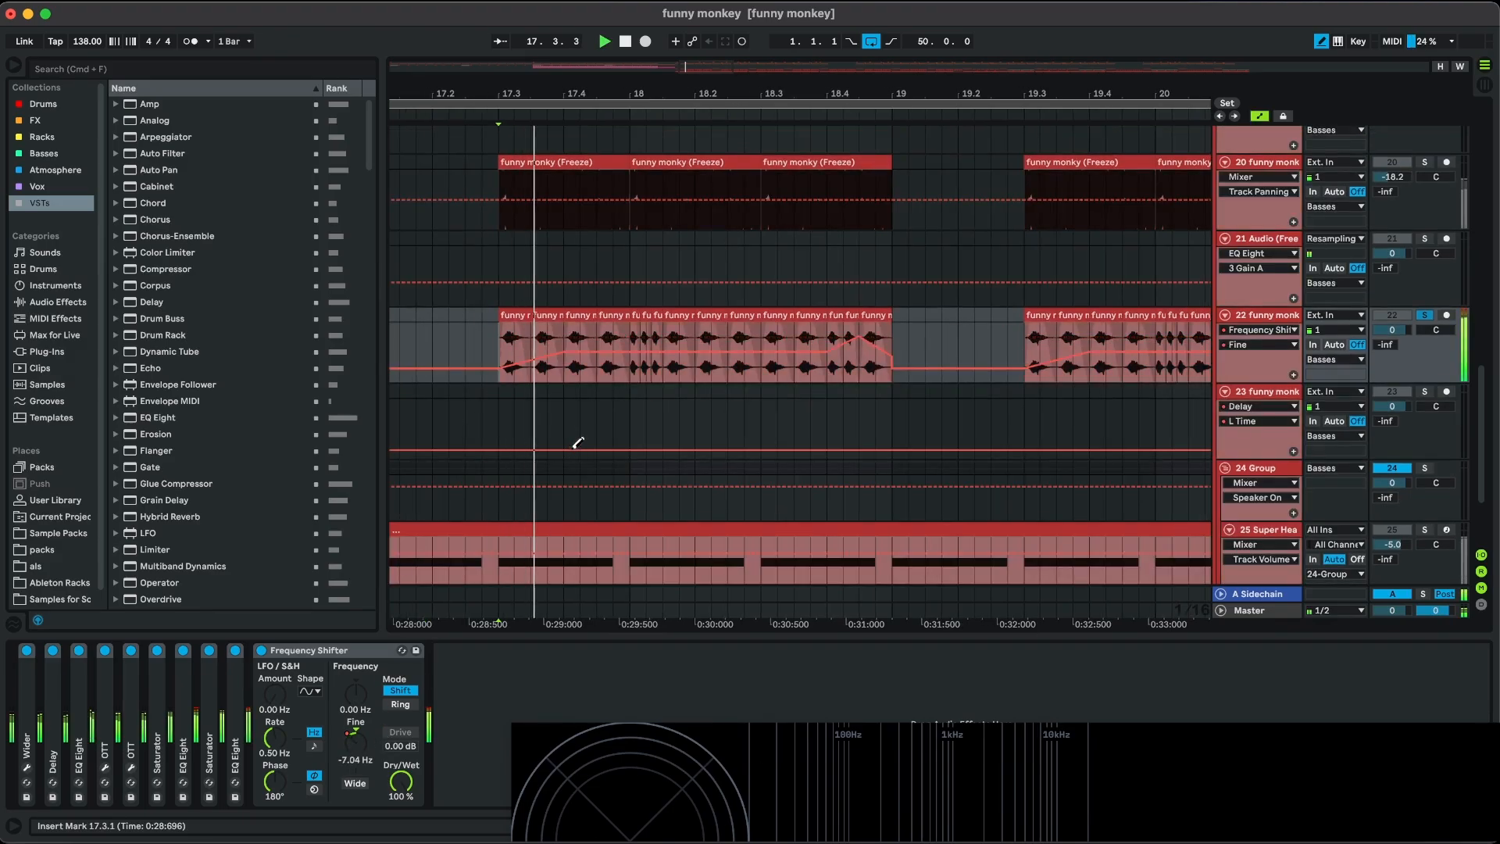
{"action": "key", "text": "b"}
{"action": "scroll", "coordinate": [680, 380], "scroll_direction": "right", "scroll_amount": 1}
{"action": "scroll", "coordinate": [683, 377], "scroll_direction": "left", "scroll_amount": 1}
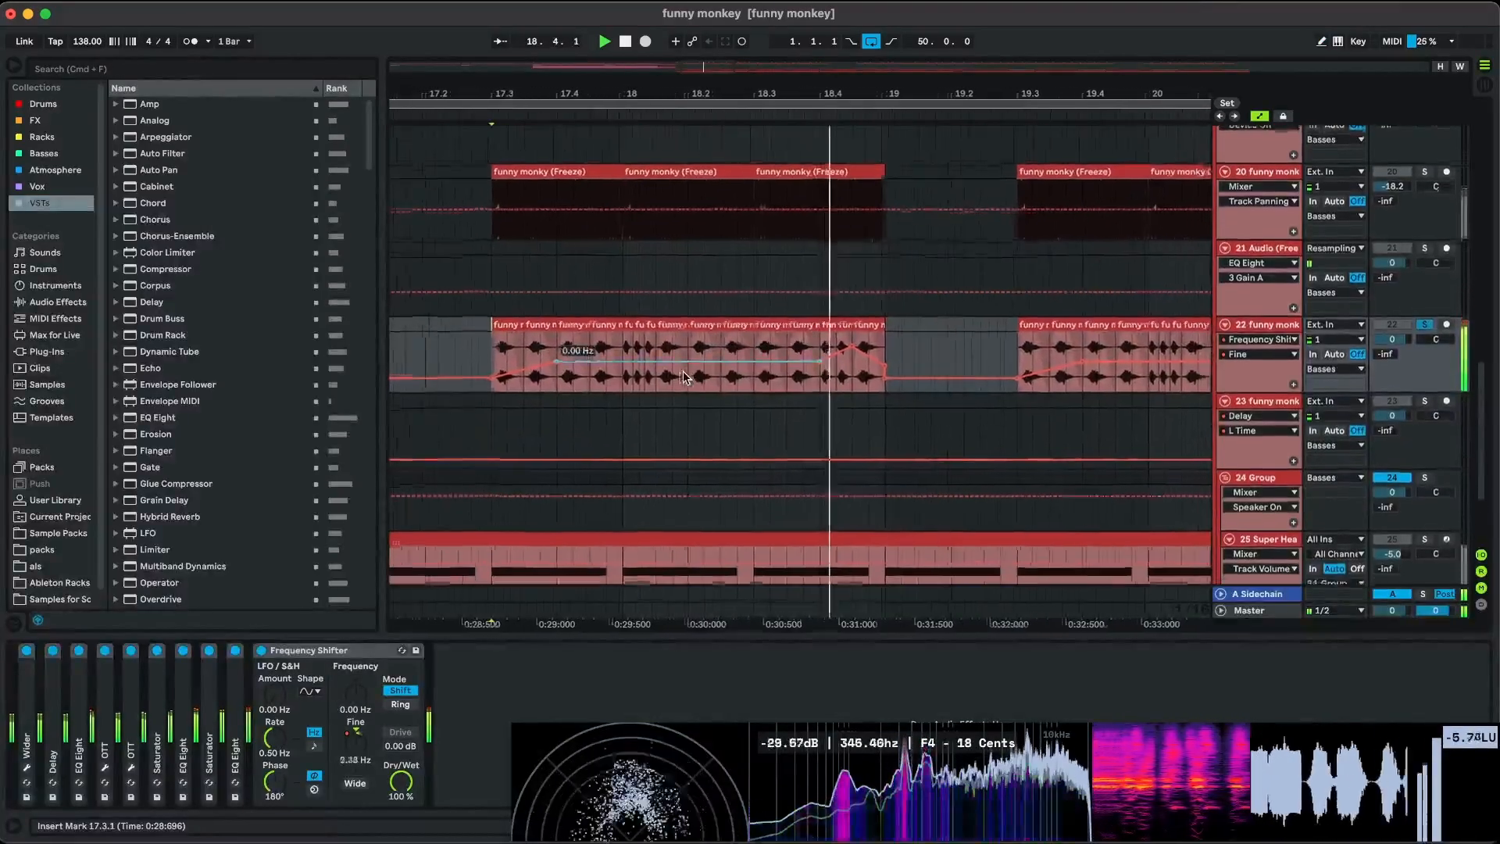
{"action": "key", "text": "space"}
Hide the automation lanes, fold the Frequency Shifter and play the track 22 clips from 19.3.
{"action": "scroll", "coordinate": [872, 370], "scroll_direction": "down", "scroll_amount": 3}
{"action": "key", "text": "a"}
{"action": "scroll", "coordinate": [869, 372], "scroll_direction": "right", "scroll_amount": 1}
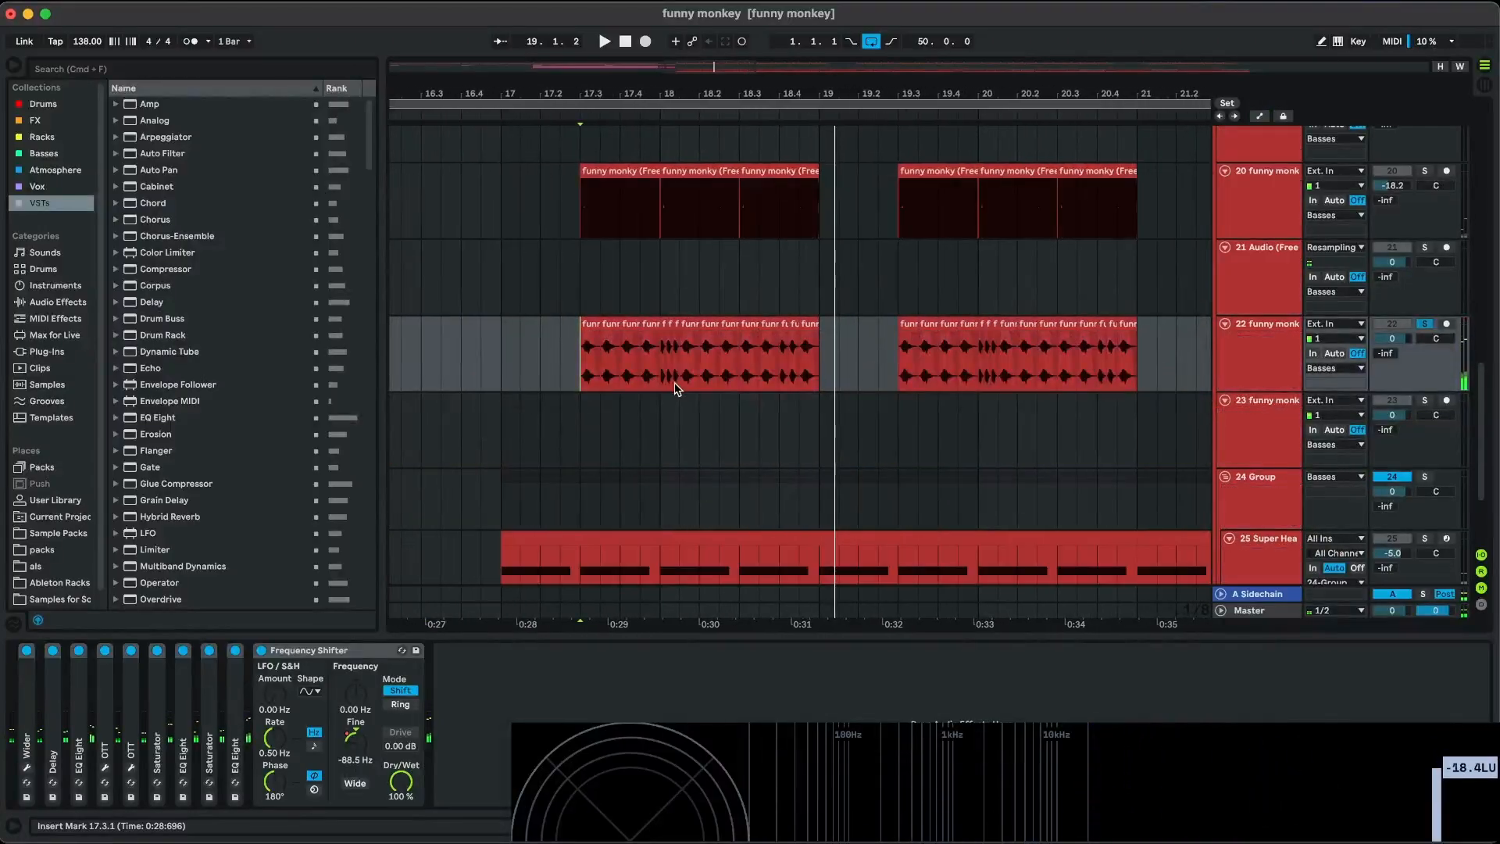
{"action": "double_click", "coordinate": [328, 651]}
{"action": "scroll", "coordinate": [637, 429], "scroll_direction": "down", "scroll_amount": 2}
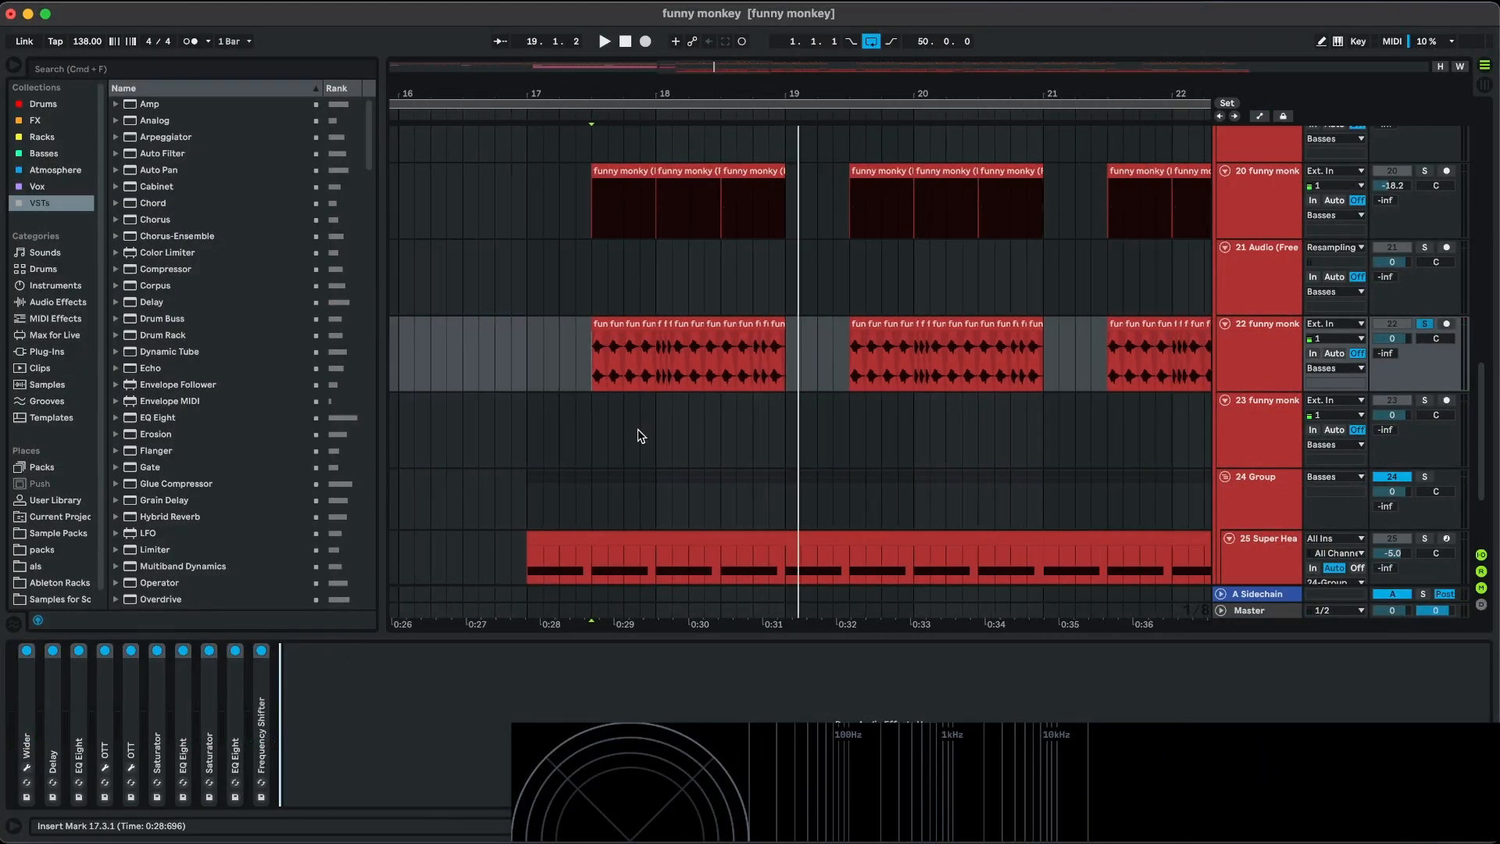
{"action": "left_click", "coordinate": [855, 372]}
{"action": "key", "text": "space"}
{"action": "scroll", "coordinate": [854, 372], "scroll_direction": "right", "scroll_amount": 2}
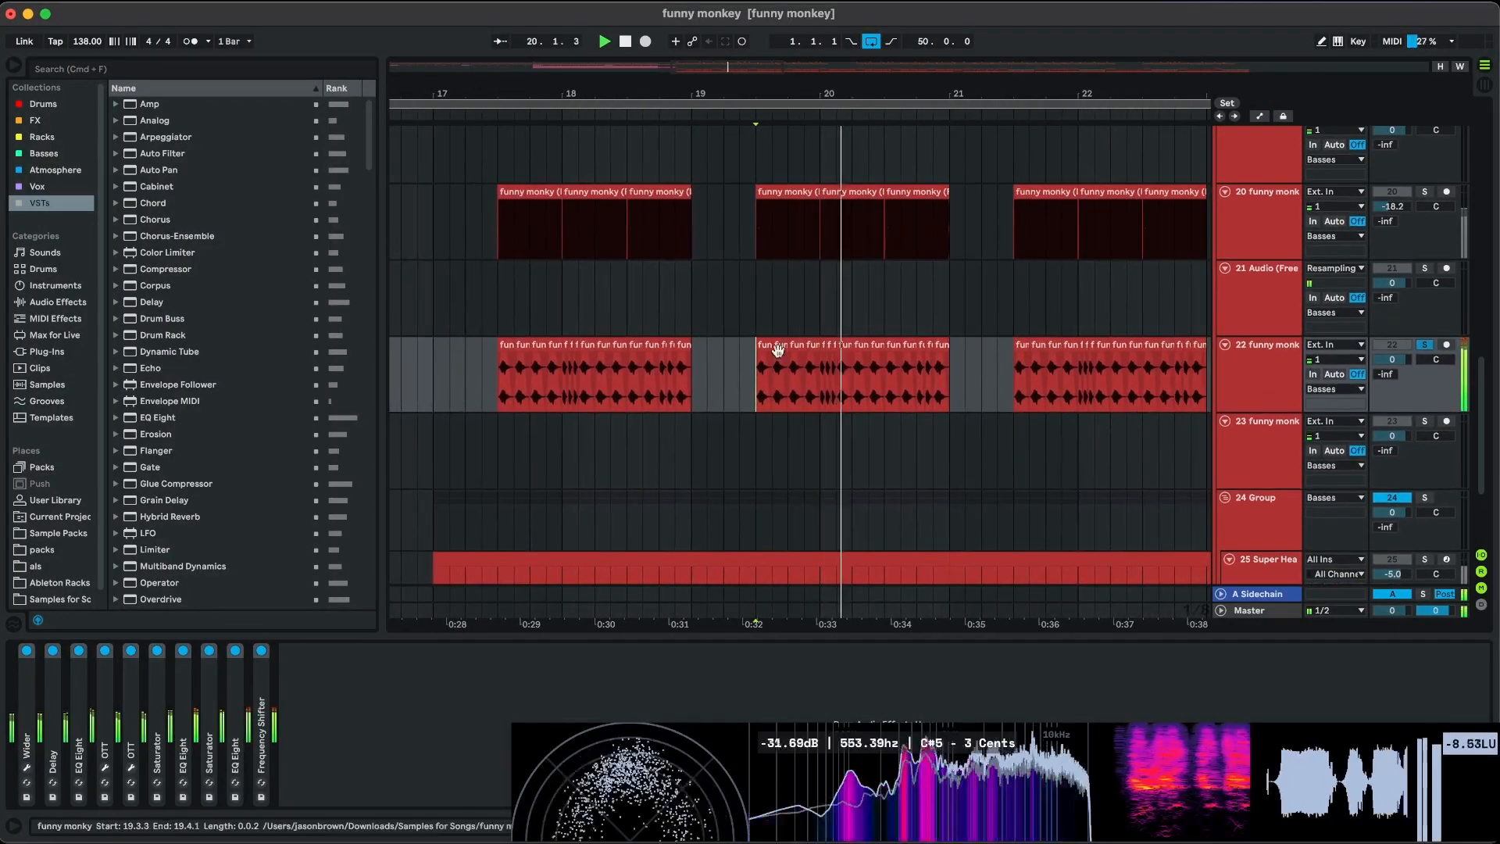
Replay the track 22 clips from 19.3 with the Frequency Shifter unfolded, then check the first clip's settings.
{"action": "double_click", "coordinate": [263, 732]}
{"action": "key", "text": "space"}
{"action": "key", "text": "space"}
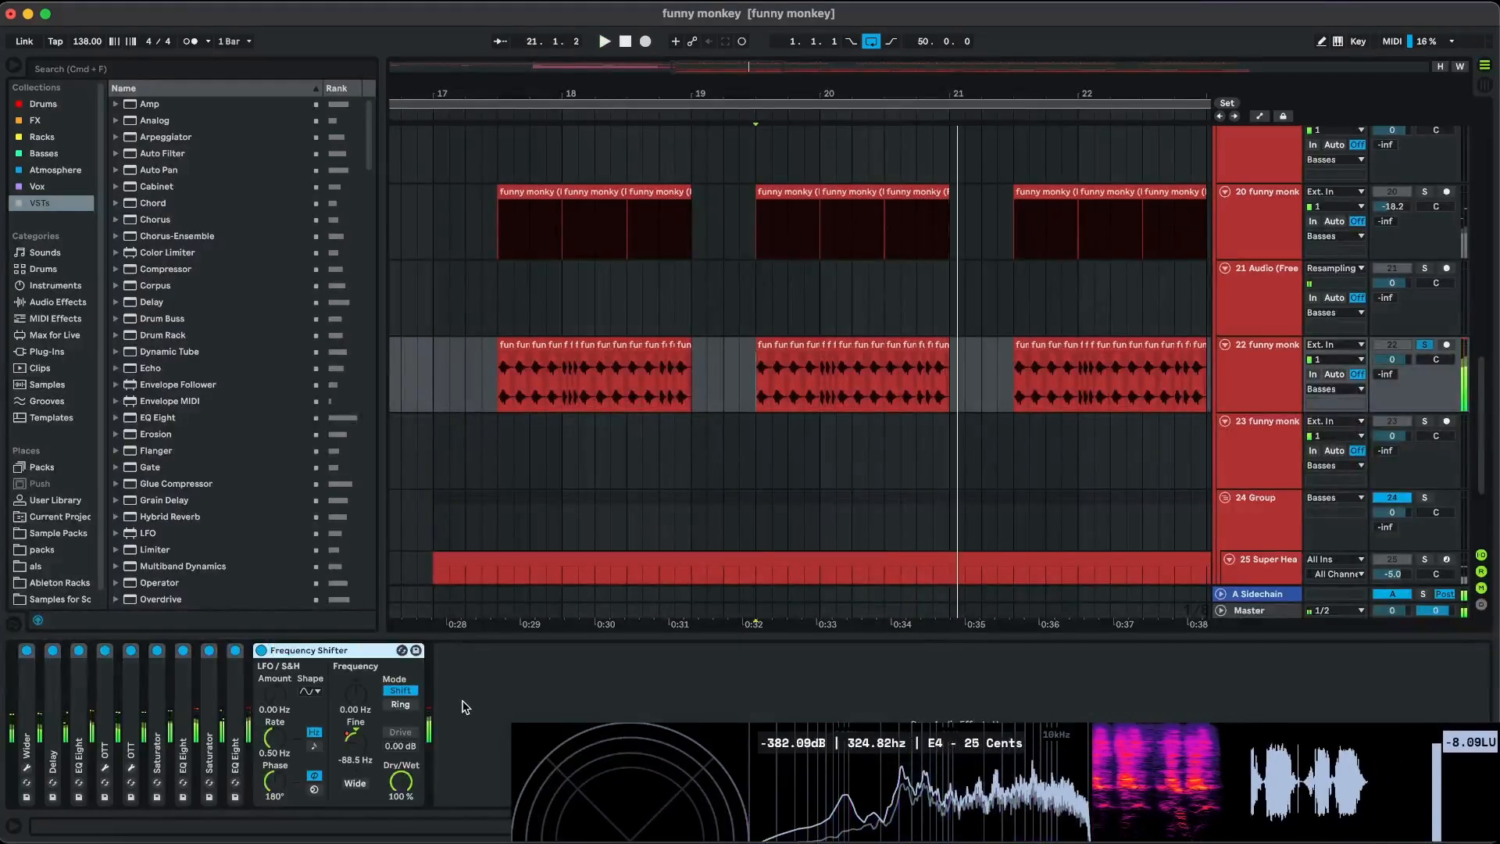
{"action": "key", "text": "space"}
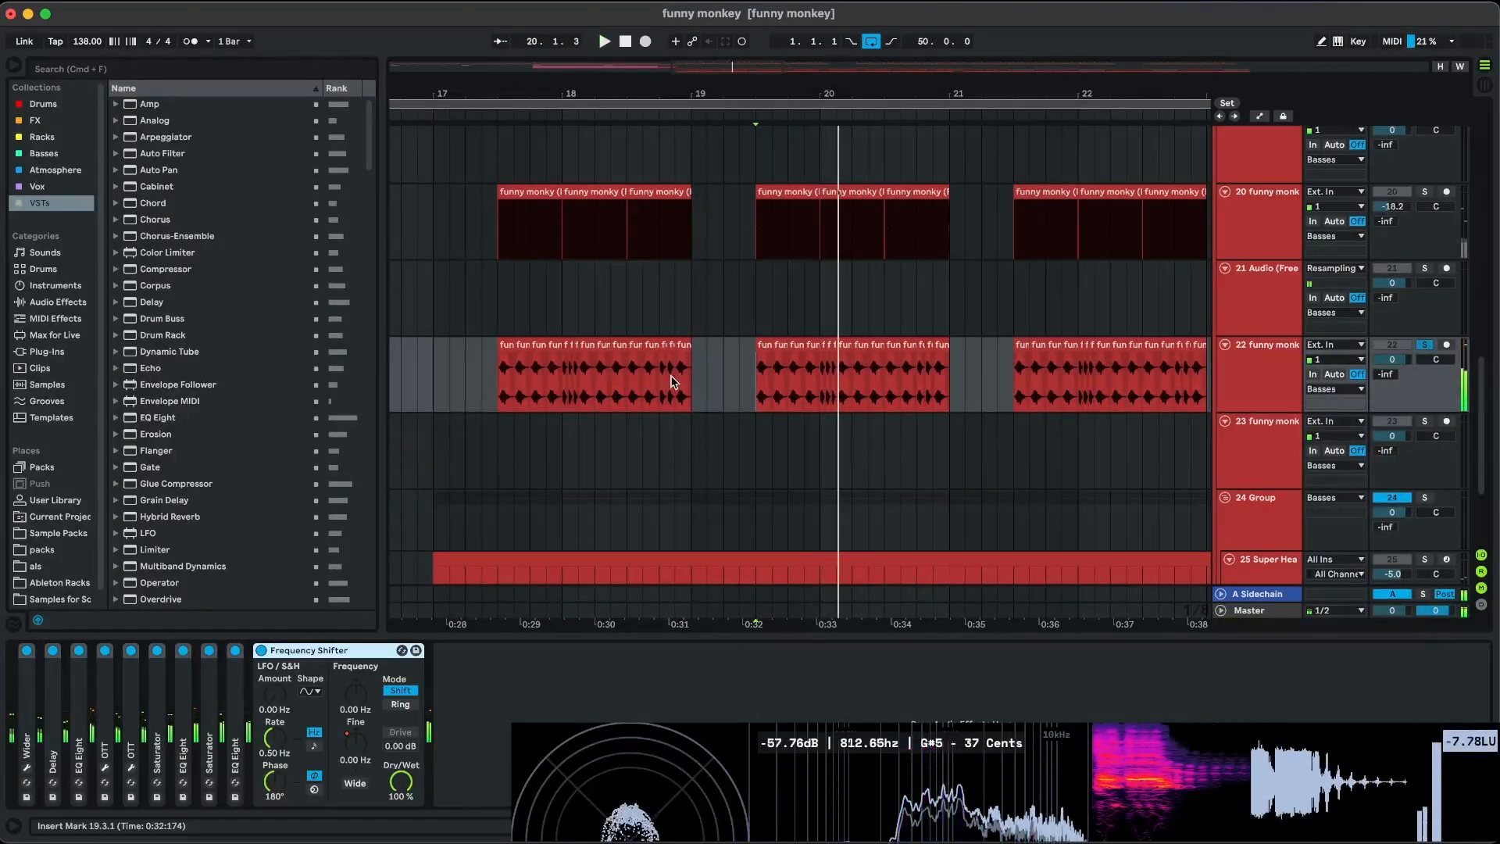
{"action": "double_click", "coordinate": [764, 345]}
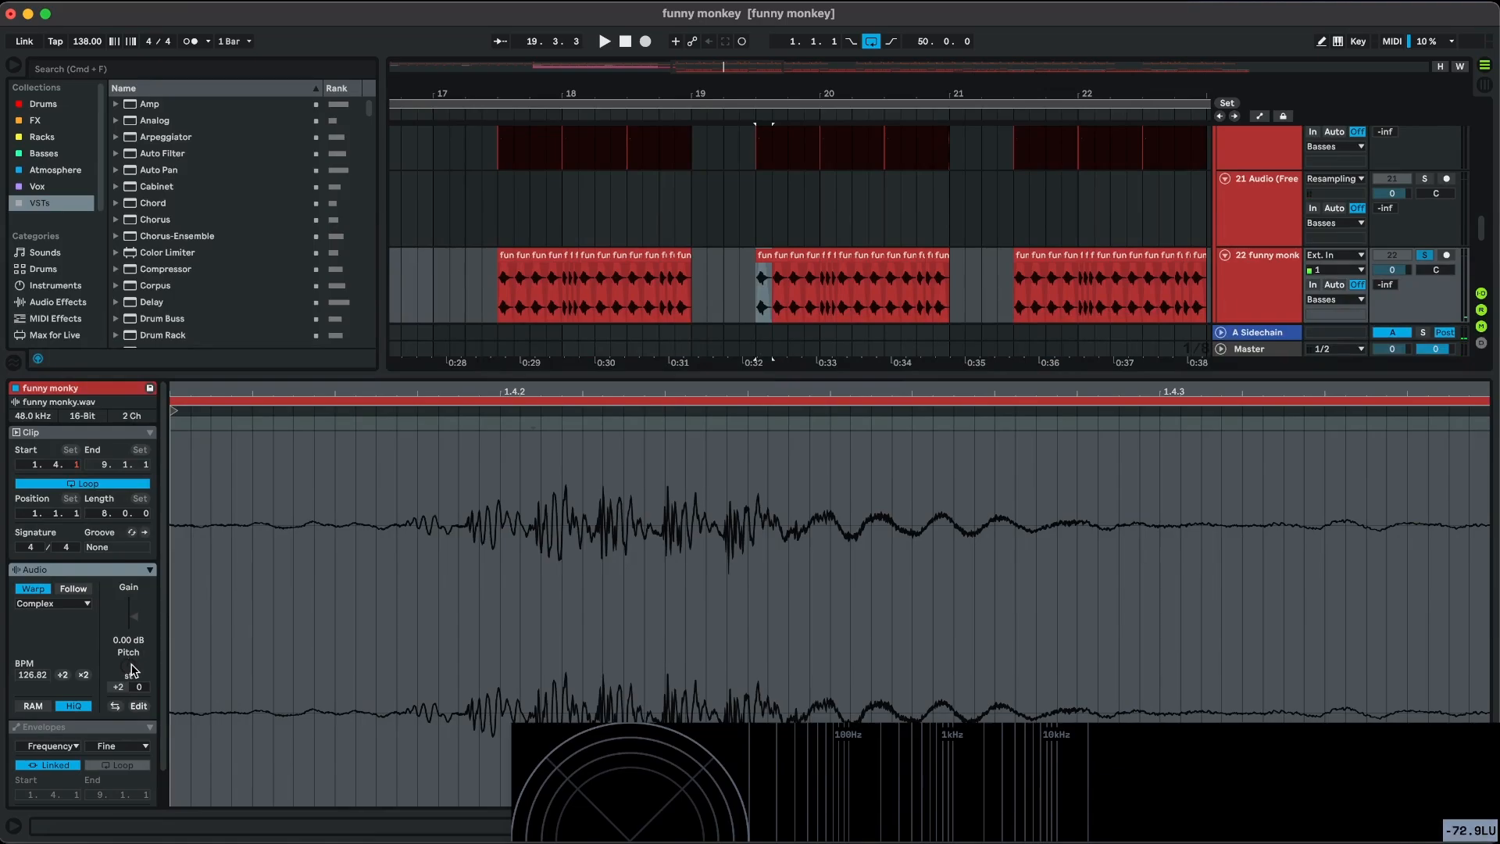
{"action": "key", "text": "shift+Tab"}
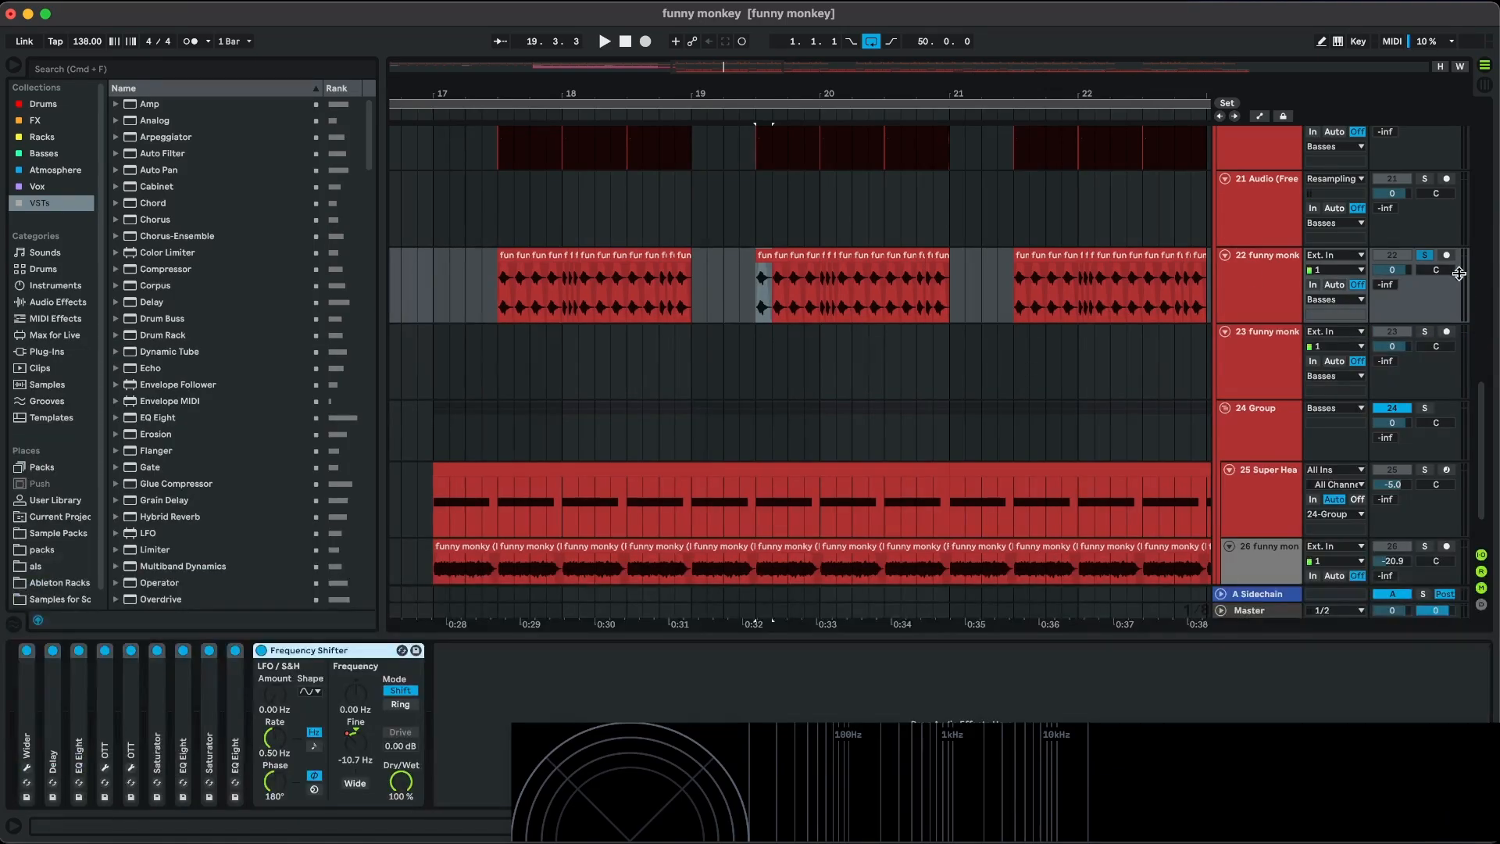
Deactivate the entire device chain on track 22 and play the dry clips from 17.3 and 19.3.
{"action": "double_click", "coordinate": [317, 651]}
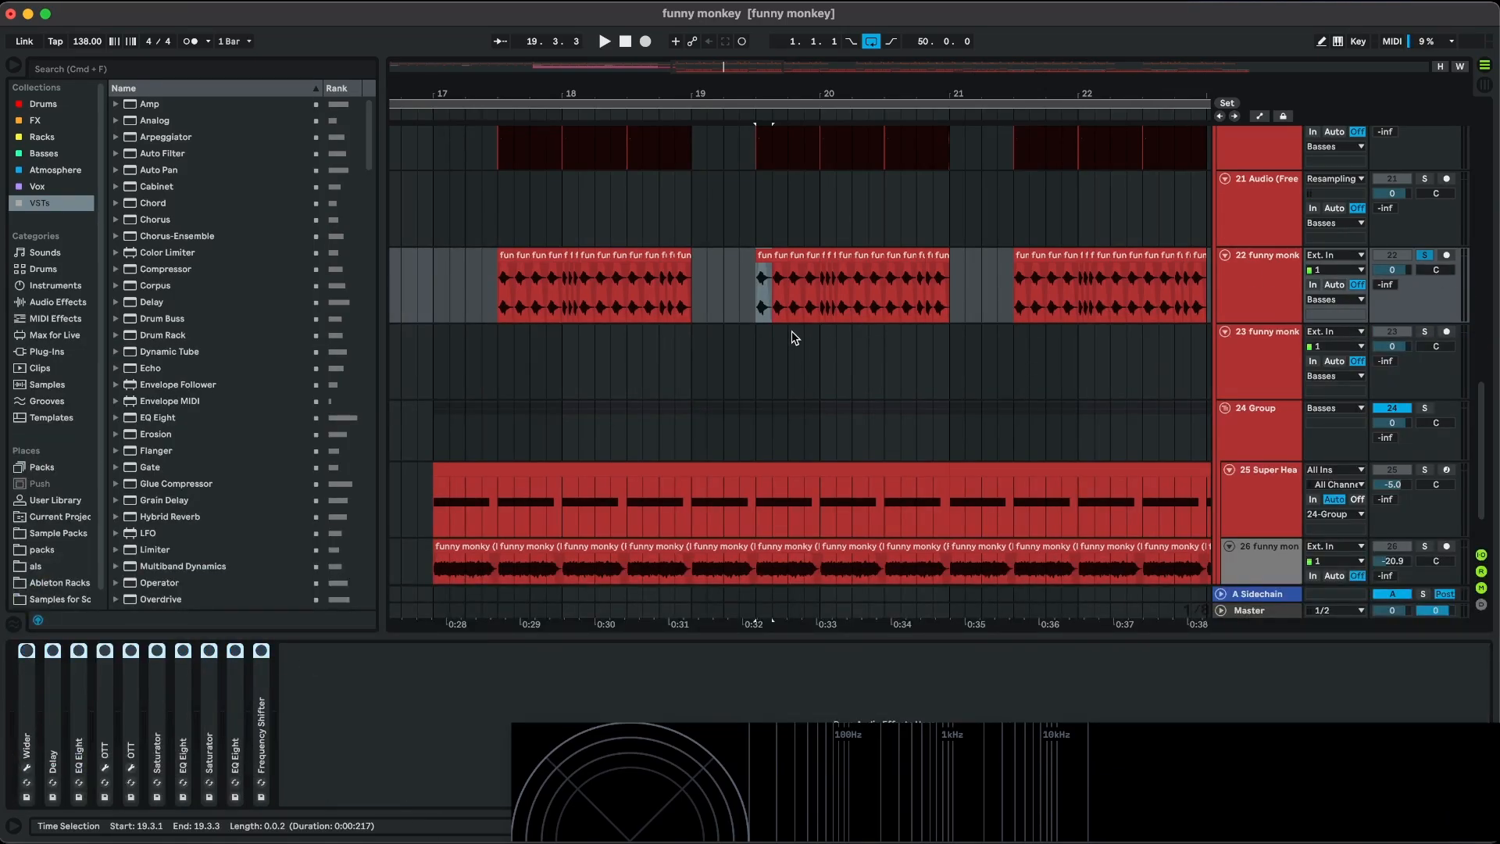
{"action": "left_click", "coordinate": [499, 295]}
{"action": "key", "text": "space"}
{"action": "left_click", "coordinate": [757, 297]}
{"action": "key", "text": "space"}
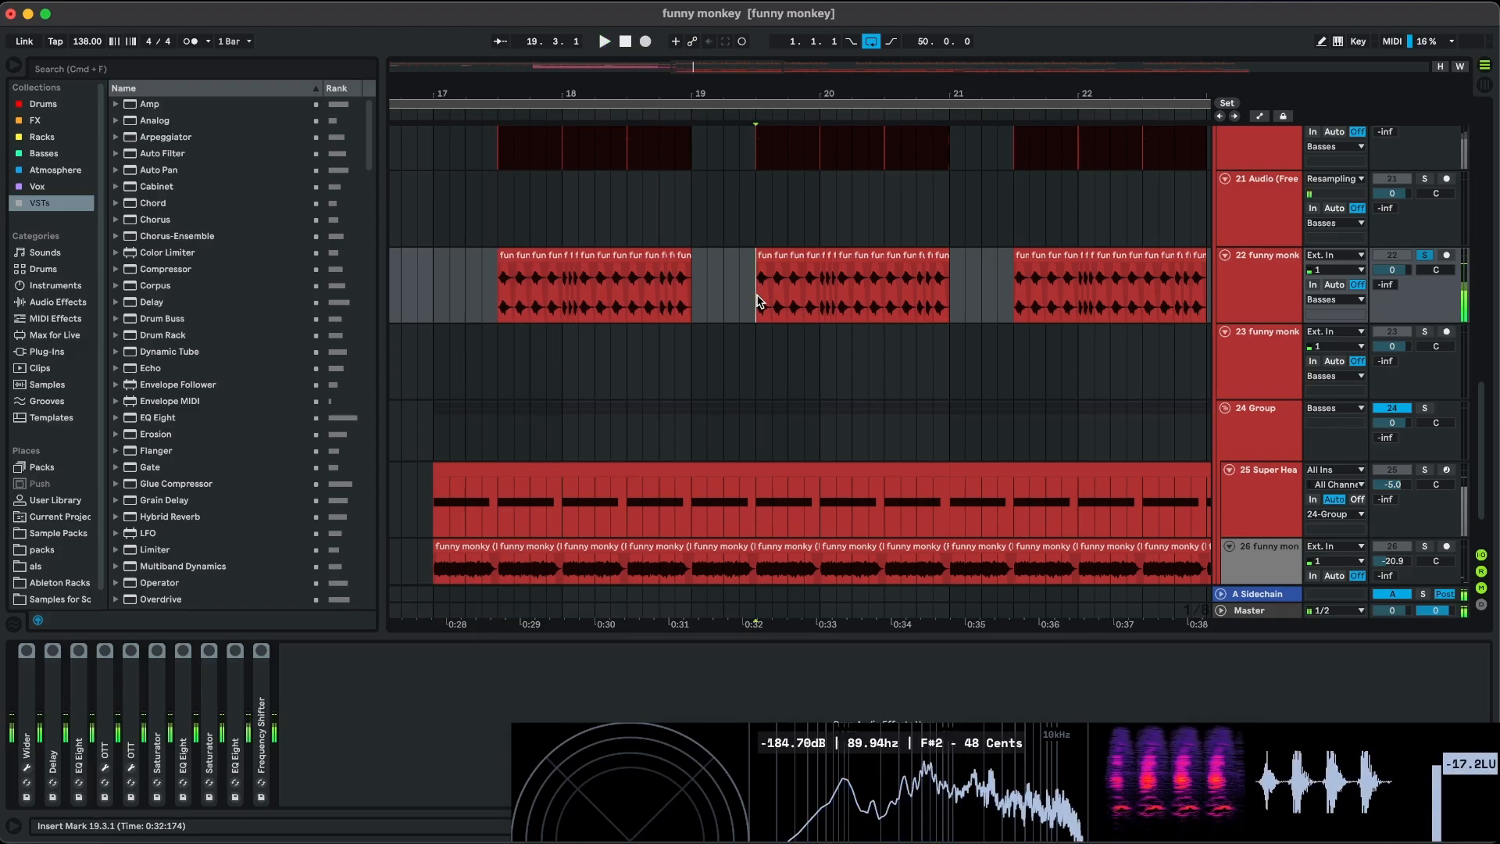
{"action": "key", "text": "space"}
{"action": "scroll", "coordinate": [757, 296], "scroll_direction": "up", "scroll_amount": 1}
{"action": "scroll", "coordinate": [758, 296], "scroll_direction": "right", "scroll_amount": 1}
{"action": "key", "text": "space"}
Reactivate all devices on track 22 and set the playback start back to 17.3.
{"action": "left_click", "coordinate": [262, 651]}
{"action": "left_click", "coordinate": [306, 685]}
{"action": "scroll", "coordinate": [516, 383], "scroll_direction": "down", "scroll_amount": 2}
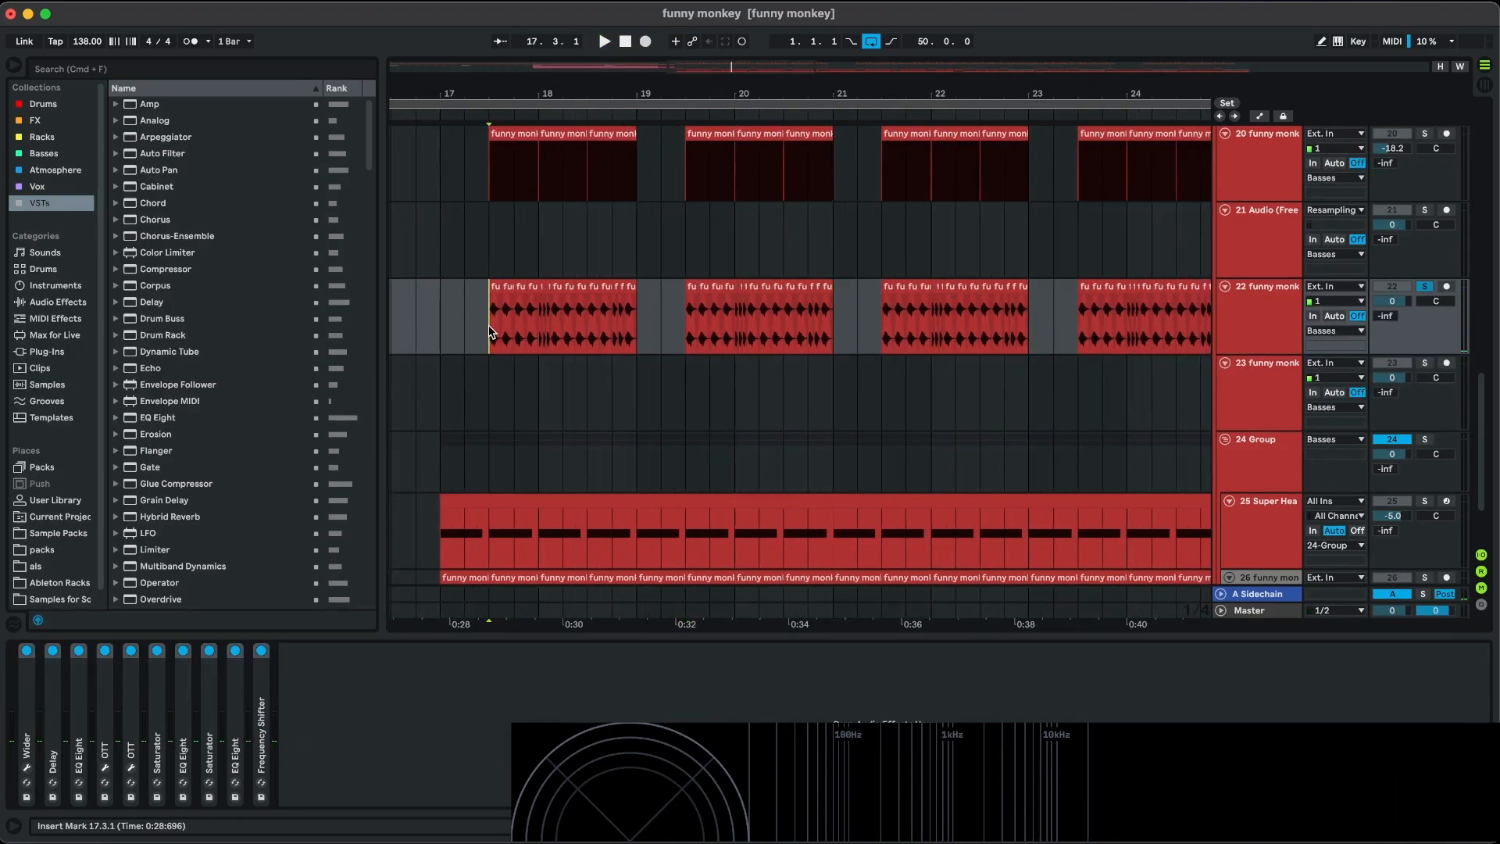
Find the evenly chopped clip group at 25.3 on track 22 and play it through the full device chain.
{"action": "scroll", "coordinate": [491, 332], "scroll_direction": "down", "scroll_amount": 3}
{"action": "scroll", "coordinate": [491, 332], "scroll_direction": "right", "scroll_amount": 5}
{"action": "scroll", "coordinate": [492, 332], "scroll_direction": "up", "scroll_amount": 2}
{"action": "scroll", "coordinate": [569, 339], "scroll_direction": "left", "scroll_amount": 5}
{"action": "scroll", "coordinate": [569, 339], "scroll_direction": "up", "scroll_amount": 1}
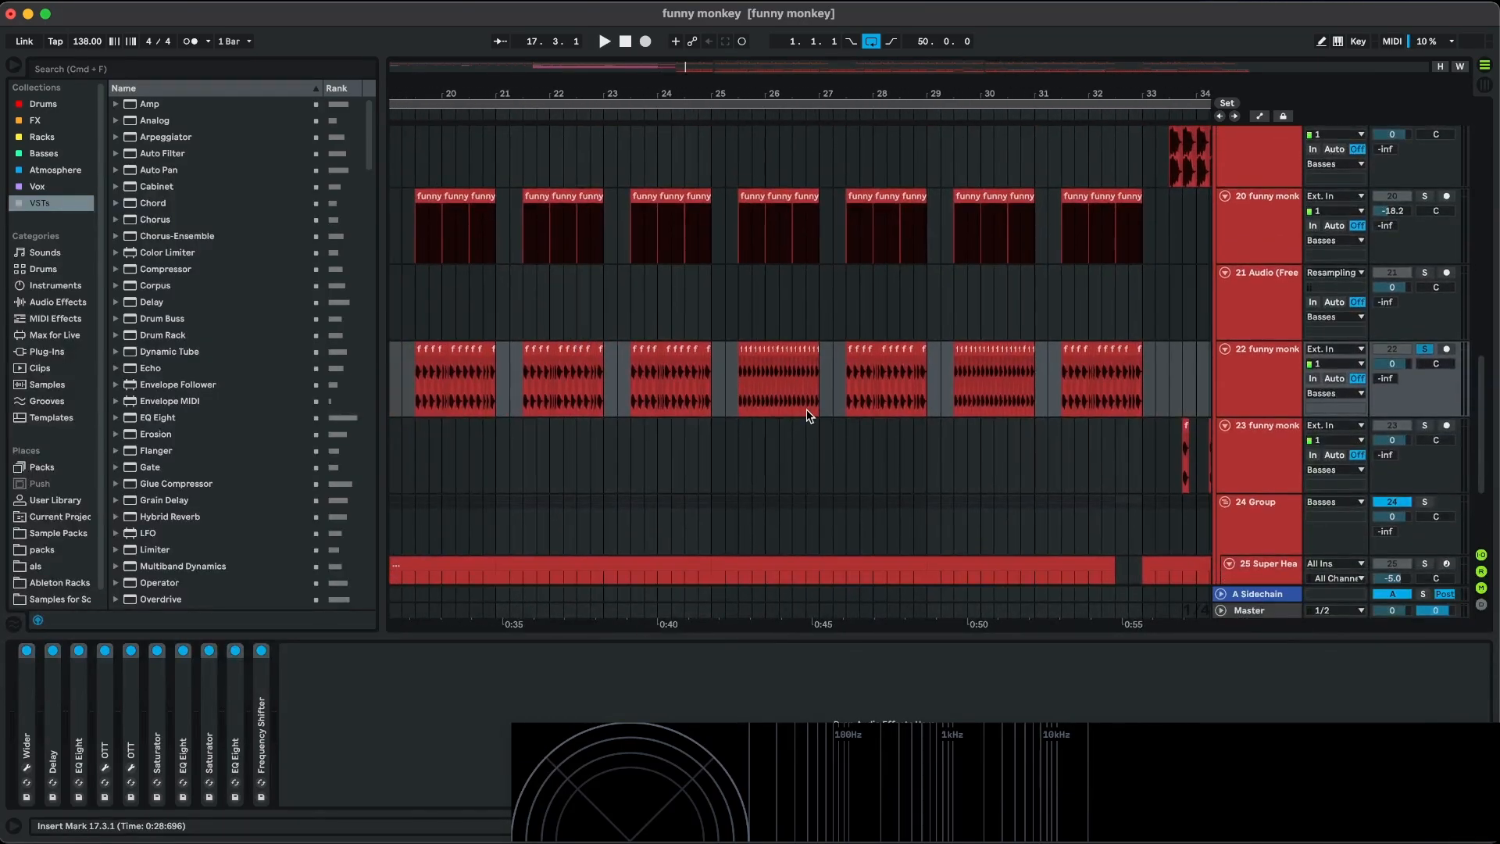
{"action": "scroll", "coordinate": [808, 414], "scroll_direction": "up", "scroll_amount": 3}
{"action": "scroll", "coordinate": [676, 399], "scroll_direction": "up", "scroll_amount": 2}
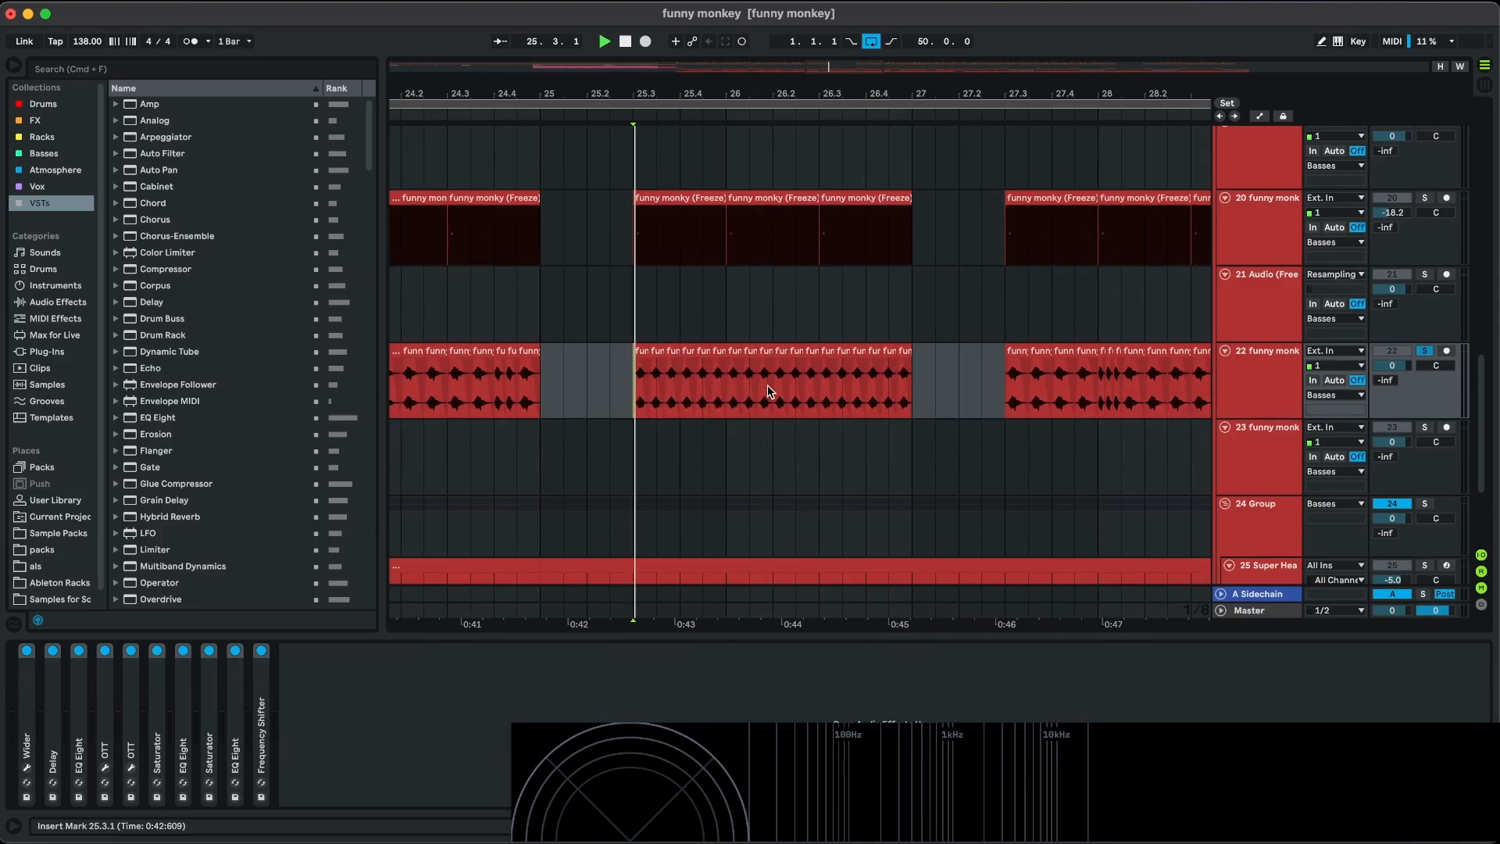
{"action": "key", "text": "space"}
{"action": "scroll", "coordinate": [850, 387], "scroll_direction": "up", "scroll_amount": 2}
{"action": "scroll", "coordinate": [850, 386], "scroll_direction": "up", "scroll_amount": 1}
{"action": "key", "text": "space"}
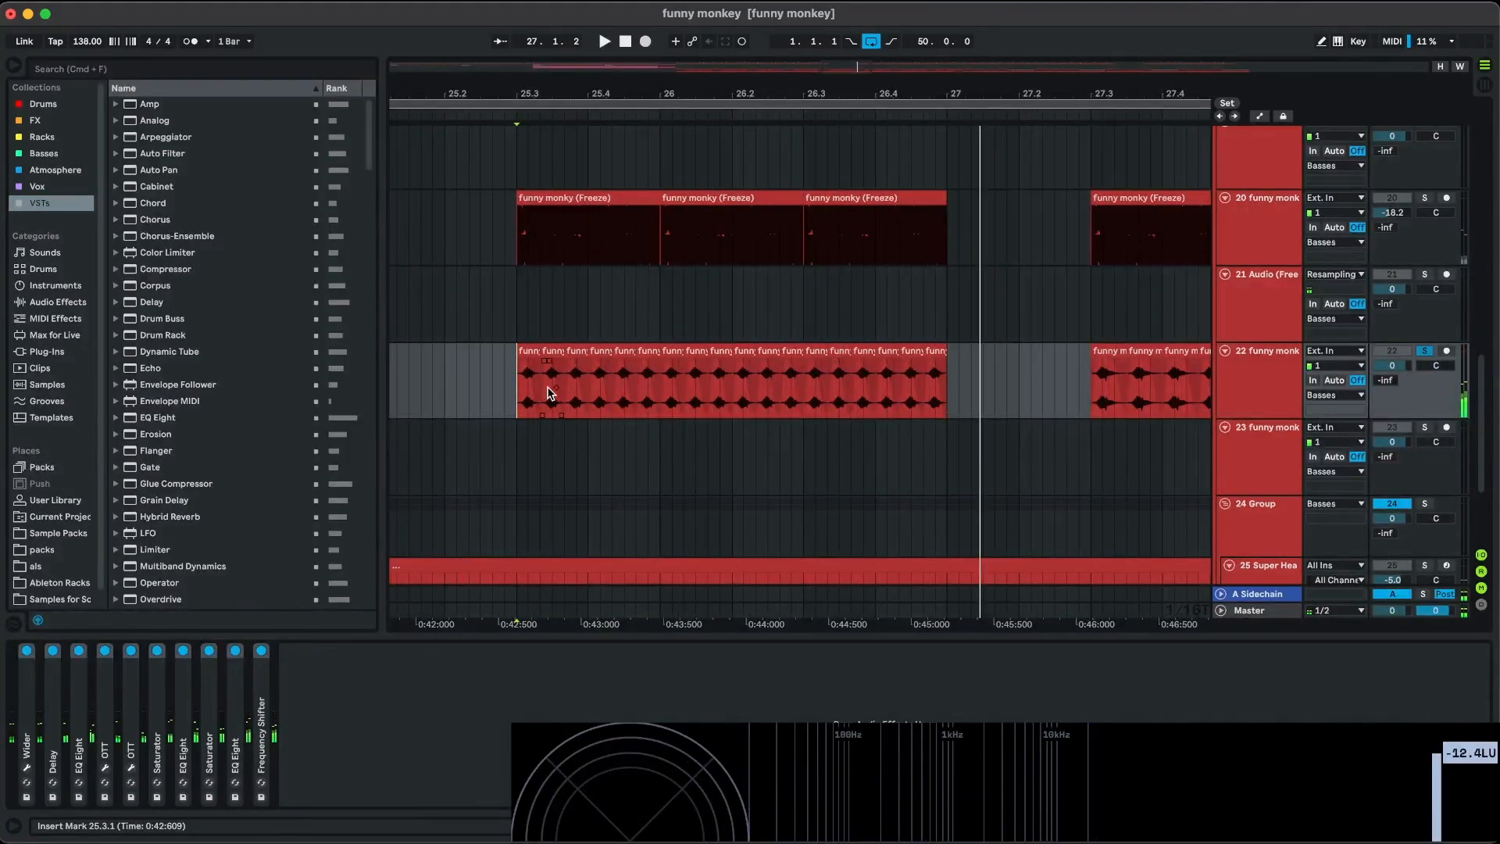
Deactivate all track 22 devices and play the dry clips from 25.3.
{"action": "scroll", "coordinate": [557, 393], "scroll_direction": "up", "scroll_amount": 2}
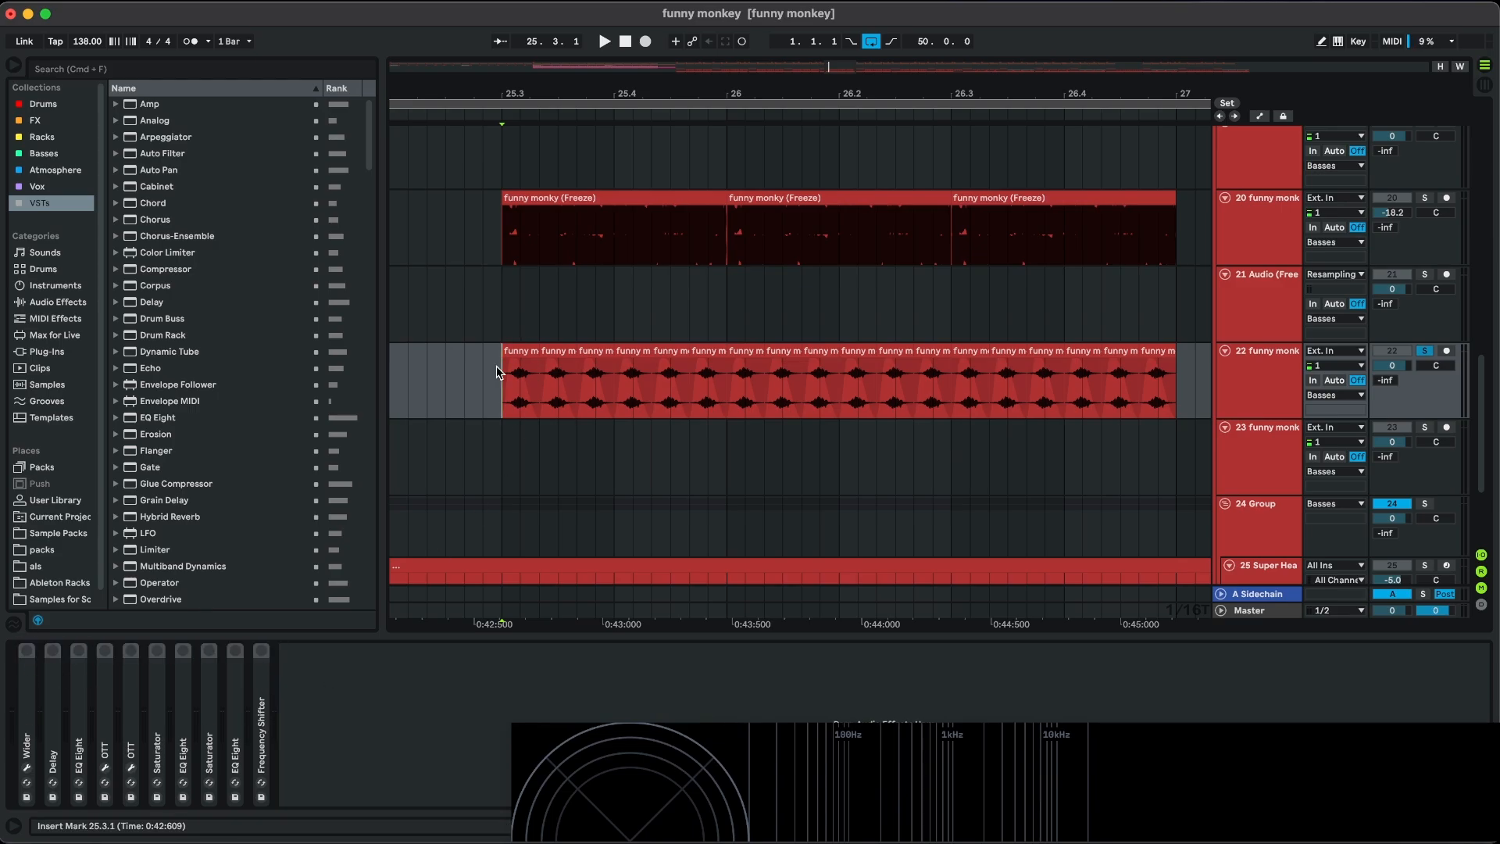
{"action": "key", "text": "space"}
{"action": "scroll", "coordinate": [497, 367], "scroll_direction": "down", "scroll_amount": 3}
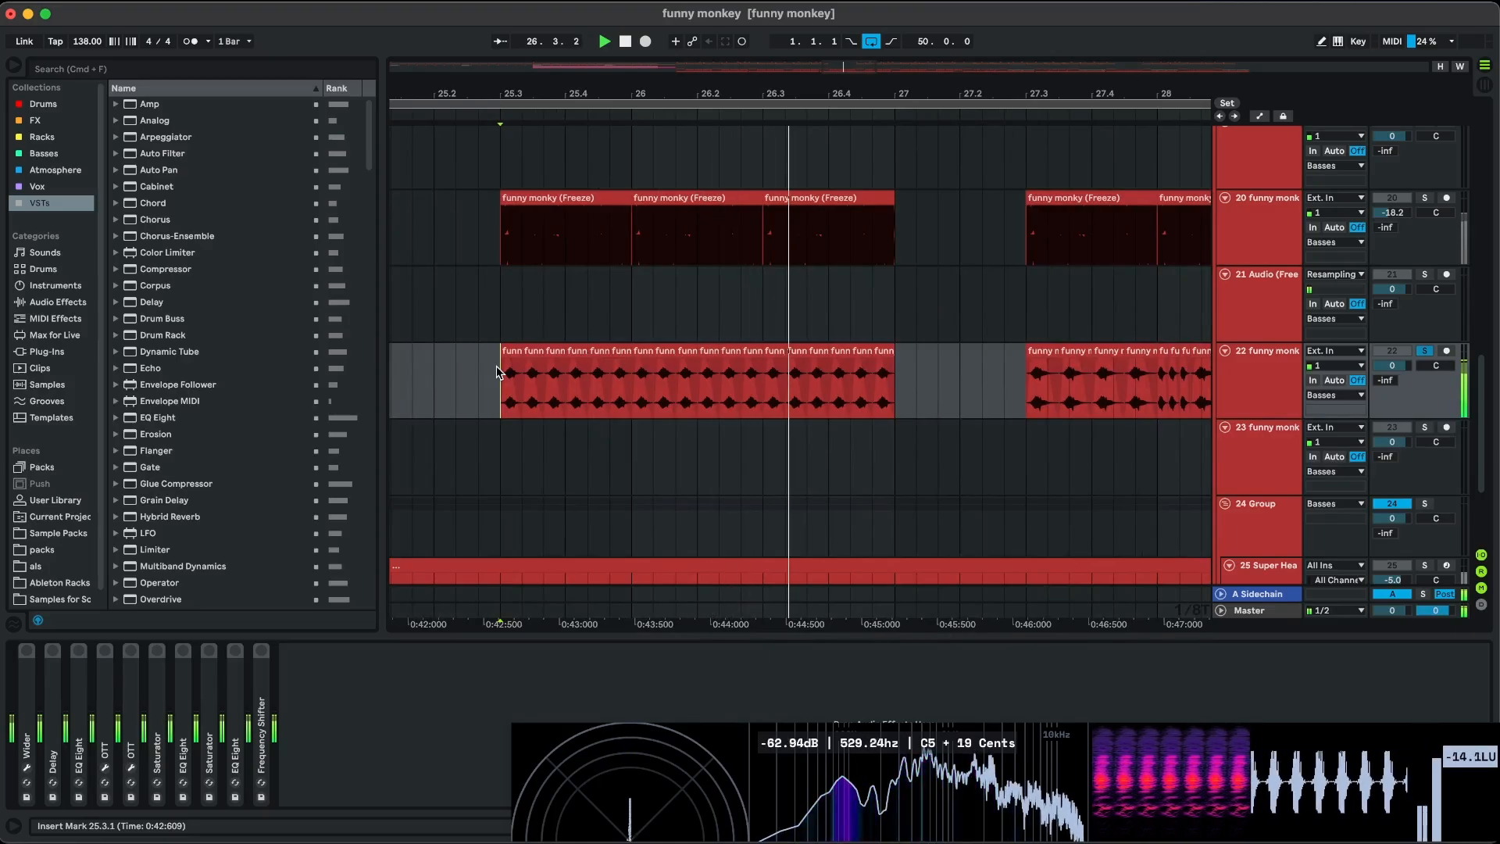
{"action": "key", "text": "space"}
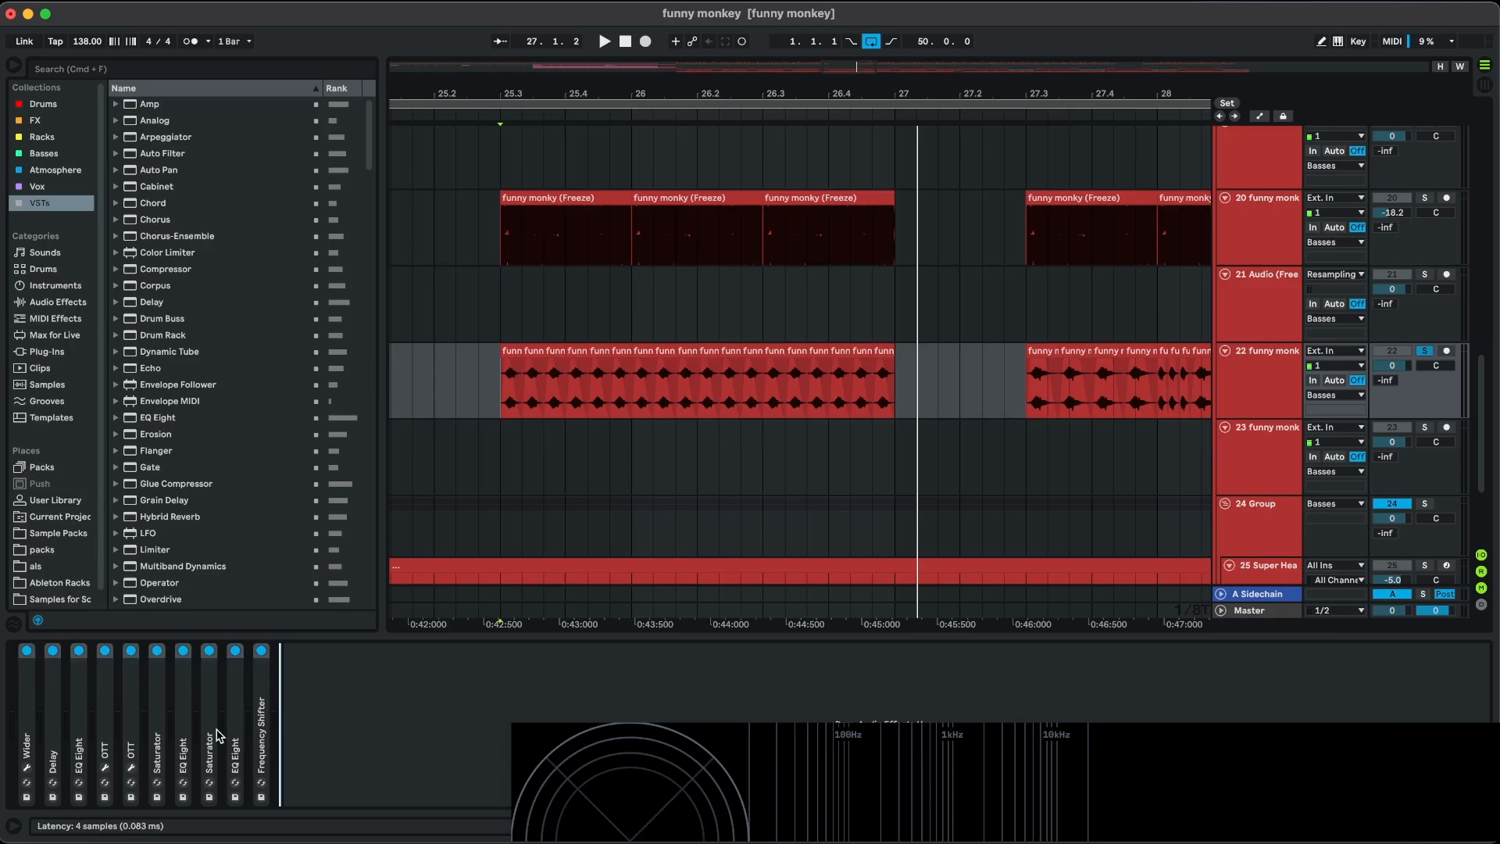
Reactivate the track 22 device chain, unfold the Frequency Shifter and play the clips from 25.3.
{"action": "double_click", "coordinate": [260, 743]}
{"action": "left_click", "coordinate": [497, 380]}
{"action": "key", "text": "space"}
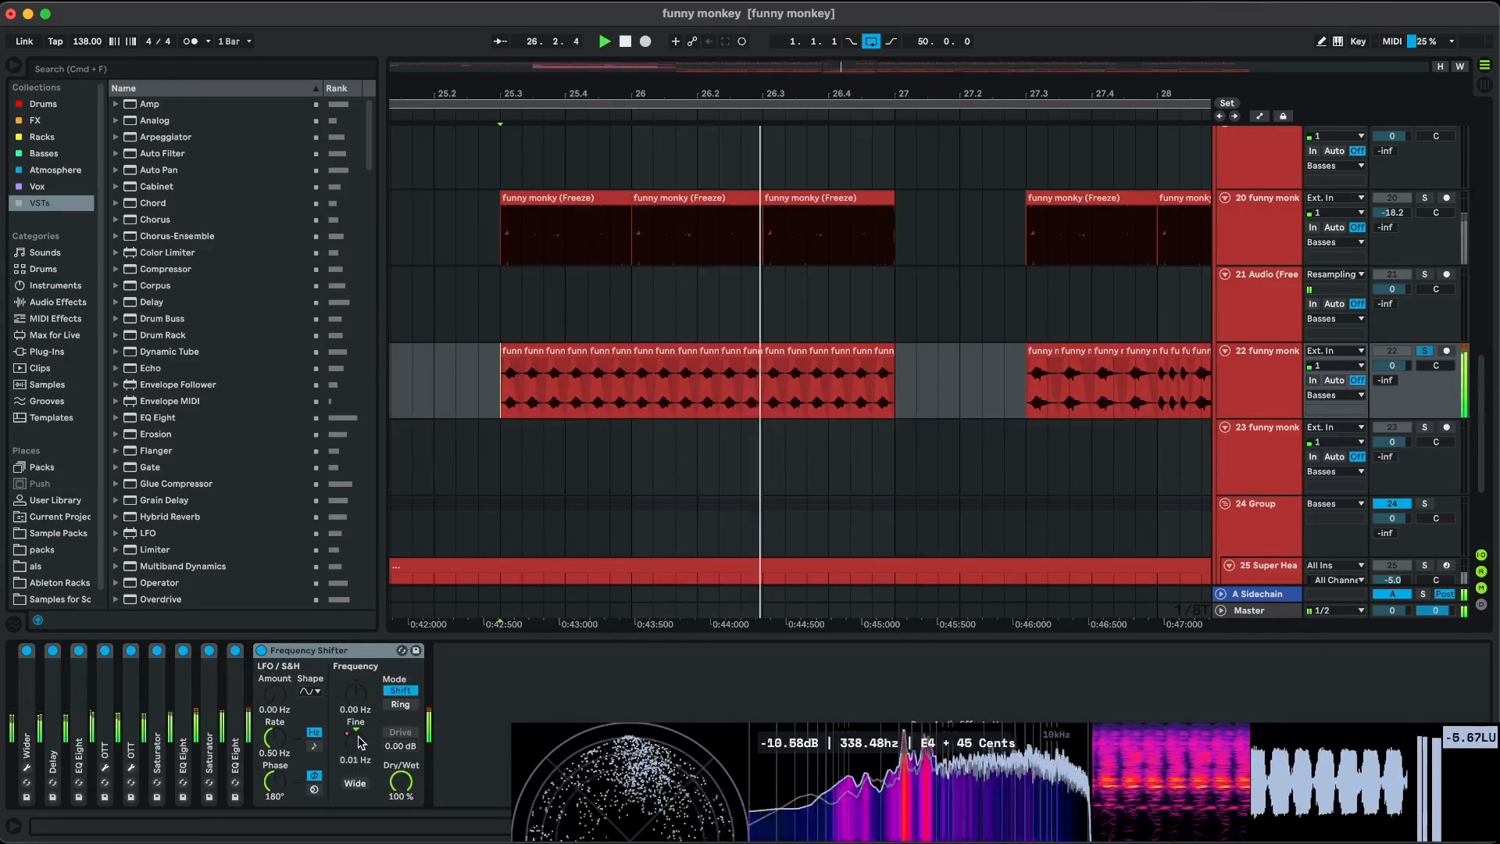
Examine the Frequency Shifter's Fine automation on track 22 and hide the automation lanes again.
{"action": "key", "text": "a"}
{"action": "key", "text": "space"}
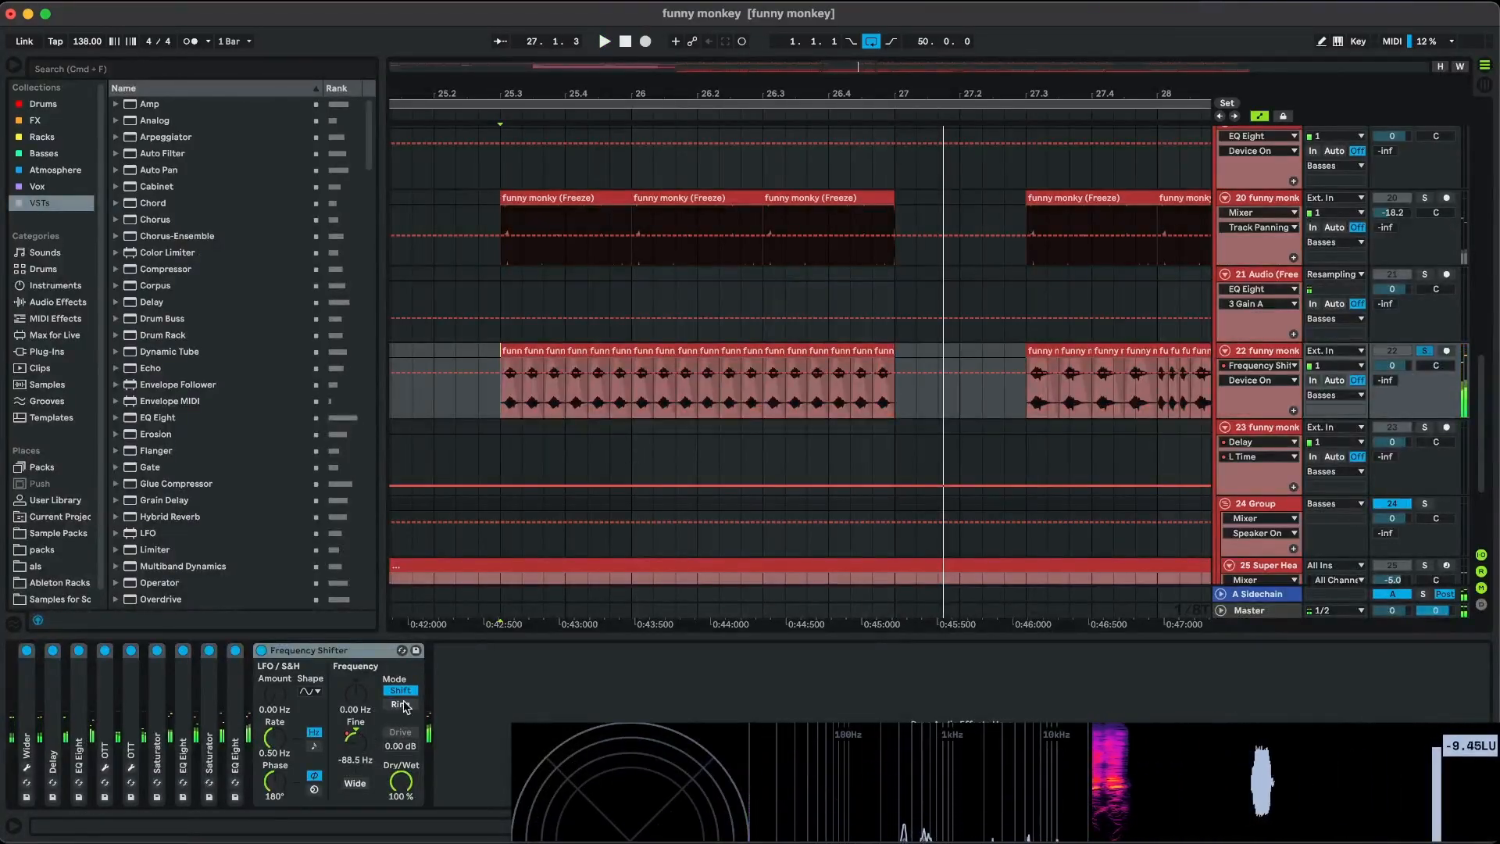
{"action": "left_click", "coordinate": [357, 737]}
{"action": "scroll", "coordinate": [740, 382], "scroll_direction": "down", "scroll_amount": 2}
{"action": "key", "text": "a"}
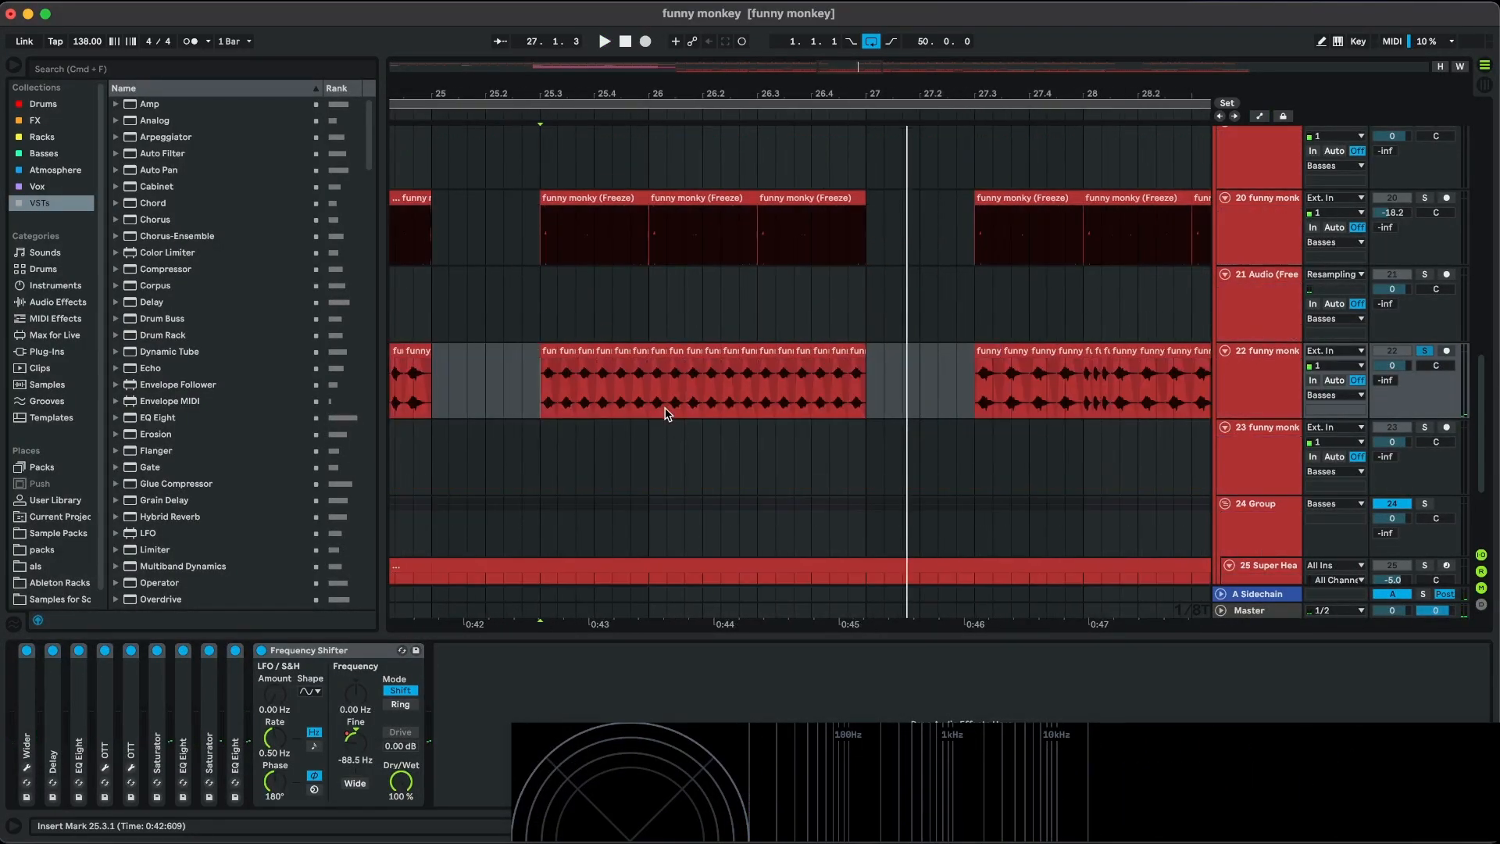
Solo track 20 and set the playback start to its first clip at 17.3.
{"action": "scroll", "coordinate": [665, 414], "scroll_direction": "down", "scroll_amount": 6}
{"action": "scroll", "coordinate": [665, 414], "scroll_direction": "up", "scroll_amount": 2}
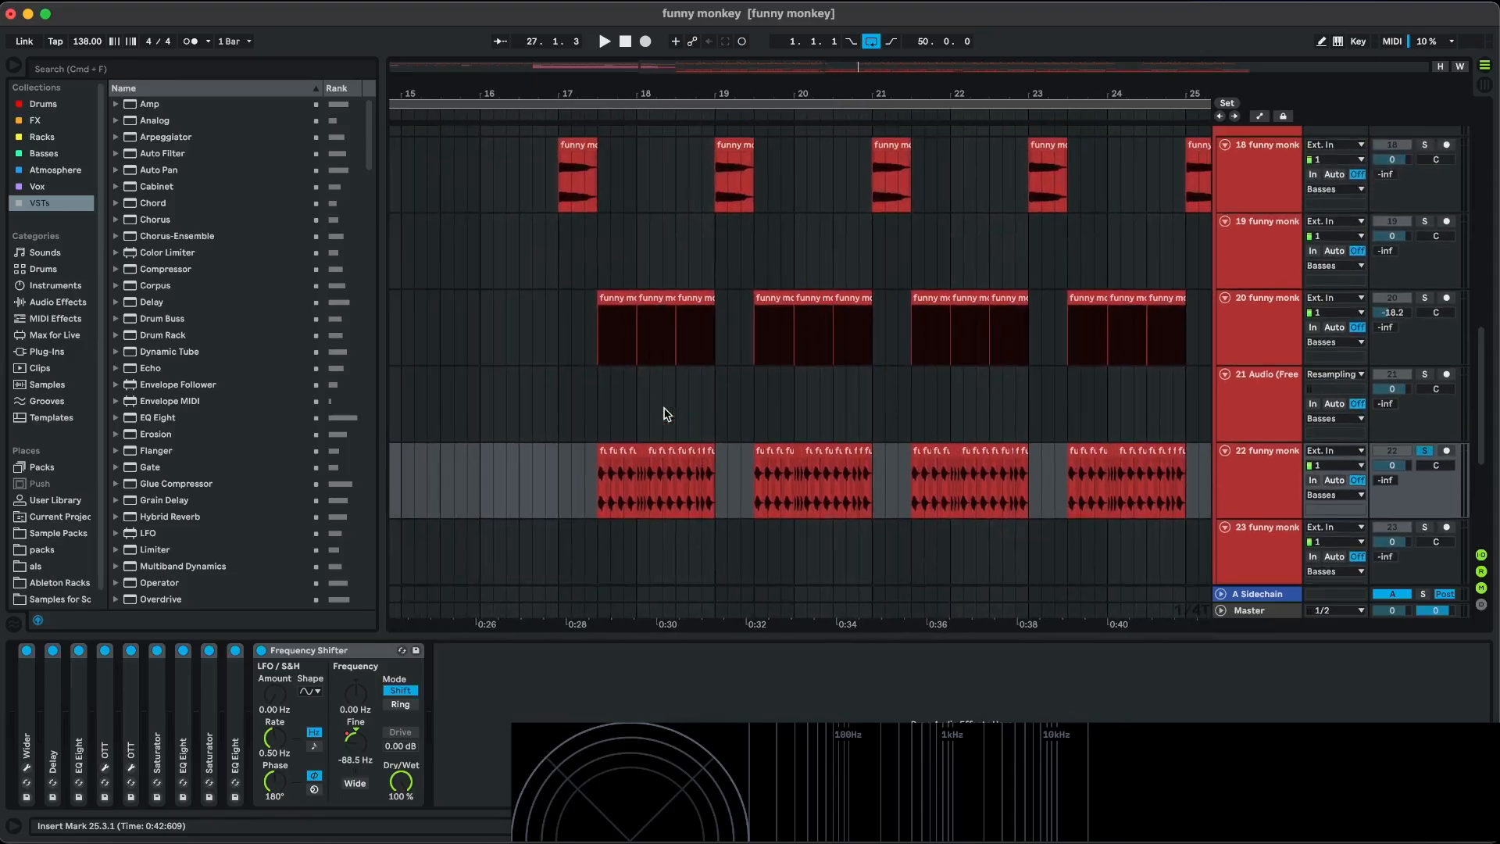
{"action": "left_click", "coordinate": [1421, 329]}
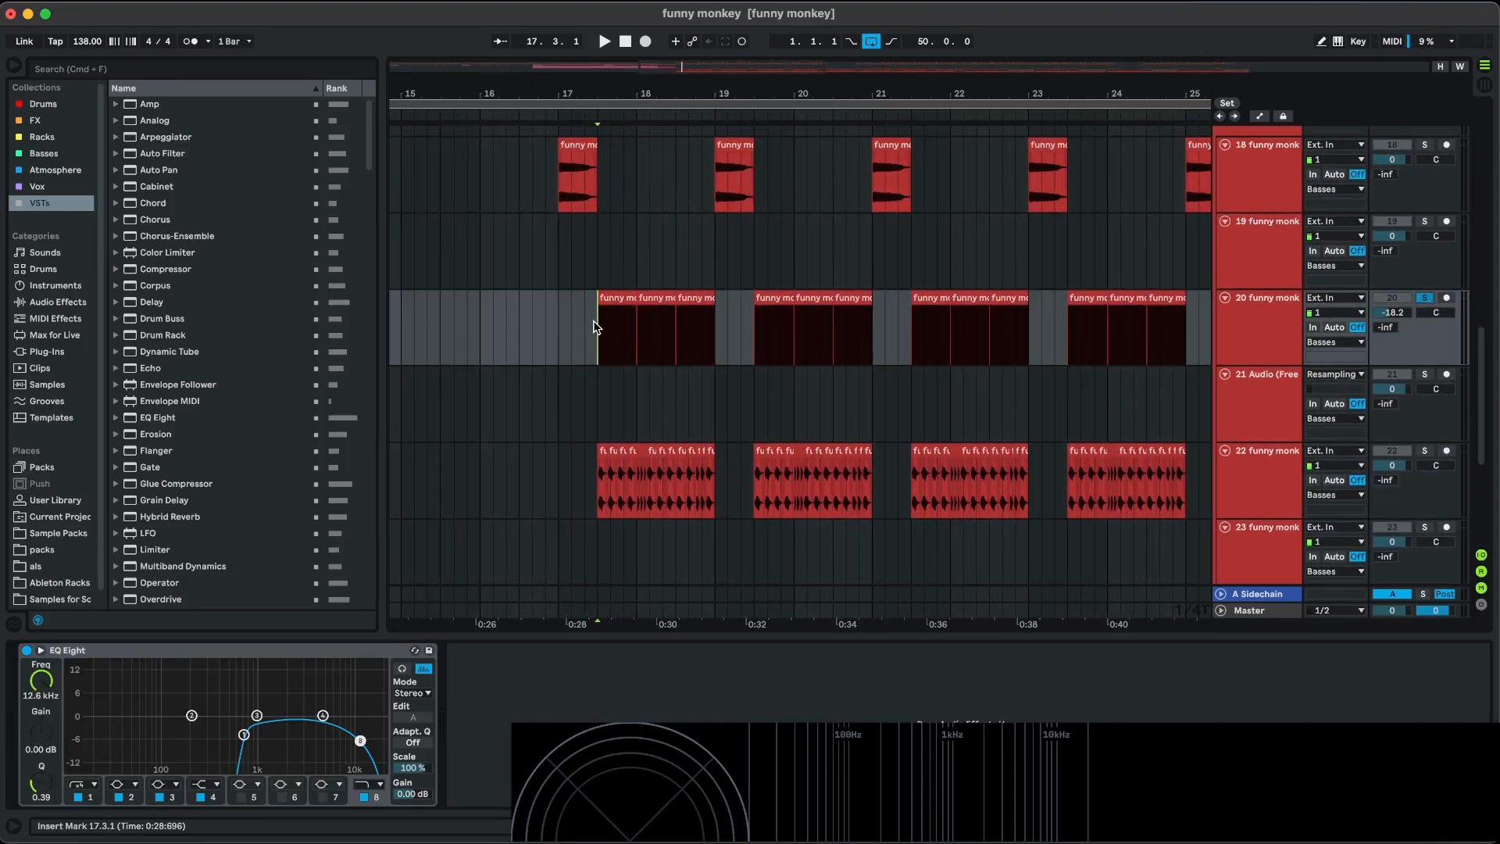
Play the soloed track 20 clips from 17.3 with the processing active.
{"action": "scroll", "coordinate": [620, 353], "scroll_direction": "up", "scroll_amount": 6}
{"action": "scroll", "coordinate": [620, 353], "scroll_direction": "up", "scroll_amount": 2}
{"action": "key", "text": "space"}
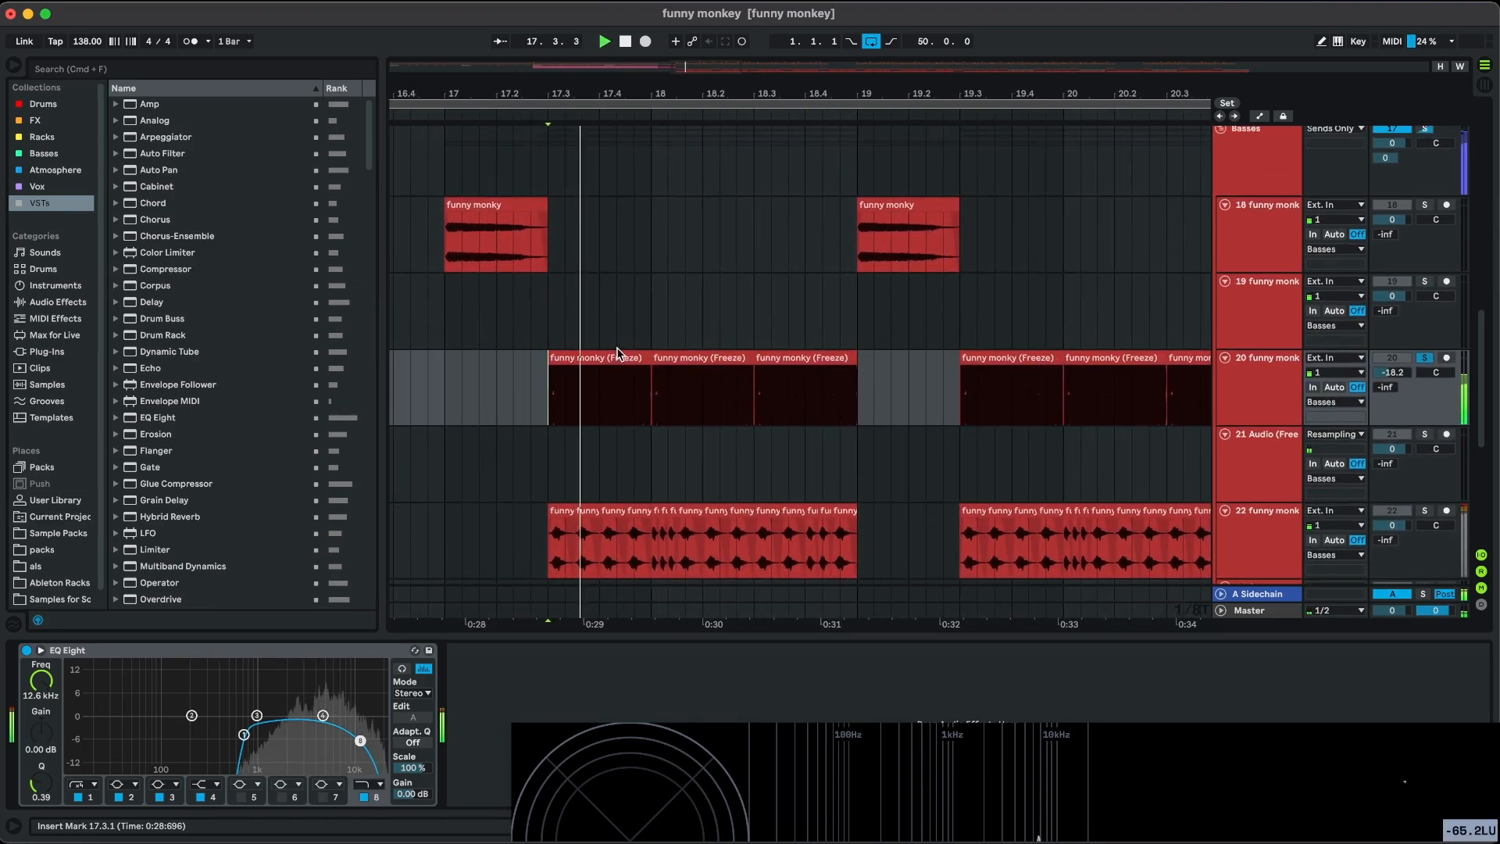
{"action": "scroll", "coordinate": [617, 354], "scroll_direction": "up", "scroll_amount": 2}
{"action": "left_click", "coordinate": [615, 383]}
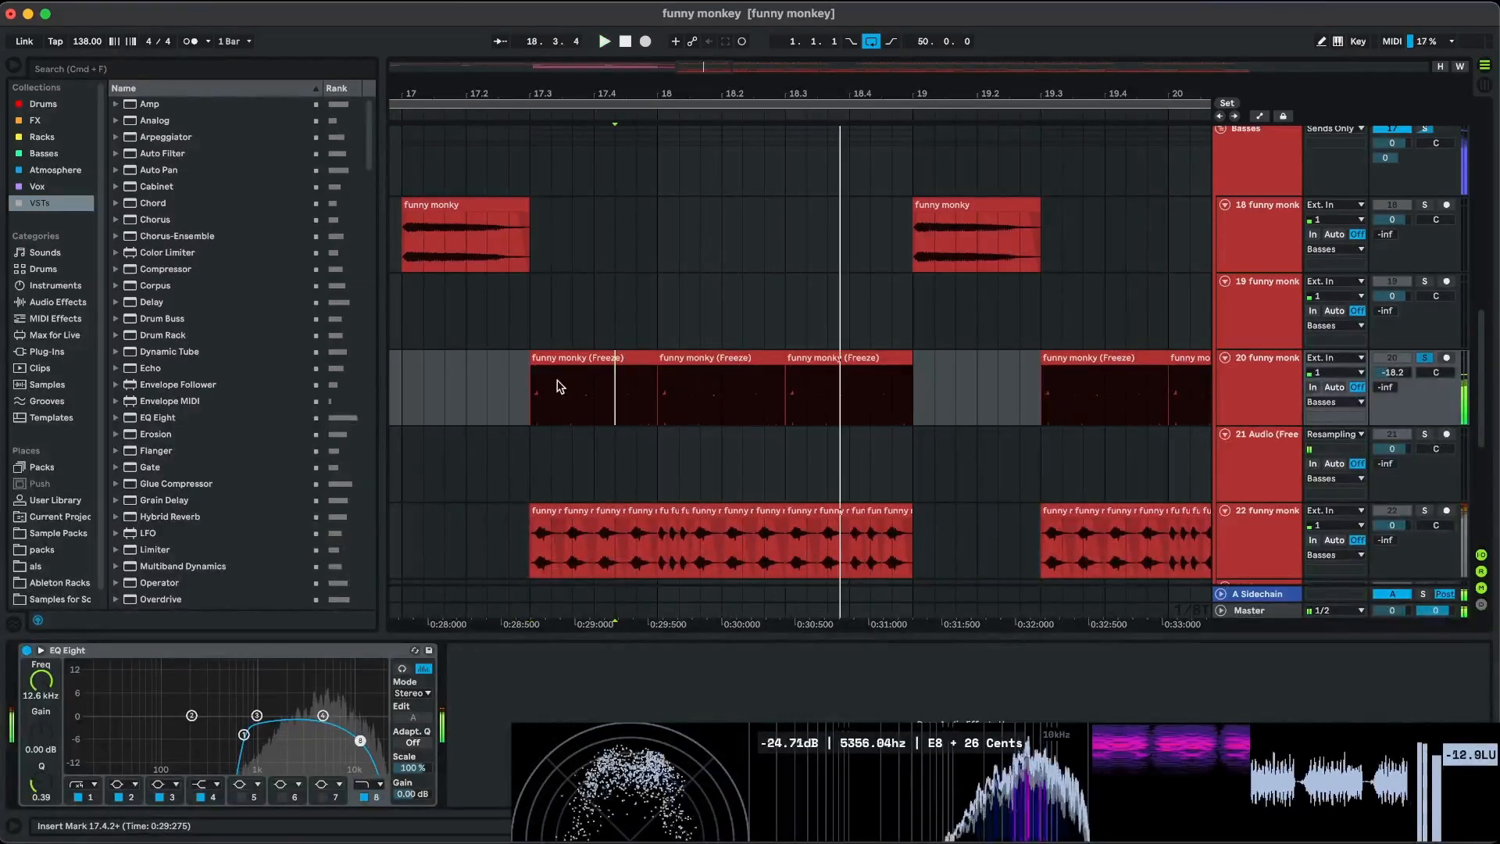
{"action": "key", "text": "space"}
Copy a track 20 clip to the empty space before 17.3, lengthen it to span 13.4.1 to 16.4.2 and play it at 0 st pitch.
{"action": "scroll", "coordinate": [691, 368], "scroll_direction": "down", "scroll_amount": 5}
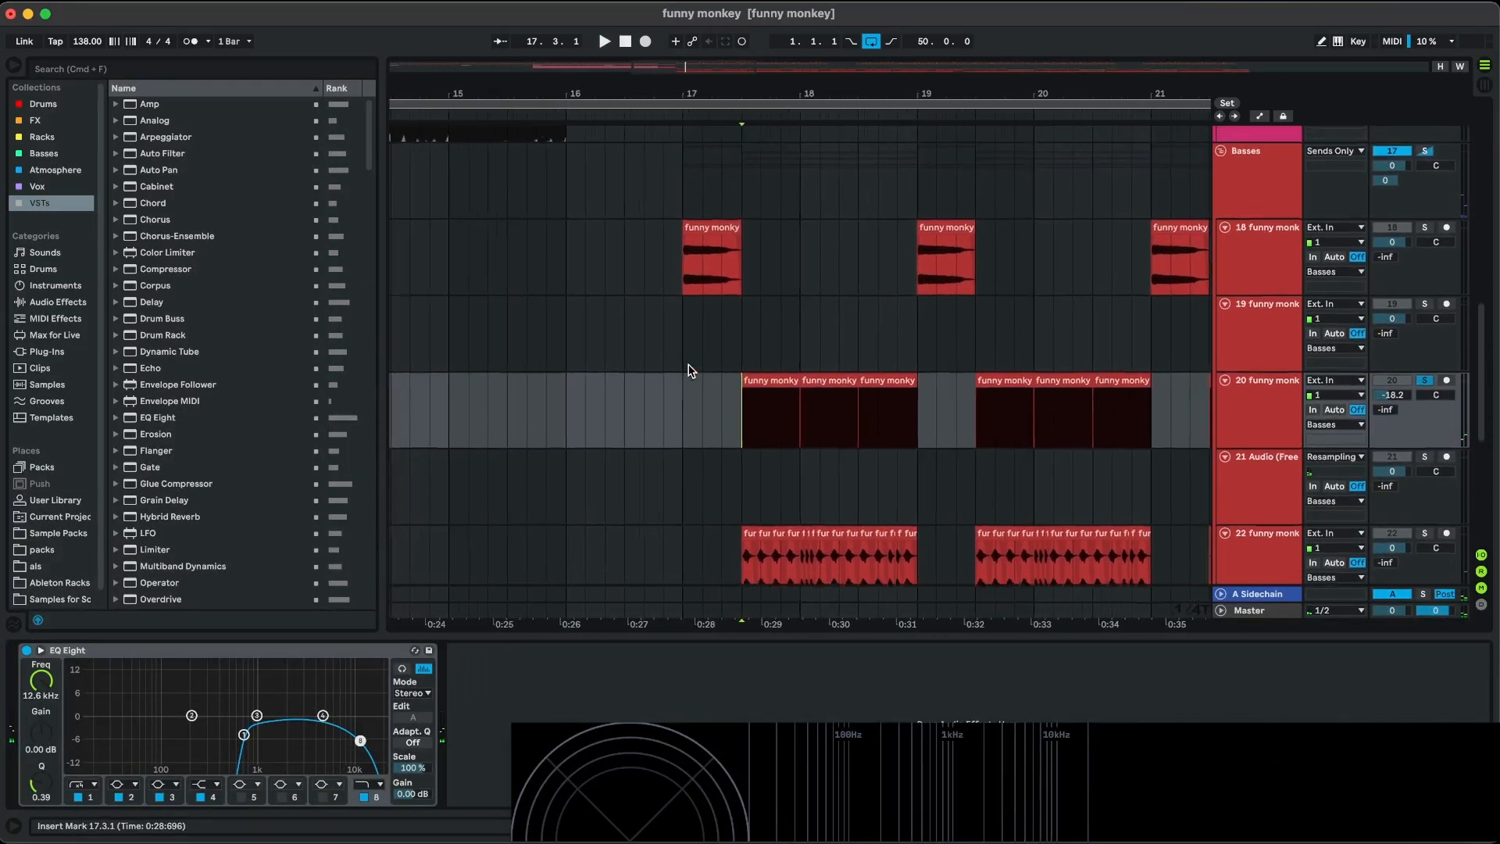
{"action": "scroll", "coordinate": [781, 363], "scroll_direction": "left", "scroll_amount": 3}
{"action": "scroll", "coordinate": [782, 363], "scroll_direction": "down", "scroll_amount": 2}
{"action": "left_click_drag", "start_coordinate": [590, 352], "coordinate": [553, 350]}
{"action": "scroll", "coordinate": [561, 350], "scroll_direction": "left", "scroll_amount": 2}
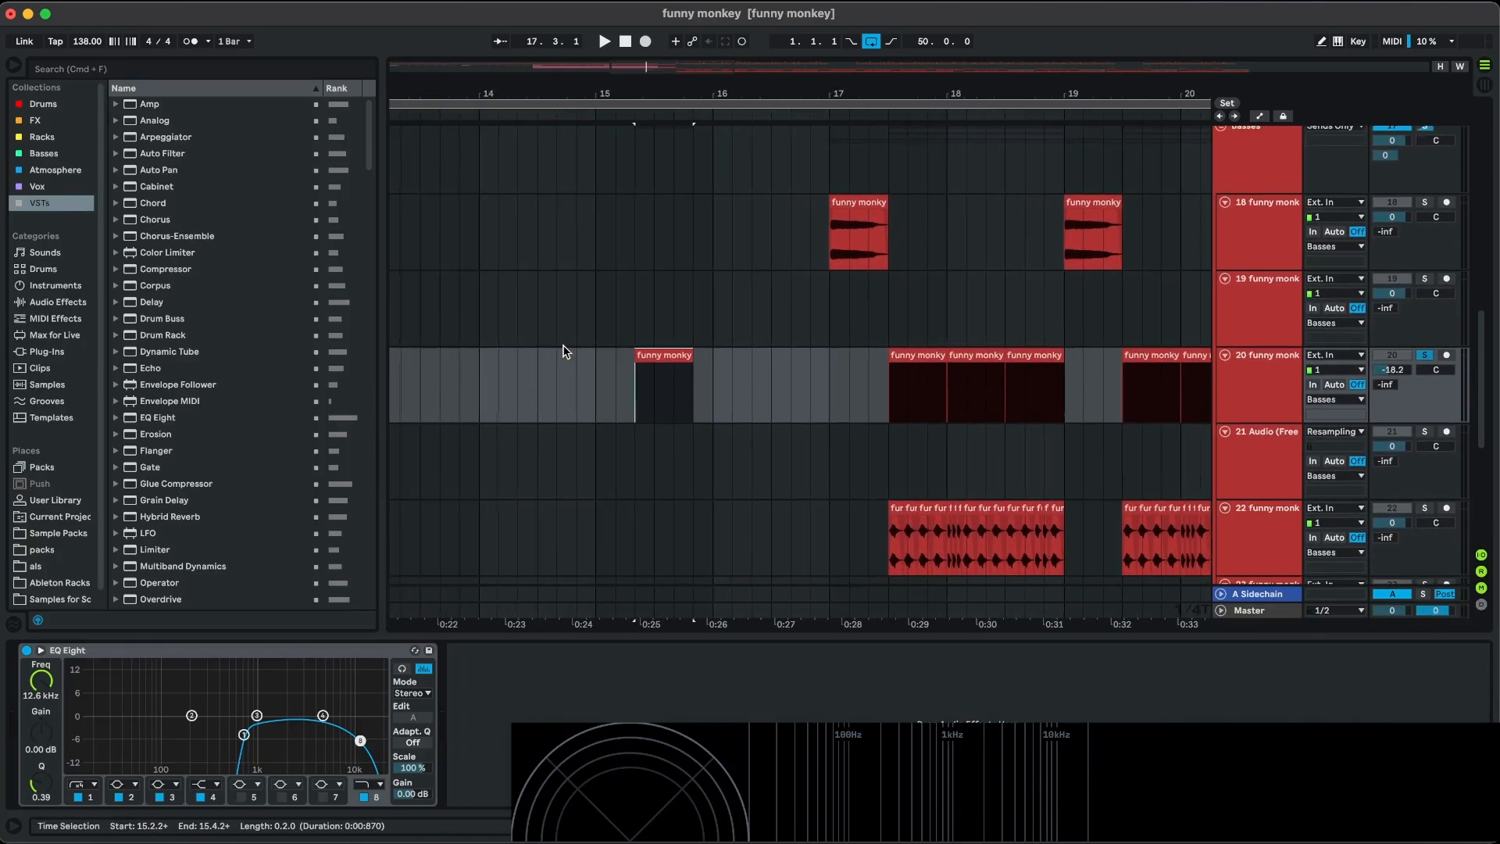
{"action": "left_click_drag", "start_coordinate": [650, 356], "coordinate": [417, 362]}
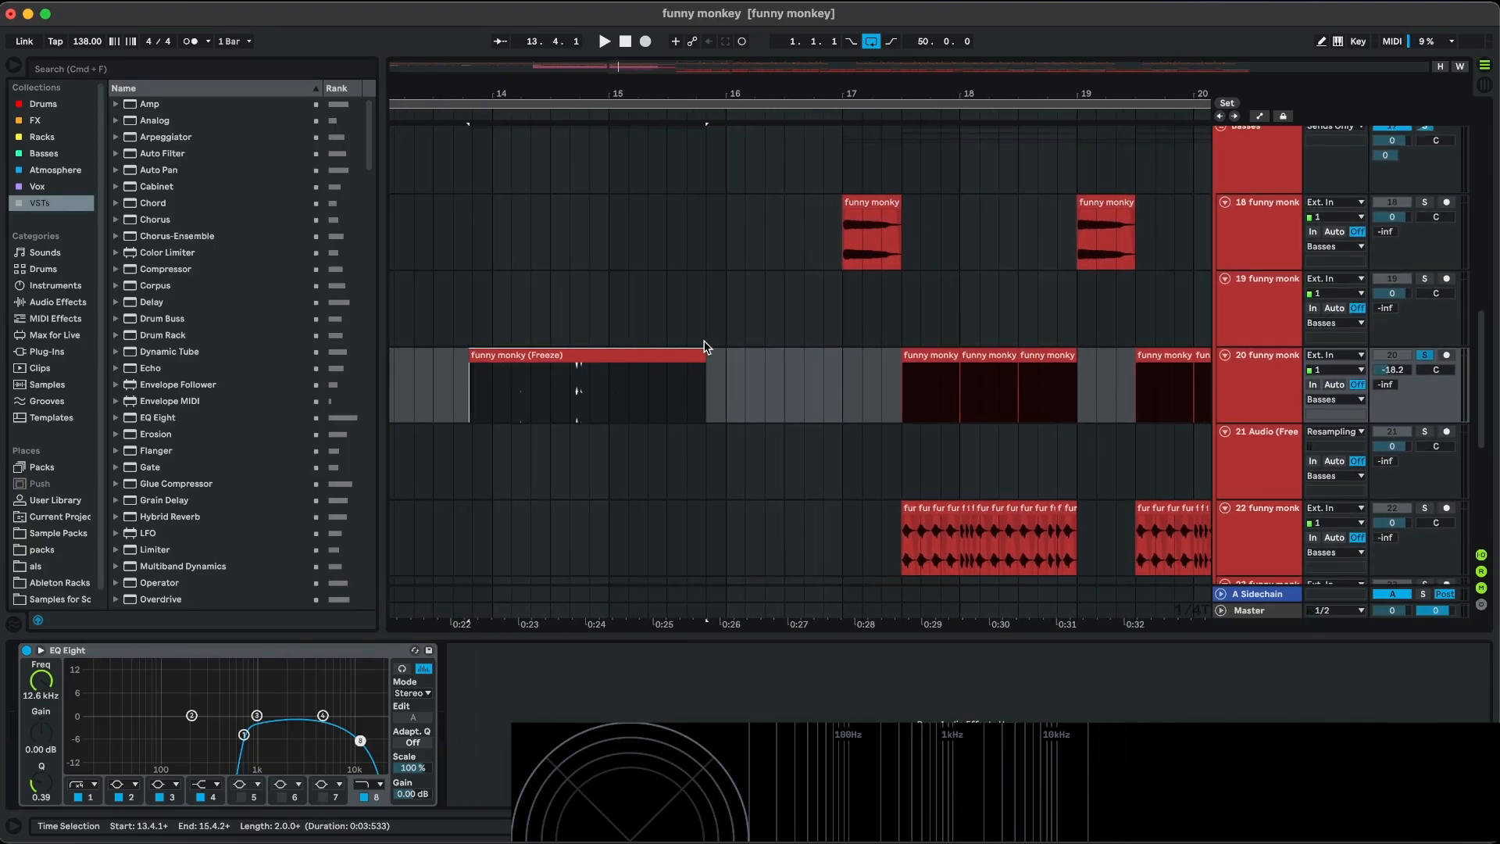
{"action": "double_click", "coordinate": [768, 358]}
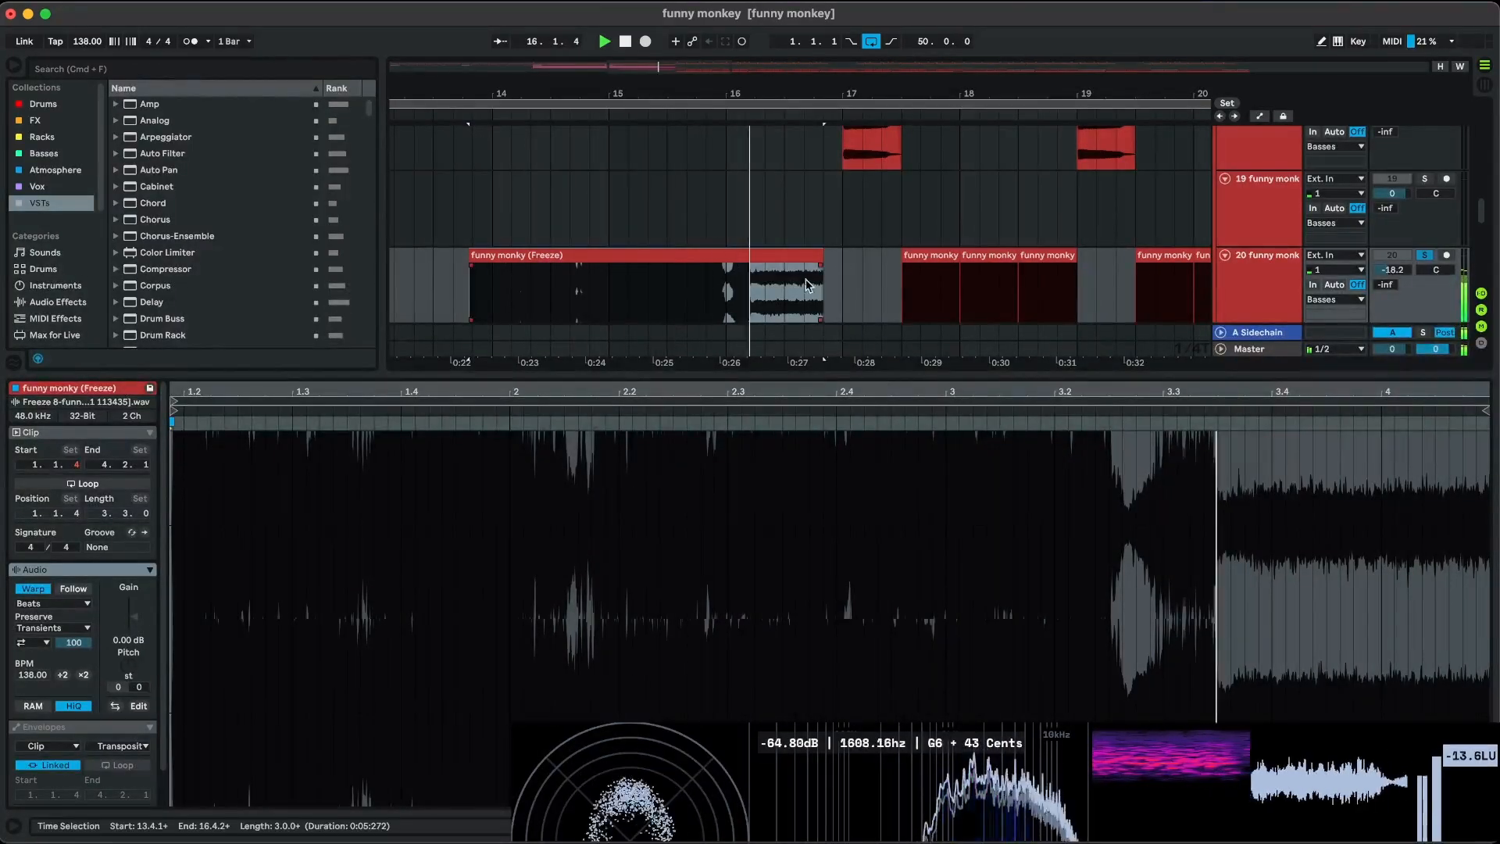
{"action": "key", "text": "space"}
Try lengthening the copied clip up to 17.3, and undo both that extension and the pitch reset.
{"action": "left_click_drag", "start_coordinate": [822, 257], "coordinate": [901, 257]}
{"action": "scroll", "coordinate": [746, 258], "scroll_direction": "left", "scroll_amount": 1}
{"action": "scroll", "coordinate": [746, 258], "scroll_direction": "down", "scroll_amount": 1}
{"action": "scroll", "coordinate": [747, 257], "scroll_direction": "left", "scroll_amount": 1}
{"action": "scroll", "coordinate": [747, 256], "scroll_direction": "down", "scroll_amount": 1}
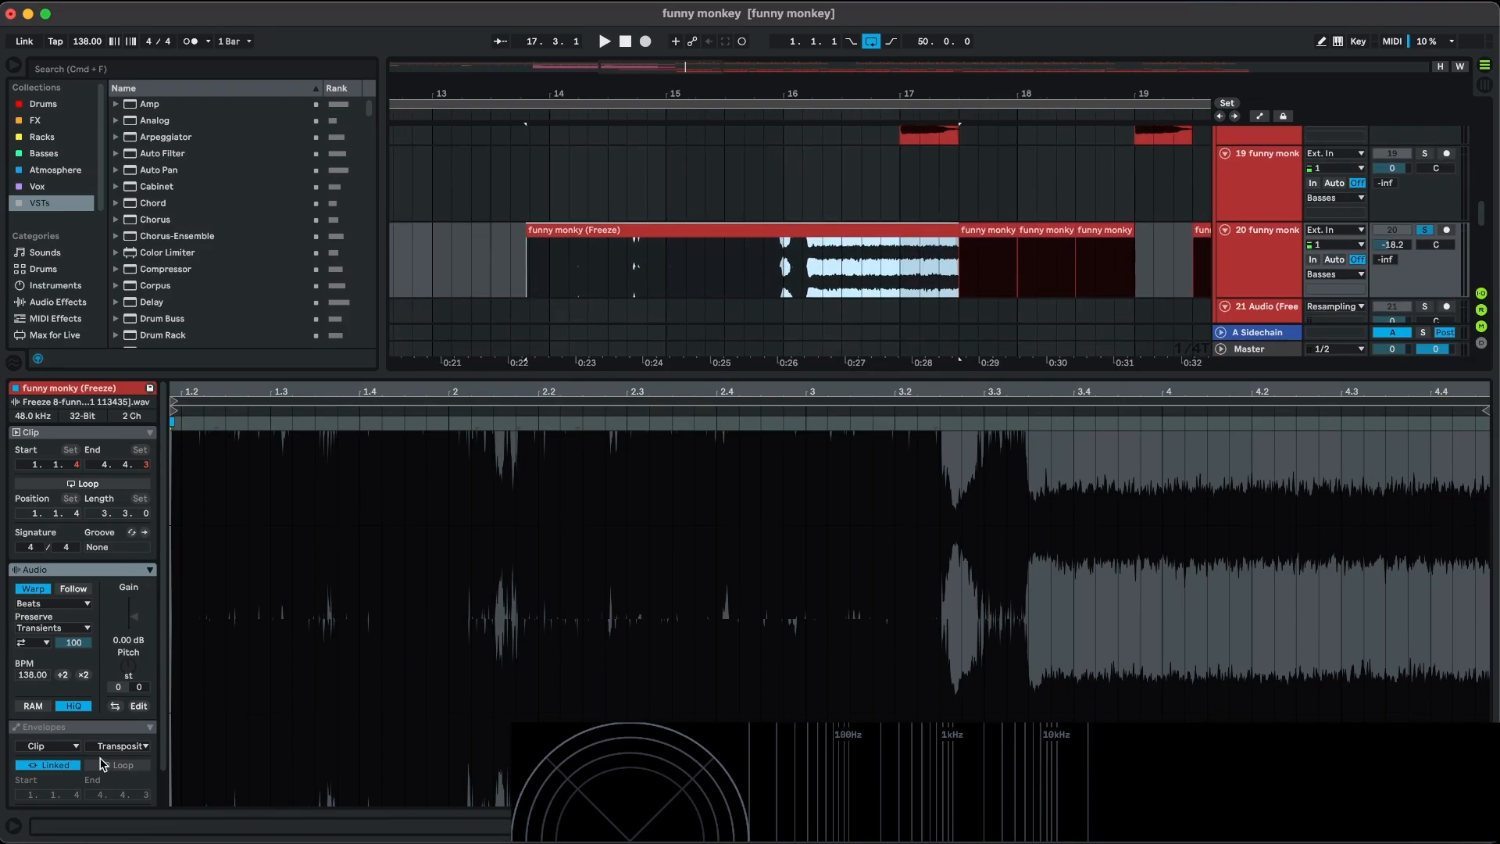
{"action": "key", "text": "super+z"}
{"action": "key", "text": "super+z"}
Play the copied clip with its original transposition from 14.4.2 and again from its start at 13.4.1.
{"action": "left_click", "coordinate": [770, 244]}
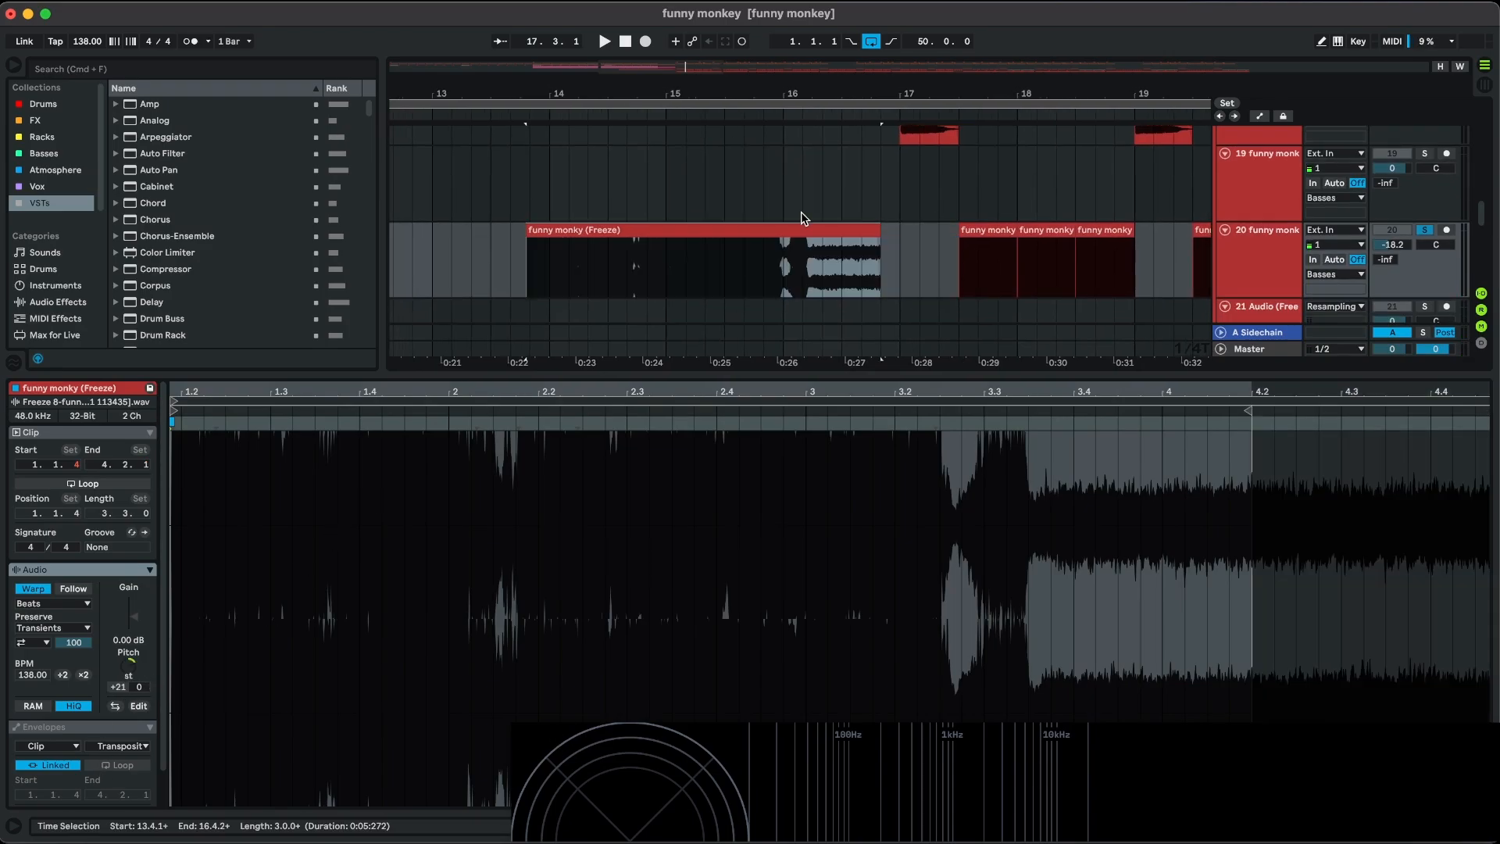
{"action": "left_click", "coordinate": [646, 266]}
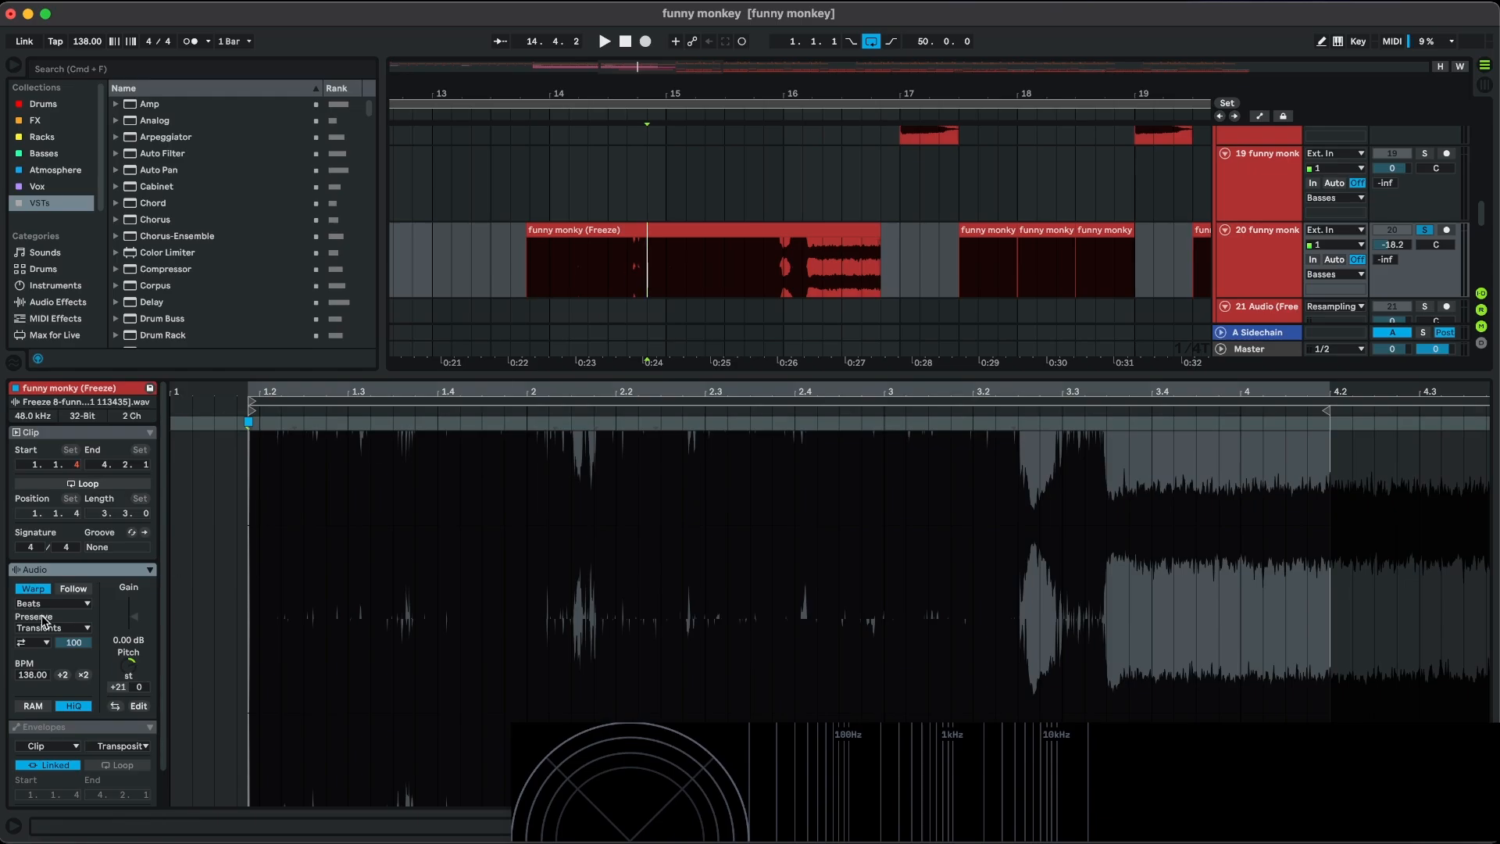
{"action": "scroll", "coordinate": [710, 226], "scroll_direction": "up", "scroll_amount": 2}
{"action": "key", "text": "space"}
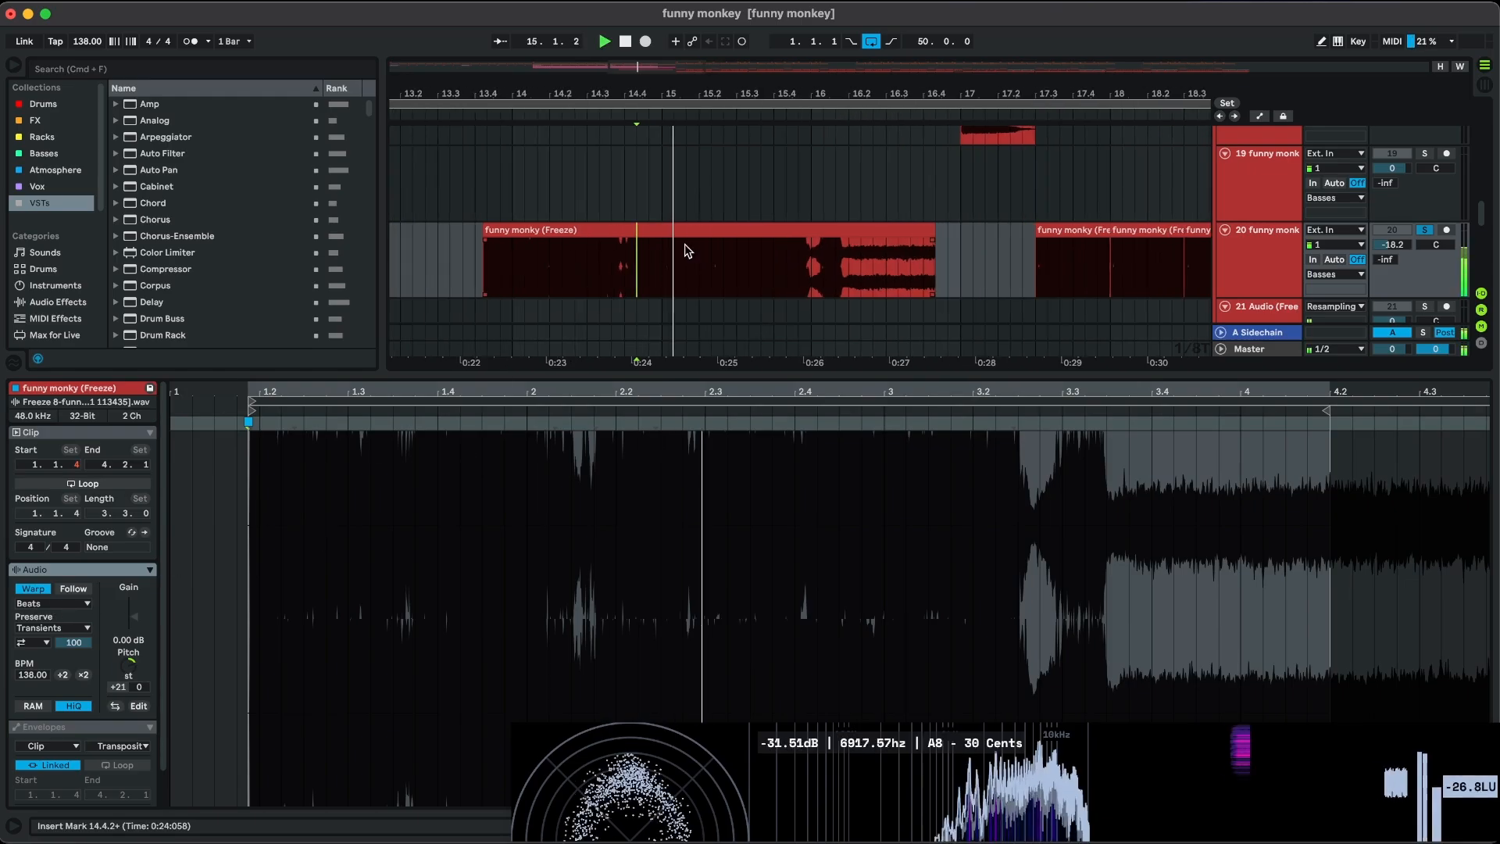
{"action": "key", "text": "space"}
{"action": "left_click", "coordinate": [481, 268]}
{"action": "key", "text": "space"}
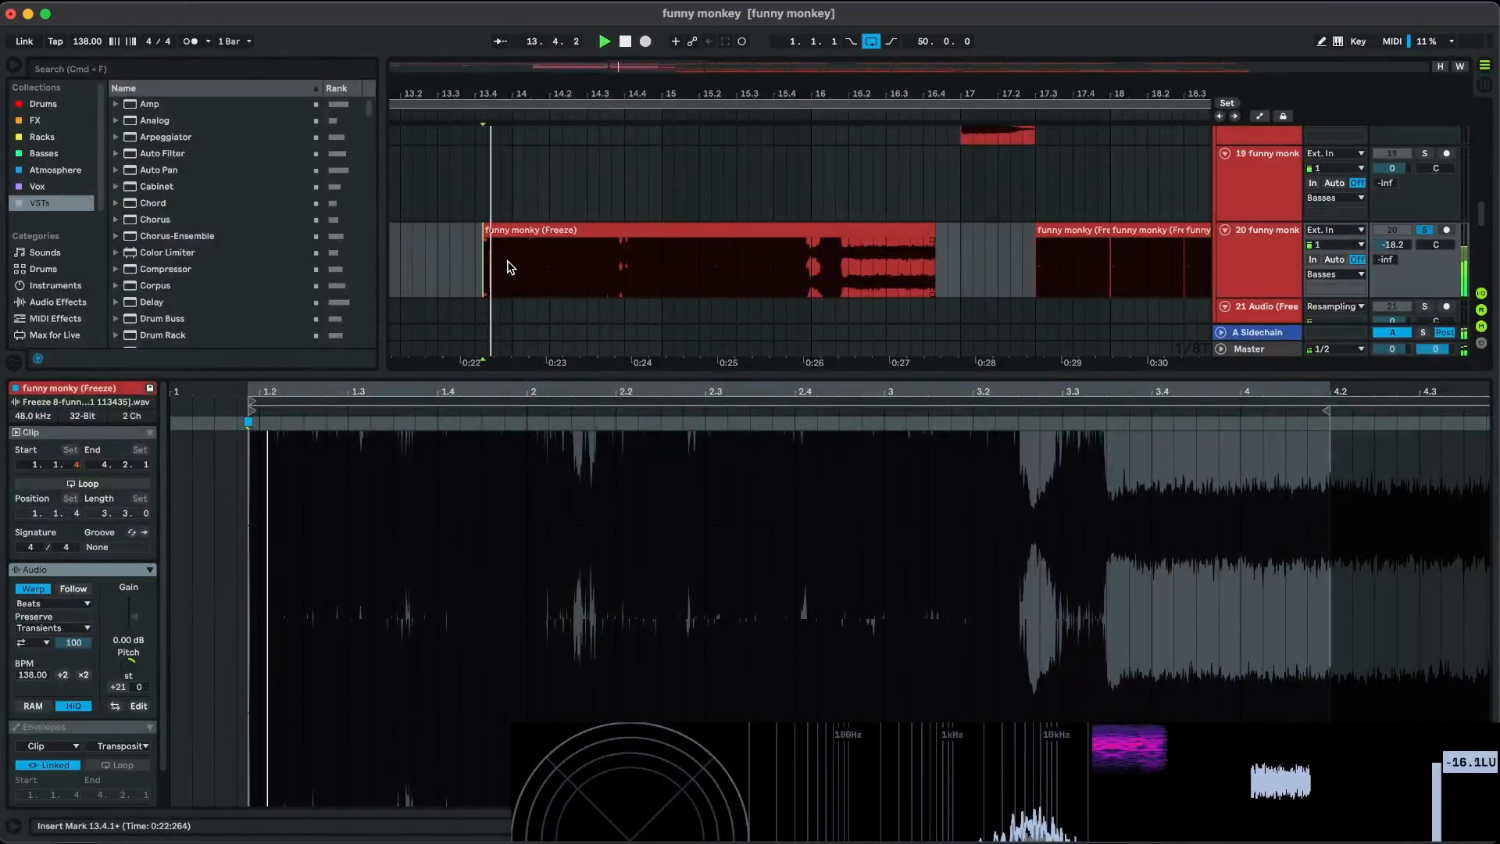
Try the Texture warp mode on the copied clip during playback and undo the change.
{"action": "left_click", "coordinate": [81, 606]}
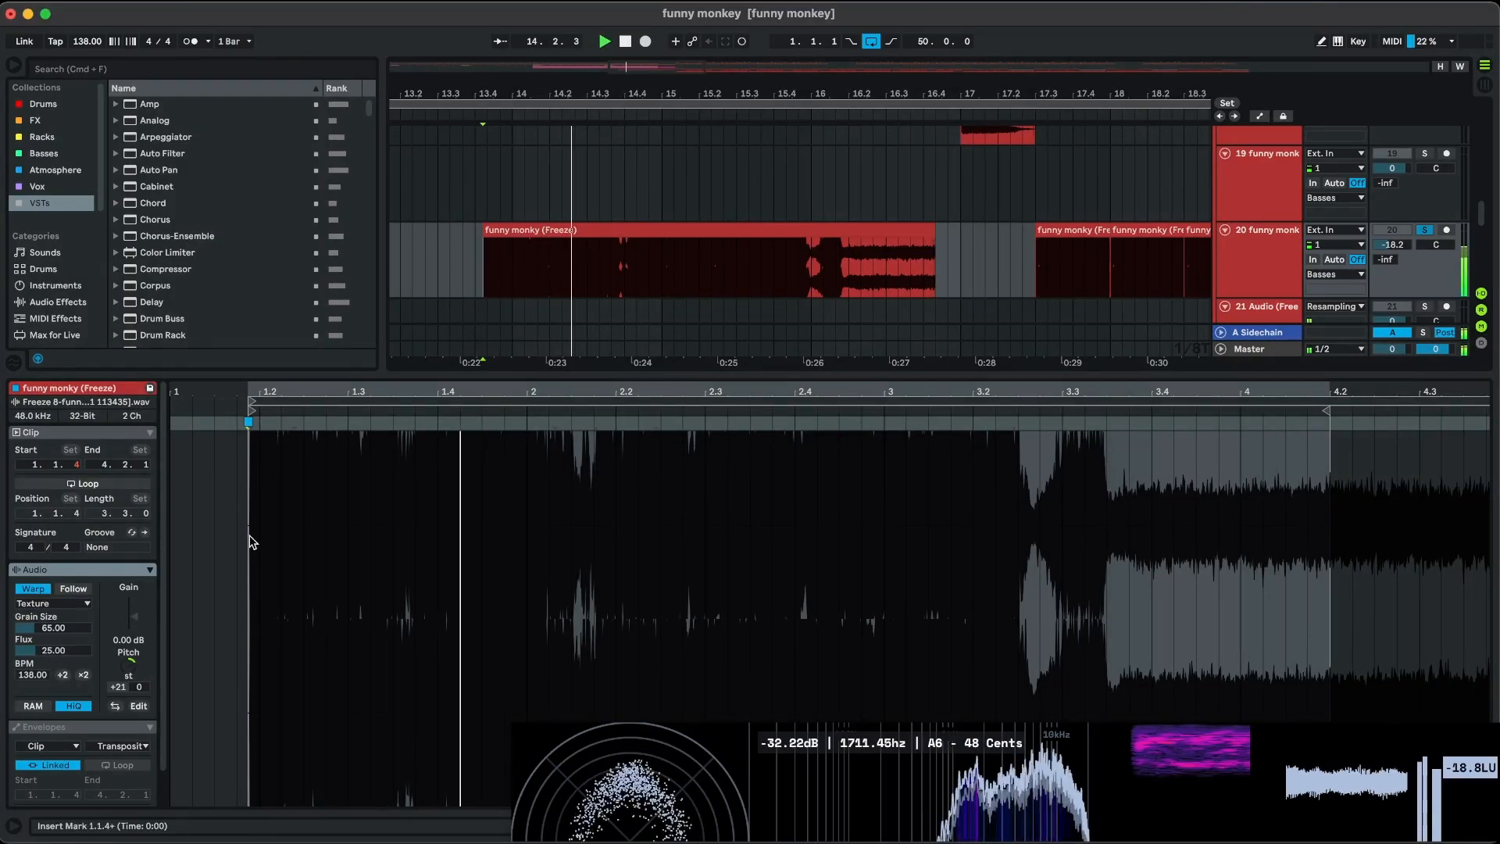
{"action": "key", "text": "space"}
{"action": "key", "text": "super+z"}
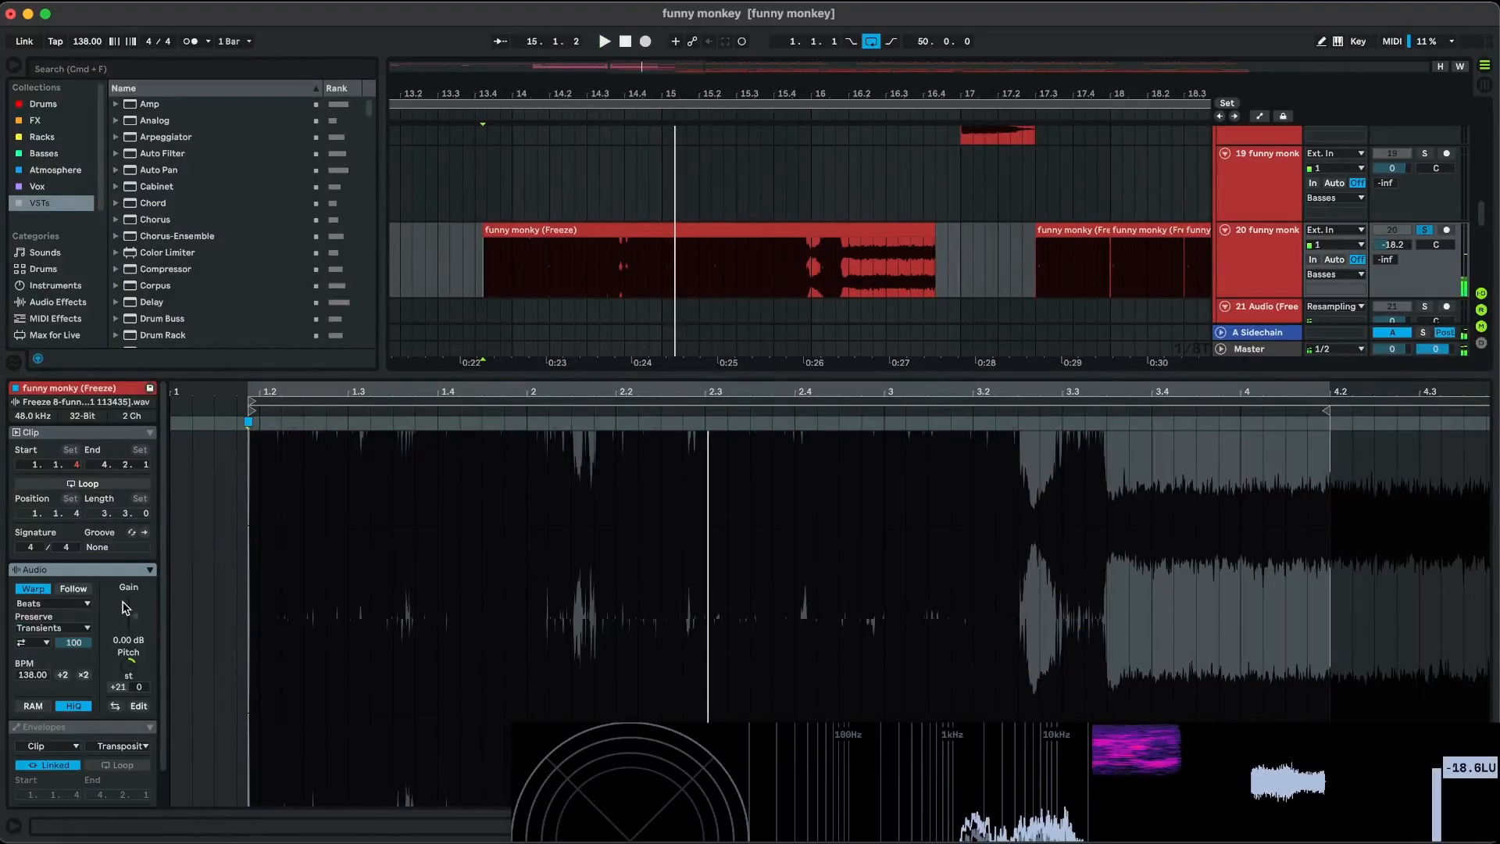
Delete the lengthened copy from track 20 and place the insert marker just before the first clip at 17.3.
{"action": "scroll", "coordinate": [661, 275], "scroll_direction": "up", "scroll_amount": 3}
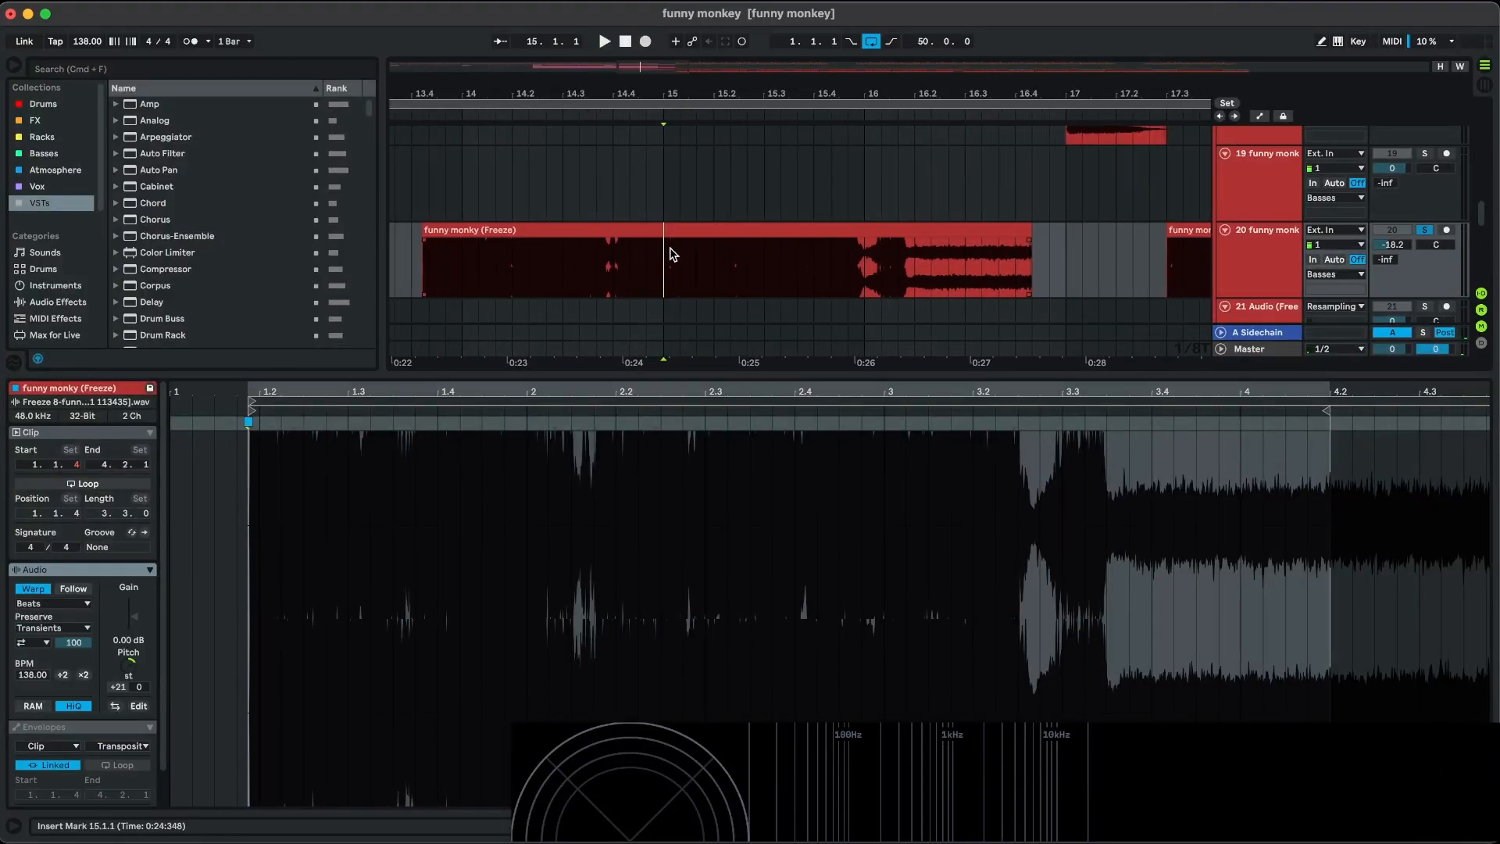
{"action": "scroll", "coordinate": [670, 254], "scroll_direction": "up", "scroll_amount": 1}
{"action": "left_click", "coordinate": [709, 241]}
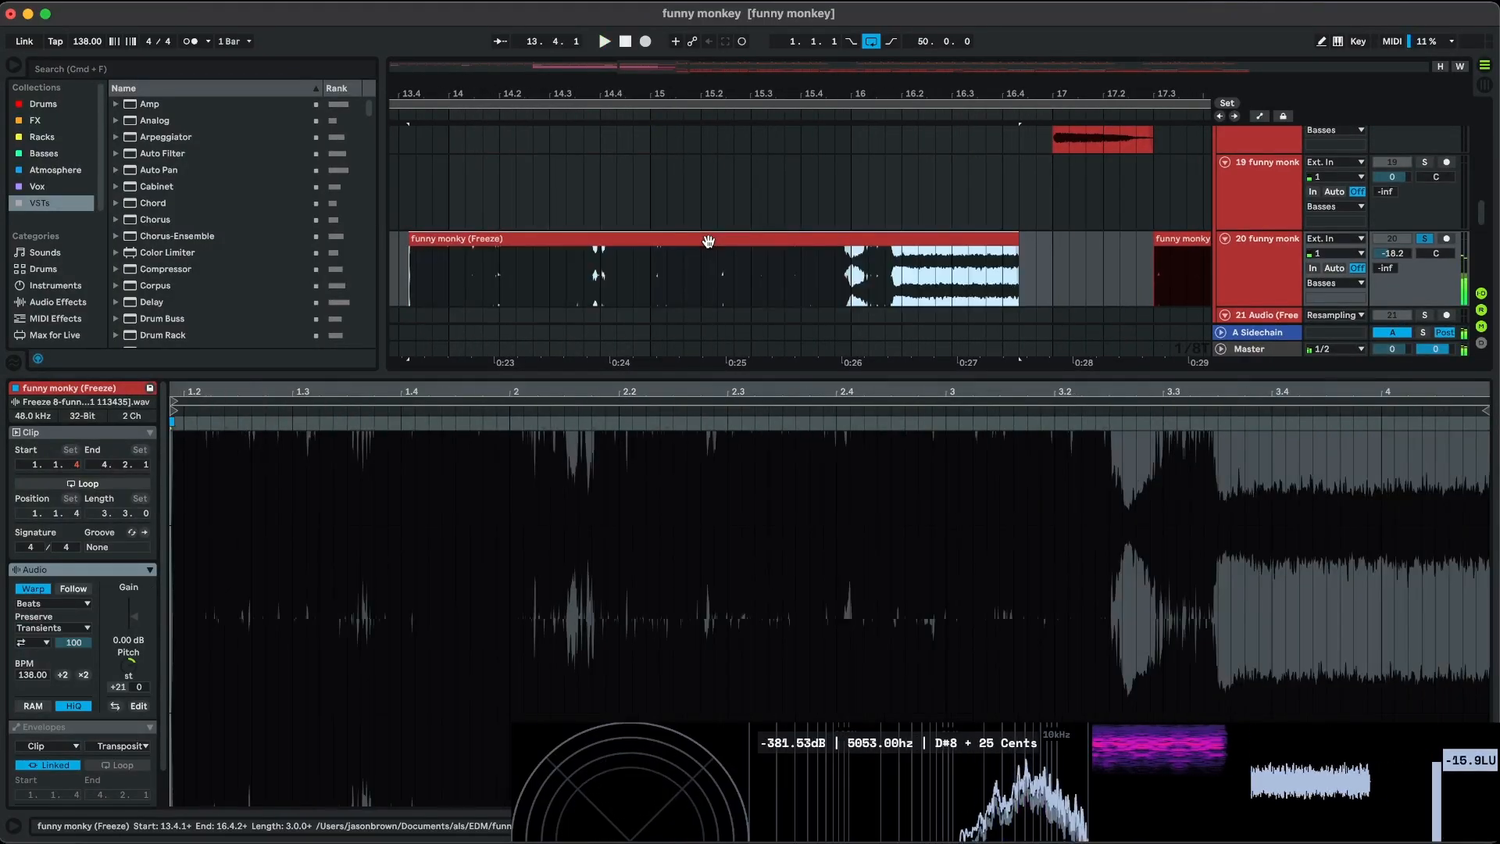
{"action": "key", "text": "Delete"}
{"action": "scroll", "coordinate": [754, 248], "scroll_direction": "right", "scroll_amount": 5}
{"action": "left_click", "coordinate": [706, 260]}
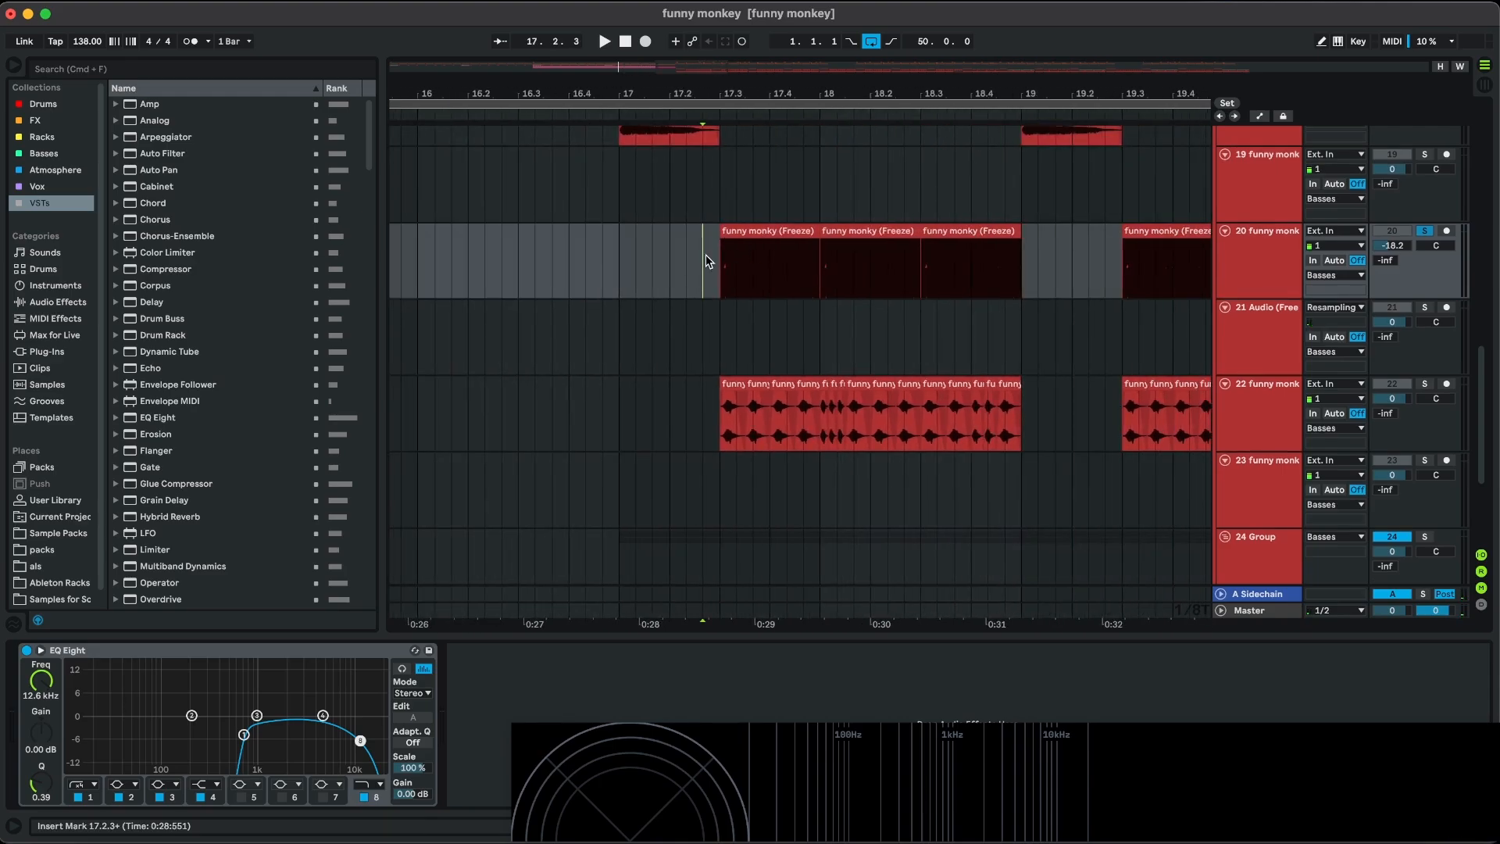
Unsolo track 20 and set the playback start to 33.1 on track 19.
{"action": "scroll", "coordinate": [719, 260], "scroll_direction": "right", "scroll_amount": 3}
{"action": "scroll", "coordinate": [768, 290], "scroll_direction": "right", "scroll_amount": 2}
{"action": "scroll", "coordinate": [768, 289], "scroll_direction": "down", "scroll_amount": 3}
{"action": "scroll", "coordinate": [765, 293], "scroll_direction": "down", "scroll_amount": 8}
{"action": "scroll", "coordinate": [758, 313], "scroll_direction": "right", "scroll_amount": 2}
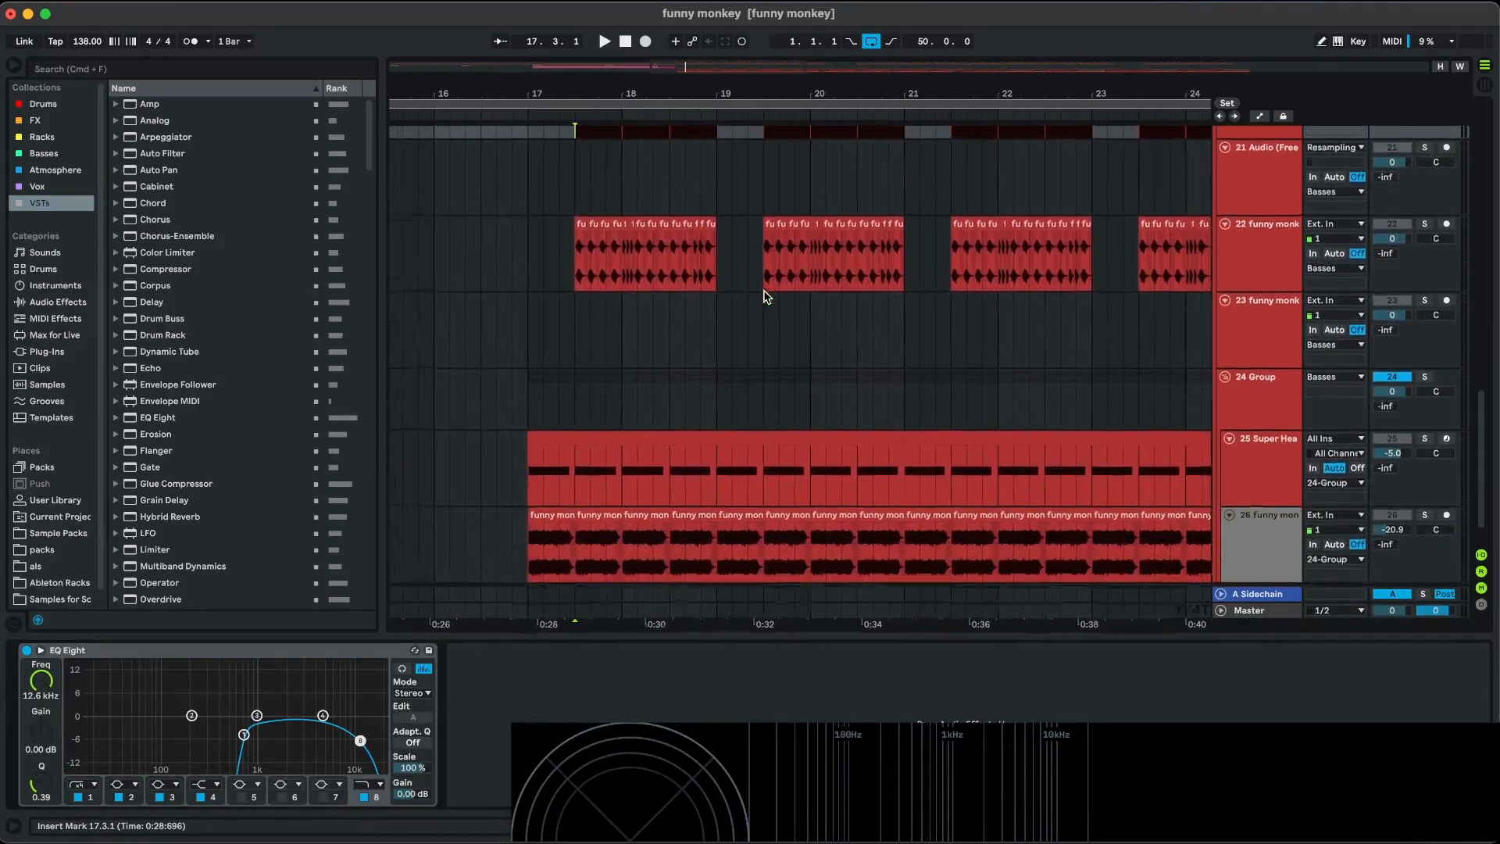
{"action": "scroll", "coordinate": [855, 244], "scroll_direction": "up", "scroll_amount": 5}
{"action": "scroll", "coordinate": [854, 241], "scroll_direction": "right", "scroll_amount": 5}
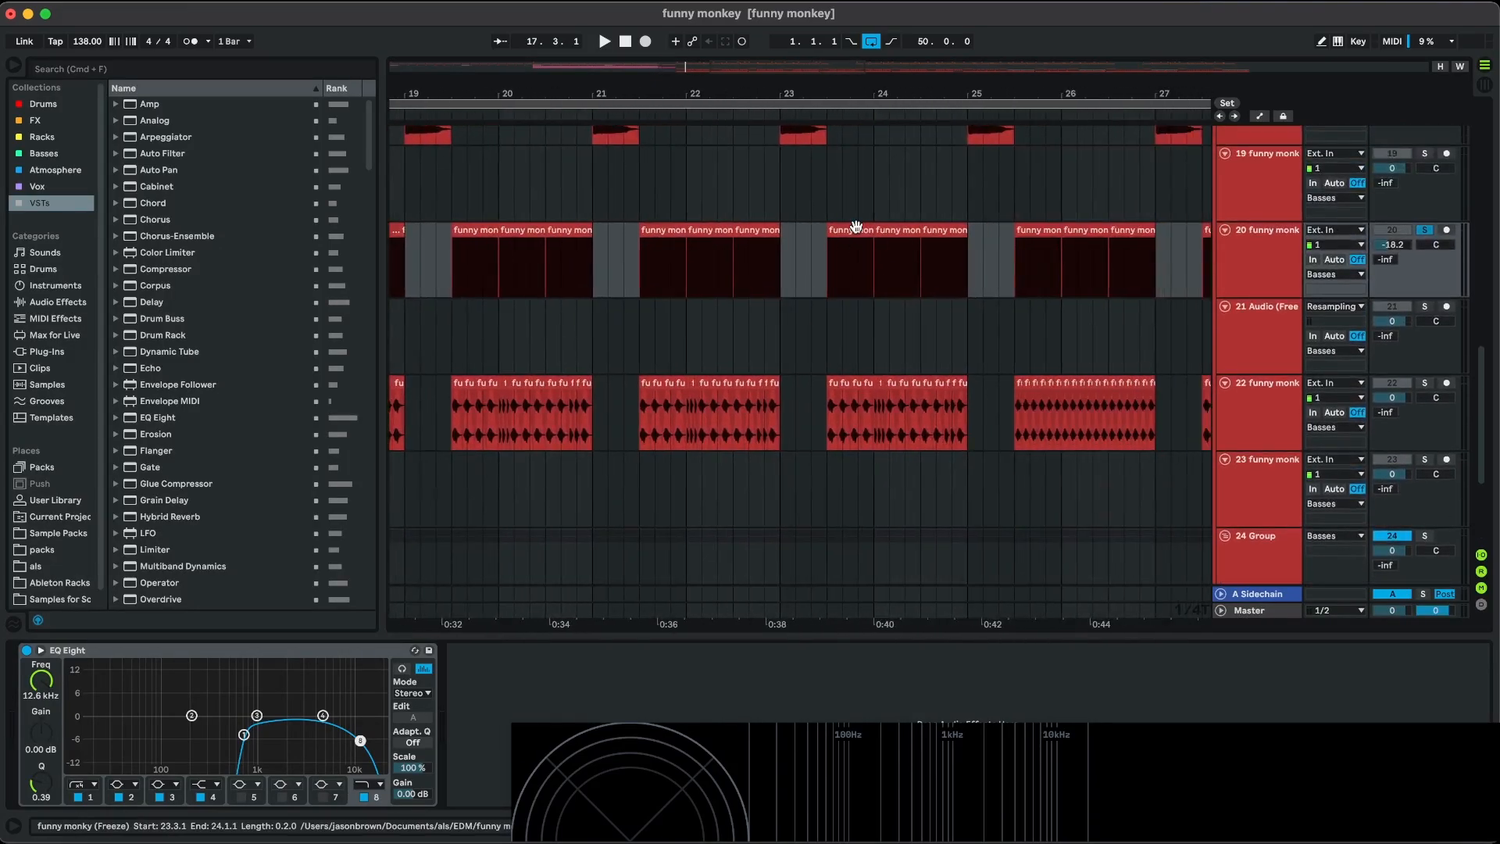
{"action": "scroll", "coordinate": [856, 228], "scroll_direction": "up", "scroll_amount": 6}
{"action": "scroll", "coordinate": [858, 232], "scroll_direction": "down", "scroll_amount": 6}
{"action": "scroll", "coordinate": [858, 232], "scroll_direction": "up", "scroll_amount": 5}
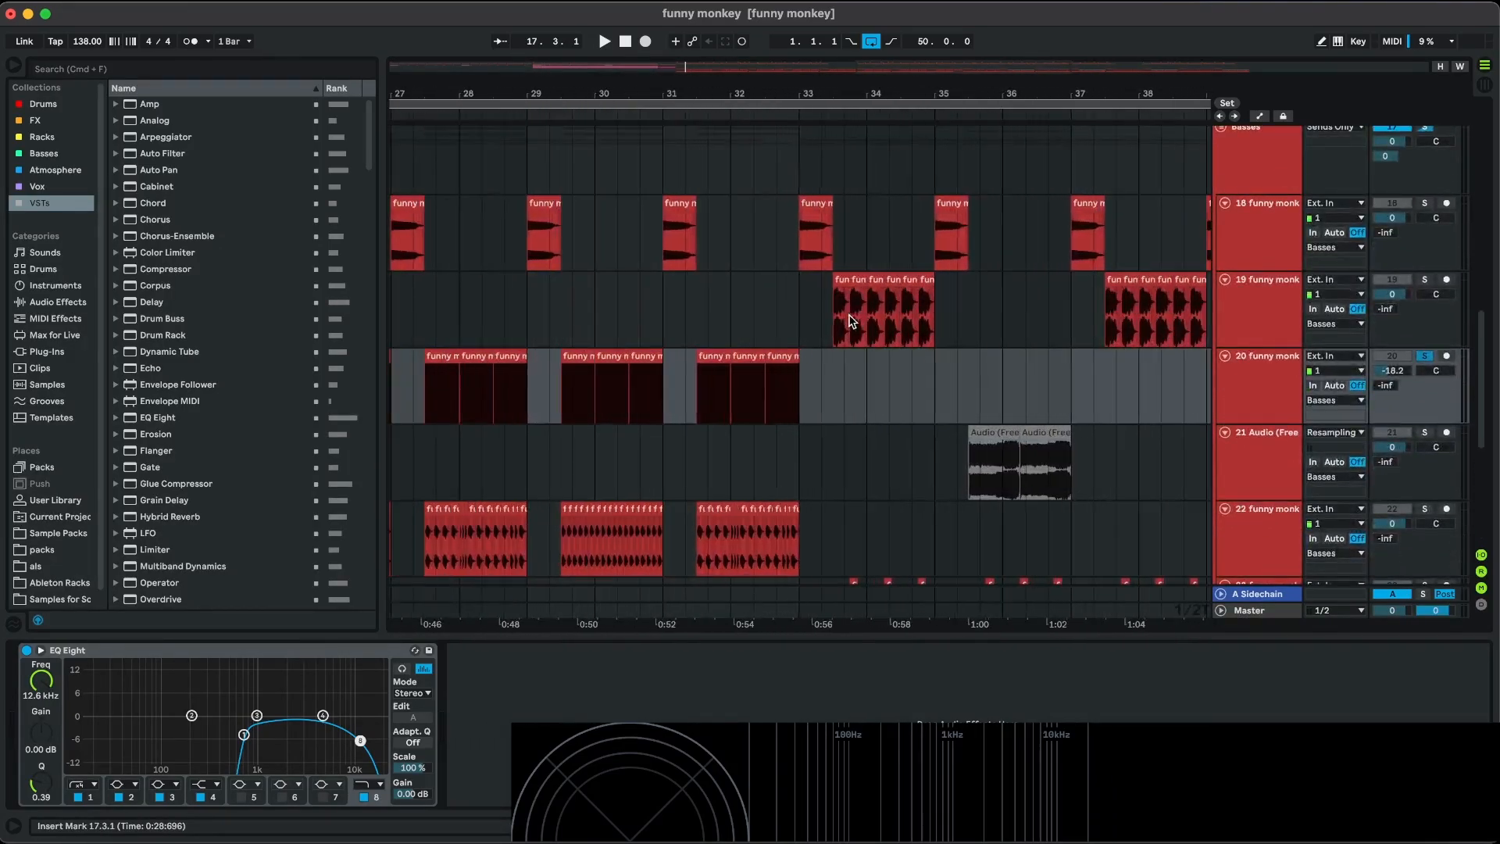
{"action": "left_click", "coordinate": [801, 305]}
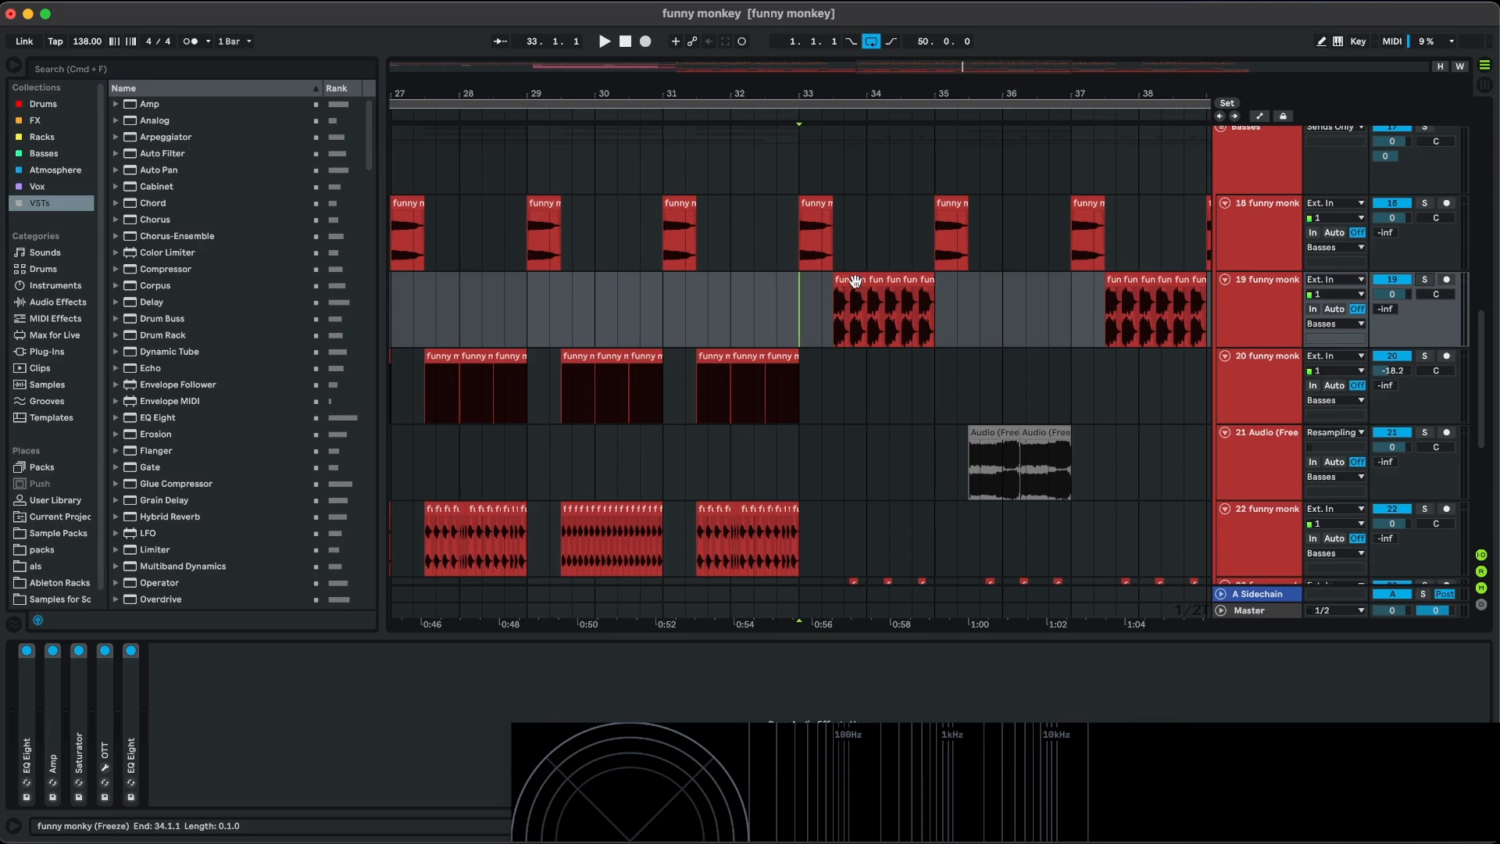
Play the second bass section from 33.1 to bar 41 with all bass tracks active.
{"action": "scroll", "coordinate": [847, 283], "scroll_direction": "up", "scroll_amount": 6}
{"action": "scroll", "coordinate": [847, 284], "scroll_direction": "down", "scroll_amount": 3}
{"action": "scroll", "coordinate": [847, 283], "scroll_direction": "down", "scroll_amount": 8}
{"action": "scroll", "coordinate": [847, 284], "scroll_direction": "right", "scroll_amount": 3}
{"action": "scroll", "coordinate": [847, 283], "scroll_direction": "up", "scroll_amount": 1}
{"action": "scroll", "coordinate": [848, 284], "scroll_direction": "up", "scroll_amount": 2}
{"action": "key", "text": "space"}
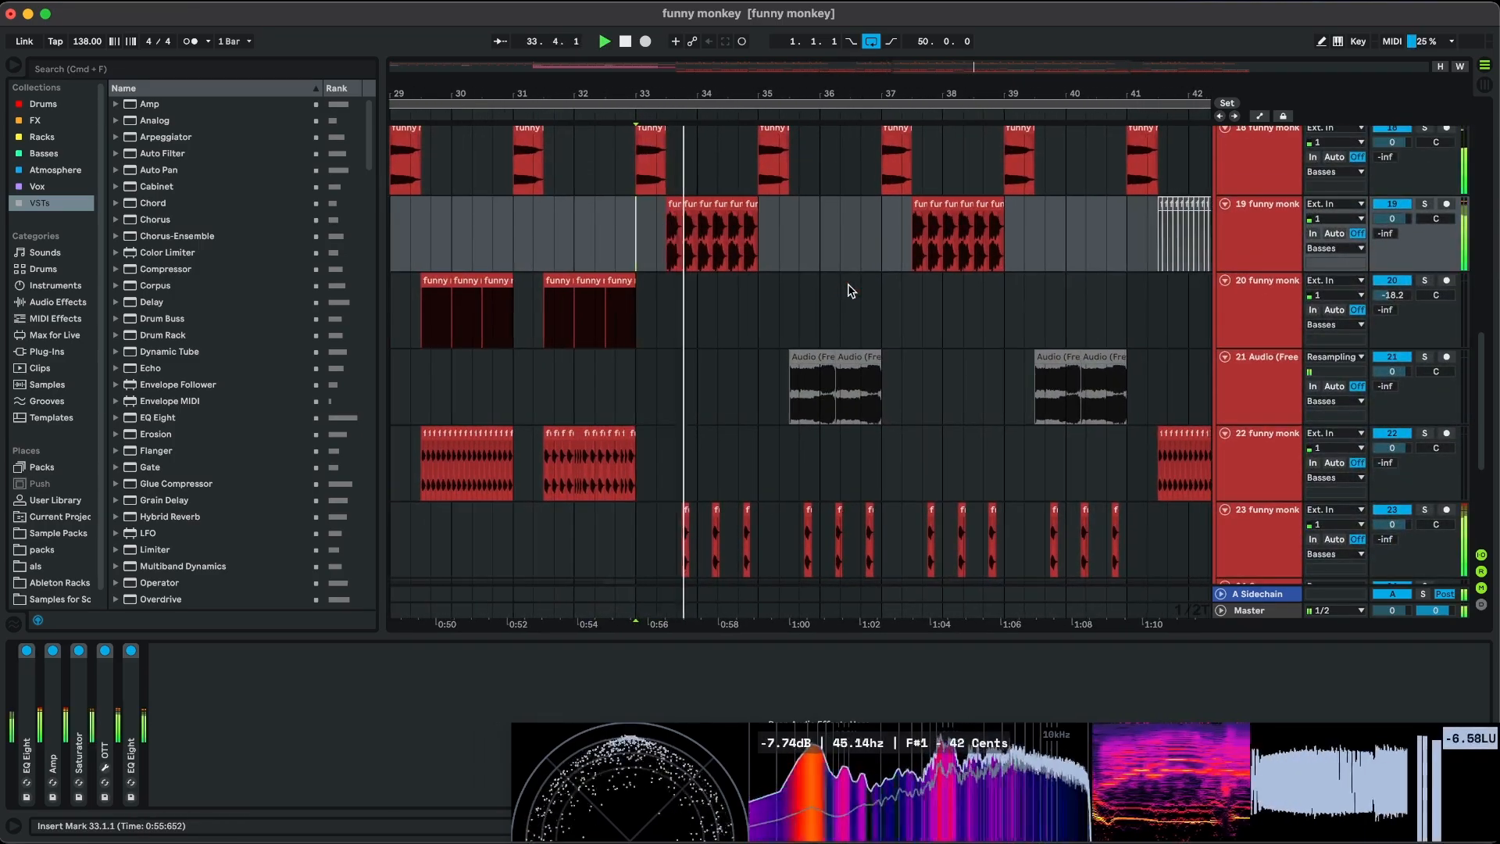
{"action": "scroll", "coordinate": [847, 284], "scroll_direction": "up", "scroll_amount": 1}
{"action": "scroll", "coordinate": [848, 283], "scroll_direction": "up", "scroll_amount": 2}
{"action": "scroll", "coordinate": [847, 284], "scroll_direction": "up", "scroll_amount": 1}
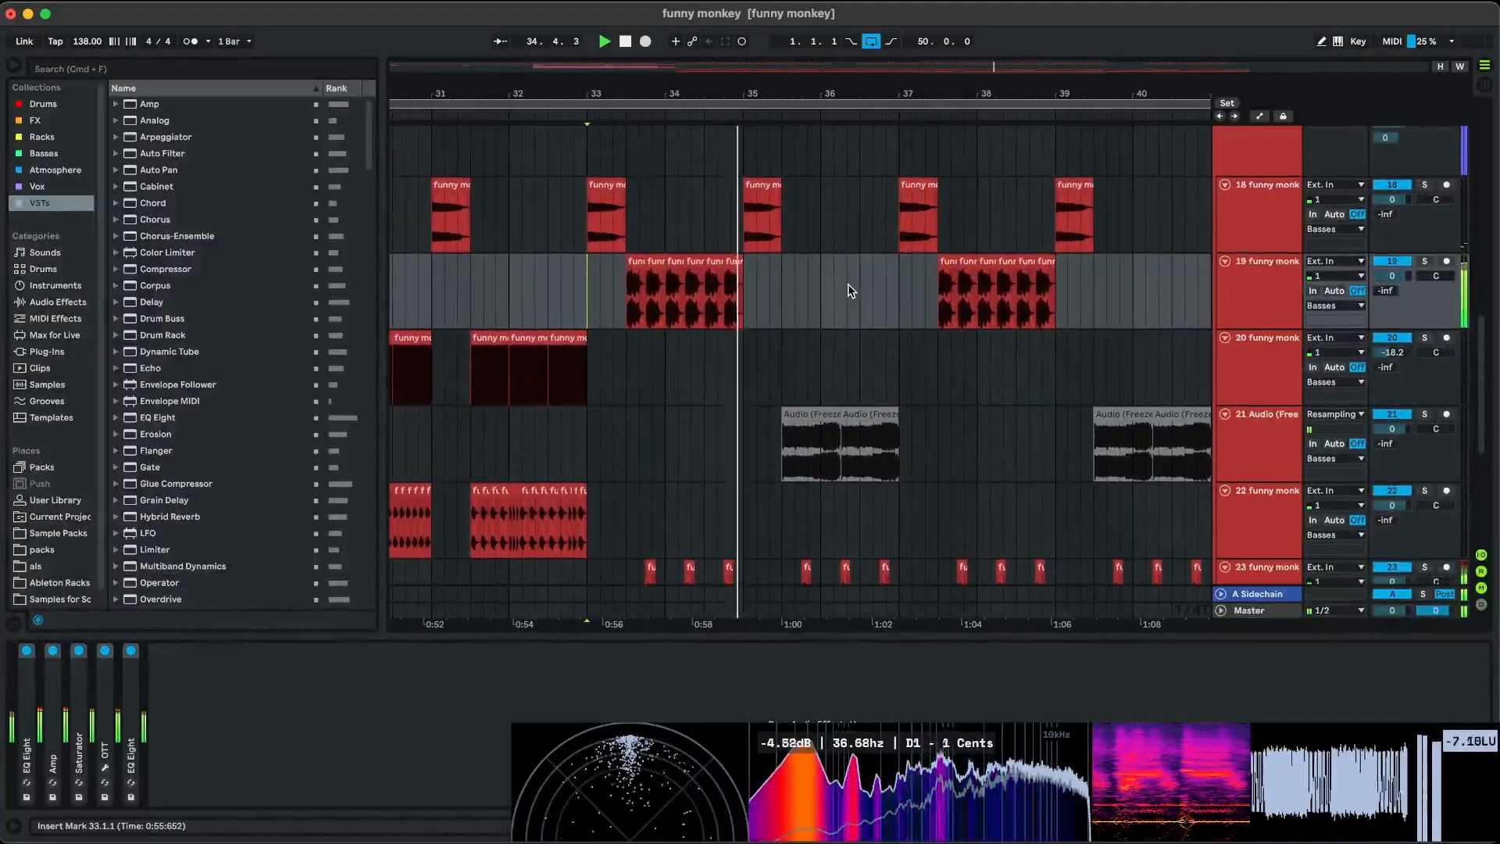
{"action": "scroll", "coordinate": [849, 285], "scroll_direction": "up", "scroll_amount": 2}
{"action": "scroll", "coordinate": [849, 285], "scroll_direction": "down", "scroll_amount": 3}
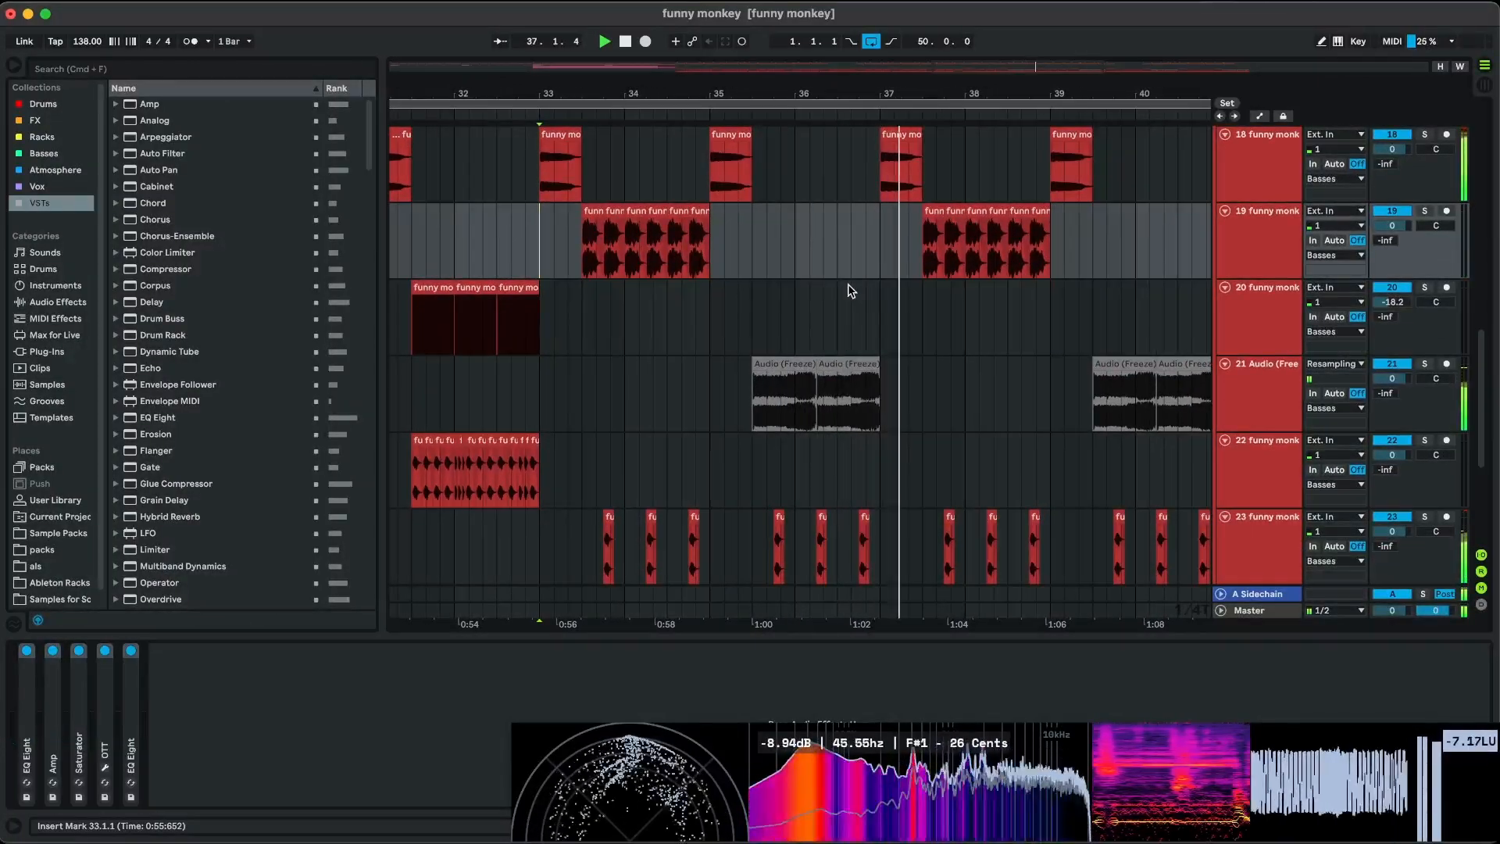
{"action": "scroll", "coordinate": [847, 284], "scroll_direction": "right", "scroll_amount": 3}
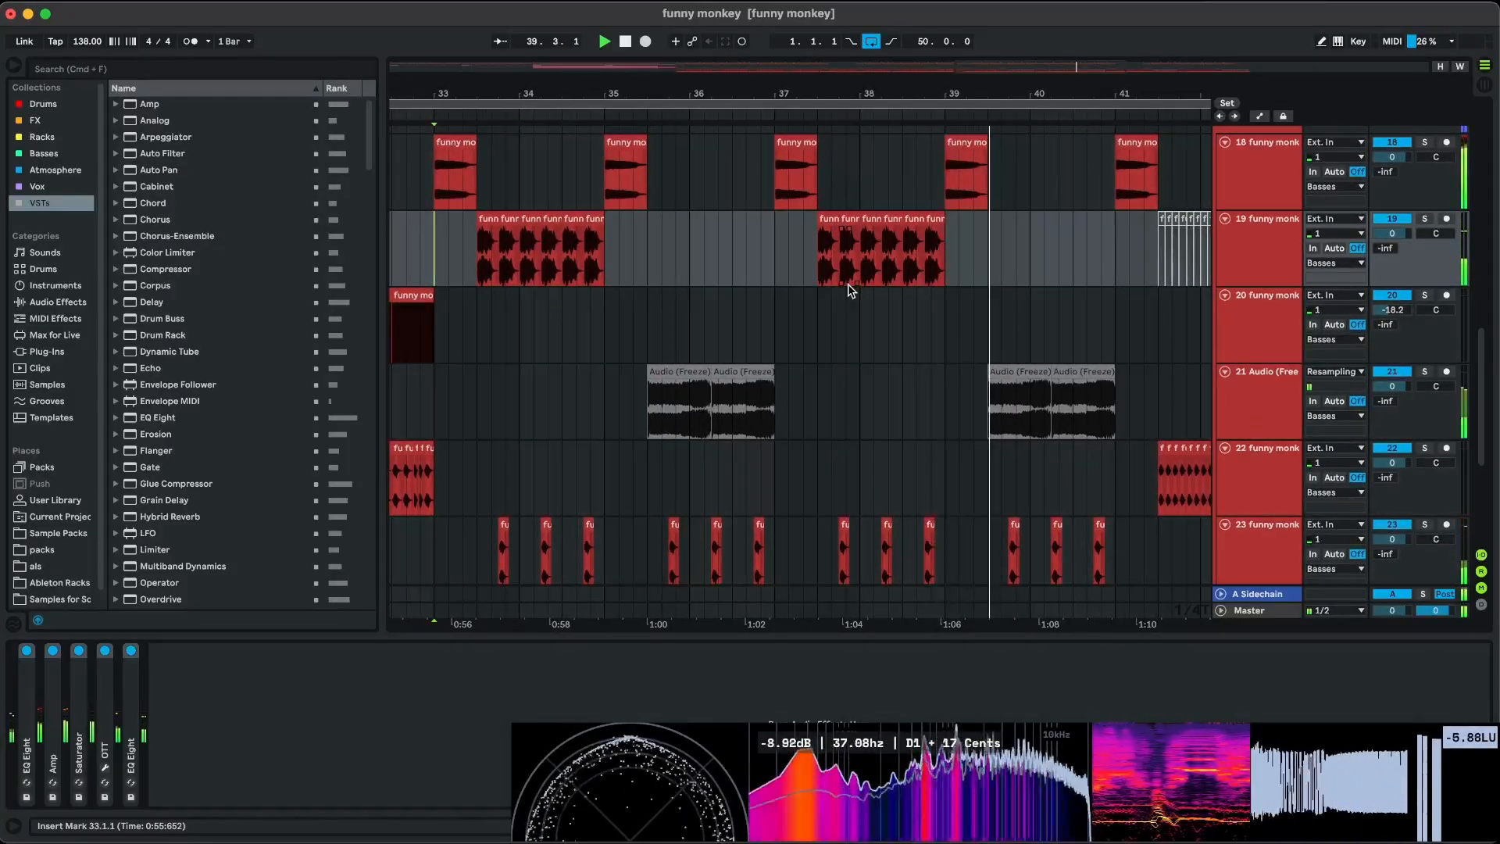
{"action": "scroll", "coordinate": [848, 283], "scroll_direction": "left", "scroll_amount": 2}
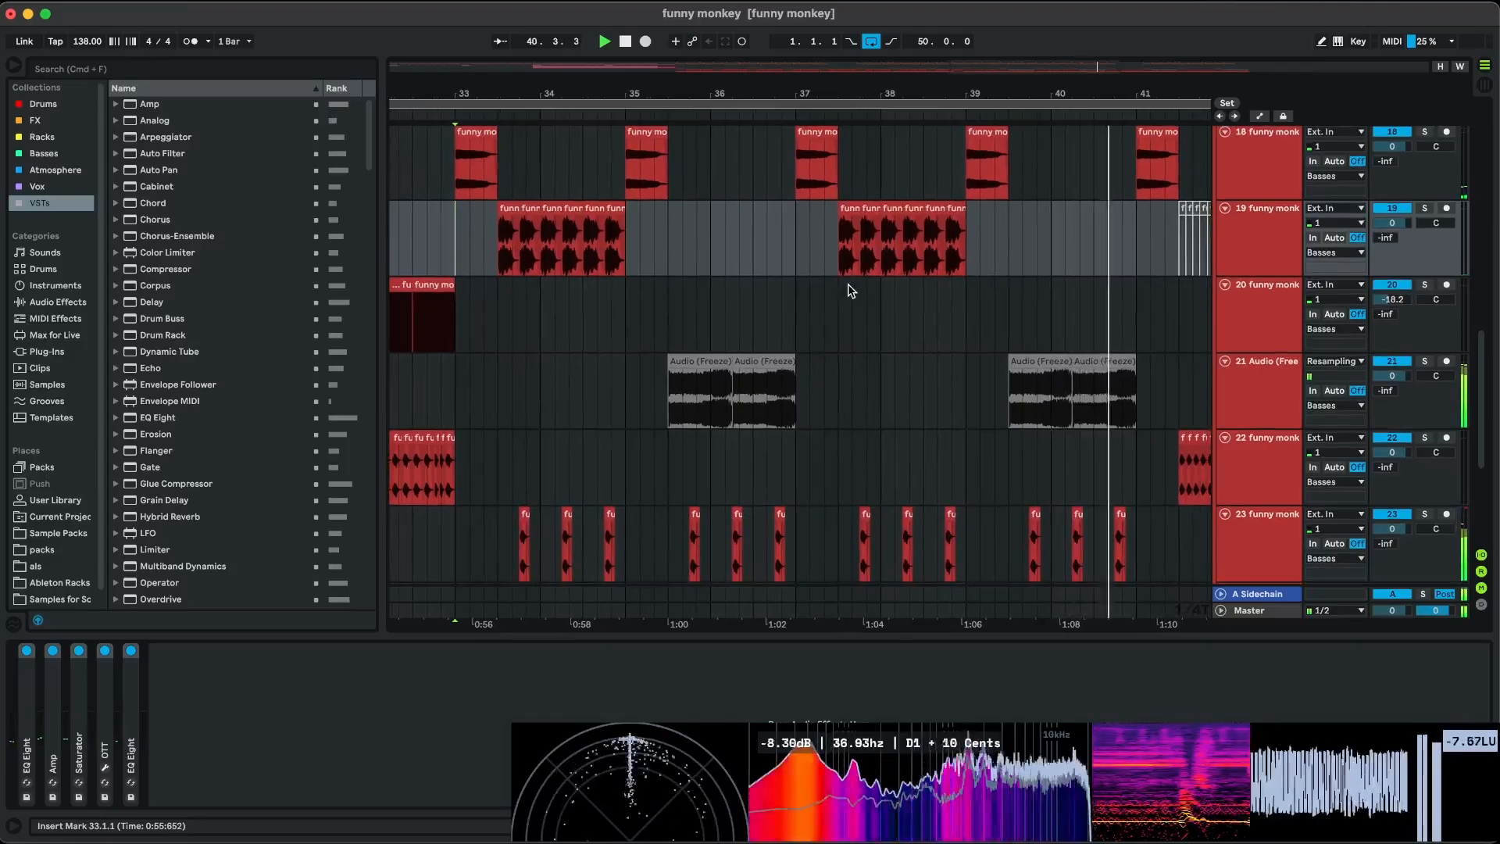
{"action": "key", "text": "space"}
Play the track 18 clip from 33.1 and solo track 18.
{"action": "scroll", "coordinate": [849, 284], "scroll_direction": "left", "scroll_amount": 6}
{"action": "scroll", "coordinate": [849, 283], "scroll_direction": "up", "scroll_amount": 2}
{"action": "scroll", "coordinate": [716, 324], "scroll_direction": "up", "scroll_amount": 3}
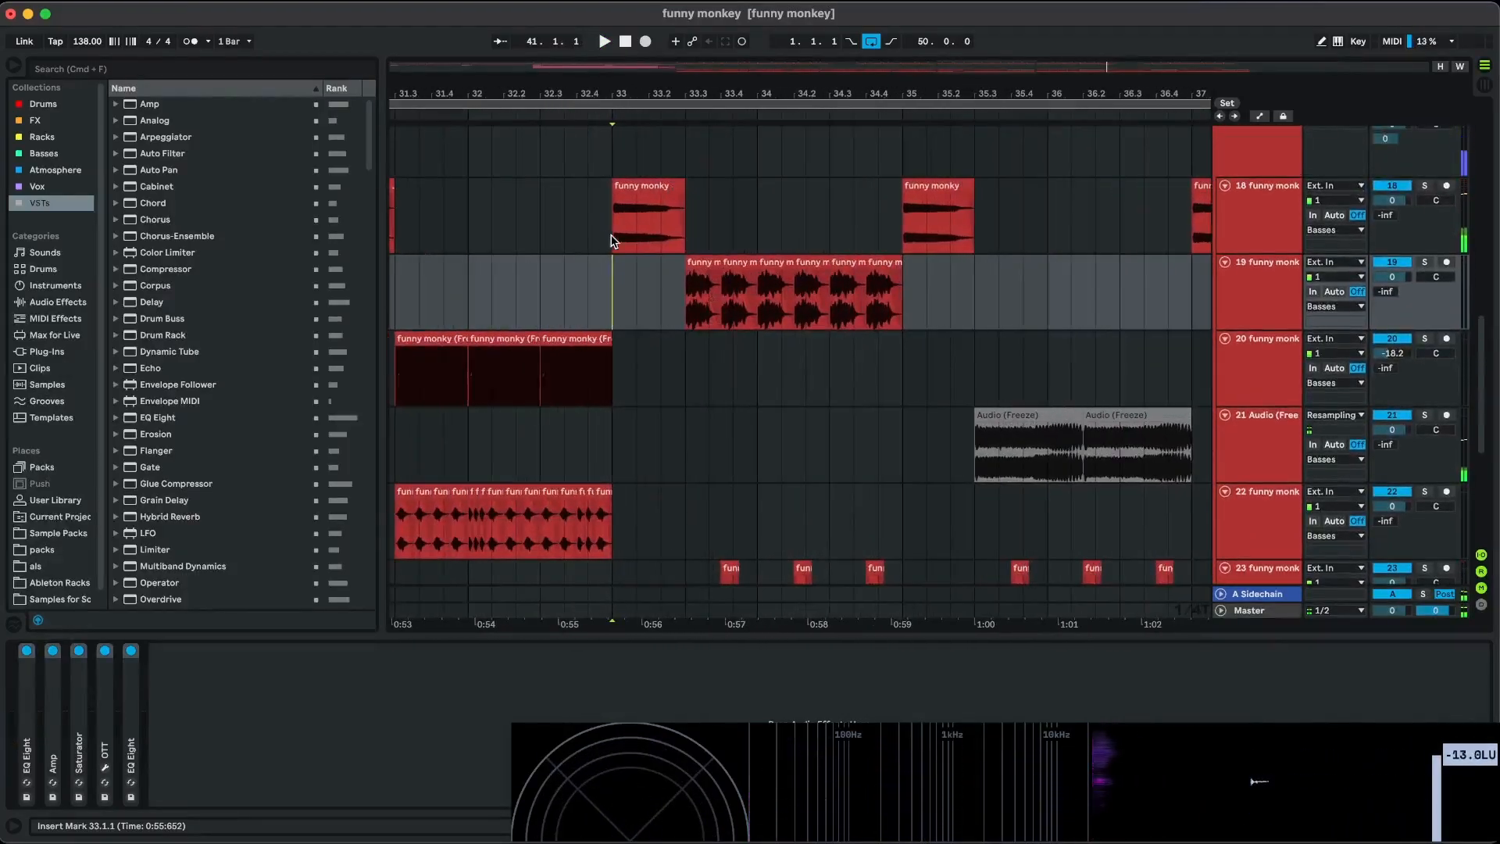
{"action": "left_click", "coordinate": [619, 243]}
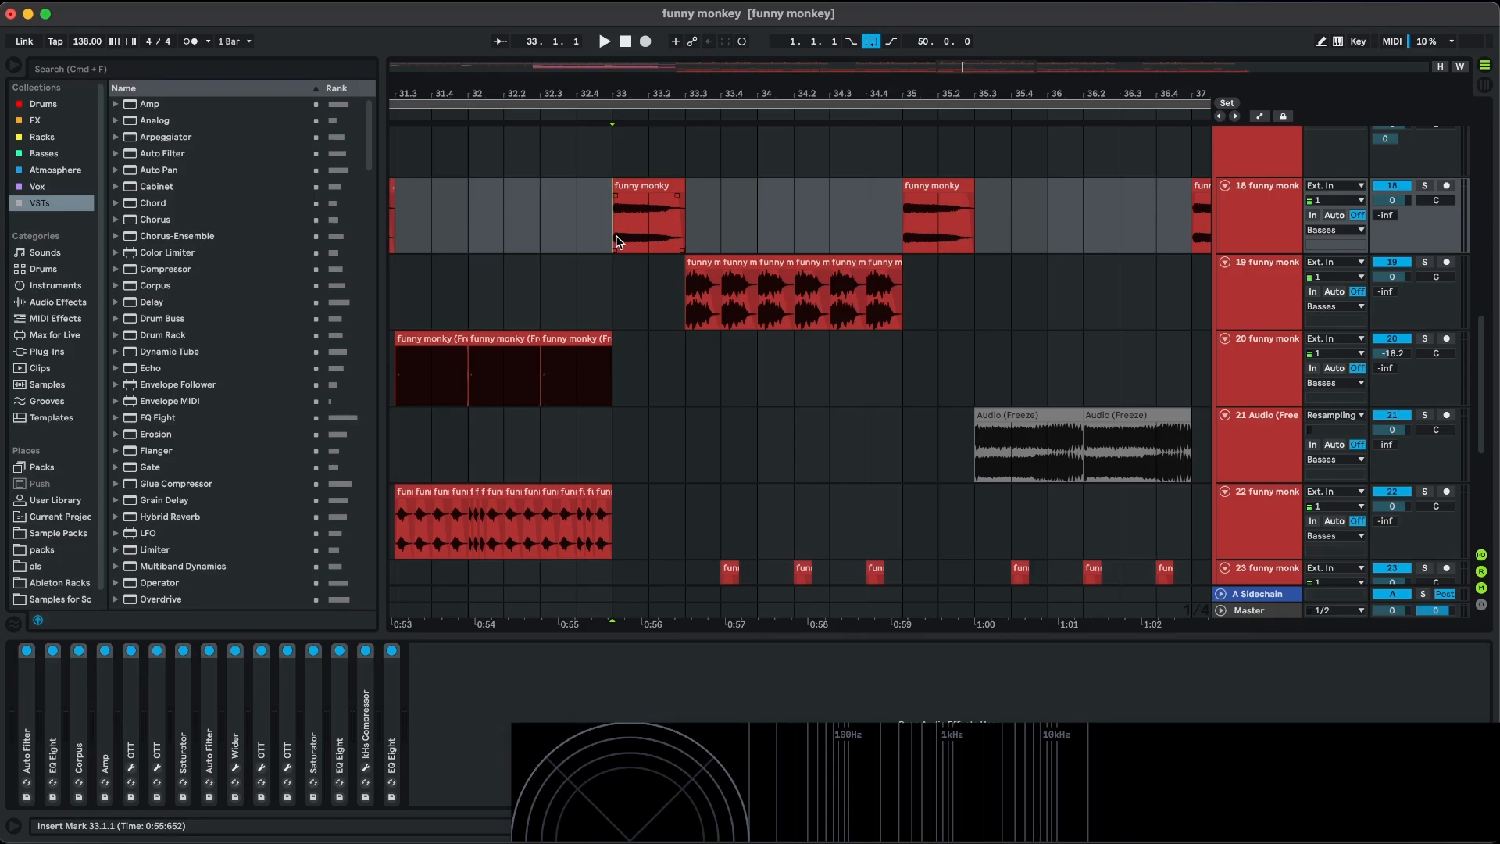
{"action": "key", "text": "space"}
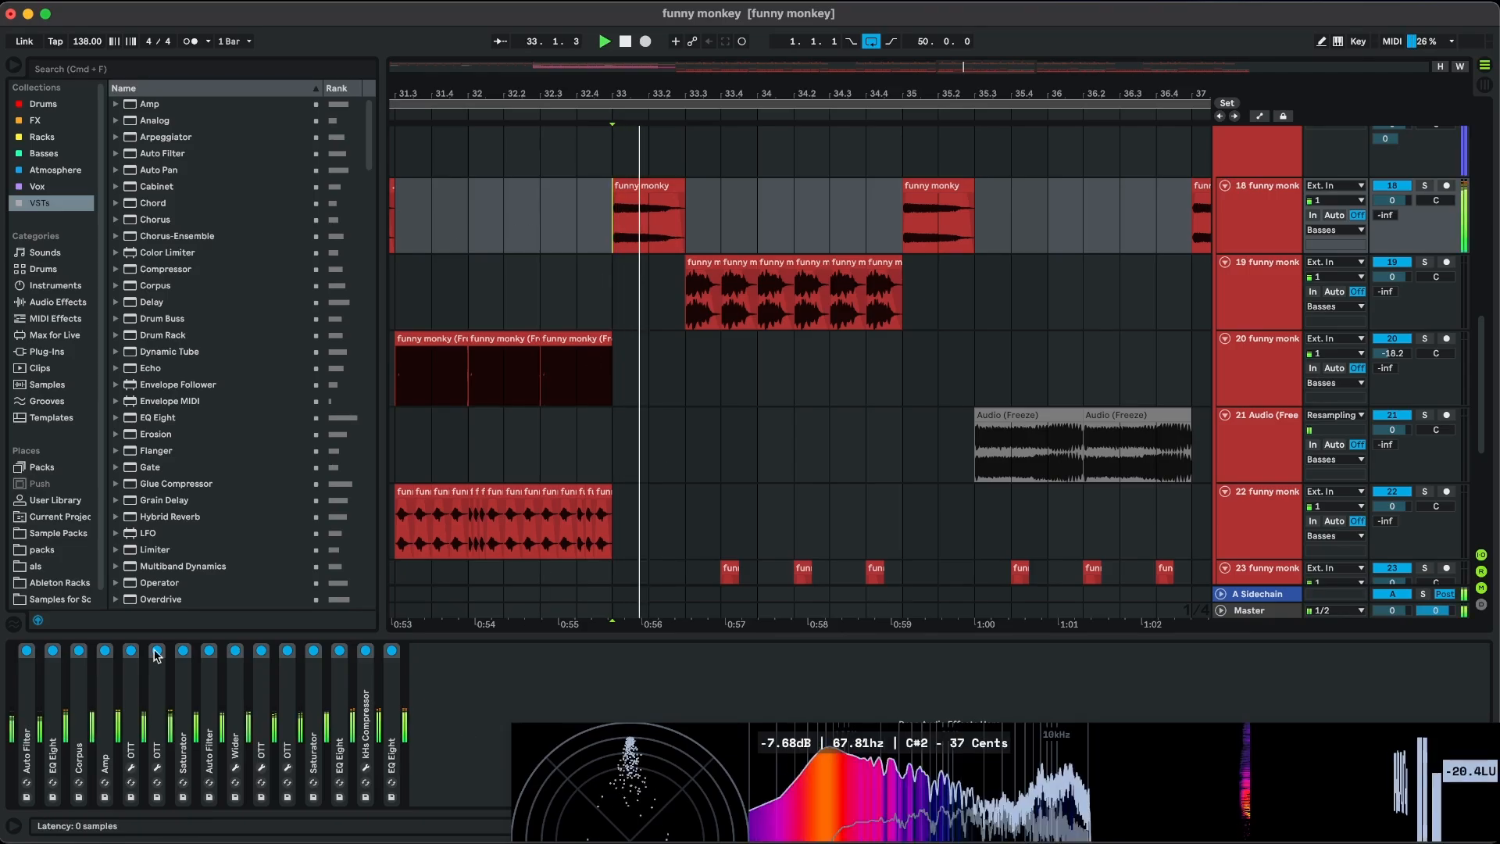
{"action": "scroll", "coordinate": [627, 211], "scroll_direction": "up", "scroll_amount": 2}
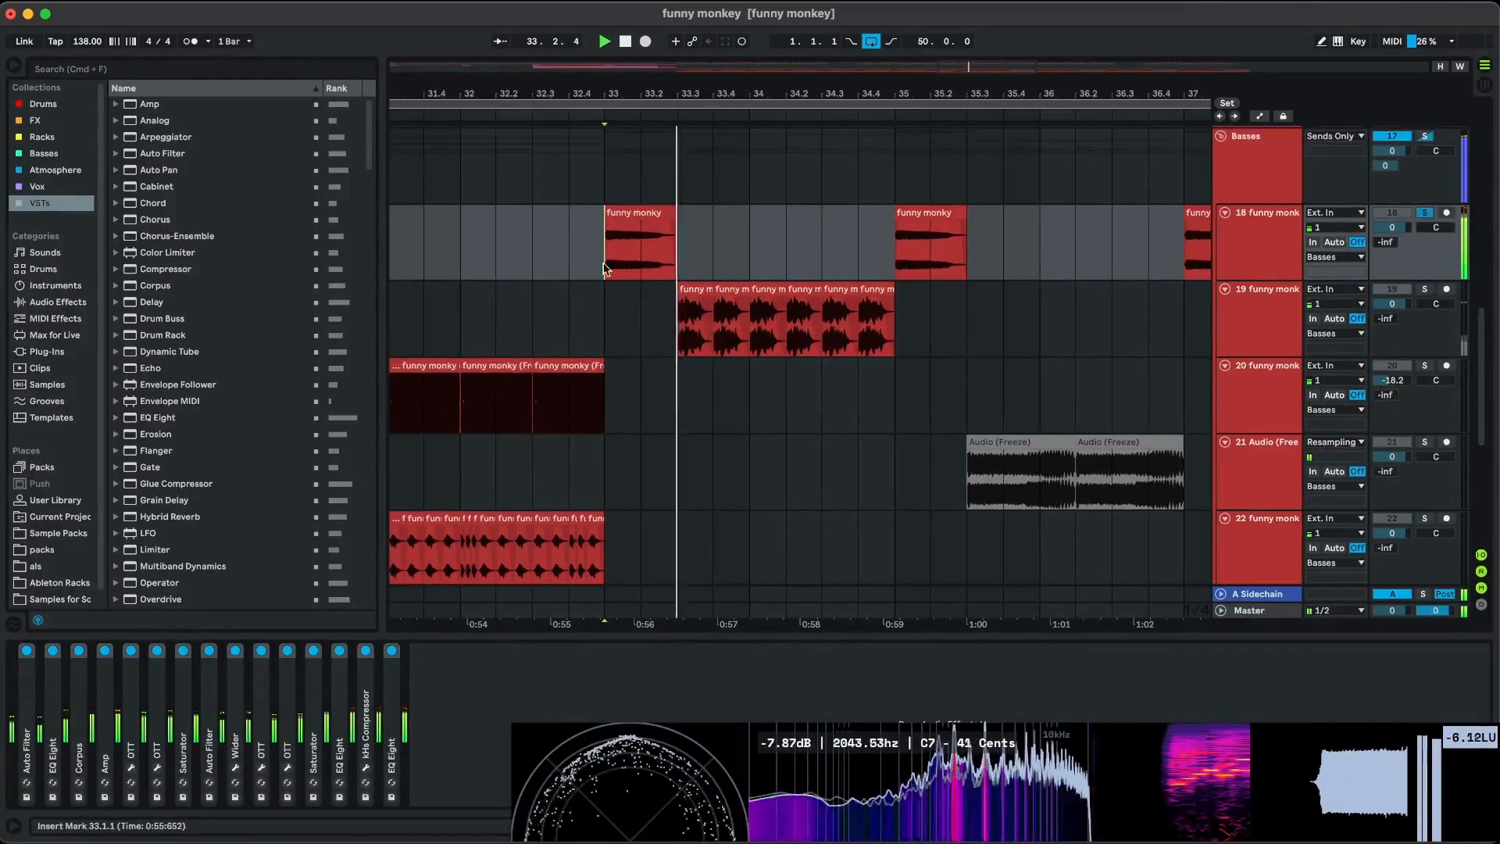
{"action": "key", "text": "space"}
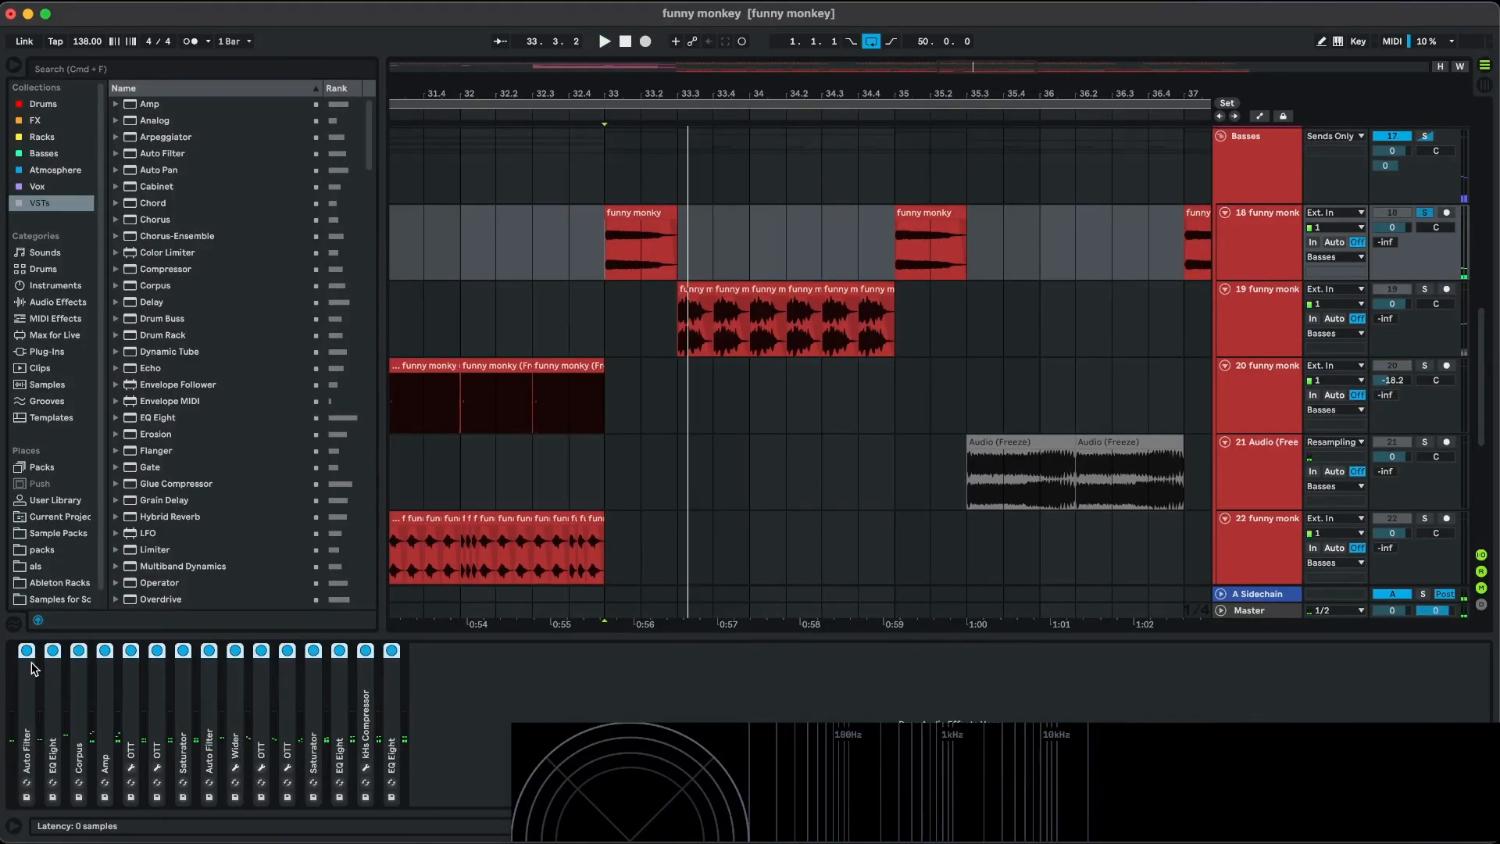
Play the 33.1 clip with all track 18 devices deactivated and examine its Transposition envelope and waveform.
{"action": "double_click", "coordinate": [645, 225]}
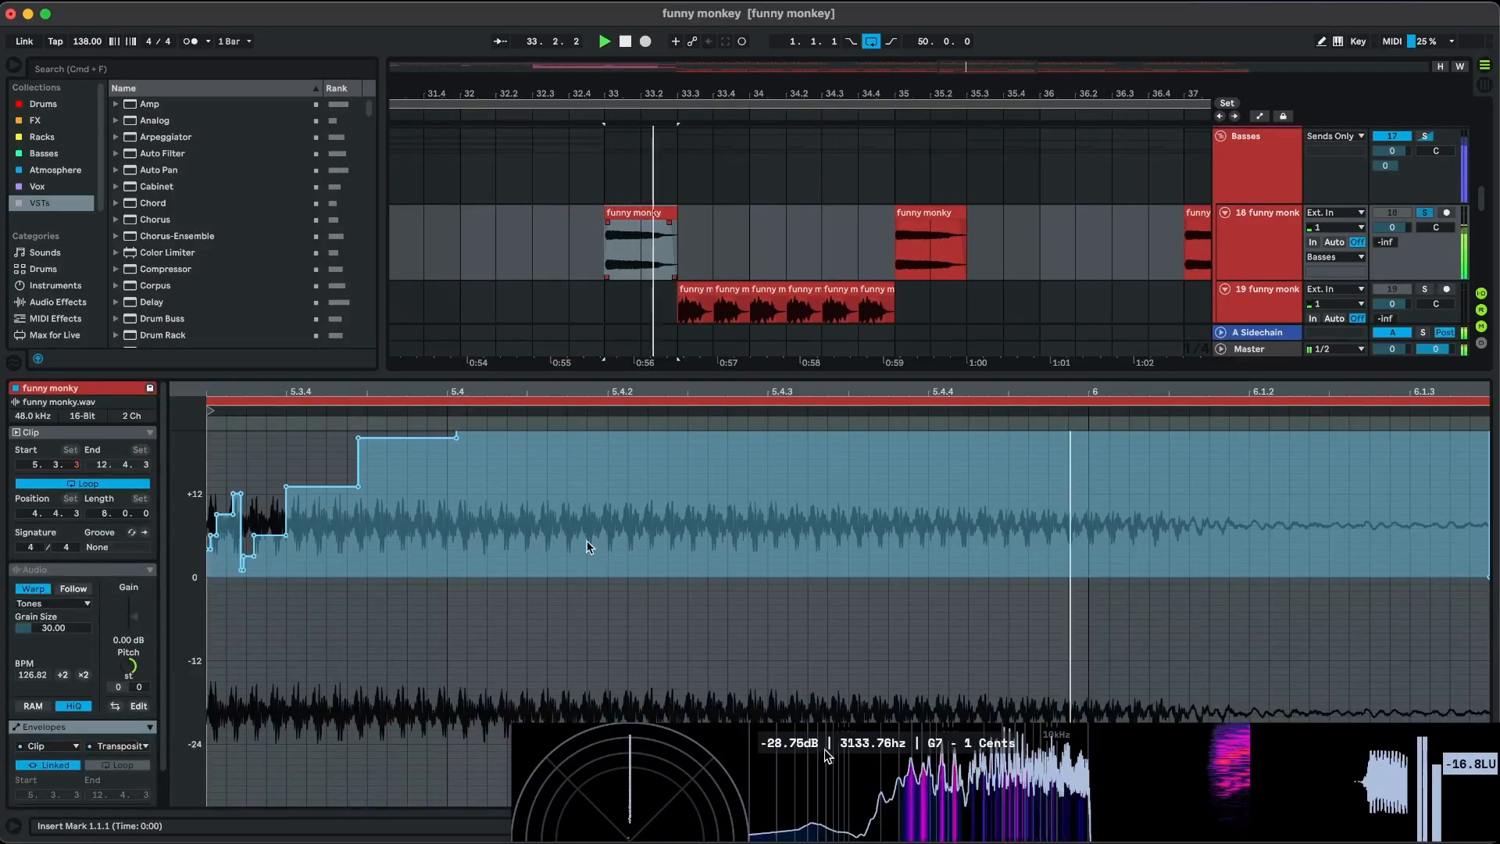
{"action": "scroll", "coordinate": [593, 539], "scroll_direction": "down", "scroll_amount": 3}
{"action": "scroll", "coordinate": [593, 540], "scroll_direction": "up", "scroll_amount": 2}
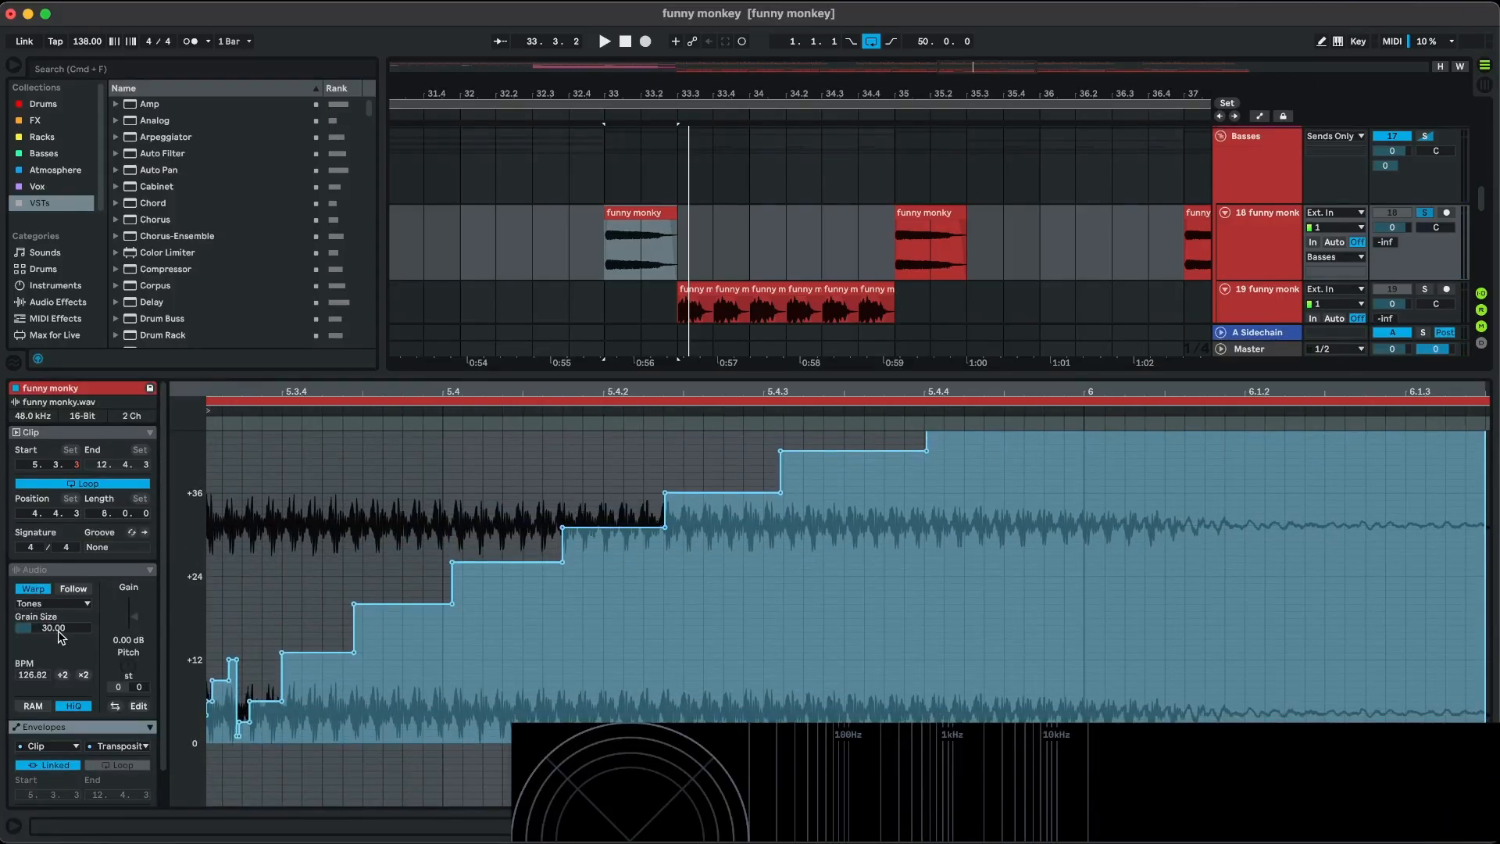
{"action": "left_click", "coordinate": [135, 668]}
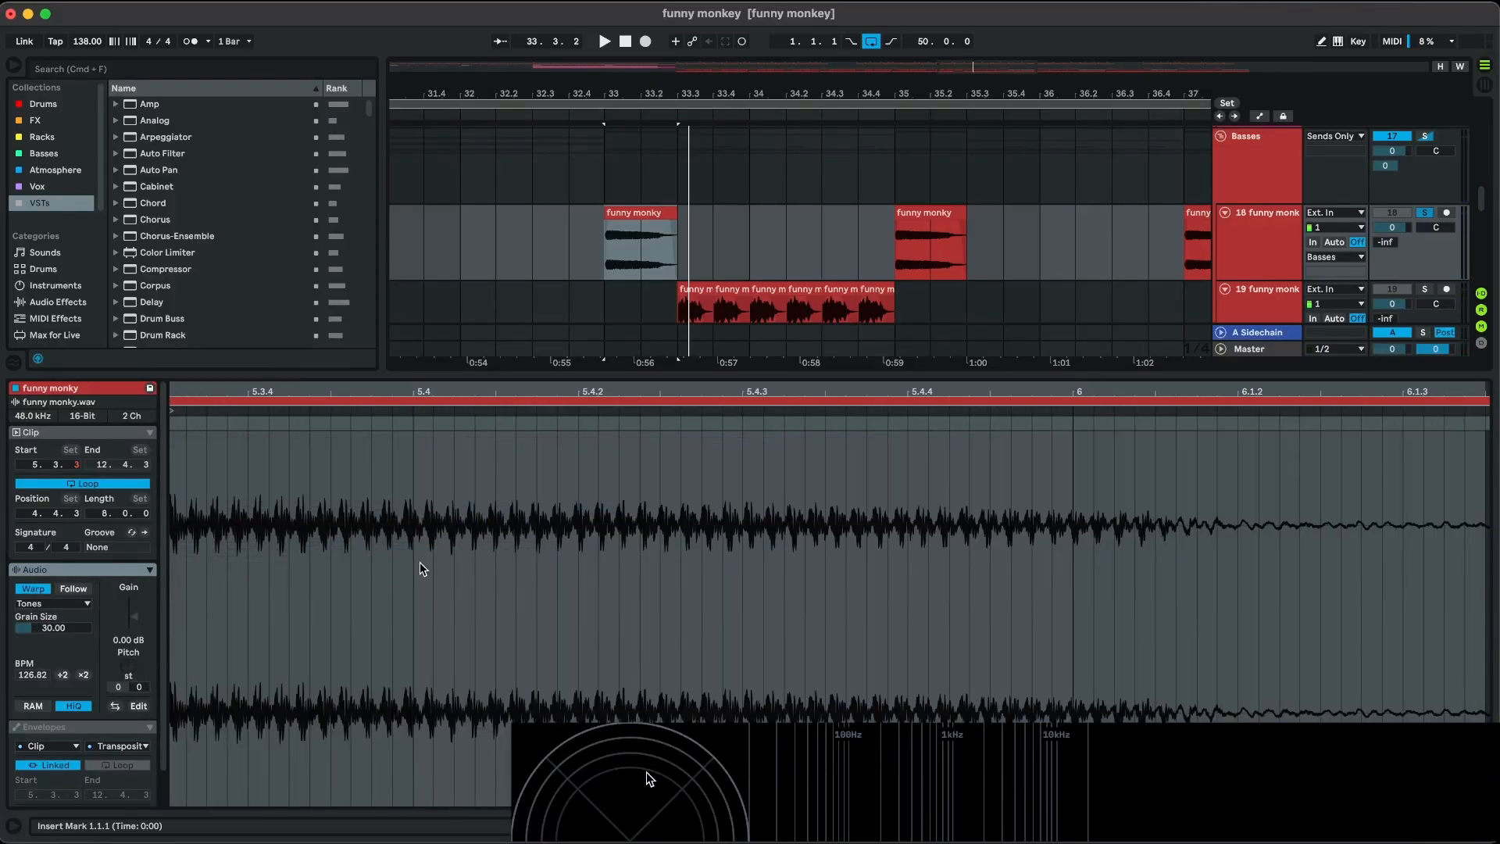
Return to track 18's device chain and reactivate all of its devices.
{"action": "key", "text": "shift+Tab"}
{"action": "scroll", "coordinate": [639, 422], "scroll_direction": "down", "scroll_amount": 2}
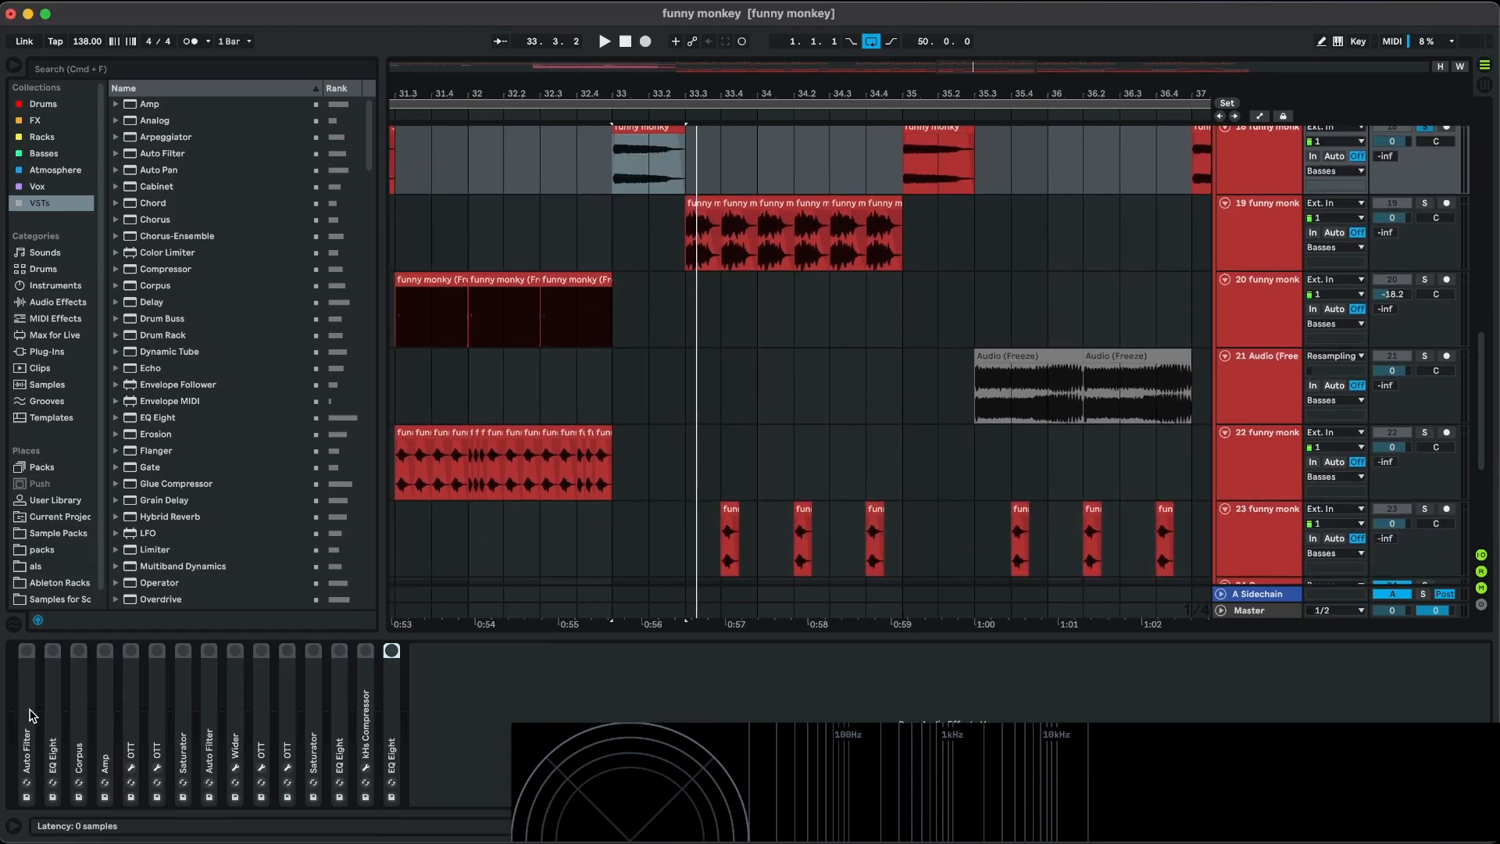
{"action": "scroll", "coordinate": [776, 241], "scroll_direction": "left", "scroll_amount": 1}
{"action": "scroll", "coordinate": [775, 241], "scroll_direction": "up", "scroll_amount": 1}
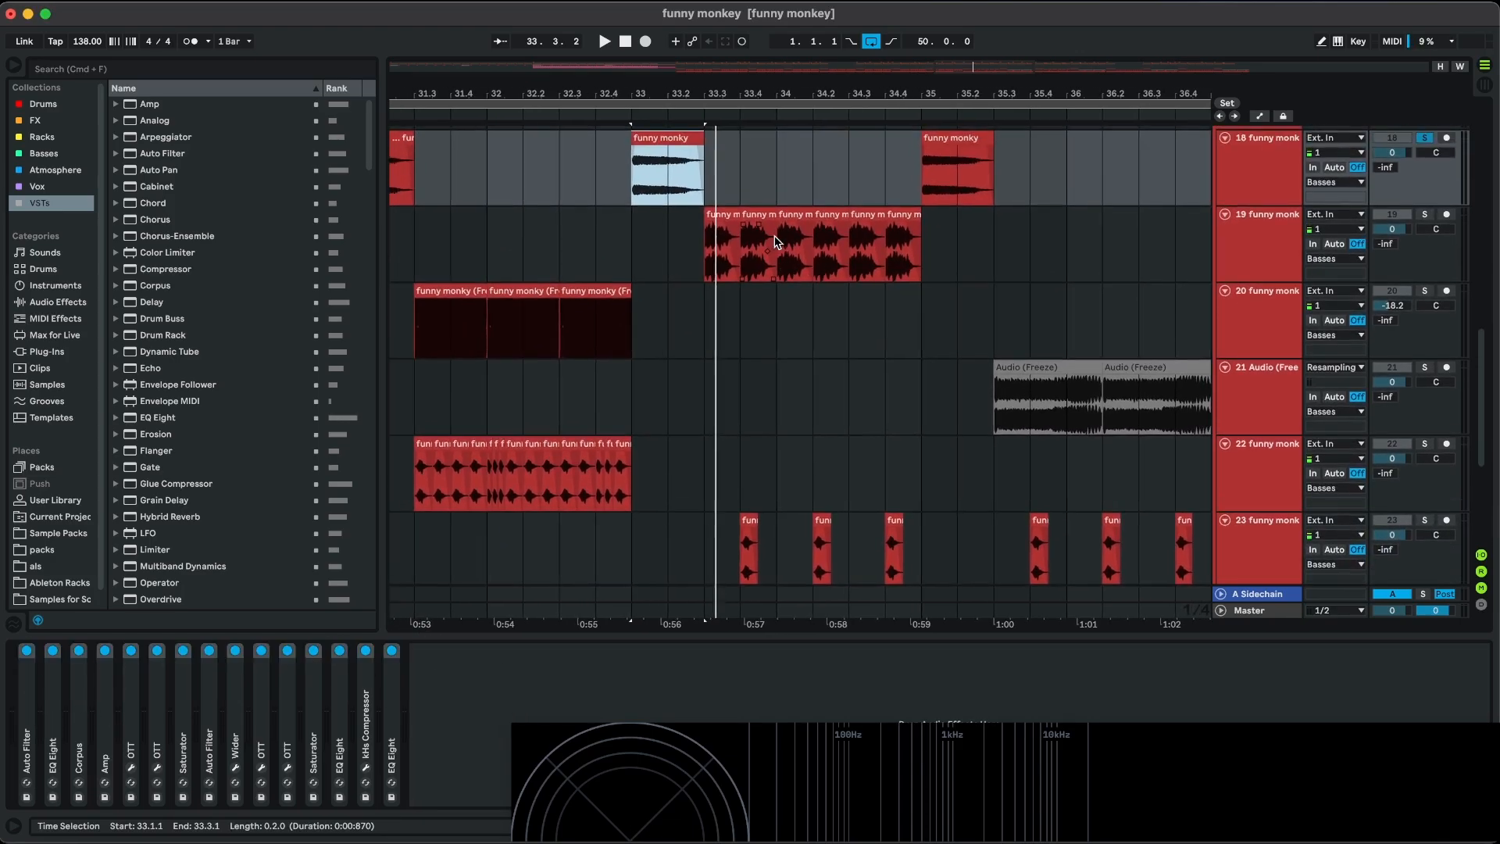
Solo track 19 and play its clips from 33.3.1.
{"action": "left_click", "coordinate": [708, 256]}
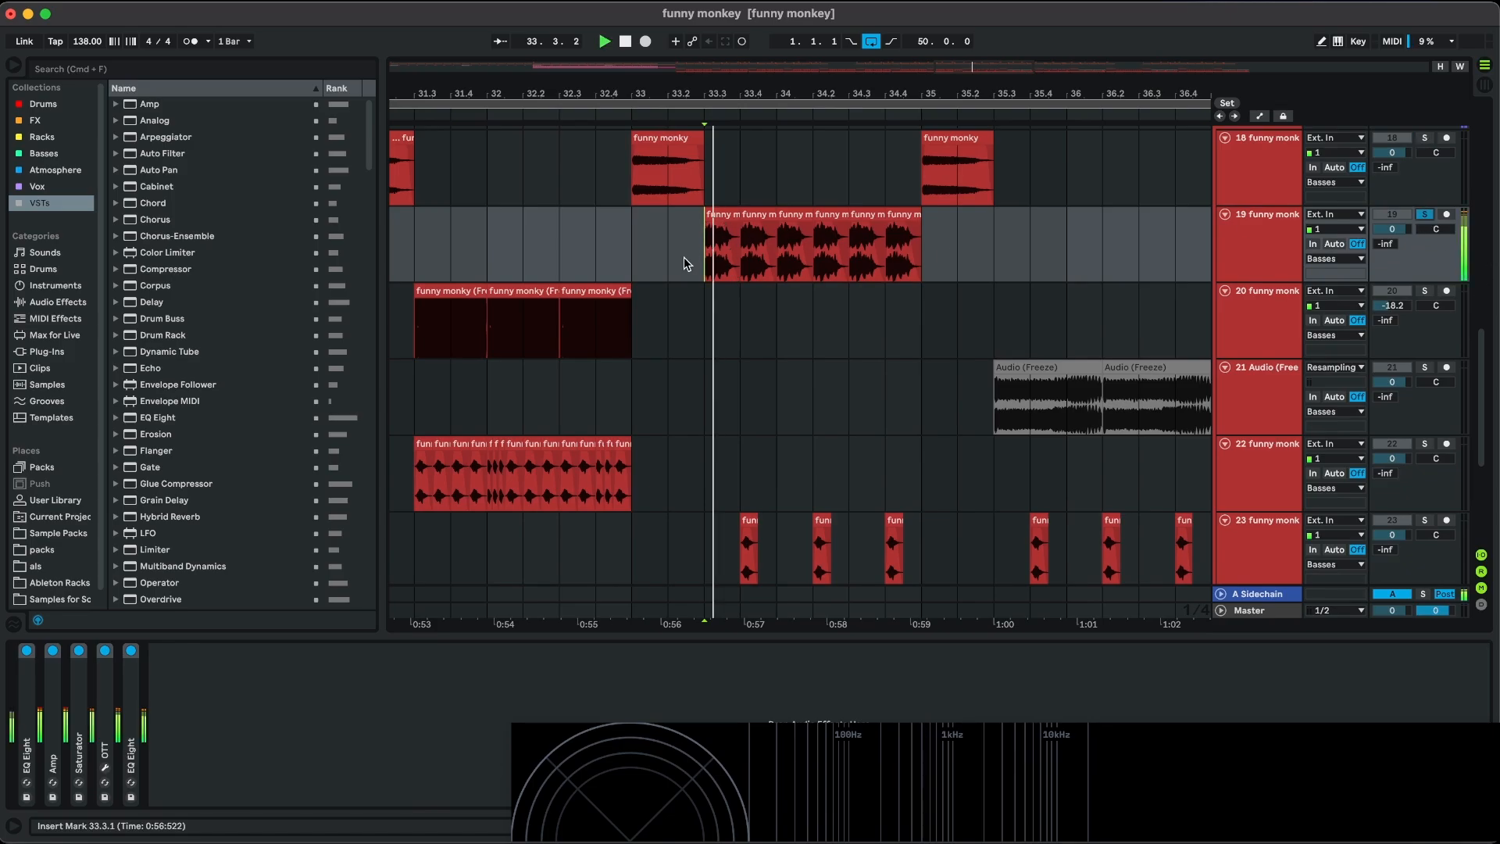
{"action": "scroll", "coordinate": [683, 256], "scroll_direction": "up", "scroll_amount": 2}
{"action": "scroll", "coordinate": [685, 257], "scroll_direction": "up", "scroll_amount": 5}
{"action": "left_click", "coordinate": [730, 256]}
{"action": "scroll", "coordinate": [730, 255], "scroll_direction": "down", "scroll_amount": 3}
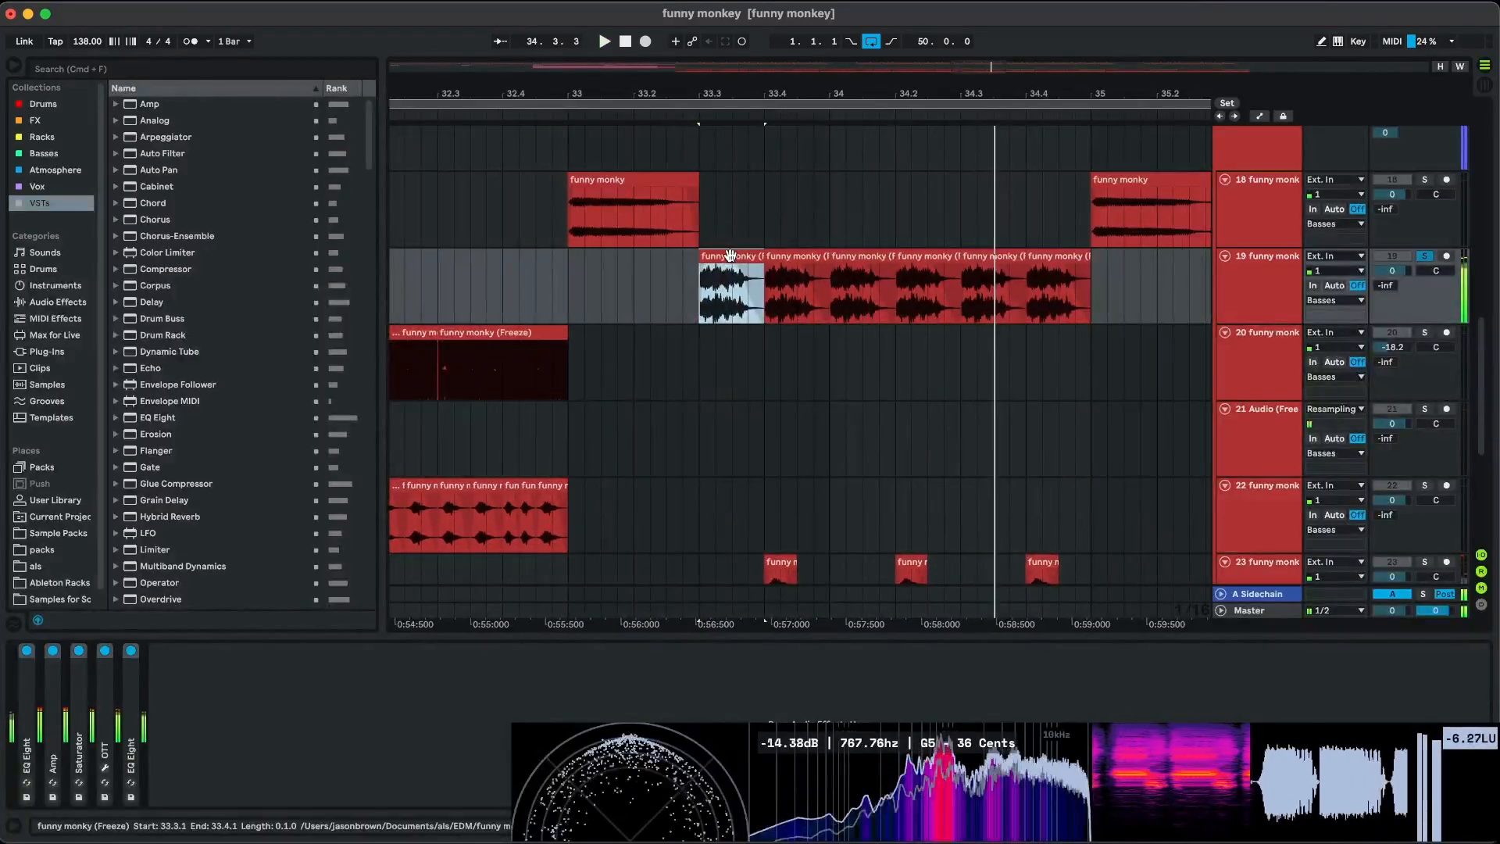
{"action": "scroll", "coordinate": [730, 255], "scroll_direction": "down", "scroll_amount": 3}
Copy the first track 19 clip to 31.3 and extend it to about 33.1.4 to expose the full frozen sample.
{"action": "left_click_drag", "start_coordinate": [756, 266], "coordinate": [545, 266]}
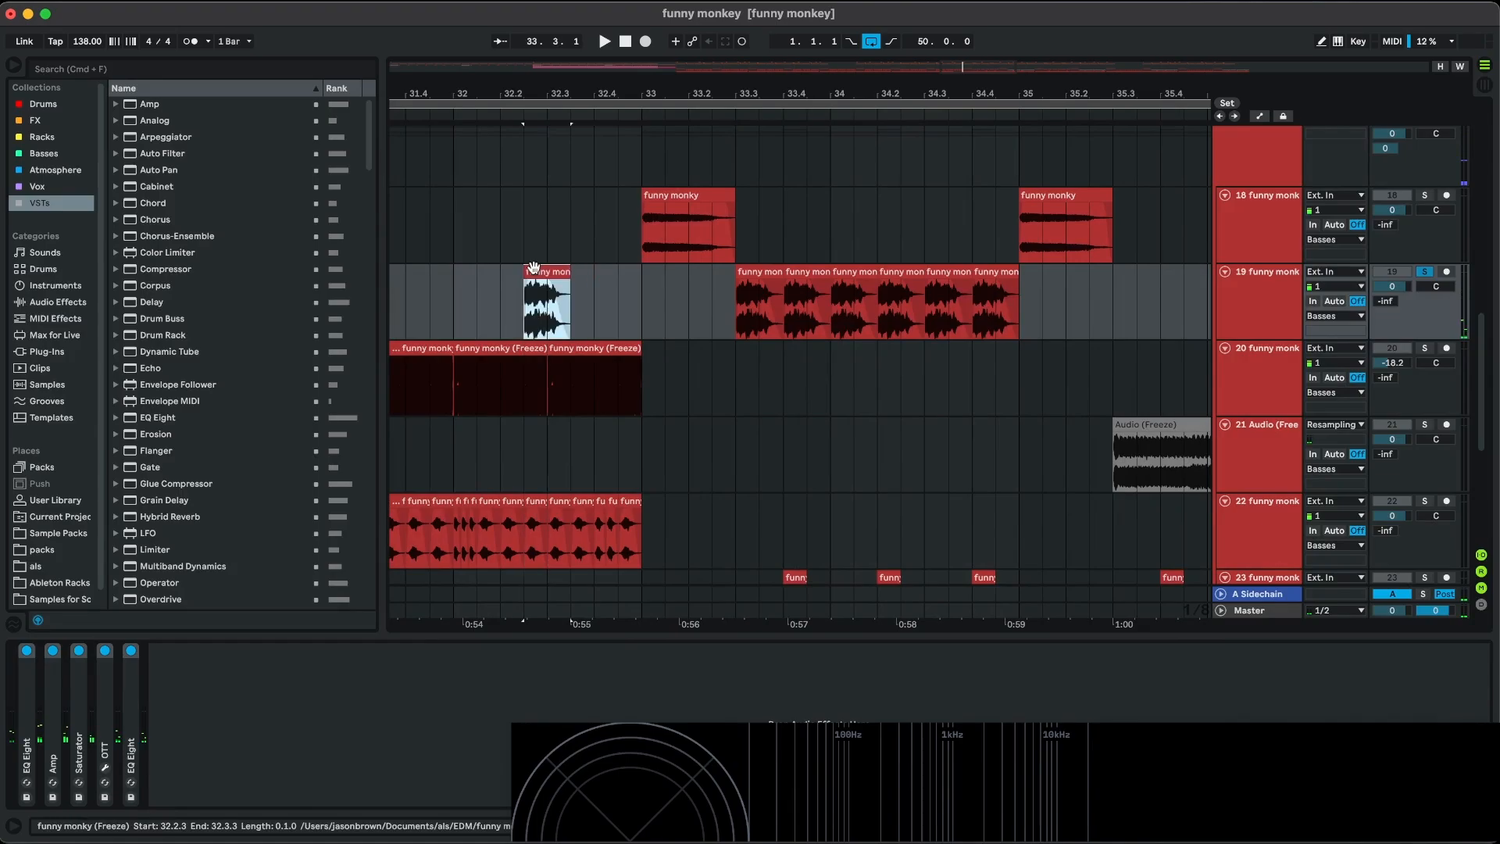
{"action": "scroll", "coordinate": [715, 263], "scroll_direction": "left", "scroll_amount": 5}
{"action": "left_click_drag", "start_coordinate": [757, 268], "coordinate": [591, 263]}
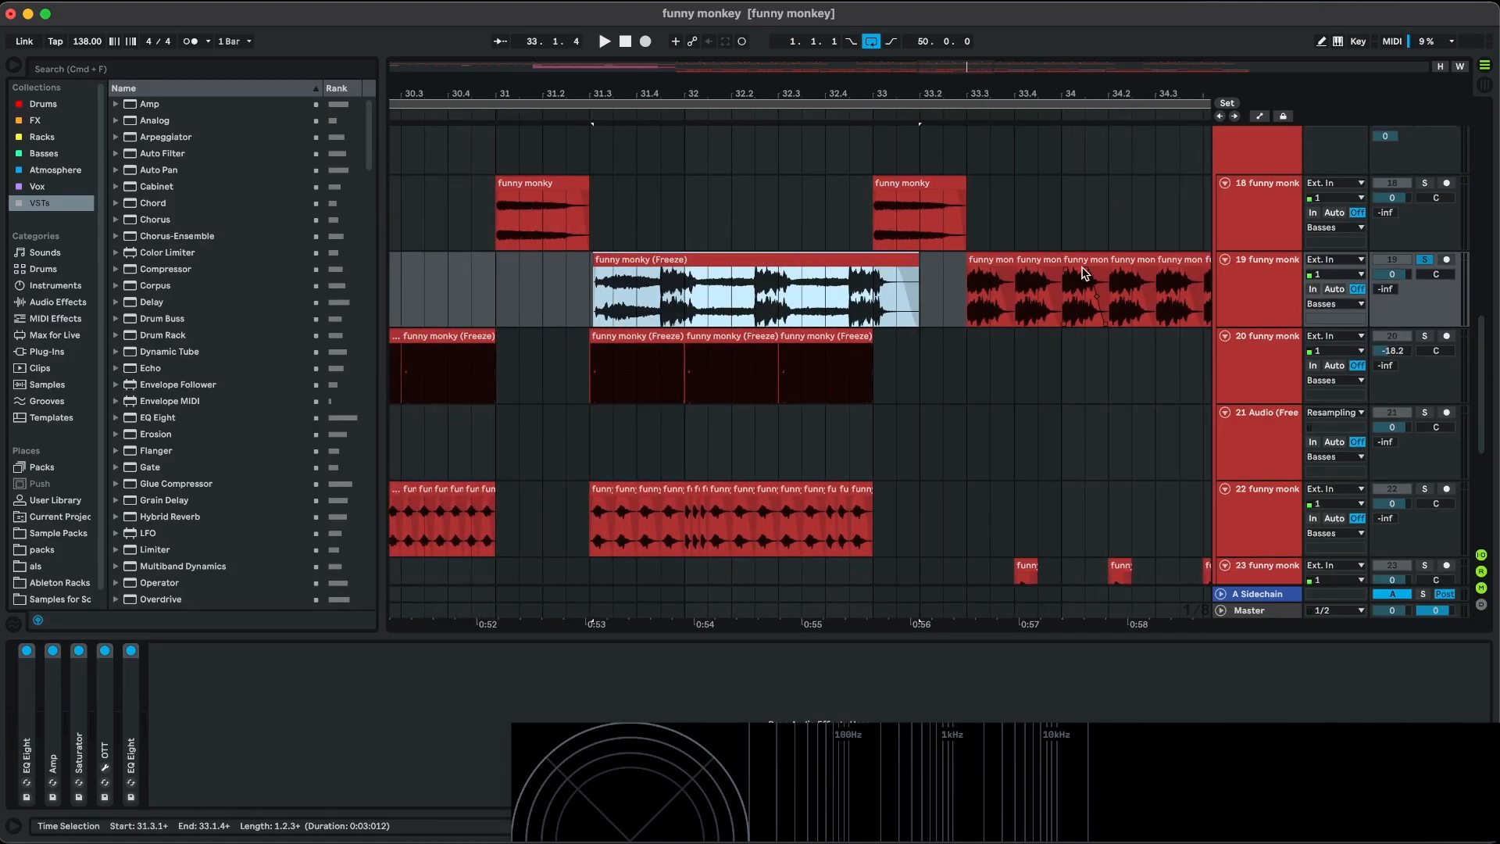
Play the extended clip copy with its pitch reset to 0 st, and turn Warp off for another listen.
{"action": "double_click", "coordinate": [637, 260]}
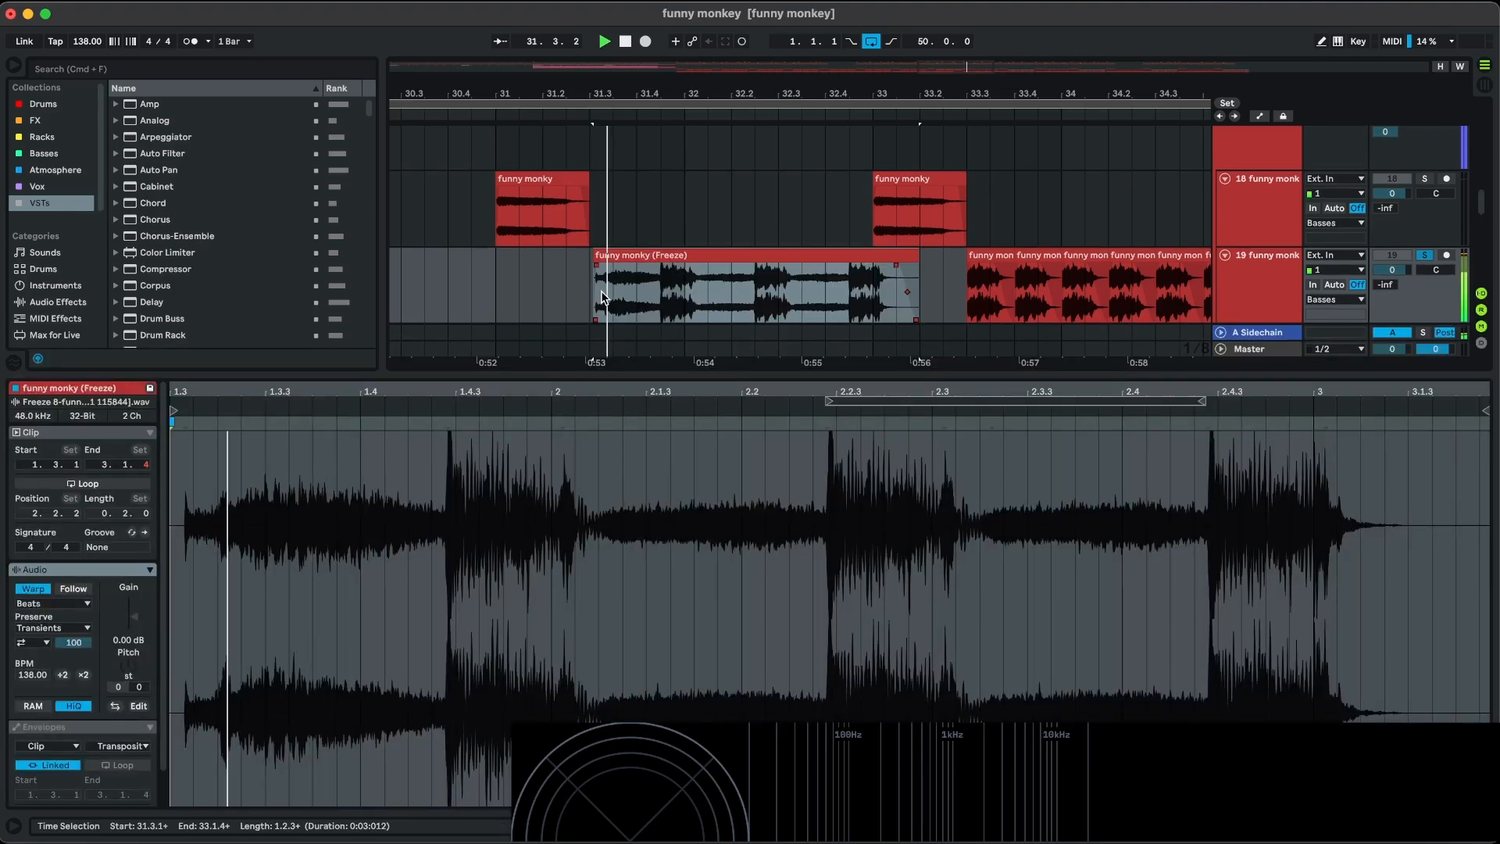
{"action": "key", "text": "shift+Tab"}
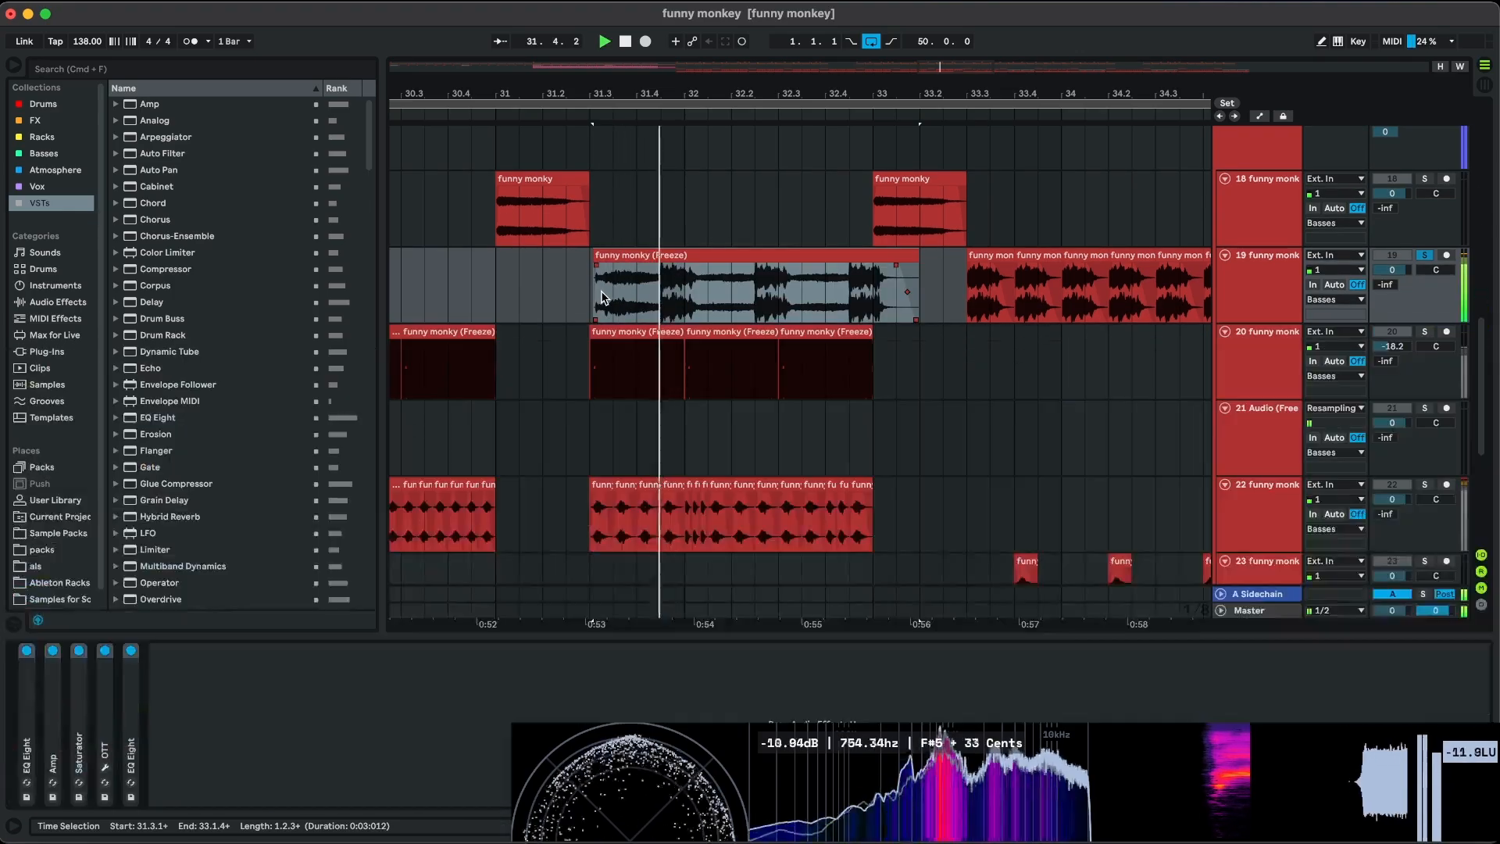
{"action": "double_click", "coordinate": [742, 257]}
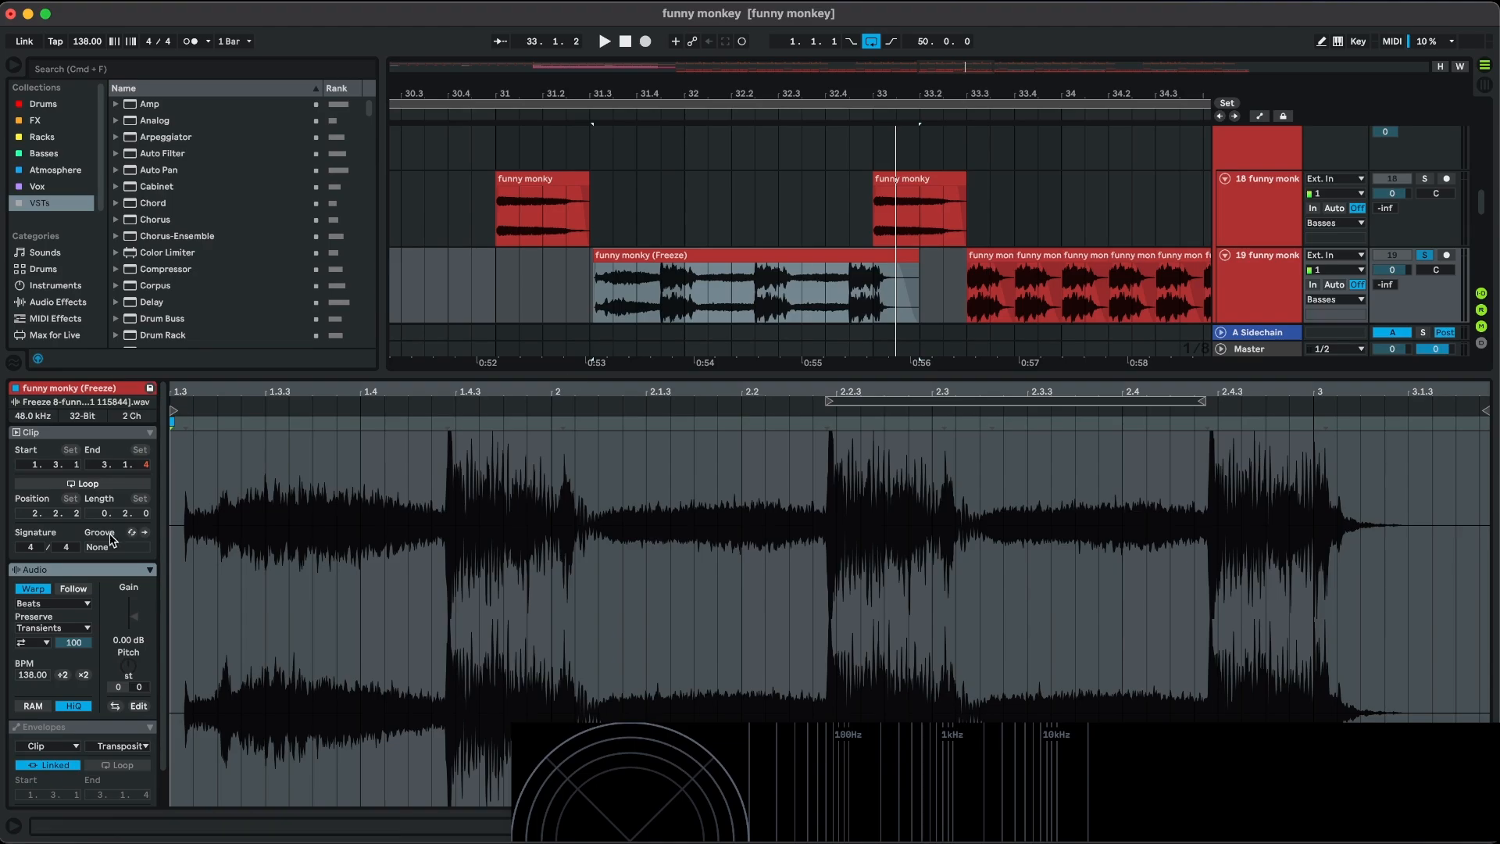
{"action": "left_click", "coordinate": [45, 588]}
{"action": "key", "text": "space"}
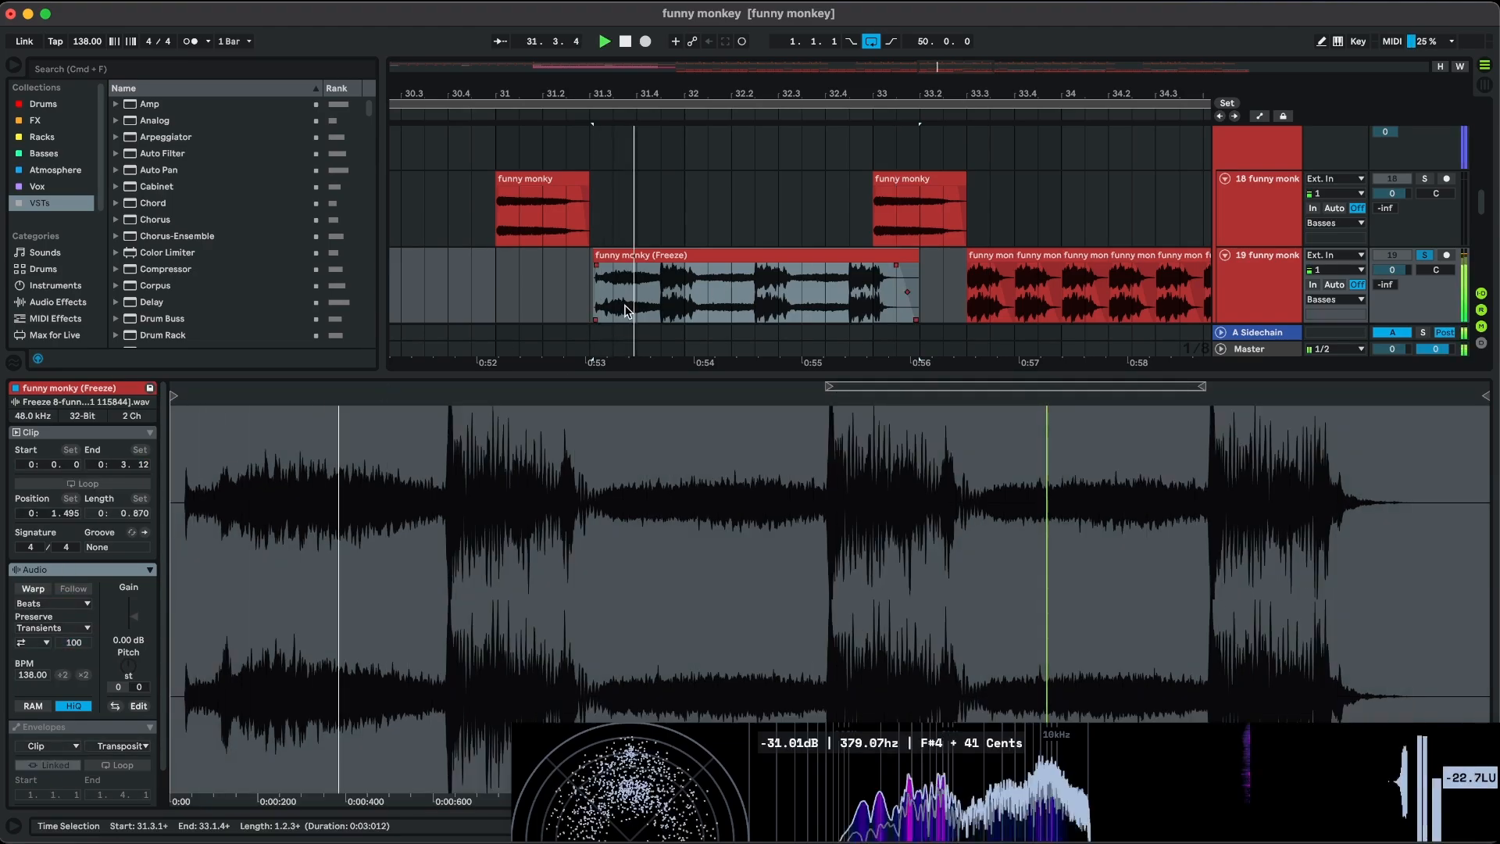
Undo the Warp and pitch changes on the extended copy and play it at +22 st.
{"action": "key", "text": "space"}
{"action": "key", "text": "super+z"}
{"action": "key", "text": "super+z"}
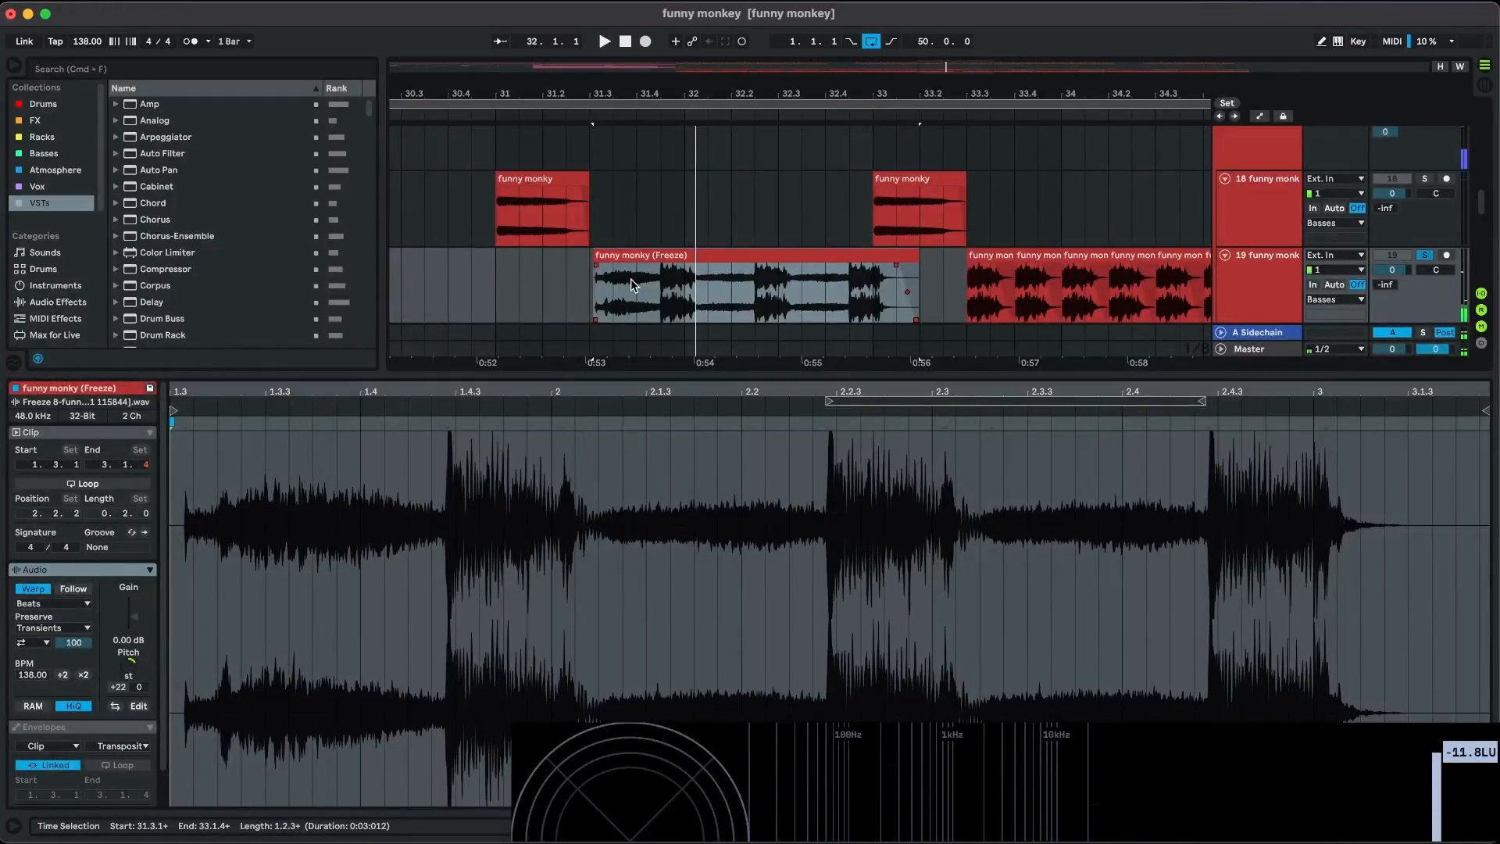
{"action": "key", "text": "super+z"}
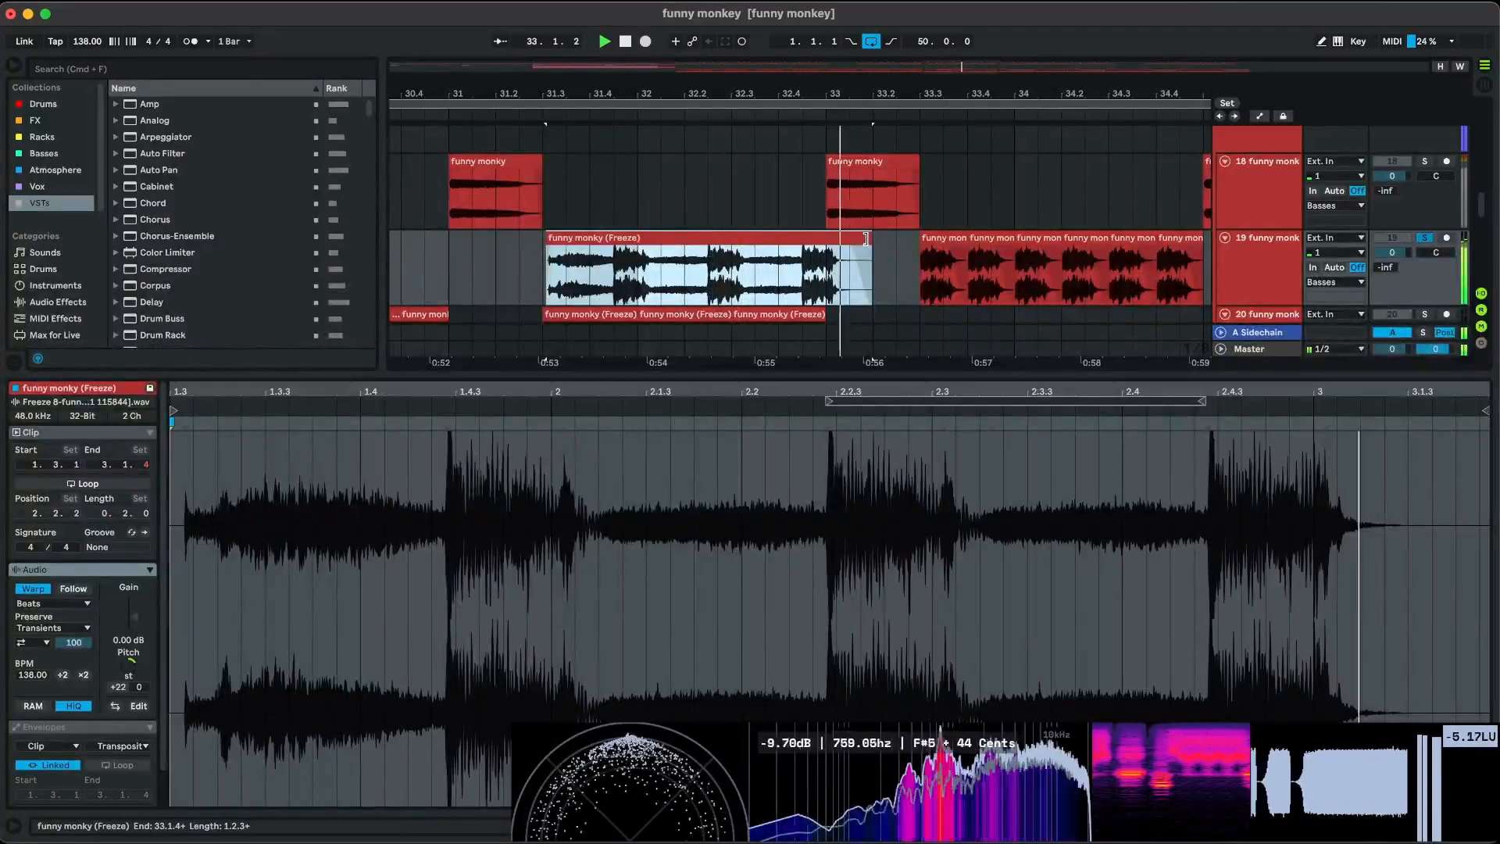
{"action": "key", "text": "space"}
Shorten the copied track 19 clip to end at about 32.2.1, and delete it.
{"action": "left_click_drag", "start_coordinate": [869, 237], "coordinate": [692, 250]}
{"action": "left_click", "coordinate": [618, 283]}
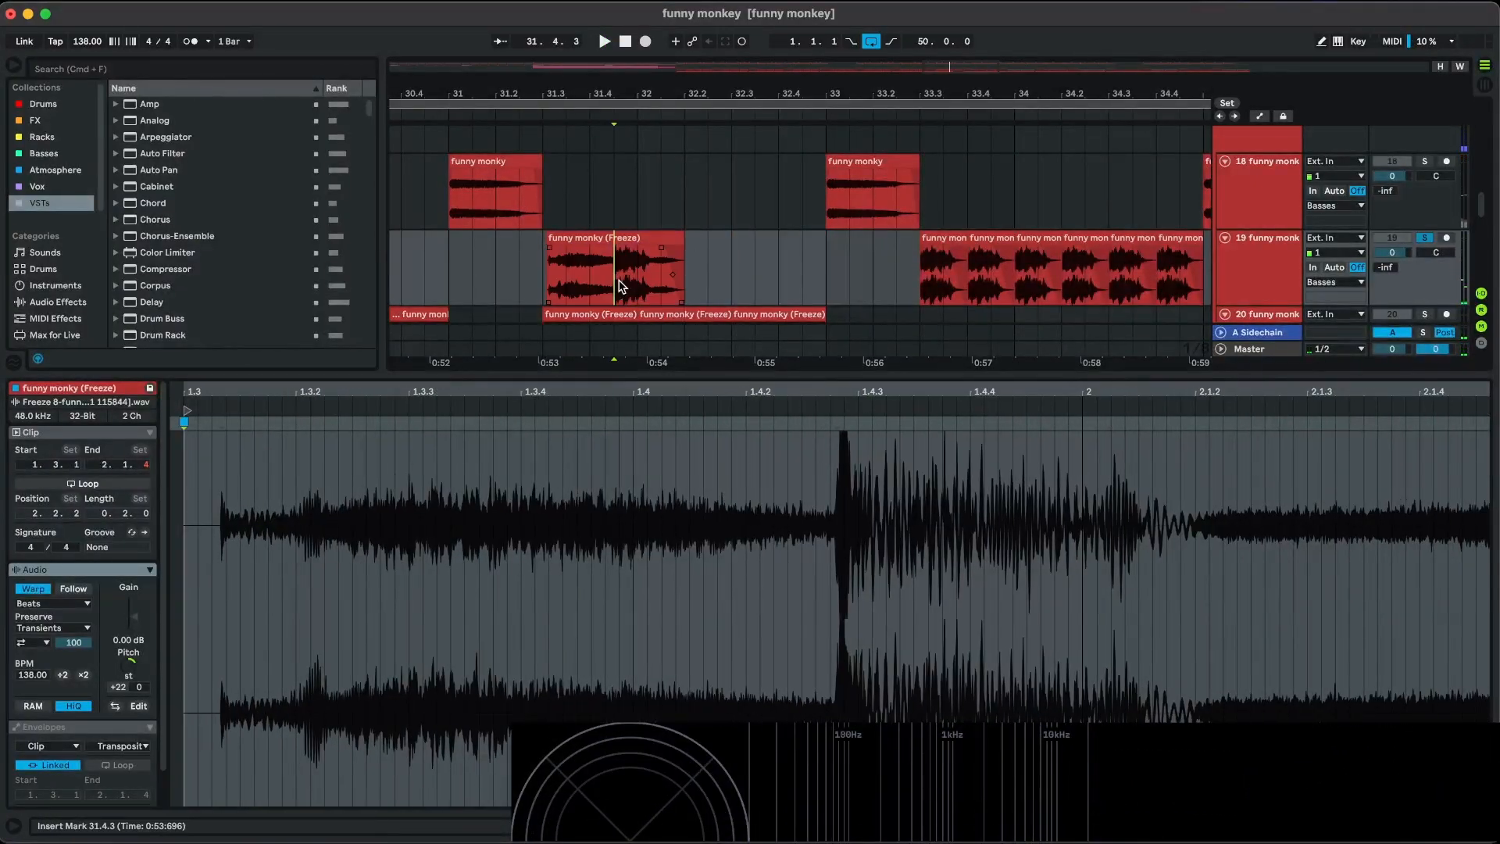
{"action": "left_click", "coordinate": [636, 237]}
{"action": "key", "text": "Delete"}
{"action": "key", "text": "space"}
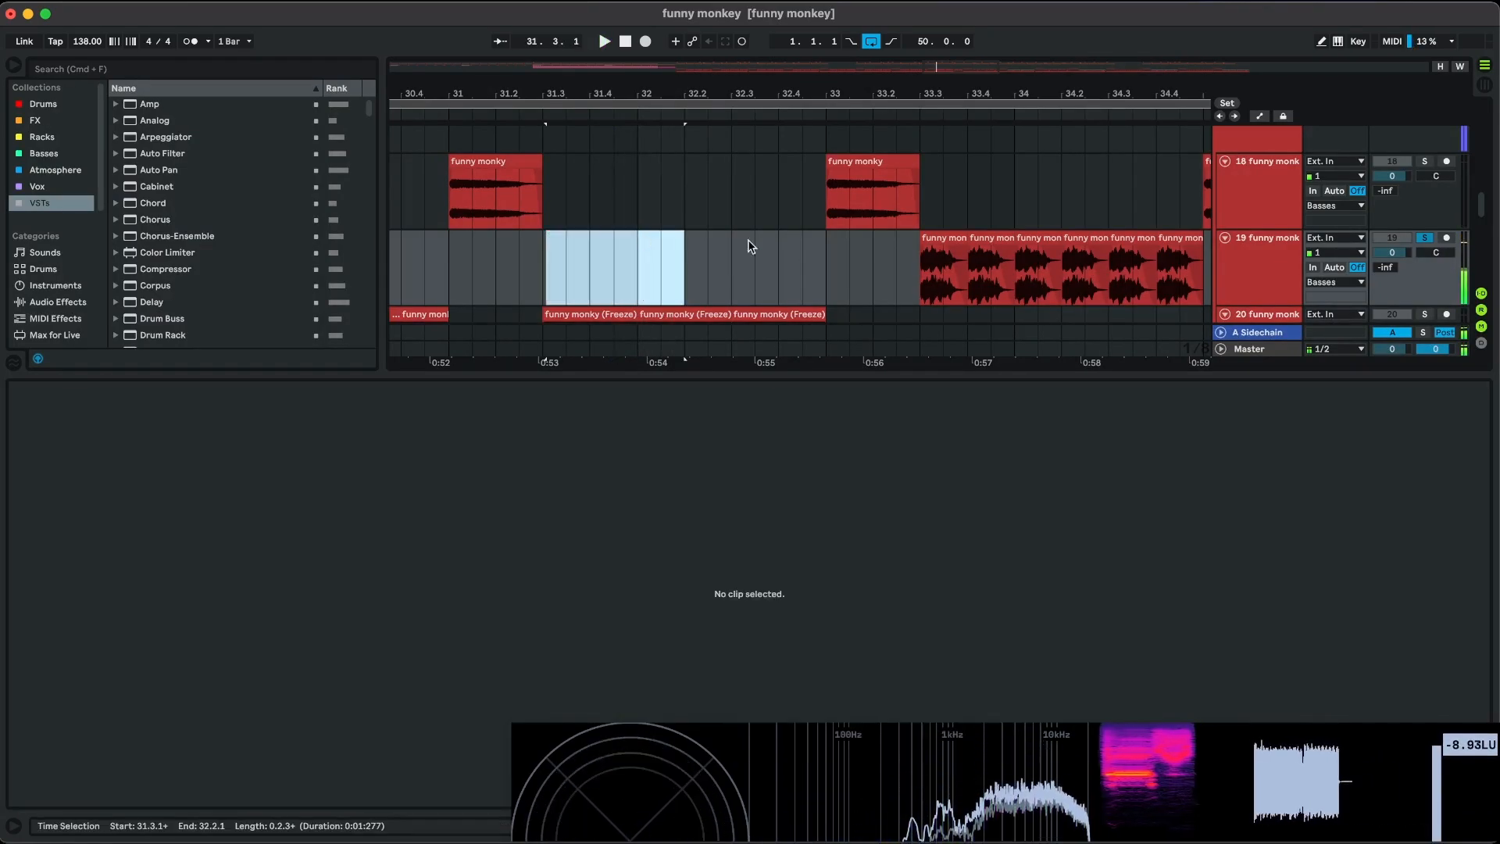
Return to track 19's device chain and play its clips from 33.3.1.
{"action": "left_click", "coordinate": [921, 284]}
{"action": "scroll", "coordinate": [921, 284], "scroll_direction": "right", "scroll_amount": 4}
{"action": "key", "text": "shift+Tab"}
{"action": "scroll", "coordinate": [758, 301], "scroll_direction": "right", "scroll_amount": 2}
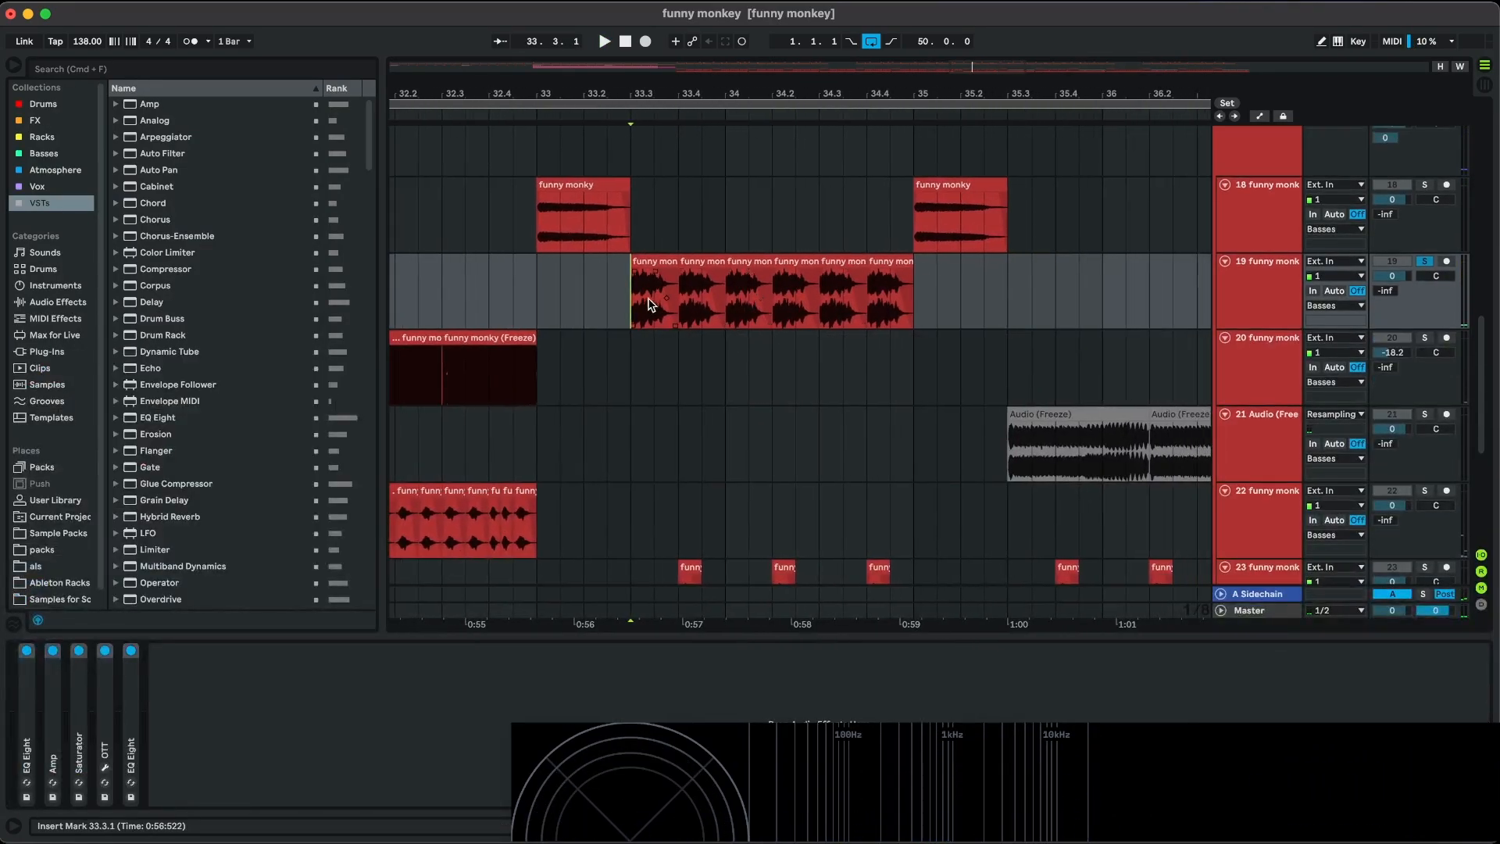
{"action": "scroll", "coordinate": [632, 301], "scroll_direction": "right", "scroll_amount": 1}
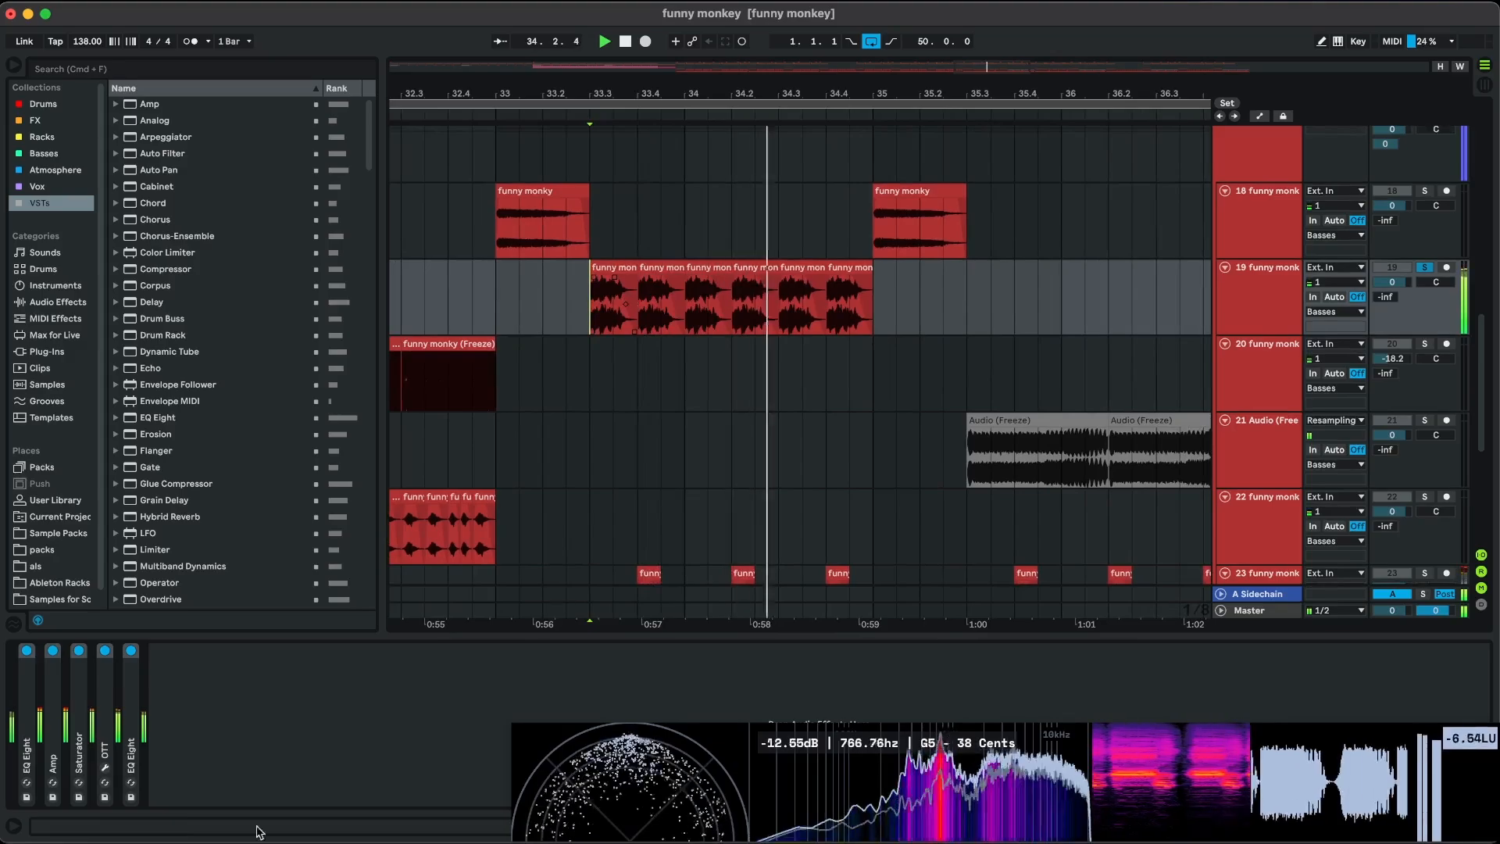
Play the track 19 clips with the later devices deactivated, inspecting and activating the first EQ Eight.
{"action": "double_click", "coordinate": [21, 736]}
{"action": "key", "text": "space"}
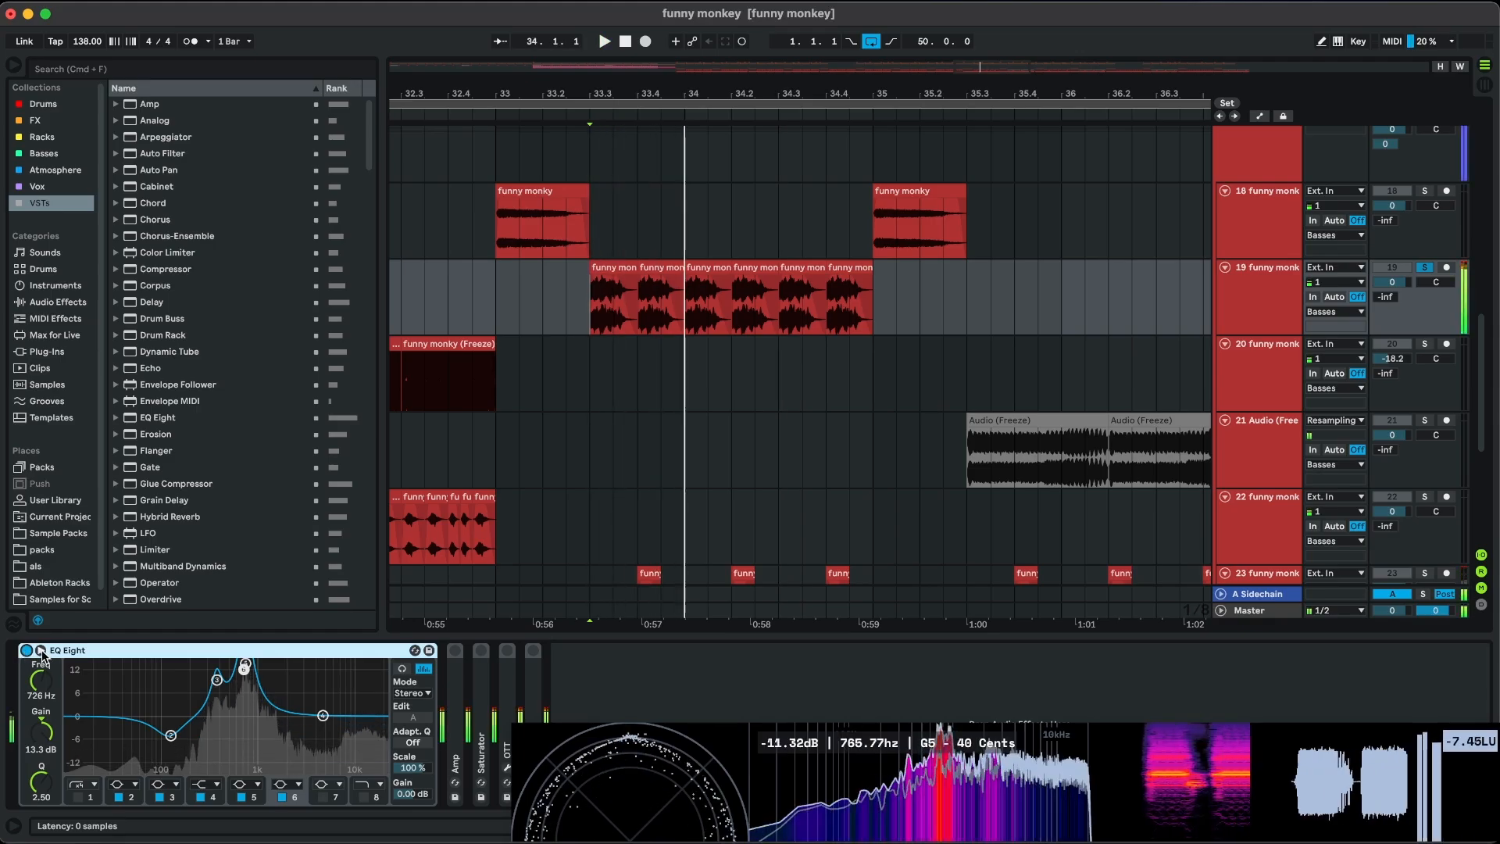
{"action": "left_click", "coordinate": [26, 650]}
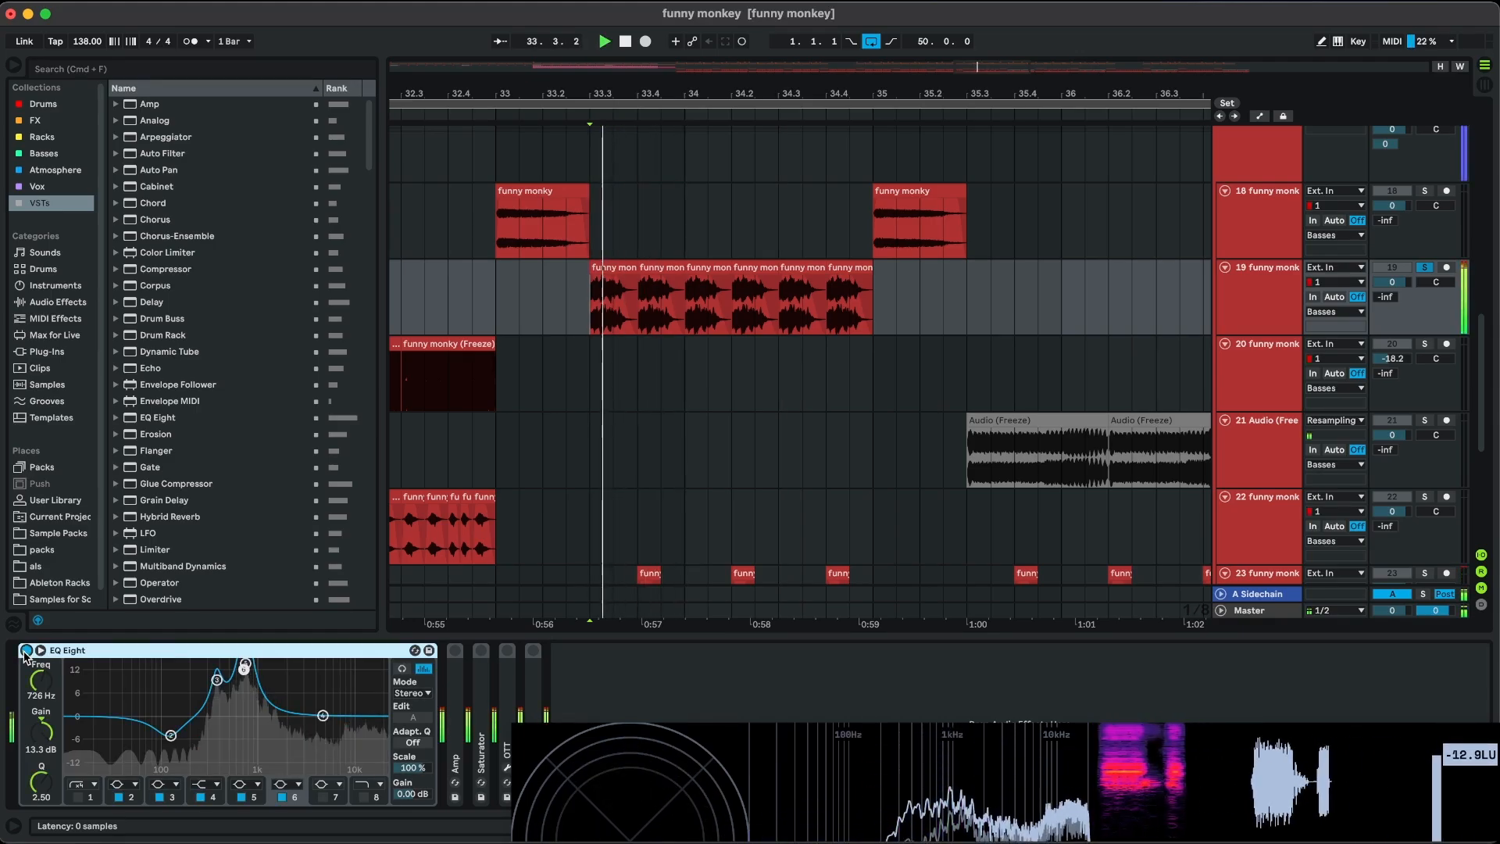
{"action": "double_click", "coordinate": [228, 645]}
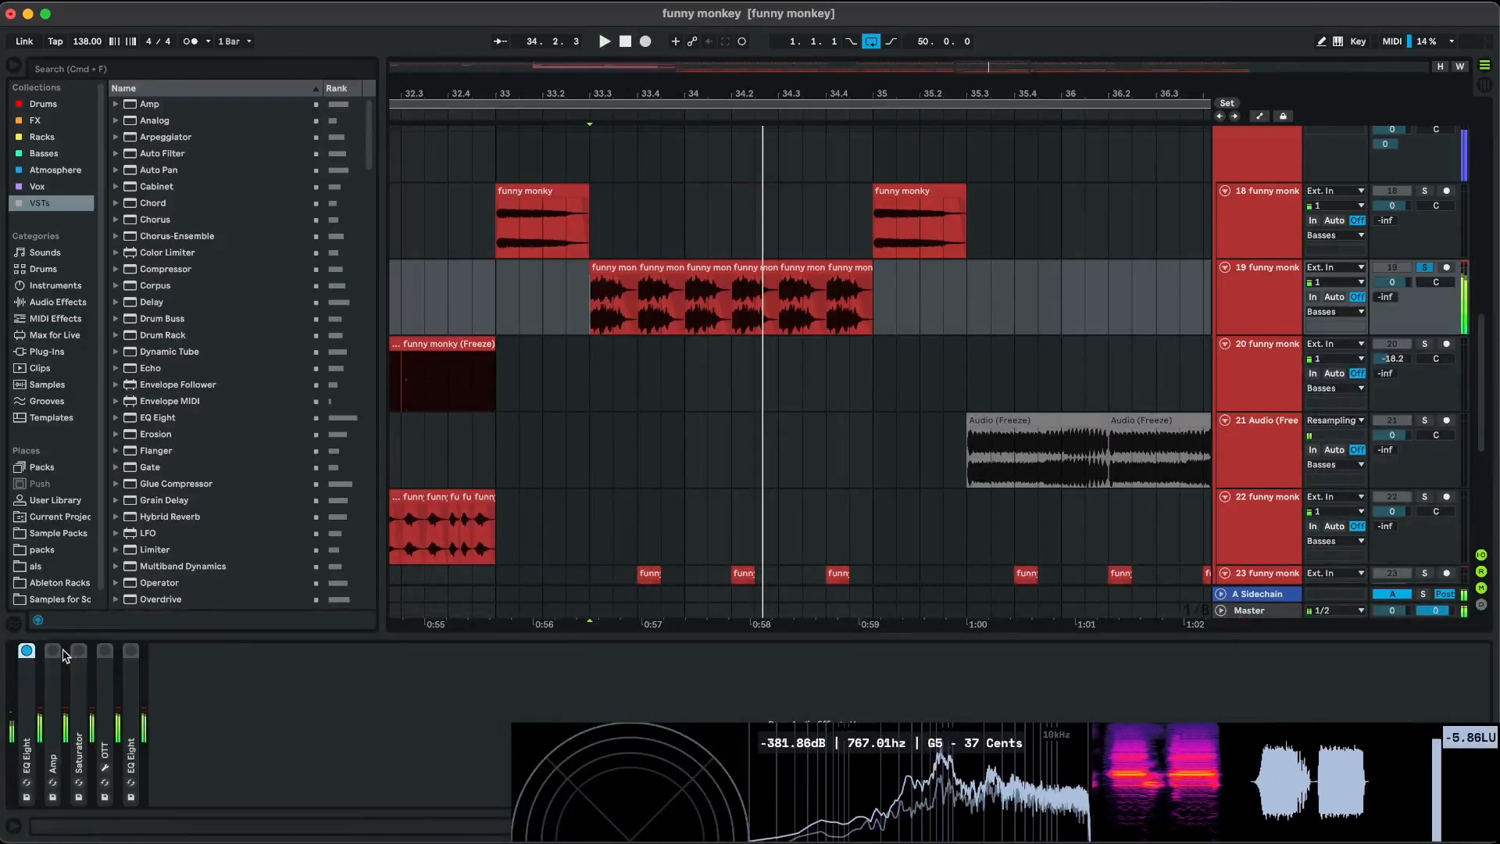
Reactivate track 19's Amp and Saturator in turn, inspecting each device's settings and playing the clips.
{"action": "double_click", "coordinate": [54, 694]}
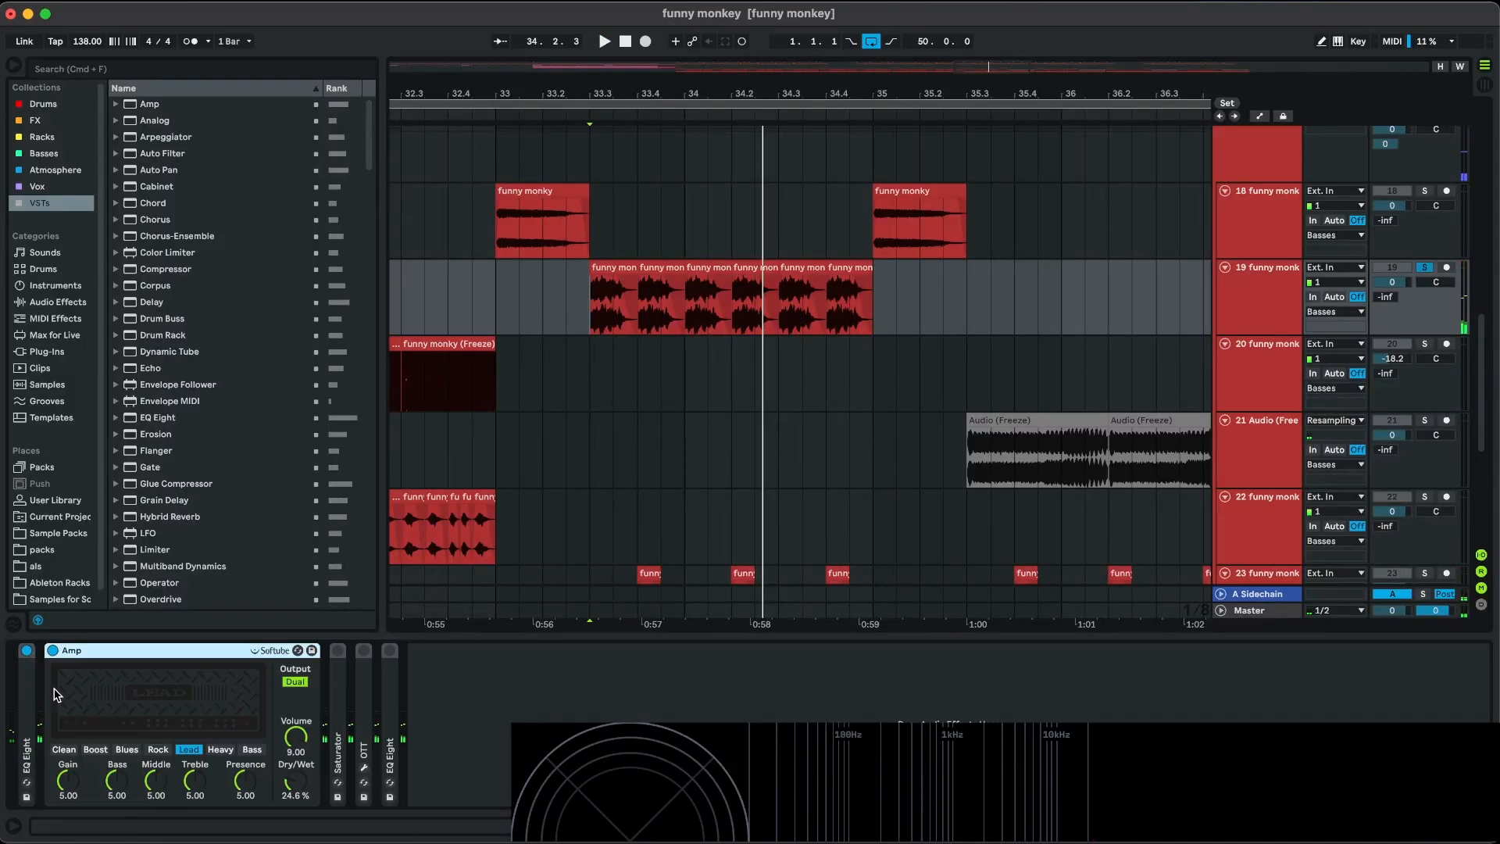
{"action": "double_click", "coordinate": [131, 653]}
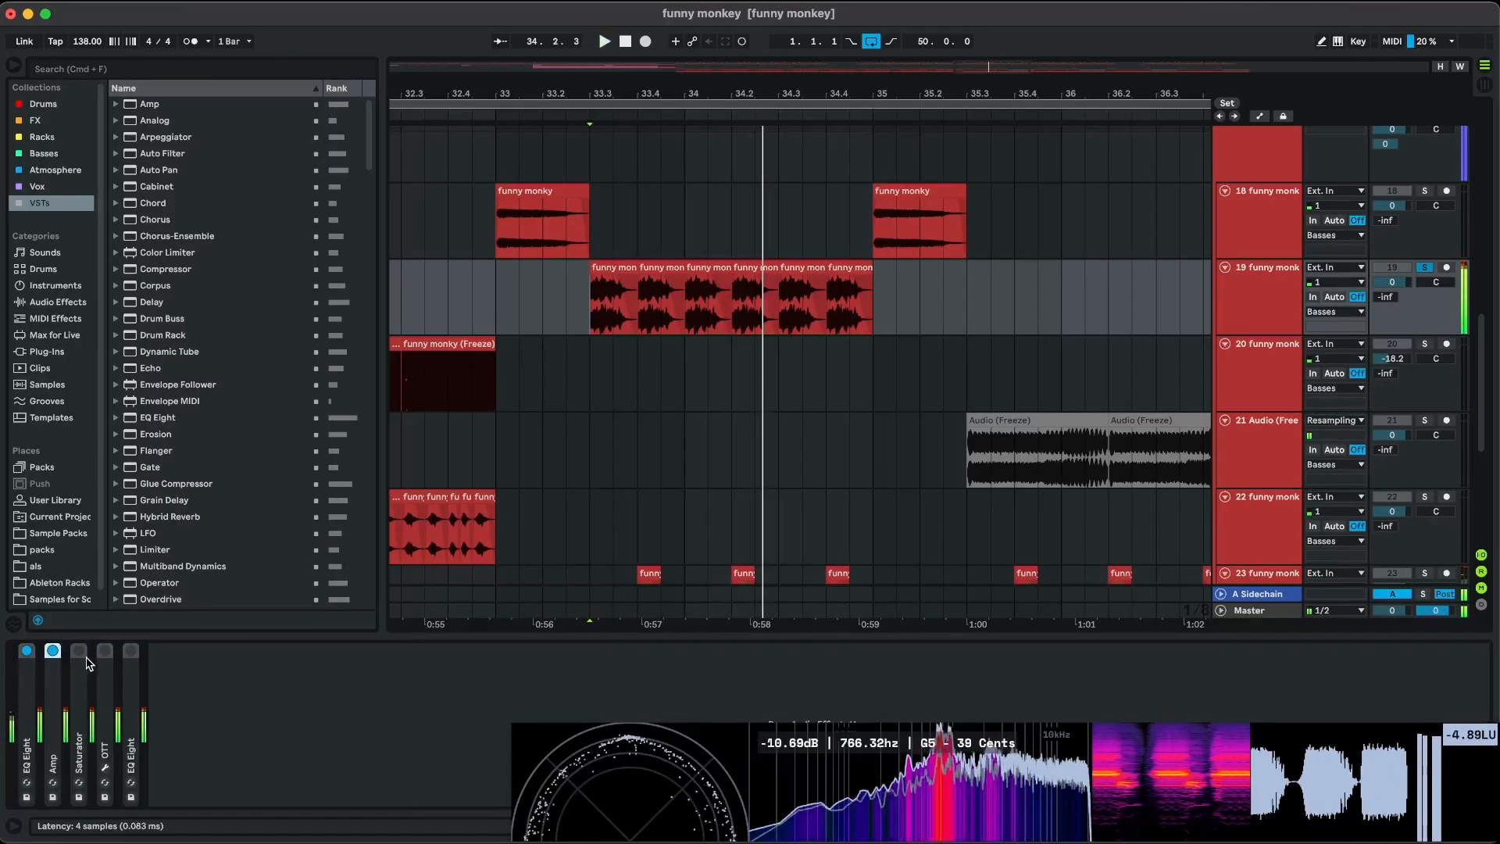
{"action": "double_click", "coordinate": [81, 715]}
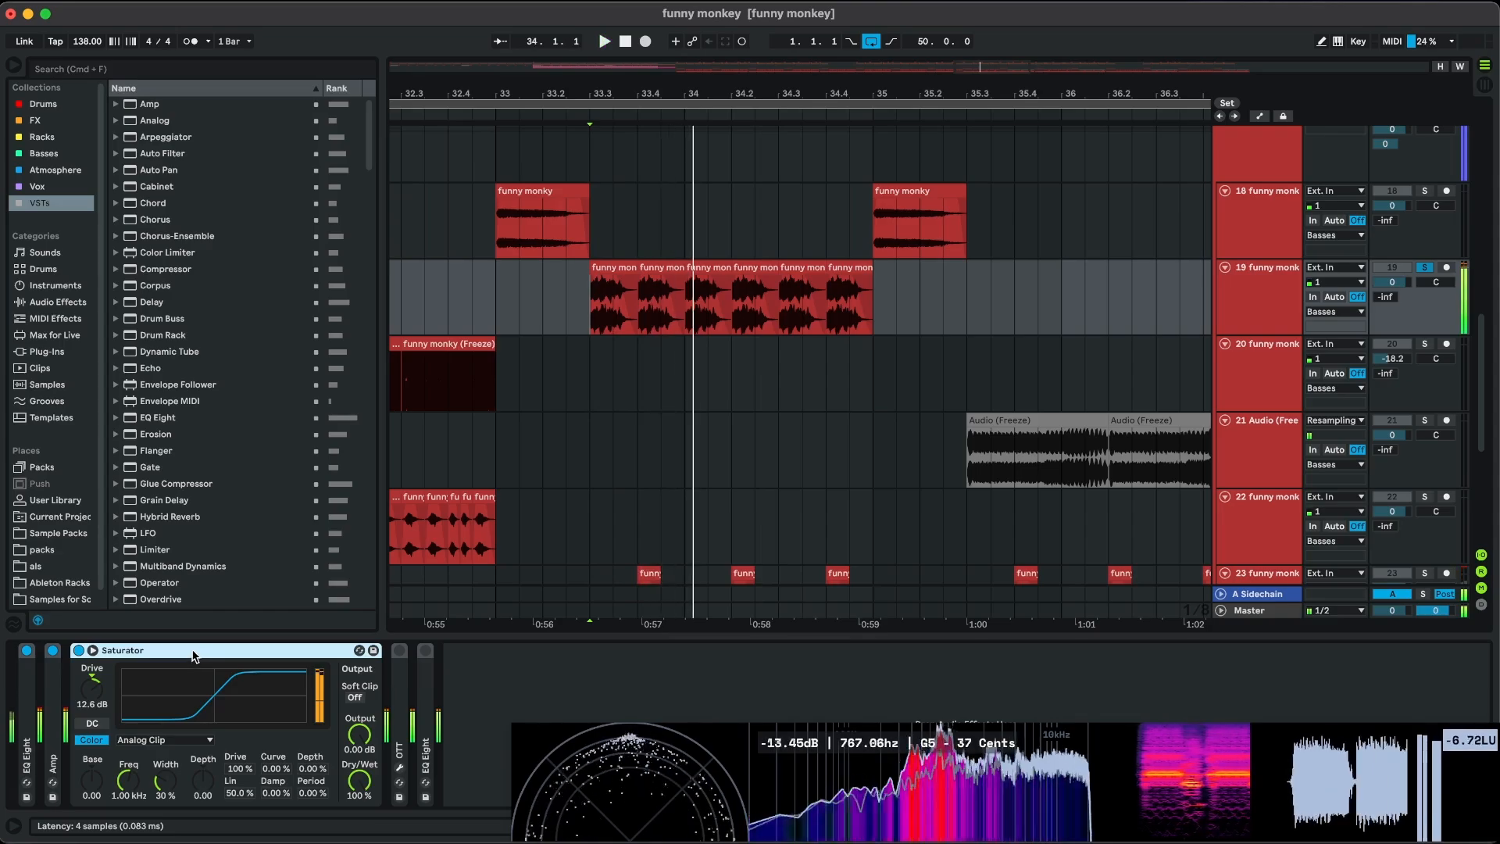
{"action": "double_click", "coordinate": [195, 650]}
Reactivate OTT on track 19, inspect its plug-in window and play the clips.
{"action": "double_click", "coordinate": [107, 674]}
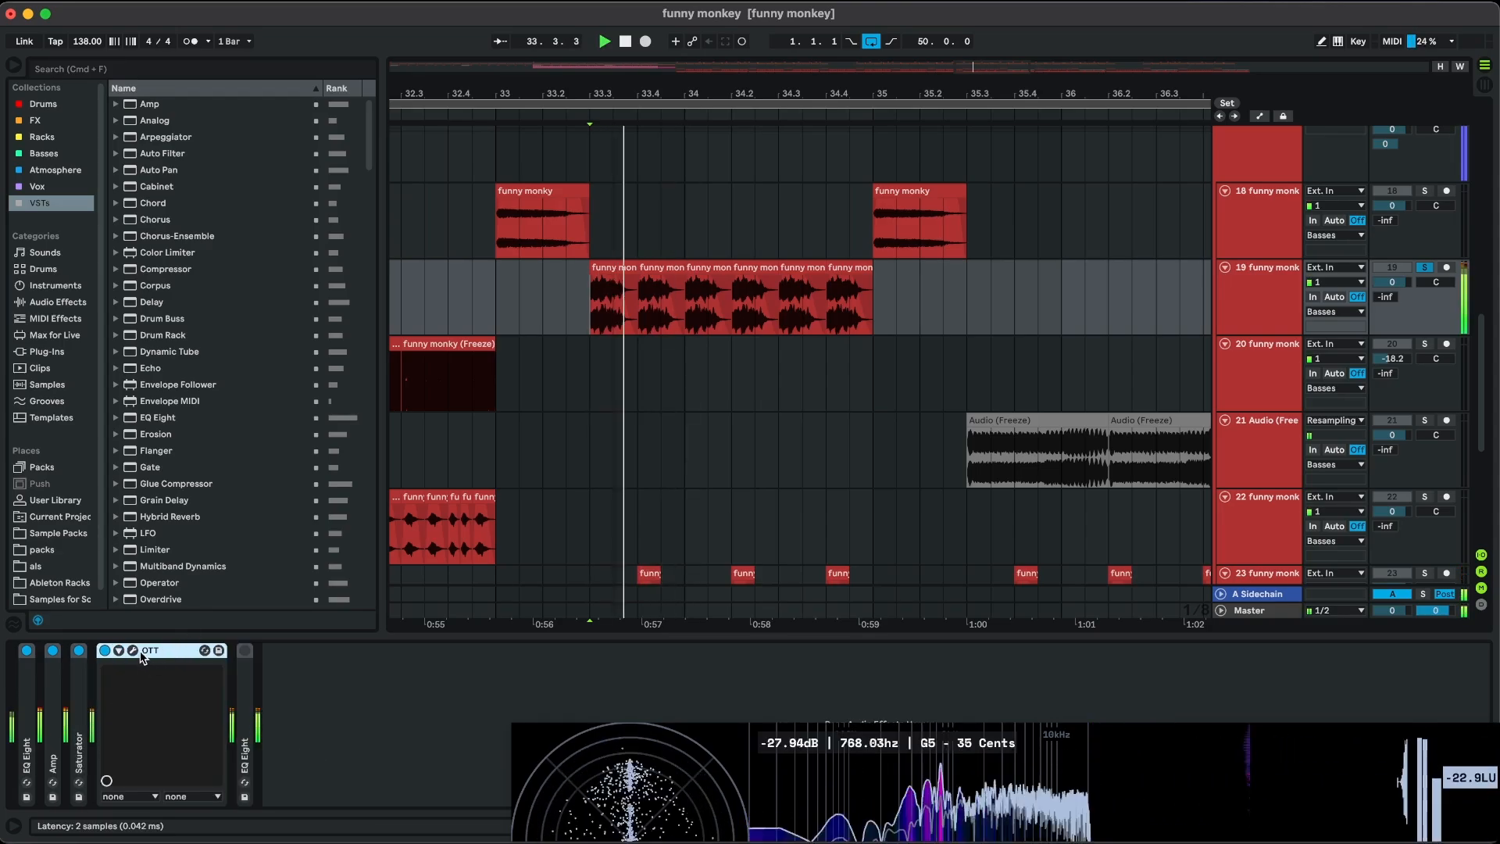
{"action": "left_click", "coordinate": [133, 651]}
{"action": "key", "text": "space"}
{"action": "left_click", "coordinate": [133, 651]}
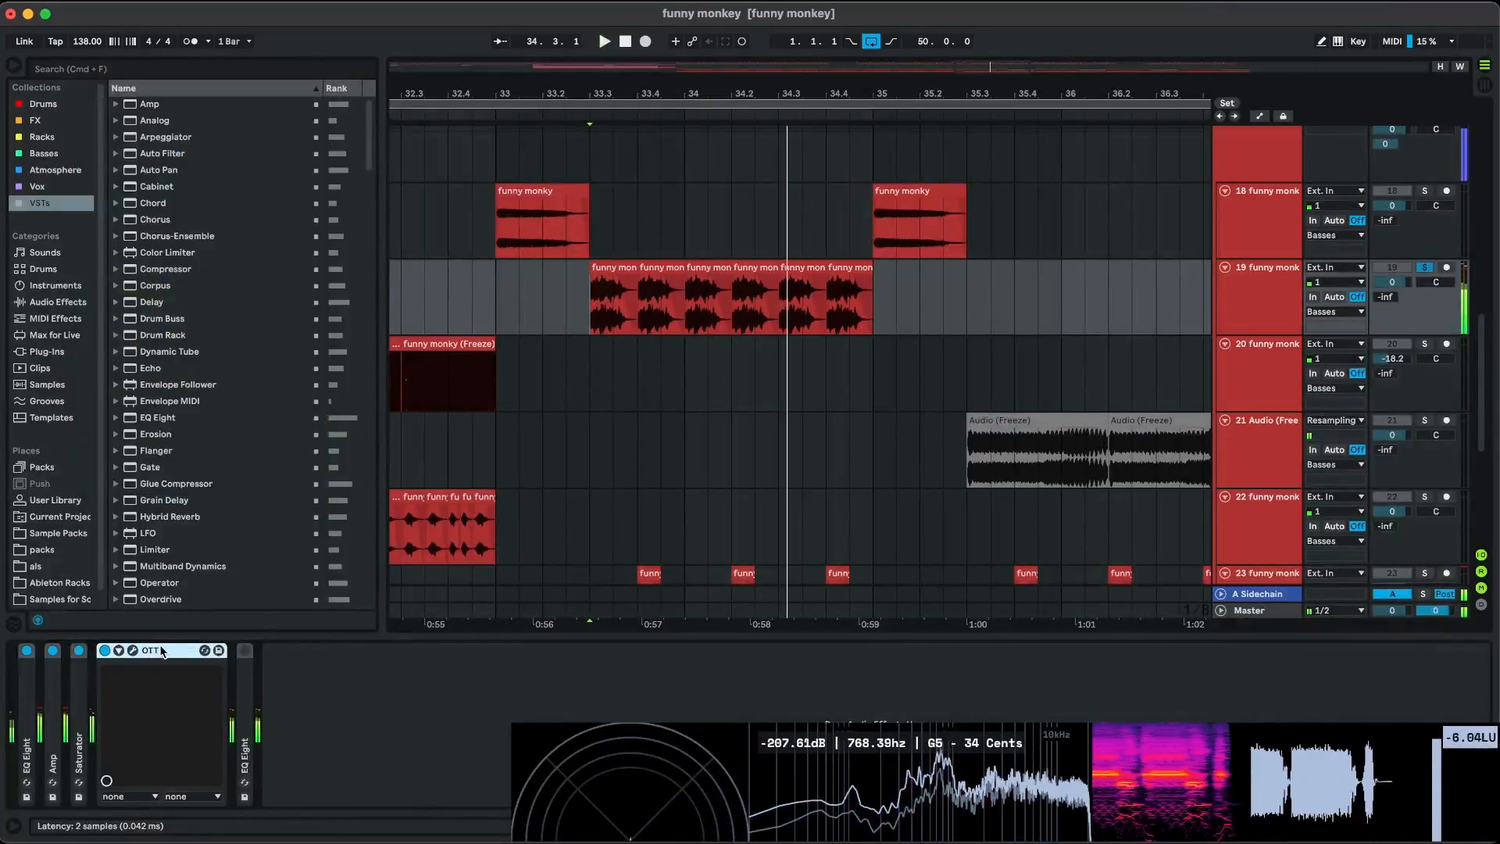
{"action": "double_click", "coordinate": [162, 652]}
Reactivate the final EQ Eight on track 19, inspect its curve and play the fully processed clips.
{"action": "double_click", "coordinate": [131, 719]}
{"action": "key", "text": "space"}
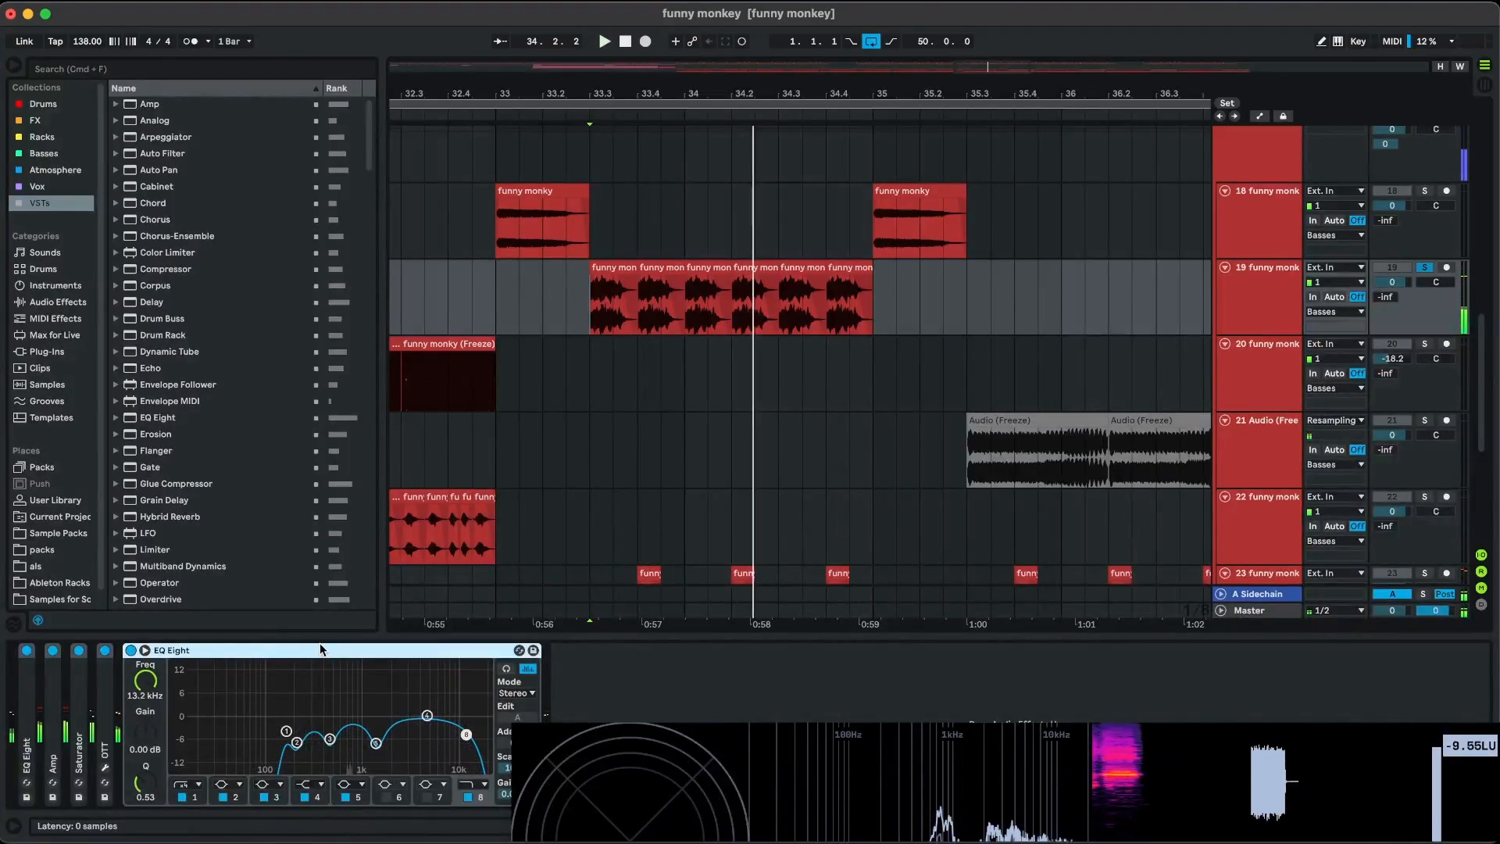
{"action": "double_click", "coordinate": [321, 651]}
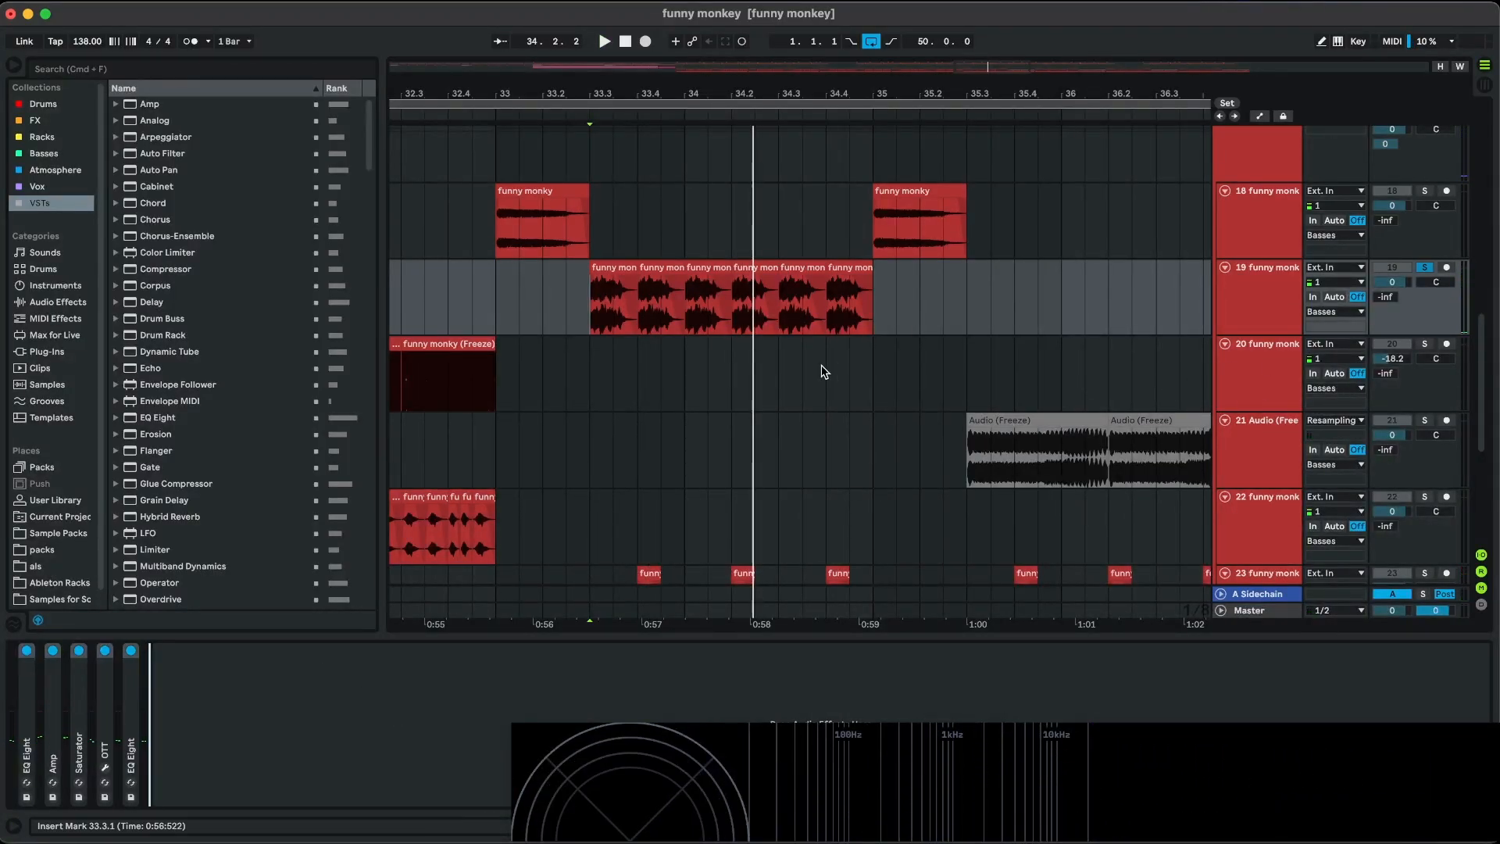
Solo track 23 and play its short clips from 33.4.1.
{"action": "scroll", "coordinate": [822, 372], "scroll_direction": "down", "scroll_amount": 2}
{"action": "scroll", "coordinate": [822, 372], "scroll_direction": "up", "scroll_amount": 1}
{"action": "scroll", "coordinate": [822, 372], "scroll_direction": "down", "scroll_amount": 2}
{"action": "scroll", "coordinate": [821, 372], "scroll_direction": "up", "scroll_amount": 3}
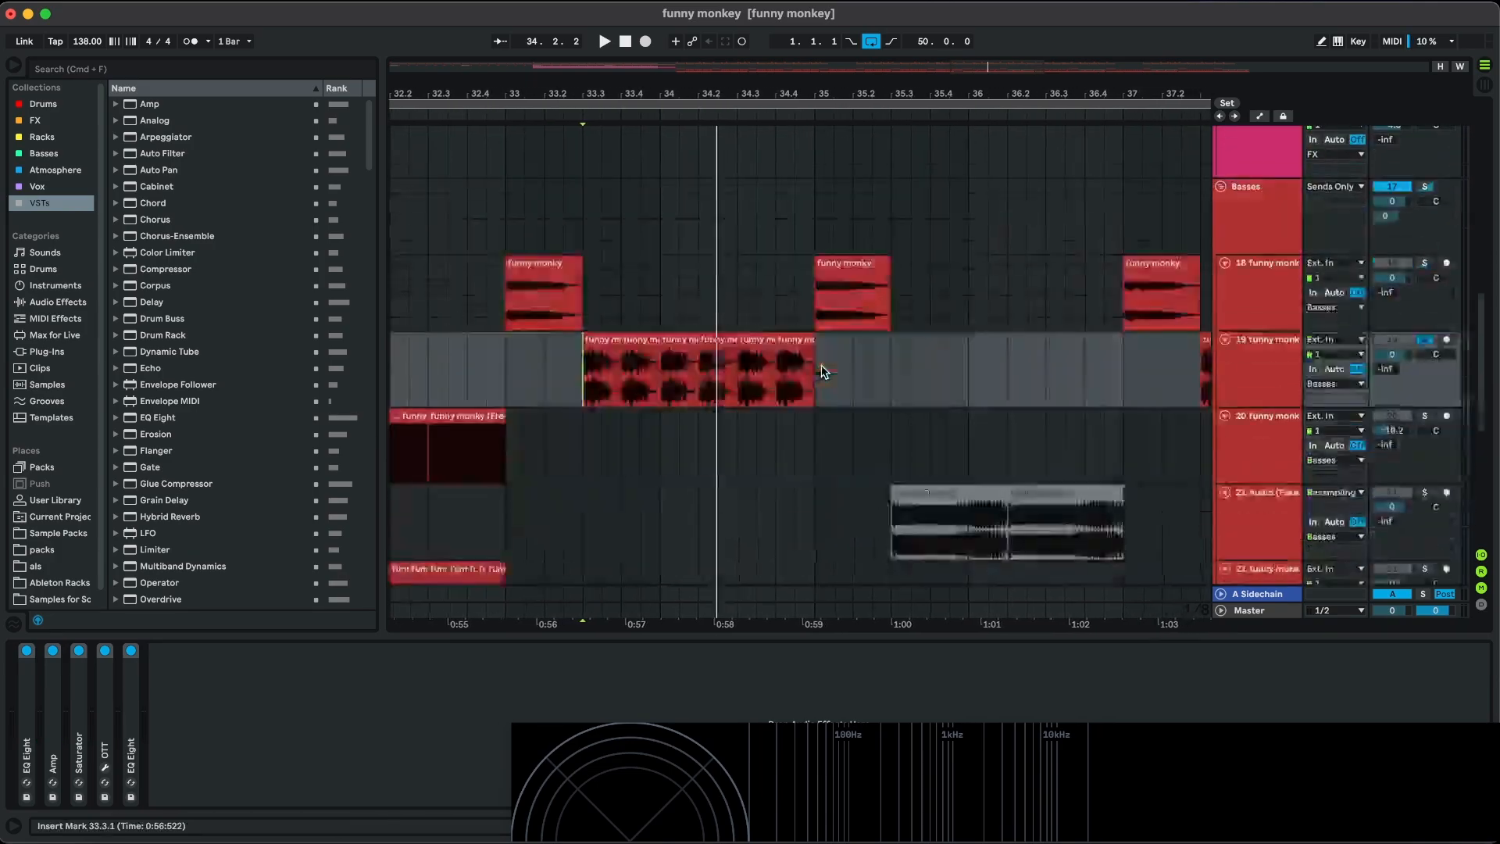
{"action": "scroll", "coordinate": [821, 372], "scroll_direction": "down", "scroll_amount": 4}
{"action": "left_click", "coordinate": [638, 415]}
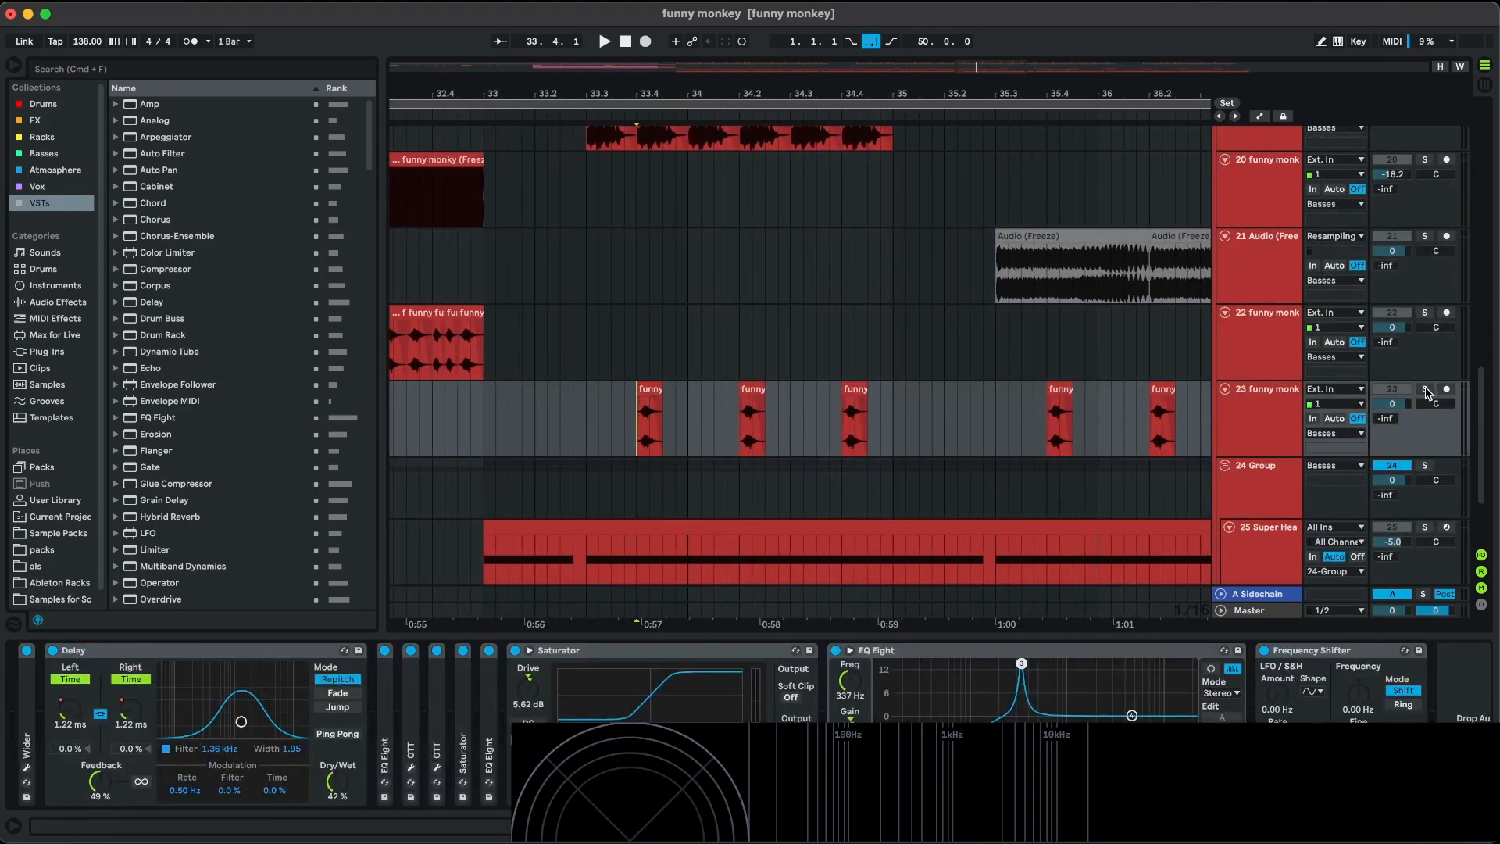
{"action": "key", "text": "space"}
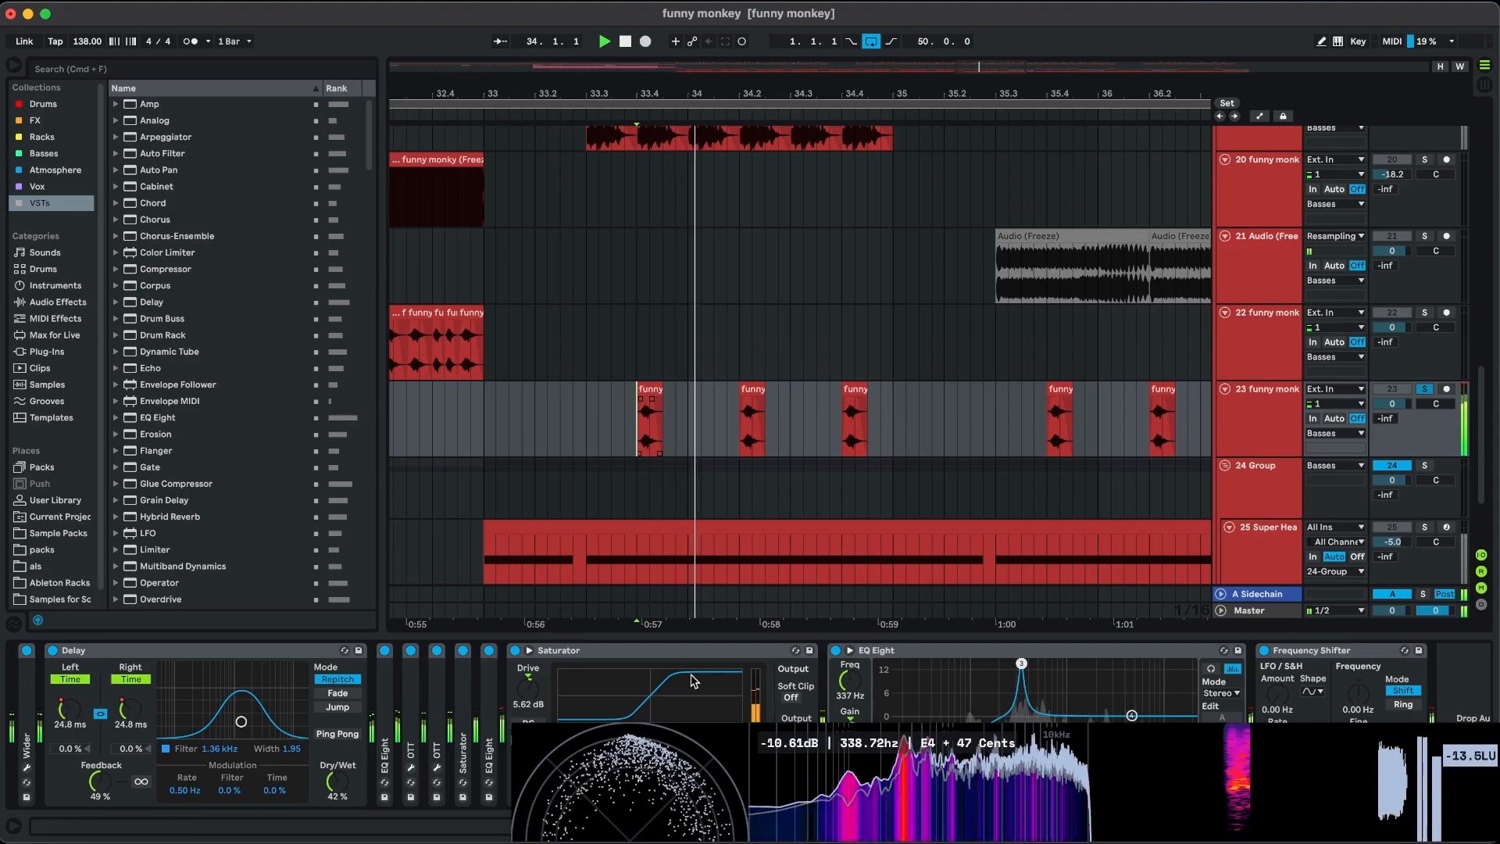
{"action": "scroll", "coordinate": [726, 445], "scroll_direction": "down", "scroll_amount": 2}
{"action": "scroll", "coordinate": [727, 446], "scroll_direction": "down", "scroll_amount": 1}
{"action": "scroll", "coordinate": [786, 444], "scroll_direction": "left", "scroll_amount": 3}
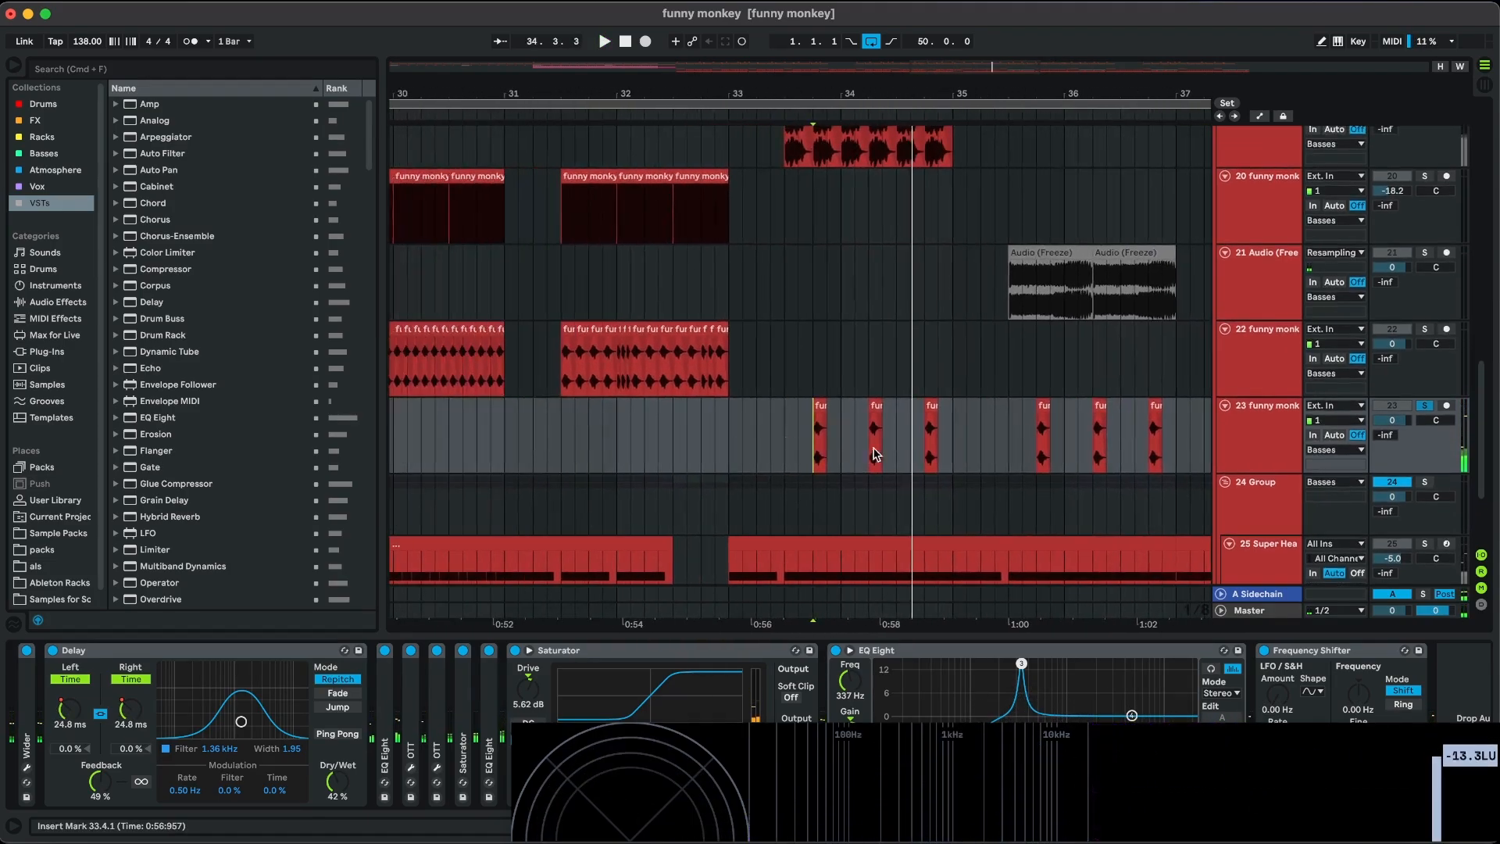
Check track 22's first clip at 31.3.1 and its devices for comparison, and replay track 23 from 33.4.1.
{"action": "left_click", "coordinate": [1249, 378]}
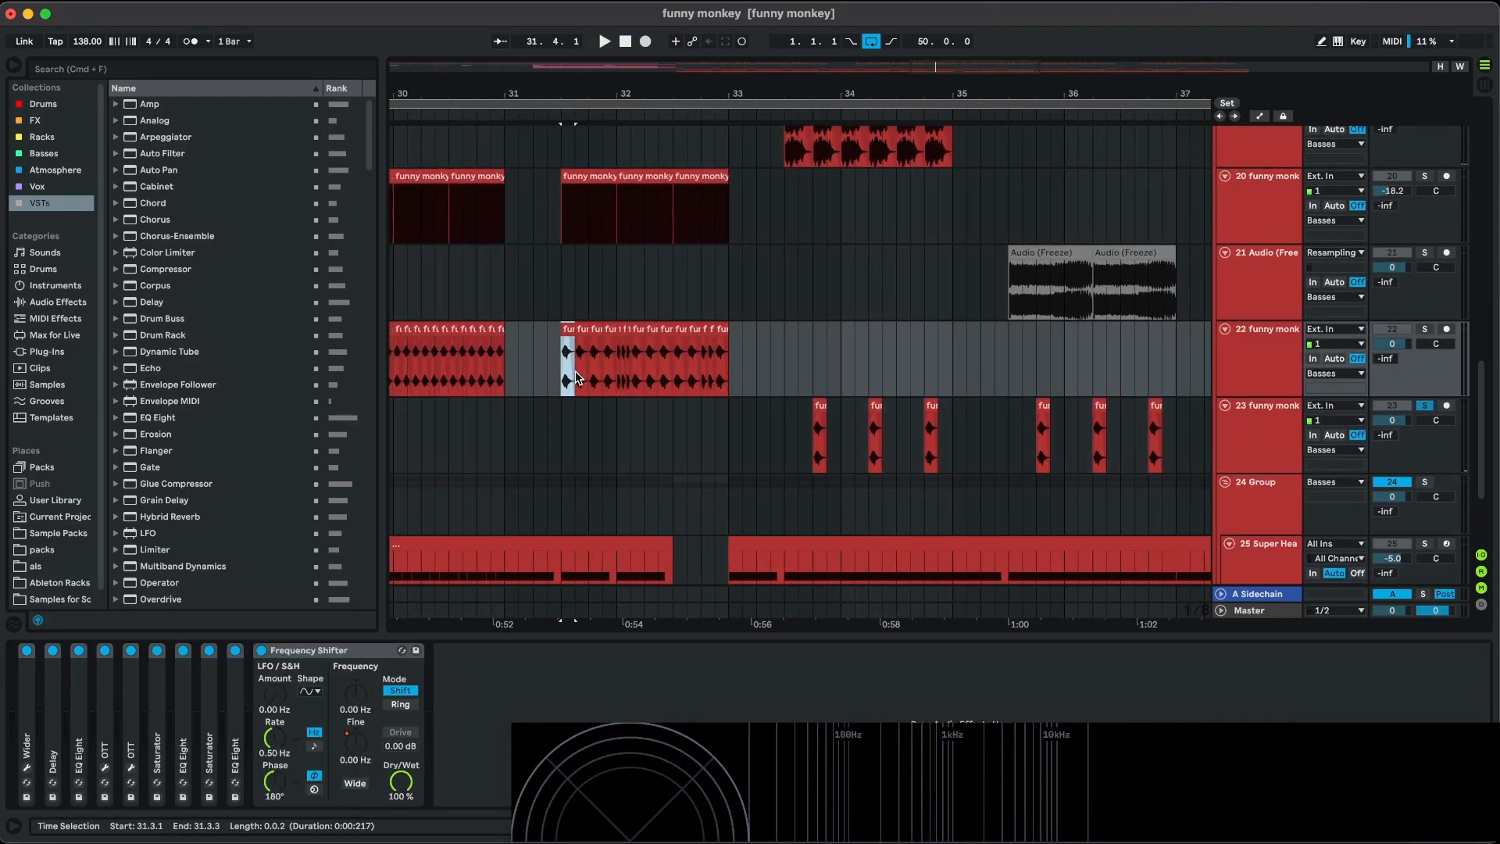
{"action": "left_click", "coordinate": [819, 462]}
{"action": "scroll", "coordinate": [1016, 439], "scroll_direction": "up", "scroll_amount": 3}
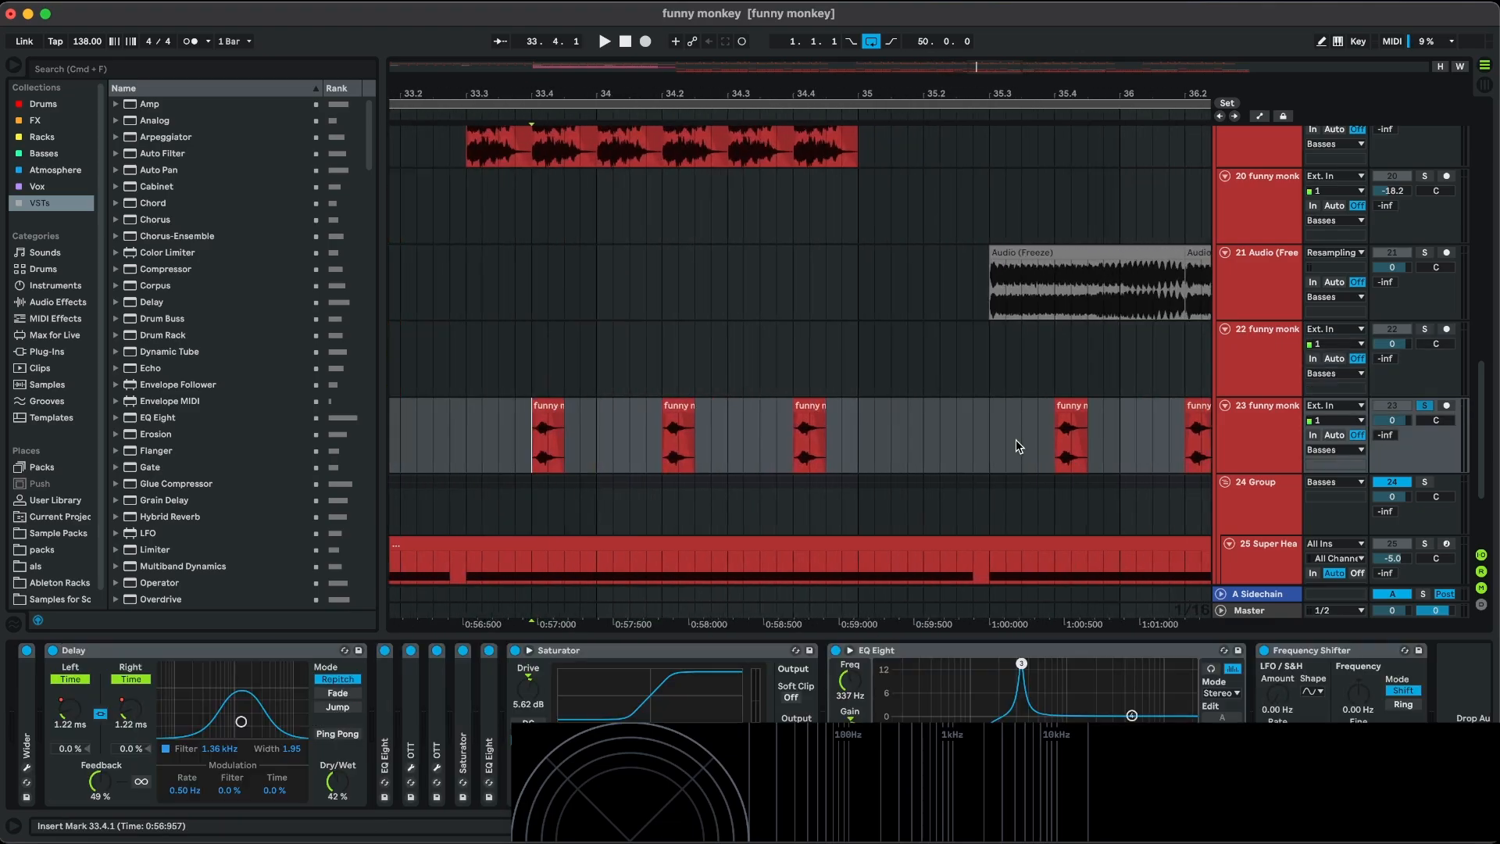
{"action": "key", "text": "space"}
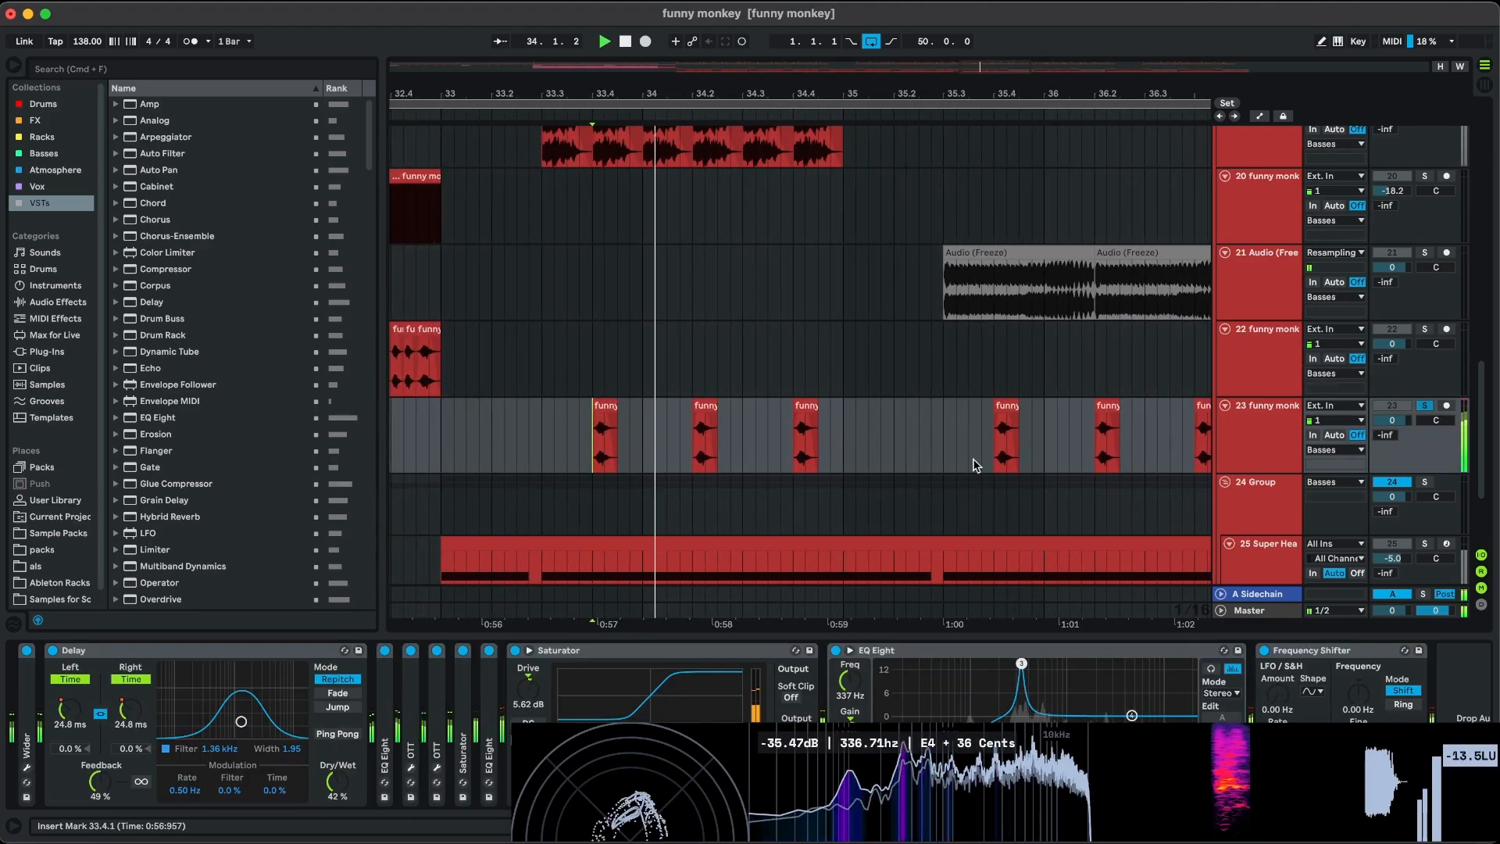
Show automation and examine track 23's Frequency Shifter Fine envelope across its clips, replaying them from 33.4.1.
{"action": "key", "text": "a"}
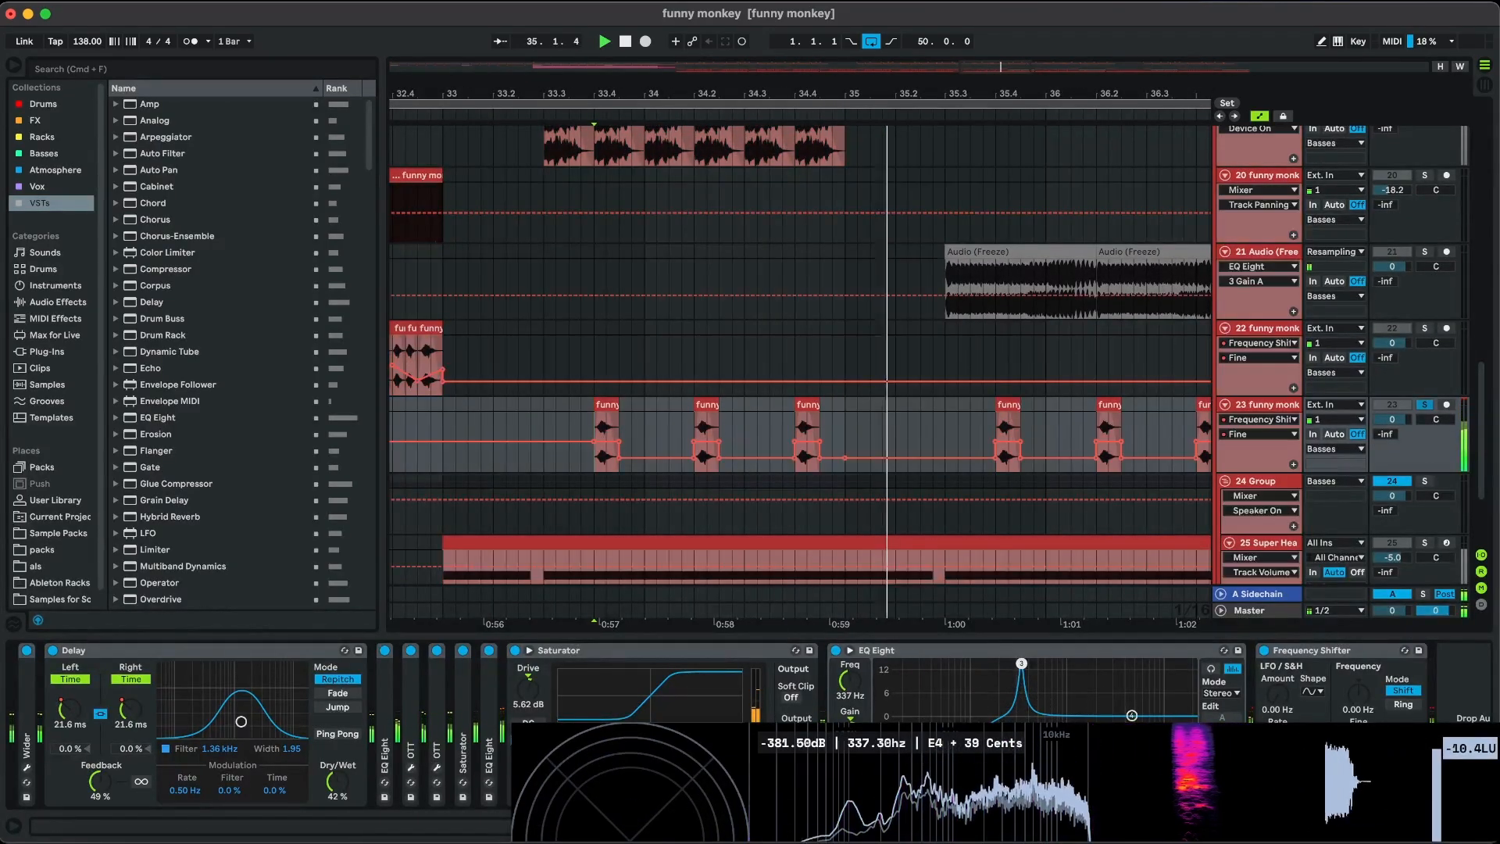
{"action": "key", "text": "space"}
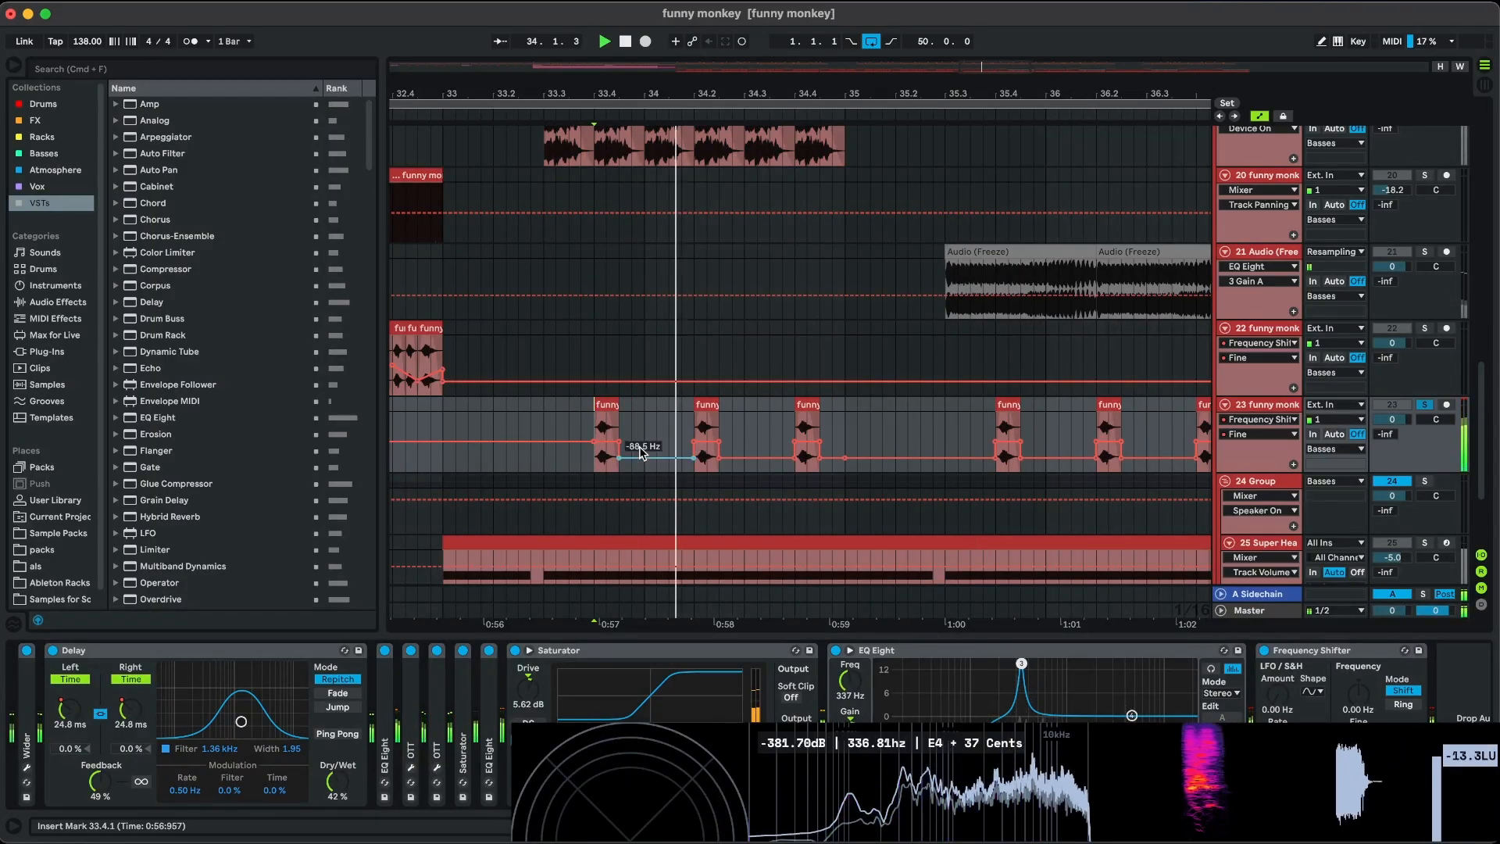
{"action": "key", "text": "a"}
{"action": "scroll", "coordinate": [716, 437], "scroll_direction": "right", "scroll_amount": 3}
{"action": "scroll", "coordinate": [759, 454], "scroll_direction": "down", "scroll_amount": 3}
{"action": "key", "text": "a"}
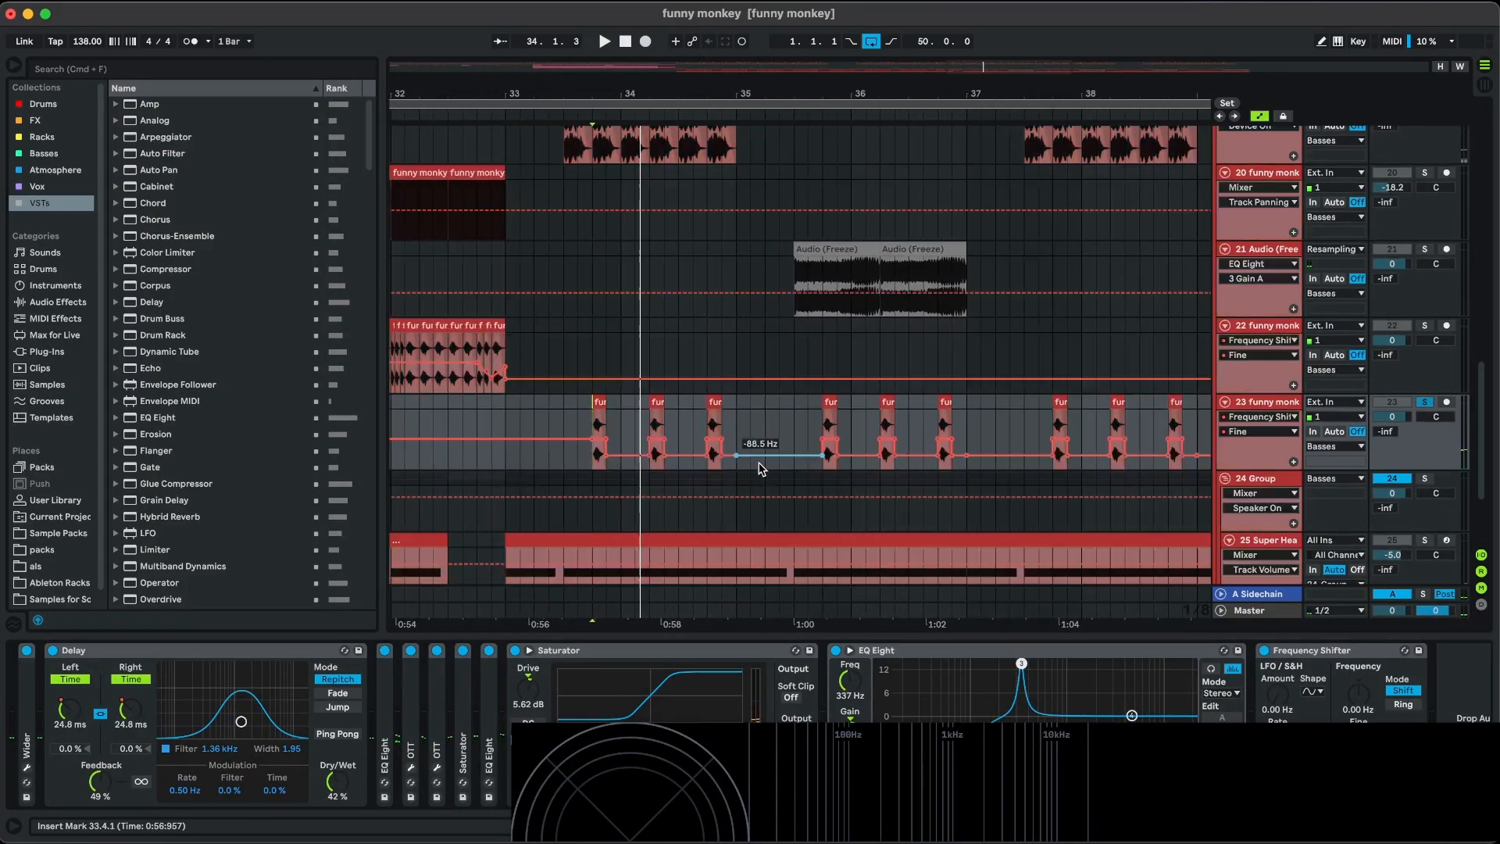
{"action": "scroll", "coordinate": [877, 433], "scroll_direction": "right", "scroll_amount": 10}
{"action": "scroll", "coordinate": [877, 433], "scroll_direction": "down", "scroll_amount": 4}
{"action": "scroll", "coordinate": [877, 433], "scroll_direction": "left", "scroll_amount": 4}
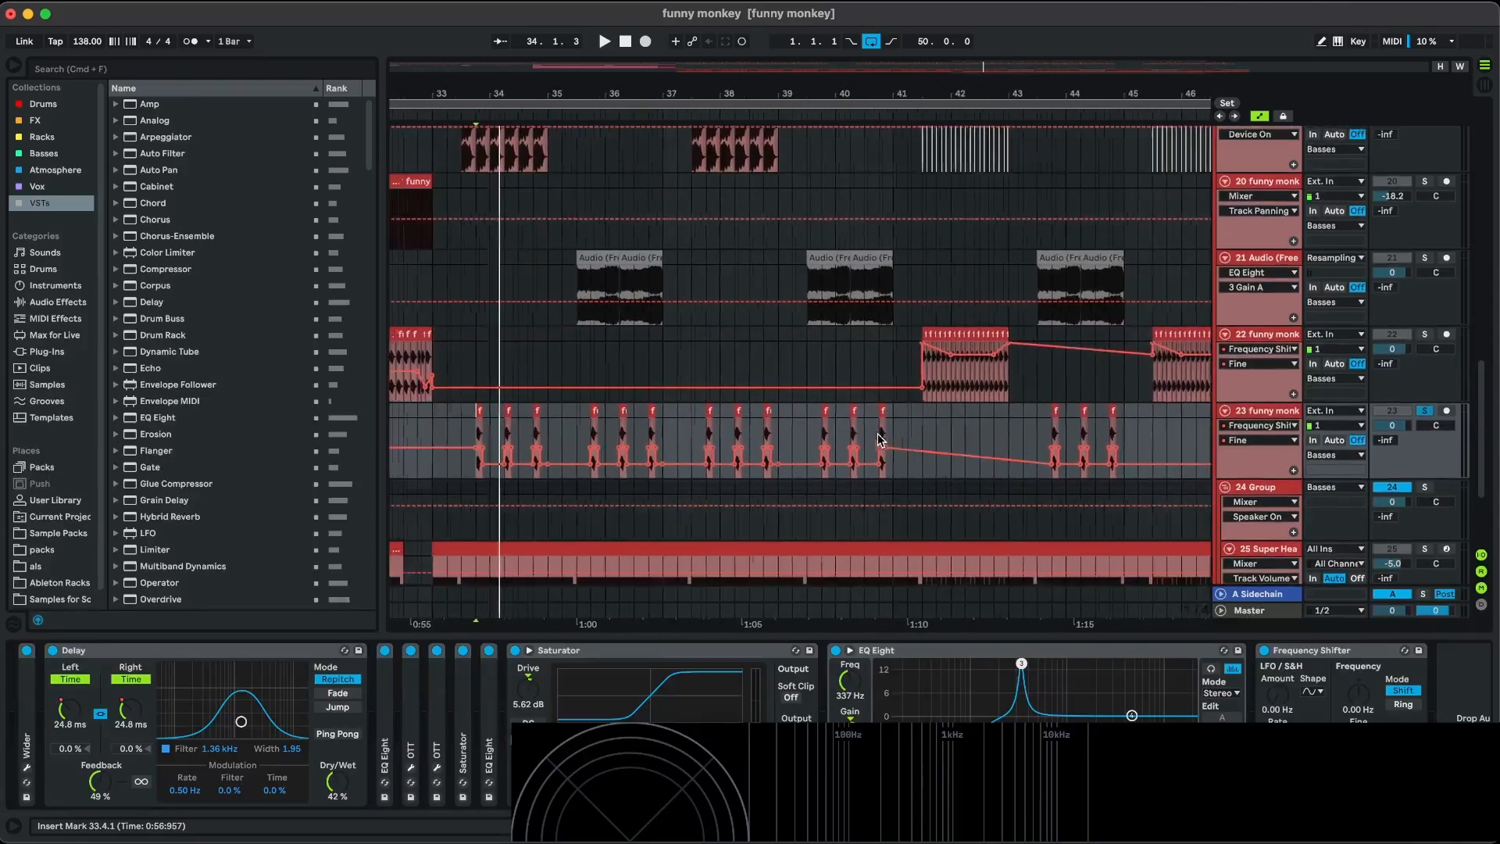
Hide the automation lanes, solo track 21, and play its frozen audio clips from 35.3.1.
{"action": "key", "text": "a"}
{"action": "scroll", "coordinate": [682, 434], "scroll_direction": "up", "scroll_amount": 2}
{"action": "scroll", "coordinate": [682, 434], "scroll_direction": "up", "scroll_amount": 2}
{"action": "left_click", "coordinate": [686, 362]}
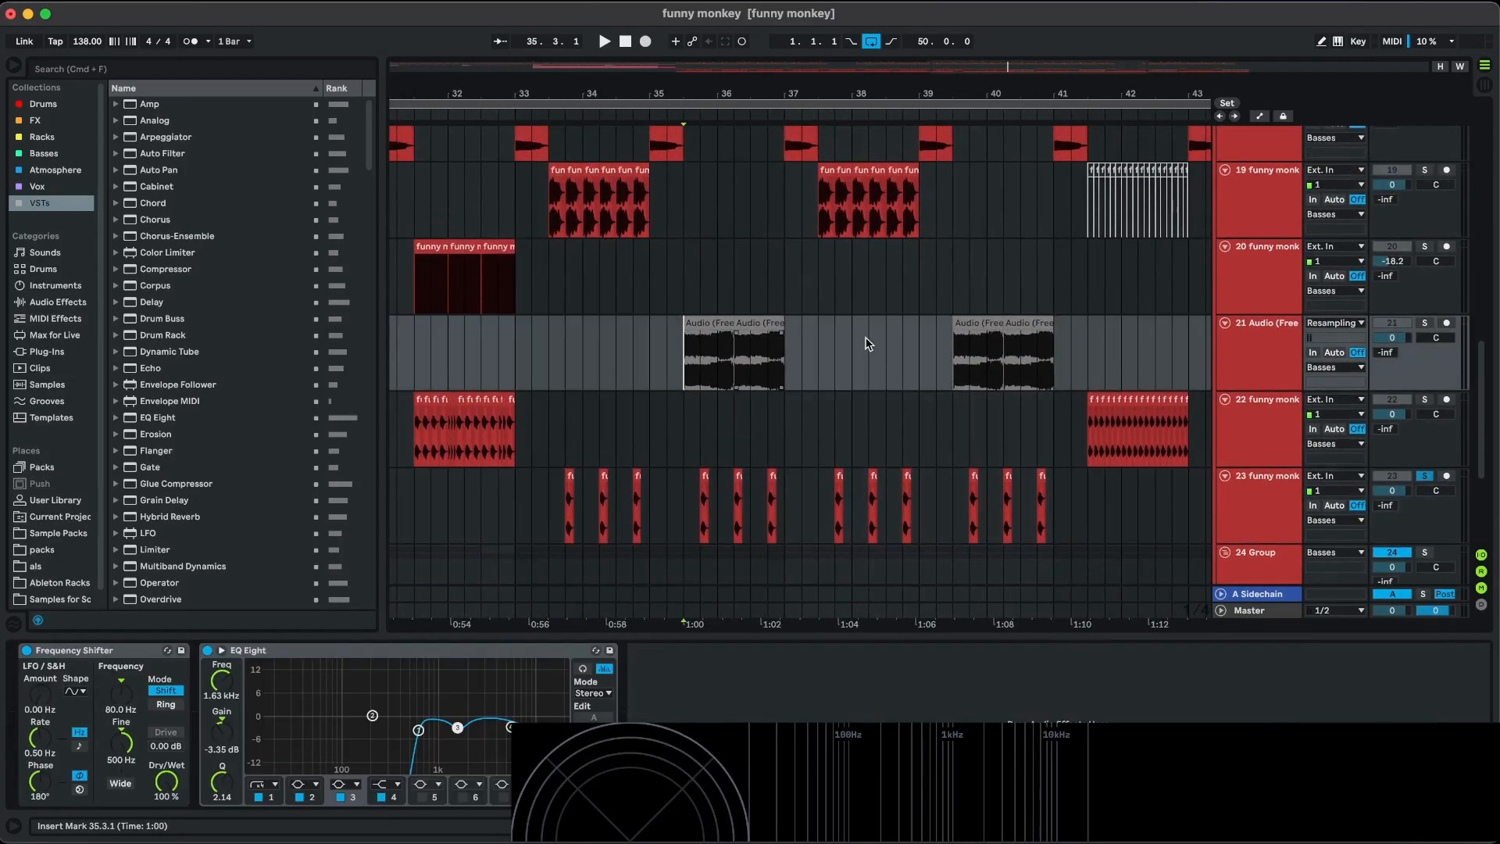
{"action": "scroll", "coordinate": [682, 323], "scroll_direction": "up", "scroll_amount": 2}
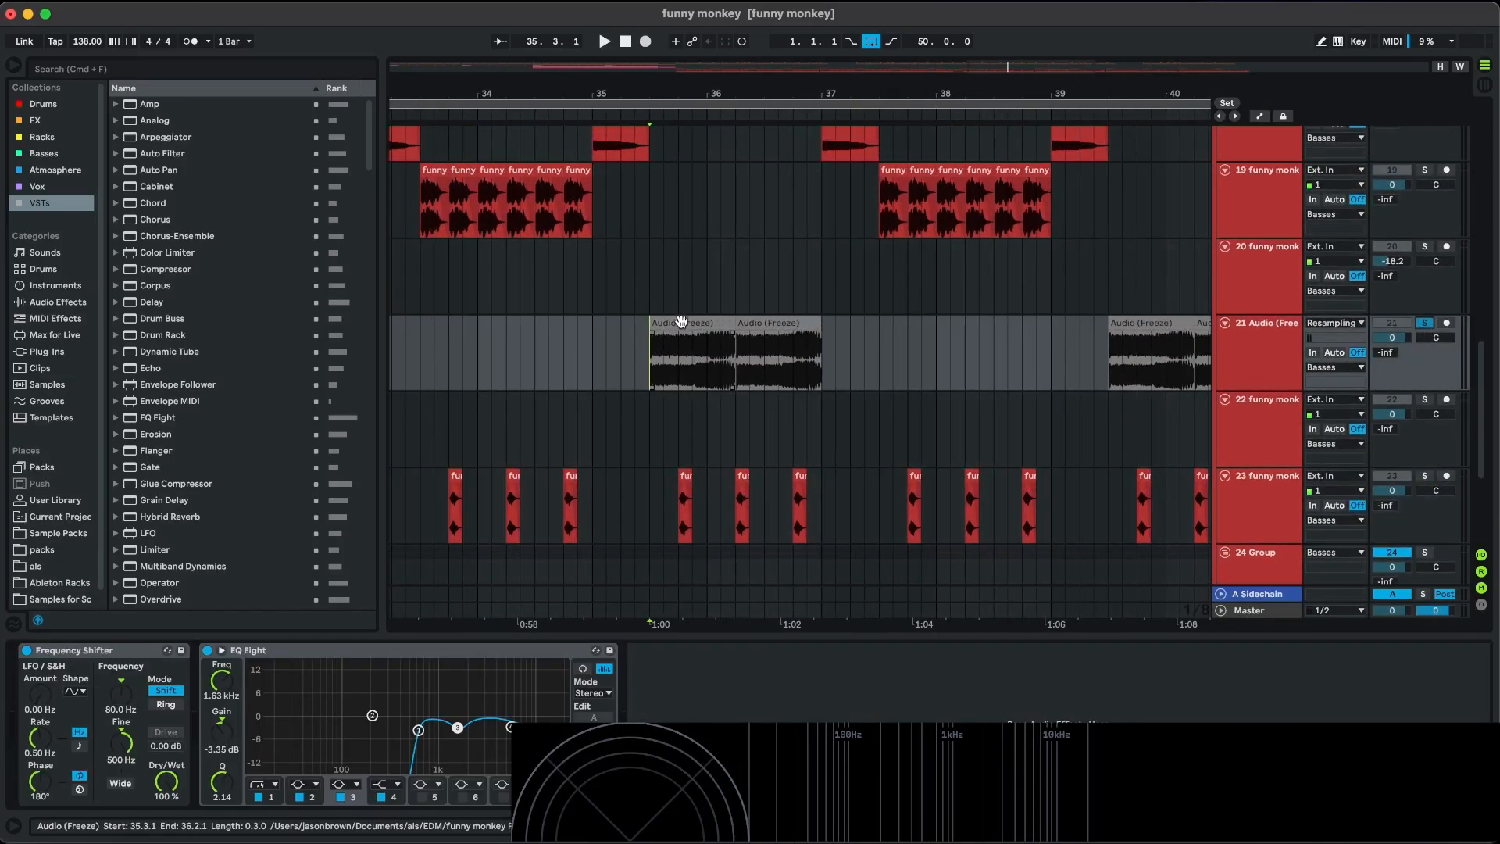
{"action": "key", "text": "space"}
{"action": "scroll", "coordinate": [766, 344], "scroll_direction": "left", "scroll_amount": 6}
{"action": "scroll", "coordinate": [766, 344], "scroll_direction": "up", "scroll_amount": 2}
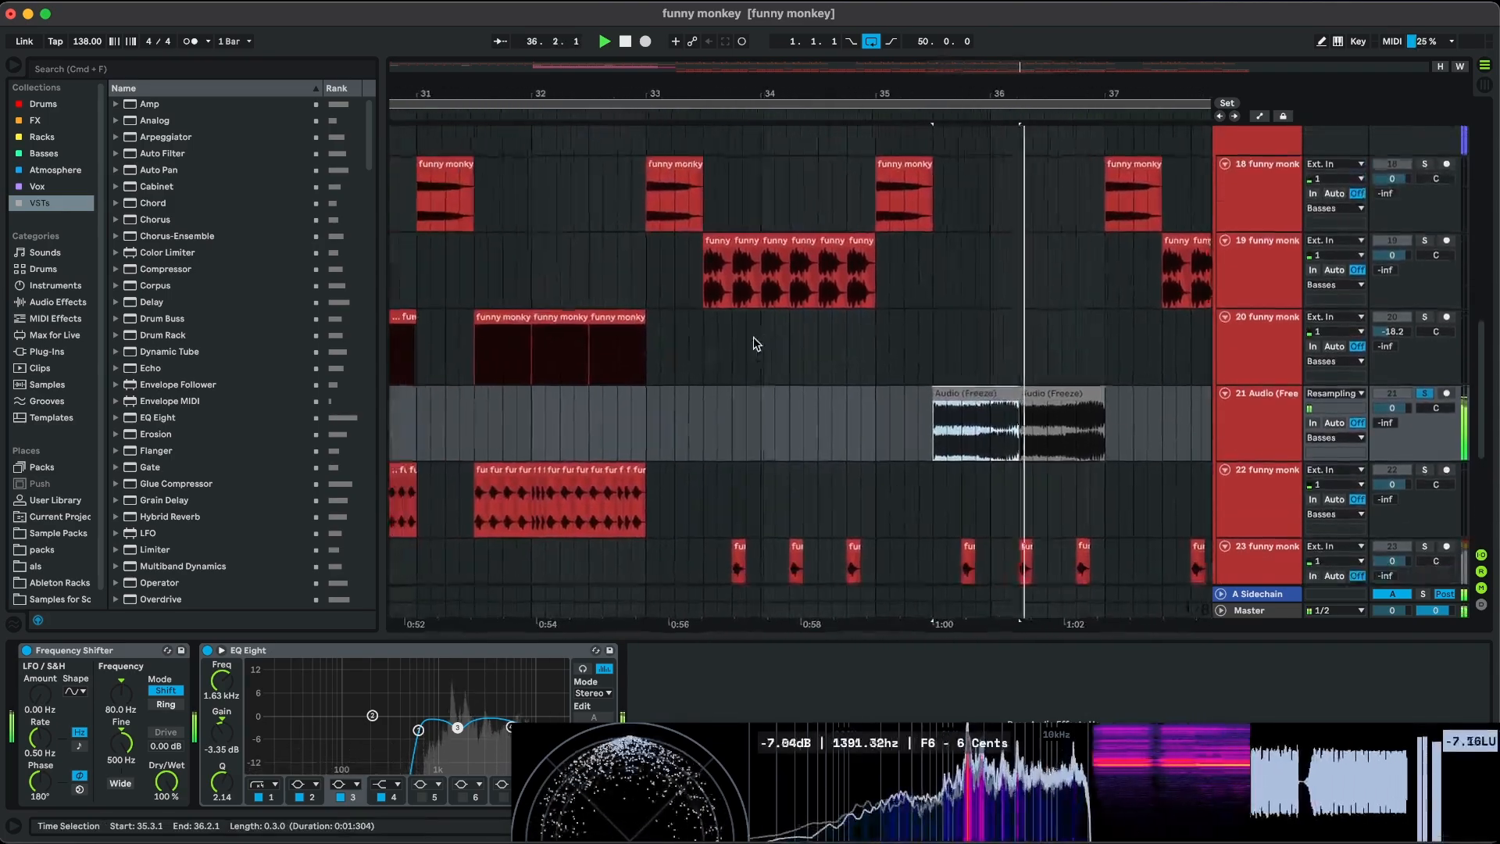
{"action": "scroll", "coordinate": [822, 361], "scroll_direction": "left", "scroll_amount": 1}
{"action": "scroll", "coordinate": [822, 362], "scroll_direction": "down", "scroll_amount": 1}
{"action": "key", "text": "space"}
Place a copy of track 21's frozen clip at 31.2.1, bypass the Frequency Shifter, and play it while extending its end to 34.4.3.
{"action": "left_click_drag", "start_coordinate": [1036, 344], "coordinate": [524, 345]}
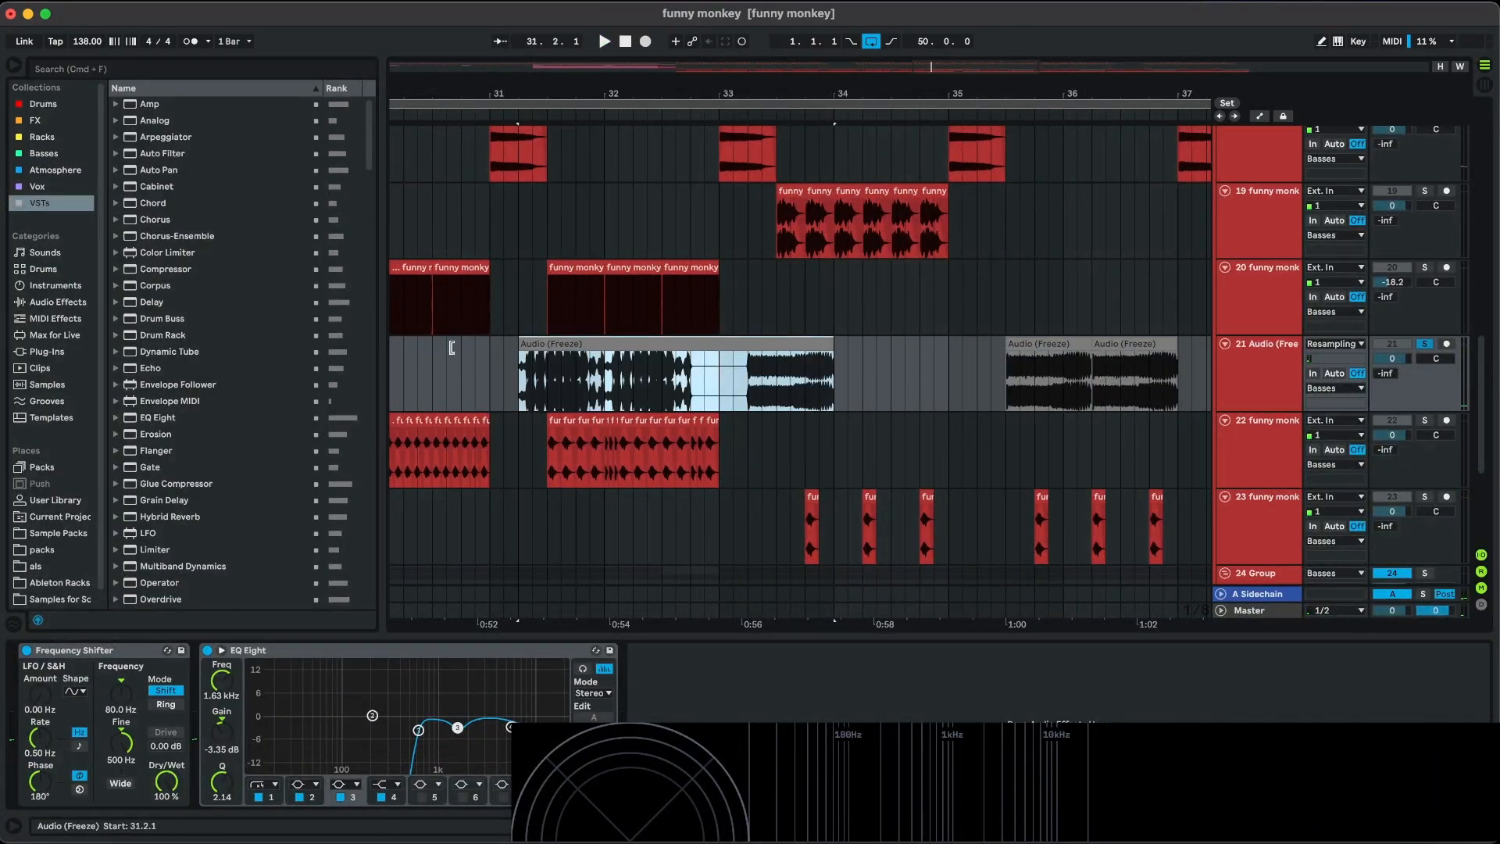
{"action": "left_click", "coordinate": [27, 653]}
{"action": "left_click", "coordinate": [554, 386]}
{"action": "key", "text": "space"}
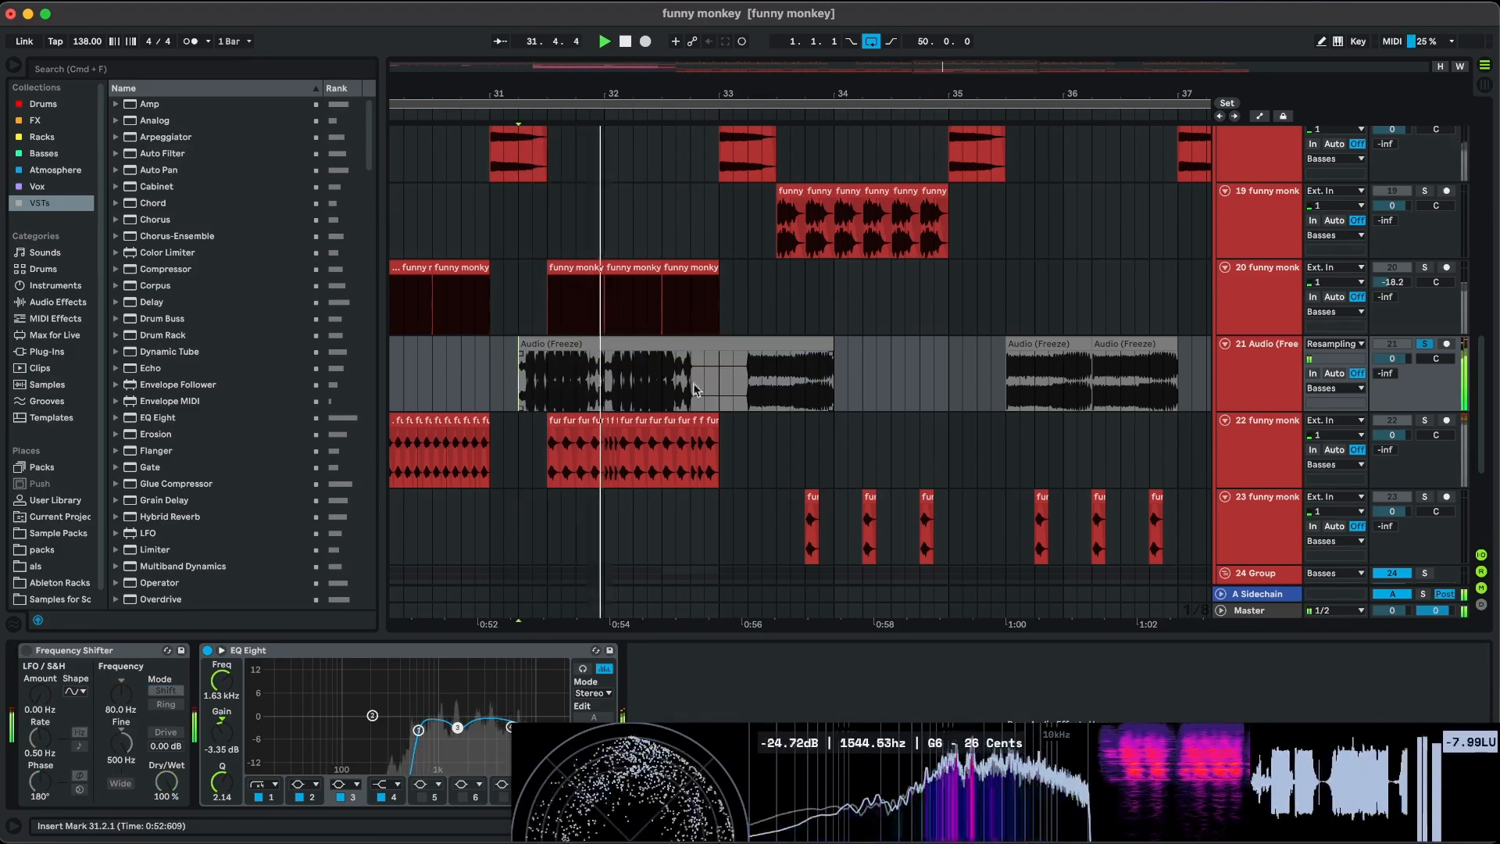
{"action": "left_click_drag", "start_coordinate": [833, 368], "coordinate": [939, 358]}
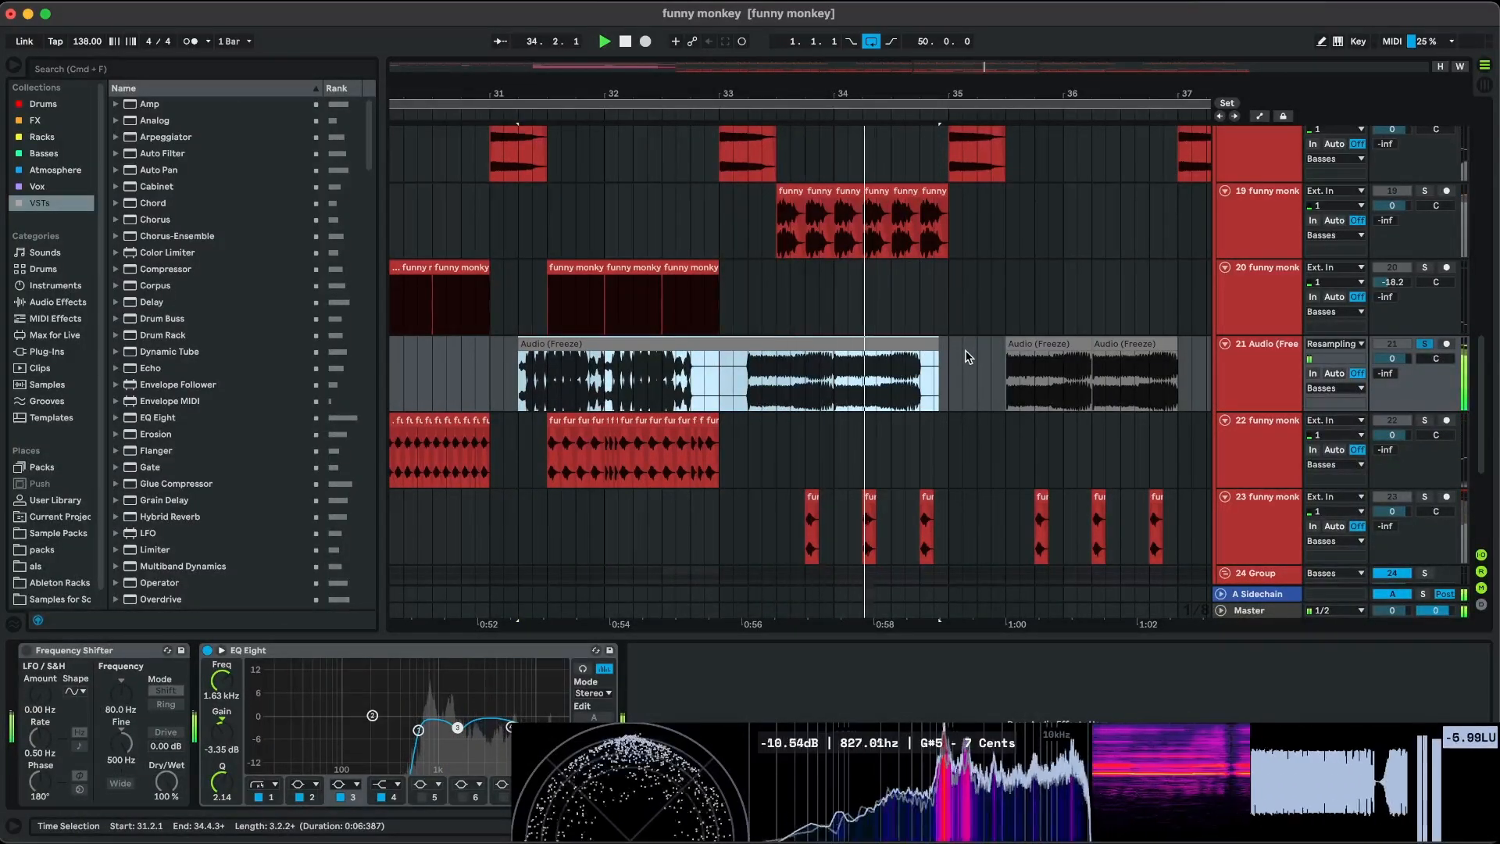
{"action": "key", "text": "space"}
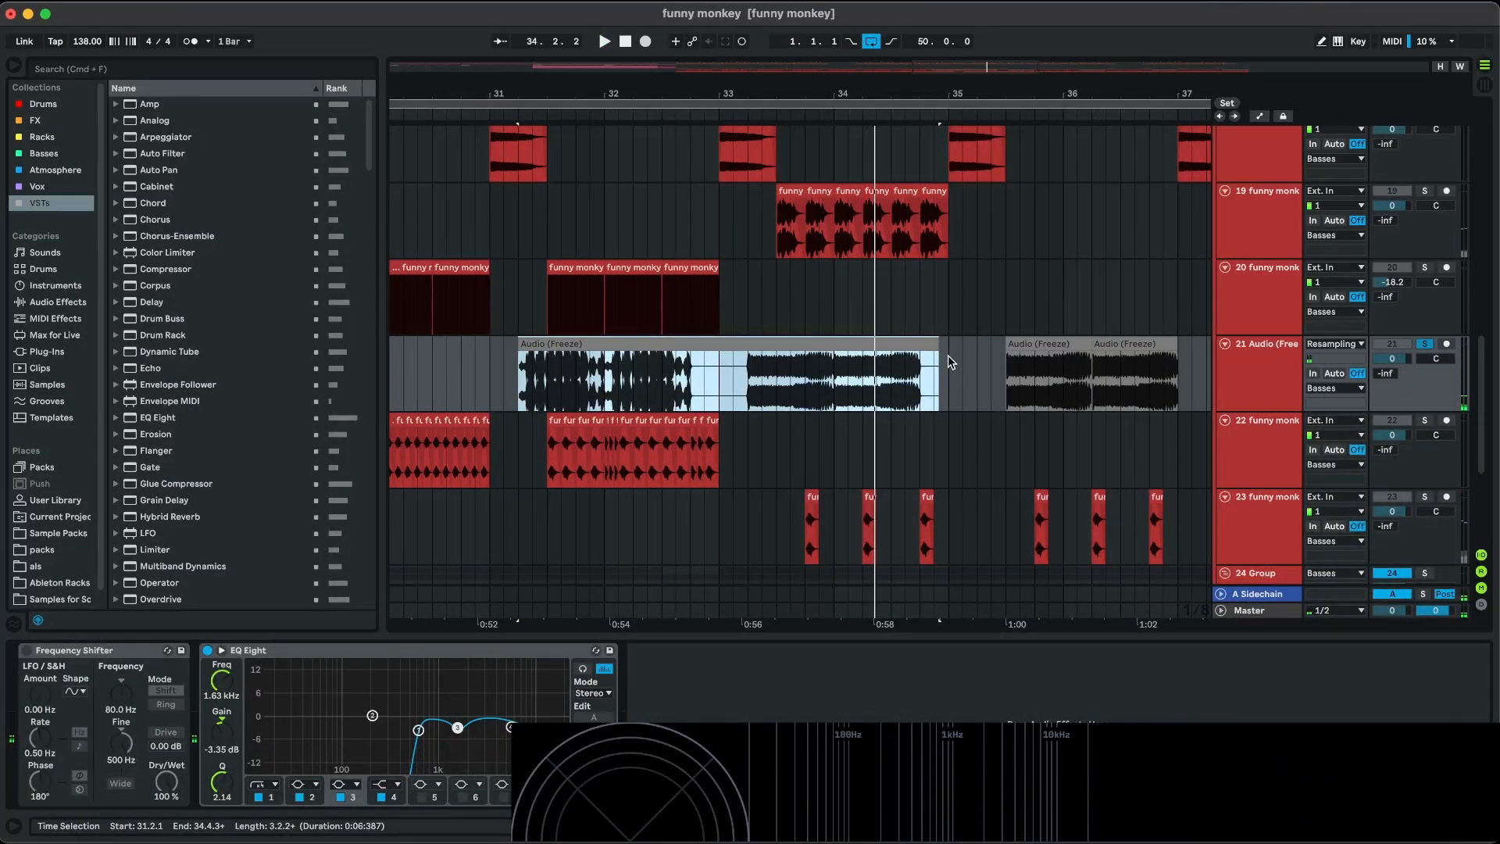
Delete the extended copy of the frozen clip from track 21.
{"action": "scroll", "coordinate": [881, 341], "scroll_direction": "up", "scroll_amount": 2}
{"action": "scroll", "coordinate": [881, 341], "scroll_direction": "right", "scroll_amount": 2}
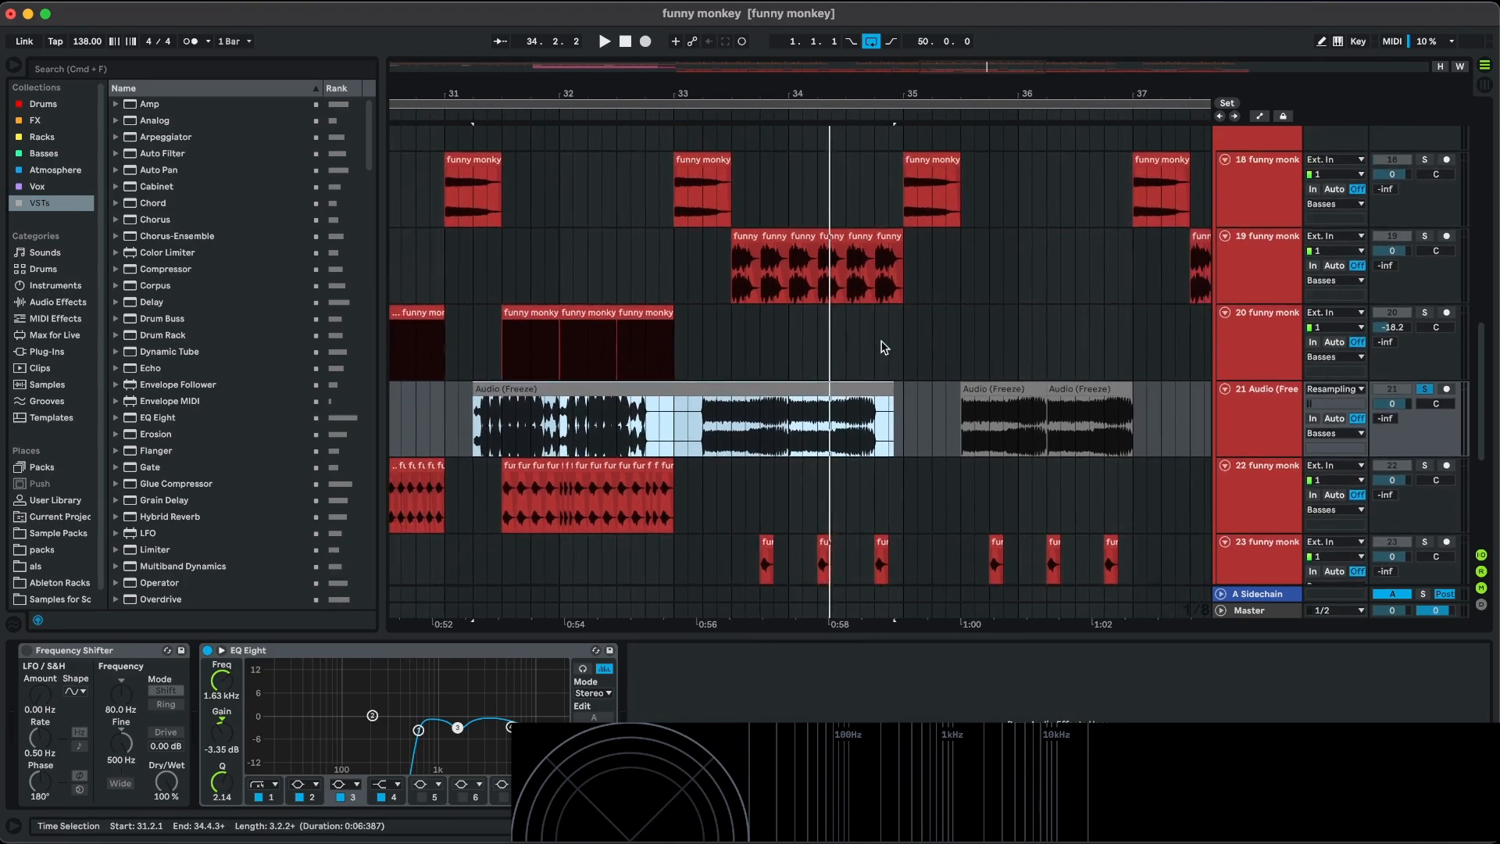
{"action": "scroll", "coordinate": [841, 393], "scroll_direction": "up", "scroll_amount": 2}
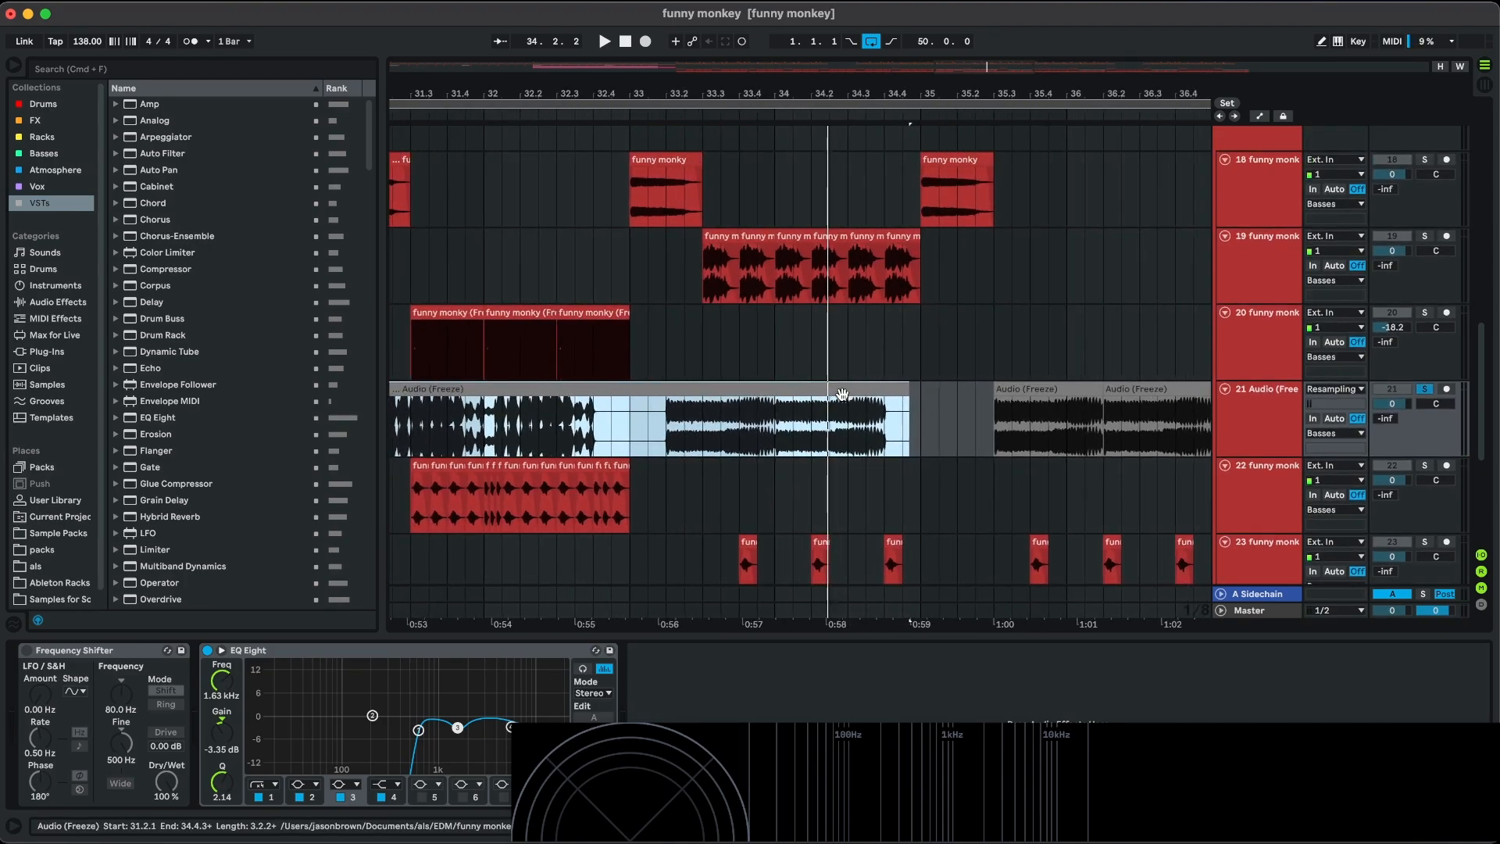
{"action": "key", "text": "Delete"}
Play track 21's frozen clips from 35.3.1 with the Frequency Shifter bypassed.
{"action": "scroll", "coordinate": [844, 400], "scroll_direction": "right", "scroll_amount": 1}
{"action": "scroll", "coordinate": [844, 400], "scroll_direction": "down", "scroll_amount": 1}
{"action": "left_click", "coordinate": [836, 400]}
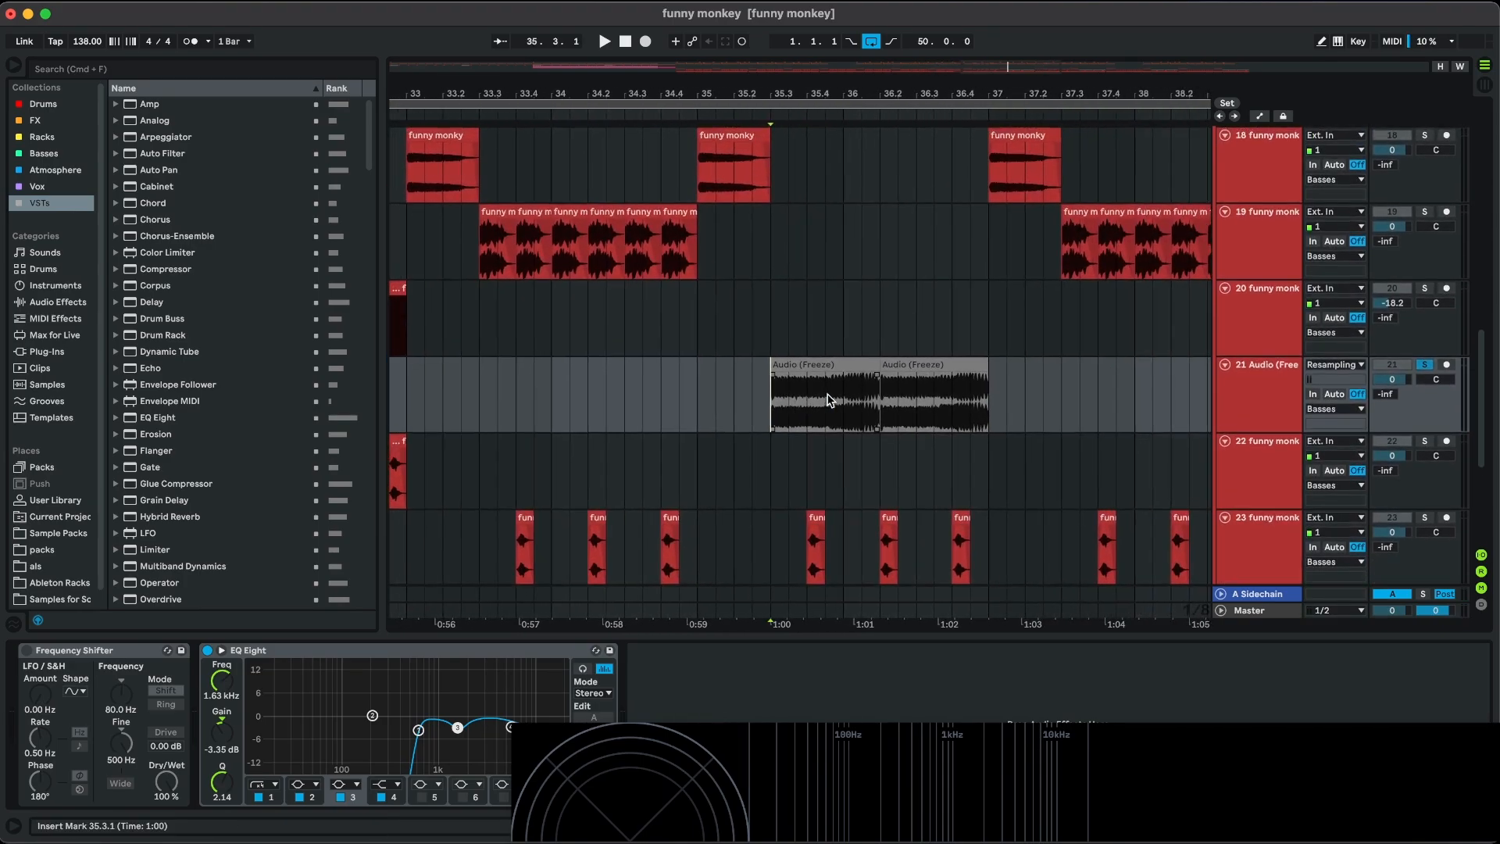
{"action": "key", "text": "space"}
{"action": "scroll", "coordinate": [827, 397], "scroll_direction": "up", "scroll_amount": 2}
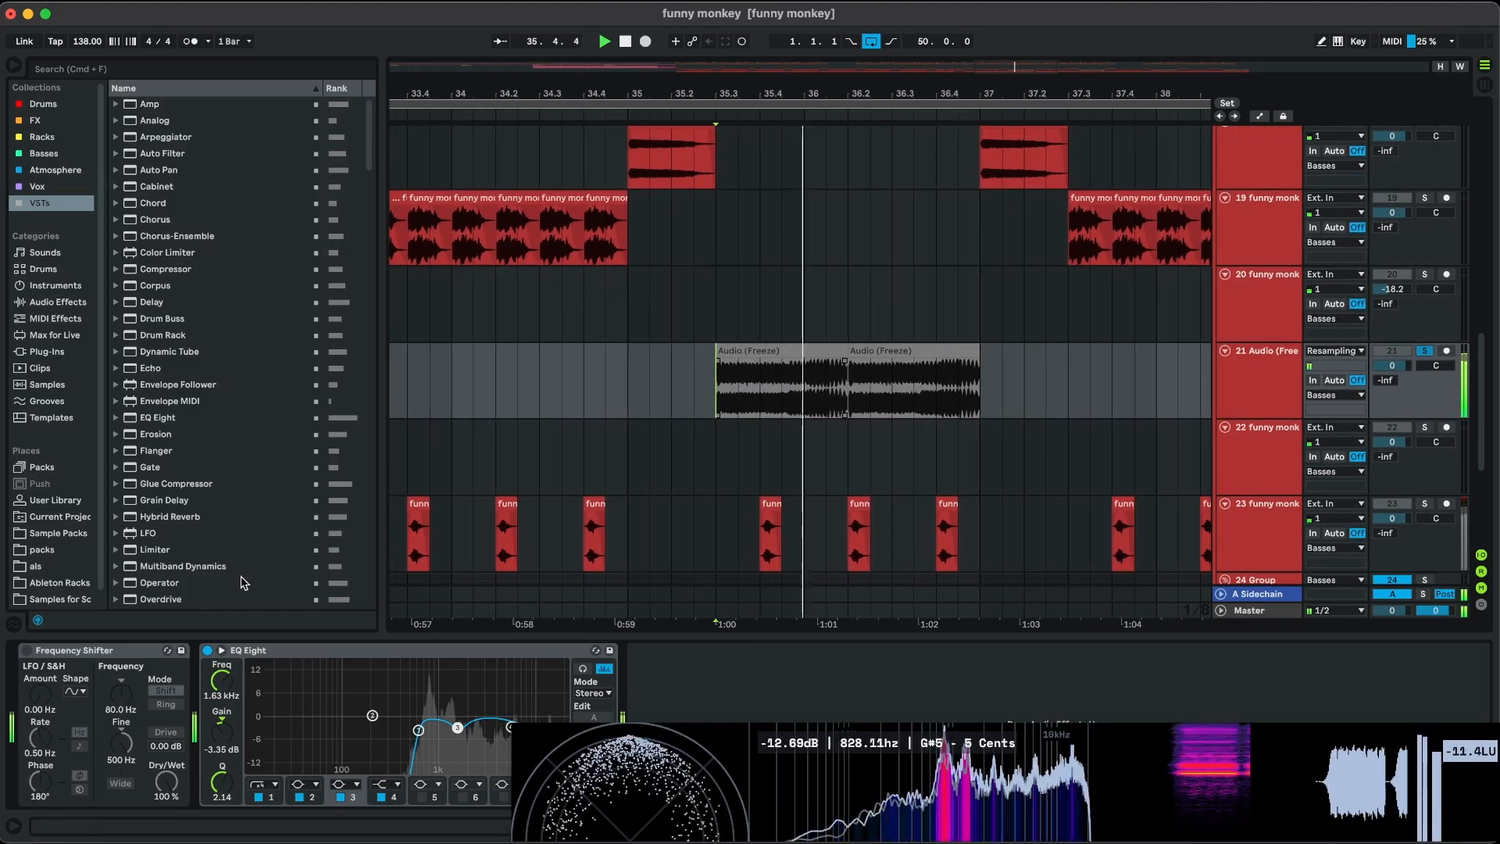
{"action": "key", "text": "space"}
Reactivate the Frequency Shifter on track 21 and replay the processed clips from 35.3.1.
{"action": "left_click", "coordinate": [26, 650]}
{"action": "key", "text": "space"}
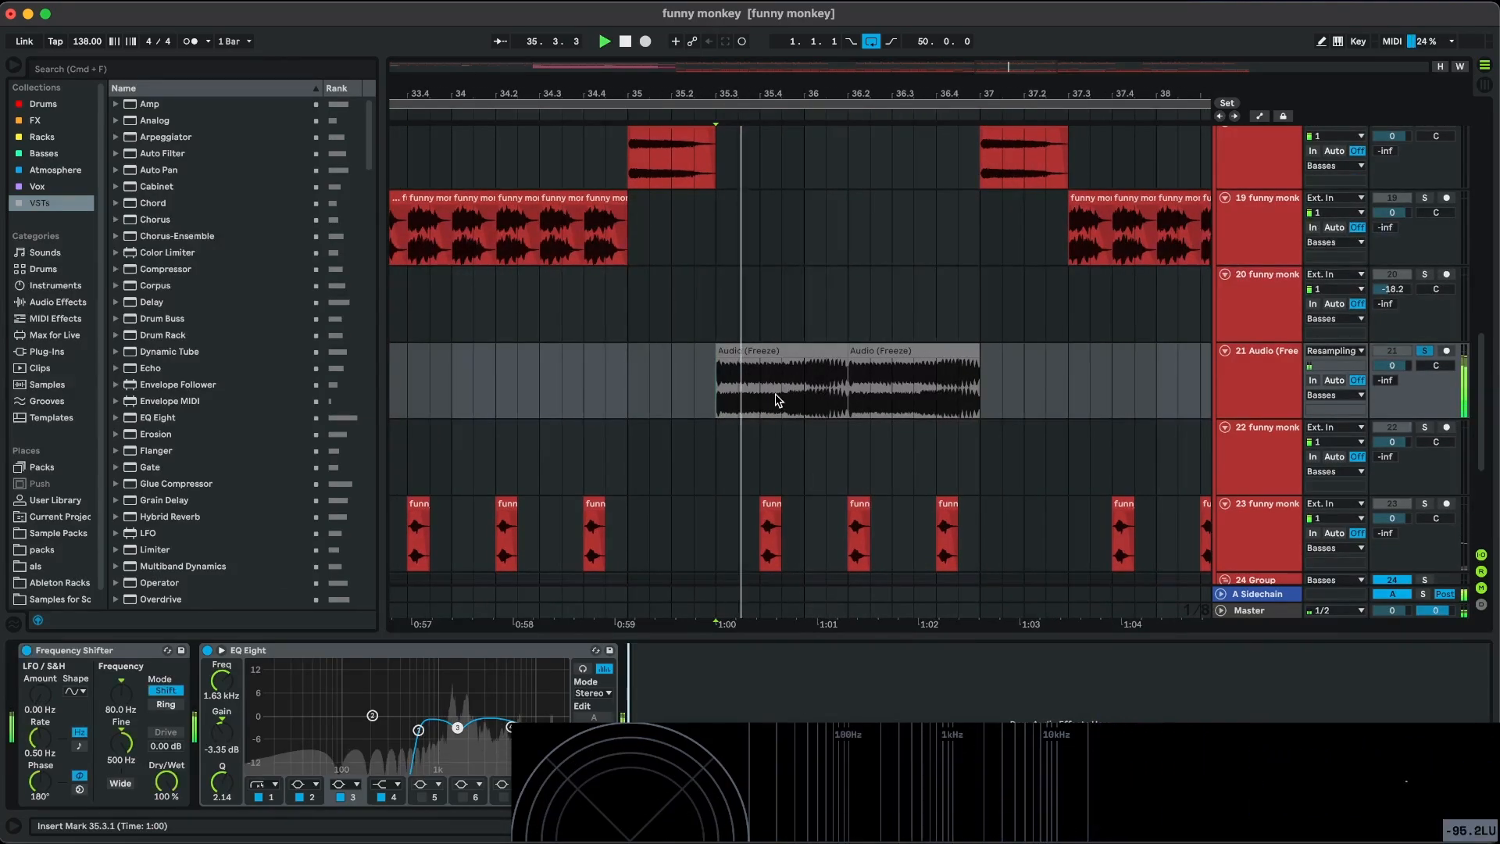
{"action": "scroll", "coordinate": [777, 400], "scroll_direction": "down", "scroll_amount": 3}
{"action": "scroll", "coordinate": [778, 400], "scroll_direction": "up", "scroll_amount": 2}
{"action": "scroll", "coordinate": [777, 400], "scroll_direction": "down", "scroll_amount": 3}
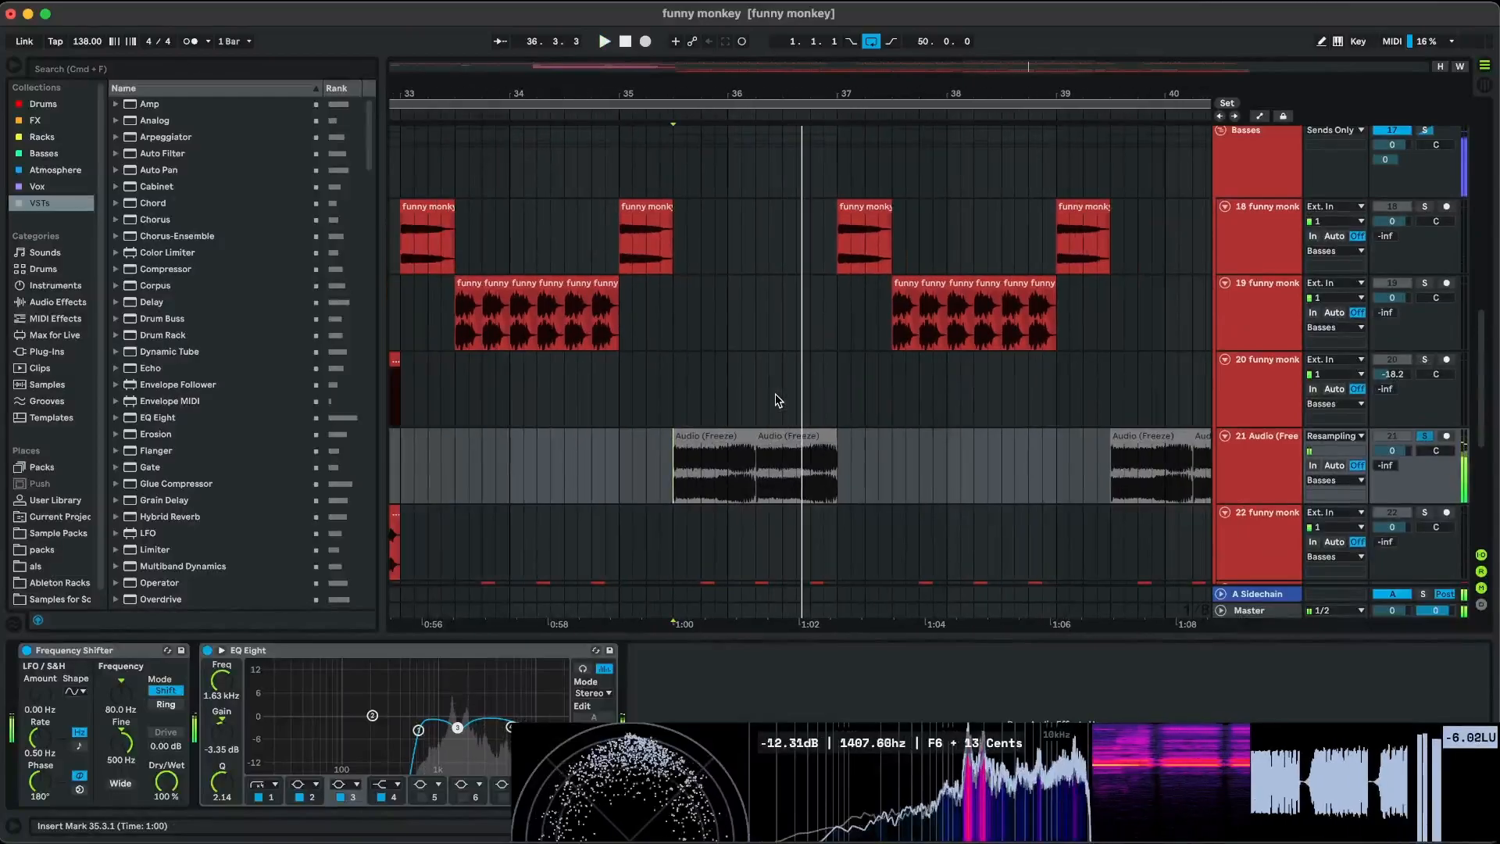
{"action": "scroll", "coordinate": [778, 400], "scroll_direction": "down", "scroll_amount": 5}
{"action": "key", "text": "space"}
Look over the remaining bass tracks down to the 24 Group, then return to track 22's clips in the second half.
{"action": "scroll", "coordinate": [778, 401], "scroll_direction": "down", "scroll_amount": 2}
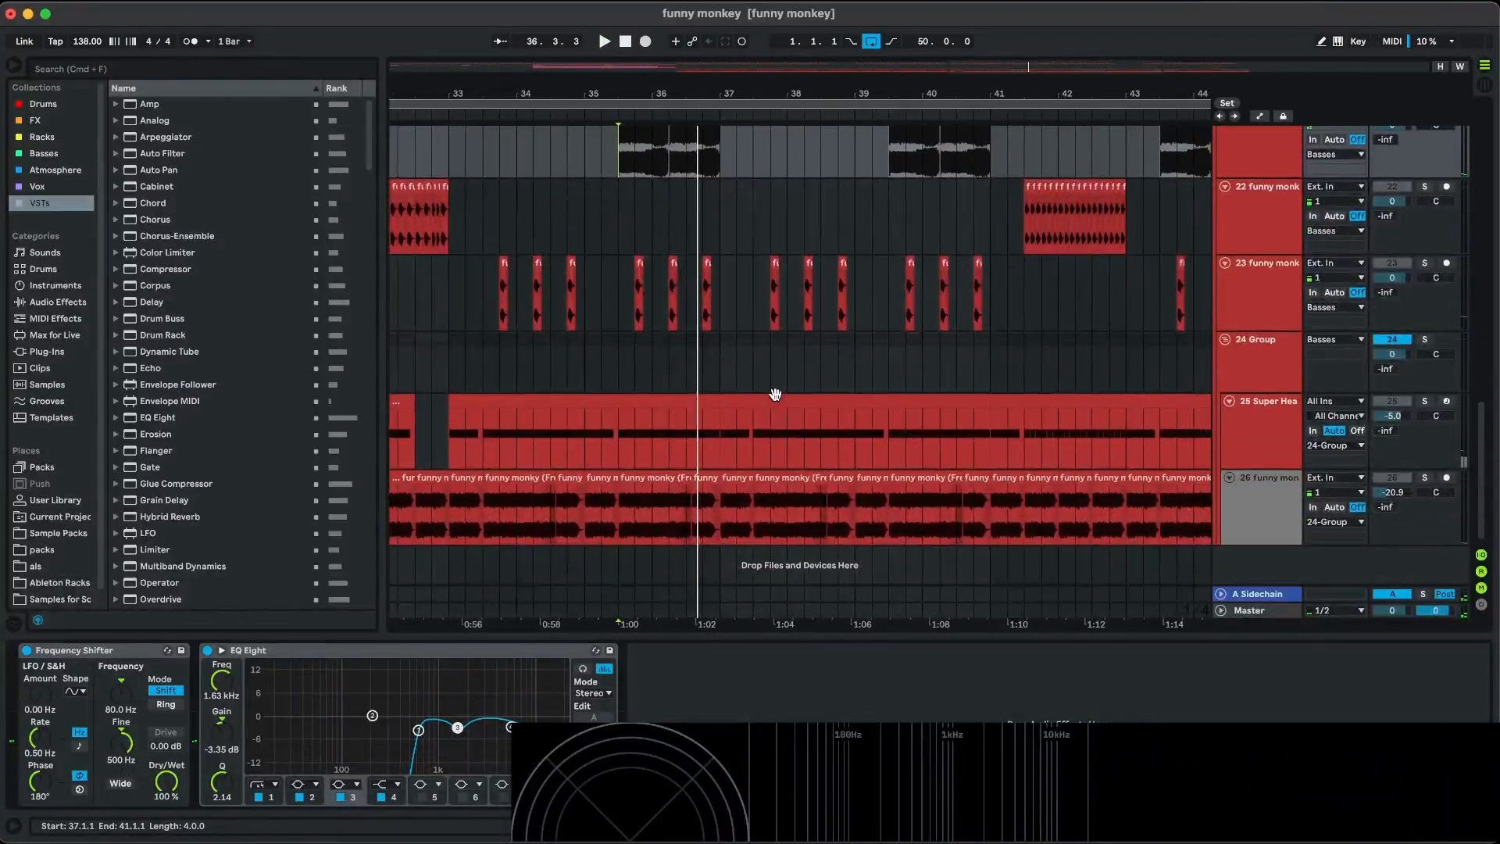
{"action": "scroll", "coordinate": [778, 400], "scroll_direction": "down", "scroll_amount": 4}
{"action": "scroll", "coordinate": [777, 400], "scroll_direction": "left", "scroll_amount": 4}
{"action": "scroll", "coordinate": [778, 400], "scroll_direction": "right", "scroll_amount": 5}
{"action": "scroll", "coordinate": [777, 400], "scroll_direction": "up", "scroll_amount": 4}
{"action": "scroll", "coordinate": [778, 400], "scroll_direction": "up", "scroll_amount": 3}
{"action": "scroll", "coordinate": [778, 400], "scroll_direction": "left", "scroll_amount": 2}
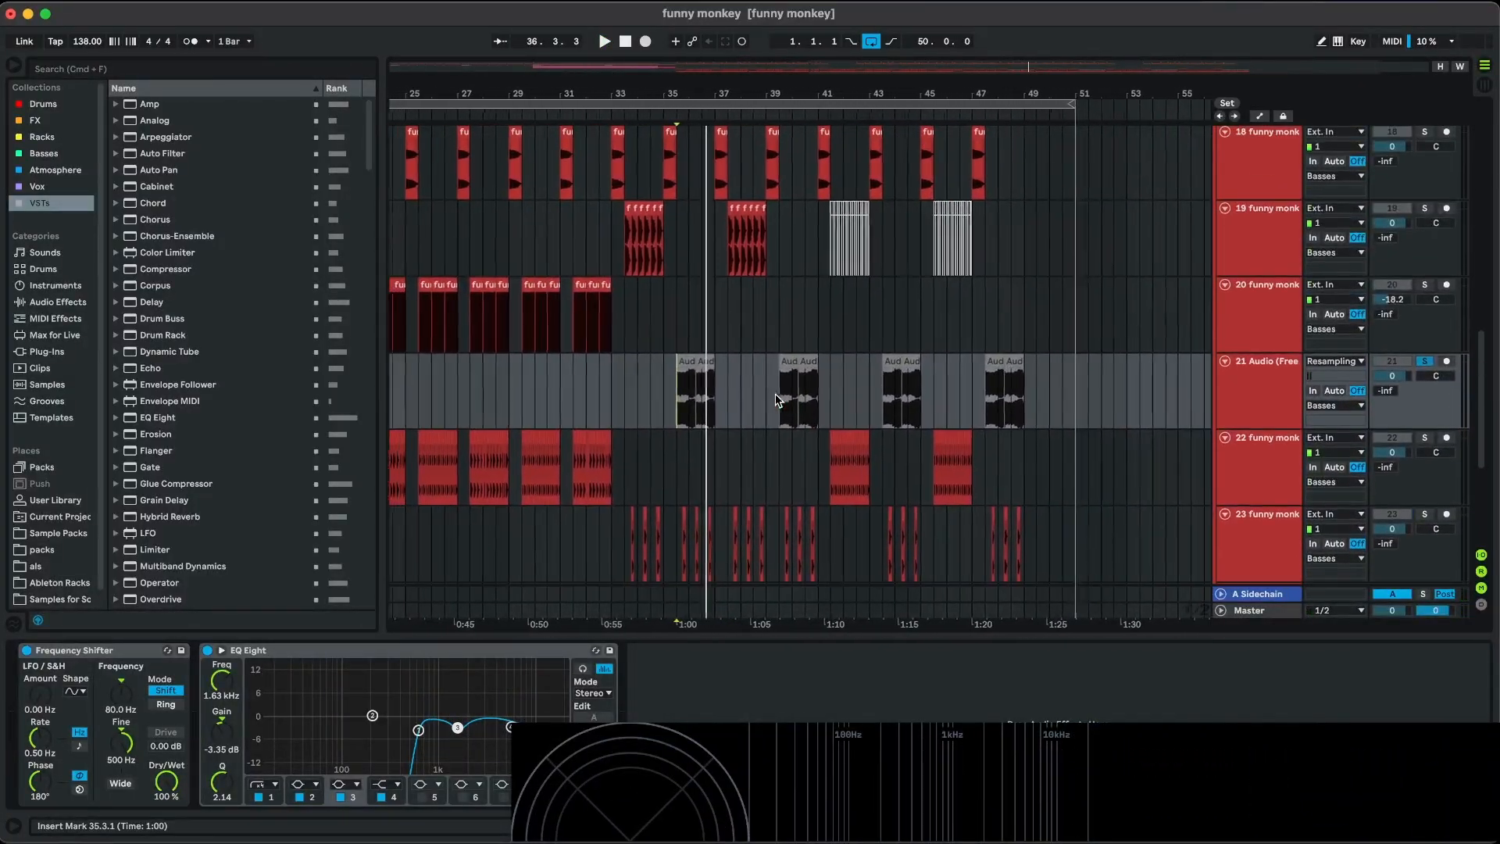
{"action": "scroll", "coordinate": [778, 400], "scroll_direction": "down", "scroll_amount": 2}
{"action": "scroll", "coordinate": [862, 461], "scroll_direction": "up", "scroll_amount": 3}
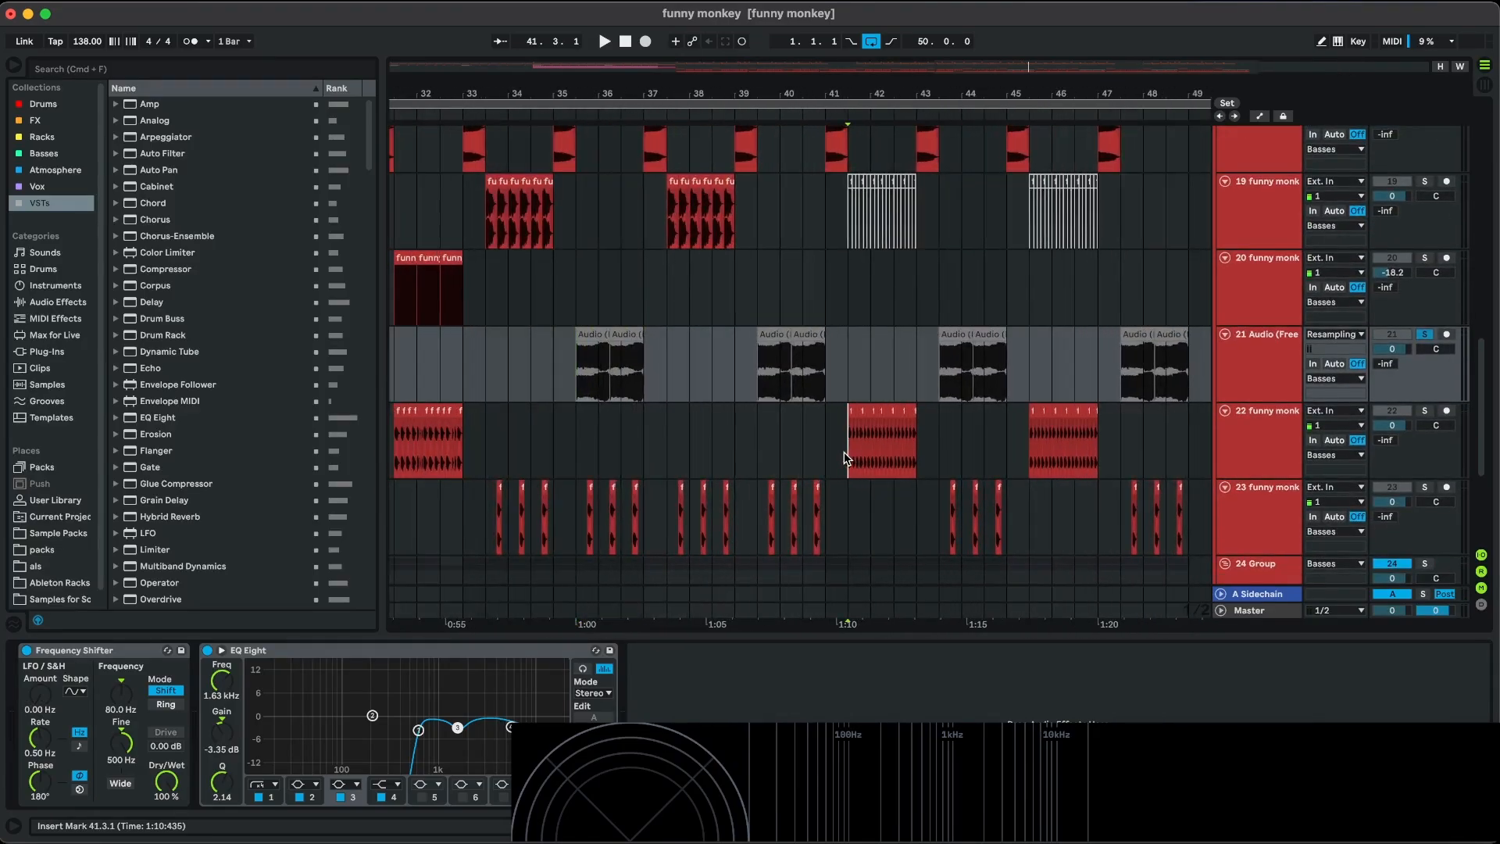
Solo track 22 and play its clips from 41.3.1.
{"action": "left_click", "coordinate": [862, 461]}
{"action": "scroll", "coordinate": [908, 471], "scroll_direction": "up", "scroll_amount": 5}
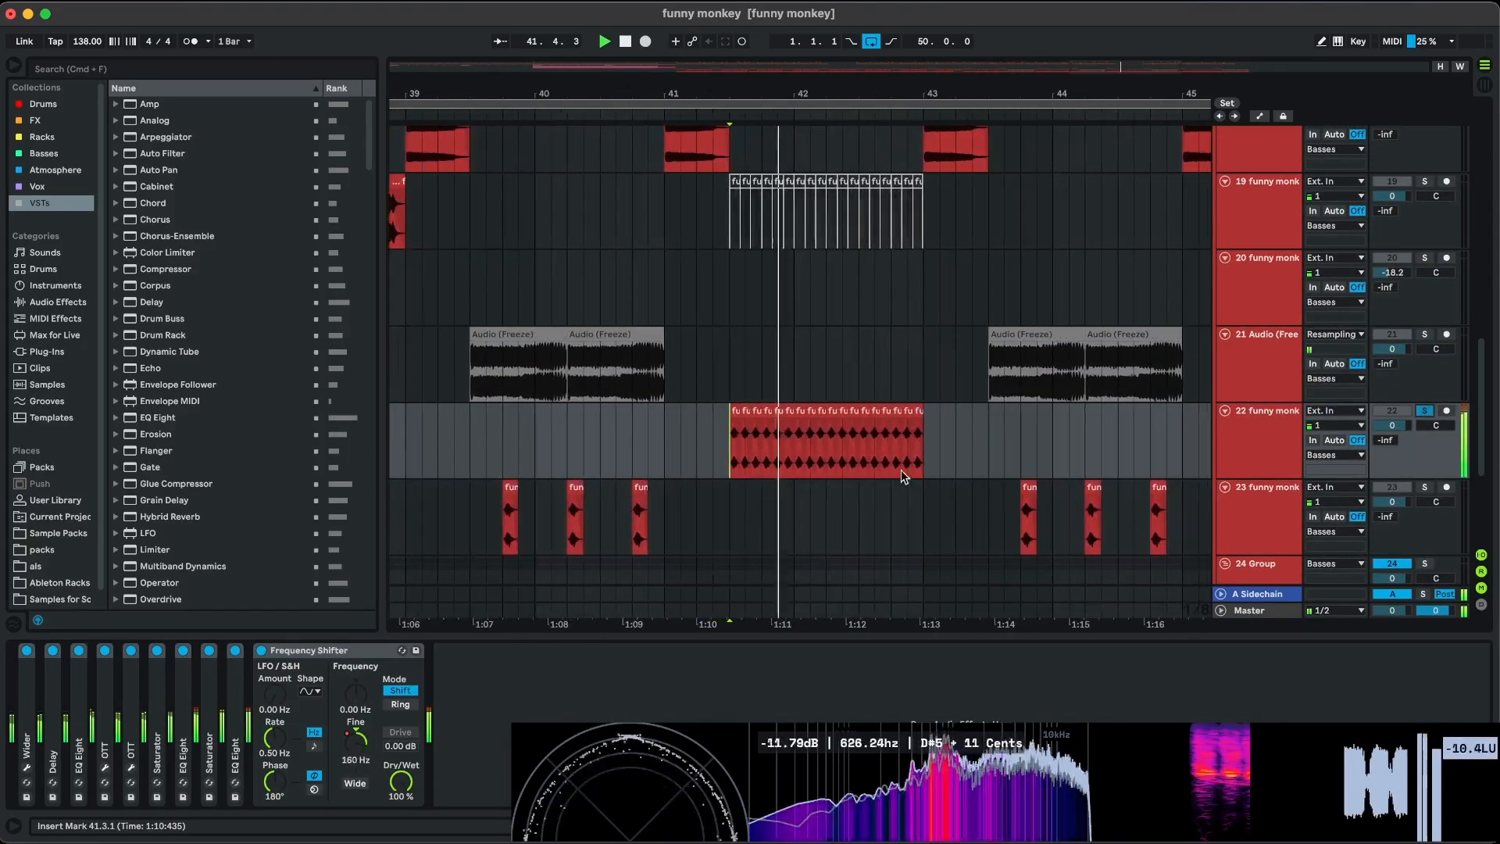
{"action": "scroll", "coordinate": [758, 466], "scroll_direction": "down", "scroll_amount": 3}
{"action": "scroll", "coordinate": [757, 465], "scroll_direction": "down", "scroll_amount": 2}
{"action": "scroll", "coordinate": [757, 465], "scroll_direction": "right", "scroll_amount": 2}
{"action": "scroll", "coordinate": [758, 464], "scroll_direction": "up", "scroll_amount": 2}
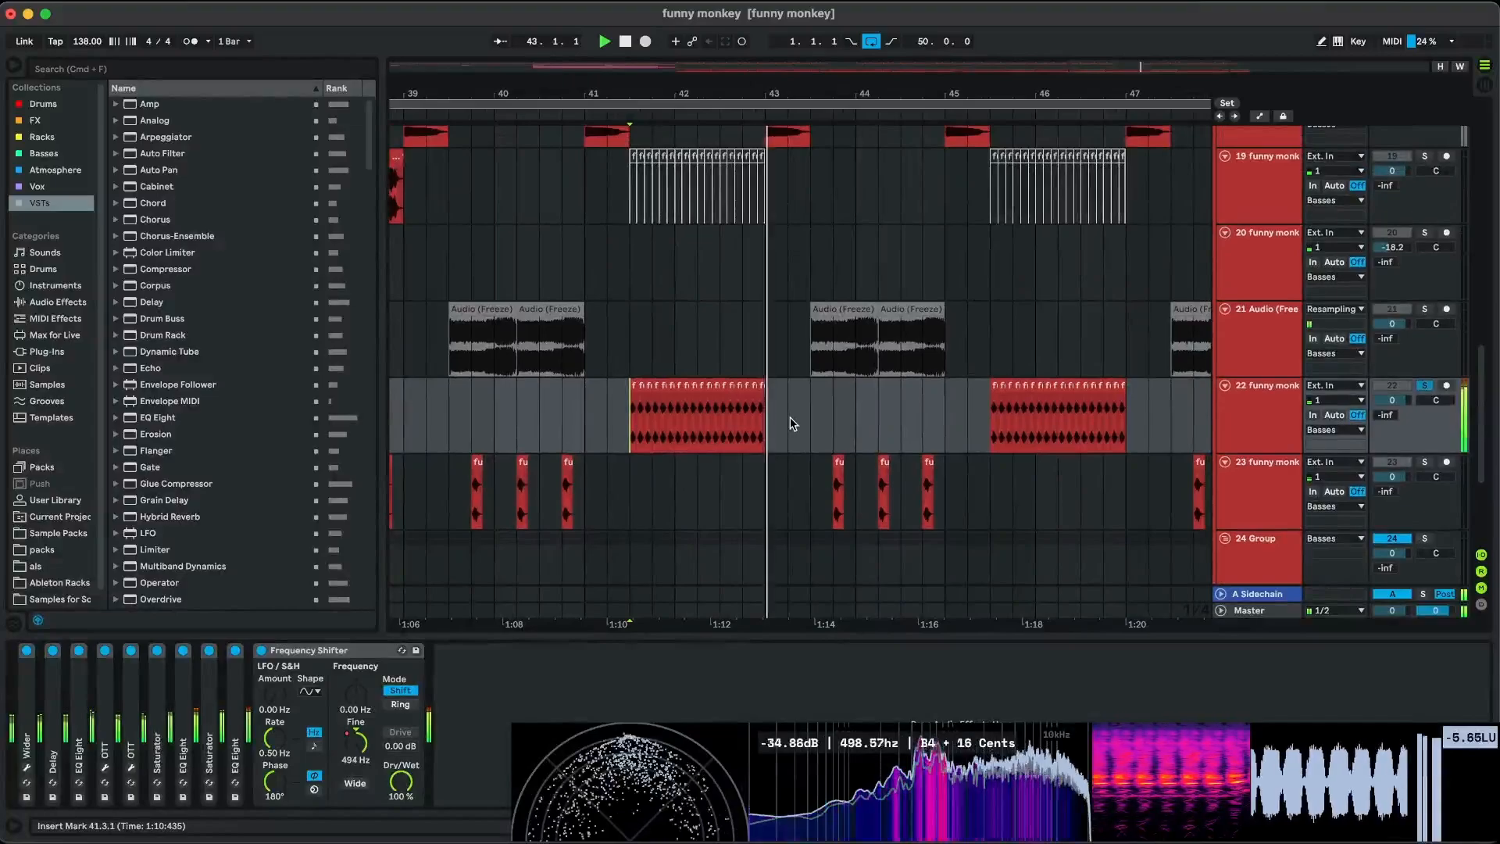
{"action": "scroll", "coordinate": [792, 425], "scroll_direction": "right", "scroll_amount": 1}
{"action": "scroll", "coordinate": [914, 412], "scroll_direction": "down", "scroll_amount": 5}
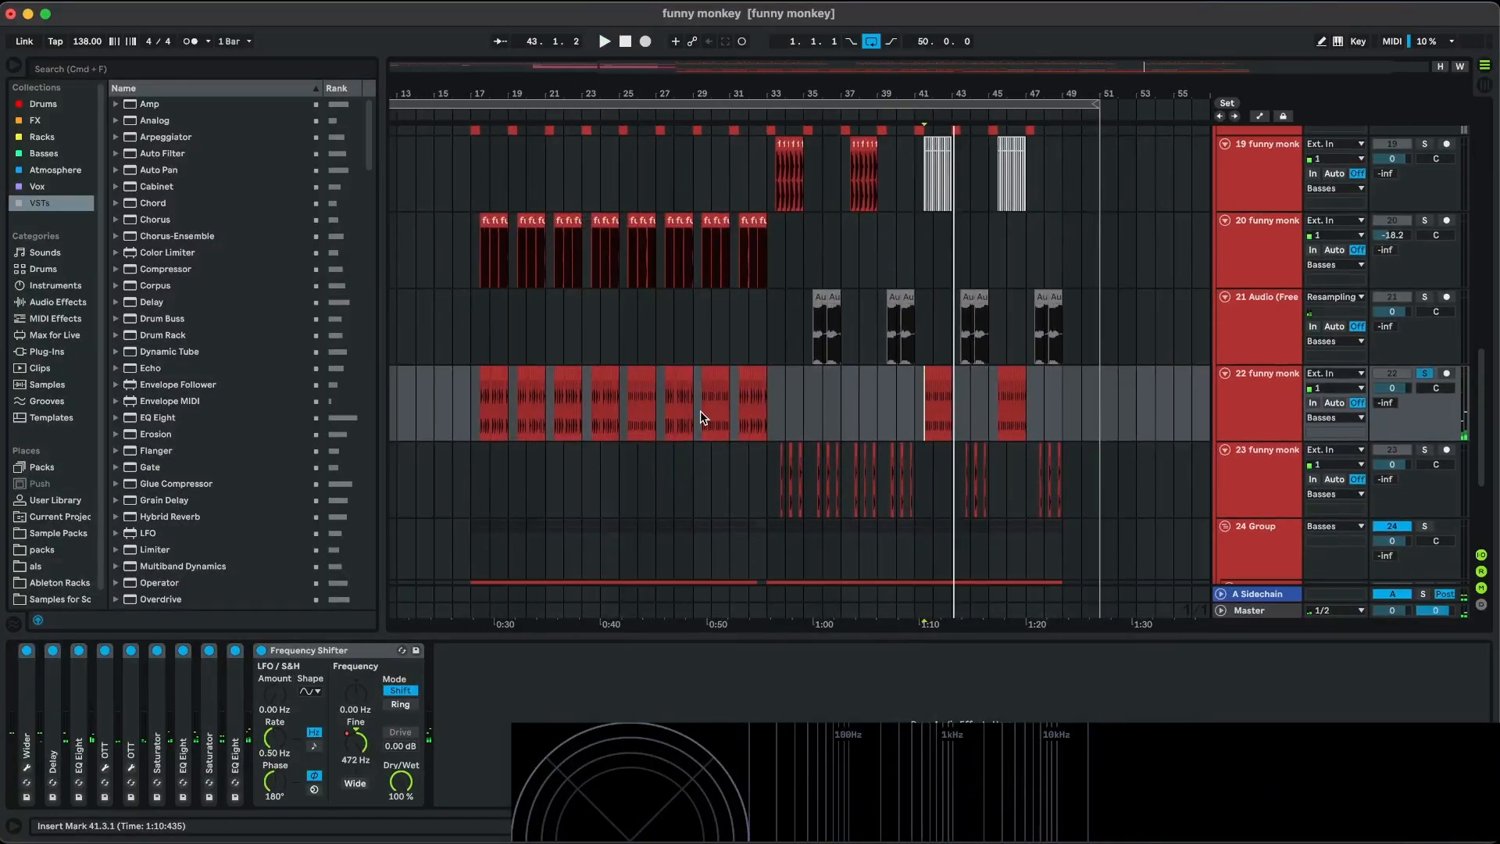
Play track 22's earlier clips from 25.3.3 for comparison.
{"action": "left_click", "coordinate": [630, 415]}
{"action": "key", "text": "space"}
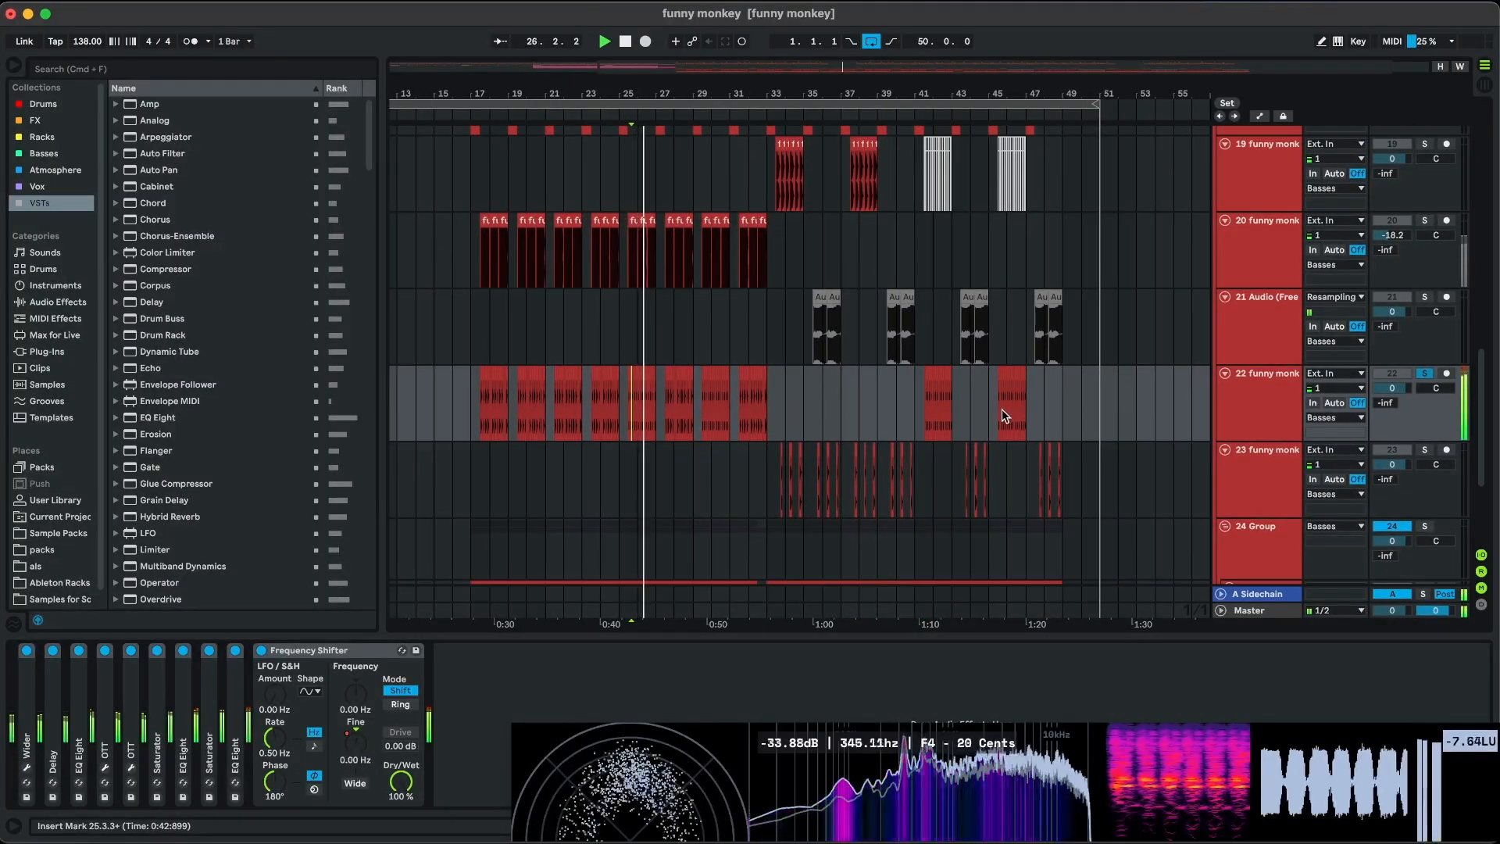
{"action": "key", "text": "space"}
Play track 22's last group of clips from 45.3.1.
{"action": "scroll", "coordinate": [1073, 410], "scroll_direction": "up", "scroll_amount": 5}
{"action": "left_click", "coordinate": [826, 420]}
{"action": "scroll", "coordinate": [808, 414], "scroll_direction": "up", "scroll_amount": 4}
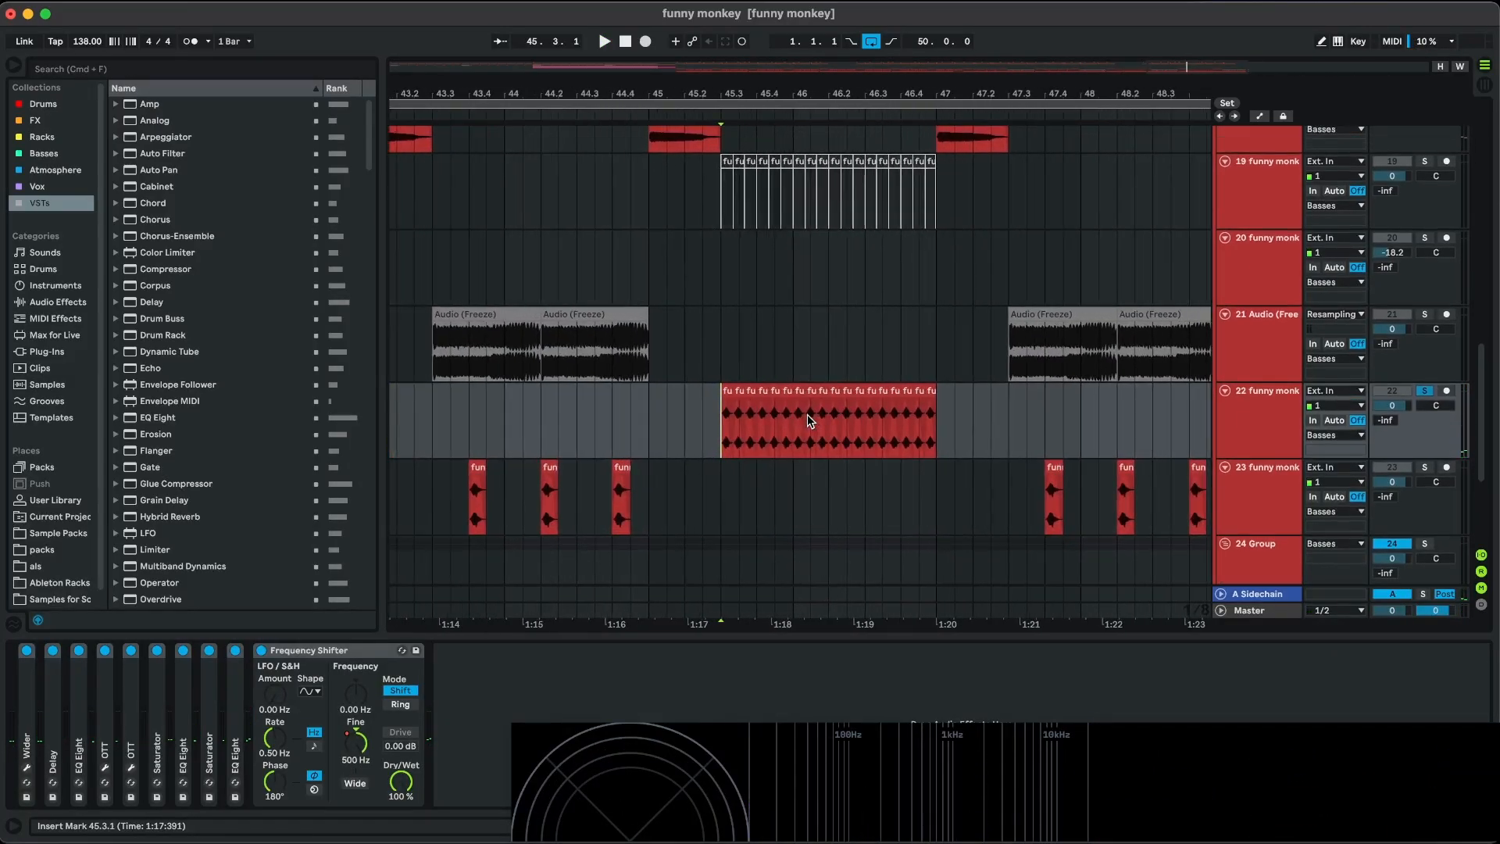
{"action": "key", "text": "space"}
{"action": "scroll", "coordinate": [808, 414], "scroll_direction": "down", "scroll_amount": 4}
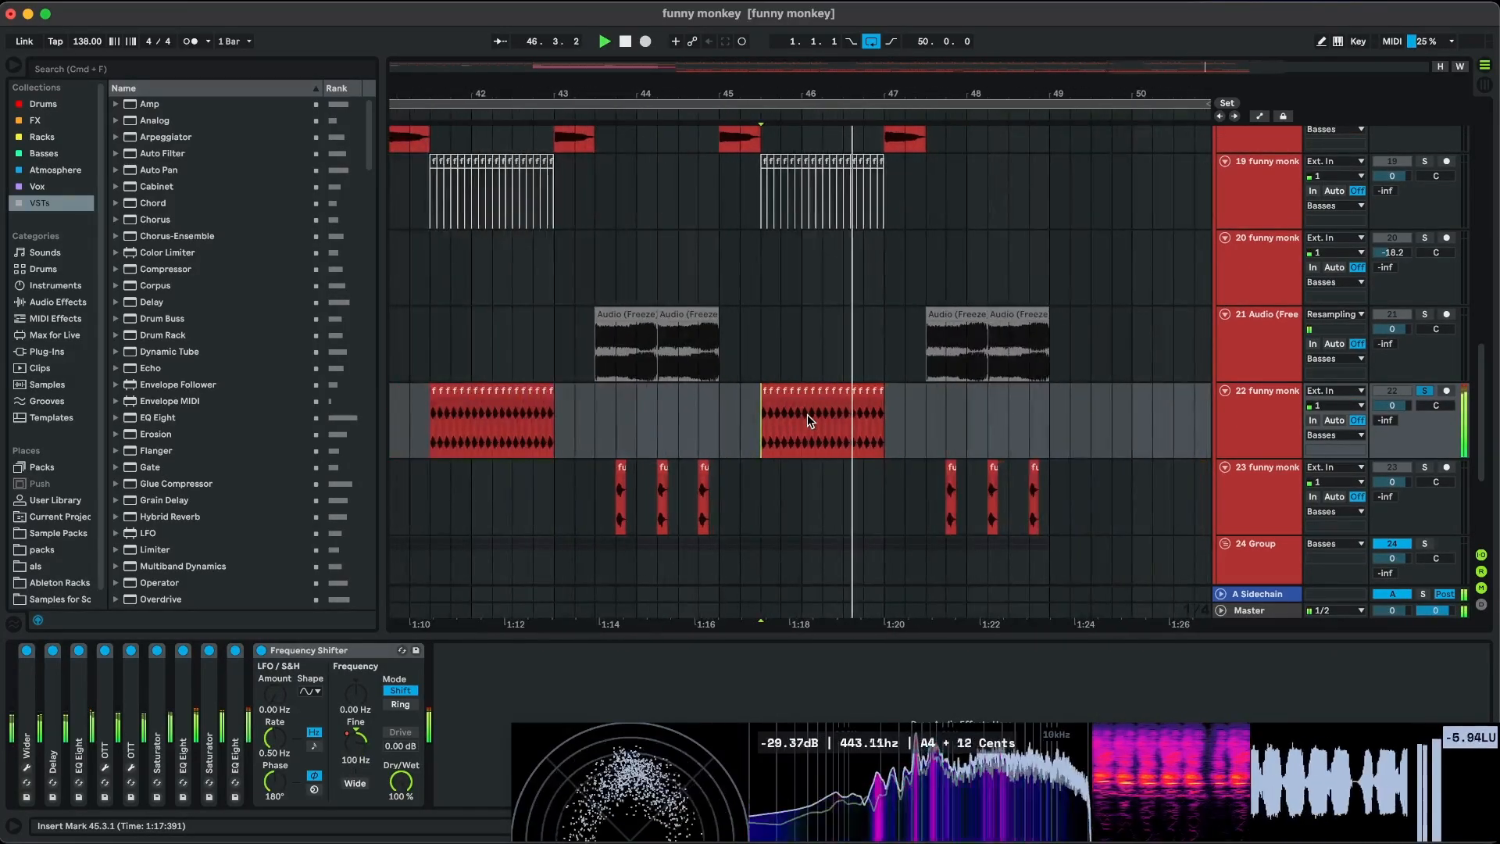
{"action": "scroll", "coordinate": [808, 414], "scroll_direction": "left", "scroll_amount": 1}
Show automation, examine track 22's Frequency Shifter Fine envelope over its clips, and hide the automation again.
{"action": "key", "text": "a"}
{"action": "key", "text": "space"}
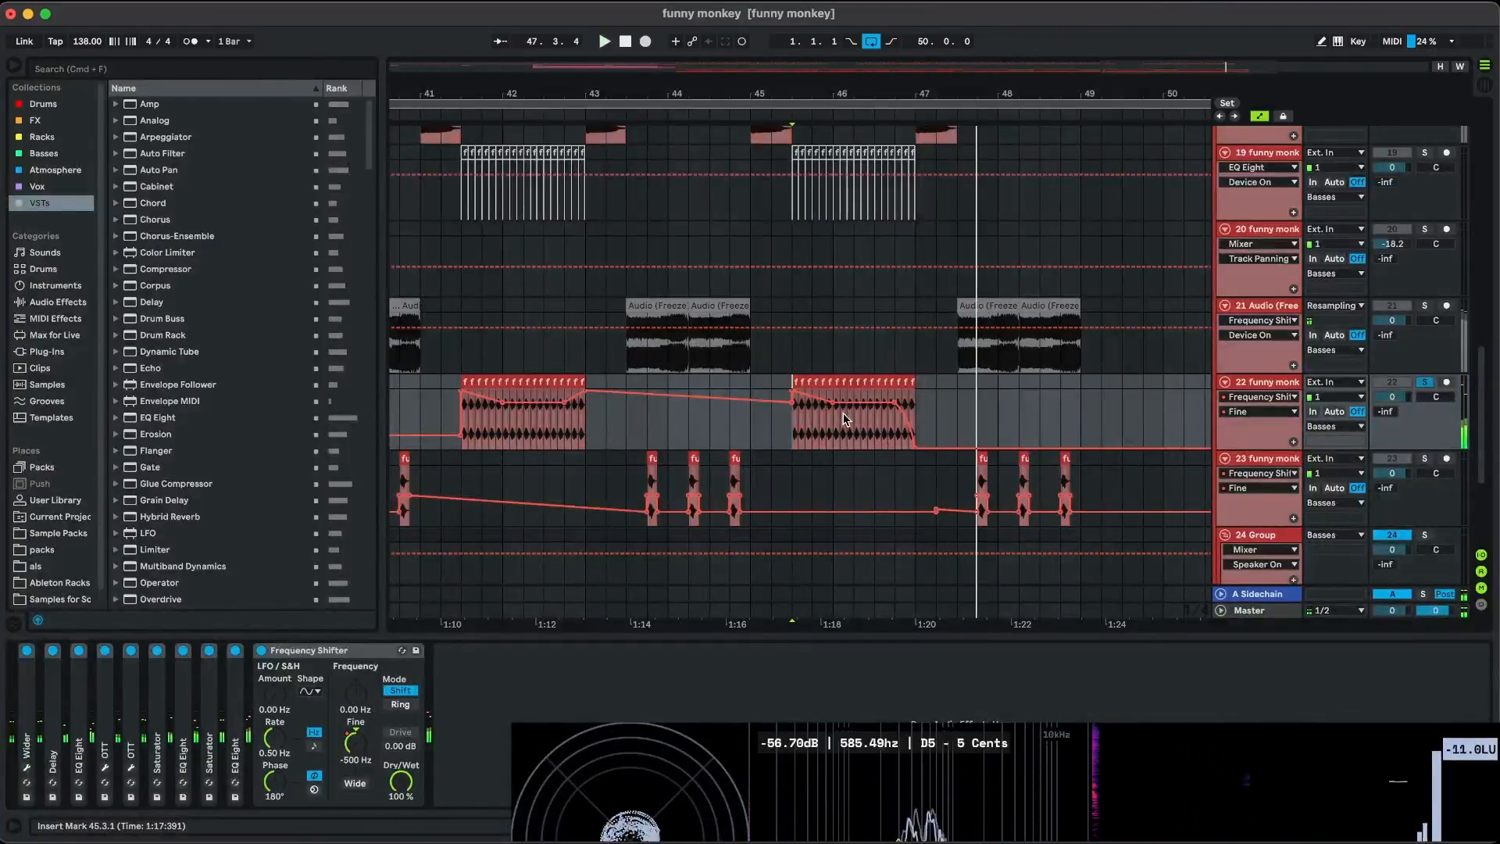
{"action": "scroll", "coordinate": [842, 411], "scroll_direction": "left", "scroll_amount": 8}
{"action": "scroll", "coordinate": [842, 417], "scroll_direction": "down", "scroll_amount": 8}
{"action": "scroll", "coordinate": [843, 420], "scroll_direction": "down", "scroll_amount": 2}
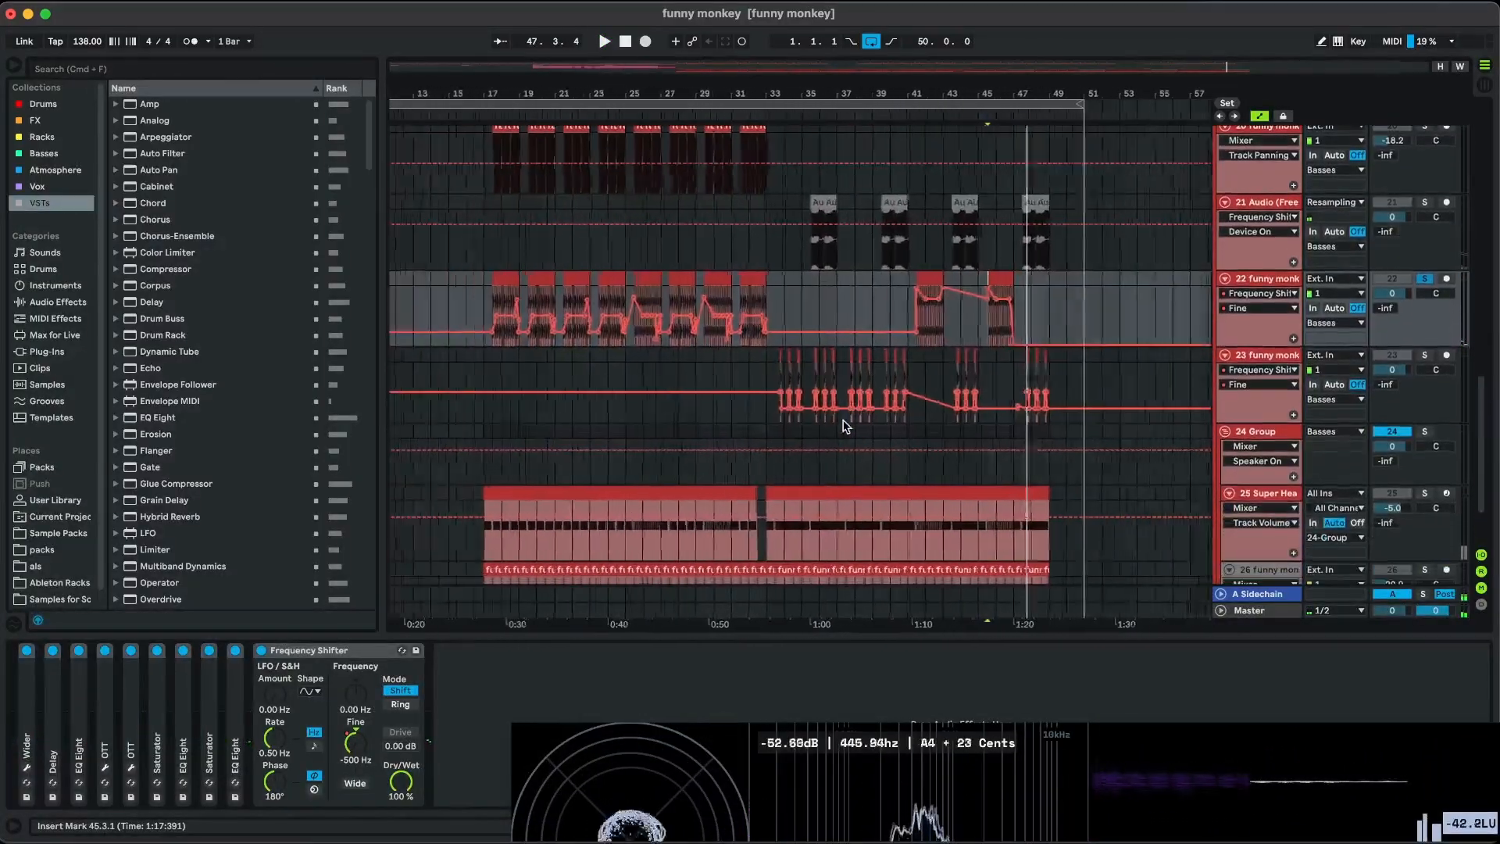
{"action": "scroll", "coordinate": [844, 419], "scroll_direction": "left", "scroll_amount": 1}
{"action": "key", "text": "a"}
Solo the 24 Group and place the insert marker at 17.1.1 on track 25, Super Heavy Sub.
{"action": "scroll", "coordinate": [712, 303], "scroll_direction": "up", "scroll_amount": 6}
{"action": "scroll", "coordinate": [712, 303], "scroll_direction": "left", "scroll_amount": 2}
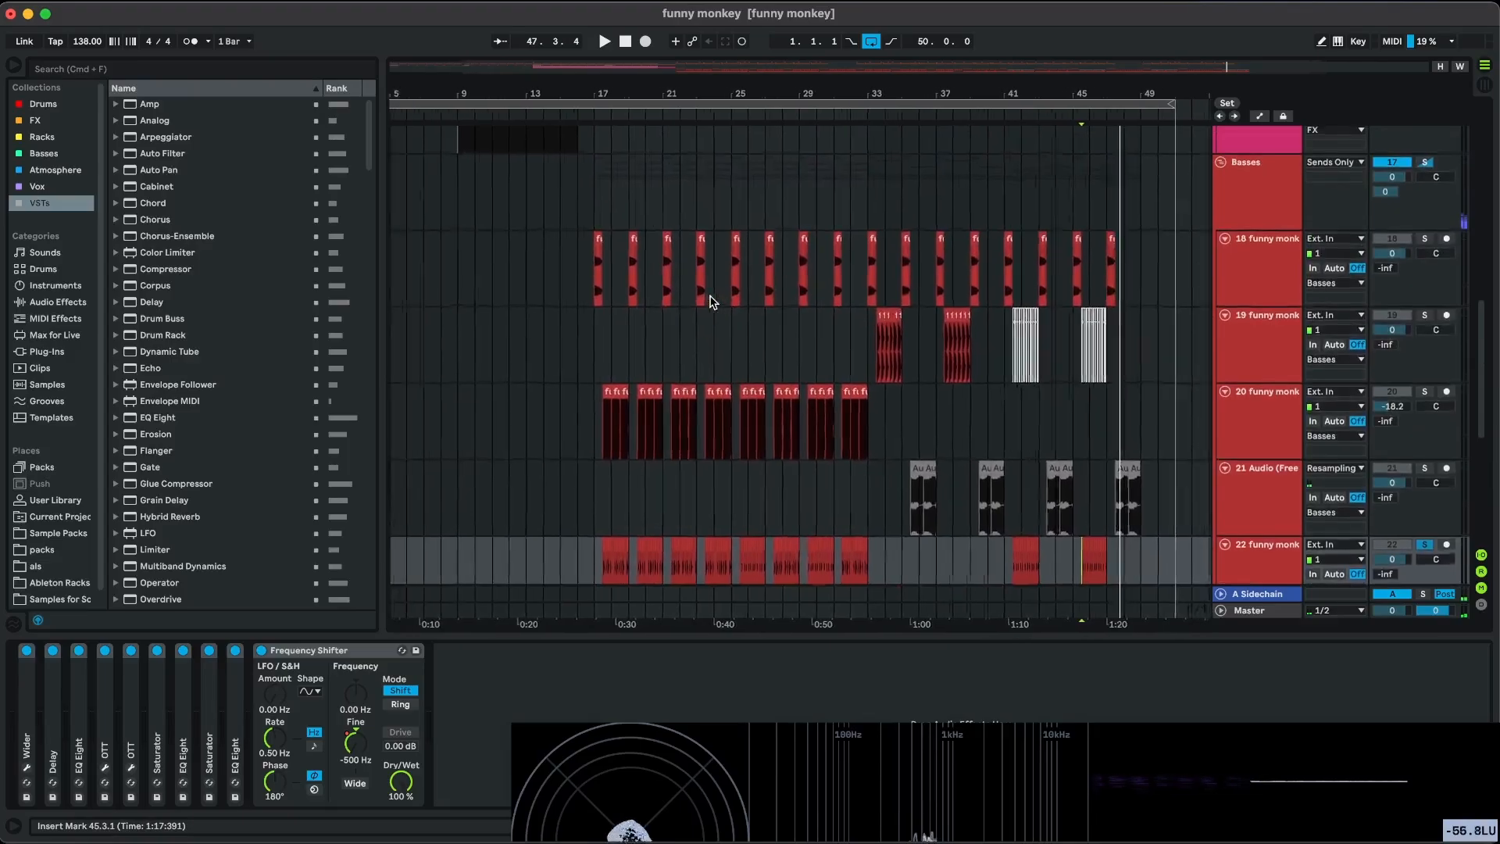
{"action": "scroll", "coordinate": [713, 302], "scroll_direction": "down", "scroll_amount": 9}
{"action": "scroll", "coordinate": [636, 436], "scroll_direction": "up", "scroll_amount": 10}
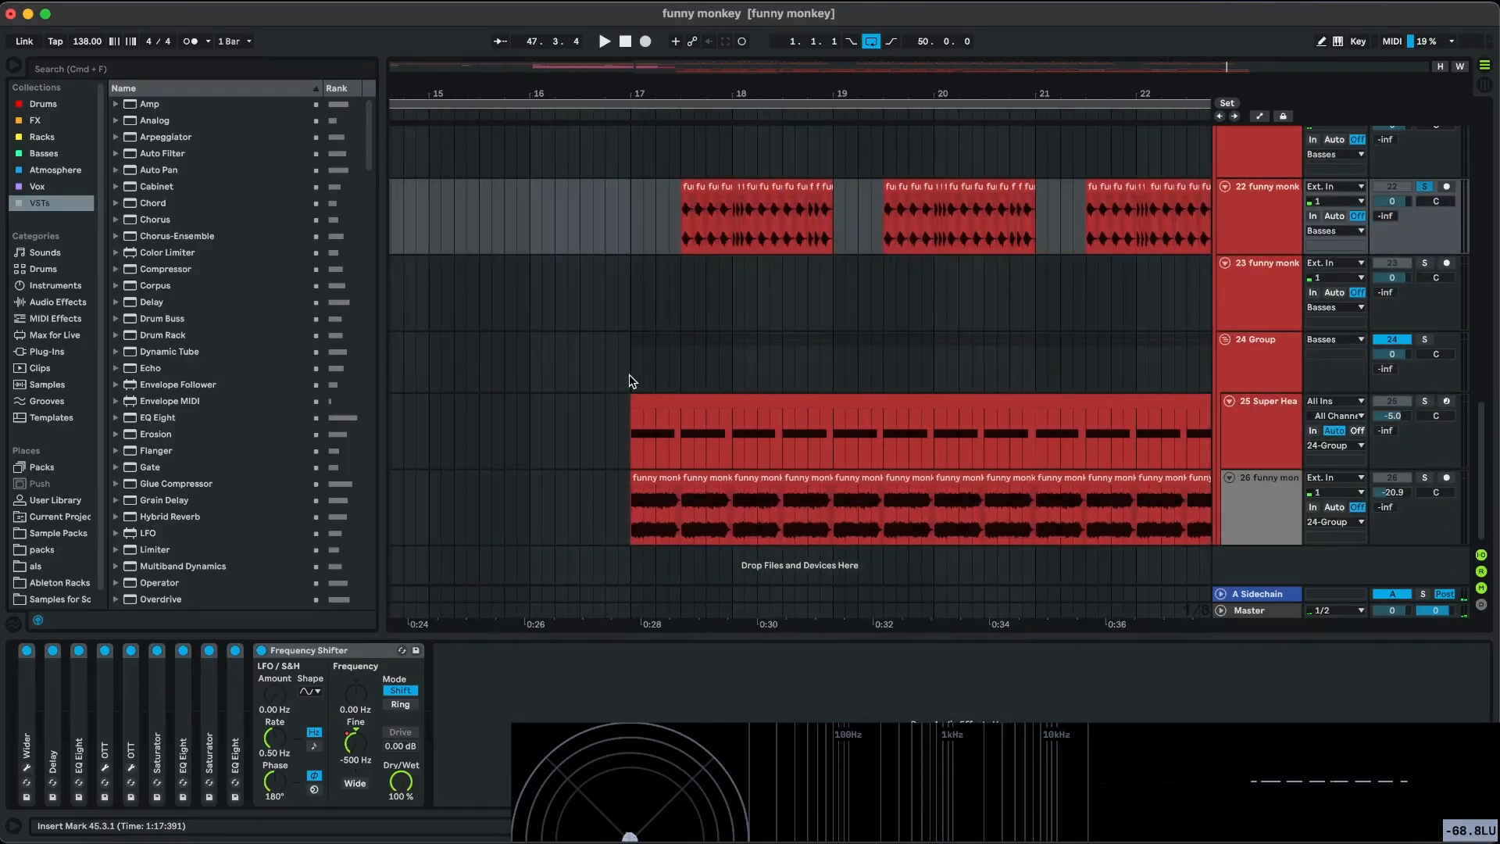
{"action": "left_click", "coordinate": [630, 374]}
{"action": "left_click", "coordinate": [634, 450]}
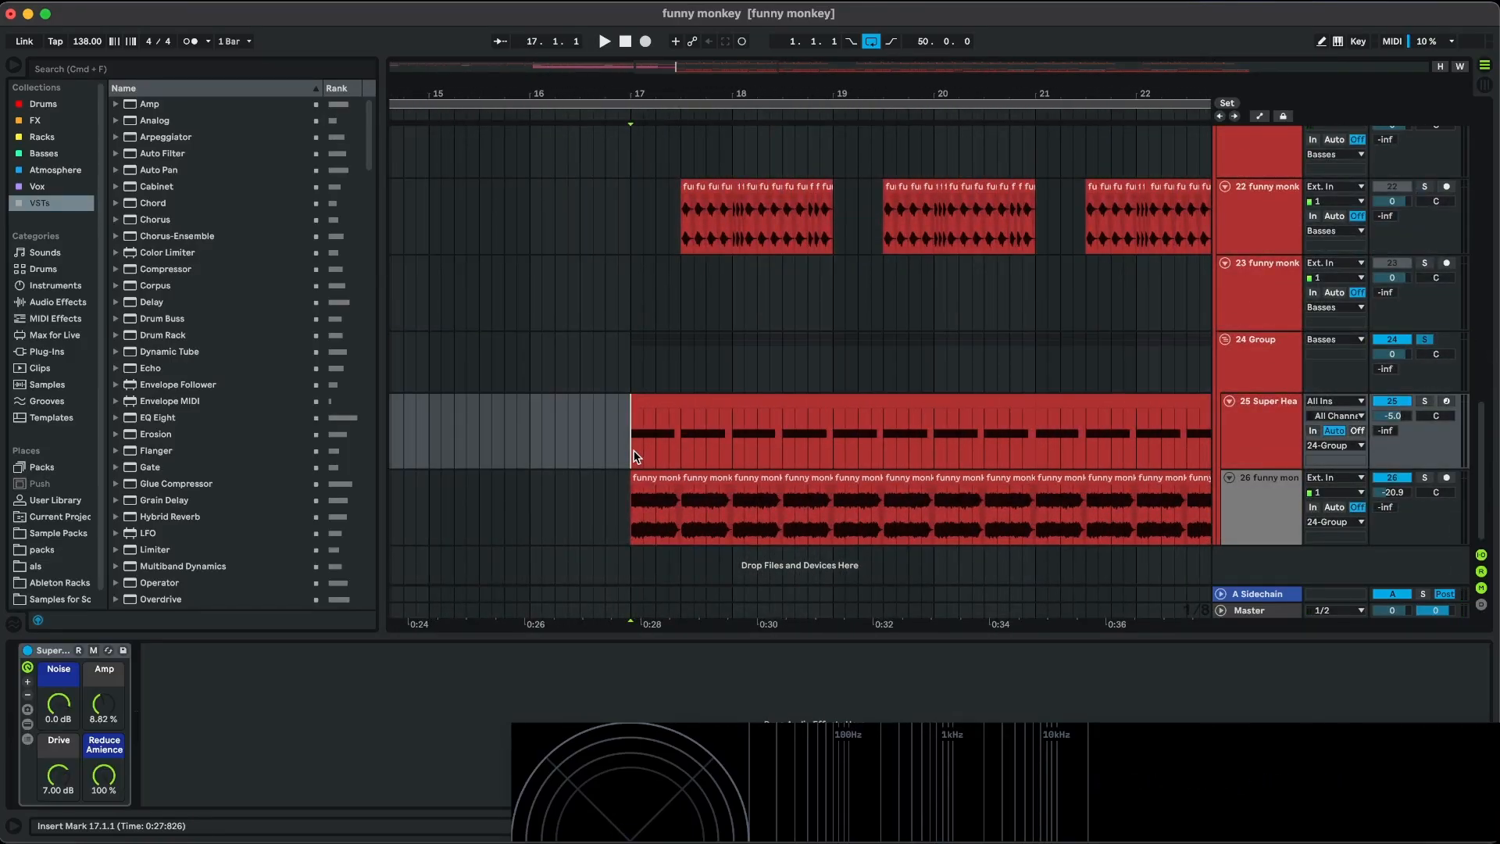
Show the devices inside the Super Heavy Sub rack and play the soloed group from 17.1.1.
{"action": "scroll", "coordinate": [634, 450], "scroll_direction": "right", "scroll_amount": 1}
{"action": "scroll", "coordinate": [633, 449], "scroll_direction": "up", "scroll_amount": 1}
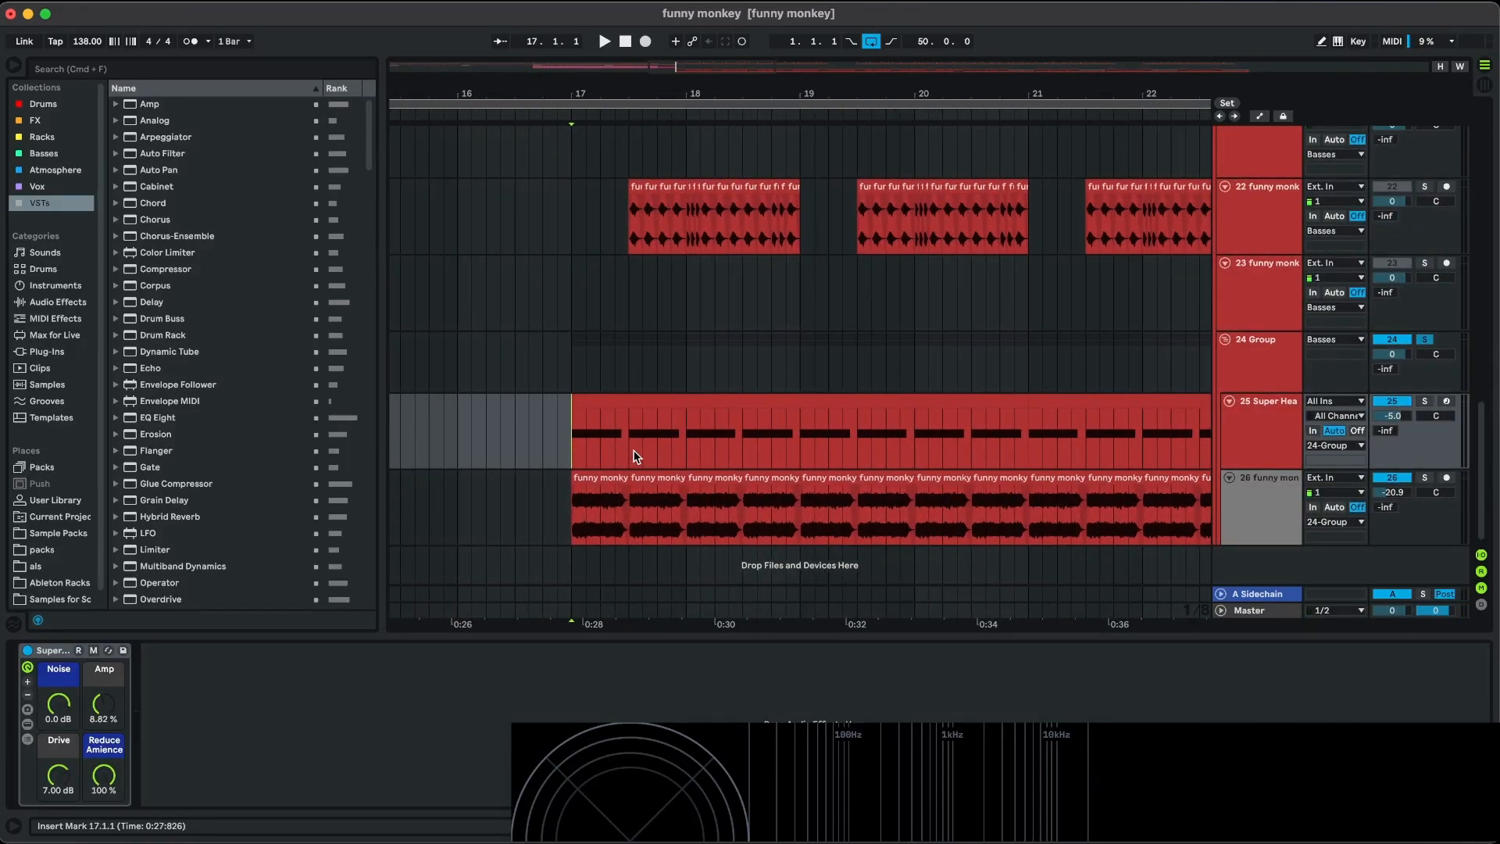
{"action": "left_click", "coordinate": [27, 725]}
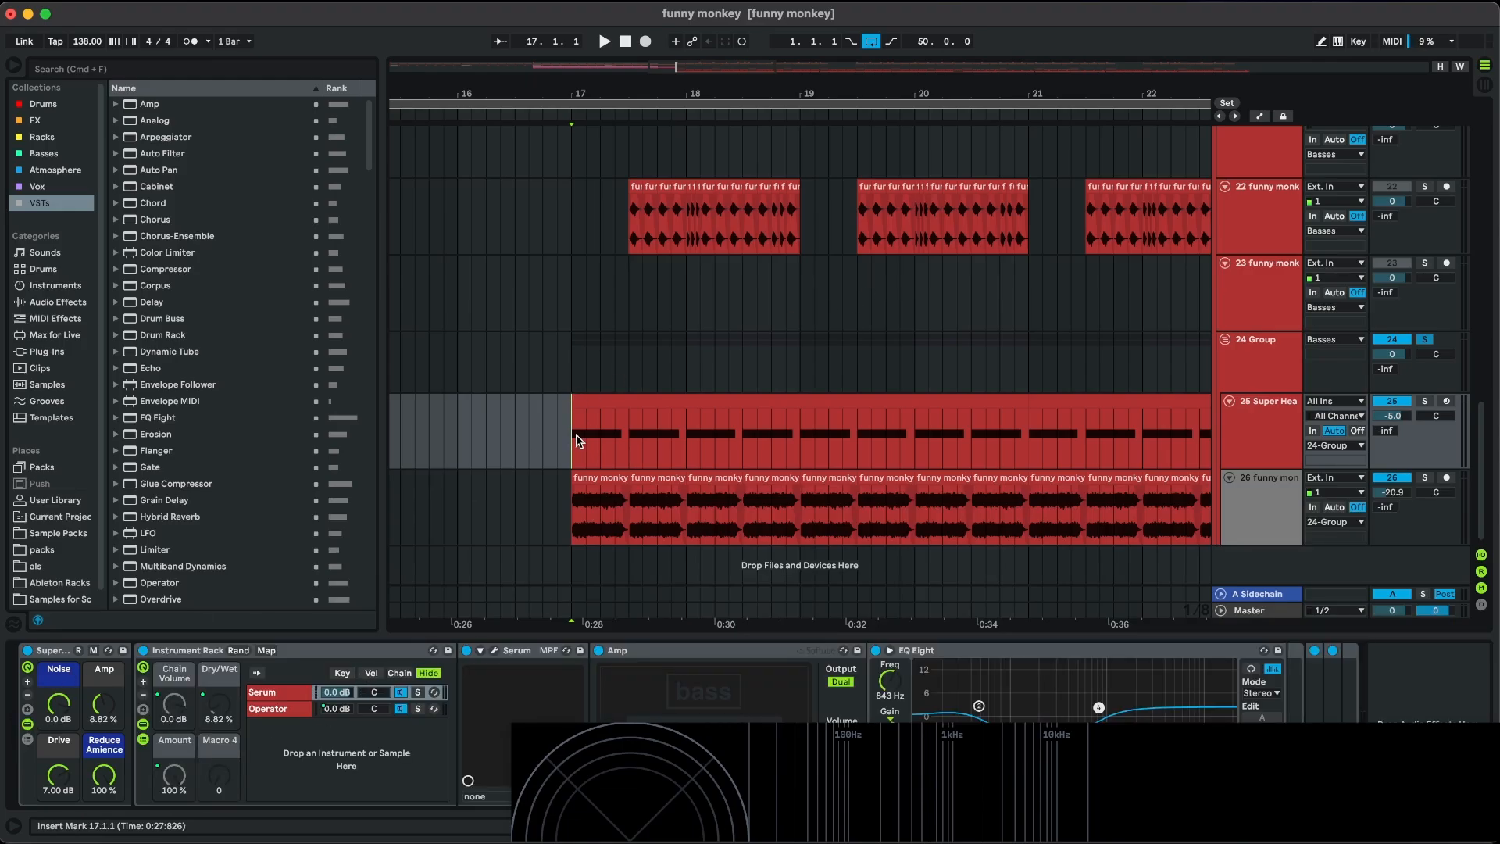
{"action": "scroll", "coordinate": [576, 435], "scroll_direction": "right", "scroll_amount": 2}
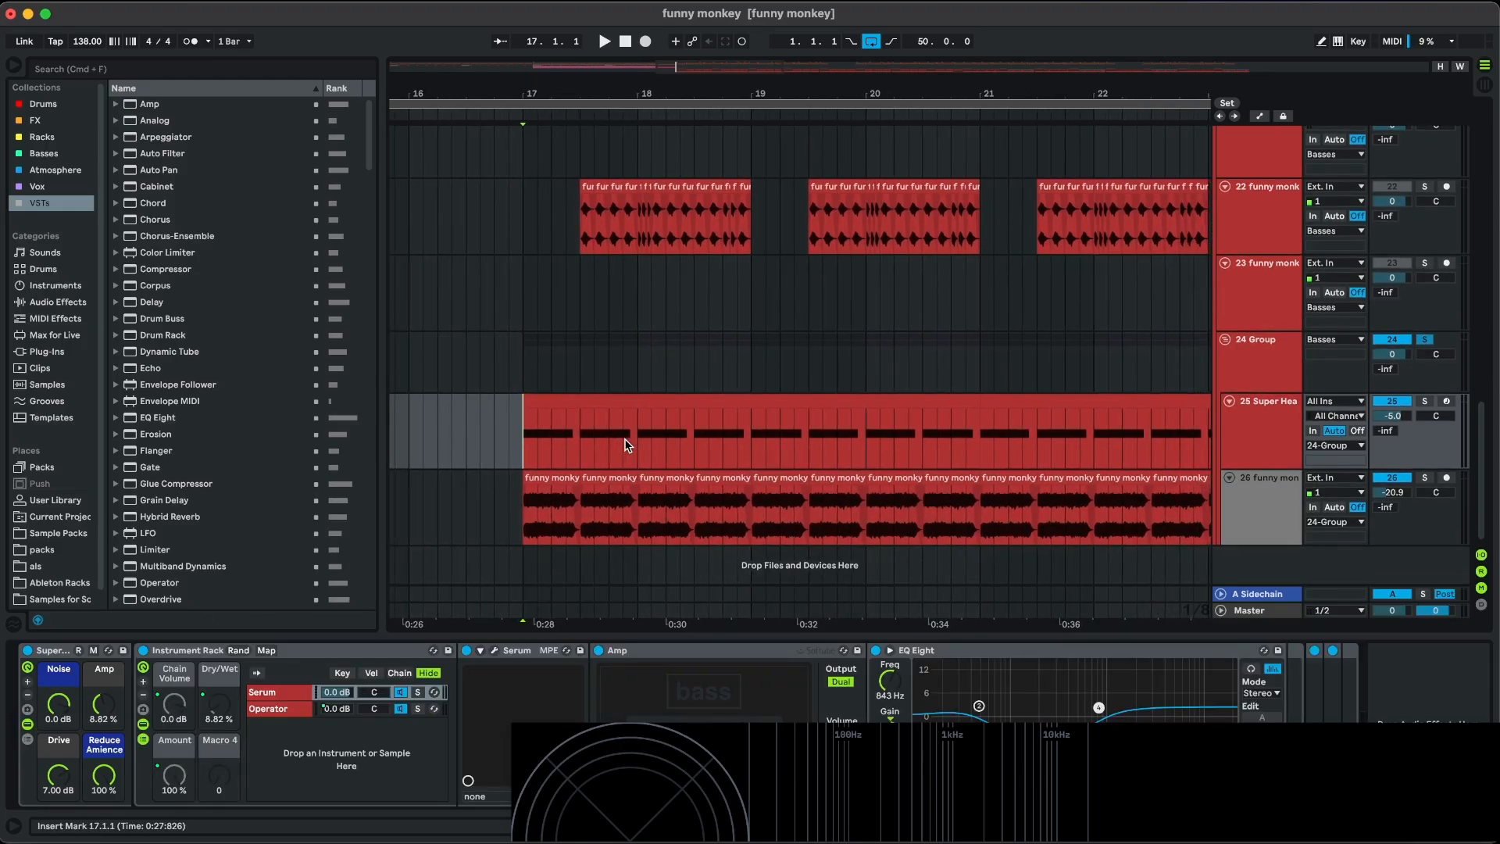
{"action": "scroll", "coordinate": [625, 442], "scroll_direction": "up", "scroll_amount": 2}
{"action": "key", "text": "space"}
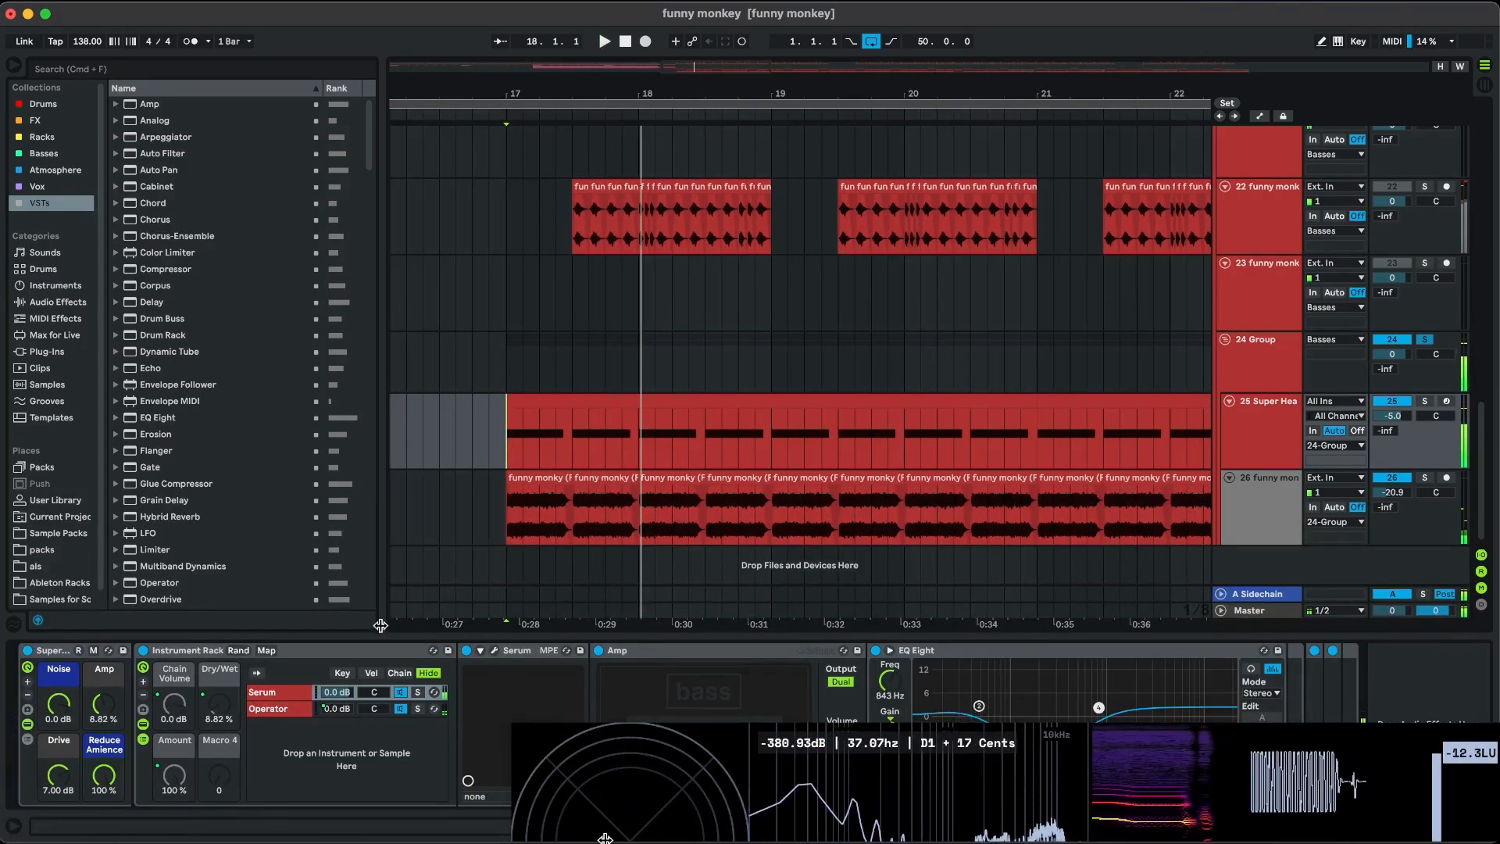
Open Serum from track 25's Instrument Rack and inspect Oscillator A's wavetable in the table editor.
{"action": "left_click", "coordinate": [328, 650]}
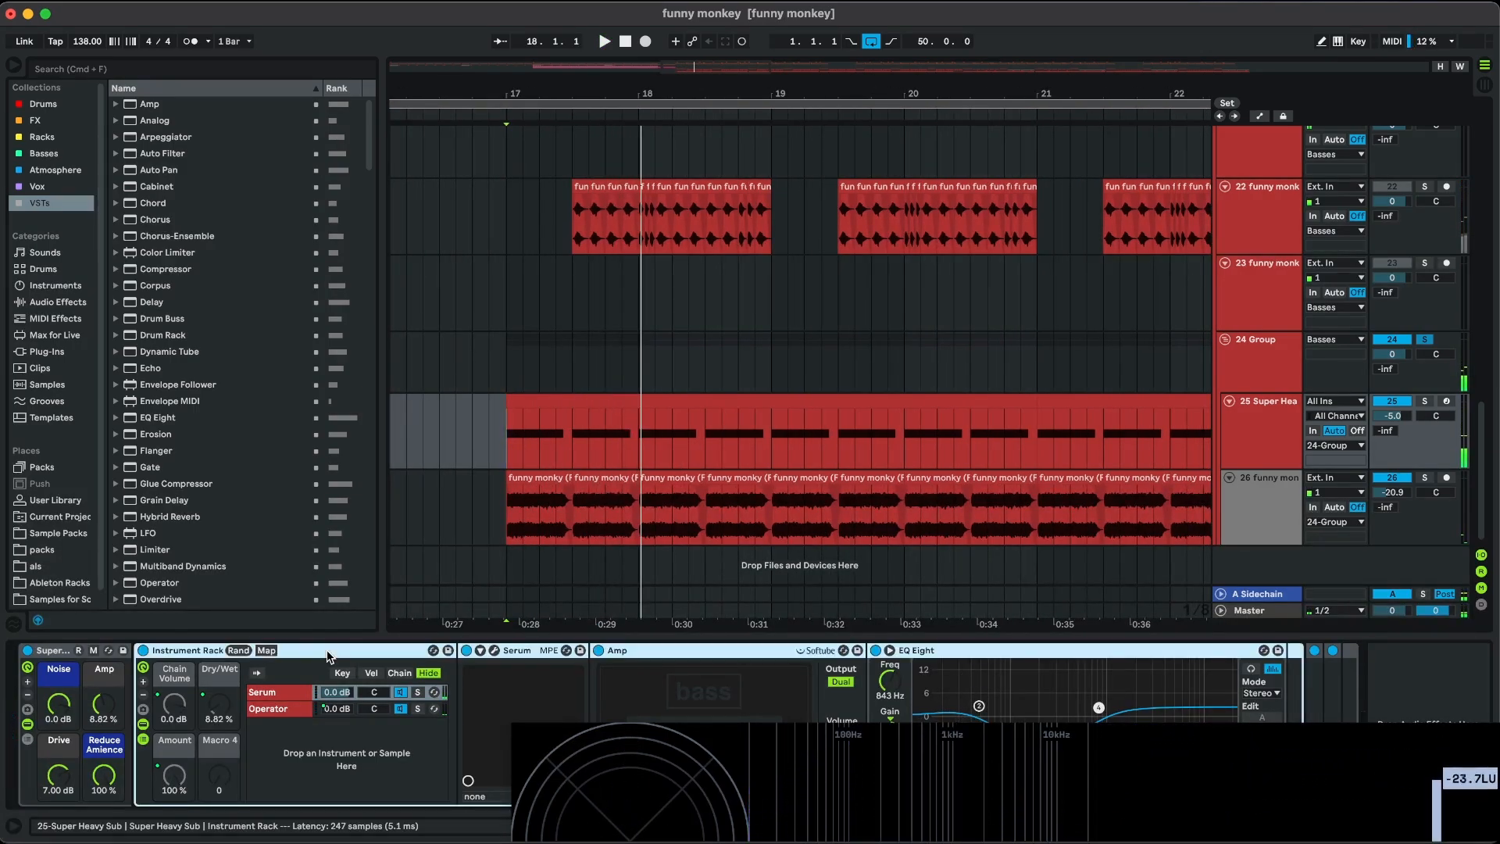
{"action": "left_click", "coordinate": [494, 651]}
{"action": "left_click", "coordinate": [783, 90]}
{"action": "left_click_drag", "start_coordinate": [655, 61], "coordinate": [945, 85]}
{"action": "left_click", "coordinate": [687, 230]}
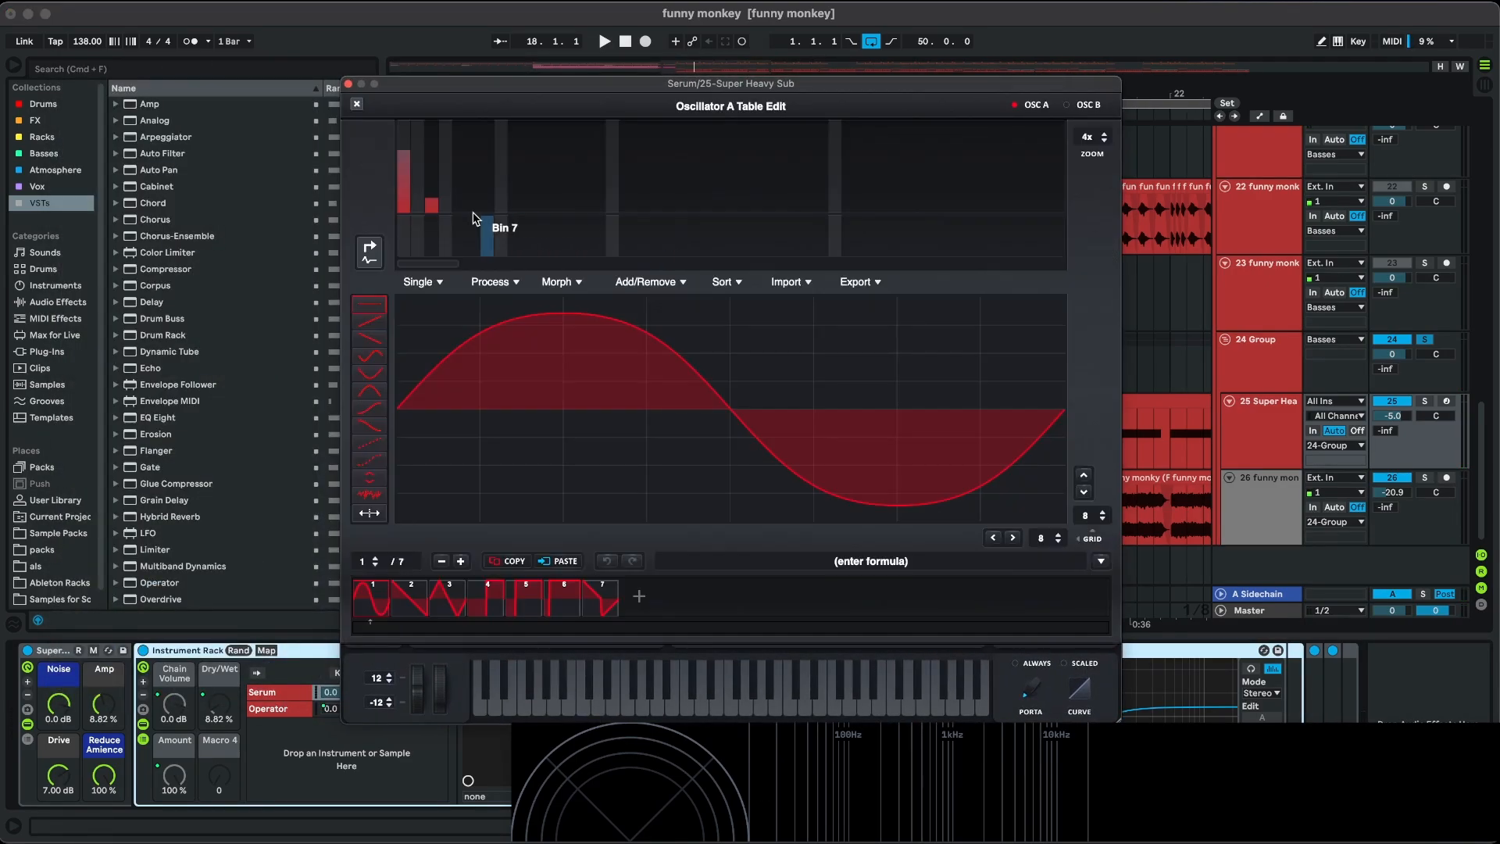
Close the wavetable editor and check the LFO 1 to A CoarsePit routing in Serum's modulation matrix.
{"action": "left_click", "coordinate": [357, 105]}
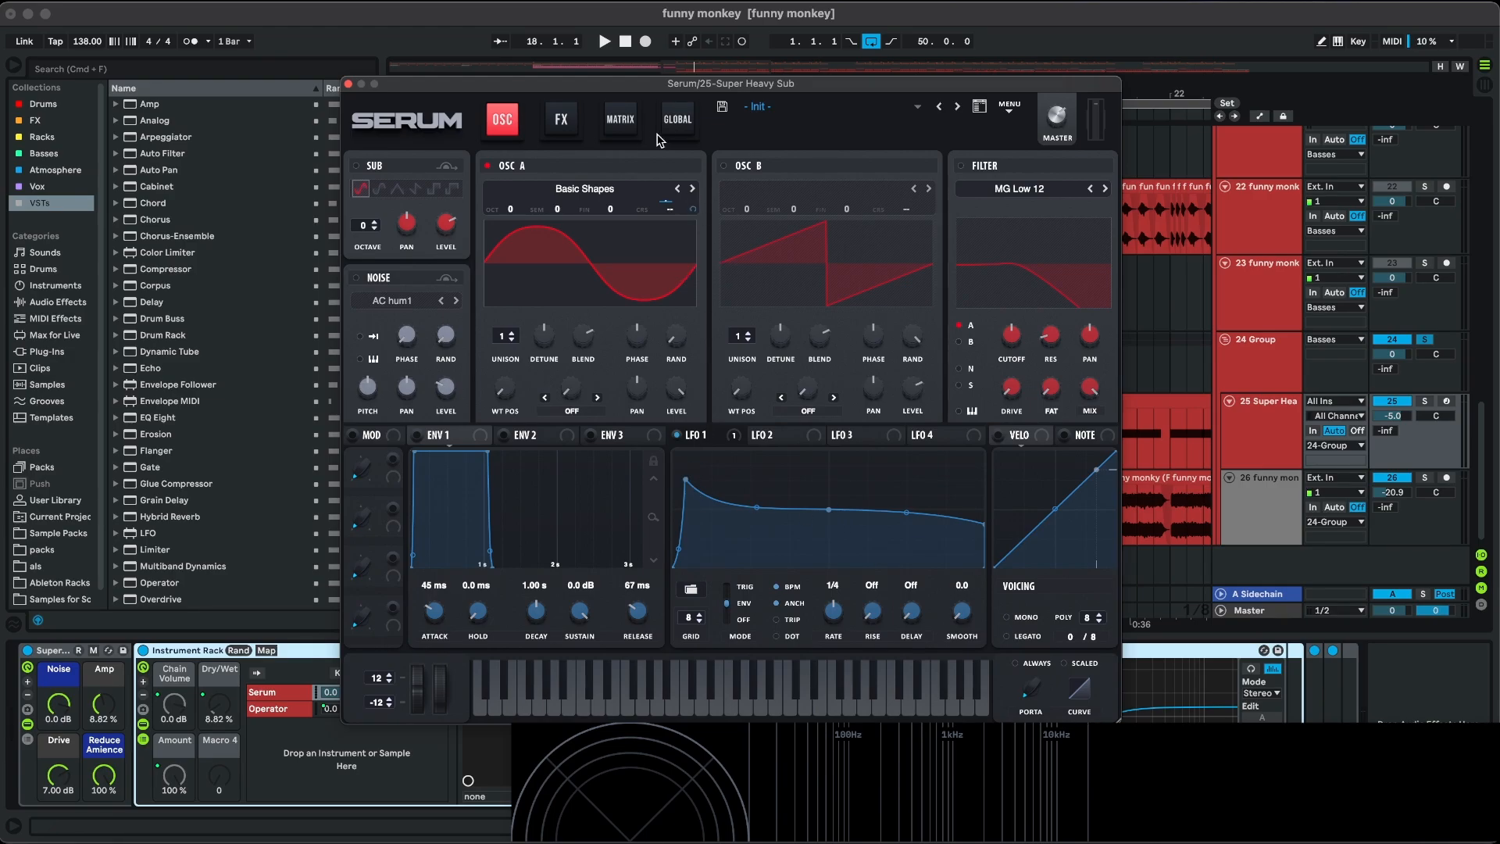
{"action": "left_click", "coordinate": [625, 125]}
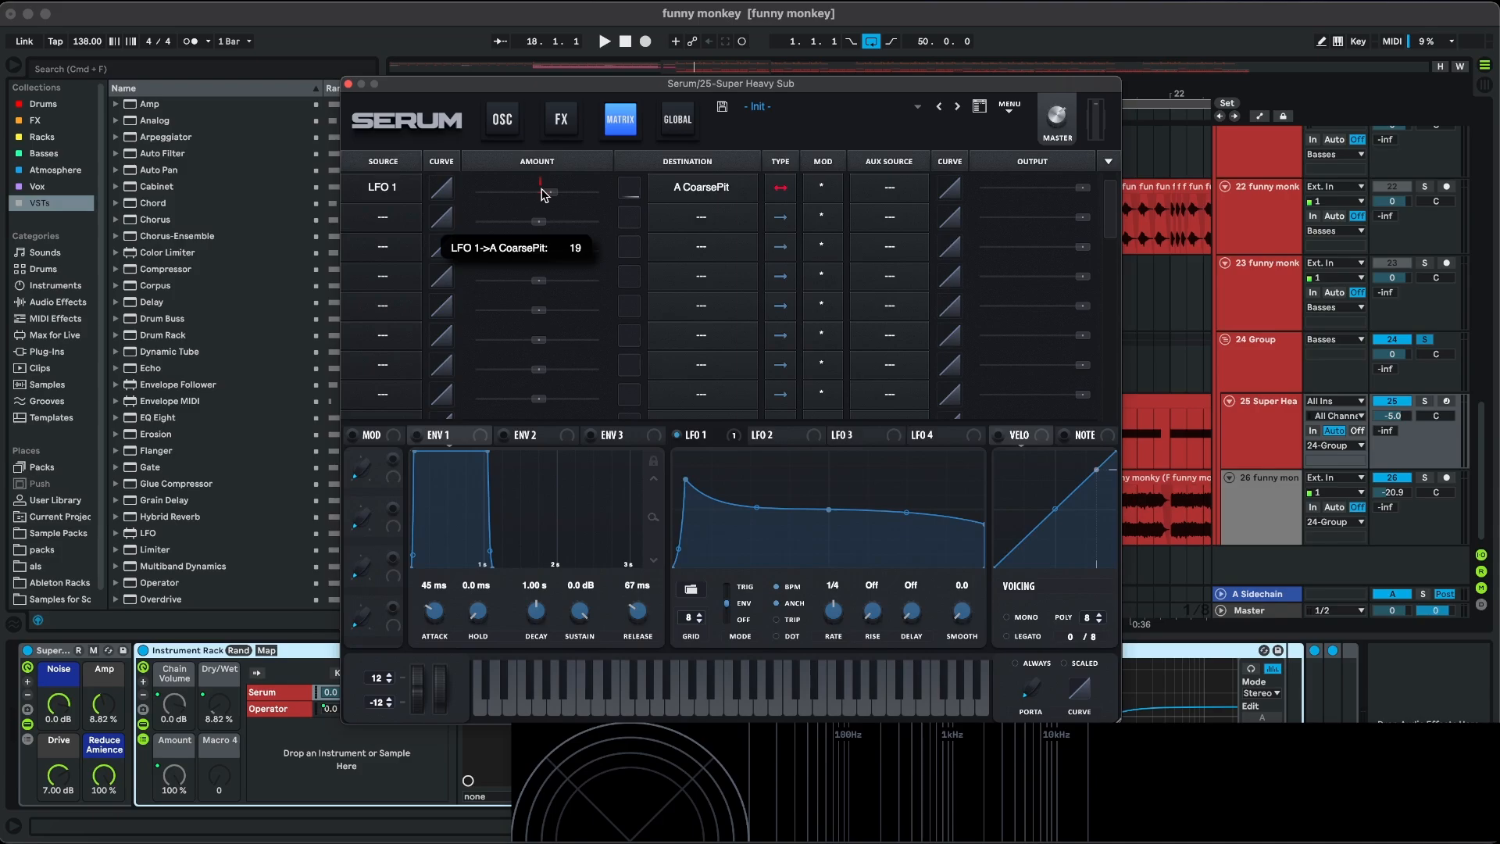
Return Serum to its oscillator page, close it, and play the Super Heavy Sub from 17.1.1.
{"action": "left_click", "coordinate": [504, 125]}
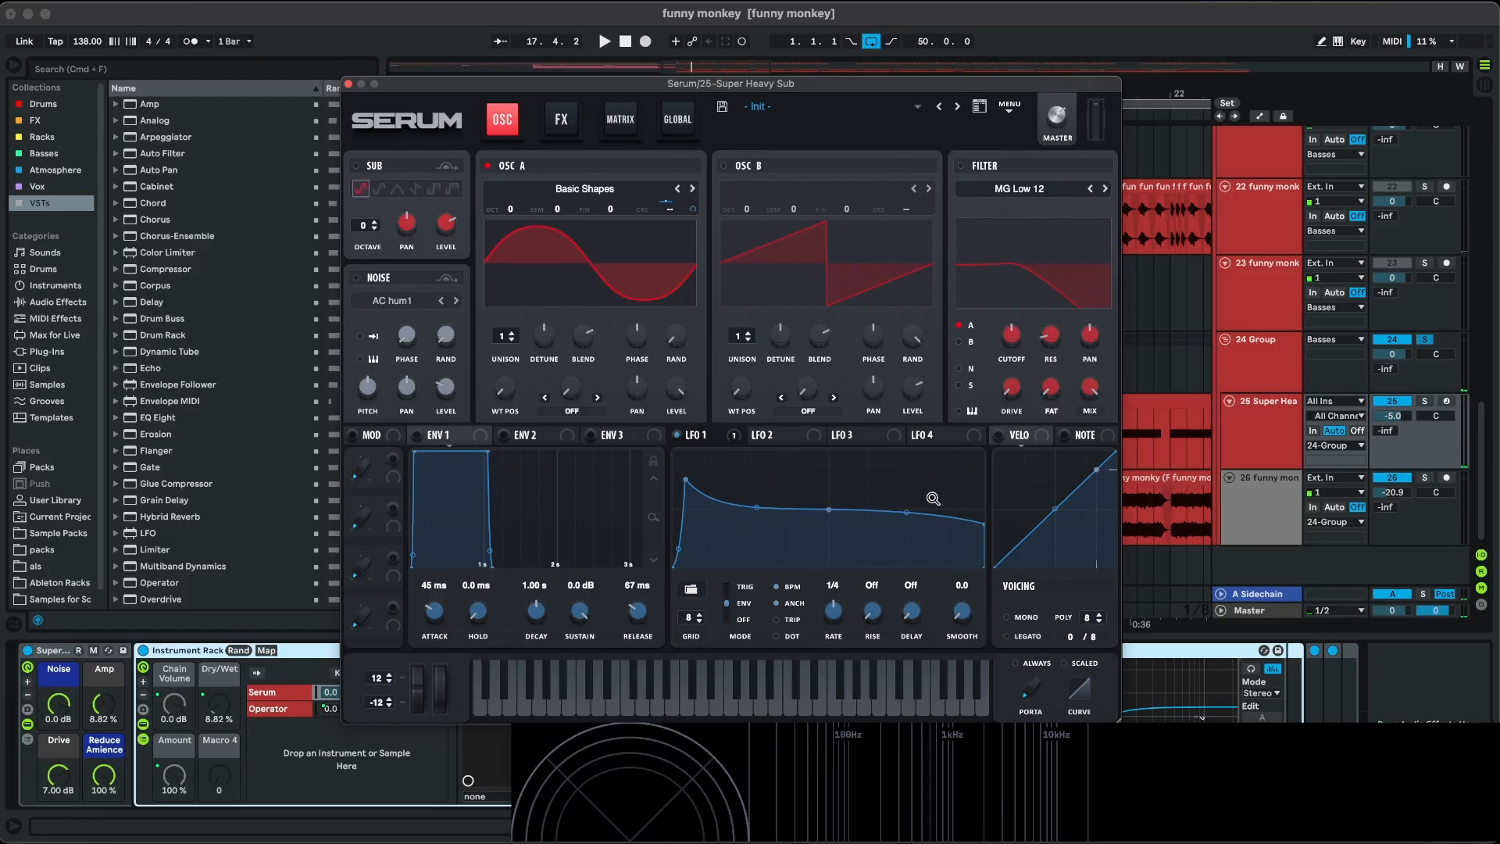
{"action": "left_click", "coordinate": [349, 84]}
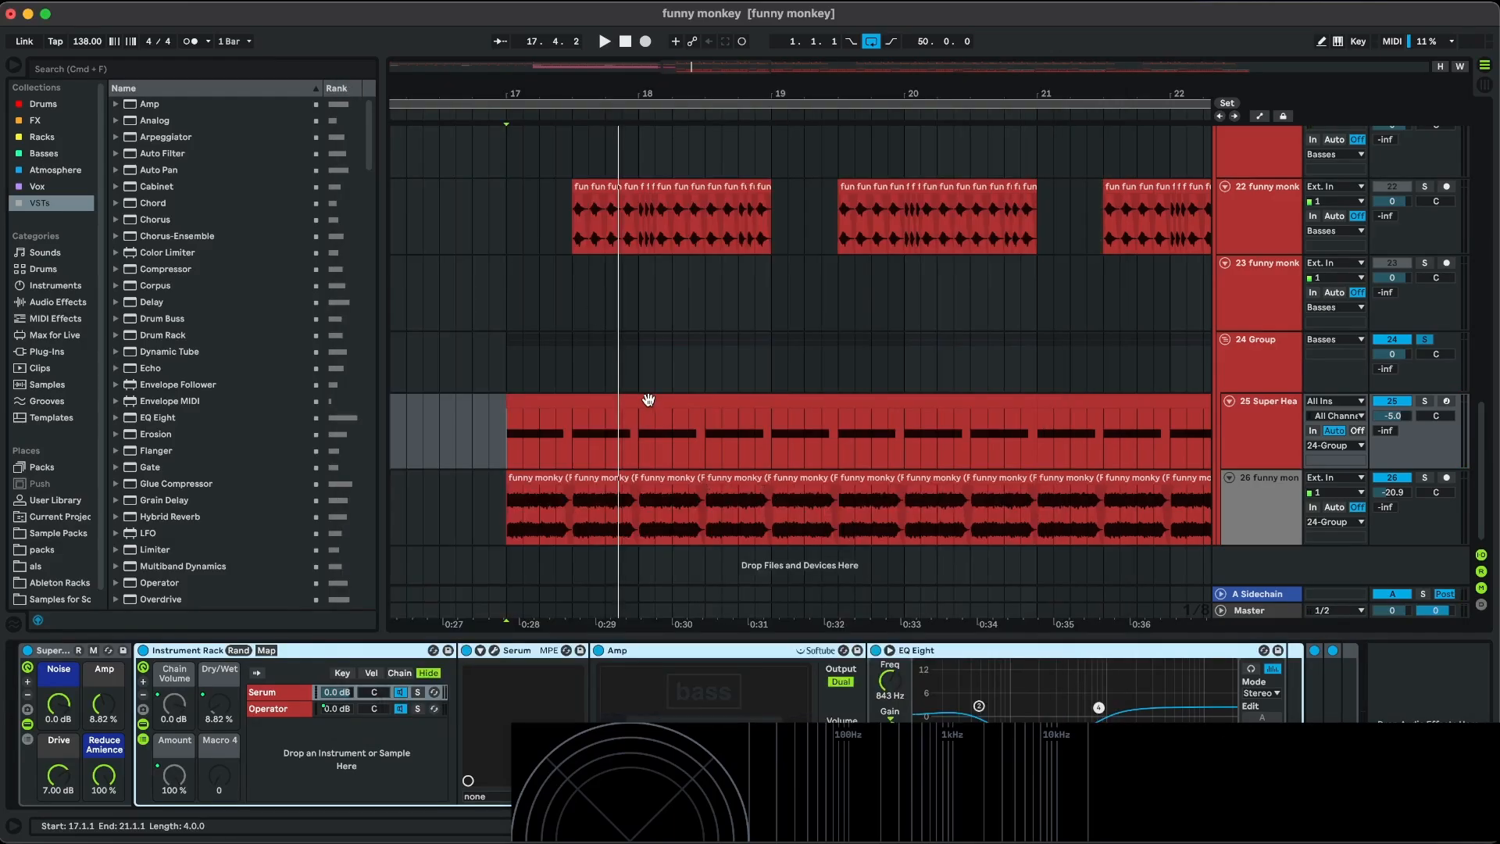
{"action": "double_click", "coordinate": [649, 399]}
{"action": "left_click", "coordinate": [431, 508]}
{"action": "key", "text": "shift+Tab"}
{"action": "left_click", "coordinate": [511, 438]}
{"action": "key", "text": "space"}
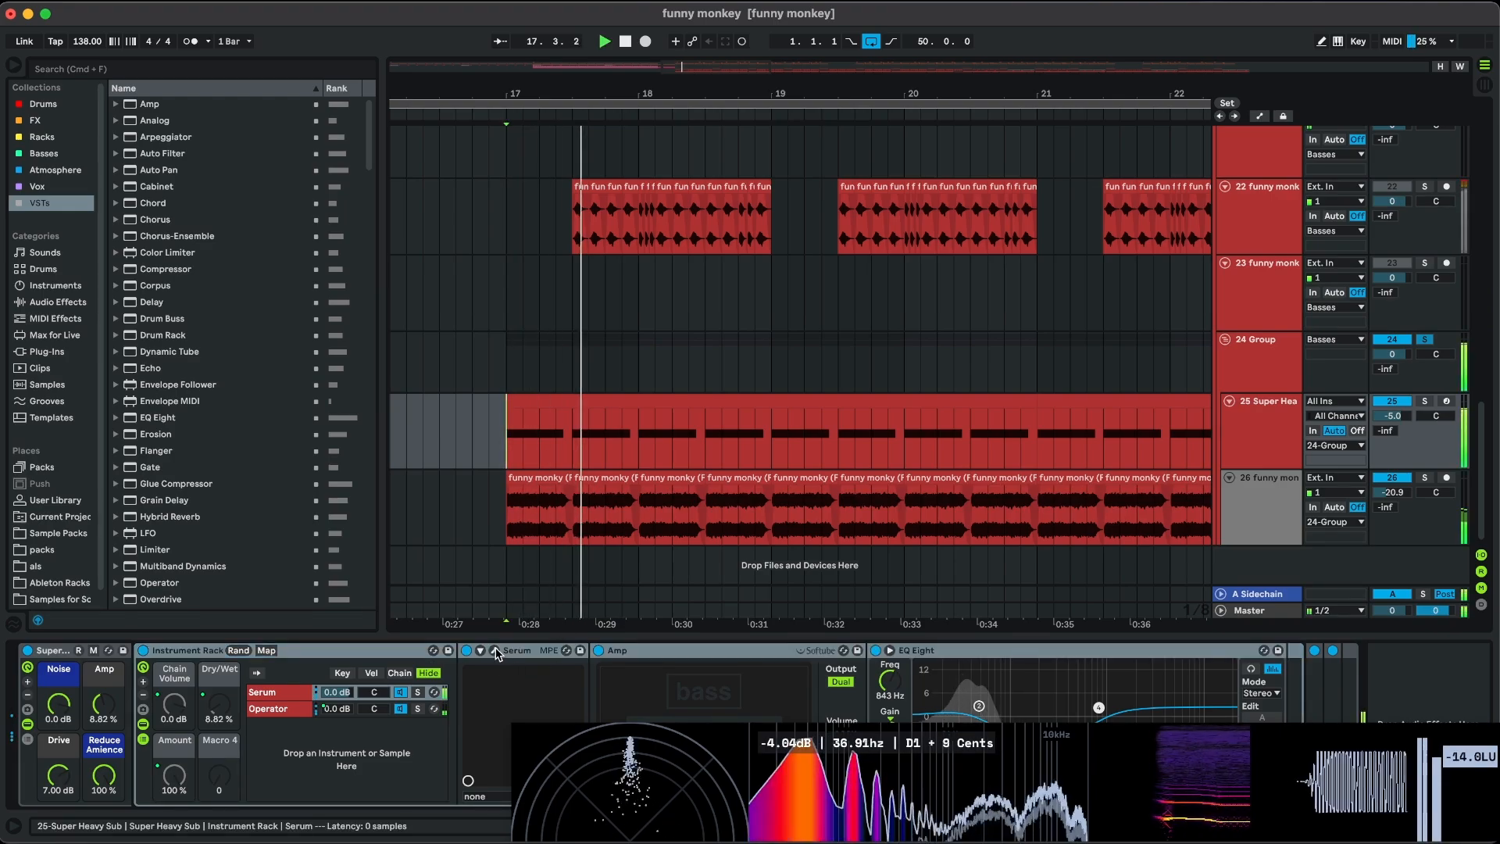
{"action": "key", "text": "space"}
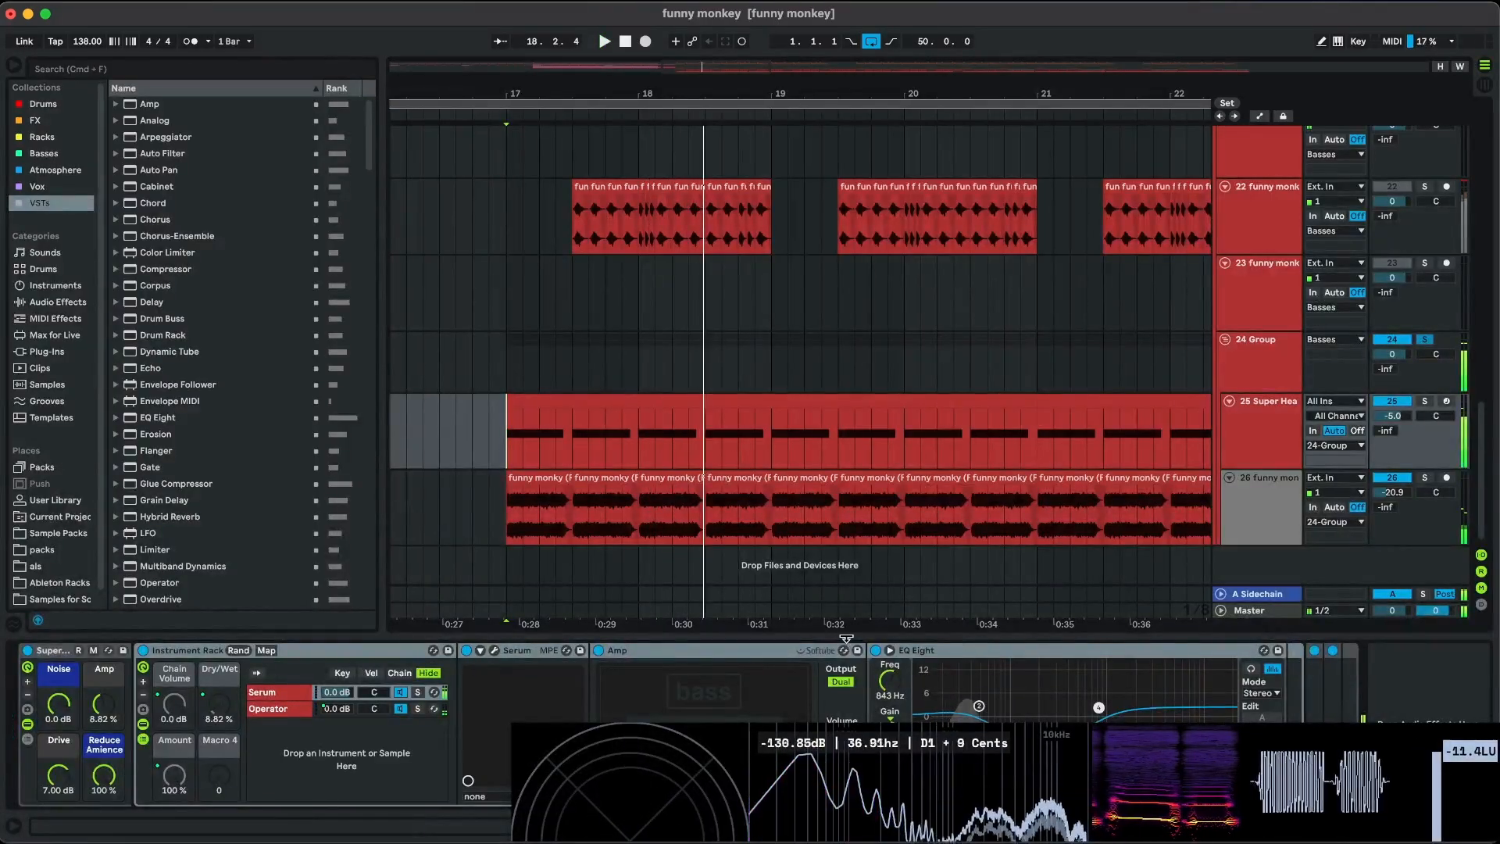
Inspect the Amp and the EQ Eight devices in the rack's Serum chain.
{"action": "left_click", "coordinate": [691, 663]}
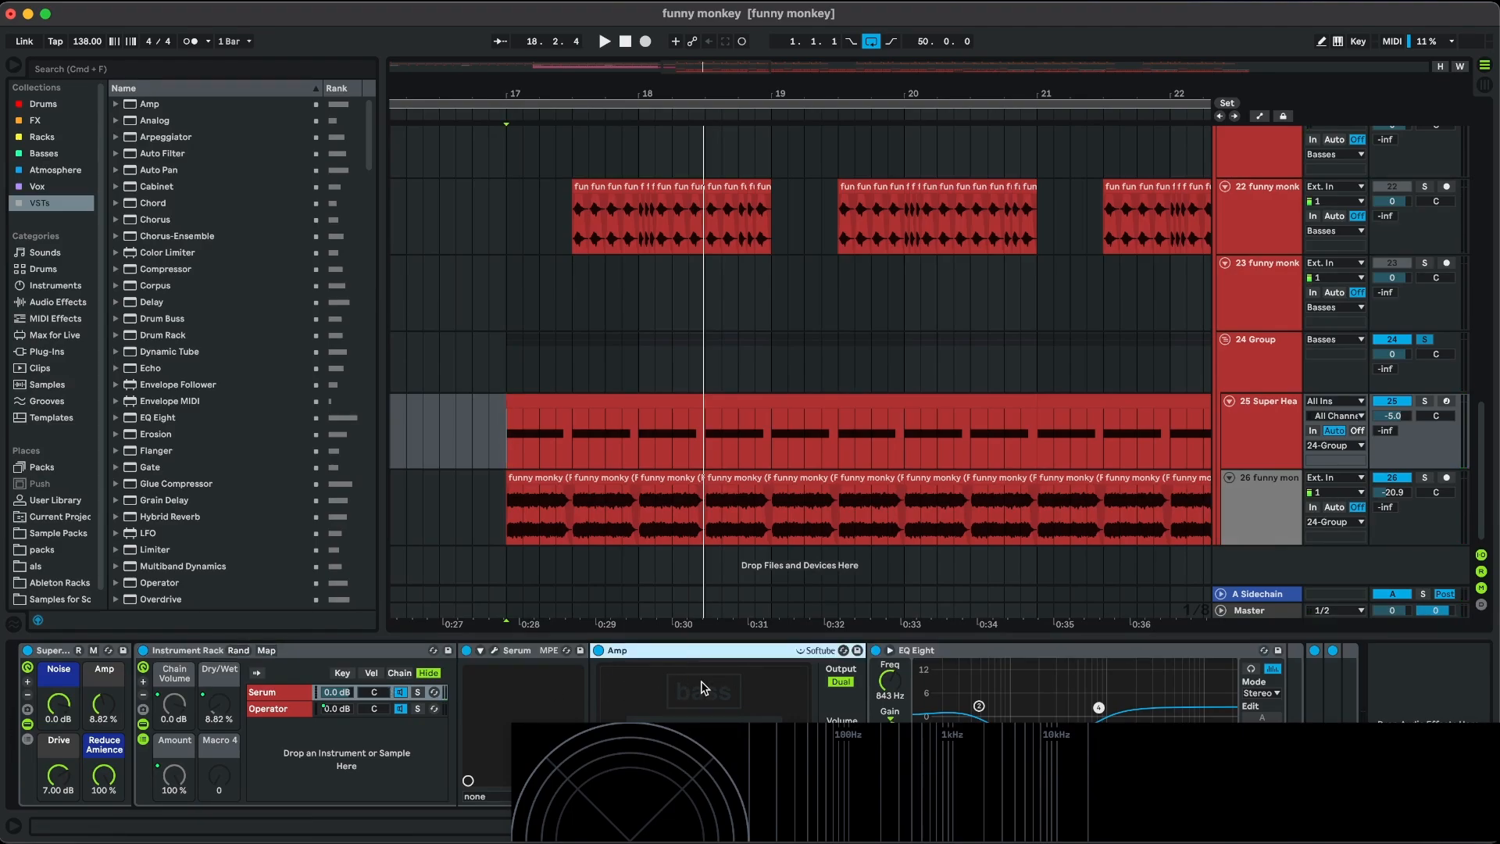
{"action": "double_click", "coordinate": [991, 656]}
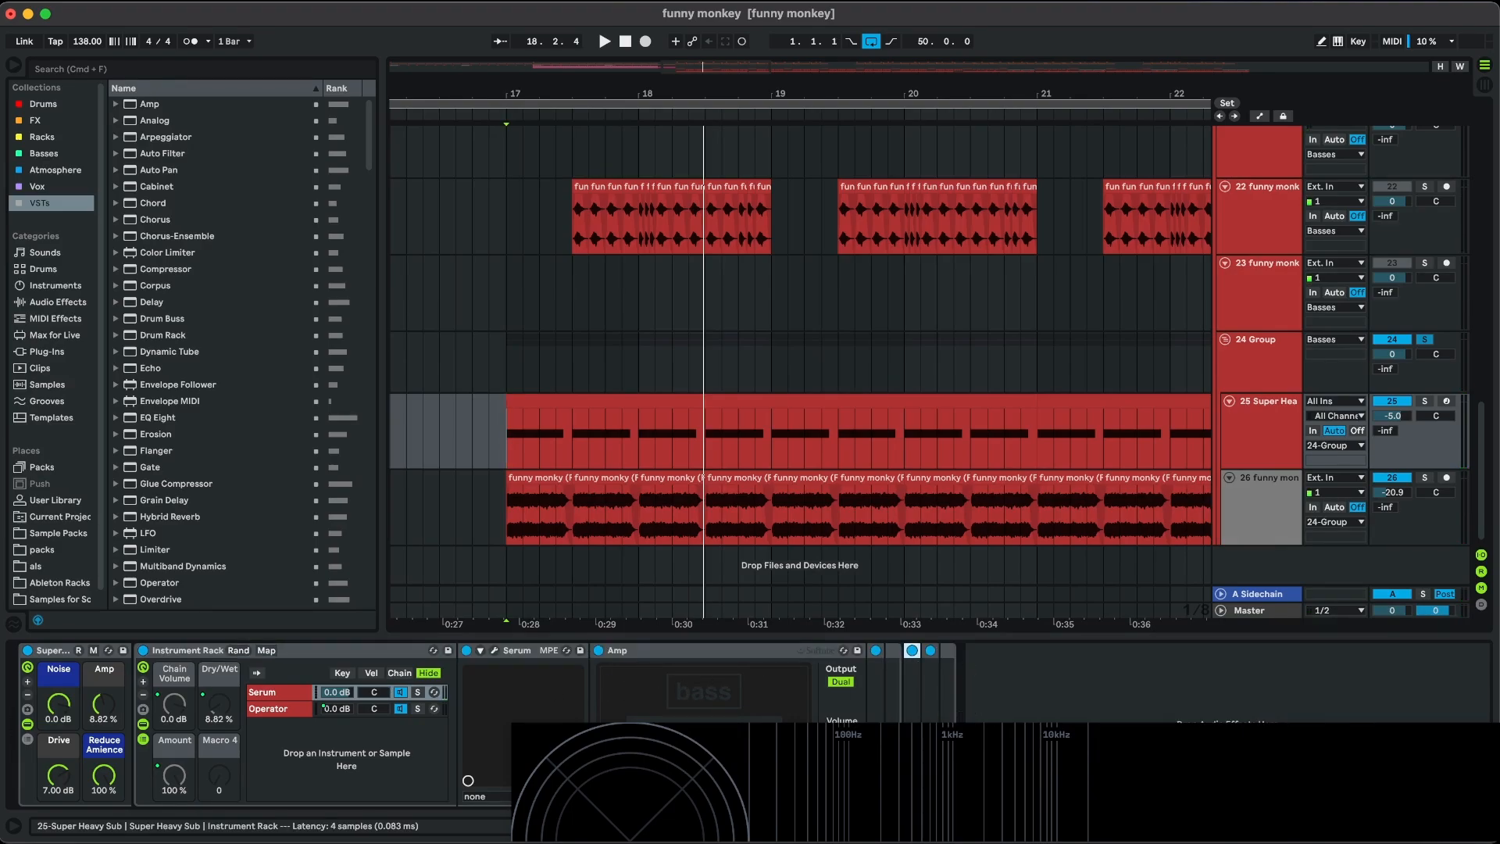
{"action": "double_click", "coordinate": [912, 676]}
{"action": "double_click", "coordinate": [1039, 653]}
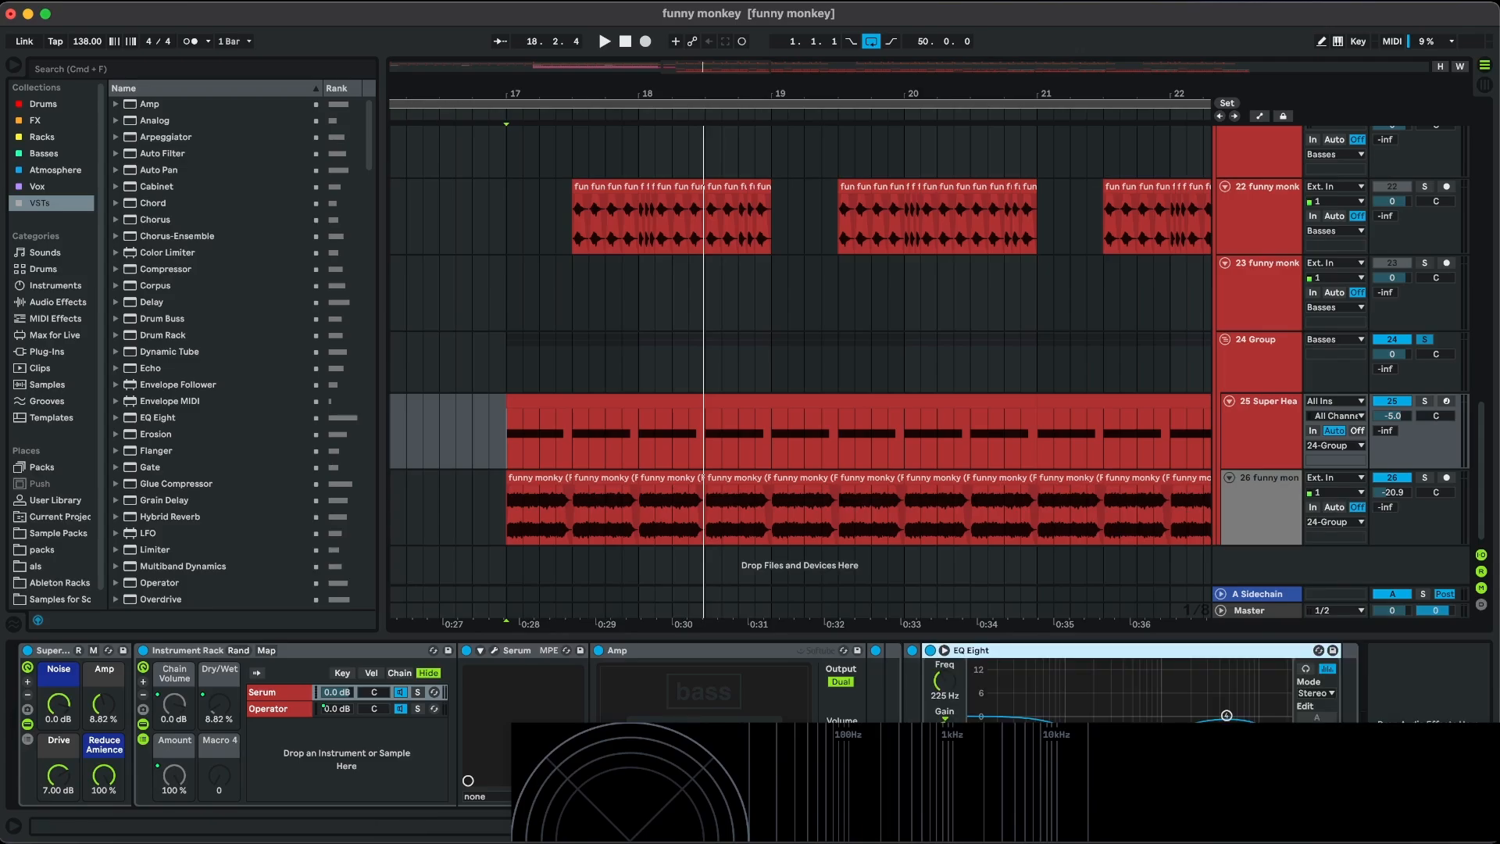
Solo the Operator chain in the Instrument Rack and play it from 17.1.1.
{"action": "left_click", "coordinate": [286, 711]}
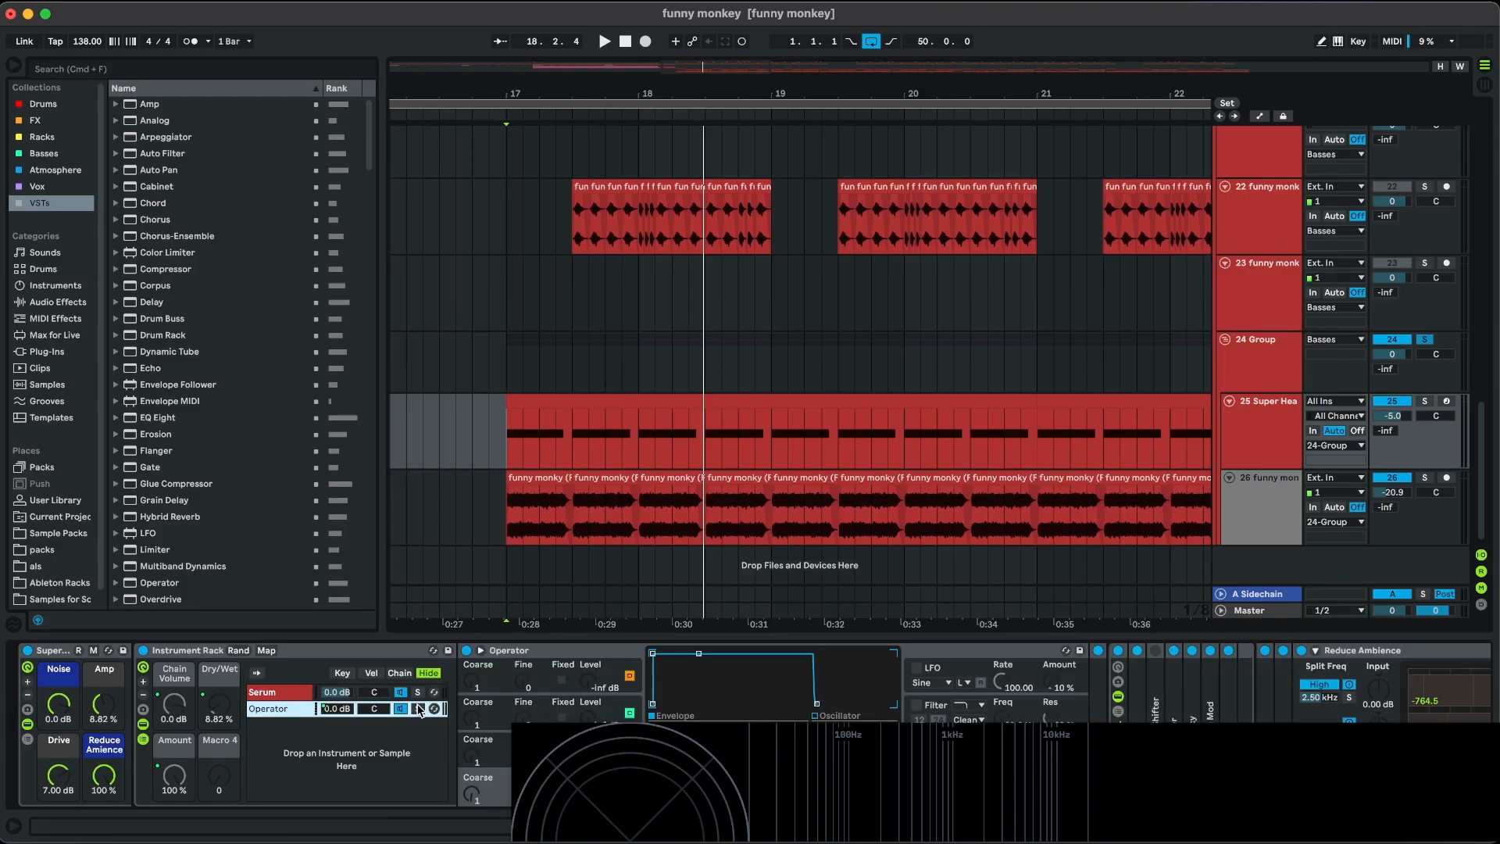
{"action": "left_click", "coordinate": [419, 709]}
{"action": "scroll", "coordinate": [426, 711], "scroll_direction": "right", "scroll_amount": 3}
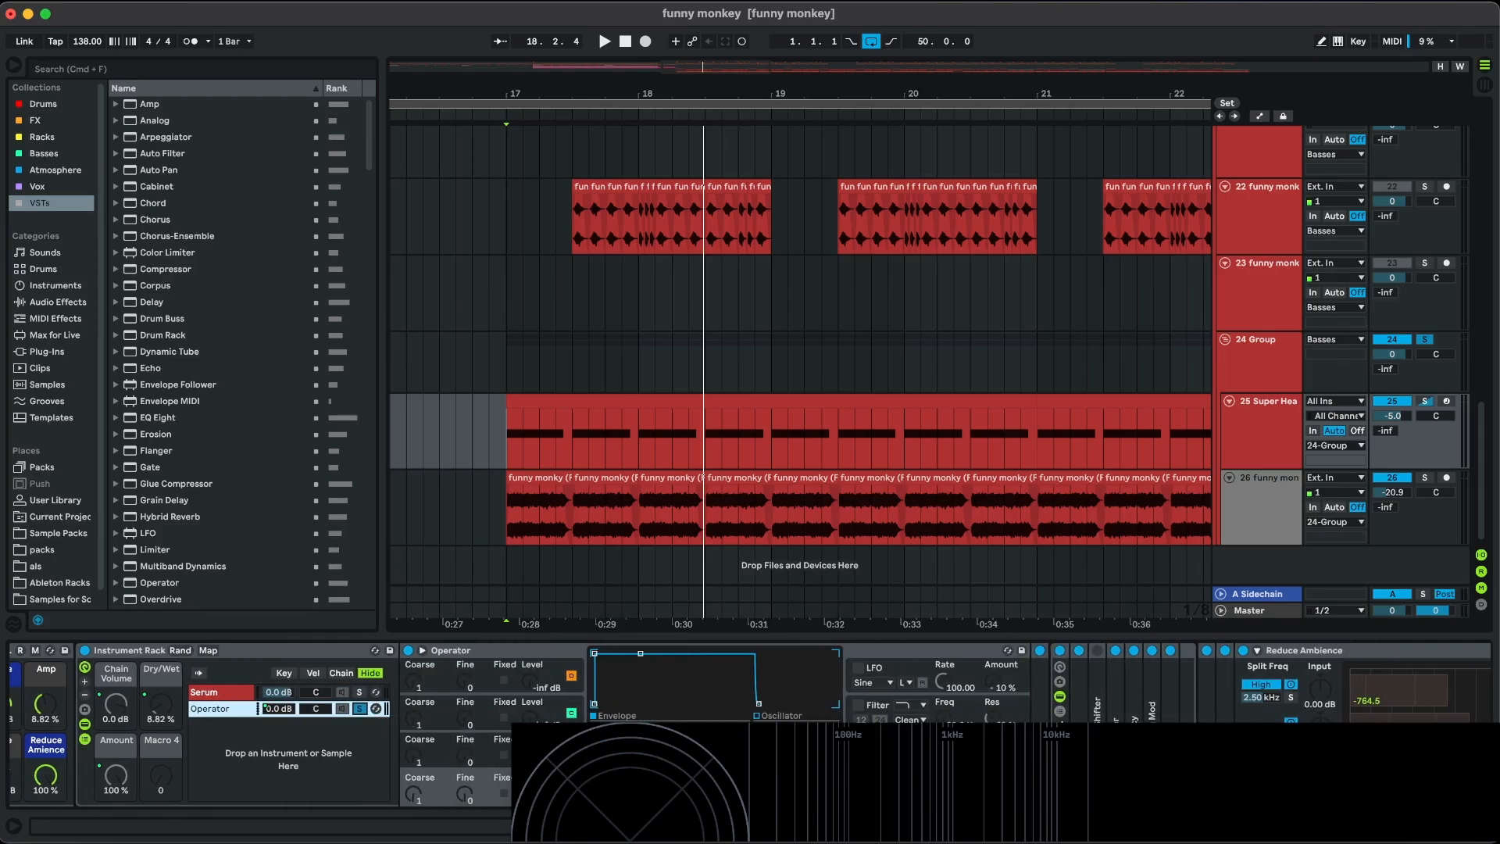
{"action": "key", "text": "space"}
{"action": "scroll", "coordinate": [426, 711], "scroll_direction": "right", "scroll_amount": 5}
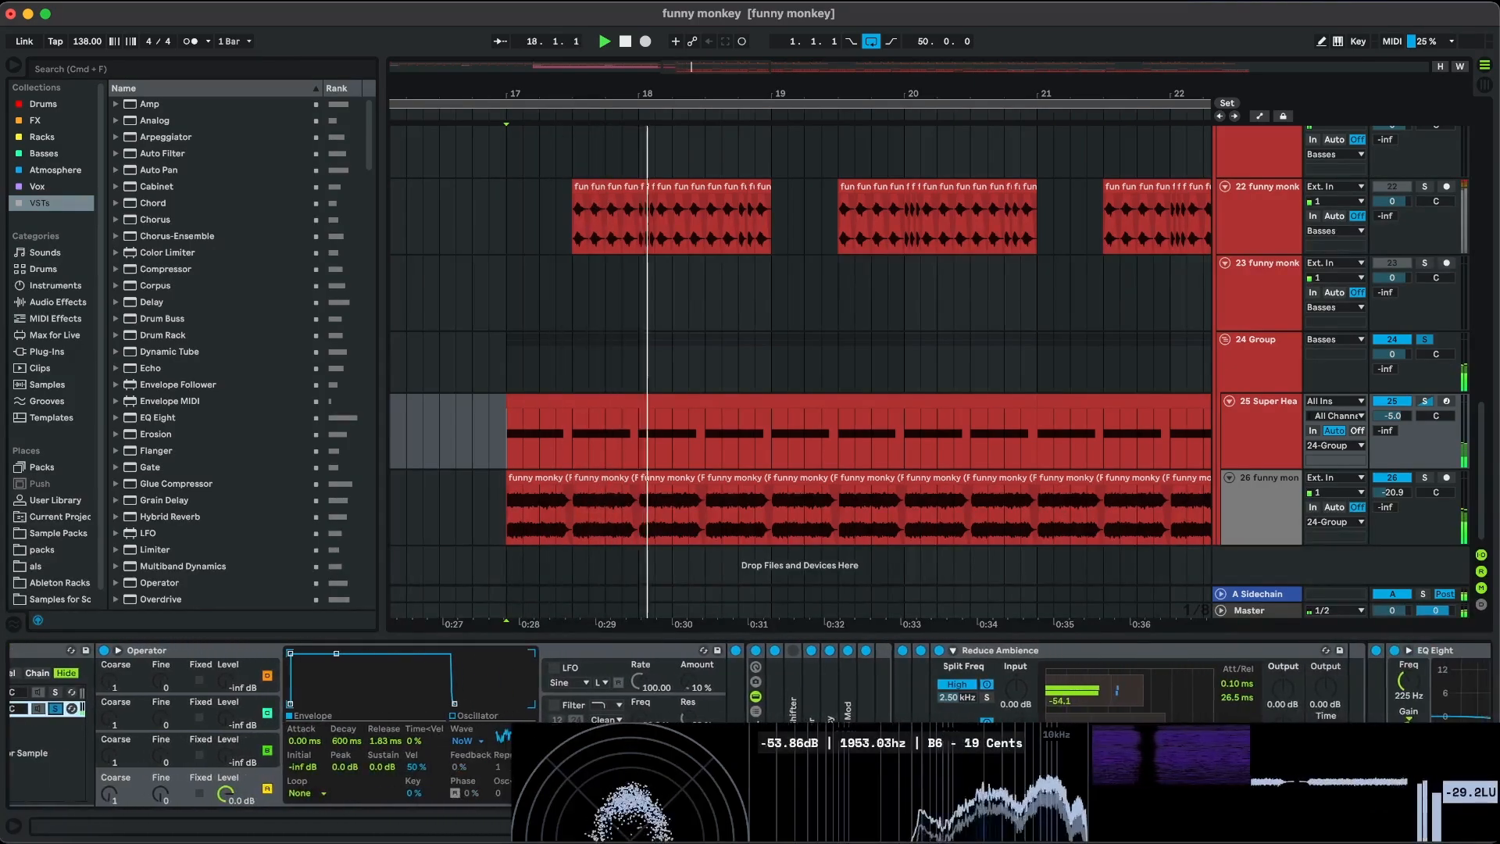
{"action": "scroll", "coordinate": [426, 711], "scroll_direction": "left", "scroll_amount": 5}
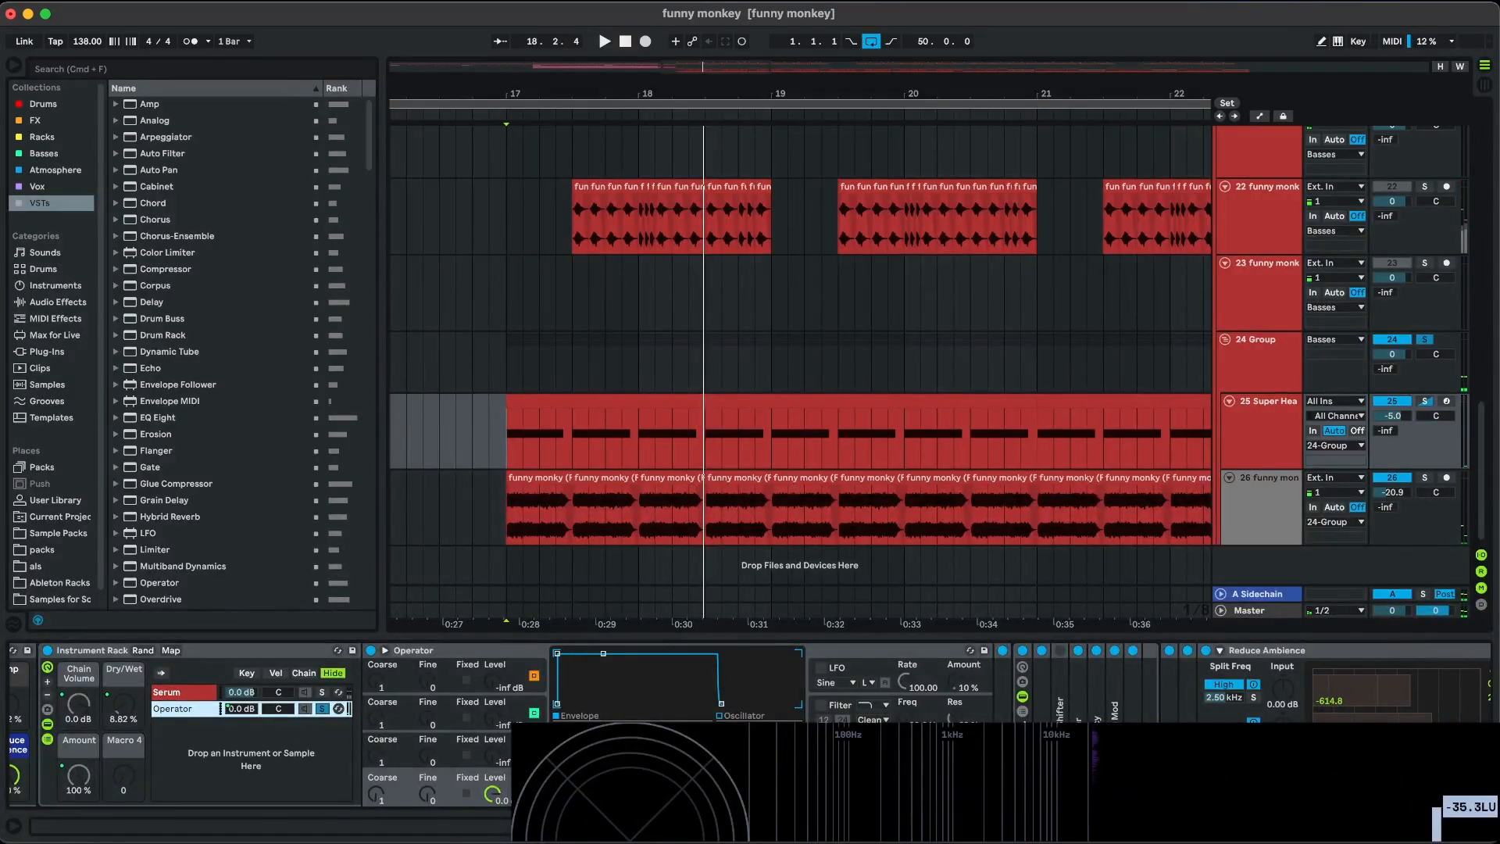
Examine the Operator settings and the Erosion device in the Operator chain, and play the chain.
{"action": "scroll", "coordinate": [422, 789], "scroll_direction": "right", "scroll_amount": 2}
{"action": "scroll", "coordinate": [438, 787], "scroll_direction": "right", "scroll_amount": 1}
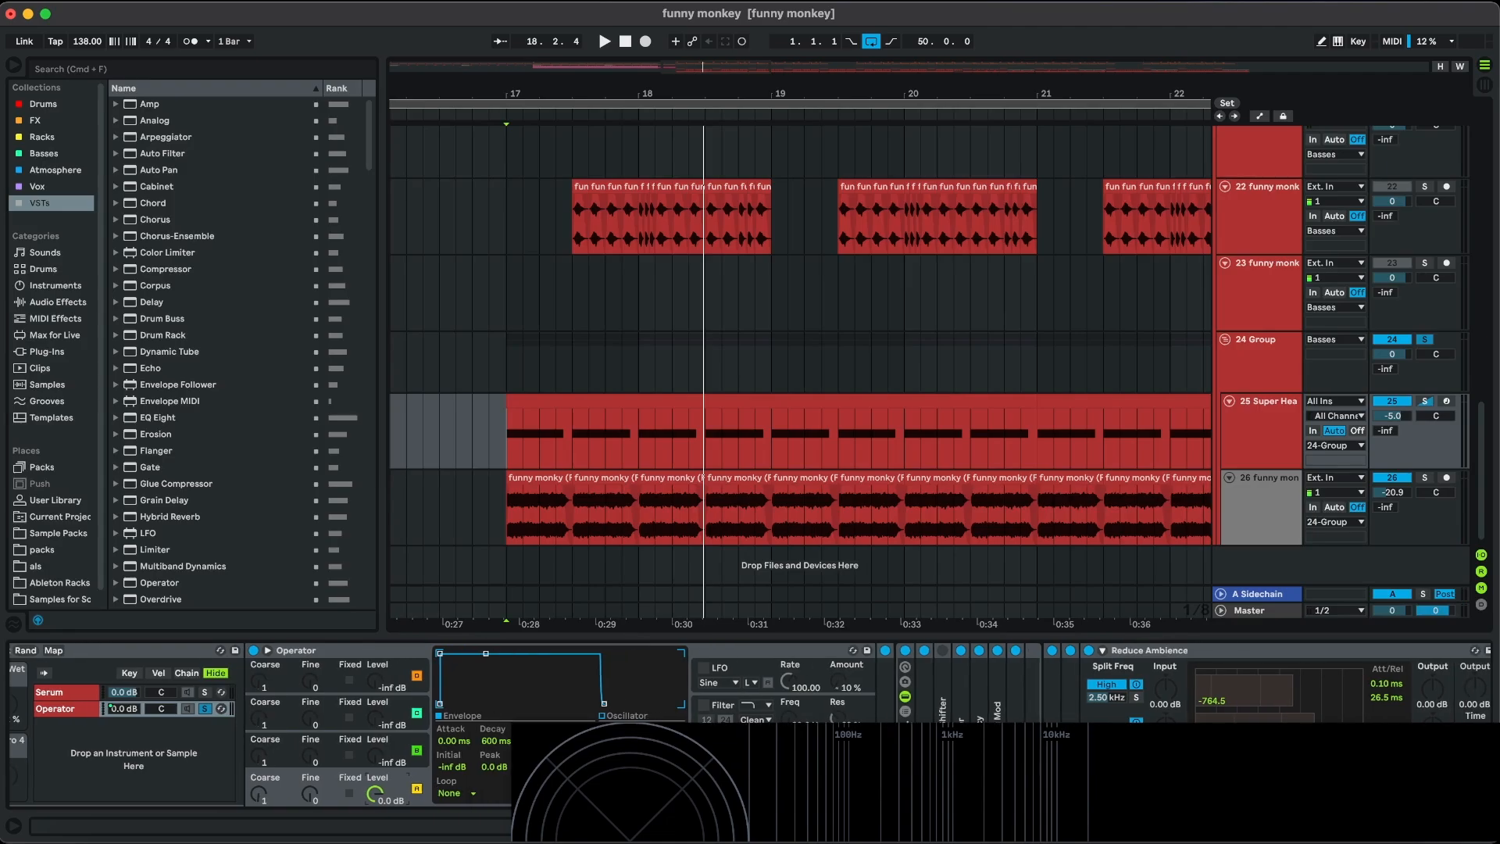
{"action": "scroll", "coordinate": [426, 786], "scroll_direction": "right", "scroll_amount": 5}
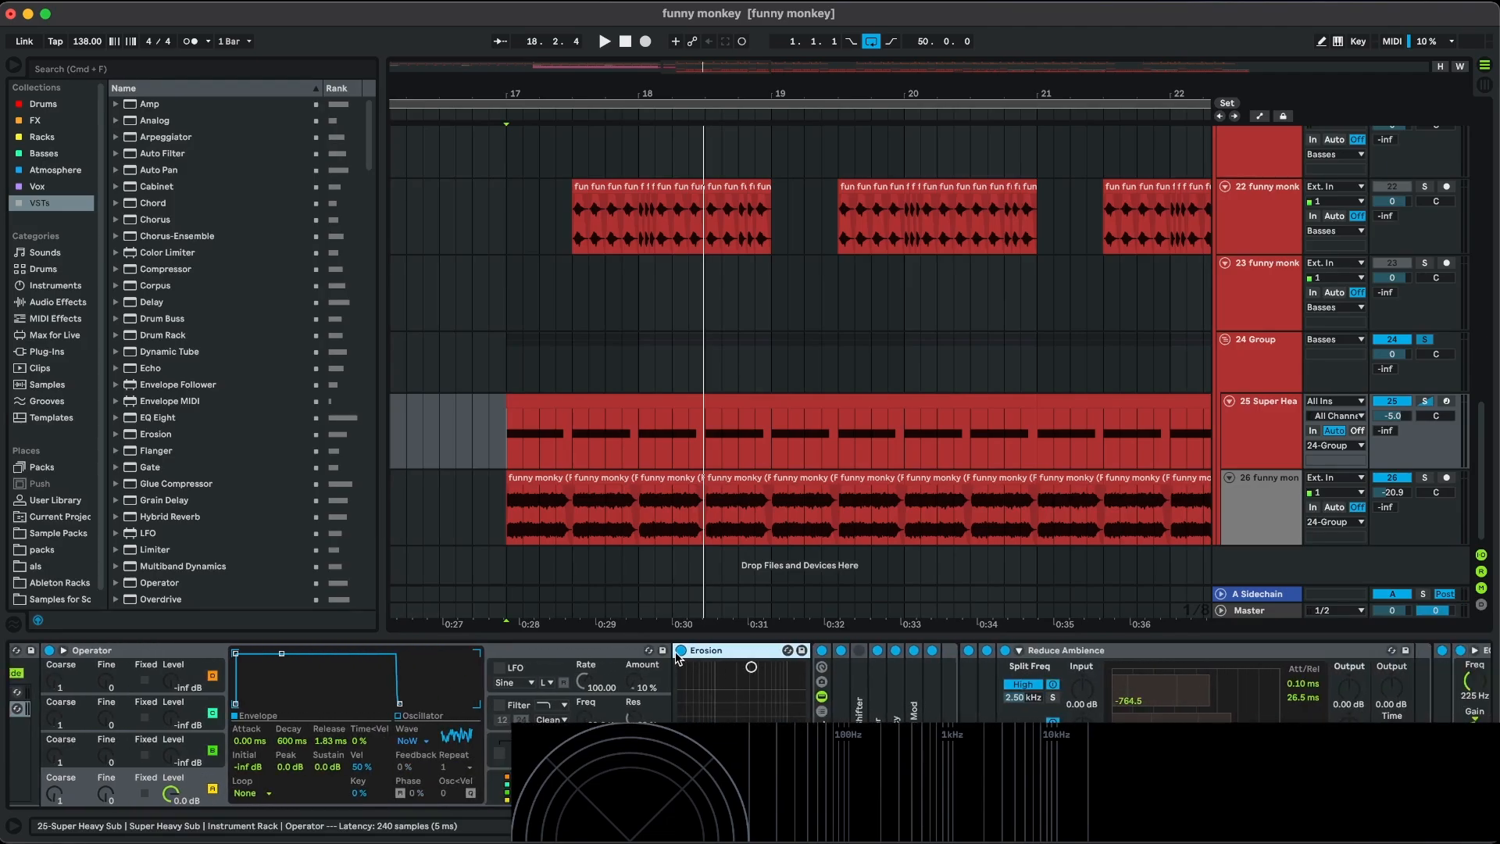
{"action": "key", "text": "space"}
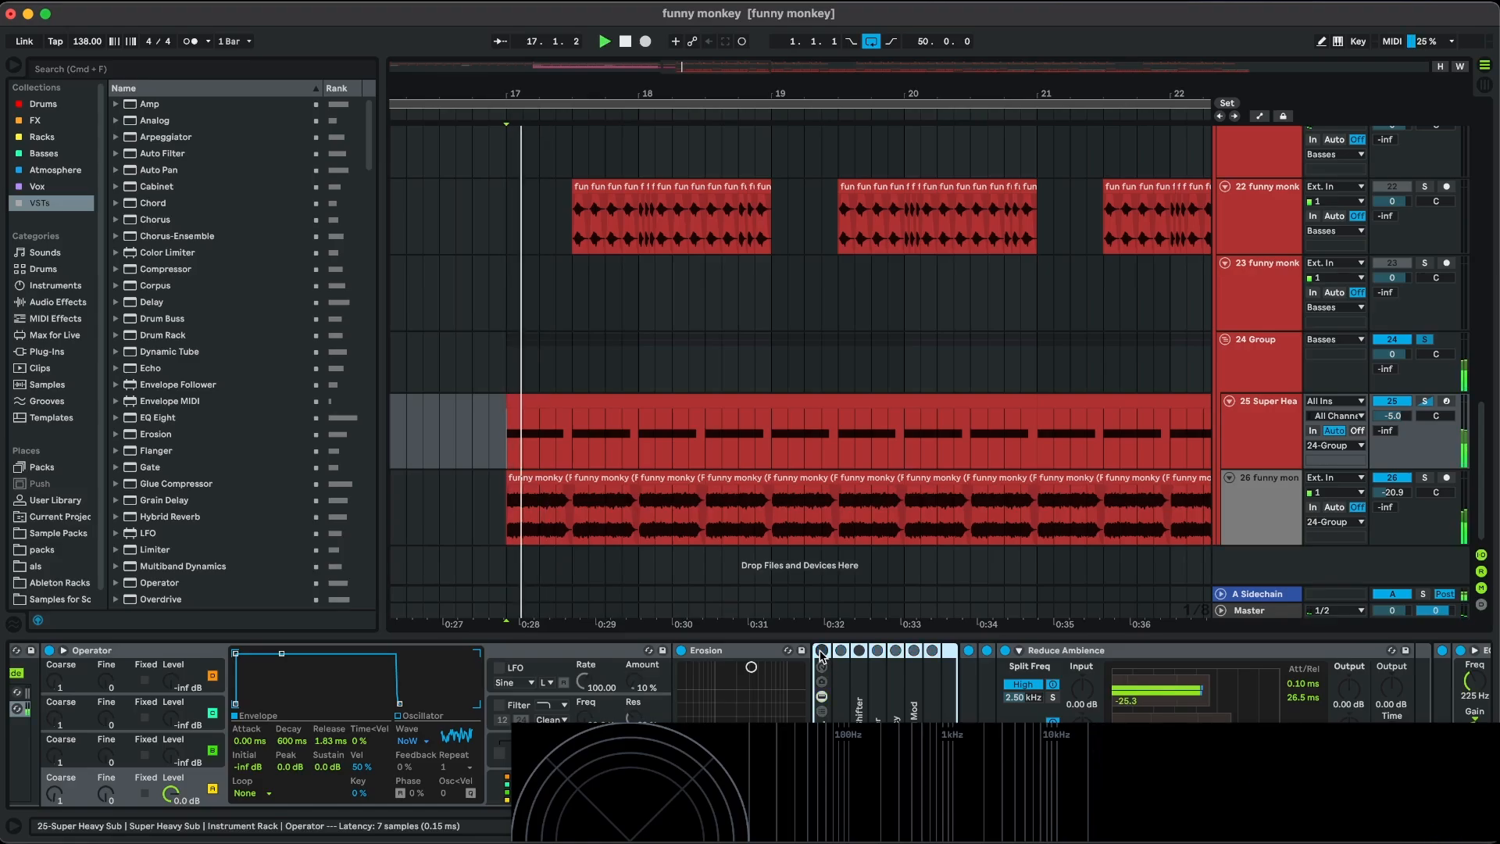
Expand the effect rack's EQ Eight after Erosion, inspect the Frequency Shifter, and play the Operator chain.
{"action": "left_click", "coordinate": [820, 657]}
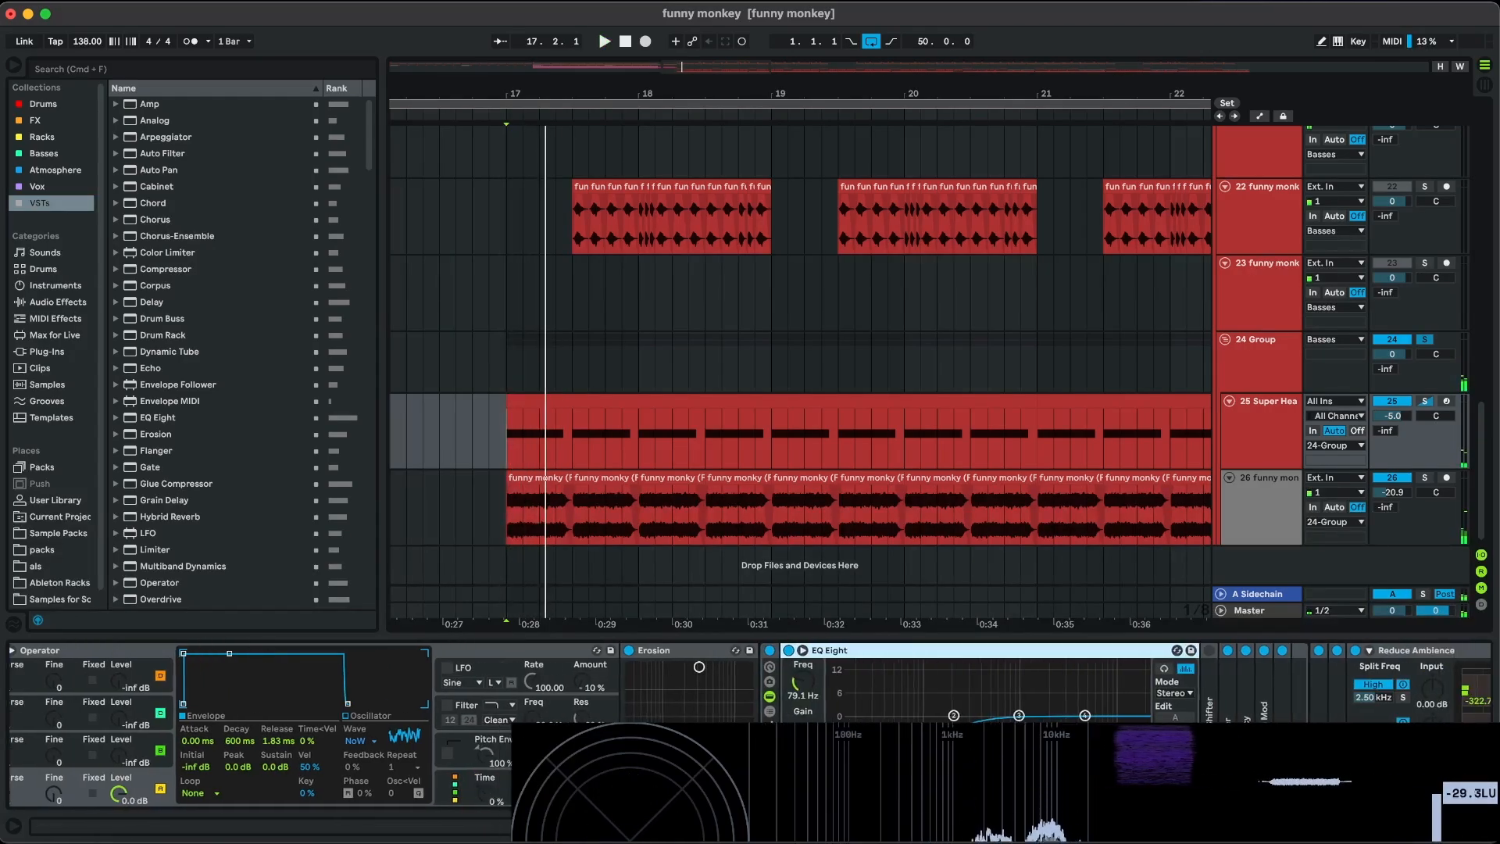
{"action": "scroll", "coordinate": [426, 727], "scroll_direction": "right", "scroll_amount": 5}
{"action": "double_click", "coordinate": [1015, 684]}
{"action": "scroll", "coordinate": [1014, 685], "scroll_direction": "right", "scroll_amount": 8}
{"action": "key", "text": "space"}
{"action": "key", "text": "space"}
{"action": "double_click", "coordinate": [734, 650]}
Expand Disperser in the Operator chain, view its plug-in window during playback, and collapse the device.
{"action": "double_click", "coordinate": [689, 688]}
{"action": "key", "text": "space"}
{"action": "key", "text": "space"}
{"action": "left_click", "coordinate": [715, 652]}
{"action": "key", "text": "space"}
{"action": "key", "text": "space"}
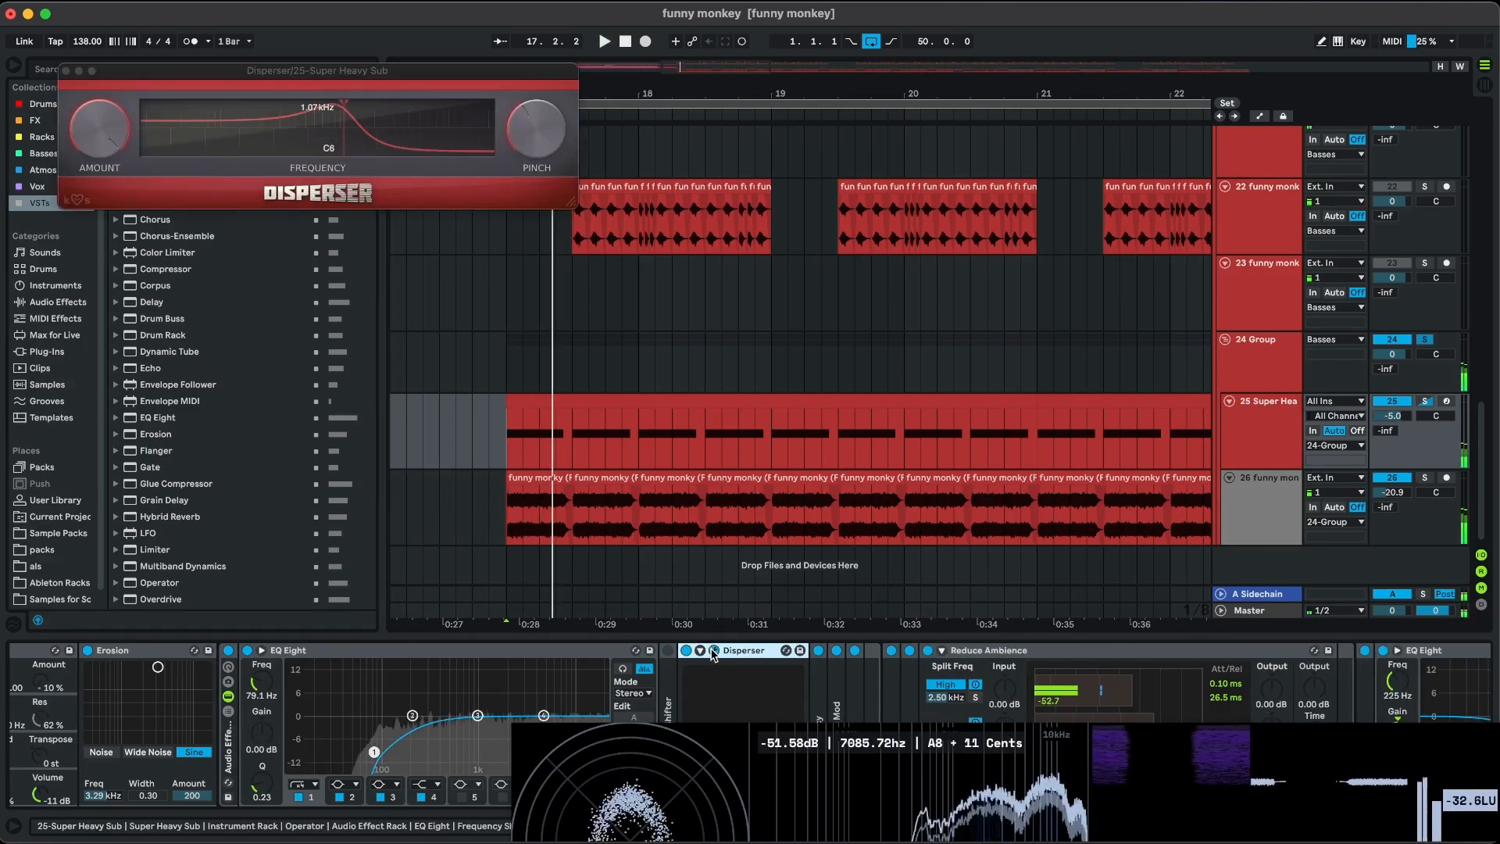
{"action": "left_click", "coordinate": [714, 652]}
{"action": "double_click", "coordinate": [734, 651]}
Inspect the bit reduction device and the kHs Ring Mod plug-in window in the Operator chain.
{"action": "double_click", "coordinate": [705, 688]}
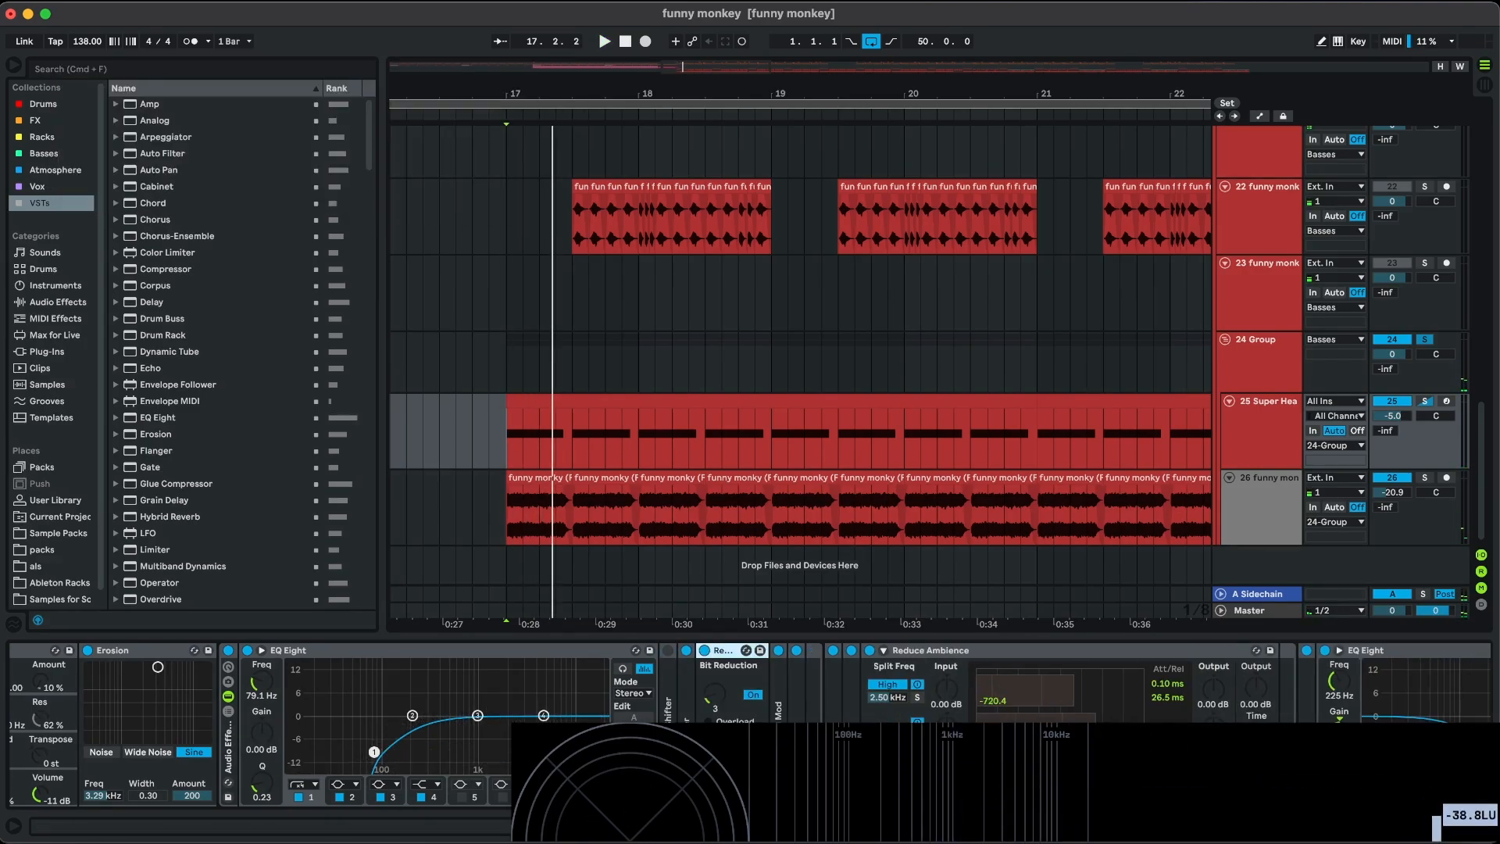
{"action": "double_click", "coordinate": [719, 651]}
{"action": "double_click", "coordinate": [725, 652]}
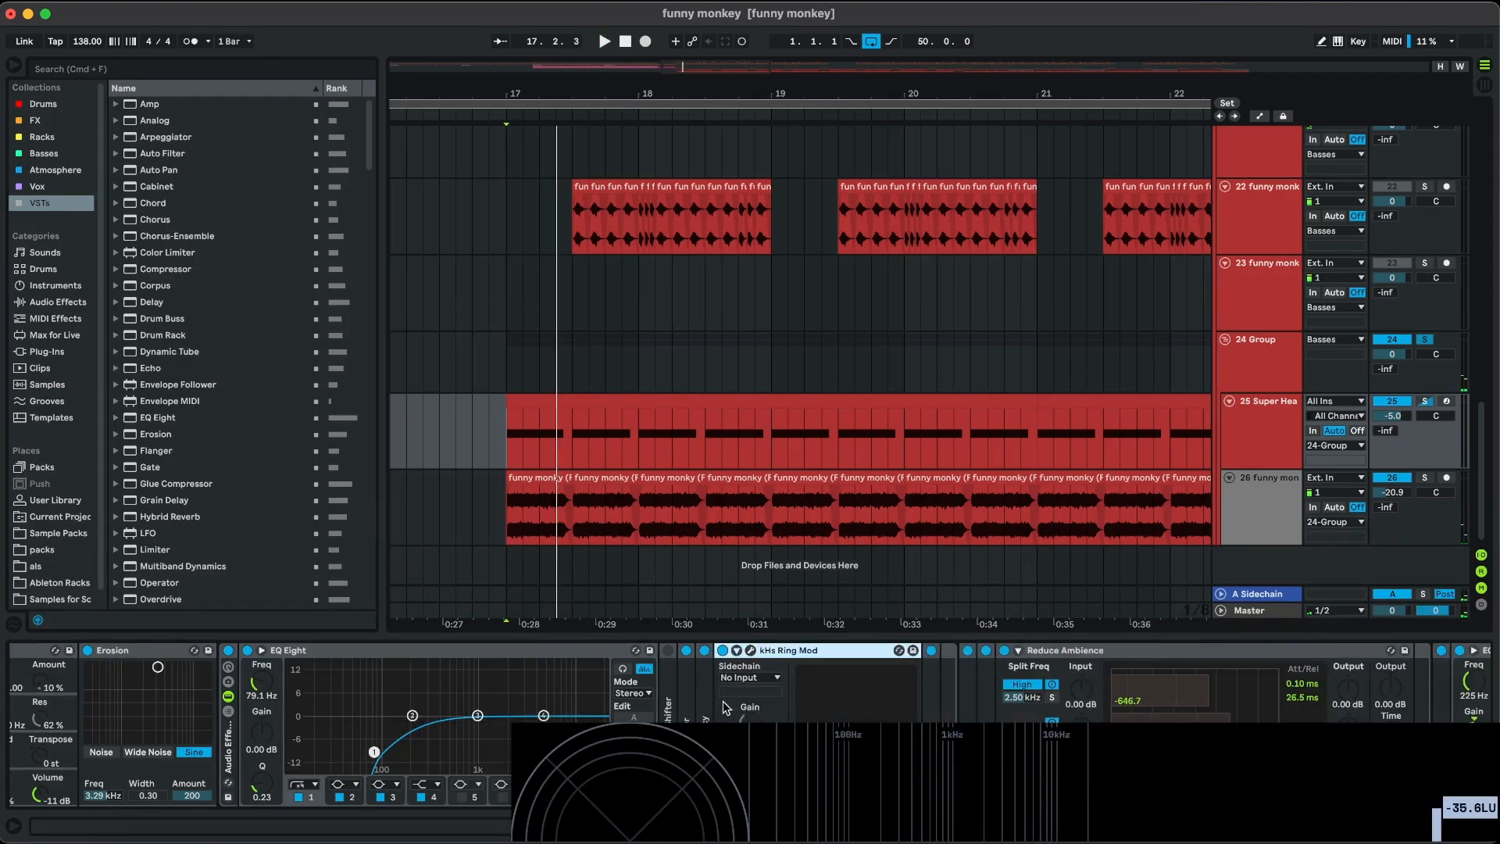
{"action": "left_click", "coordinate": [750, 652]}
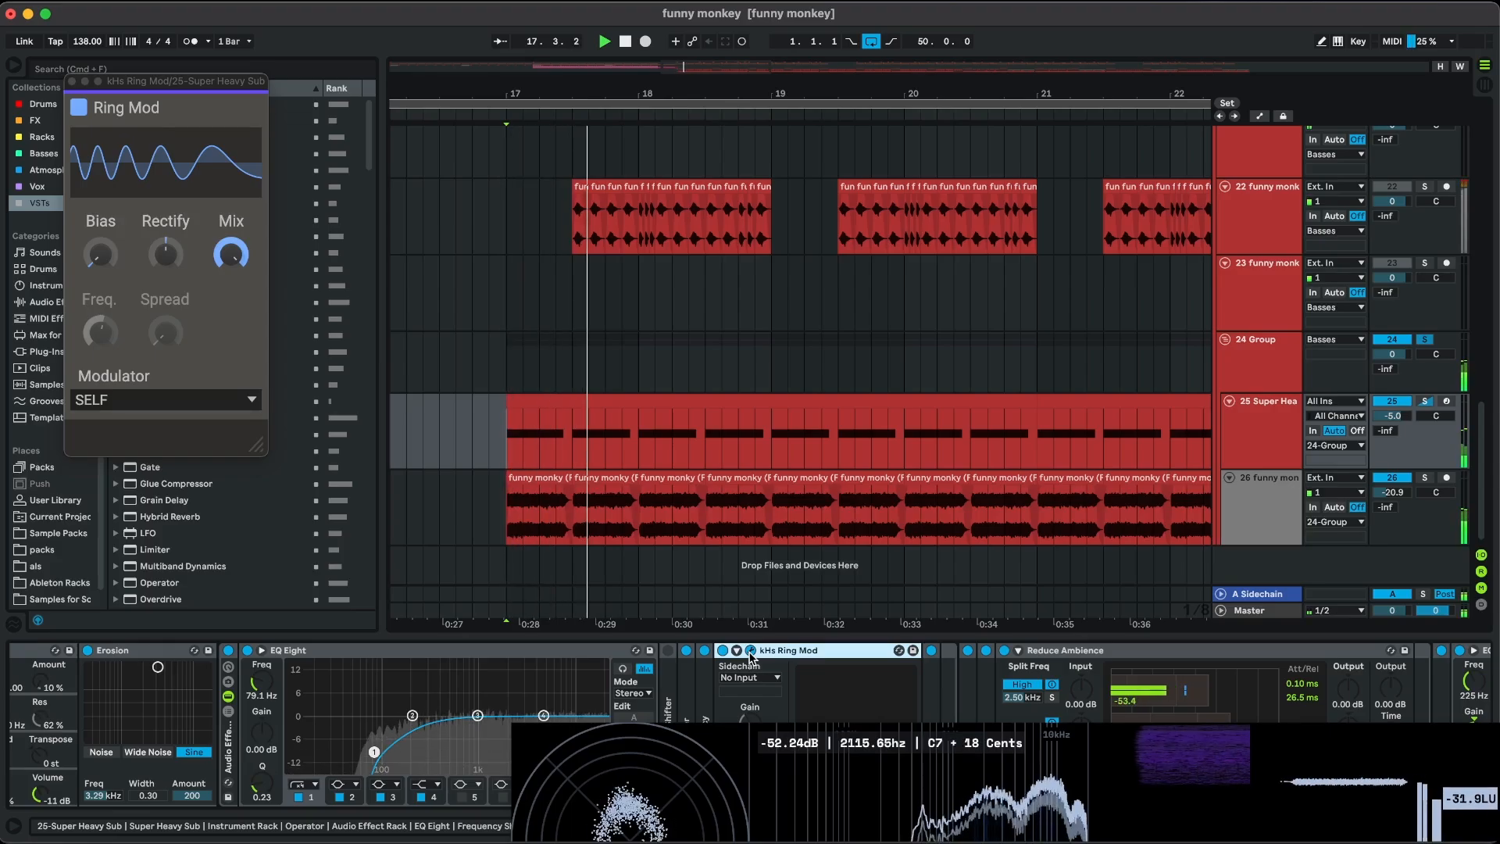
{"action": "left_click", "coordinate": [750, 652]}
{"action": "double_click", "coordinate": [769, 652]}
Inspect OTT and the remaining collapsed devices that follow it in the Operator chain.
{"action": "double_click", "coordinate": [742, 681]}
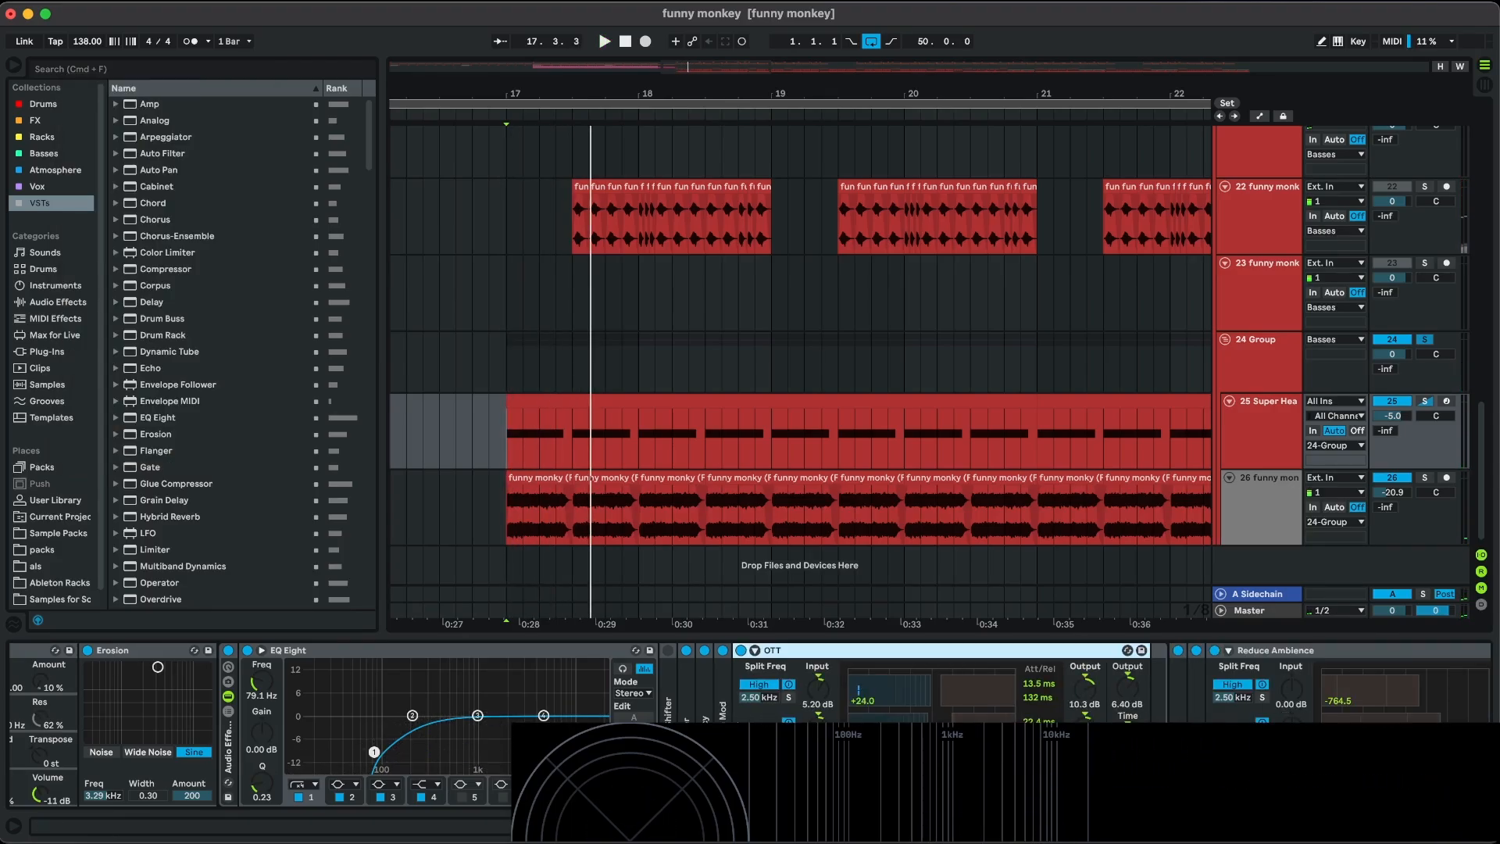
{"action": "double_click", "coordinate": [782, 651]}
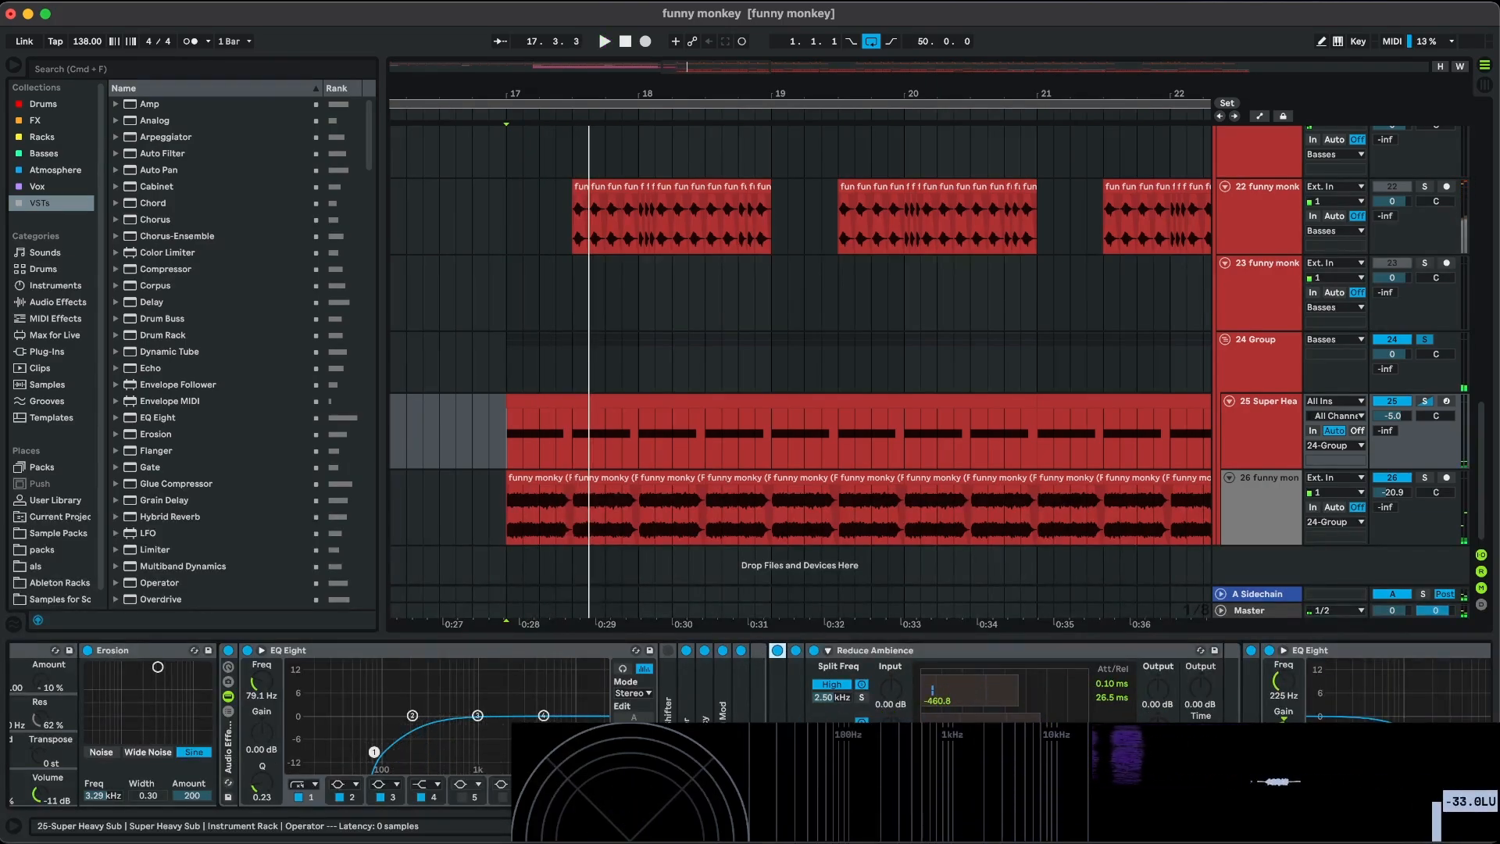
{"action": "double_click", "coordinate": [777, 680]}
{"action": "double_click", "coordinate": [922, 652]}
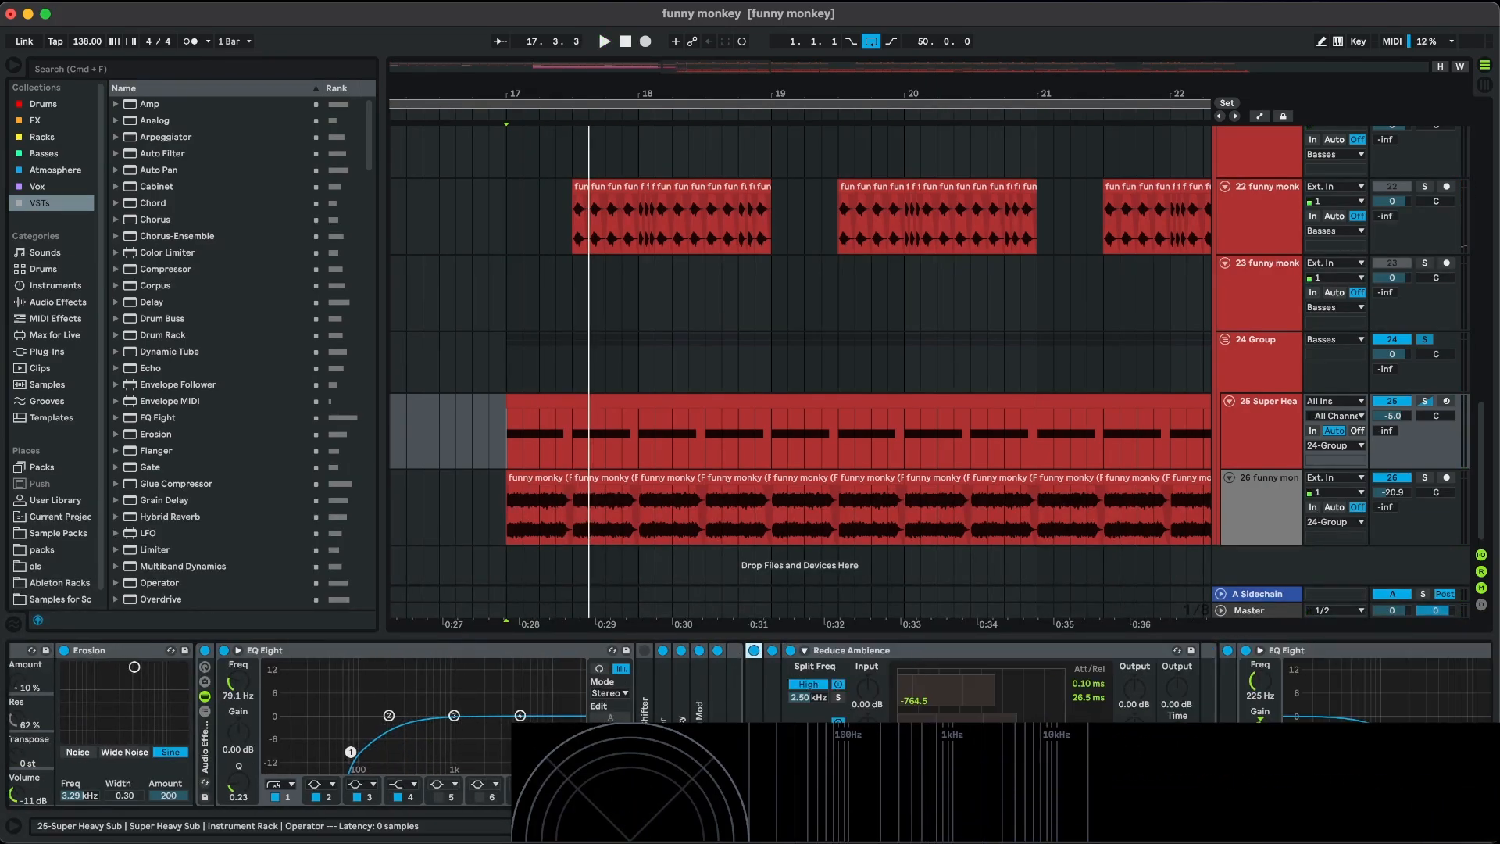
{"action": "double_click", "coordinate": [774, 680]}
{"action": "double_click", "coordinate": [877, 653]}
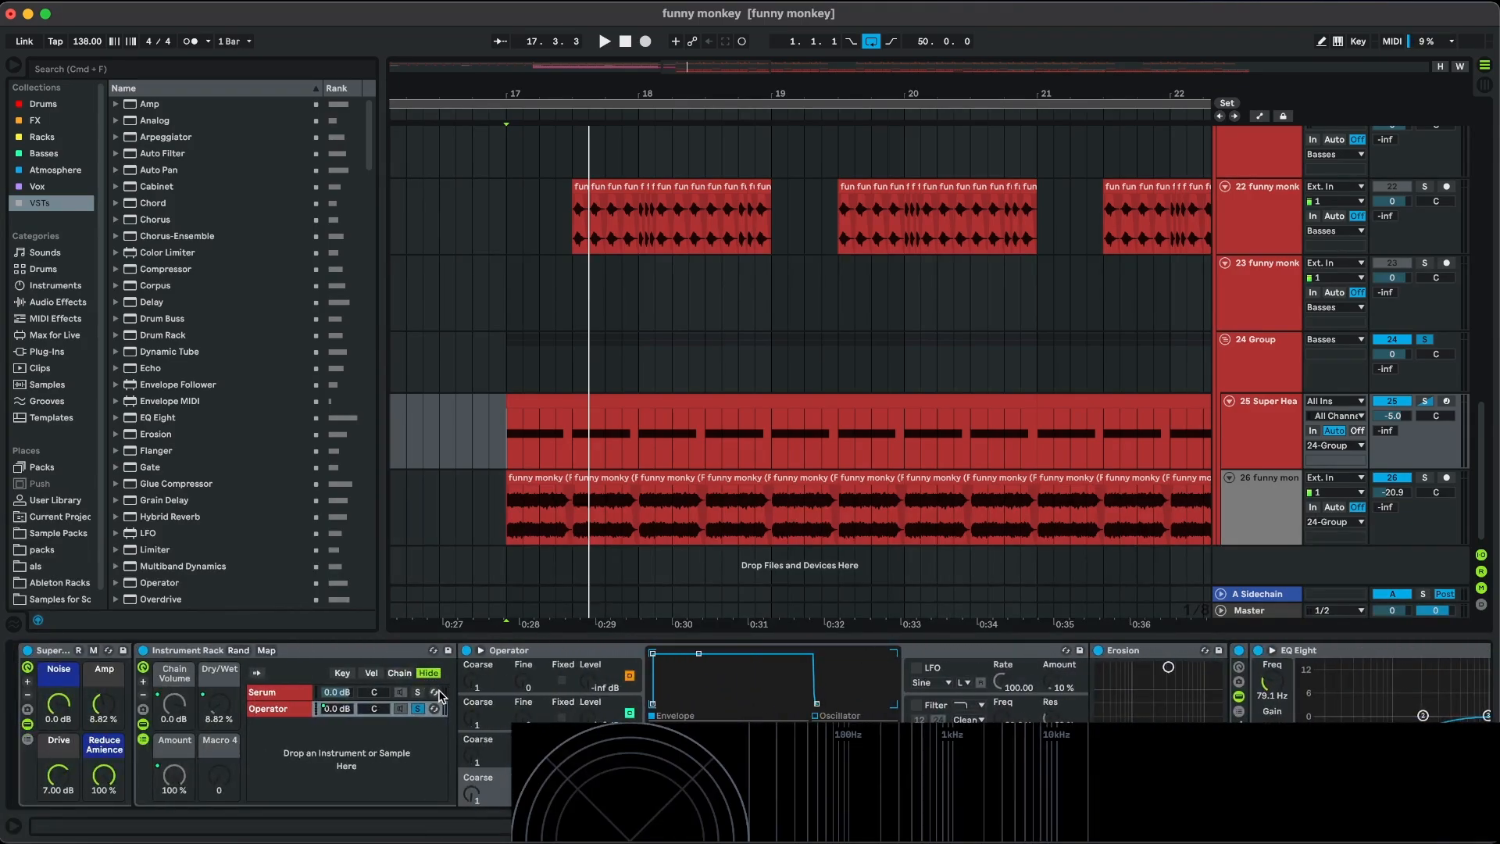
Show the Serum chain with no chain soloed, play it, then inspect and collapse its Saturator and last EQ Eight.
{"action": "left_click", "coordinate": [291, 693]}
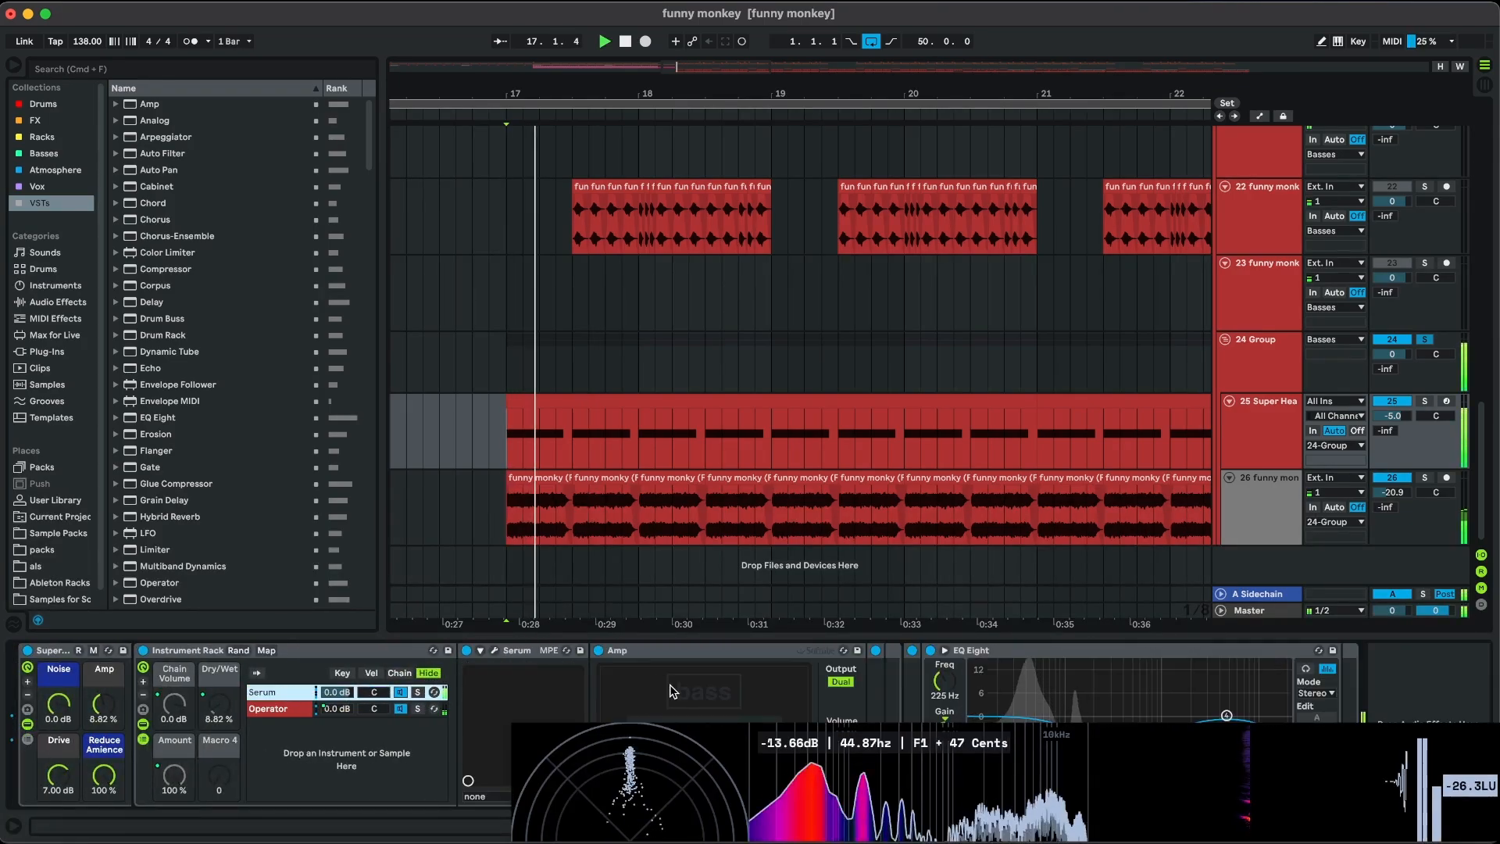
{"action": "double_click", "coordinate": [921, 653]}
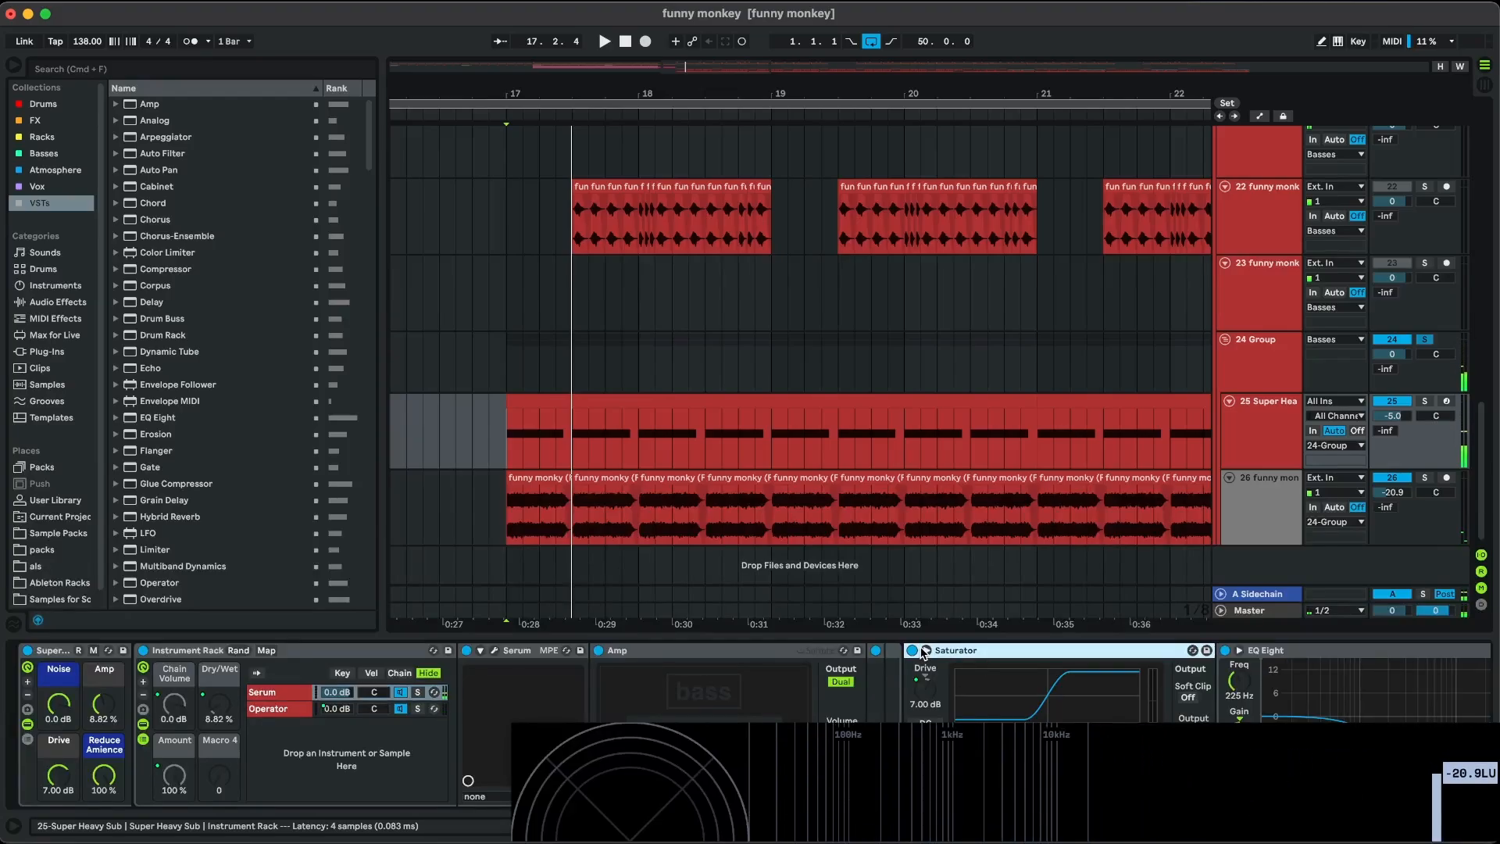
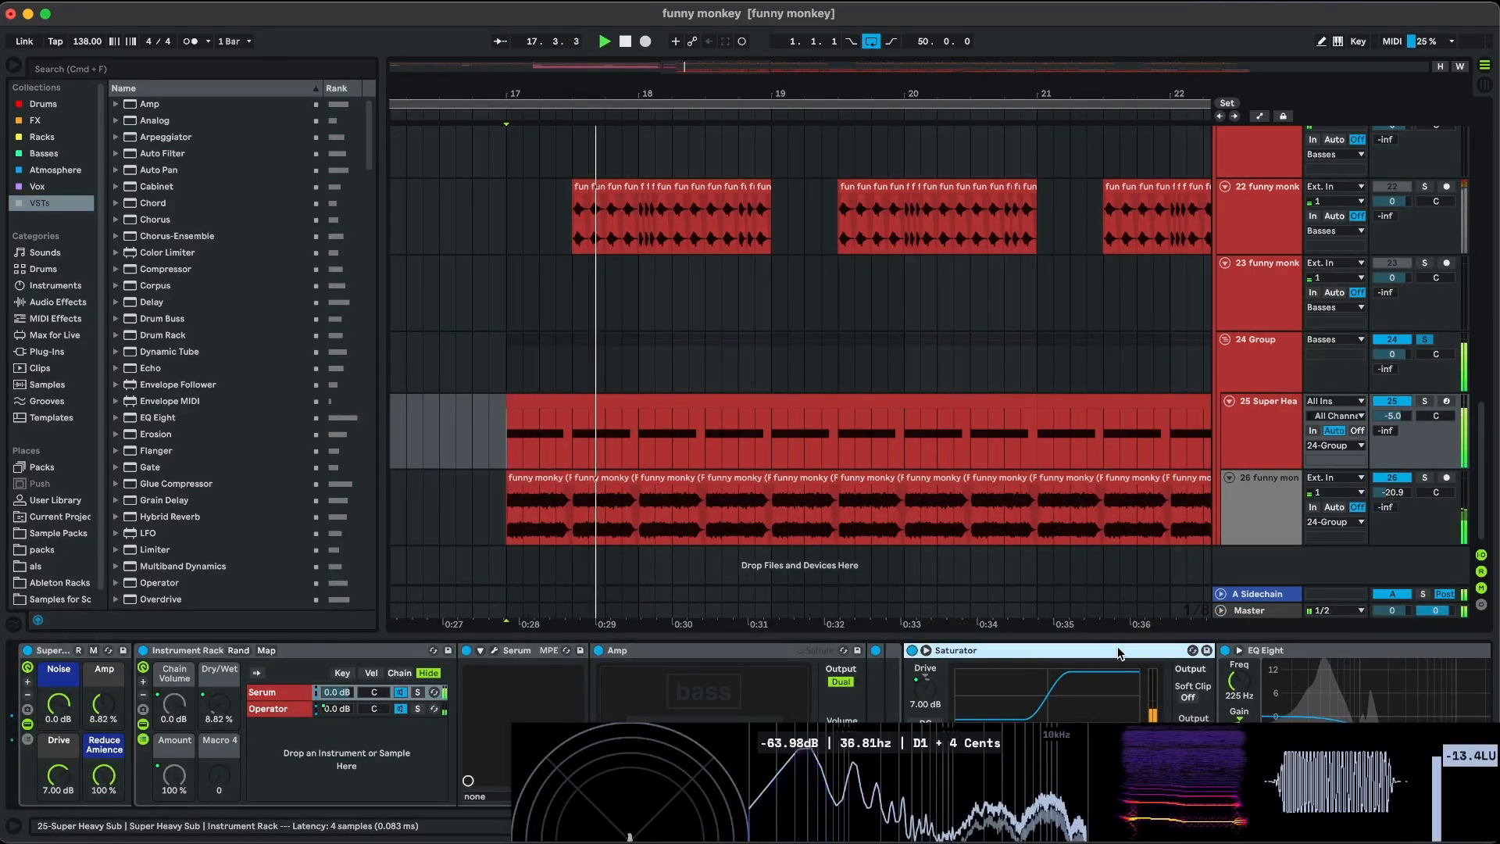
{"action": "scroll", "coordinate": [1118, 645], "scroll_direction": "right", "scroll_amount": 5}
{"action": "left_click", "coordinate": [1137, 662]}
{"action": "key", "text": "Delete"}
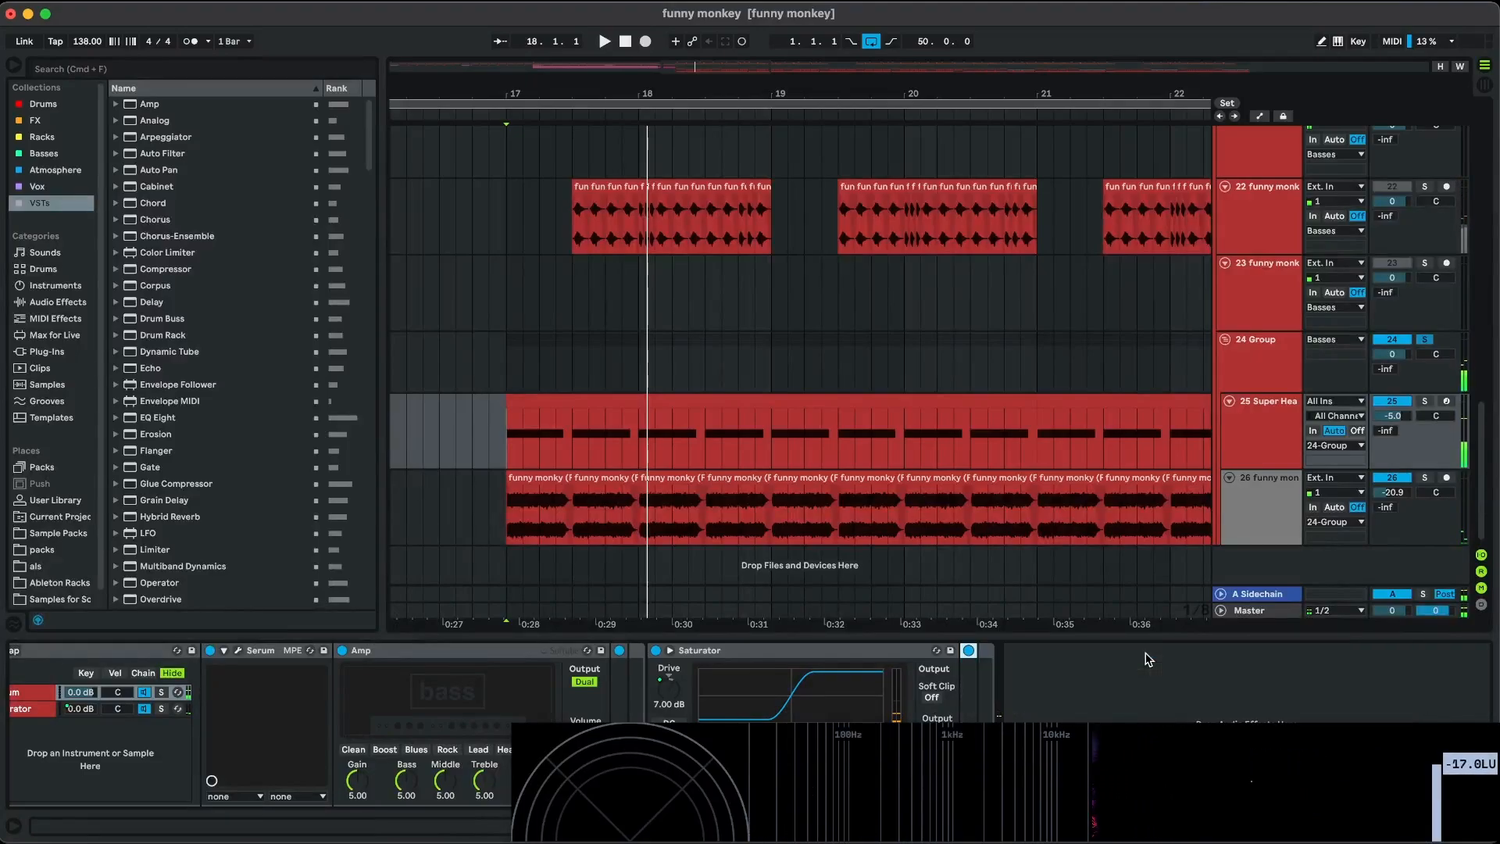
{"action": "double_click", "coordinate": [766, 657]}
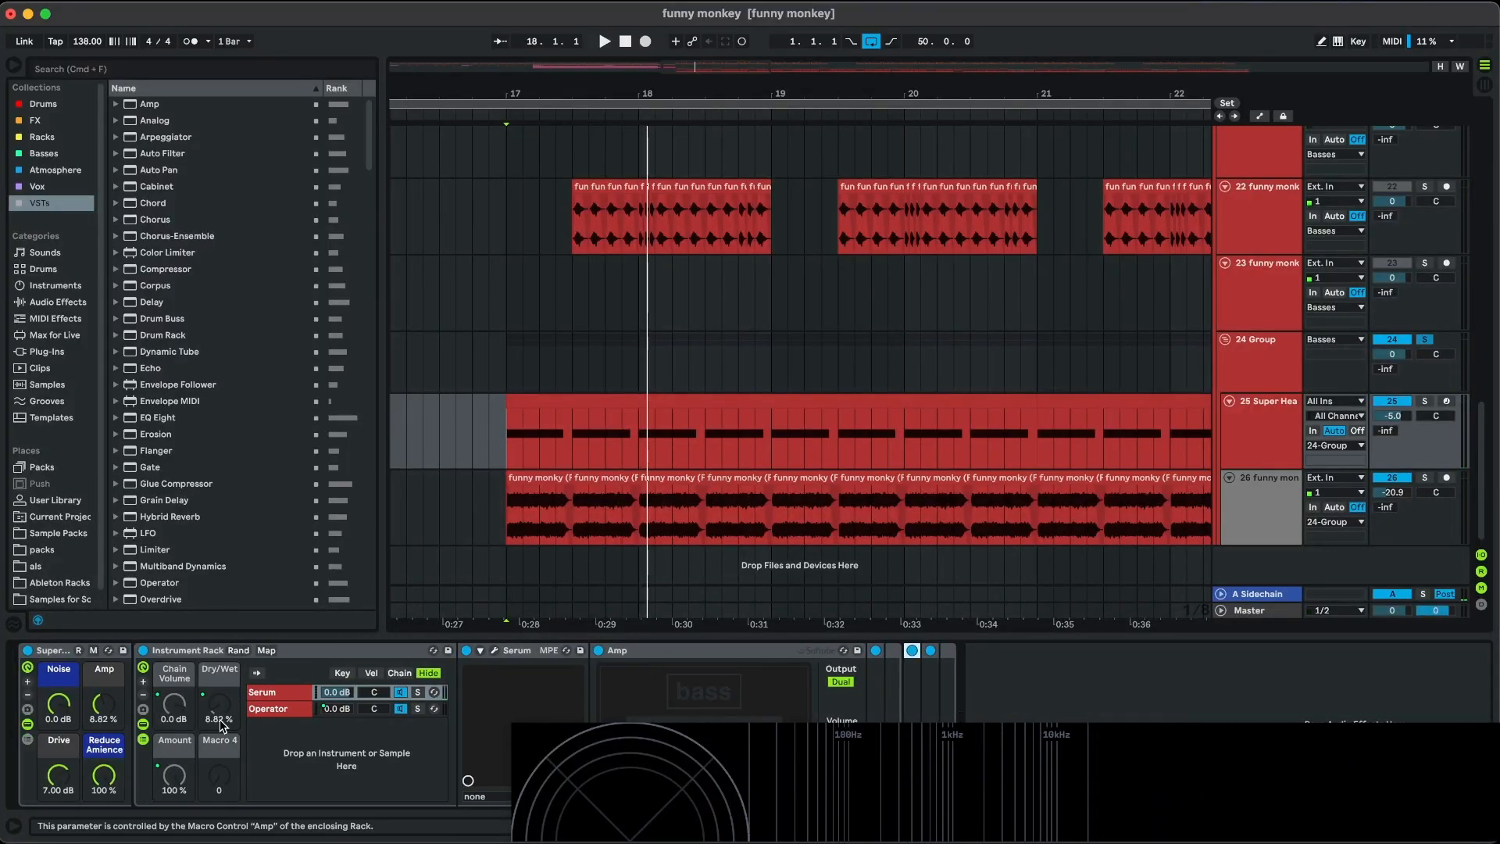
Hide the Super Heavy Sub rack's devices, then solo track 26 and play it from 17.1.1.
{"action": "left_click", "coordinate": [27, 727]}
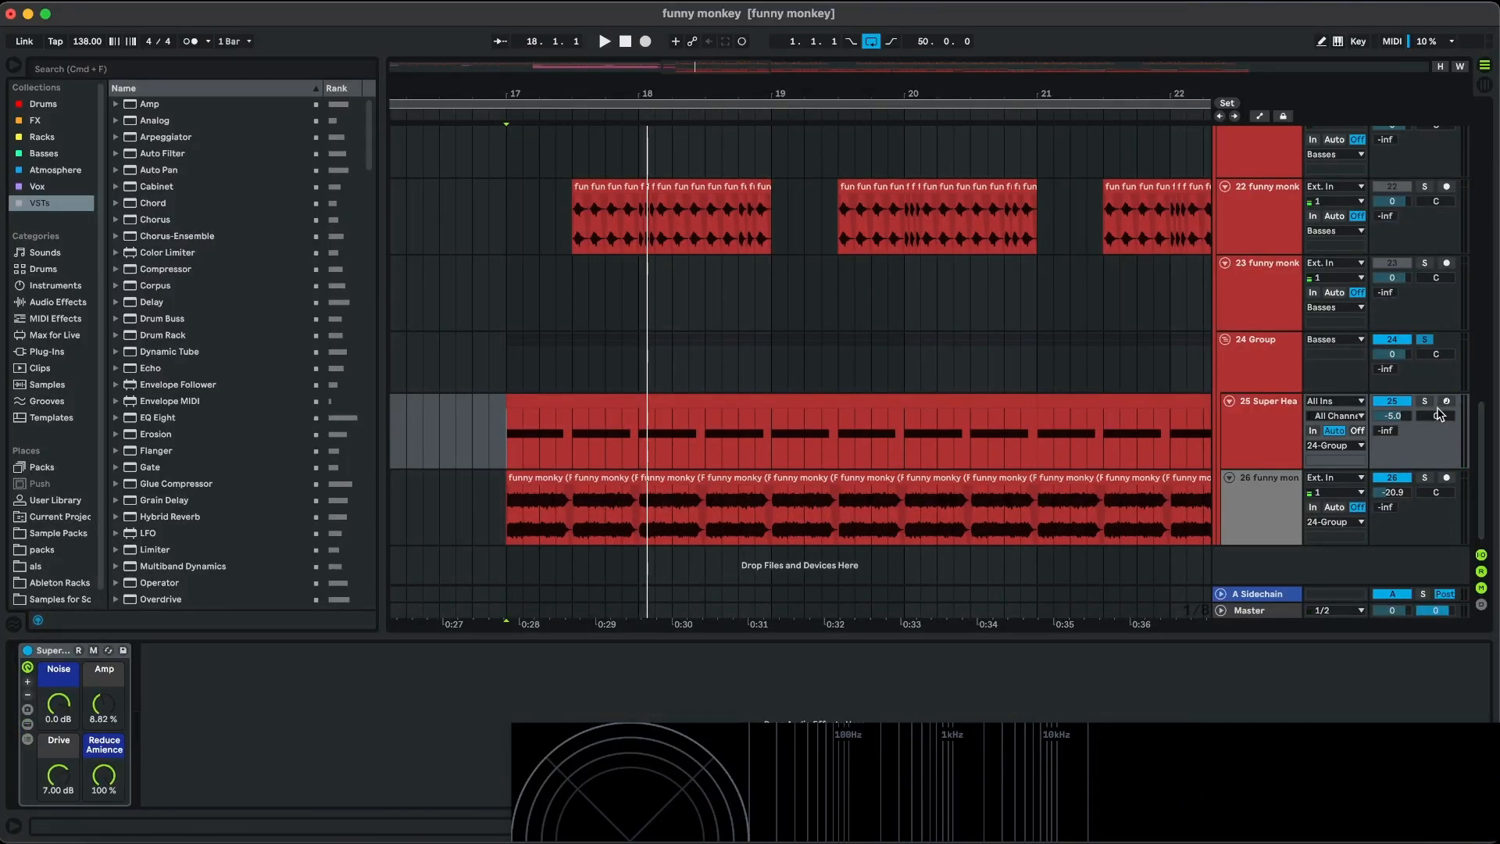
{"action": "left_click", "coordinate": [494, 516]}
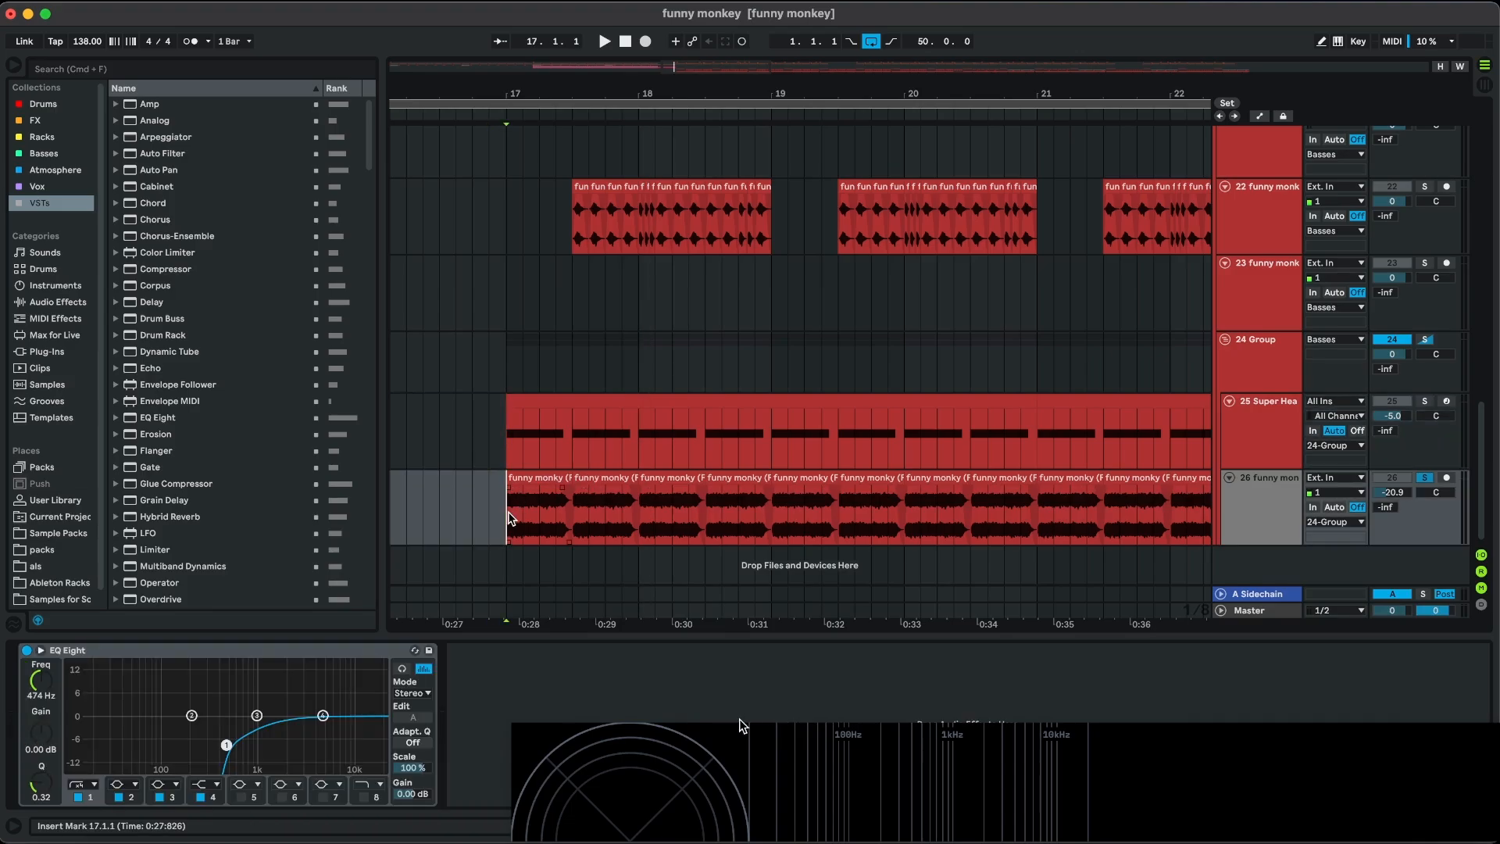
{"action": "scroll", "coordinate": [500, 516], "scroll_direction": "up", "scroll_amount": 5}
{"action": "key", "text": "space"}
{"action": "scroll", "coordinate": [508, 517], "scroll_direction": "up", "scroll_amount": 2}
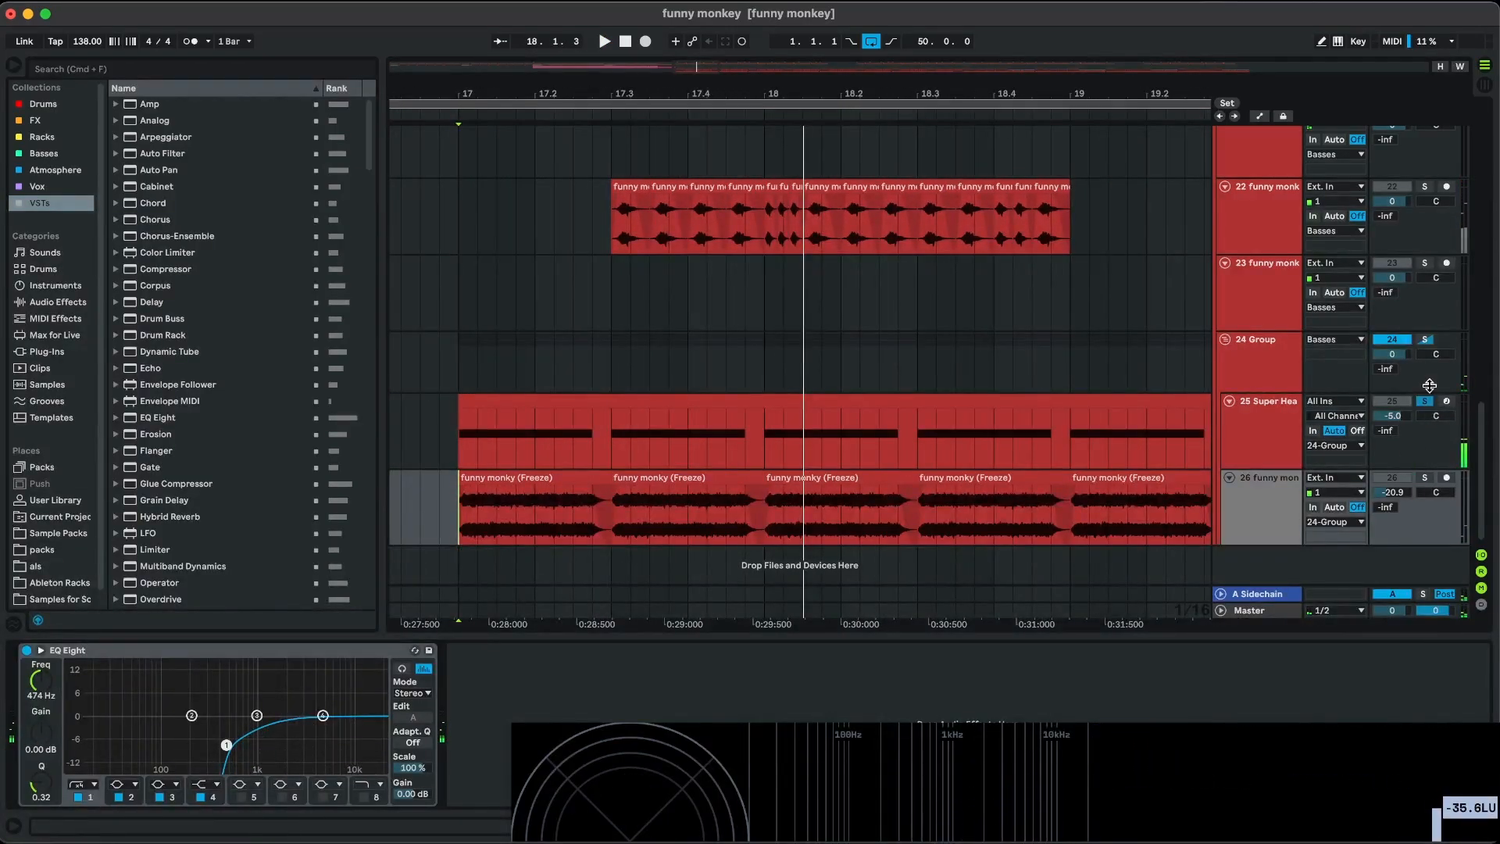
{"action": "key", "text": "space"}
Play soloed track 25 from 17.1.1, audition its Operator chain alone, and unsolo that chain.
{"action": "left_click", "coordinate": [458, 436]}
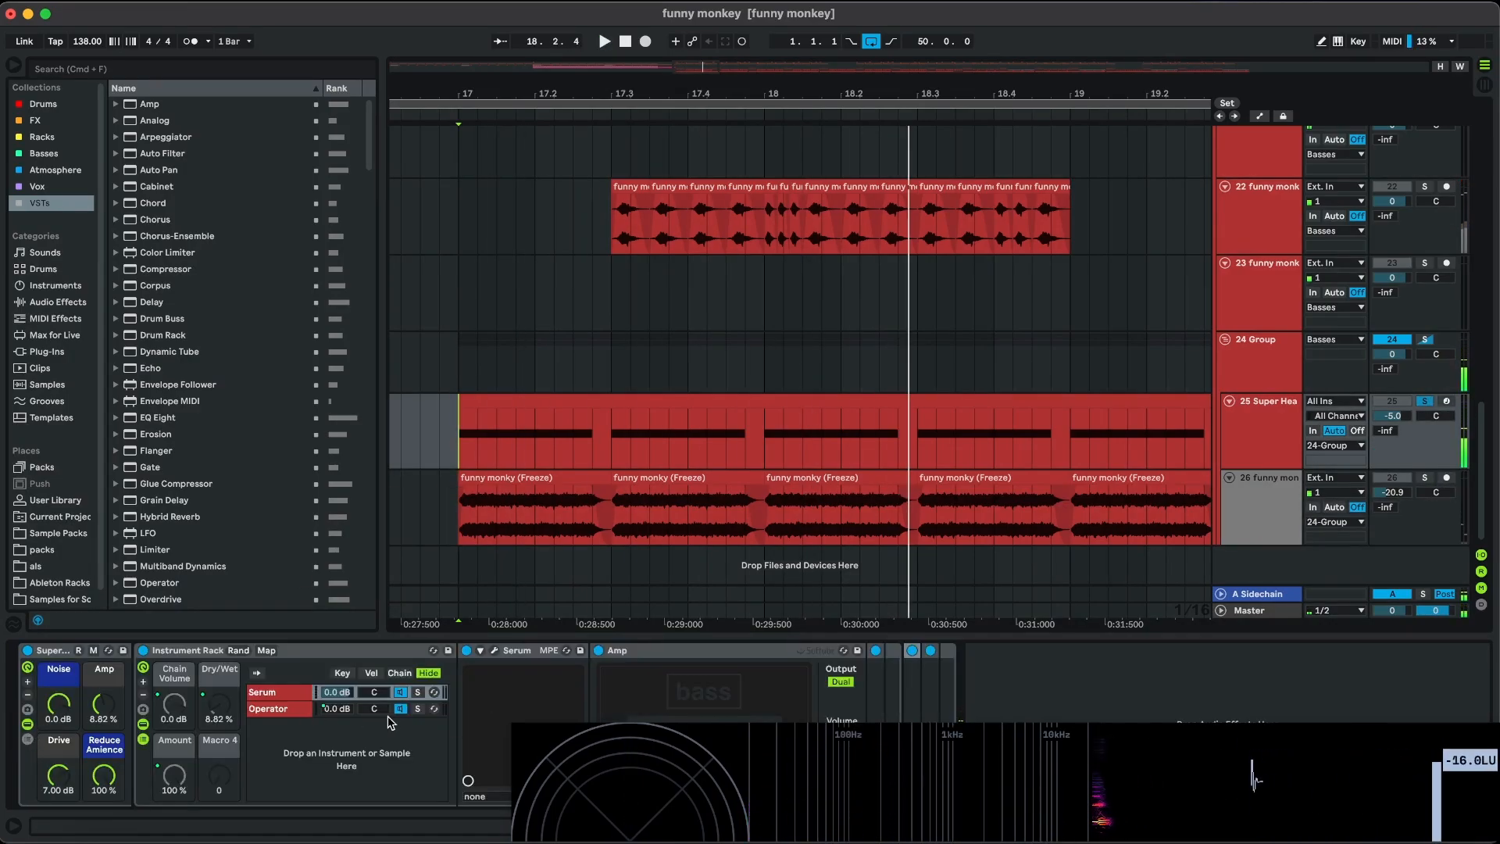
{"action": "left_click", "coordinate": [384, 712]}
{"action": "scroll", "coordinate": [416, 717], "scroll_direction": "right", "scroll_amount": 6}
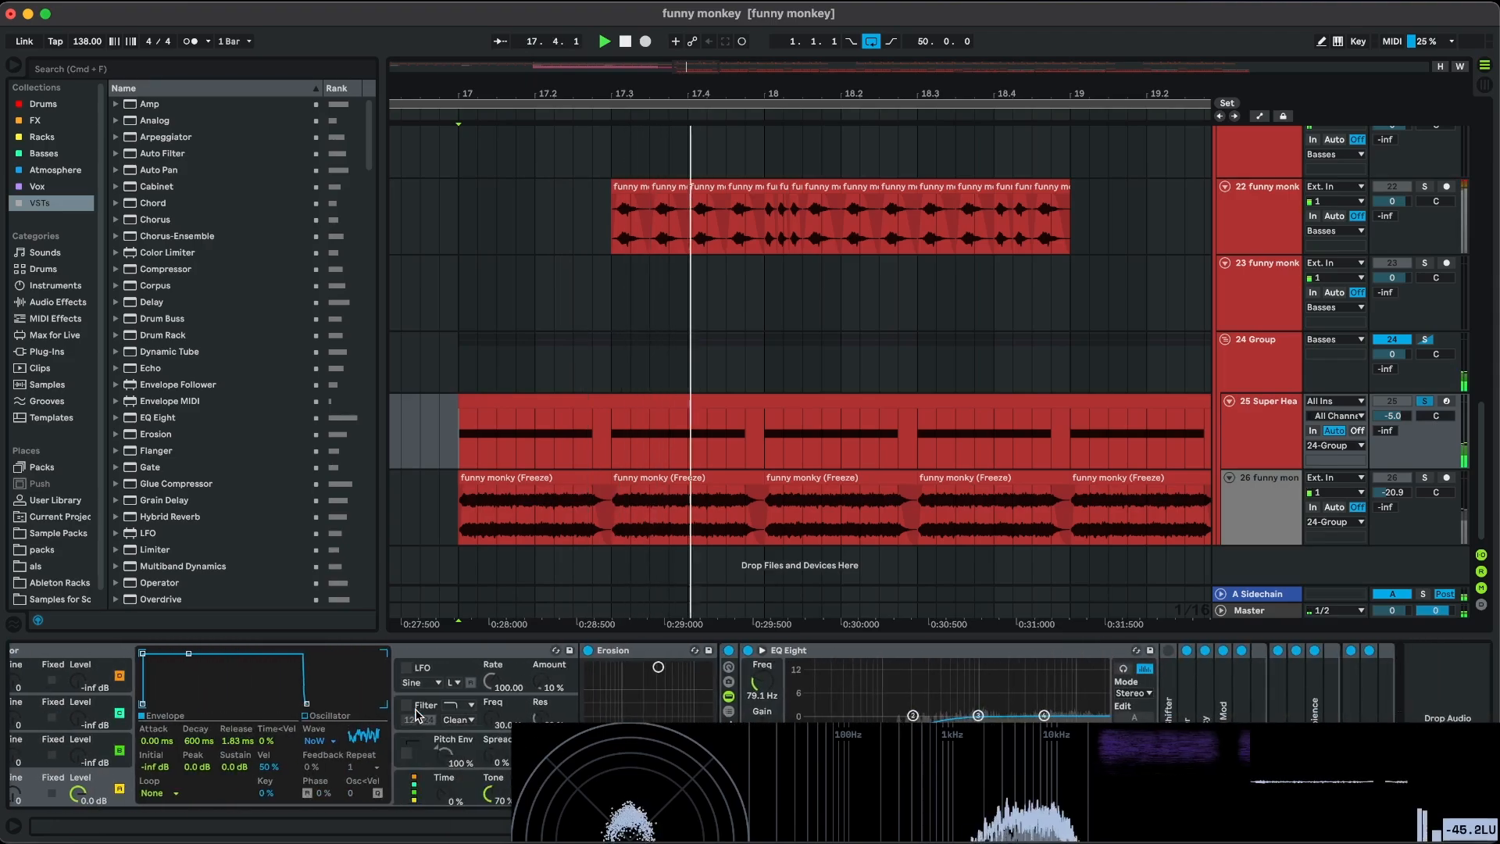
{"action": "scroll", "coordinate": [420, 716], "scroll_direction": "left", "scroll_amount": 6}
{"action": "left_click", "coordinate": [419, 709]}
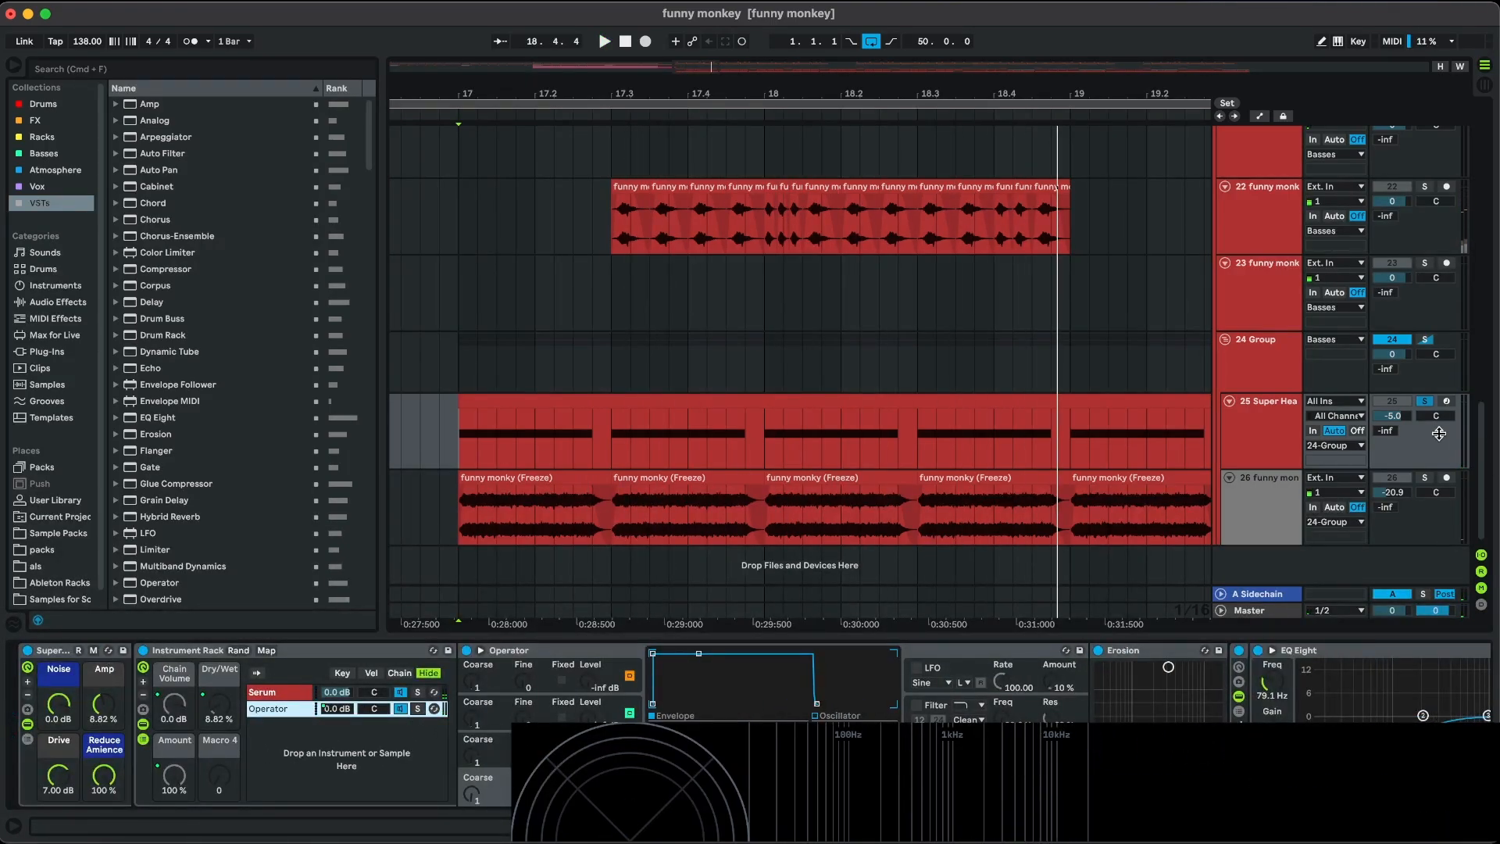
Solo the frozen track 26 and play it from 17.1.1.
{"action": "left_click", "coordinate": [462, 500]}
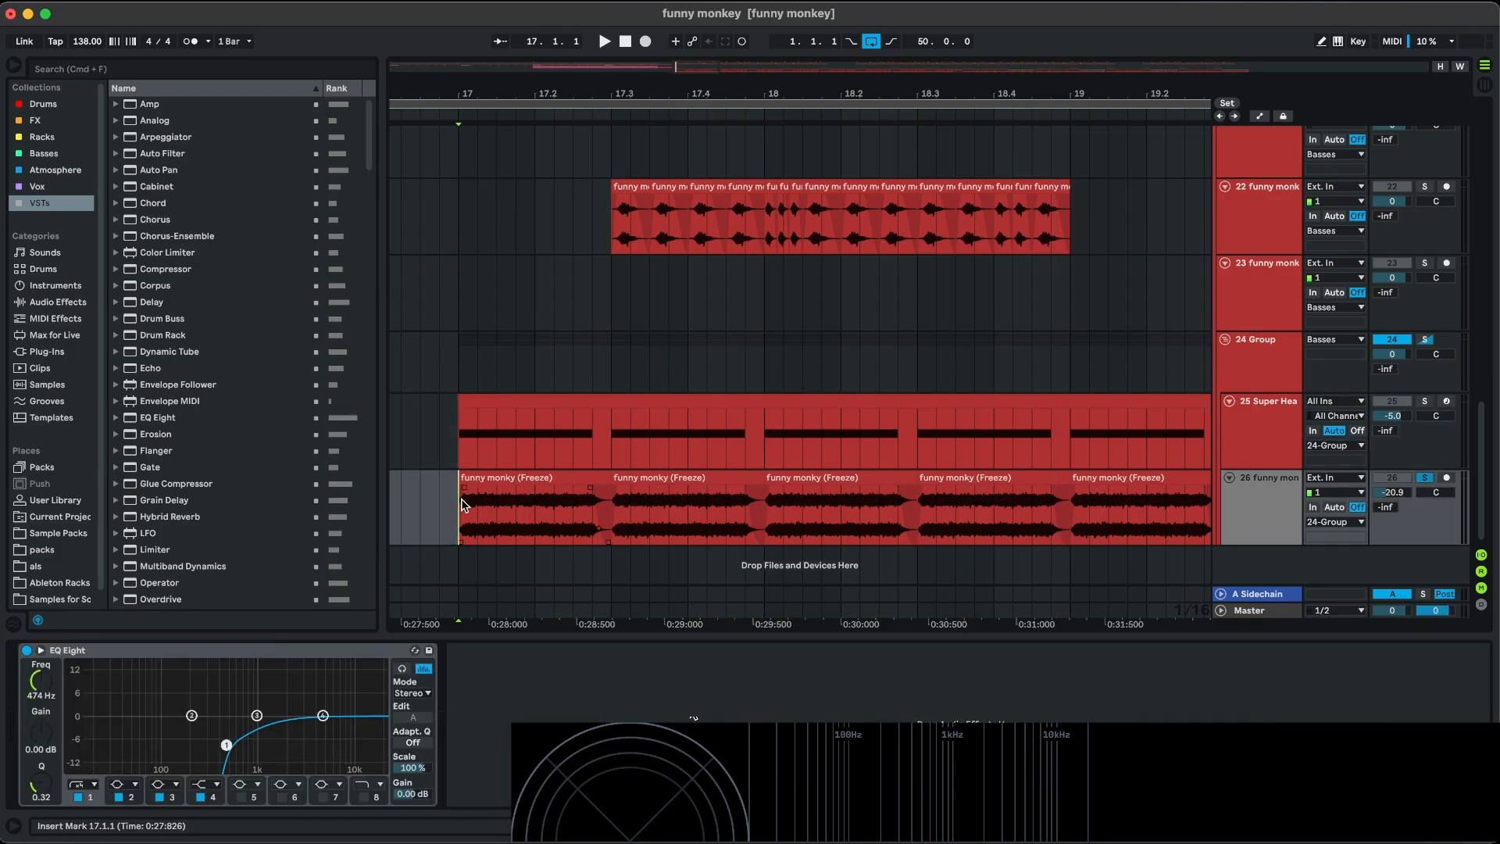
{"action": "scroll", "coordinate": [463, 501], "scroll_direction": "up", "scroll_amount": 3}
{"action": "key", "text": "space"}
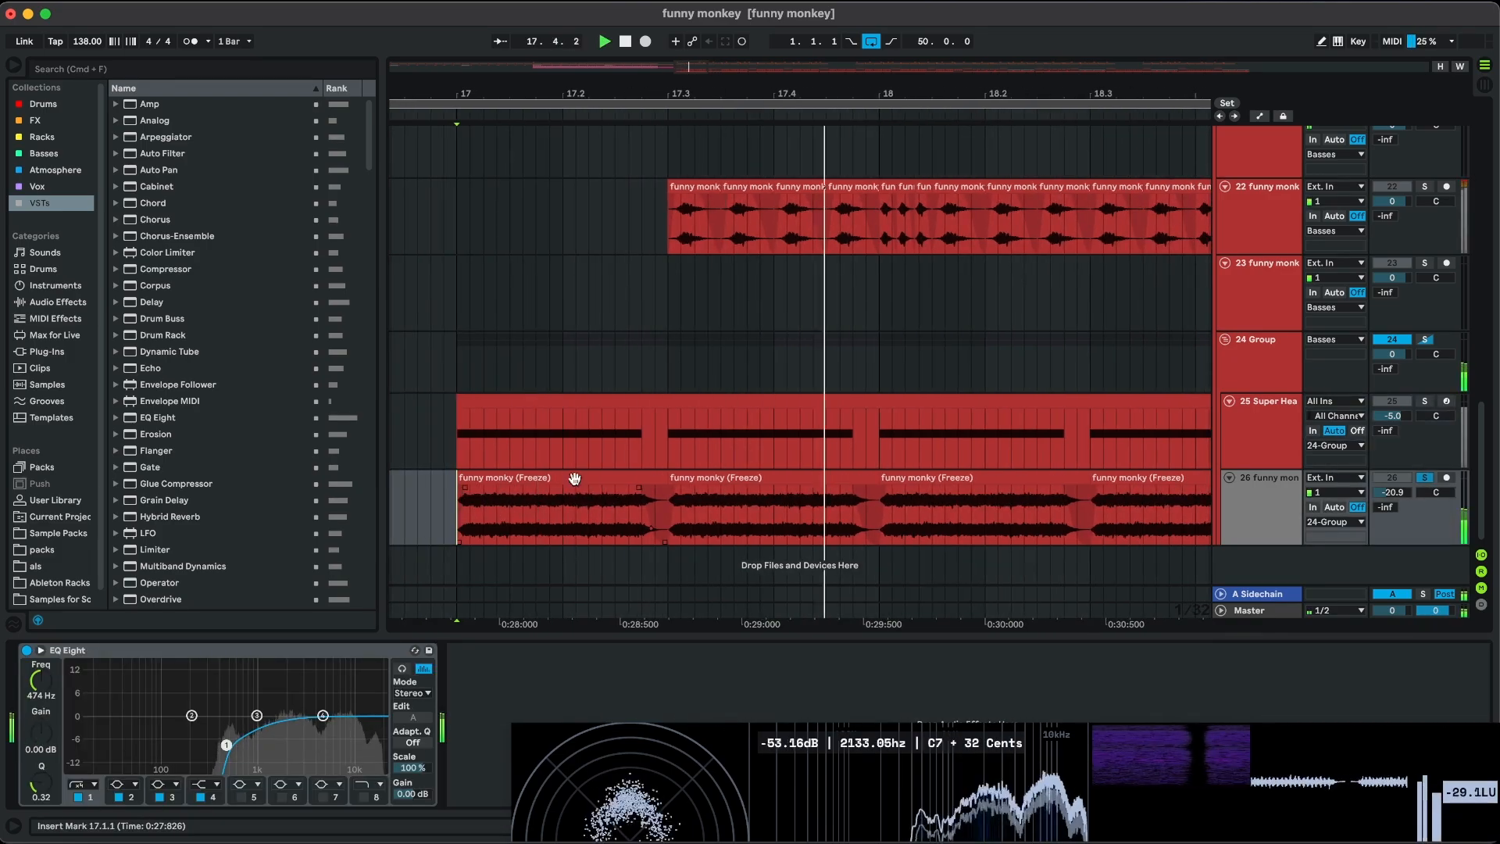
{"action": "scroll", "coordinate": [714, 487], "scroll_direction": "down", "scroll_amount": 3}
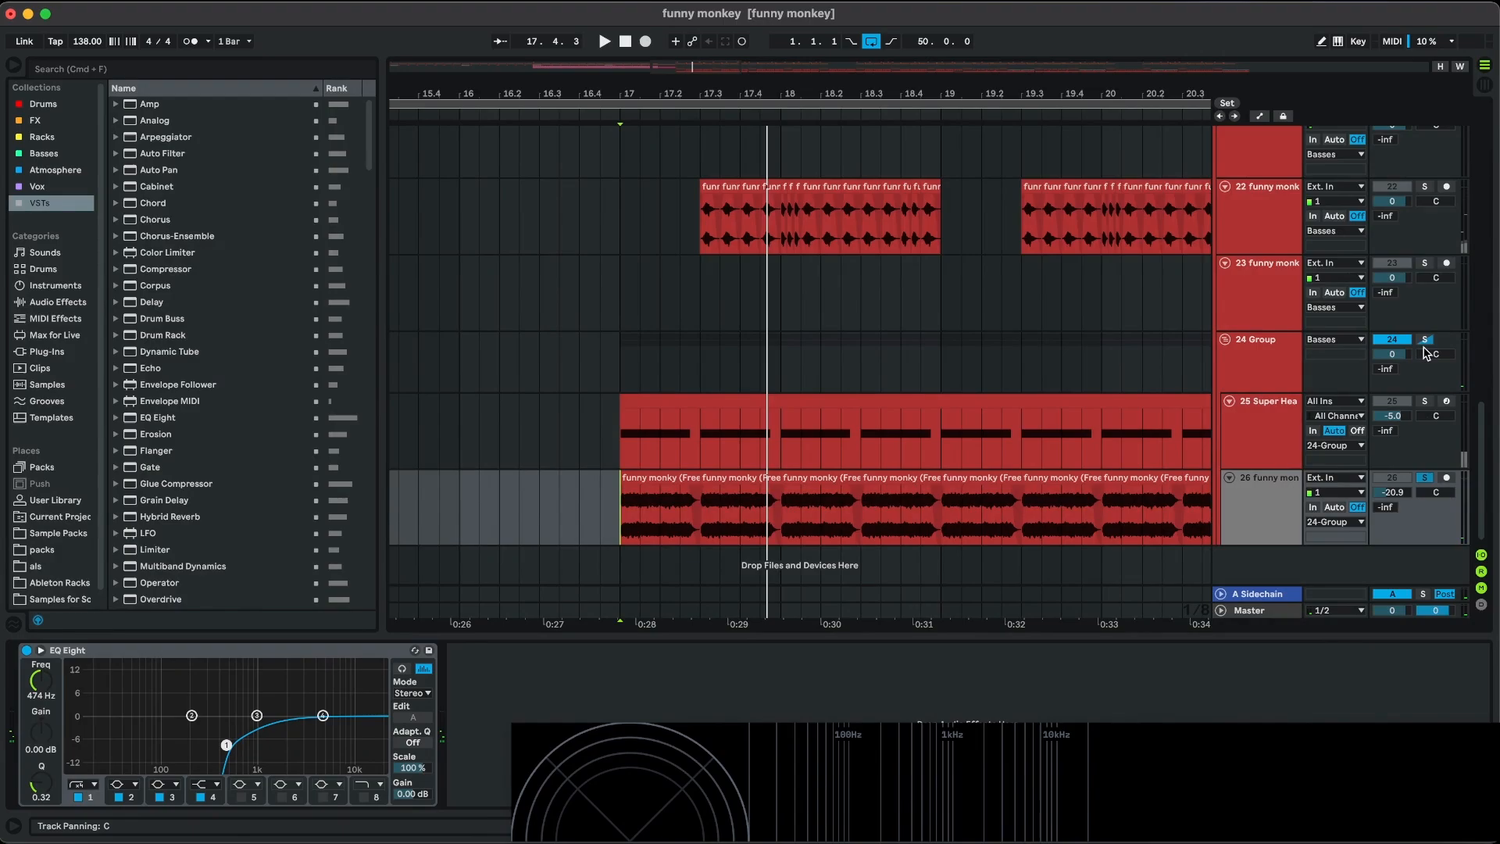
Solo group 24 and play the sub and the frozen layer together from 17.1.1.
{"action": "scroll", "coordinate": [715, 442], "scroll_direction": "down", "scroll_amount": 3}
{"action": "left_click", "coordinate": [655, 430]}
{"action": "key", "text": "space"}
{"action": "left_click", "coordinate": [664, 374]}
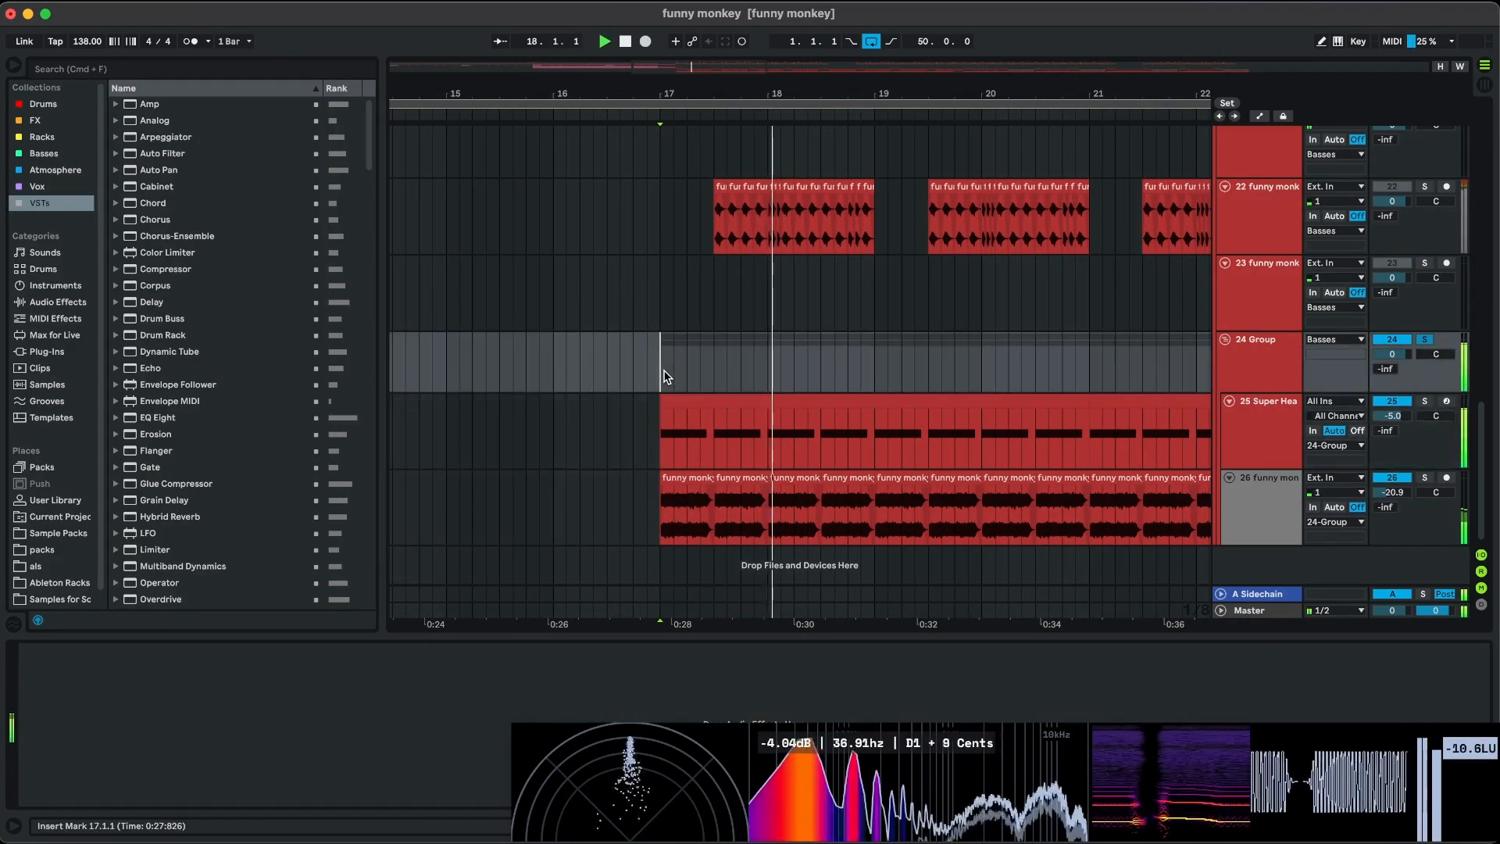
{"action": "scroll", "coordinate": [1055, 439], "scroll_direction": "up", "scroll_amount": 3}
Solo the Basses group, show the Ringmod Crunch rack's chains and devices, and open the kHs Ring Mod interface.
{"action": "scroll", "coordinate": [1055, 439], "scroll_direction": "up", "scroll_amount": 5}
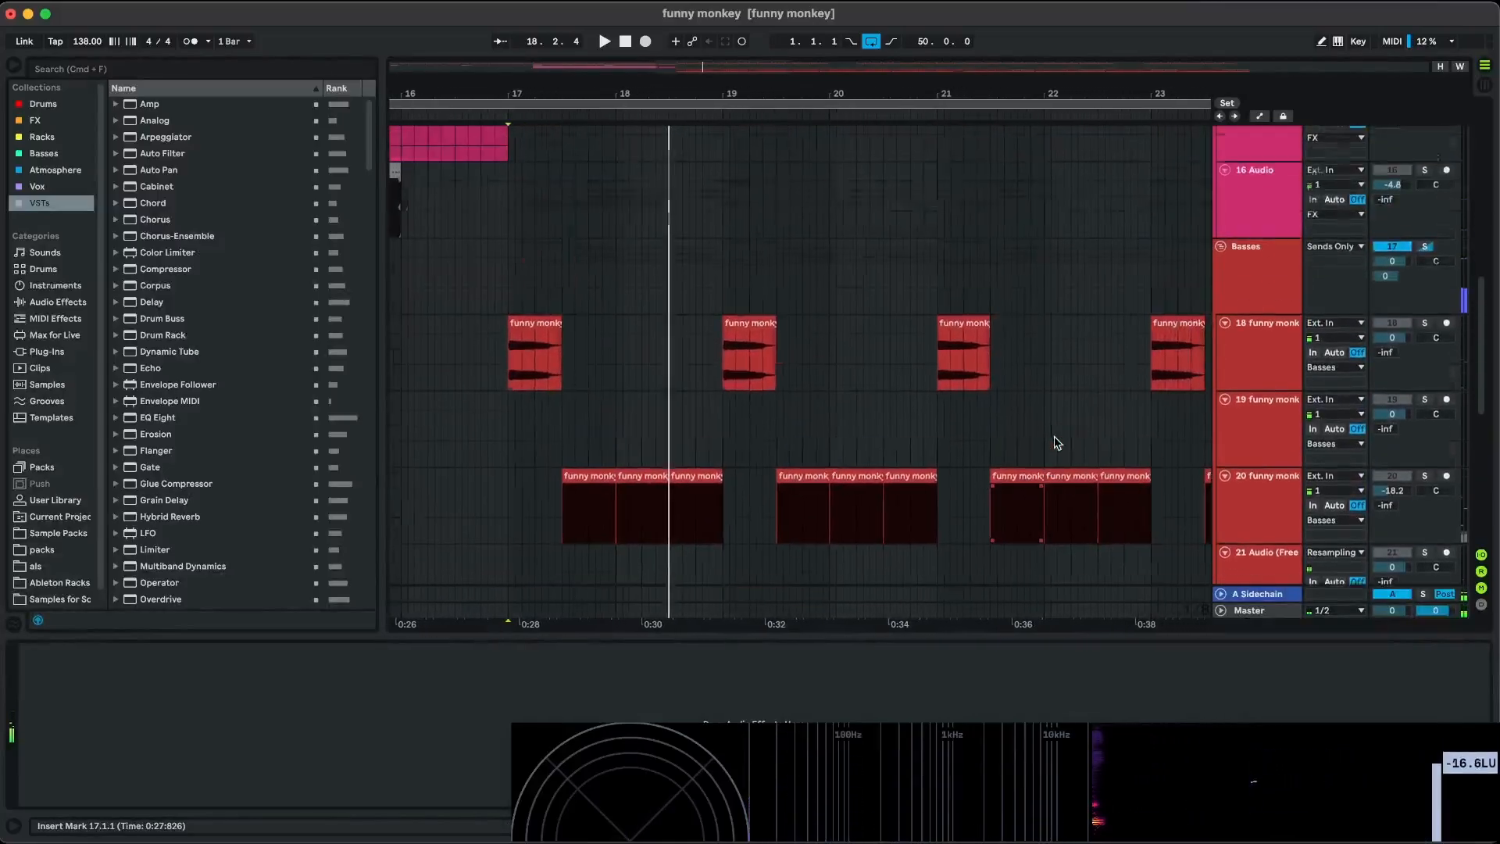
{"action": "left_click", "coordinate": [1428, 295]}
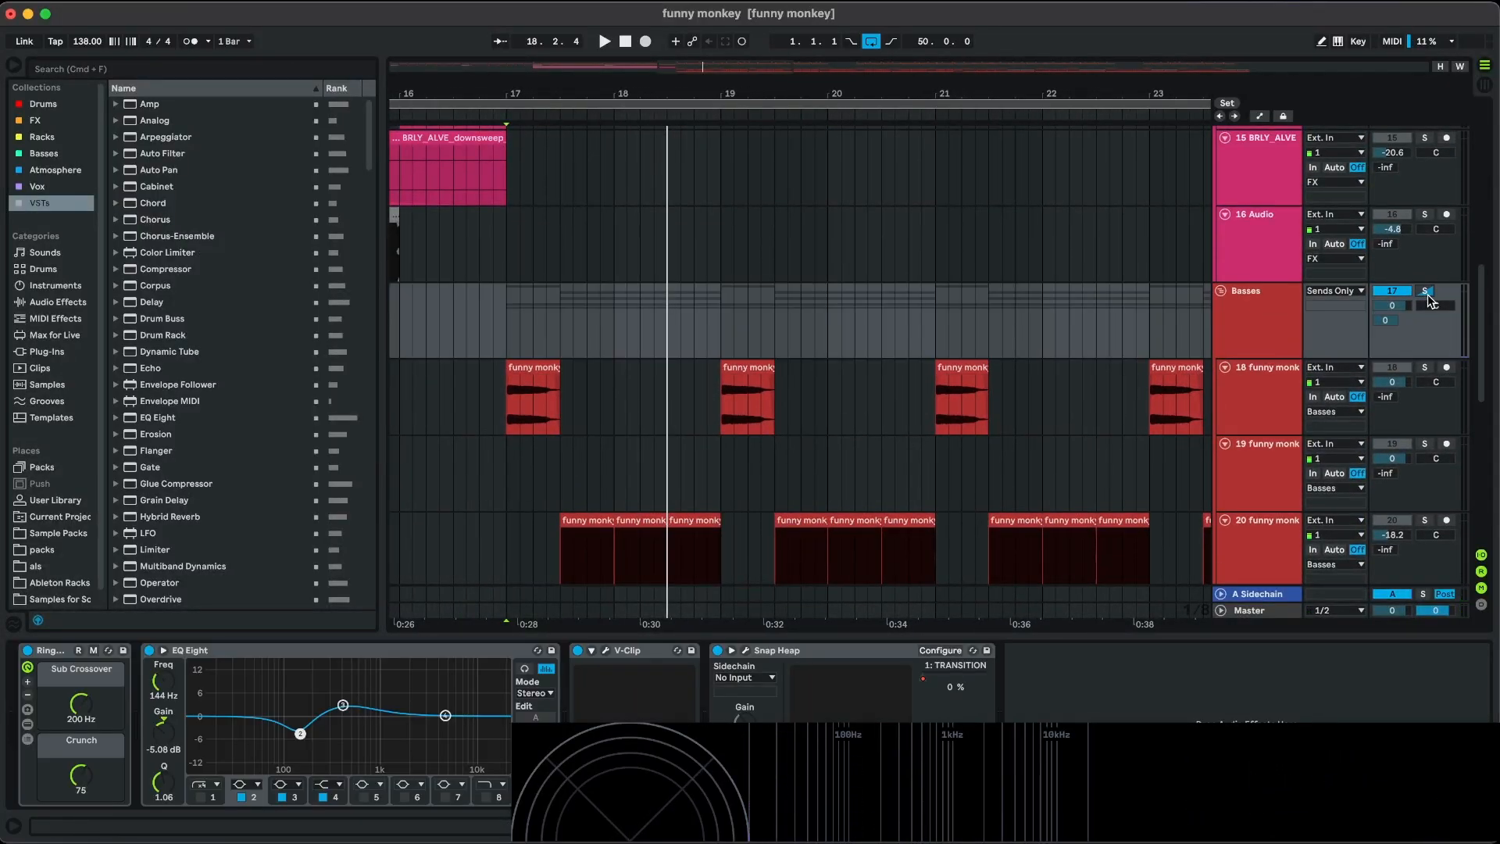
{"action": "scroll", "coordinate": [504, 327], "scroll_direction": "up", "scroll_amount": 2}
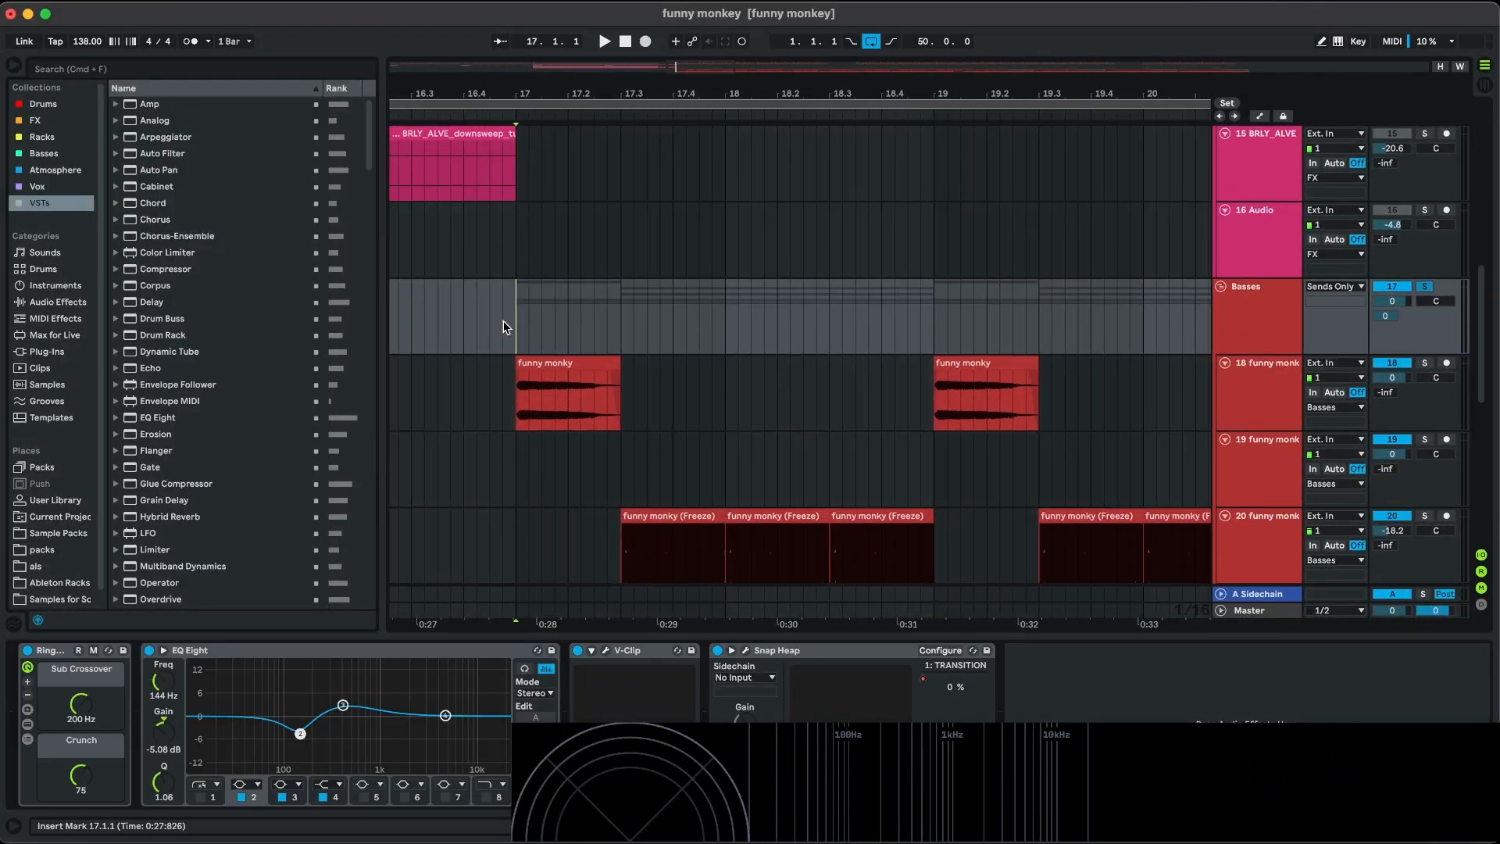
{"action": "left_click", "coordinate": [28, 725]}
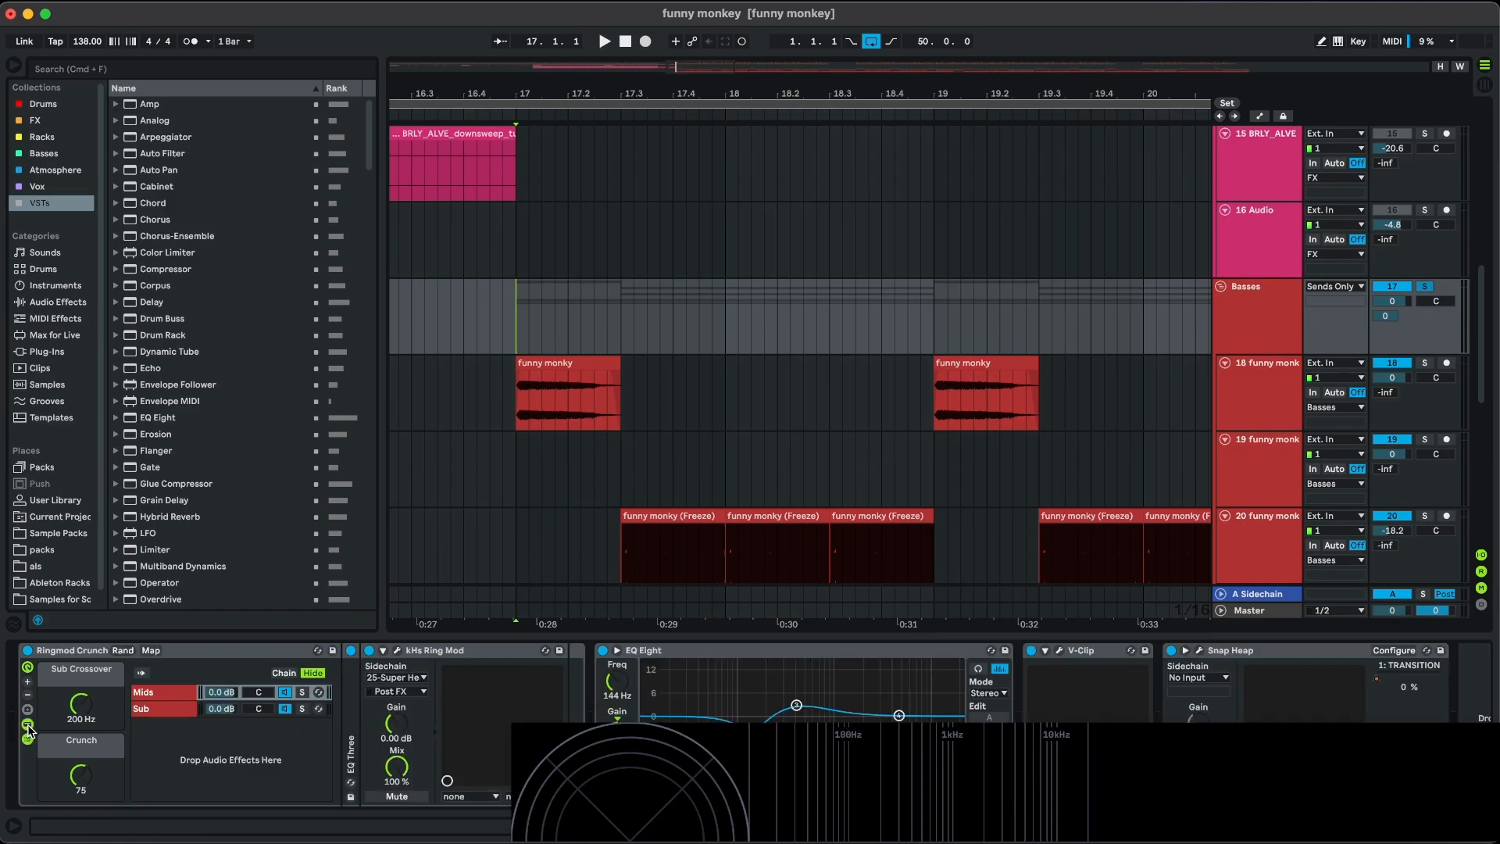
{"action": "left_click", "coordinate": [394, 652]}
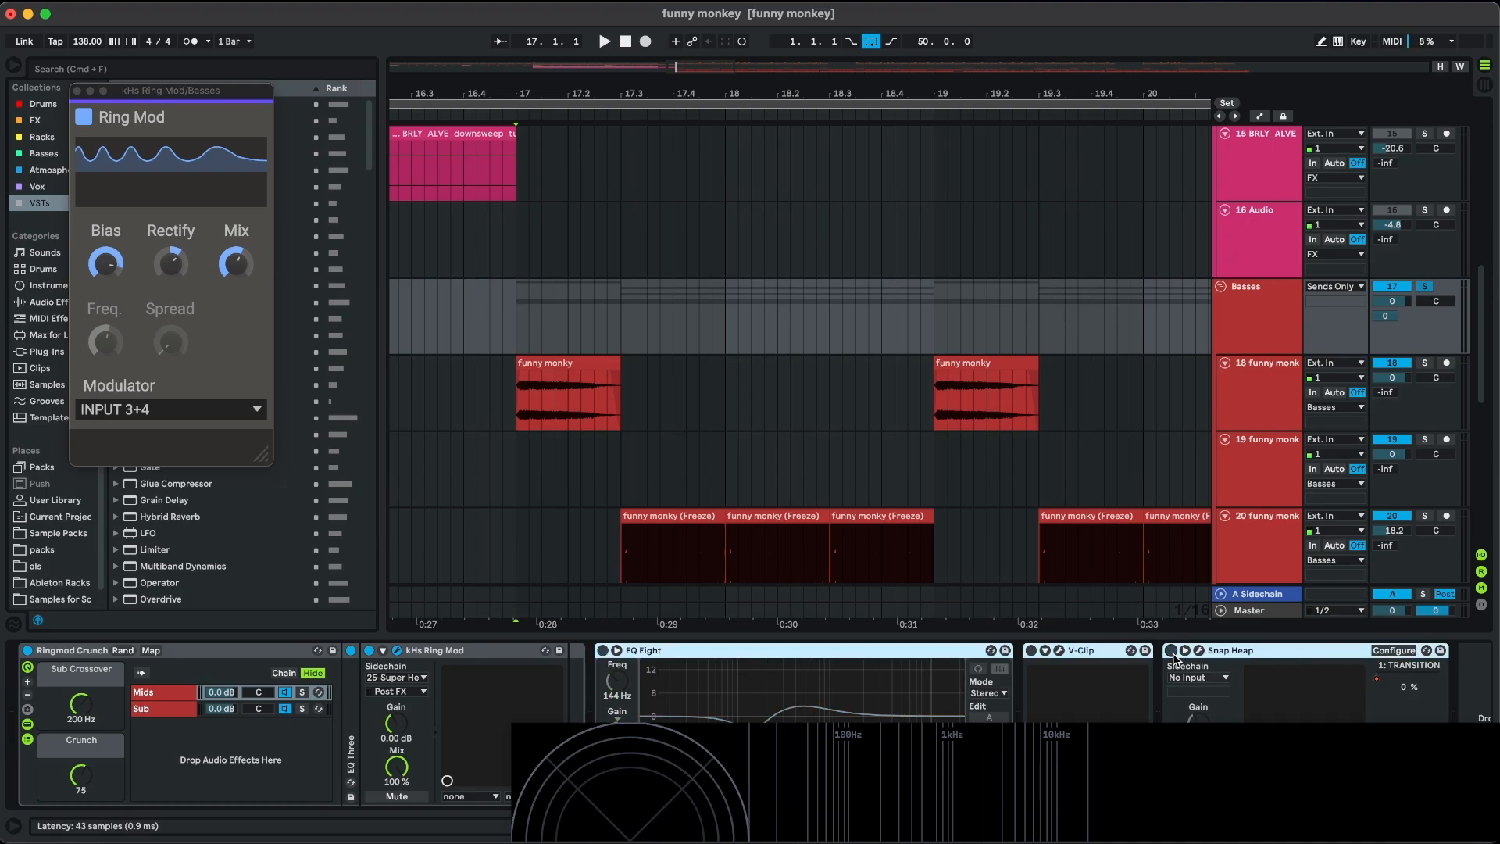
Bypass the Ringmod Crunch rack along with the other Basses effects and play the group dry from 17.1.1.
{"action": "left_click", "coordinate": [65, 652]}
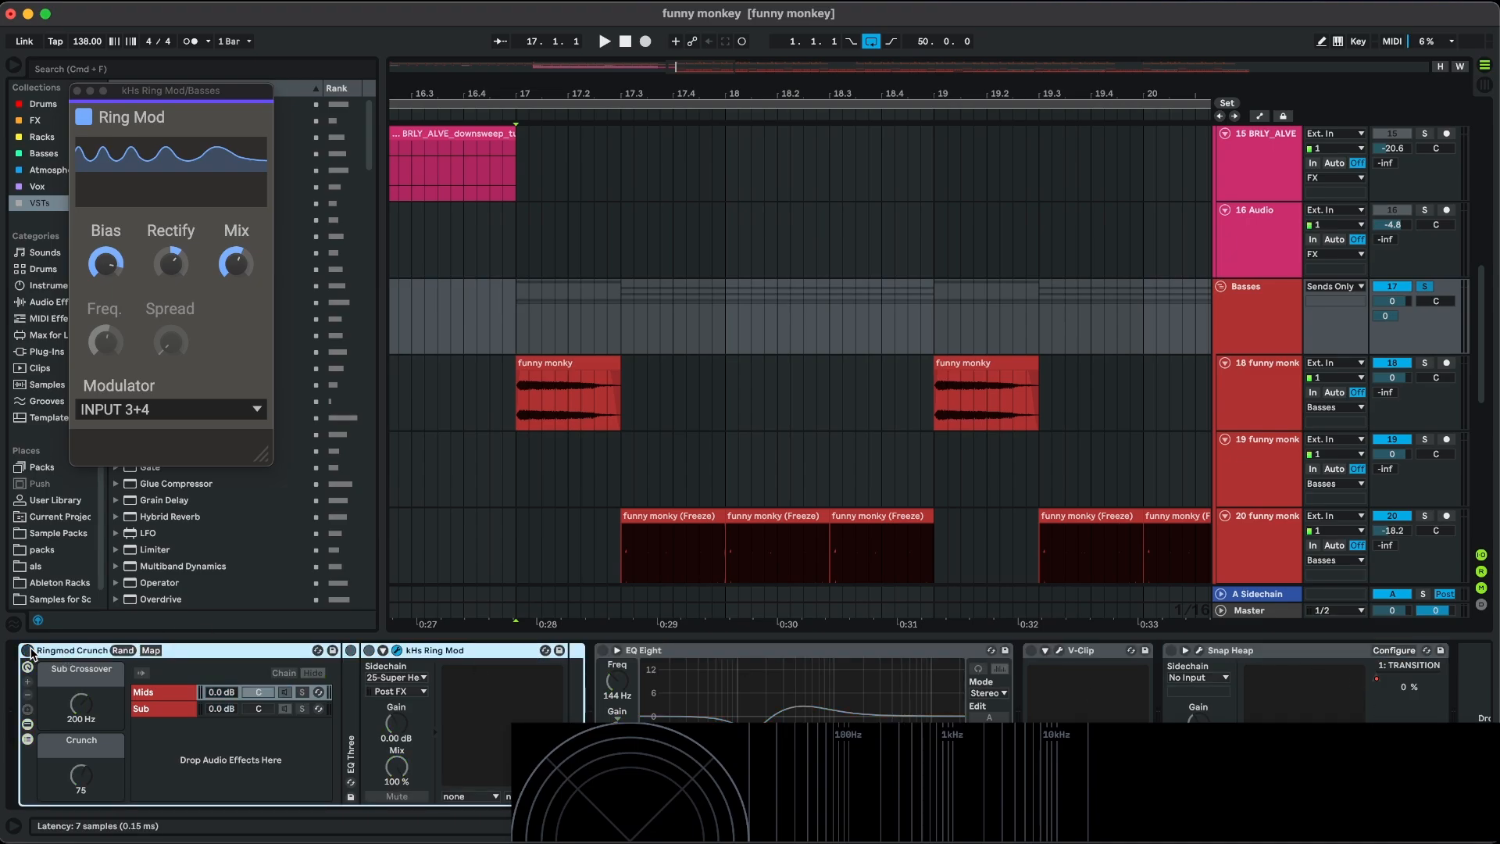
{"action": "key", "text": "space"}
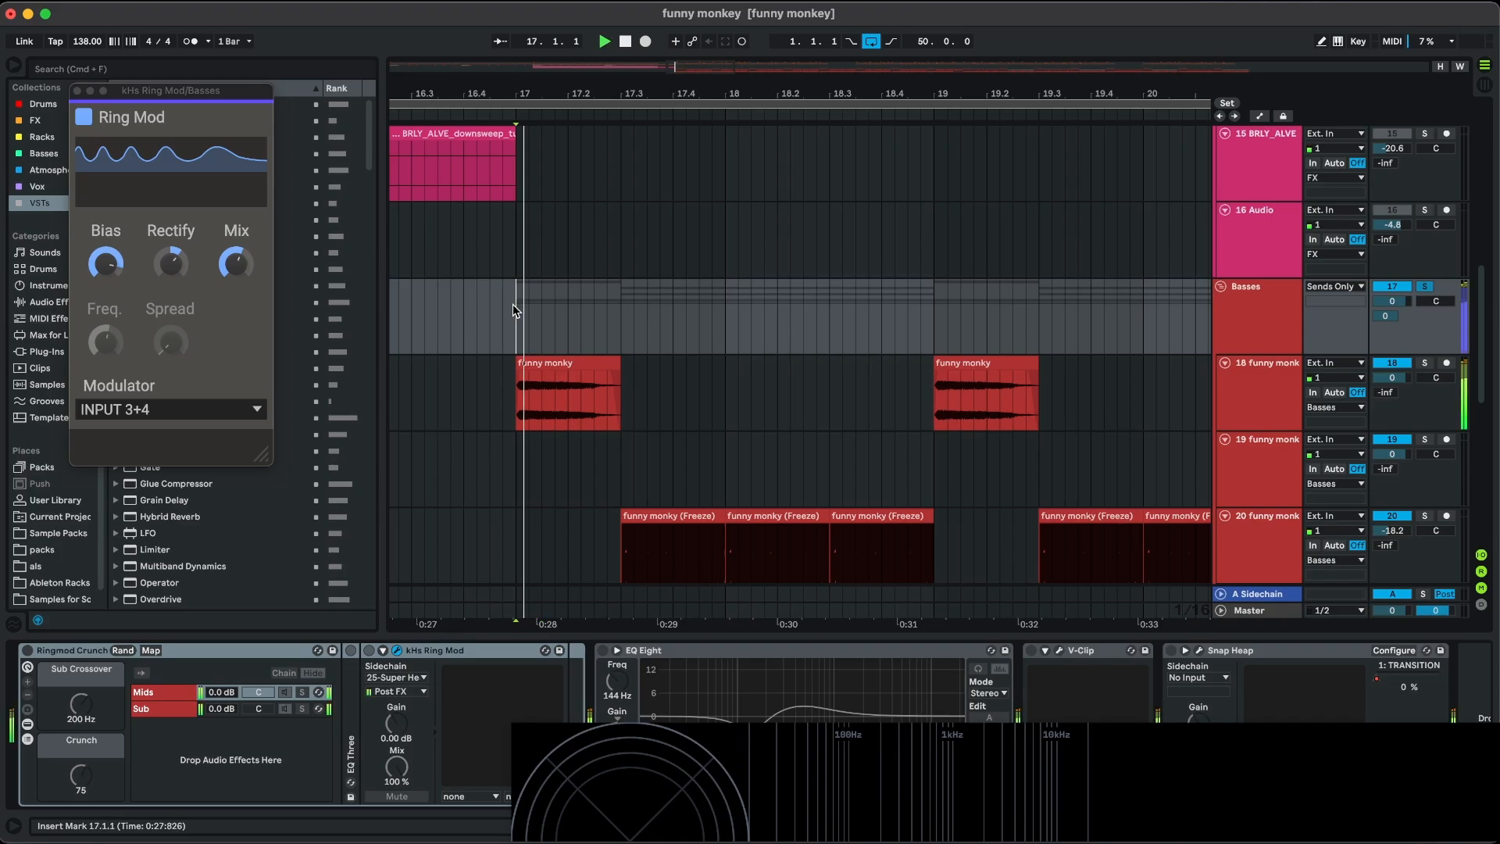
{"action": "key", "text": "minus"}
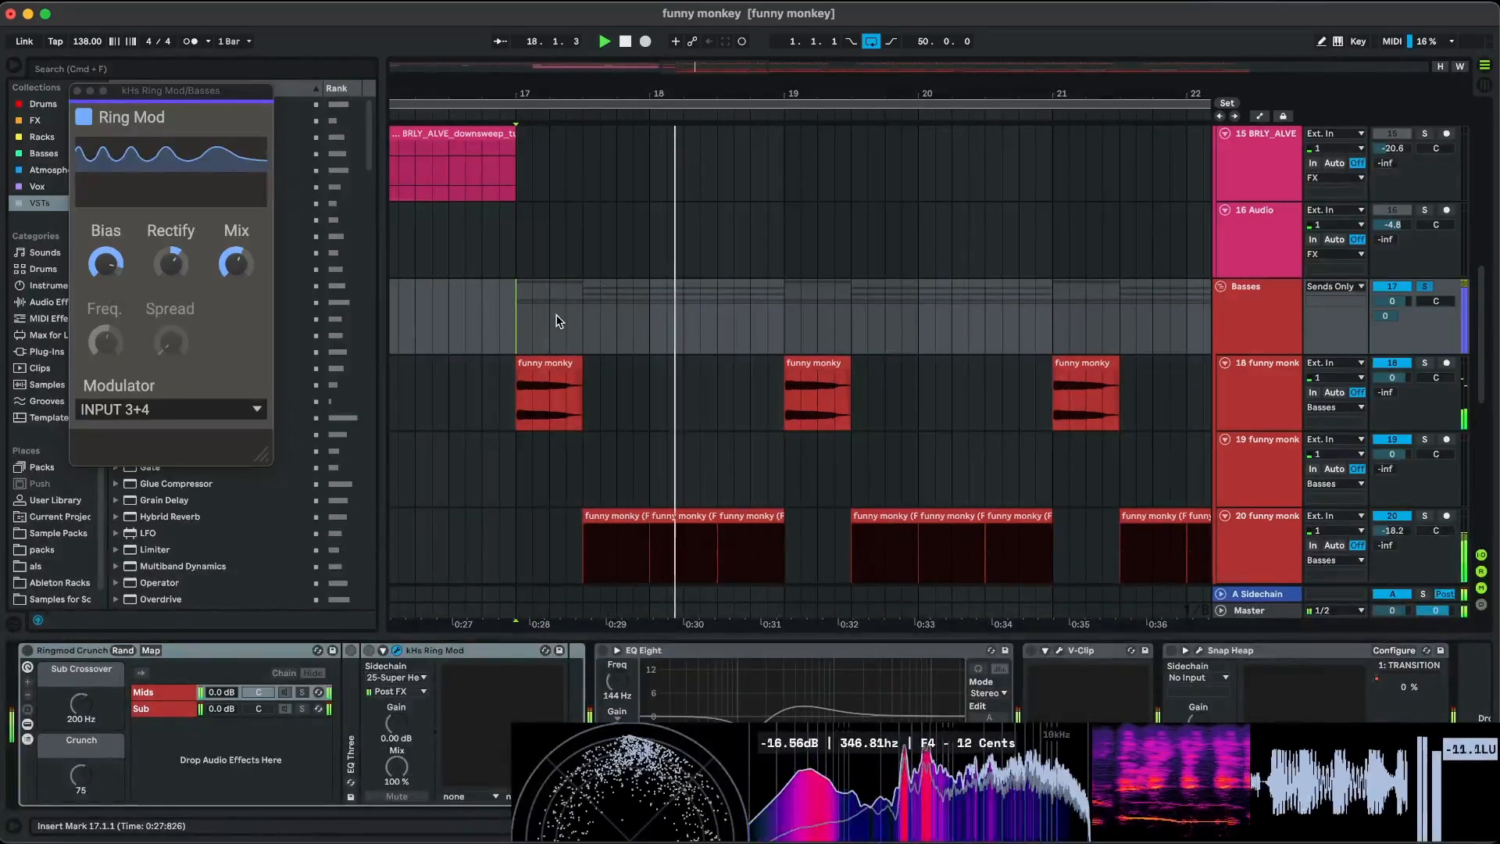
{"action": "scroll", "coordinate": [560, 321], "scroll_direction": "down", "scroll_amount": 1}
{"action": "scroll", "coordinate": [560, 321], "scroll_direction": "right", "scroll_amount": 1}
{"action": "scroll", "coordinate": [560, 322], "scroll_direction": "up", "scroll_amount": 1}
{"action": "key", "text": "space"}
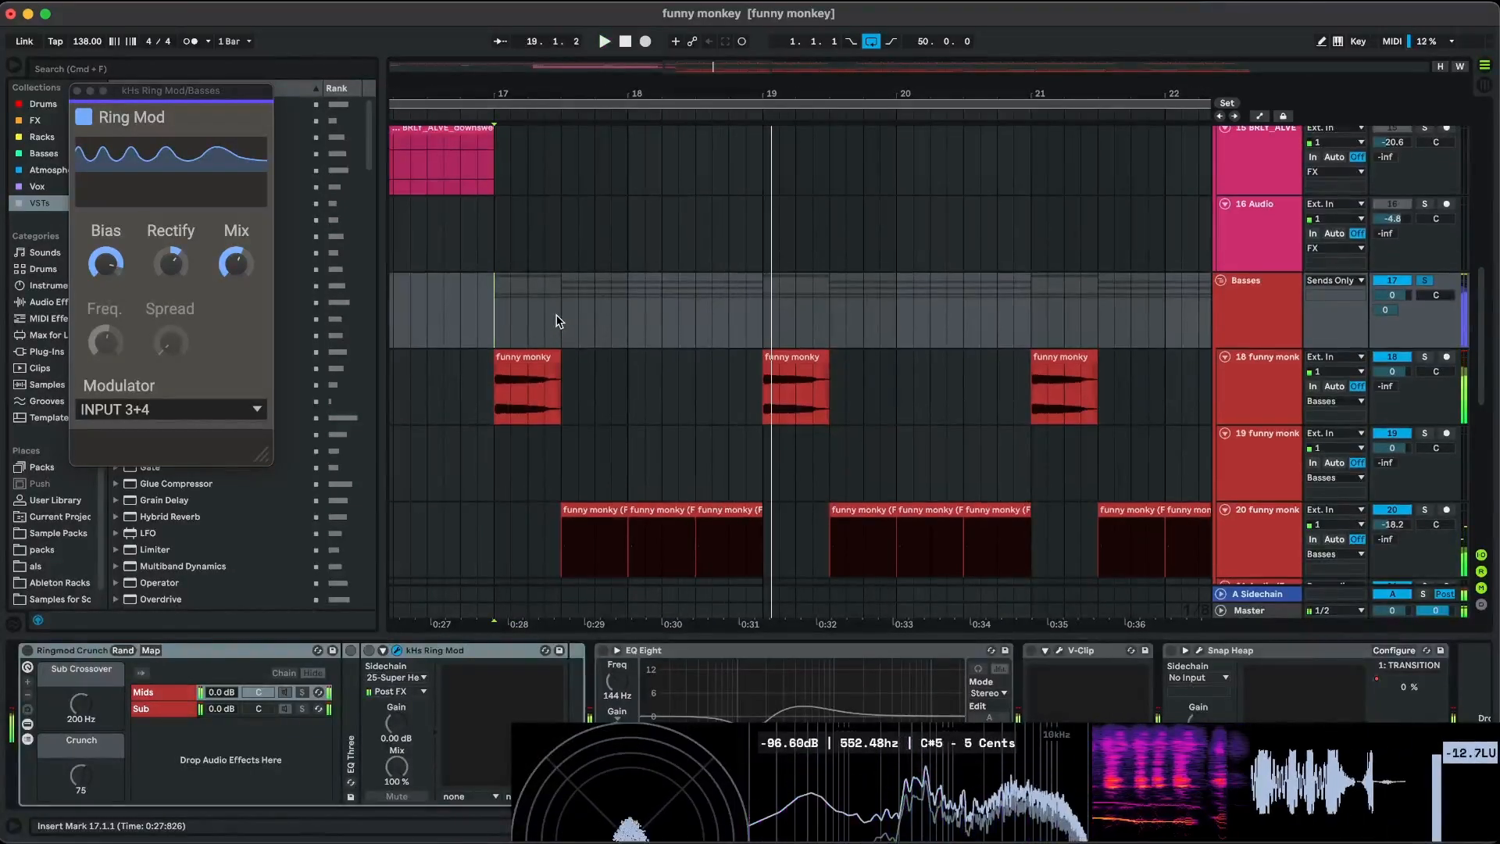
Re-enable the Ringmod Crunch rack, audition its Crunch macro at a higher amount during playback, and undo that Crunch change.
{"action": "left_click", "coordinate": [28, 651]}
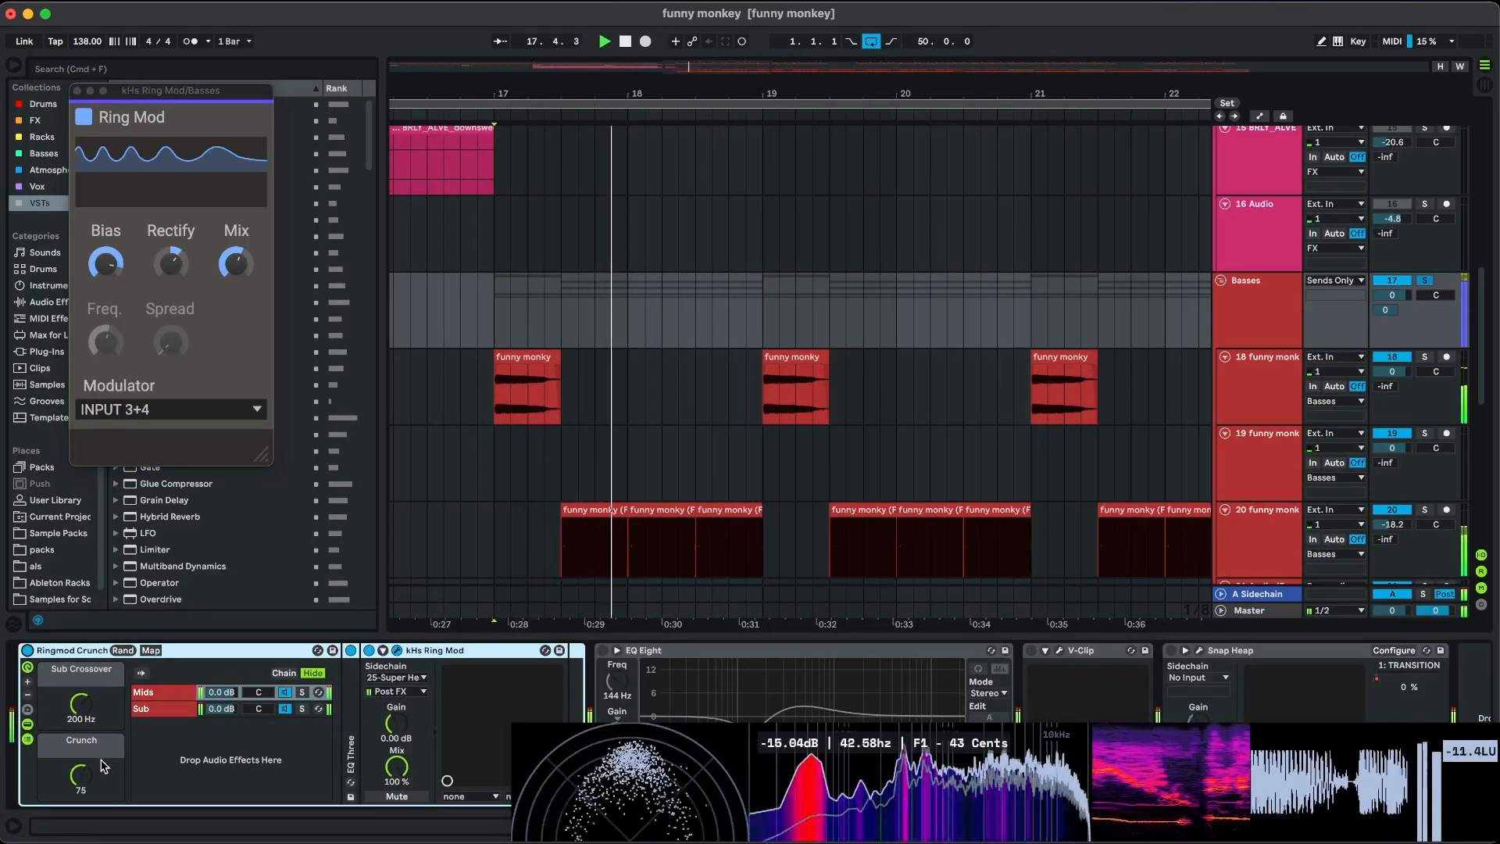
{"action": "left_click_drag", "start_coordinate": [86, 782], "coordinate": [86, 735]}
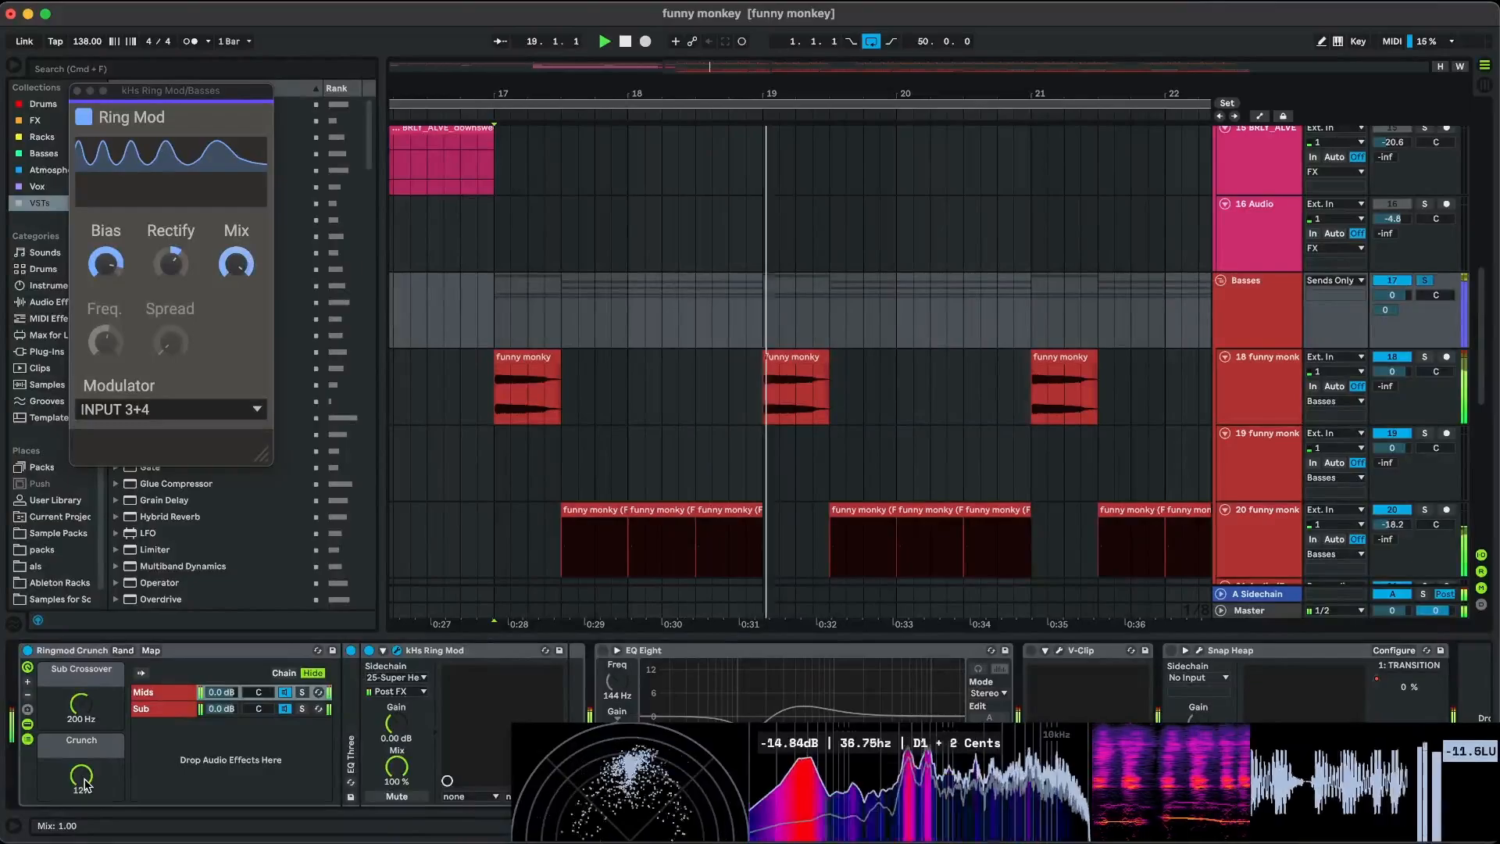
{"action": "key", "text": "space"}
{"action": "key", "text": "super+z"}
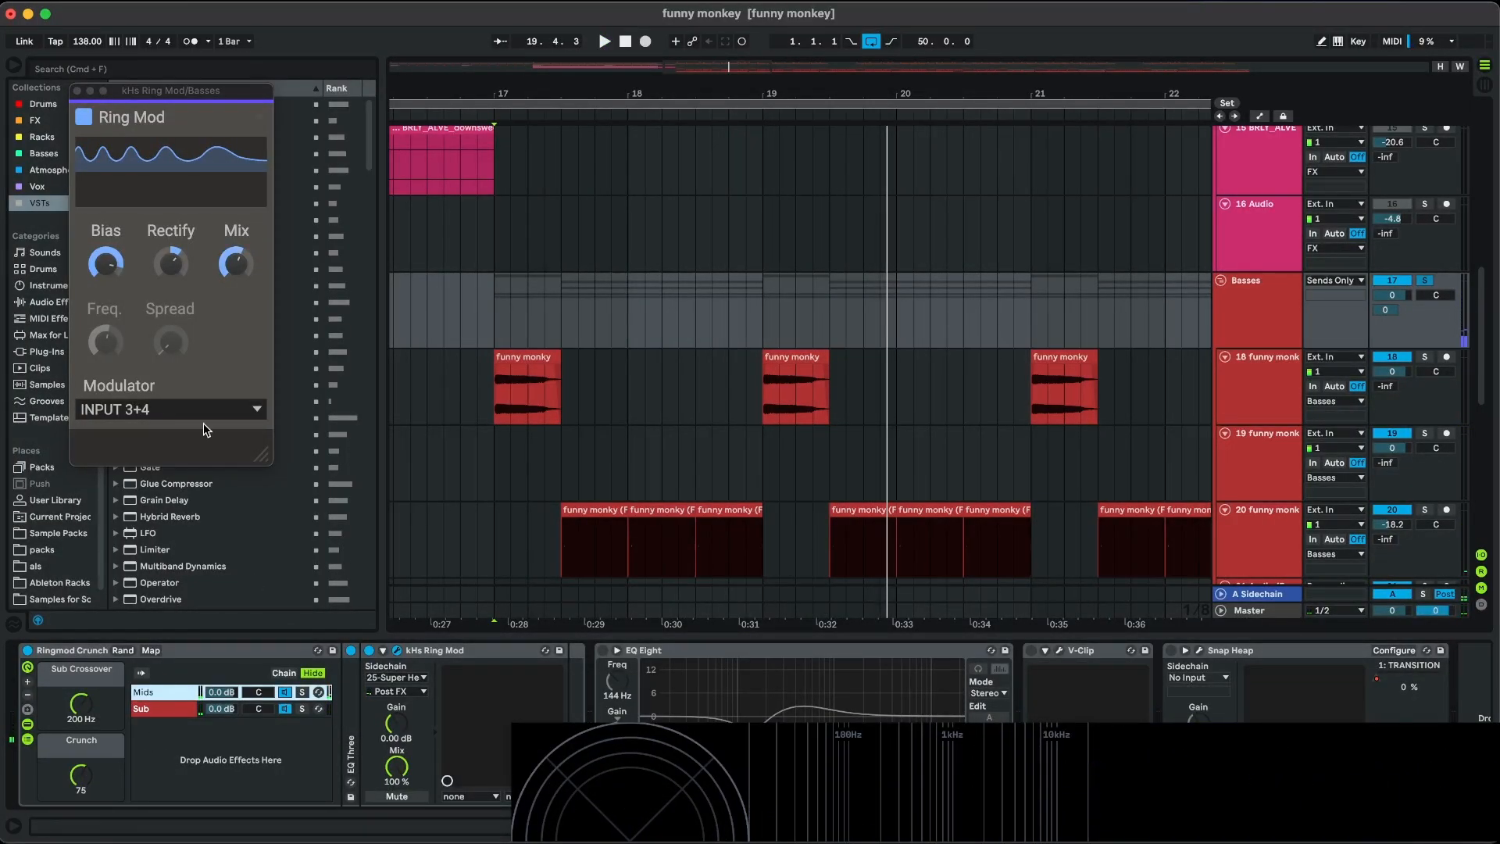
Inspect the Ring Mod's modulator setting, keep it at INPUT 3+4, and close the plugin window.
{"action": "left_click", "coordinate": [162, 408]}
{"action": "left_click", "coordinate": [204, 378]}
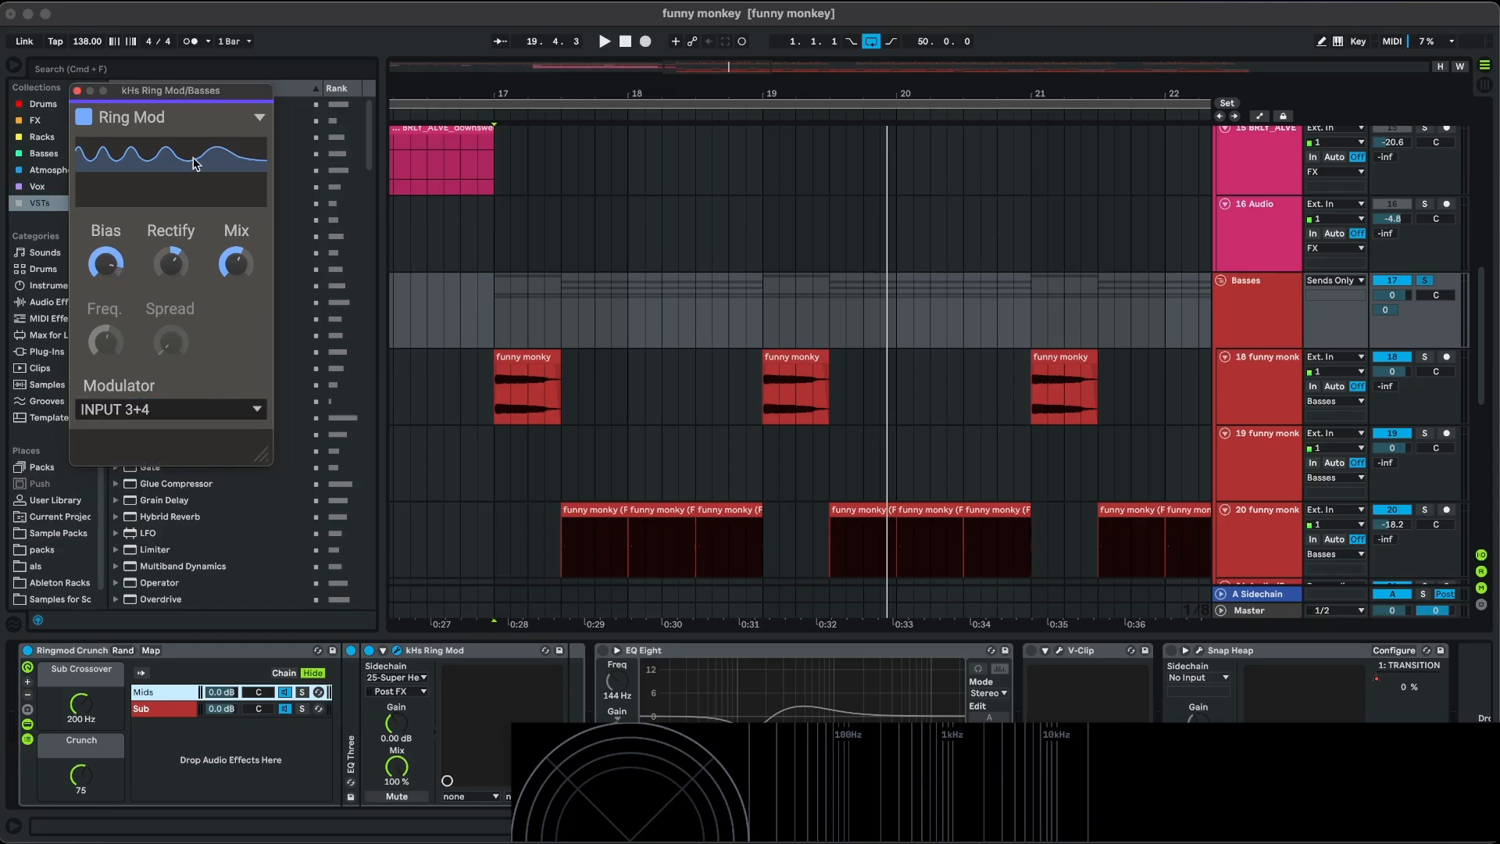
{"action": "left_click", "coordinate": [77, 92]}
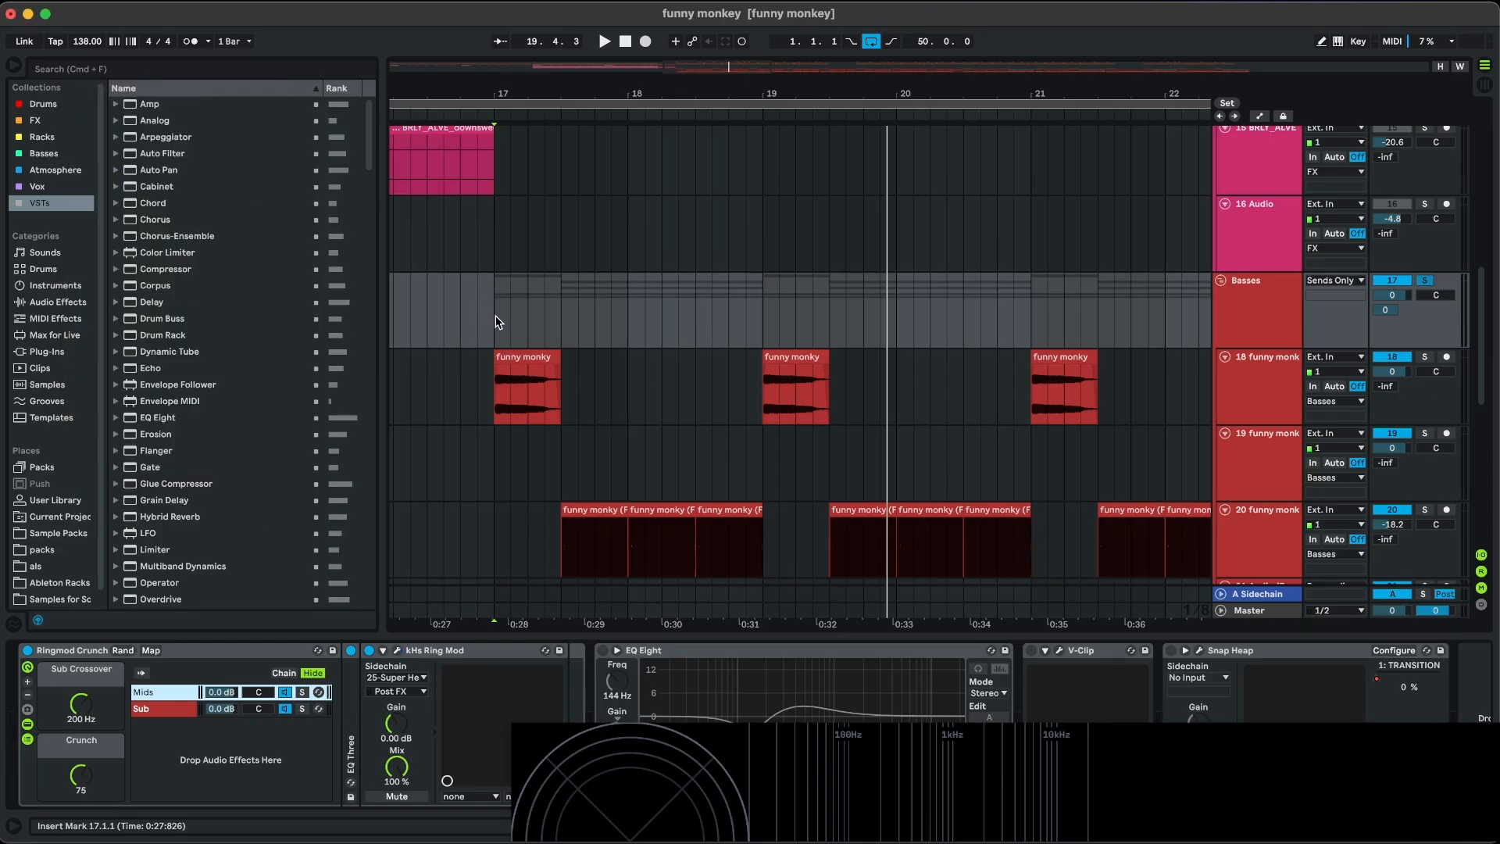
Inspect the Ringmod Crunch rack's Sub chain, then hide the rack's chains and devices.
{"action": "left_click", "coordinate": [496, 321]}
{"action": "scroll", "coordinate": [496, 322], "scroll_direction": "right", "scroll_amount": 1}
{"action": "scroll", "coordinate": [495, 322], "scroll_direction": "up", "scroll_amount": 2}
{"action": "scroll", "coordinate": [559, 308], "scroll_direction": "up", "scroll_amount": 1}
{"action": "left_click", "coordinate": [547, 324]}
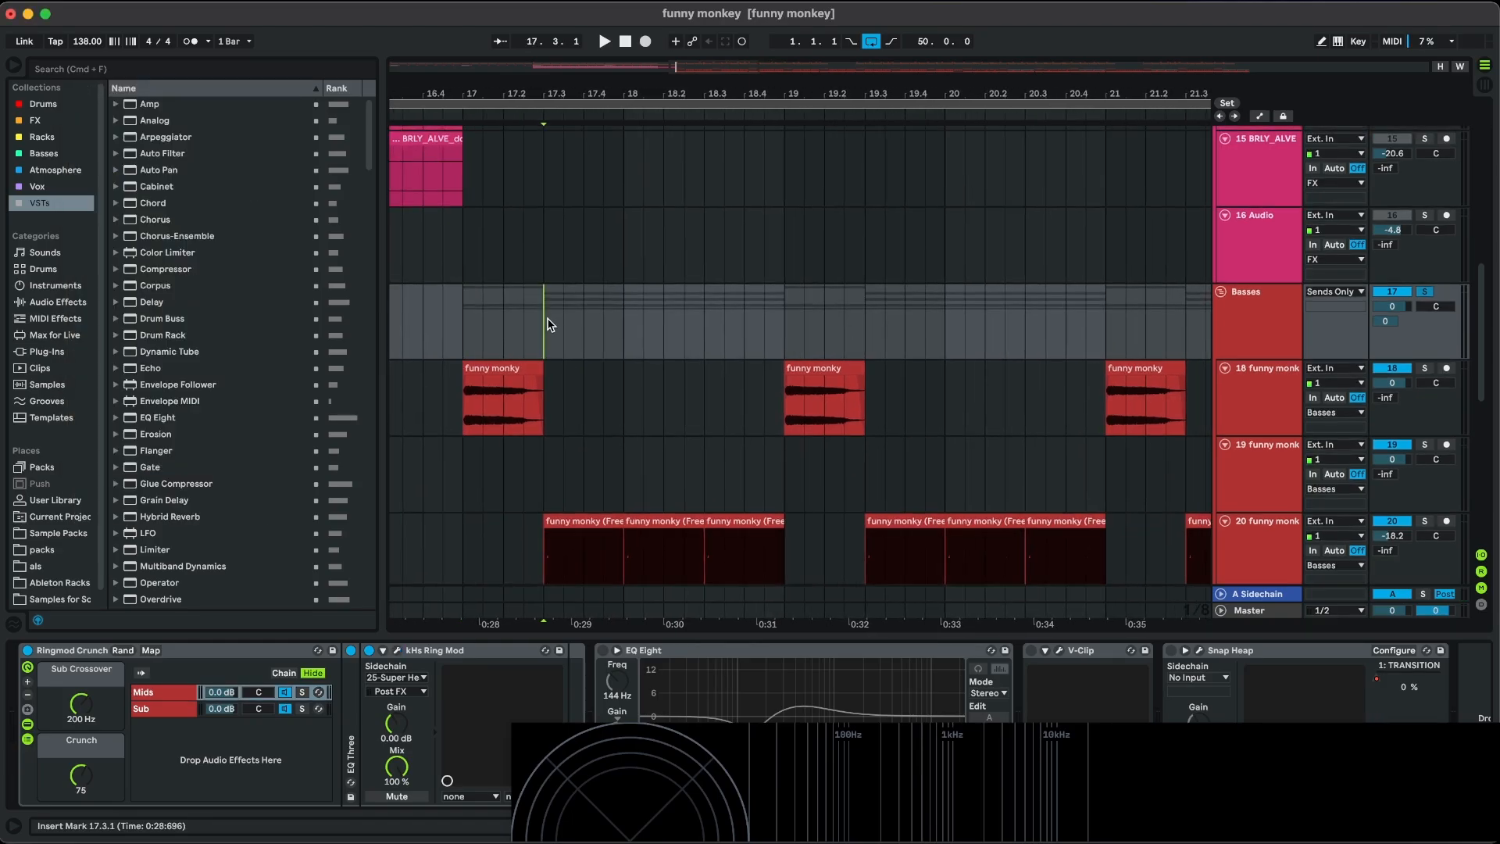
{"action": "right_click", "coordinate": [550, 320]}
{"action": "left_click", "coordinate": [178, 715]}
{"action": "left_click", "coordinate": [28, 739]}
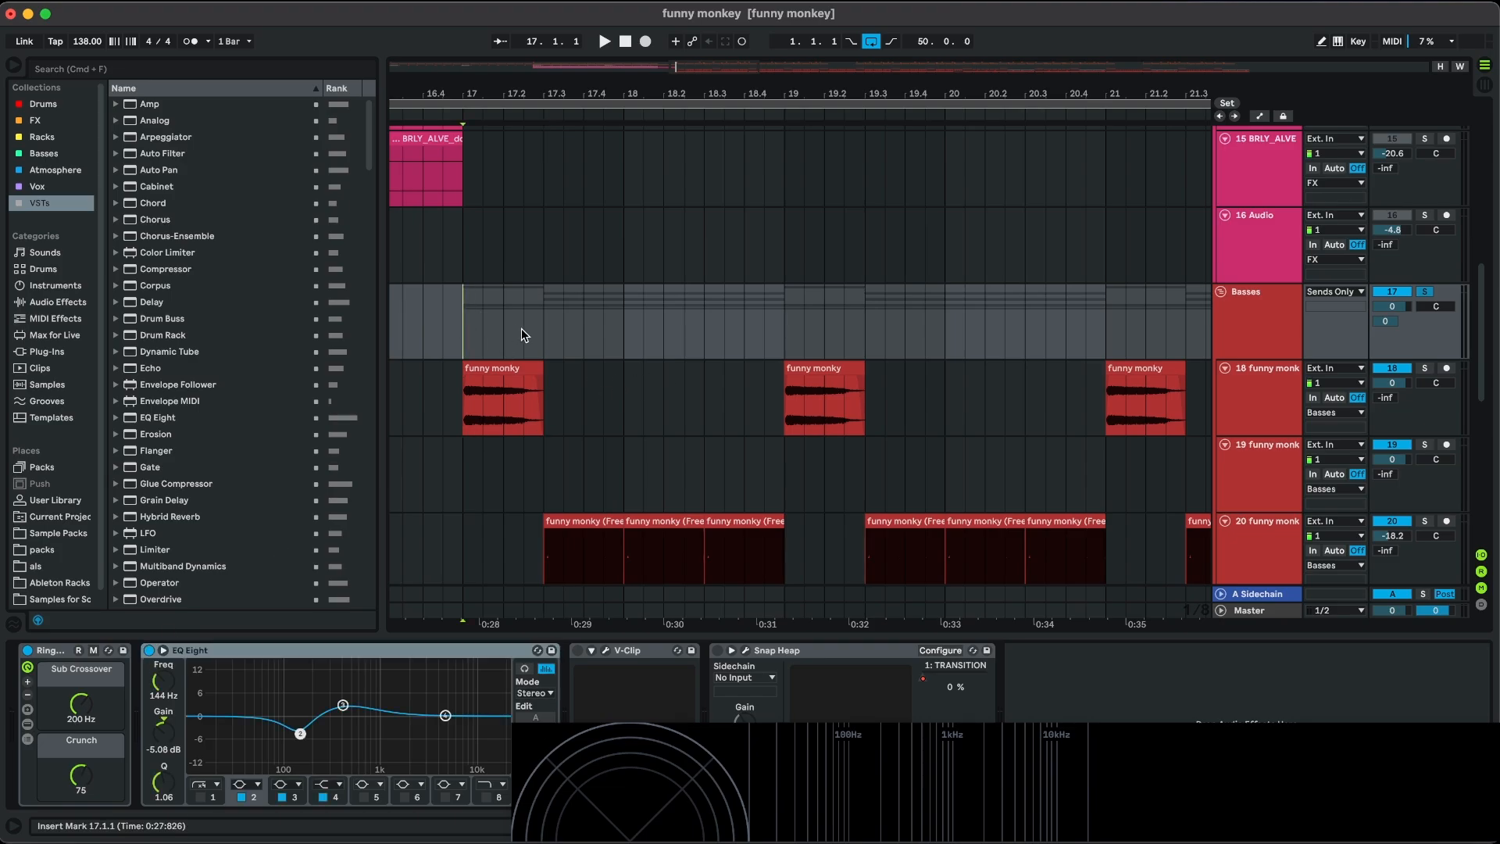
Play the Basses group from 17.1.1 with EQ Eight enabled, then place the insert marker at 17.3.1.
{"action": "scroll", "coordinate": [522, 328], "scroll_direction": "up", "scroll_amount": 1}
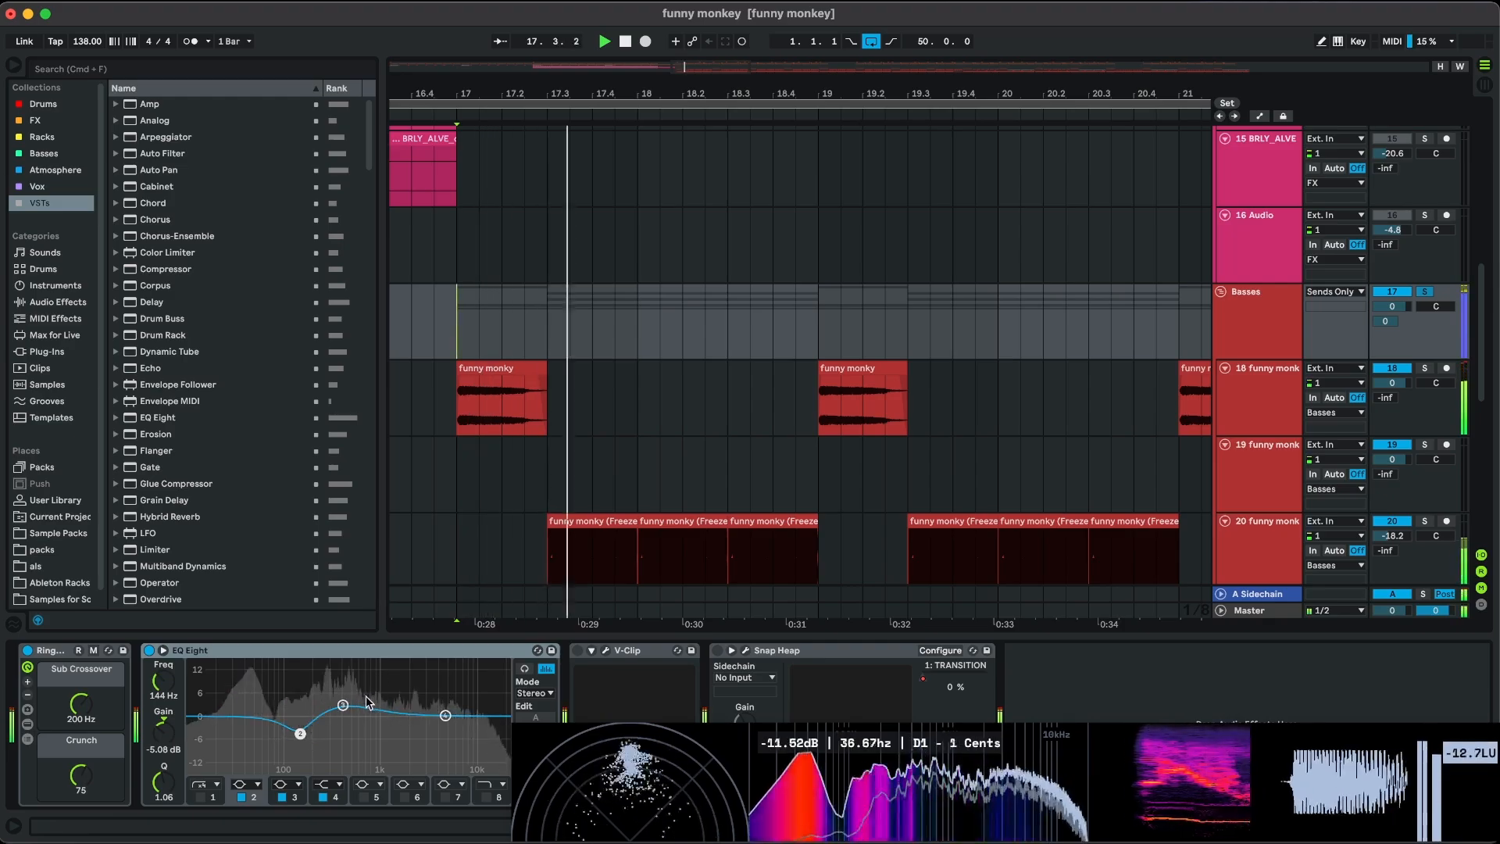
{"action": "key", "text": "space"}
{"action": "left_click", "coordinate": [561, 340]}
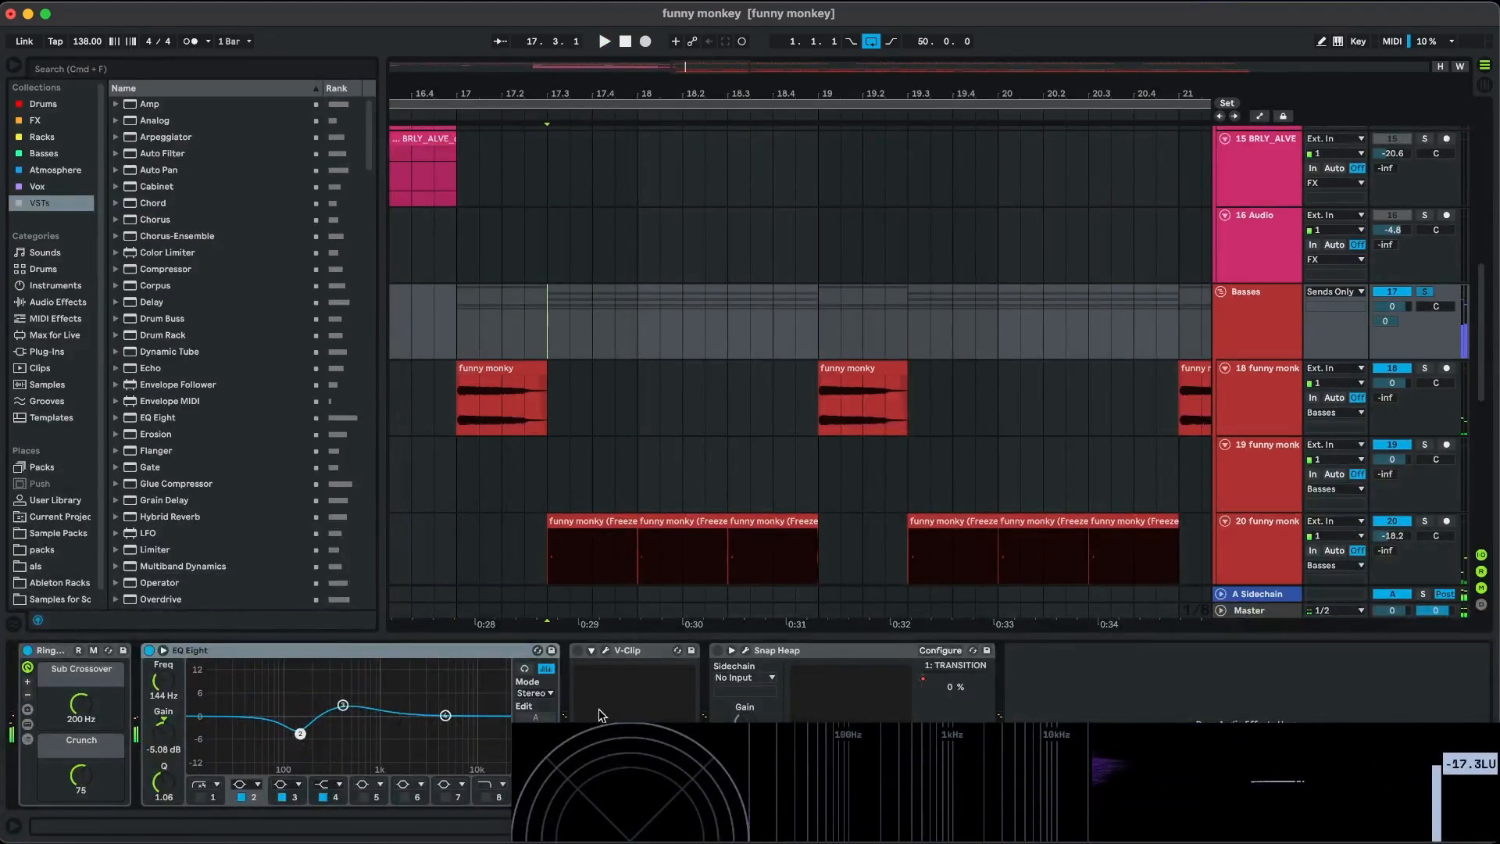
Open the V-Clip interface on the Basses group, inspect its clipping settings, and close it.
{"action": "left_click", "coordinate": [606, 653]}
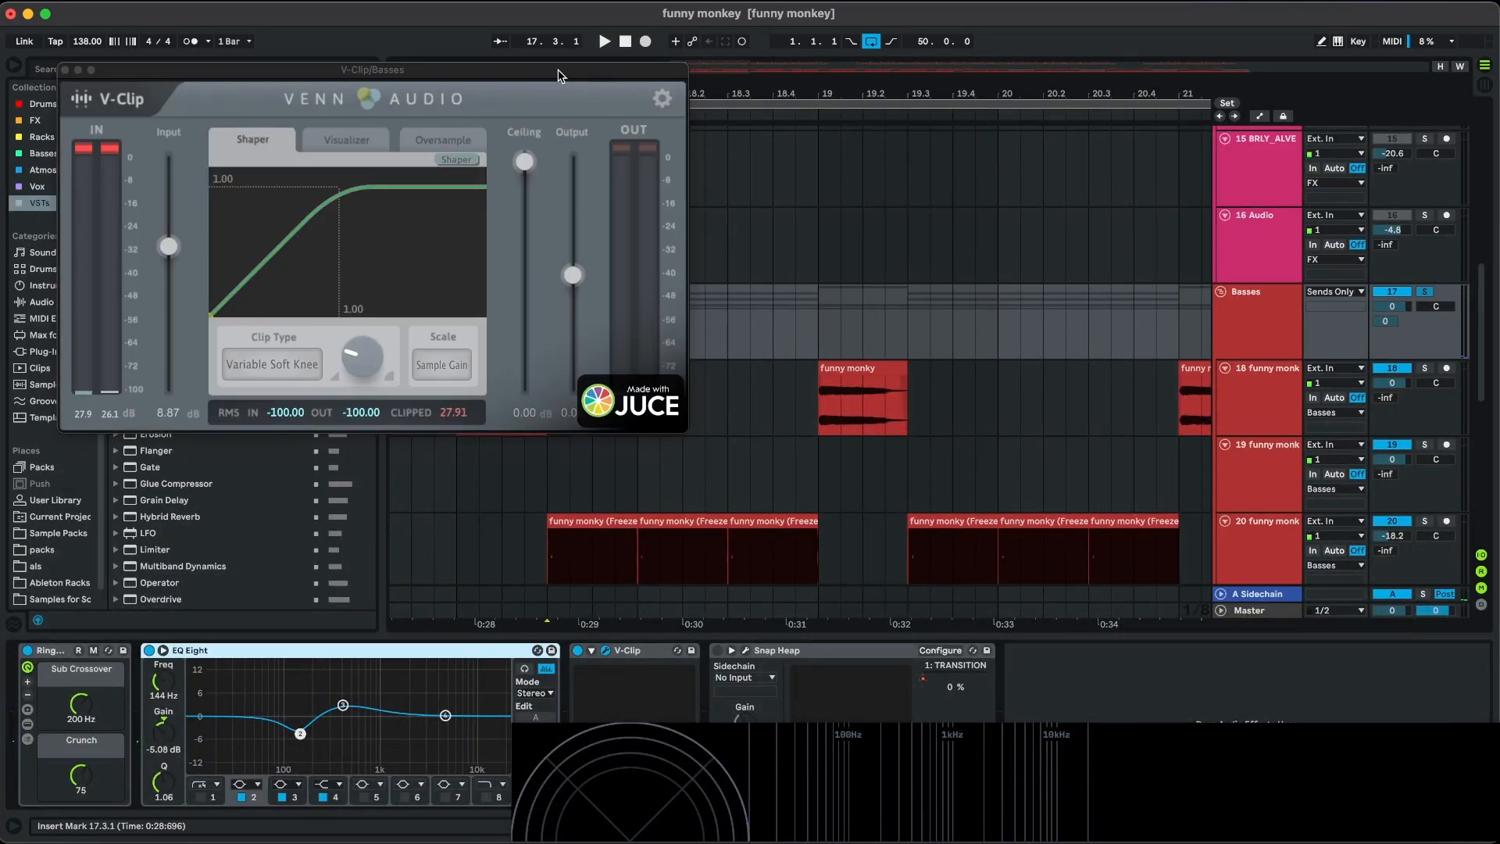
{"action": "left_click_drag", "start_coordinate": [533, 69], "coordinate": [874, 107]}
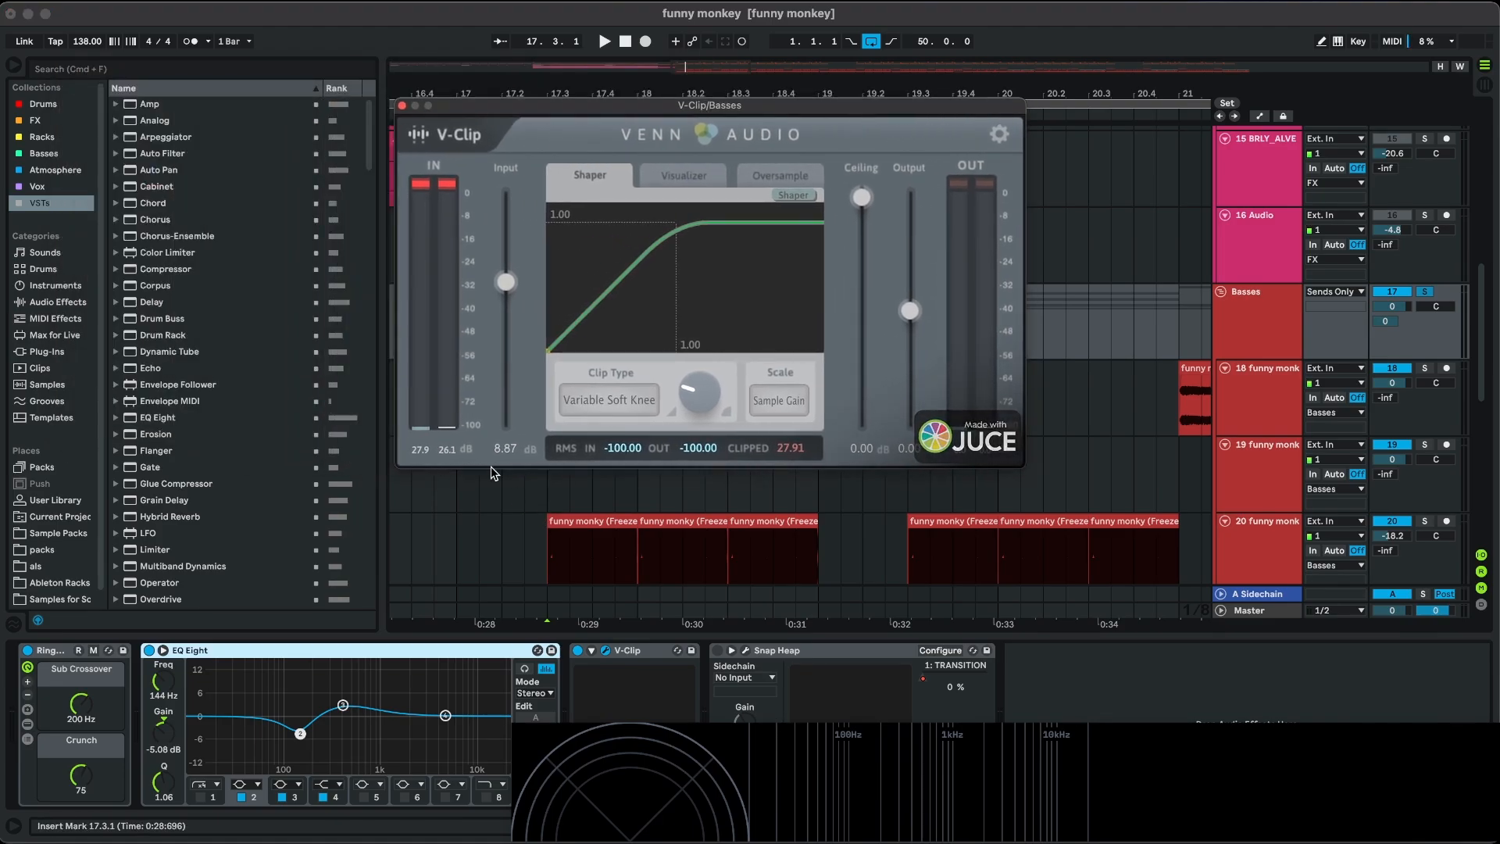
{"action": "left_click", "coordinate": [402, 107]}
Play the Basses group from 17.3.1 with V-Clip enabled.
{"action": "left_click", "coordinate": [559, 345]}
{"action": "scroll", "coordinate": [557, 345], "scroll_direction": "down", "scroll_amount": 6}
{"action": "scroll", "coordinate": [556, 346], "scroll_direction": "down", "scroll_amount": 3}
{"action": "scroll", "coordinate": [557, 347], "scroll_direction": "up", "scroll_amount": 5}
{"action": "scroll", "coordinate": [555, 346], "scroll_direction": "up", "scroll_amount": 2}
{"action": "scroll", "coordinate": [552, 345], "scroll_direction": "up", "scroll_amount": 2}
{"action": "key", "text": "space"}
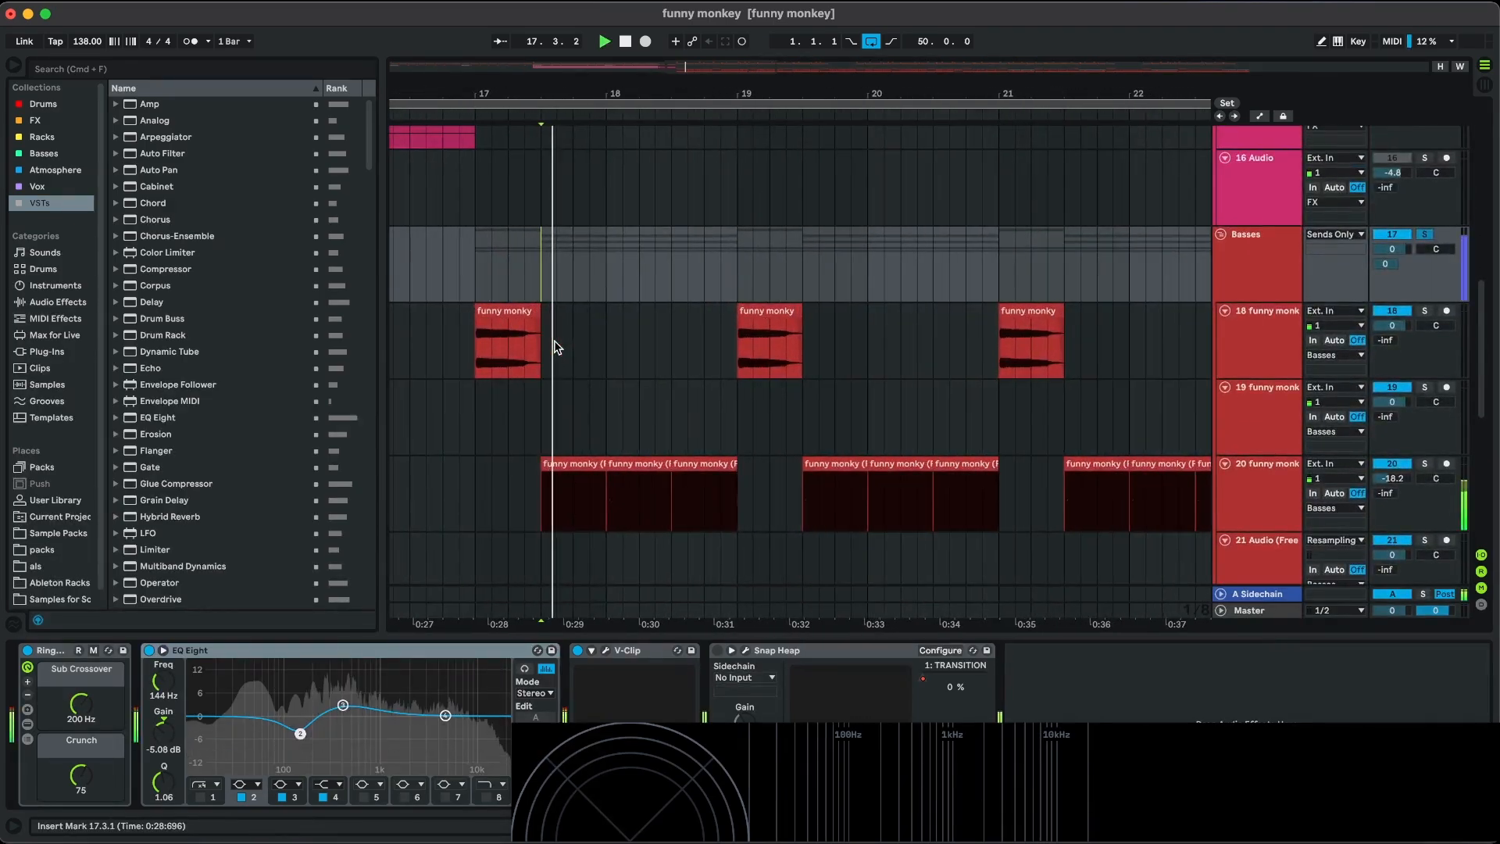
{"action": "scroll", "coordinate": [623, 430], "scroll_direction": "right", "scroll_amount": 1}
{"action": "scroll", "coordinate": [618, 429], "scroll_direction": "down", "scroll_amount": 1}
{"action": "scroll", "coordinate": [614, 429], "scroll_direction": "up", "scroll_amount": 2}
{"action": "scroll", "coordinate": [617, 431], "scroll_direction": "left", "scroll_amount": 1}
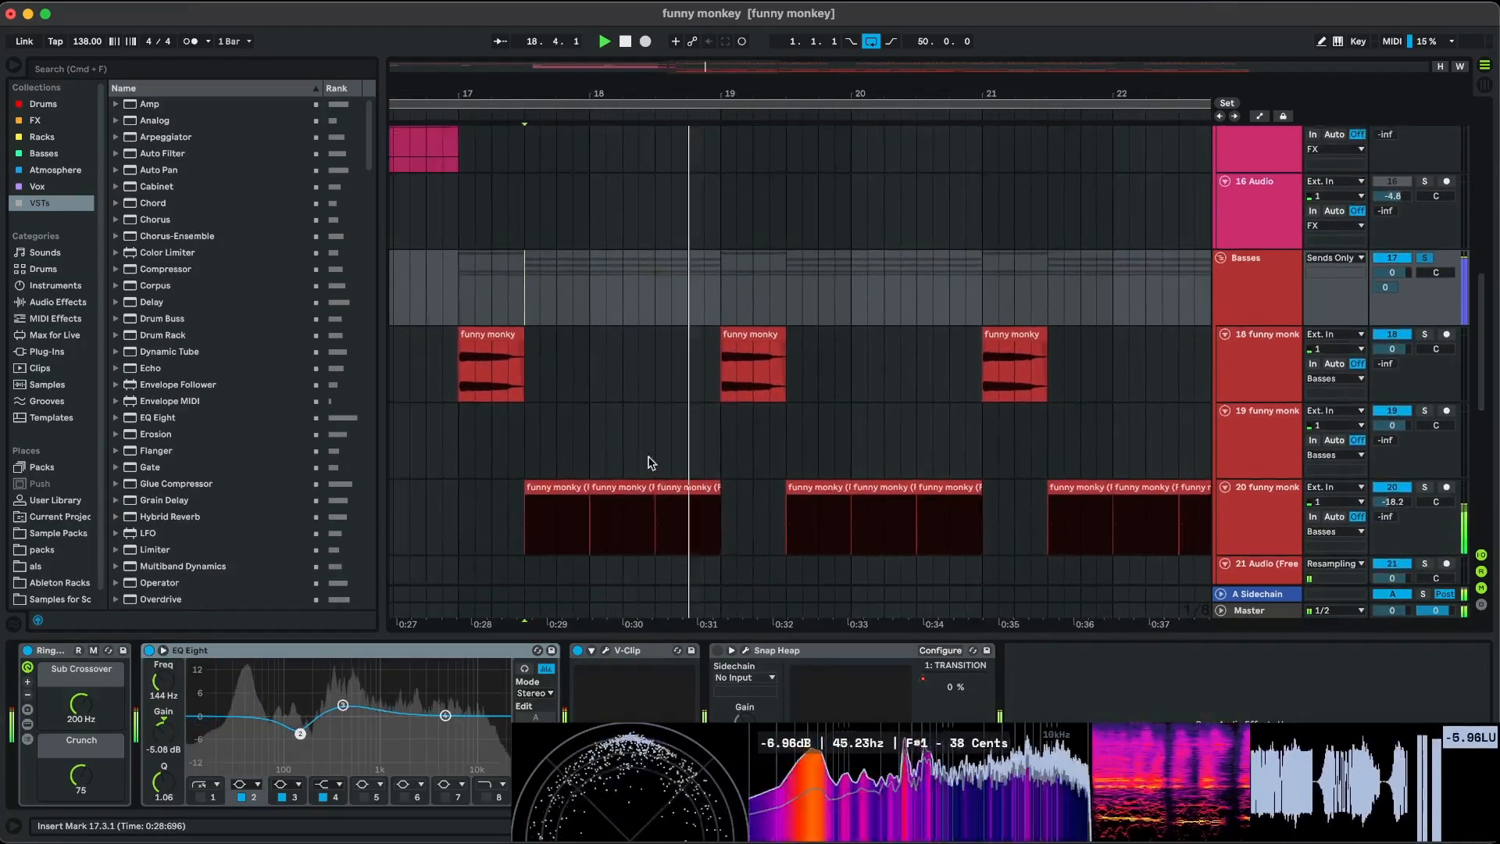
Toggle V-Clip and replay the Basses group from 17.3.1 to compare the sound with and without it.
{"action": "key", "text": "space"}
{"action": "left_click", "coordinate": [579, 650]}
{"action": "key", "text": "space"}
{"action": "key", "text": "space"}
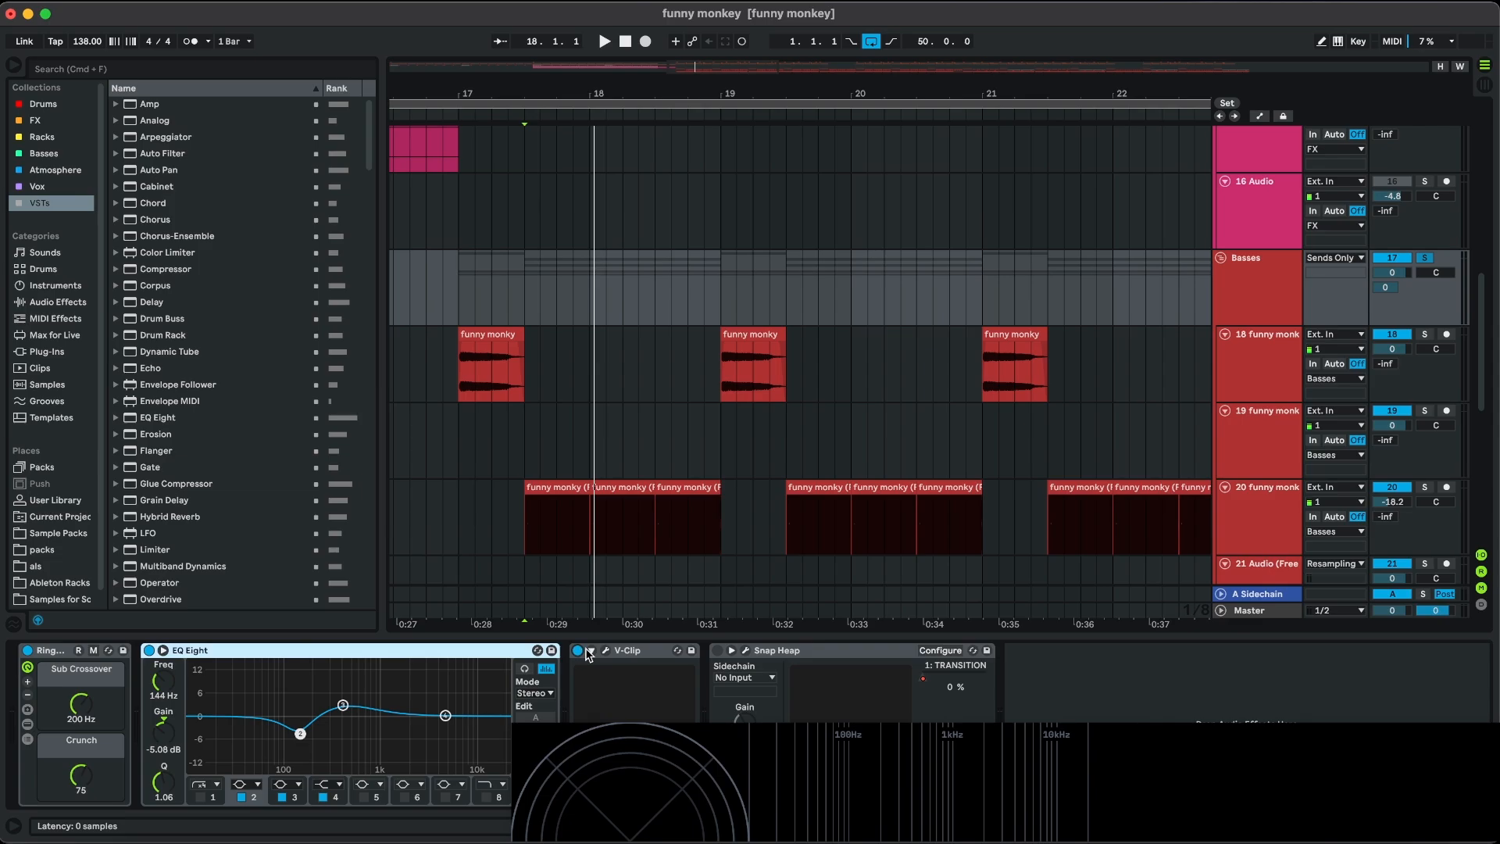
Play the Basses group around bar 47 with Snap Heap enabled.
{"action": "scroll", "coordinate": [743, 573], "scroll_direction": "left", "scroll_amount": 1}
{"action": "scroll", "coordinate": [789, 532], "scroll_direction": "down", "scroll_amount": 10}
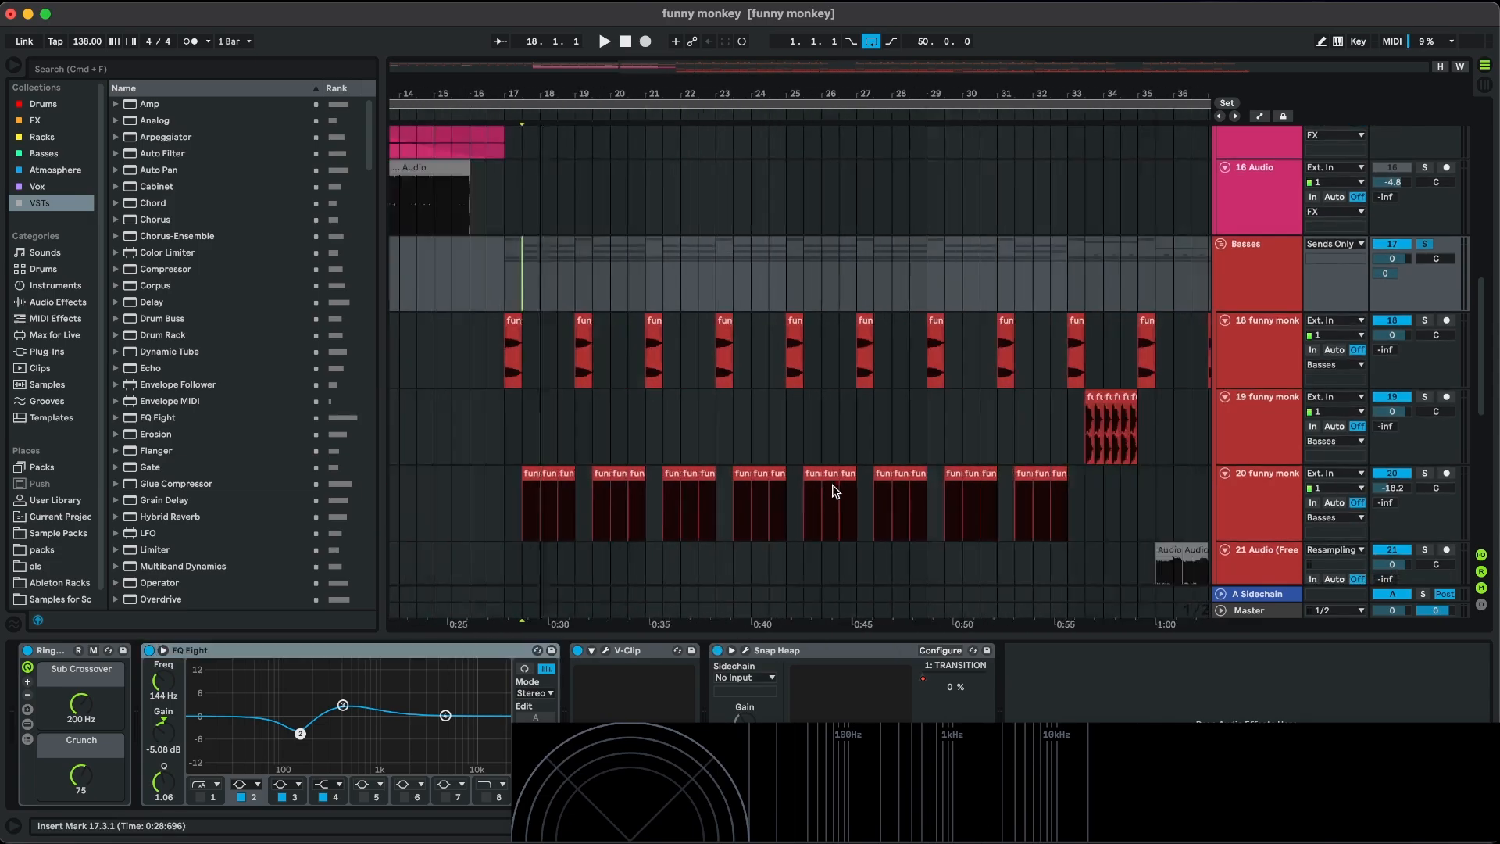
{"action": "scroll", "coordinate": [875, 559], "scroll_direction": "up", "scroll_amount": 1}
{"action": "scroll", "coordinate": [1103, 286], "scroll_direction": "up", "scroll_amount": 10}
{"action": "left_click", "coordinate": [1104, 286]}
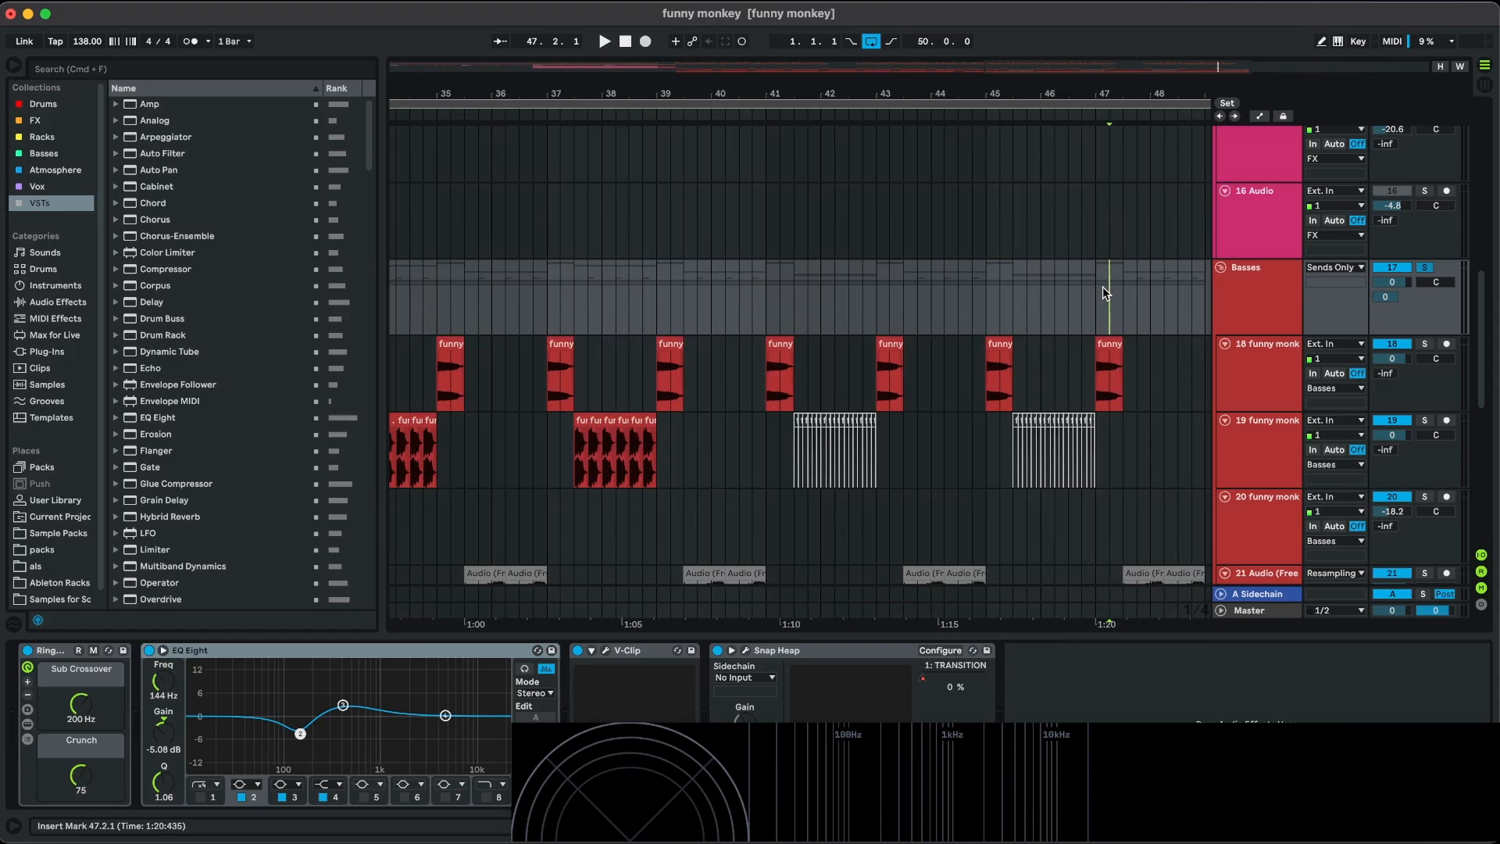
{"action": "key", "text": "space"}
Show the automation lanes during playback from bar 47 to examine Snap Heap's transition, then hide them and stop.
{"action": "scroll", "coordinate": [1094, 296], "scroll_direction": "right", "scroll_amount": 2}
{"action": "scroll", "coordinate": [1094, 297], "scroll_direction": "up", "scroll_amount": 1}
{"action": "key", "text": "a"}
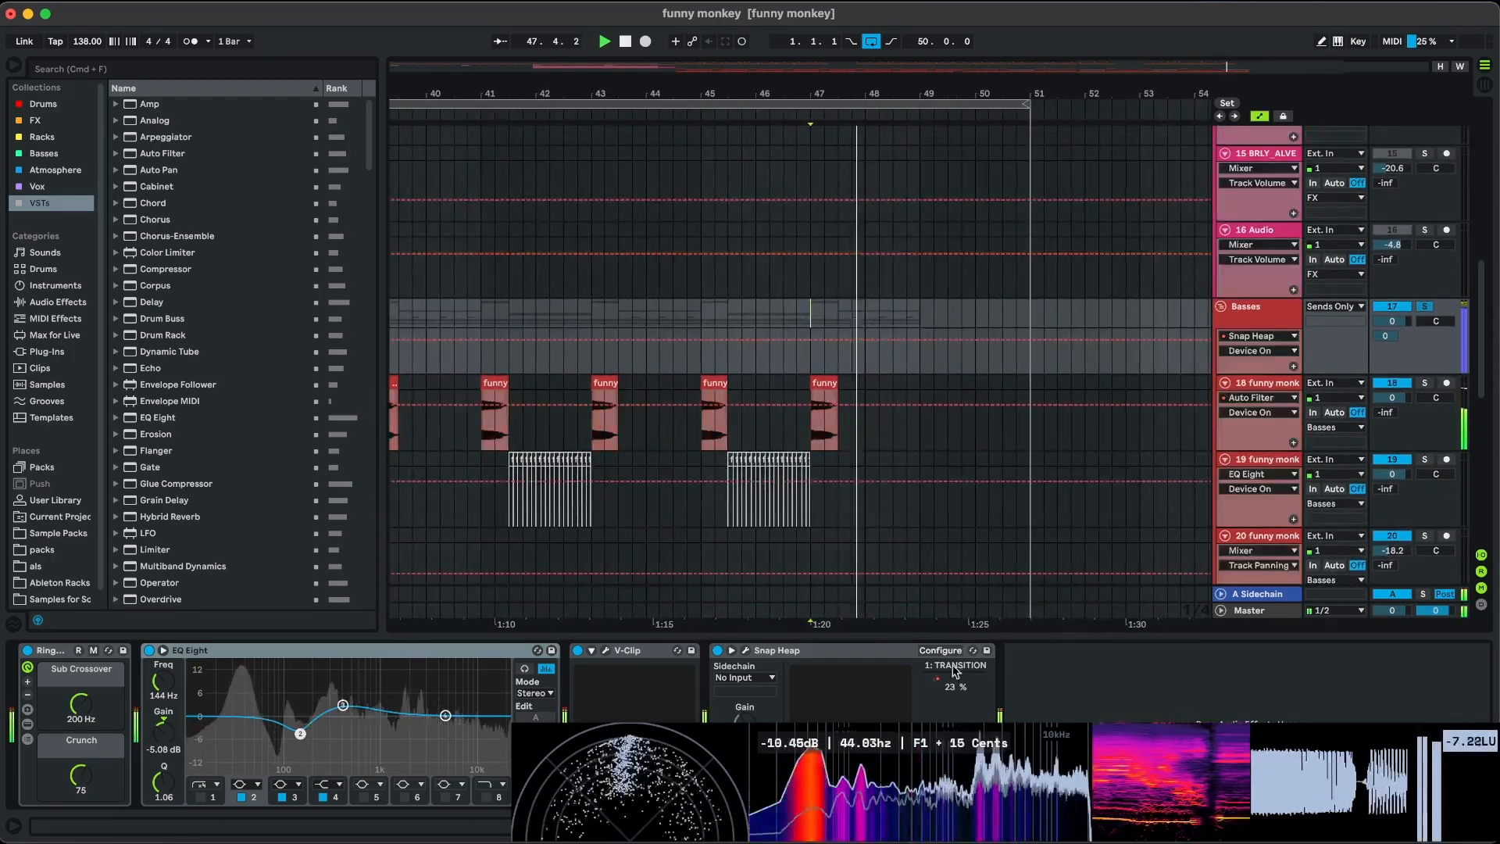
{"action": "scroll", "coordinate": [966, 518], "scroll_direction": "up", "scroll_amount": 4}
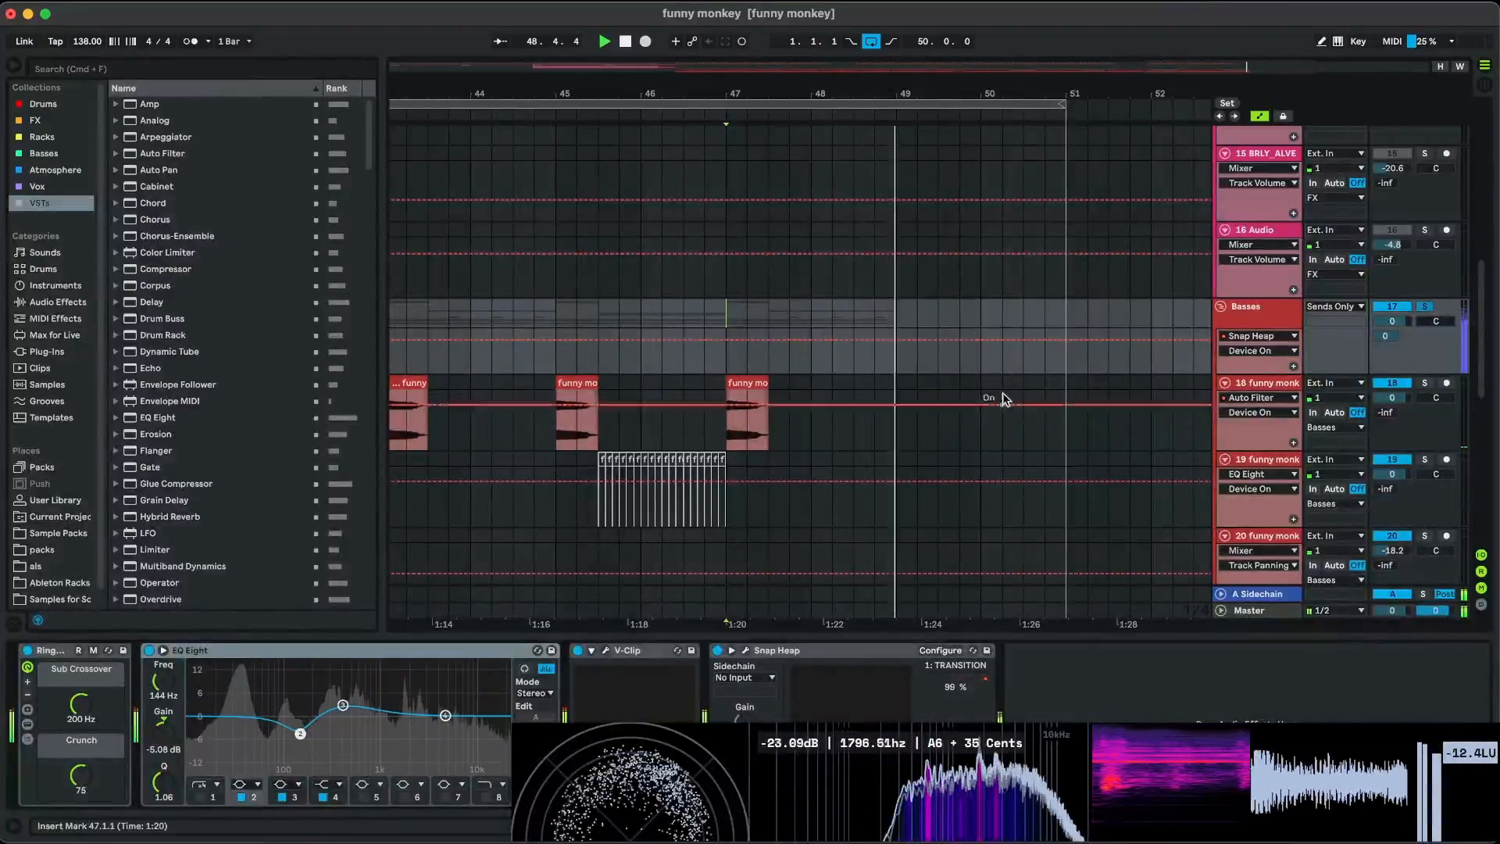
{"action": "key", "text": "a"}
{"action": "scroll", "coordinate": [890, 371], "scroll_direction": "down", "scroll_amount": 2}
{"action": "key", "text": "space"}
Unfold the Drums group and place the insert marker at 17.1.1 on the kick track.
{"action": "scroll", "coordinate": [889, 371], "scroll_direction": "down", "scroll_amount": 6}
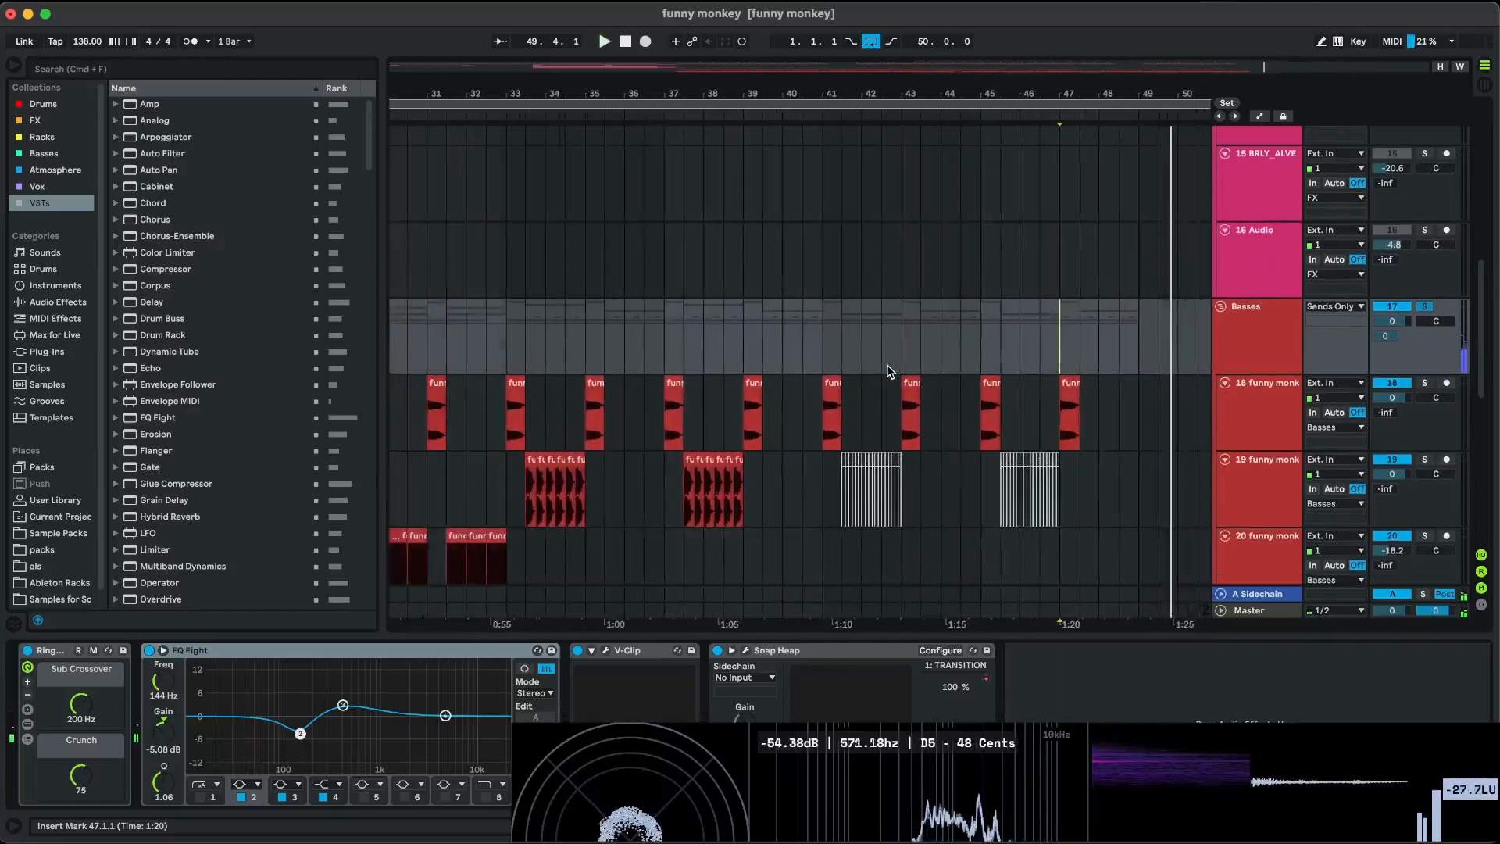
{"action": "scroll", "coordinate": [889, 372], "scroll_direction": "down", "scroll_amount": 6}
{"action": "scroll", "coordinate": [890, 372], "scroll_direction": "right", "scroll_amount": 3}
{"action": "scroll", "coordinate": [890, 371], "scroll_direction": "up", "scroll_amount": 10}
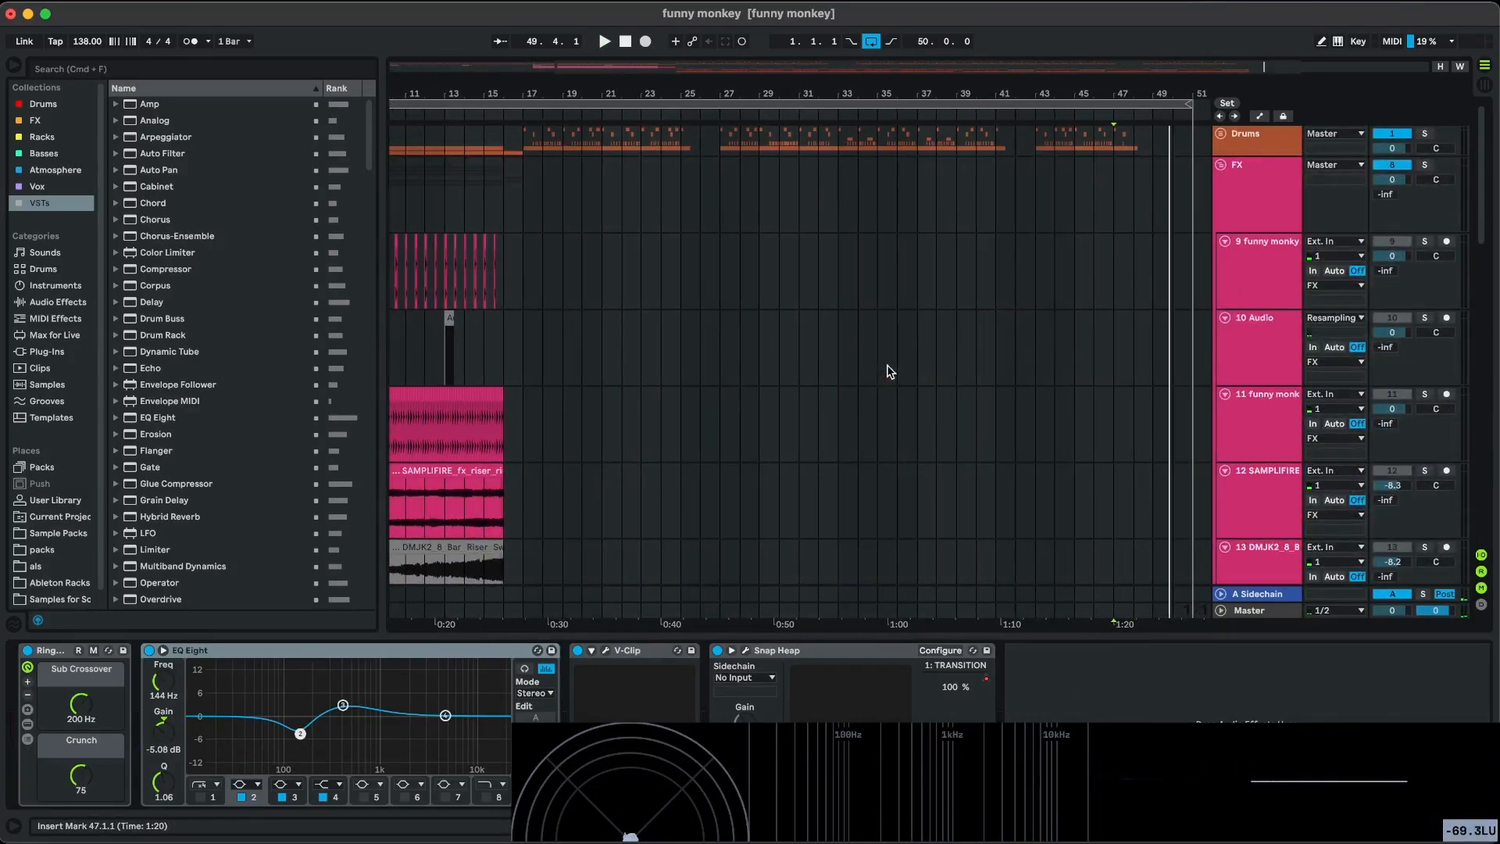
{"action": "left_click", "coordinate": [1219, 135]}
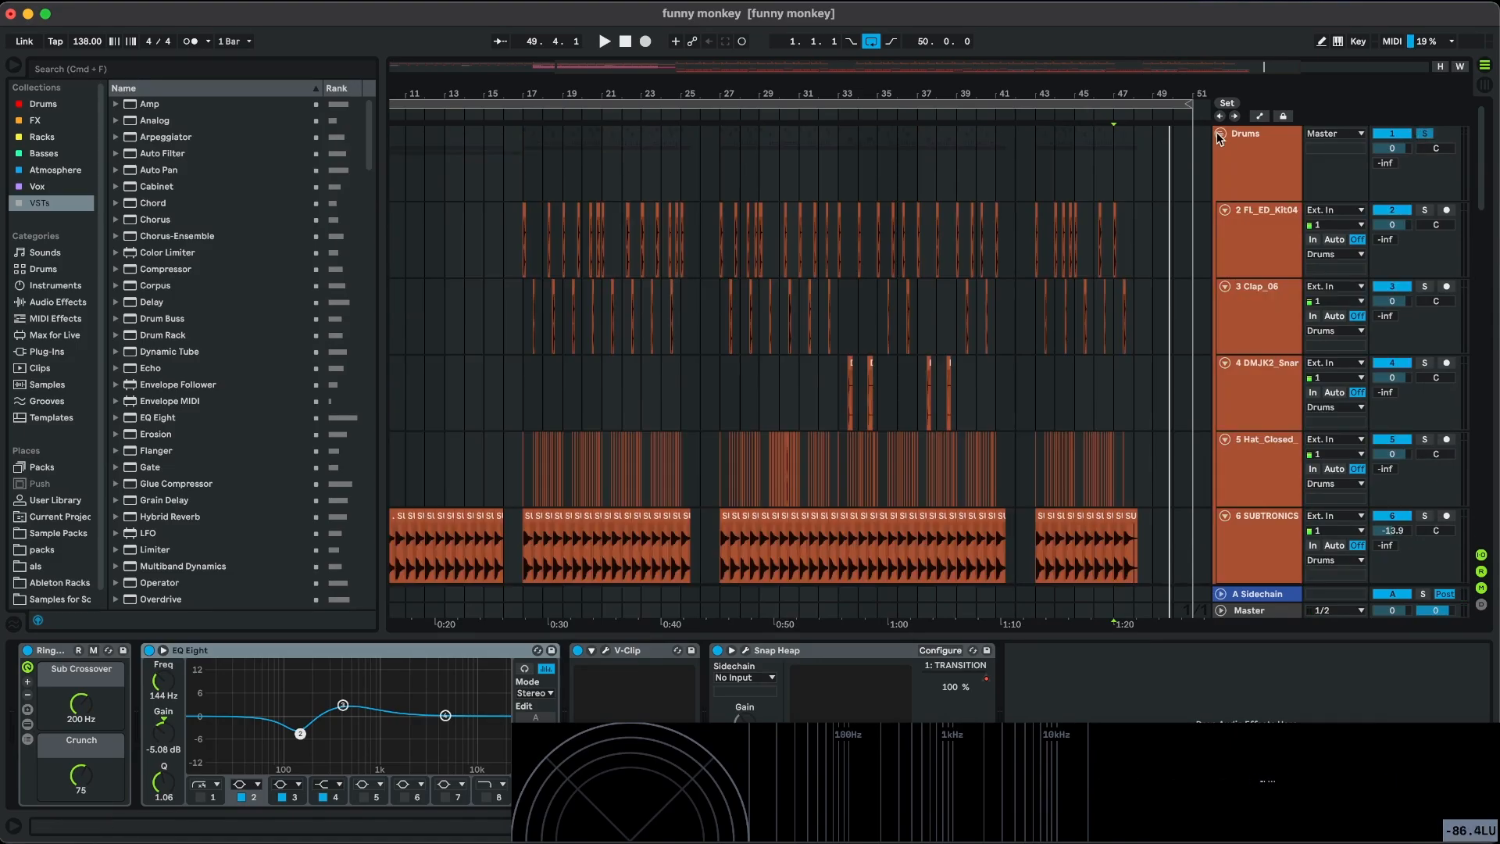
{"action": "left_click", "coordinate": [519, 241]}
{"action": "scroll", "coordinate": [519, 241], "scroll_direction": "up", "scroll_amount": 10}
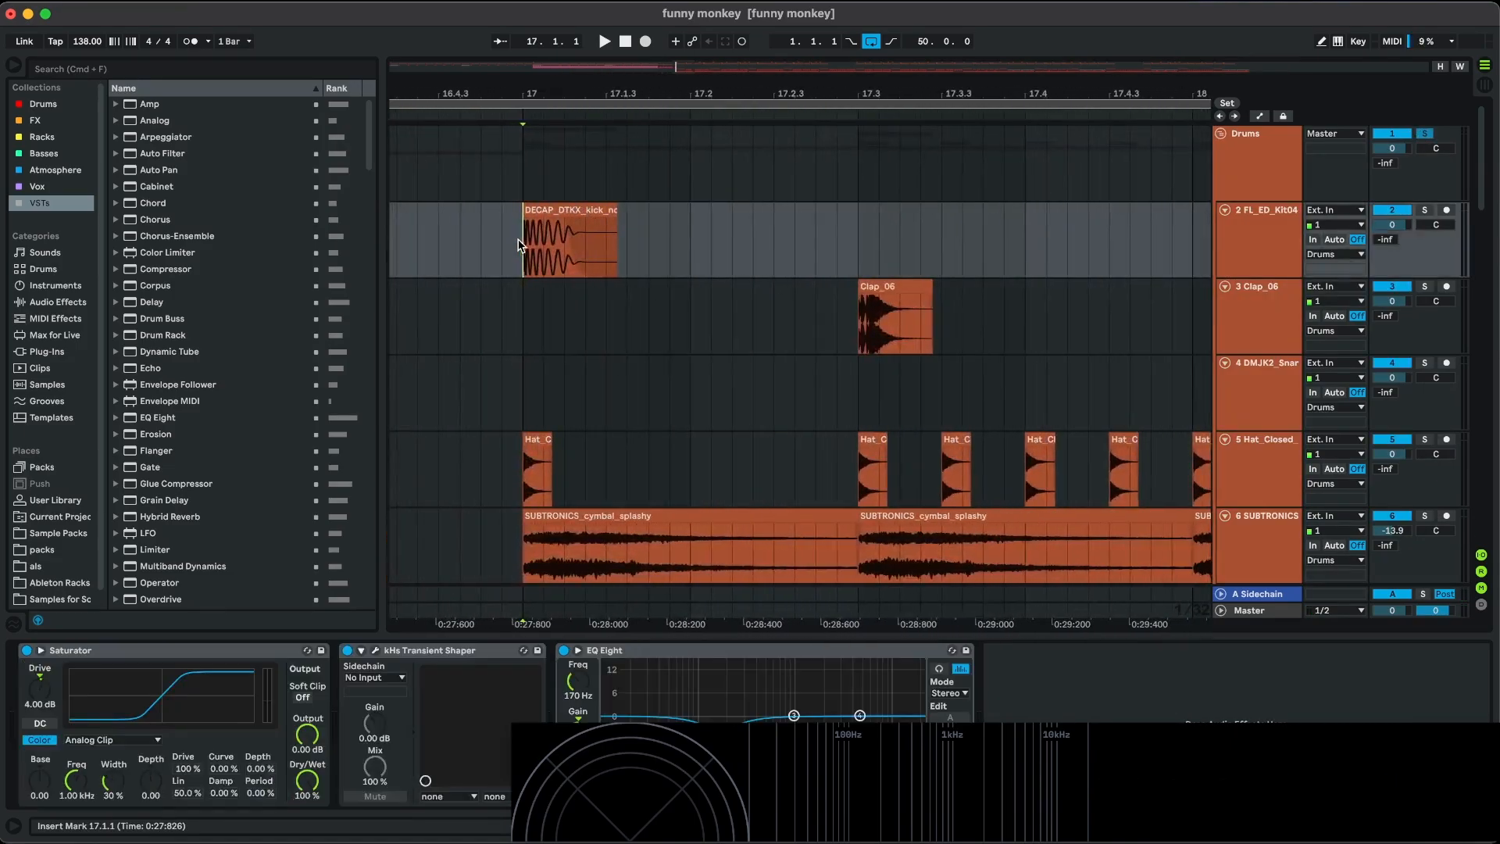
Play the soloed Drums group from 17.1.1 for about a bar and stop.
{"action": "key", "text": "space"}
{"action": "scroll", "coordinate": [762, 258], "scroll_direction": "down", "scroll_amount": 3}
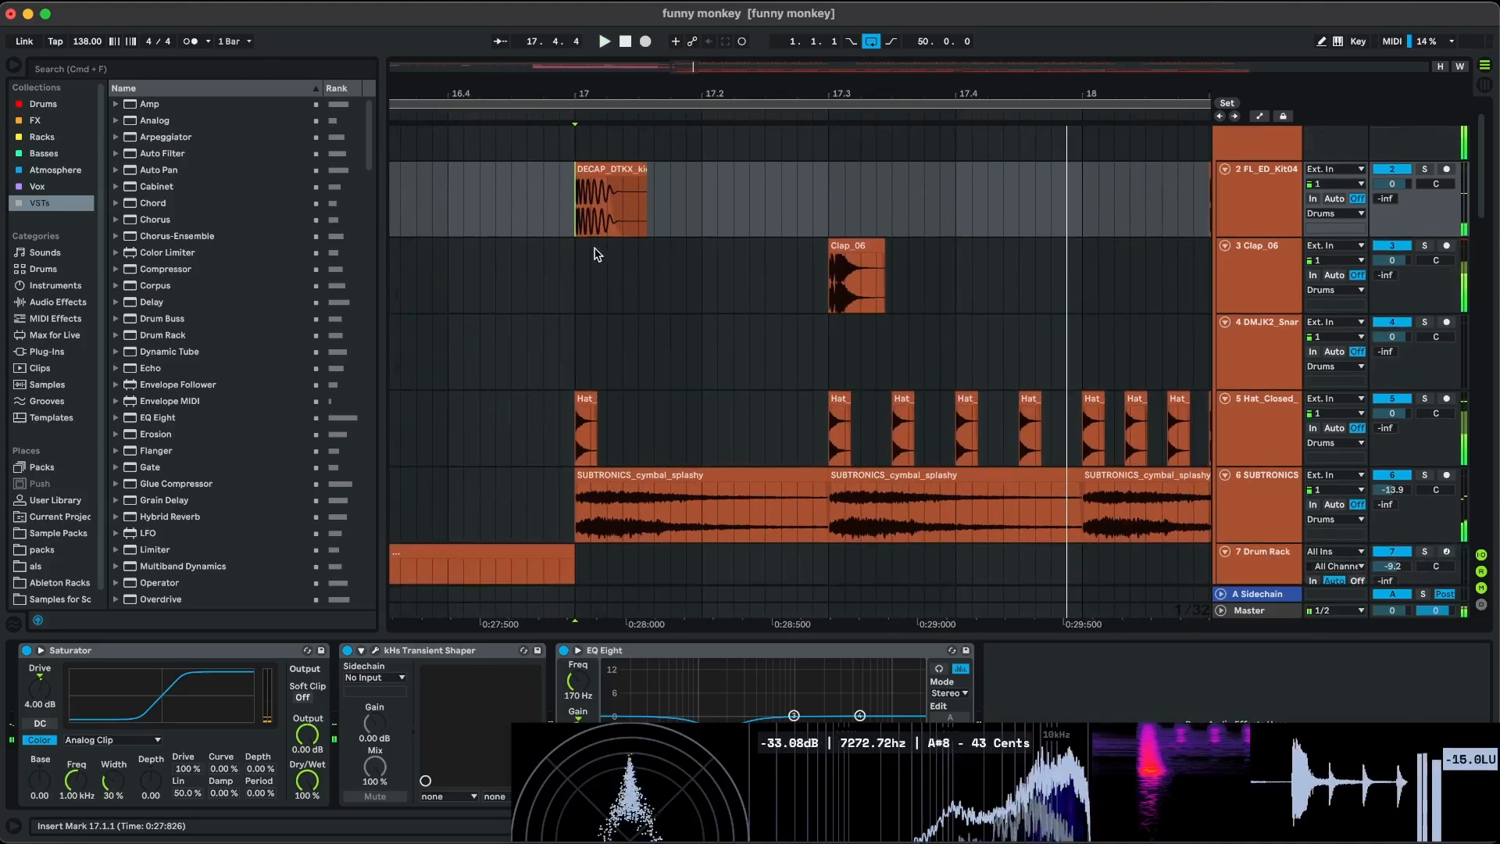
{"action": "key", "text": "space"}
{"action": "scroll", "coordinate": [574, 209], "scroll_direction": "up", "scroll_amount": 1}
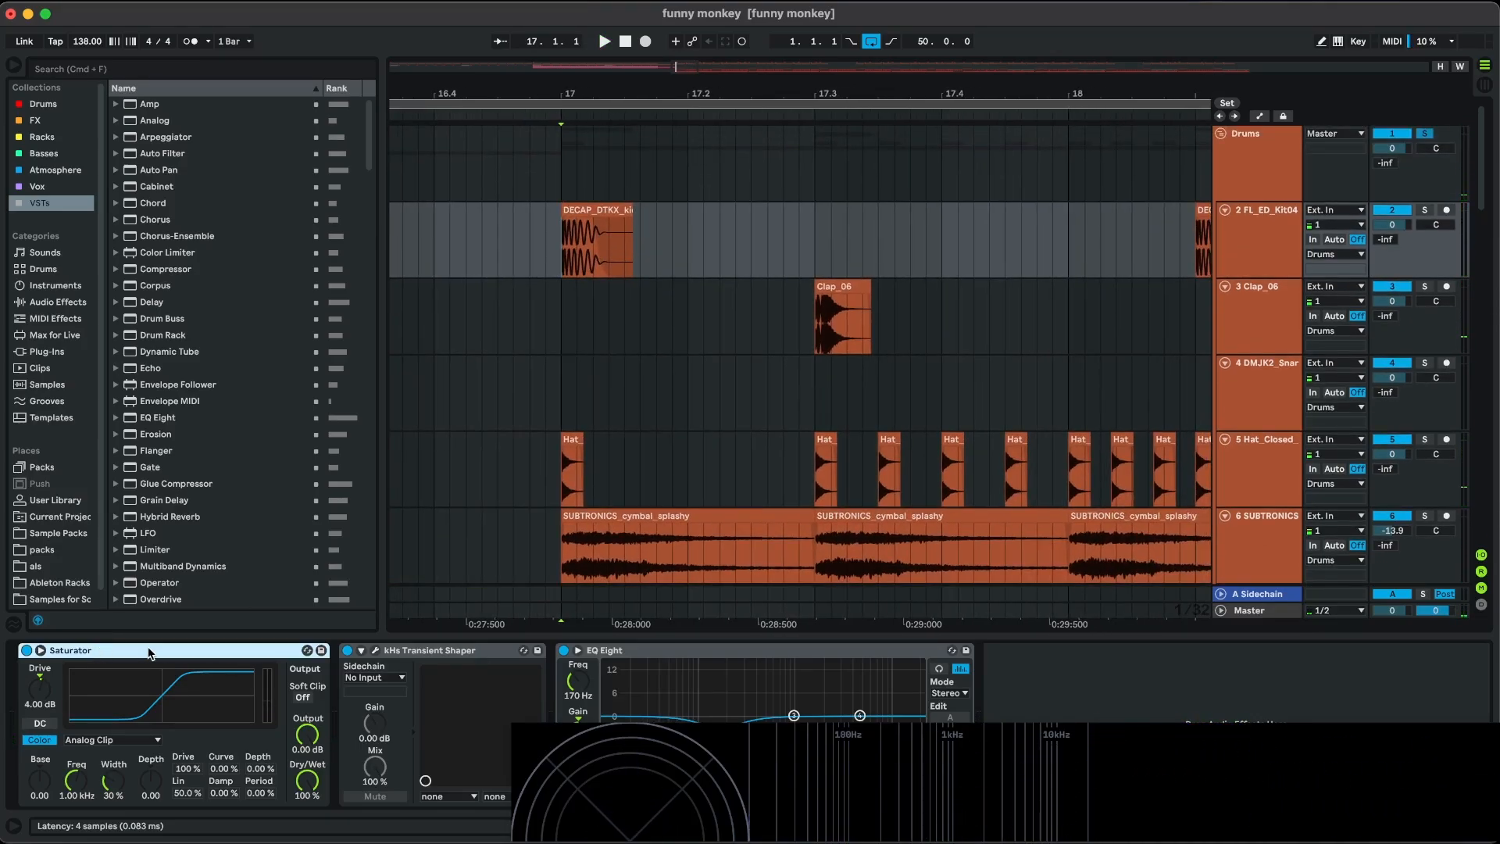
Open the kick track's kHs Transient Shaper during playback, close it, and select the EQ Eight to inspect the kick processing.
{"action": "left_click", "coordinate": [372, 648]}
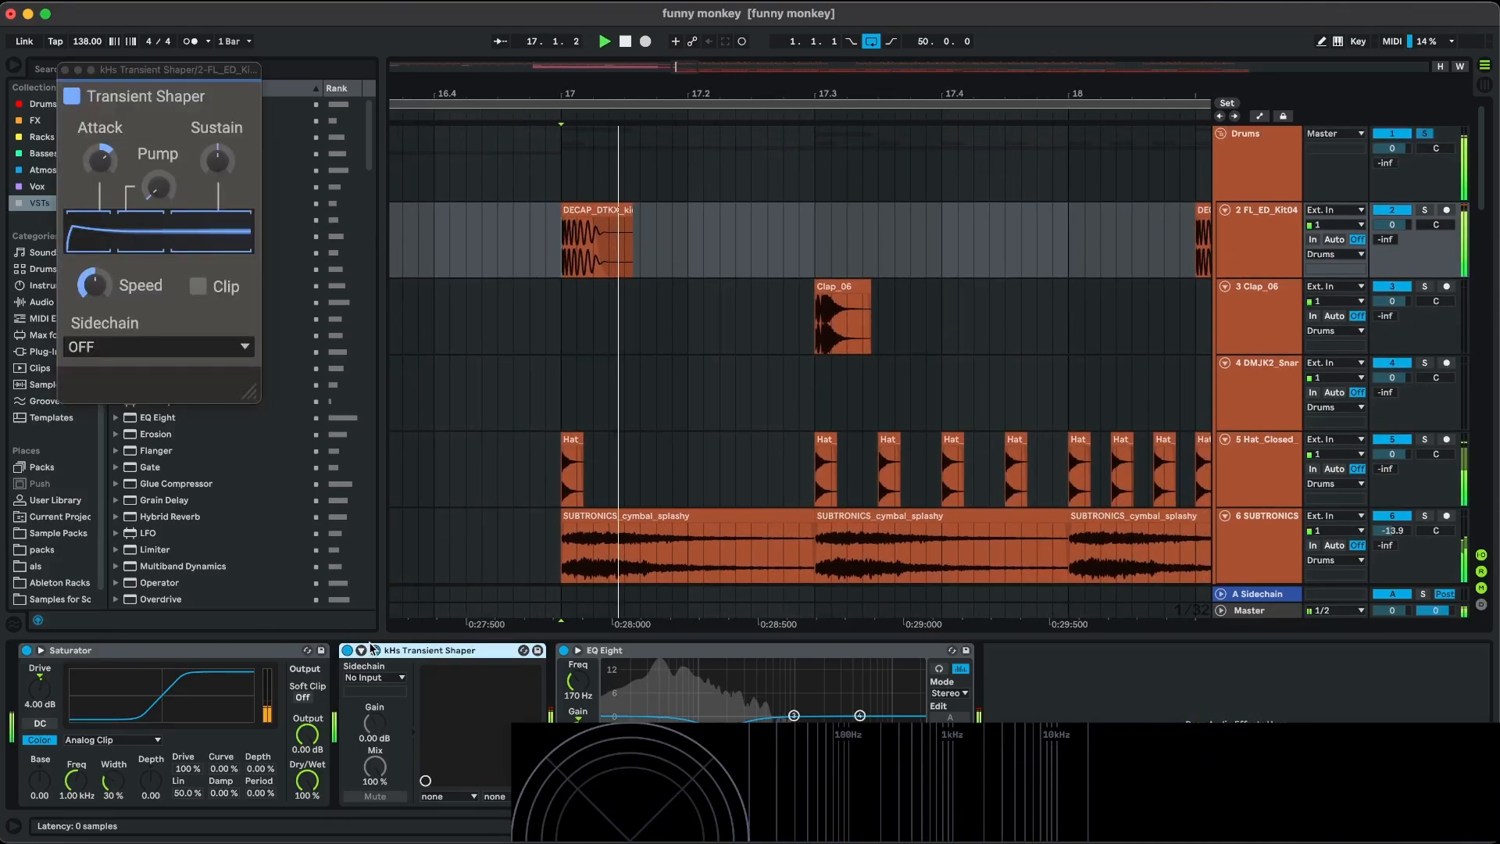
{"action": "left_click", "coordinate": [372, 648]}
{"action": "left_click", "coordinate": [772, 656]}
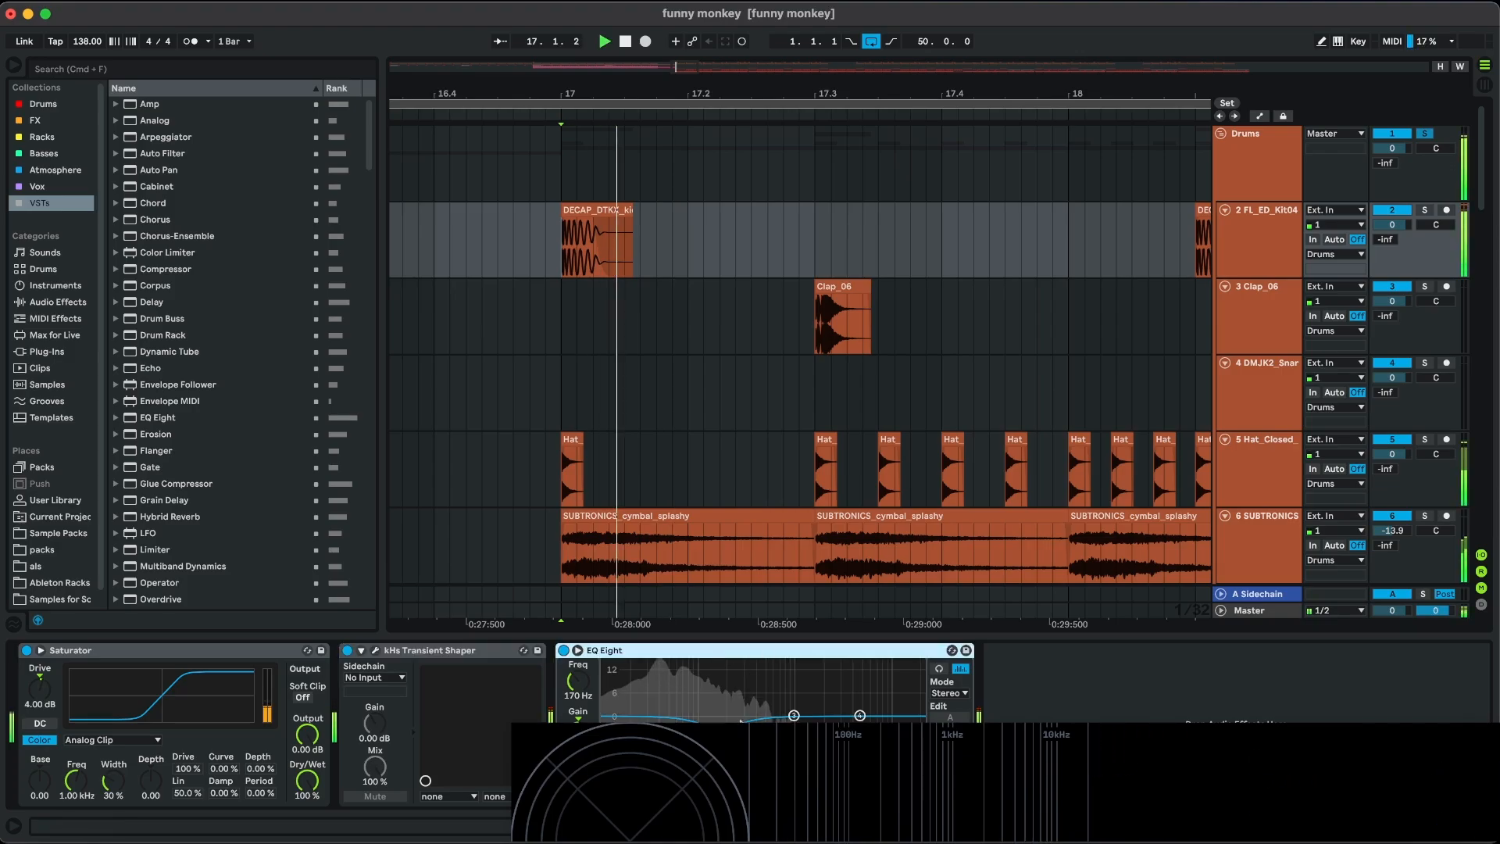
Solo the Clap_06 track and play it from 17.3.1.
{"action": "left_click", "coordinate": [813, 328]}
{"action": "key", "text": "space"}
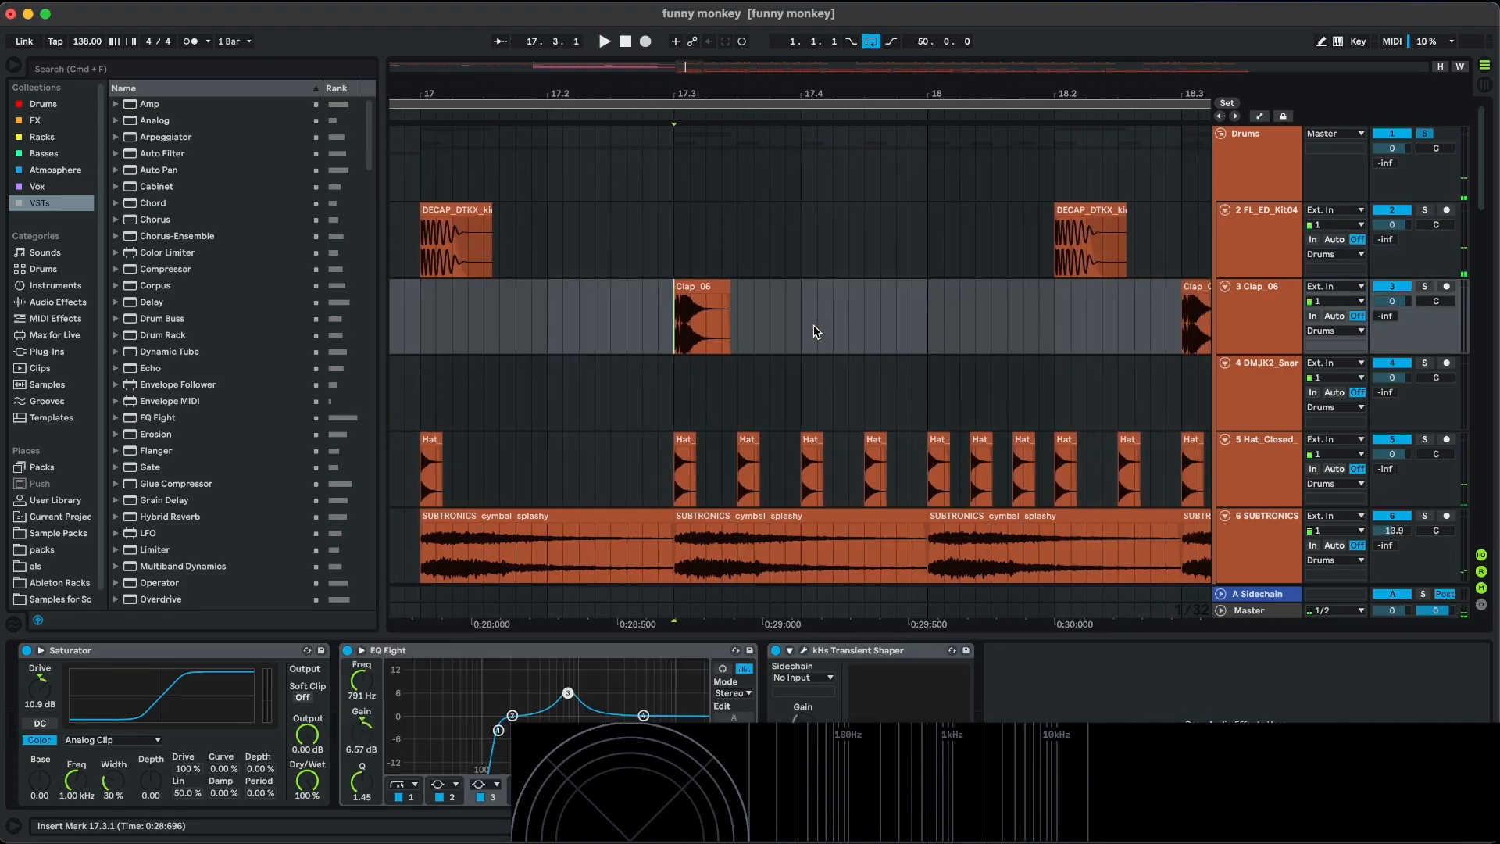
{"action": "scroll", "coordinate": [813, 320], "scroll_direction": "right", "scroll_amount": 1}
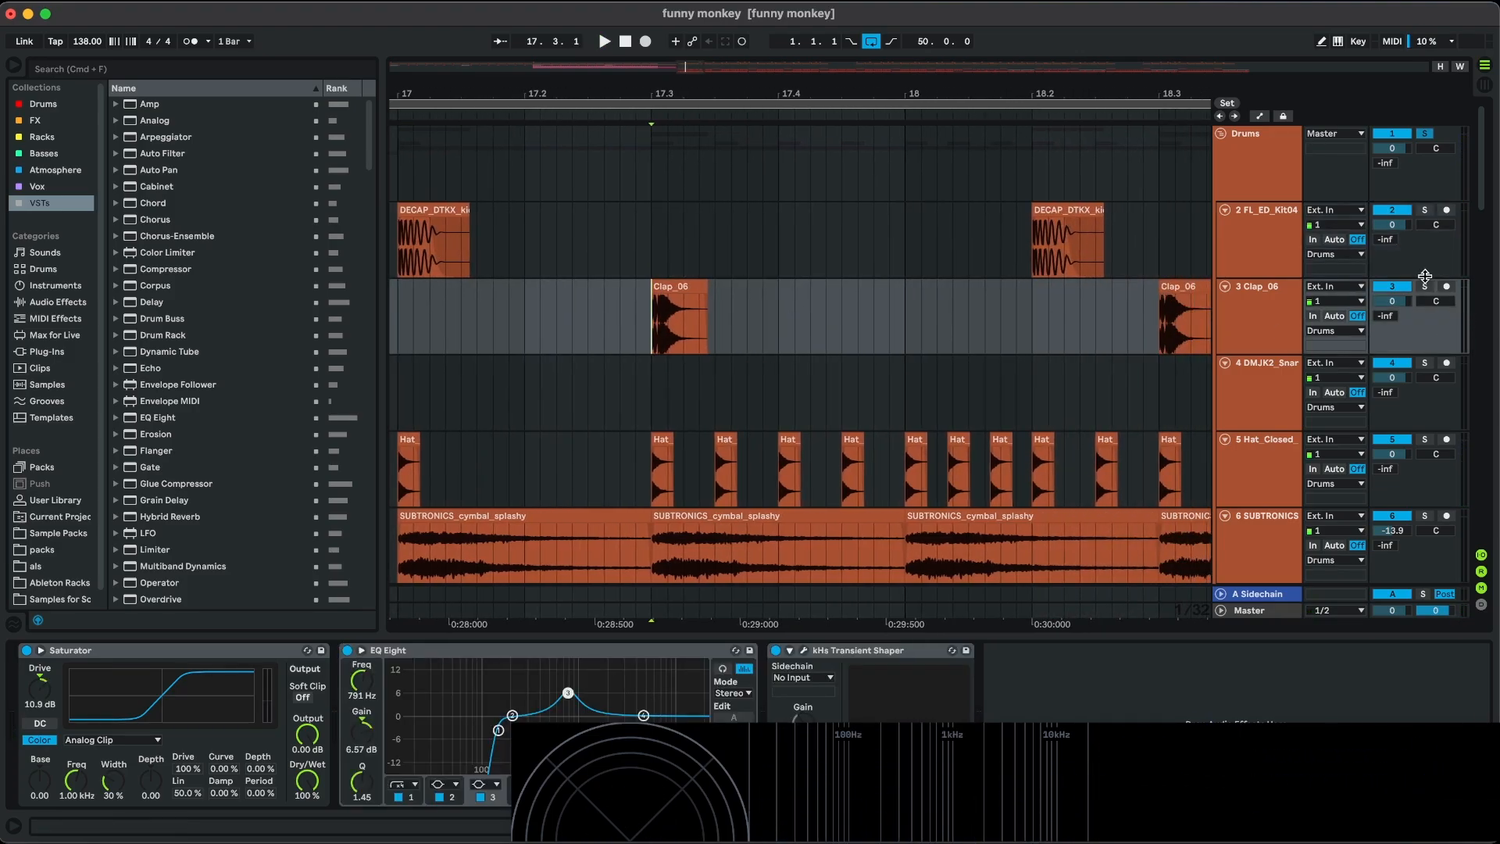
{"action": "key", "text": "space"}
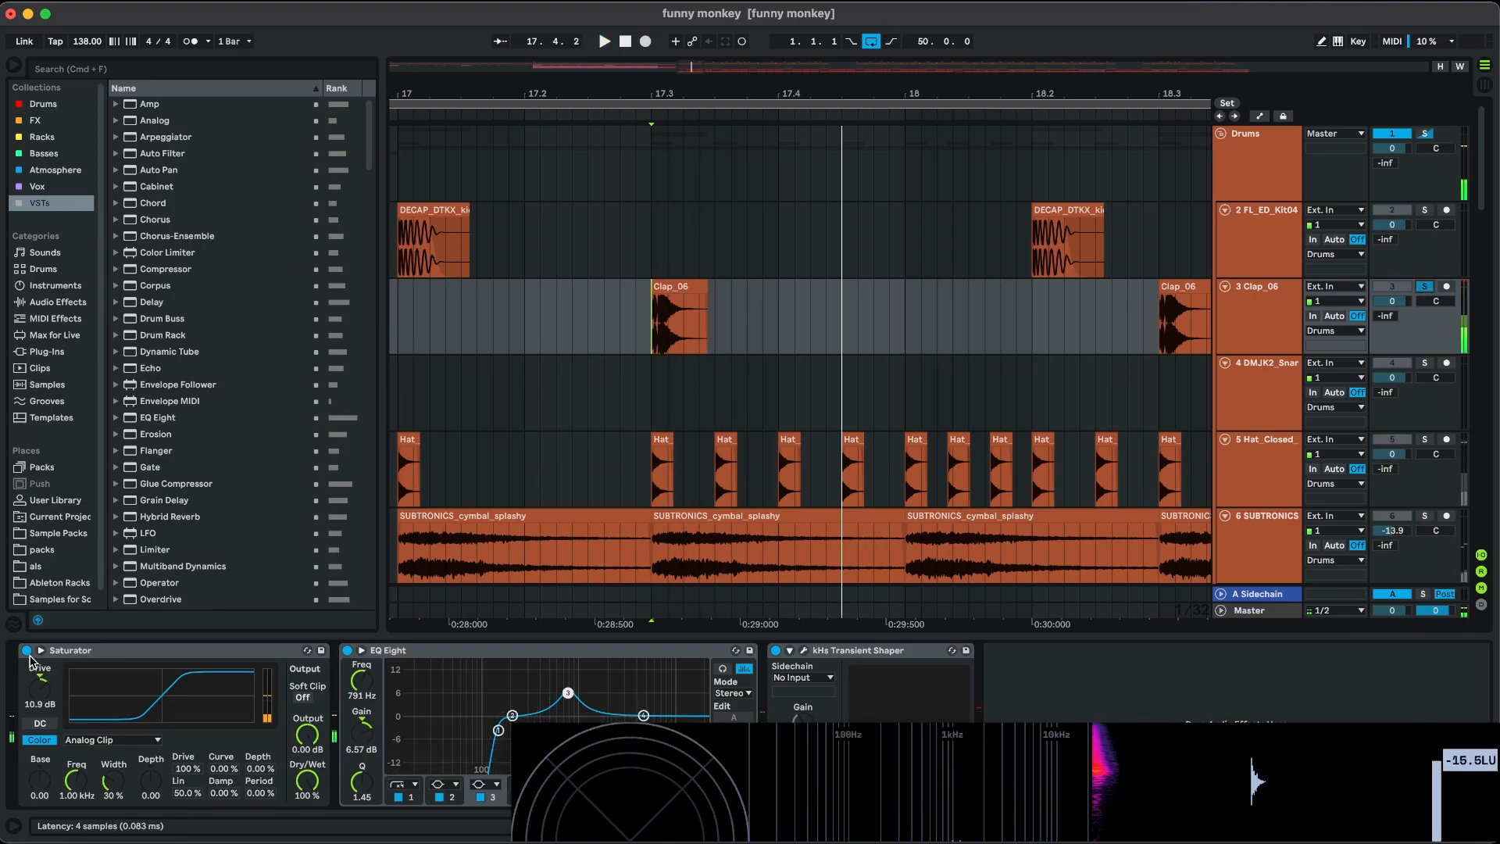
Toggle the clap's Saturator, EQ Eight and kHs Transient Shaper off and on, replaying to compare the dry and processed sound.
{"action": "left_click", "coordinate": [808, 654]}
{"action": "left_click", "coordinate": [807, 652]}
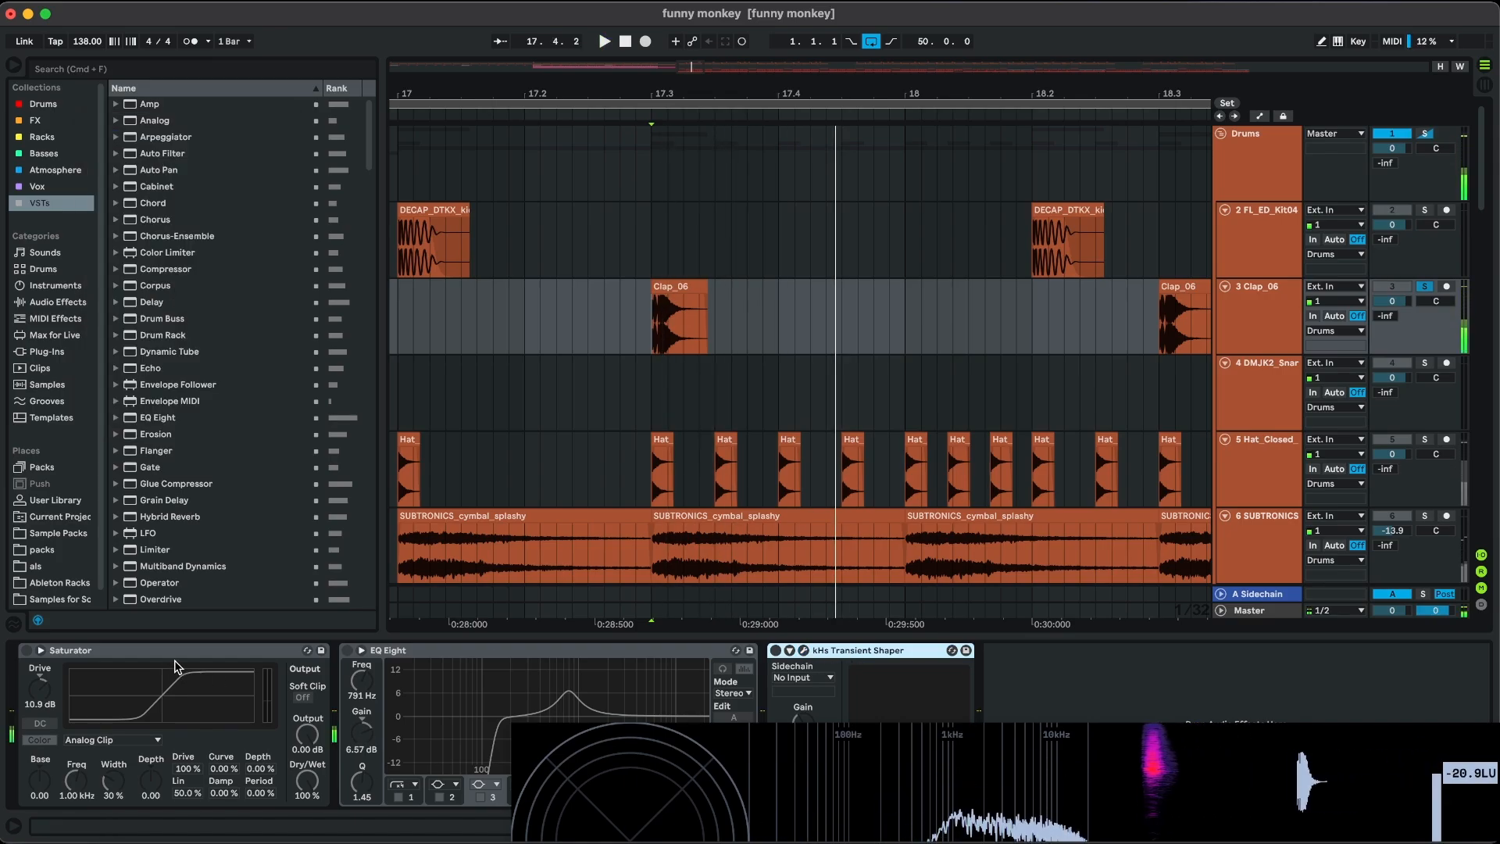
{"action": "left_click", "coordinate": [1160, 698]}
{"action": "key", "text": "space"}
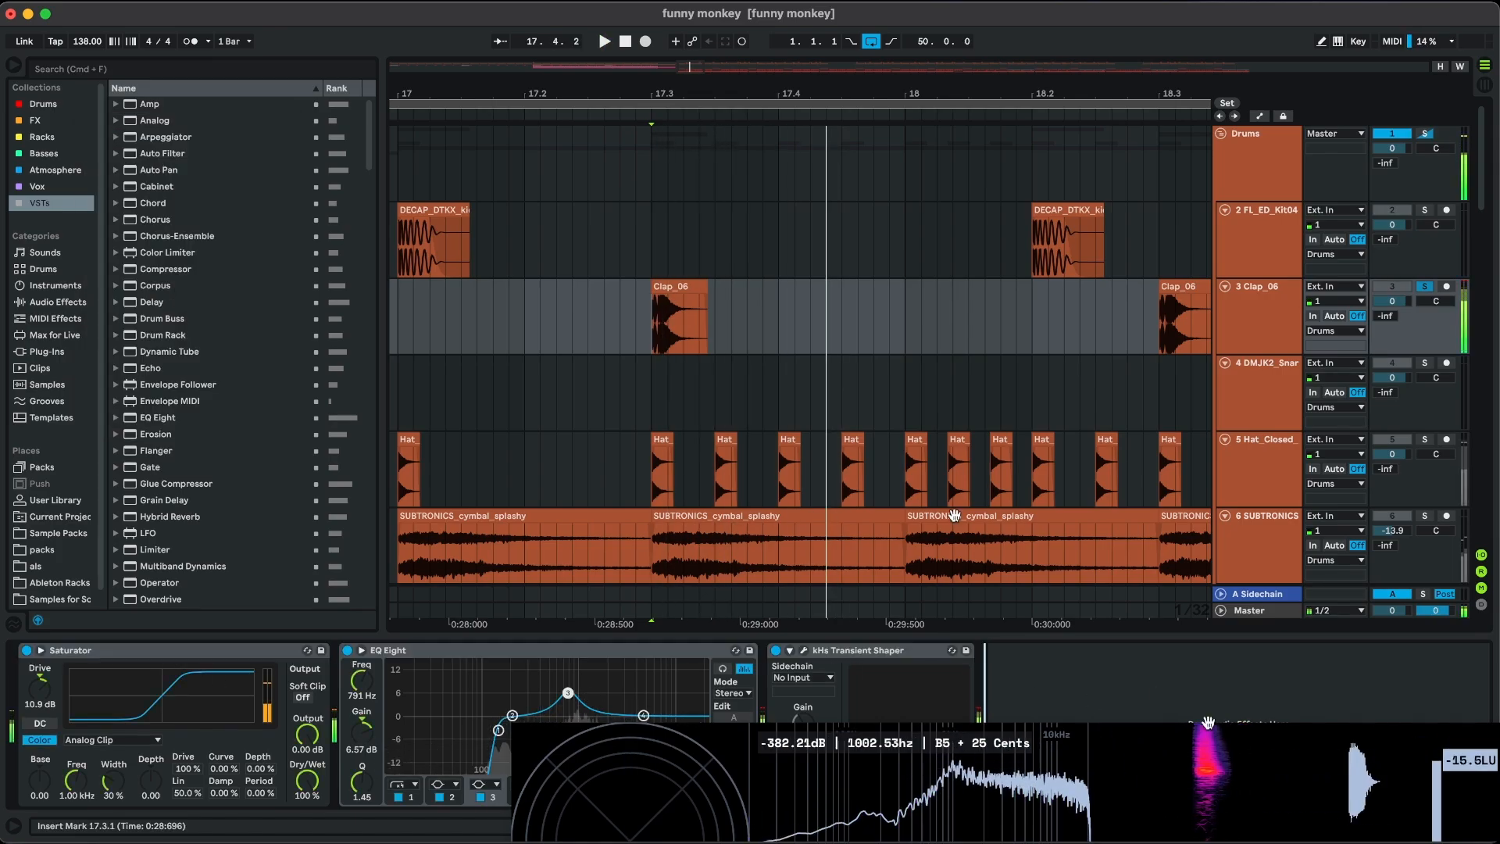
Solo the closed hat track and play it from 17.3.1 with its EQ Eight showing.
{"action": "scroll", "coordinate": [793, 341], "scroll_direction": "down", "scroll_amount": 3}
{"action": "scroll", "coordinate": [793, 343], "scroll_direction": "down", "scroll_amount": 2}
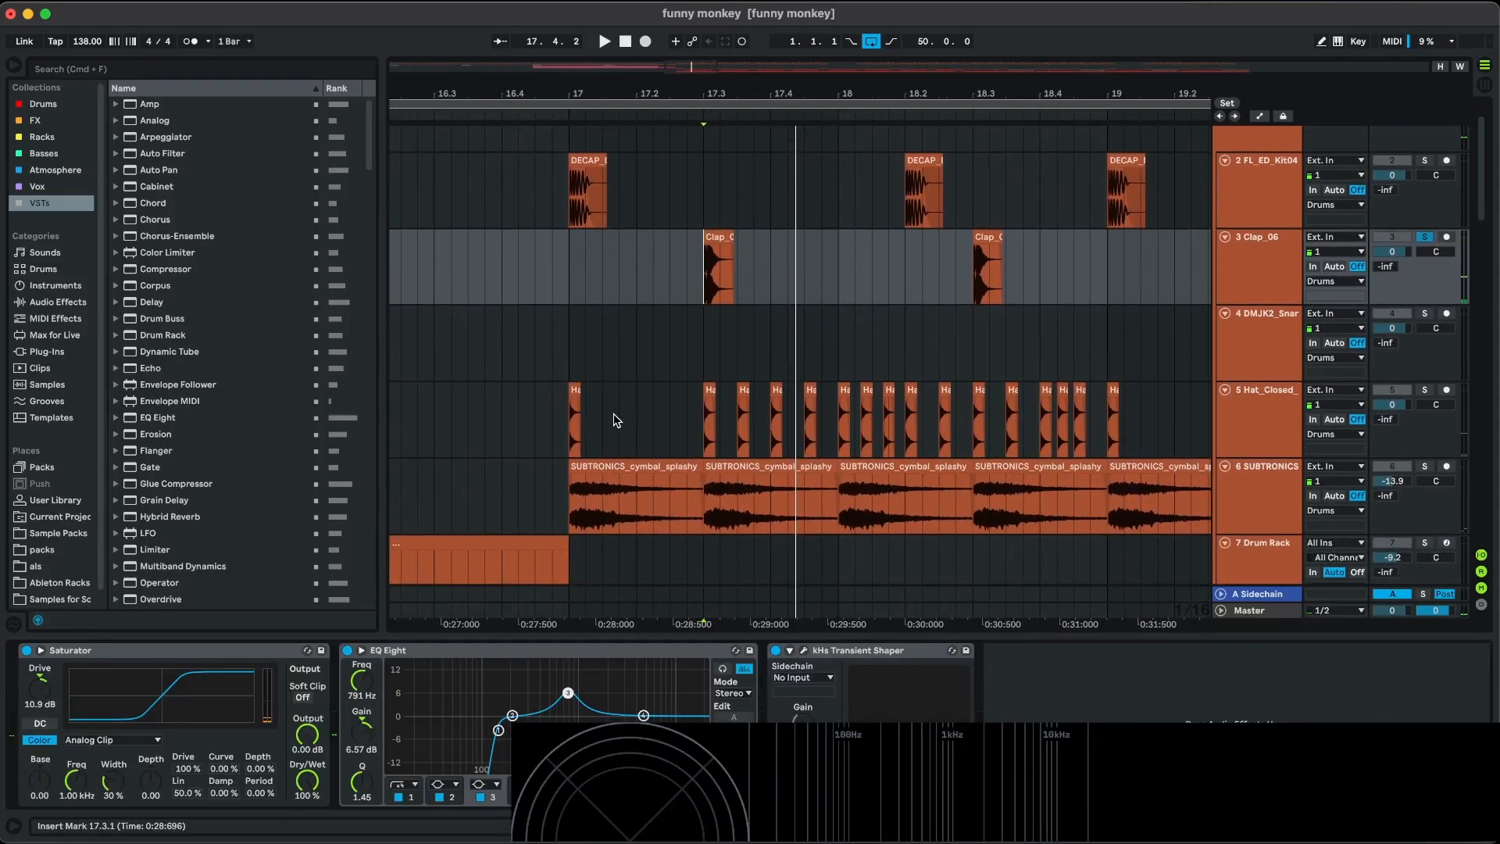
{"action": "left_click", "coordinate": [618, 414]}
{"action": "key", "text": "space"}
{"action": "left_click", "coordinate": [702, 425]}
{"action": "scroll", "coordinate": [701, 425], "scroll_direction": "right", "scroll_amount": 2}
{"action": "scroll", "coordinate": [698, 424], "scroll_direction": "down", "scroll_amount": 2}
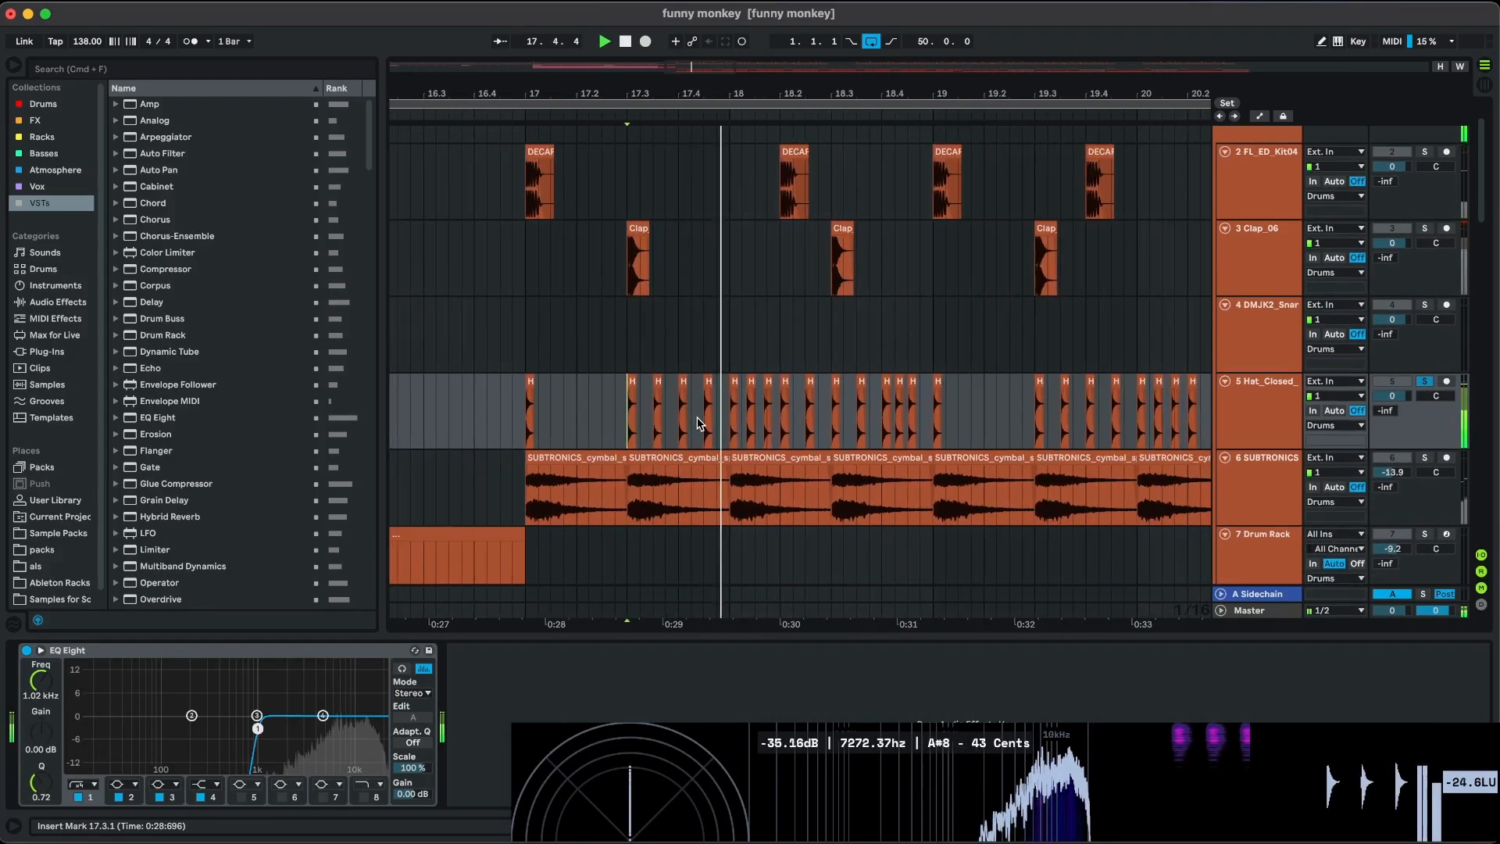
{"action": "scroll", "coordinate": [698, 425], "scroll_direction": "right", "scroll_amount": 2}
{"action": "scroll", "coordinate": [777, 336], "scroll_direction": "down", "scroll_amount": 2}
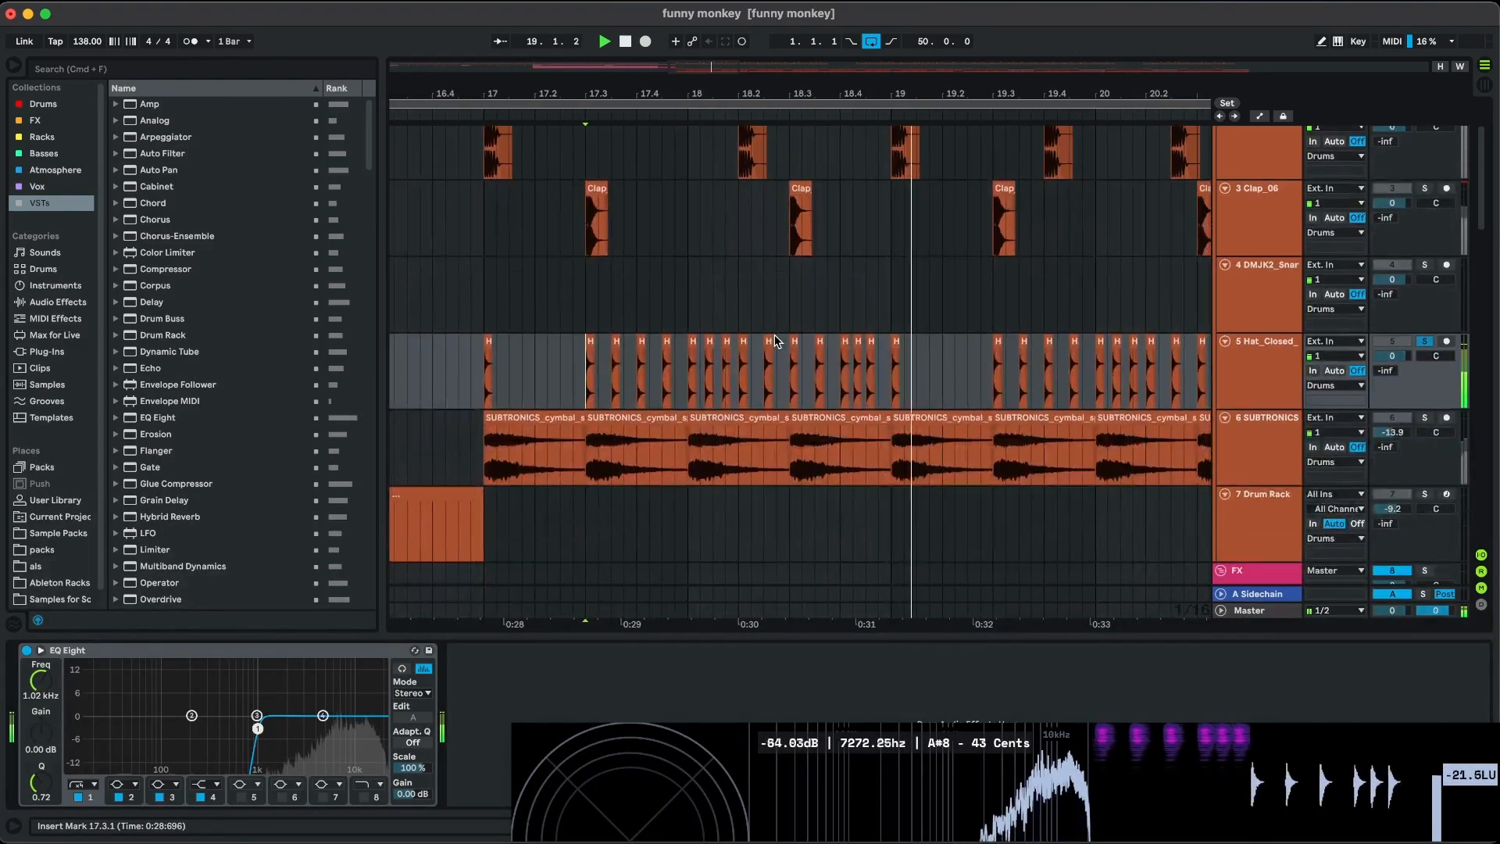
Solo the SUBTRONICS cymbal track, play it from 17.1.1 with its EQ Eight showing, and stop.
{"action": "left_click", "coordinate": [494, 479]}
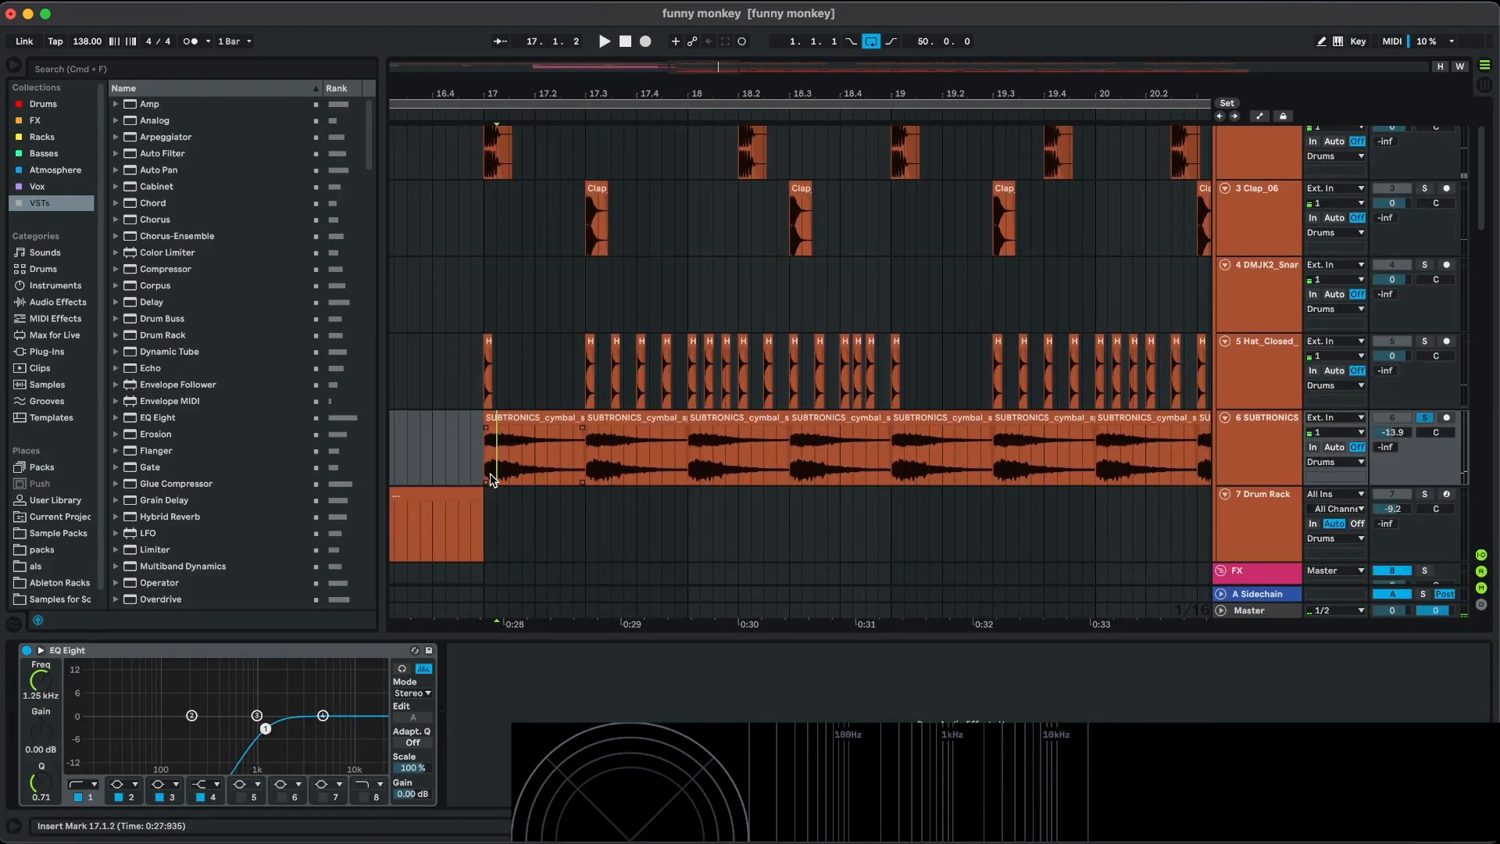
{"action": "scroll", "coordinate": [588, 459], "scroll_direction": "down", "scroll_amount": 2}
{"action": "scroll", "coordinate": [588, 458], "scroll_direction": "right", "scroll_amount": 1}
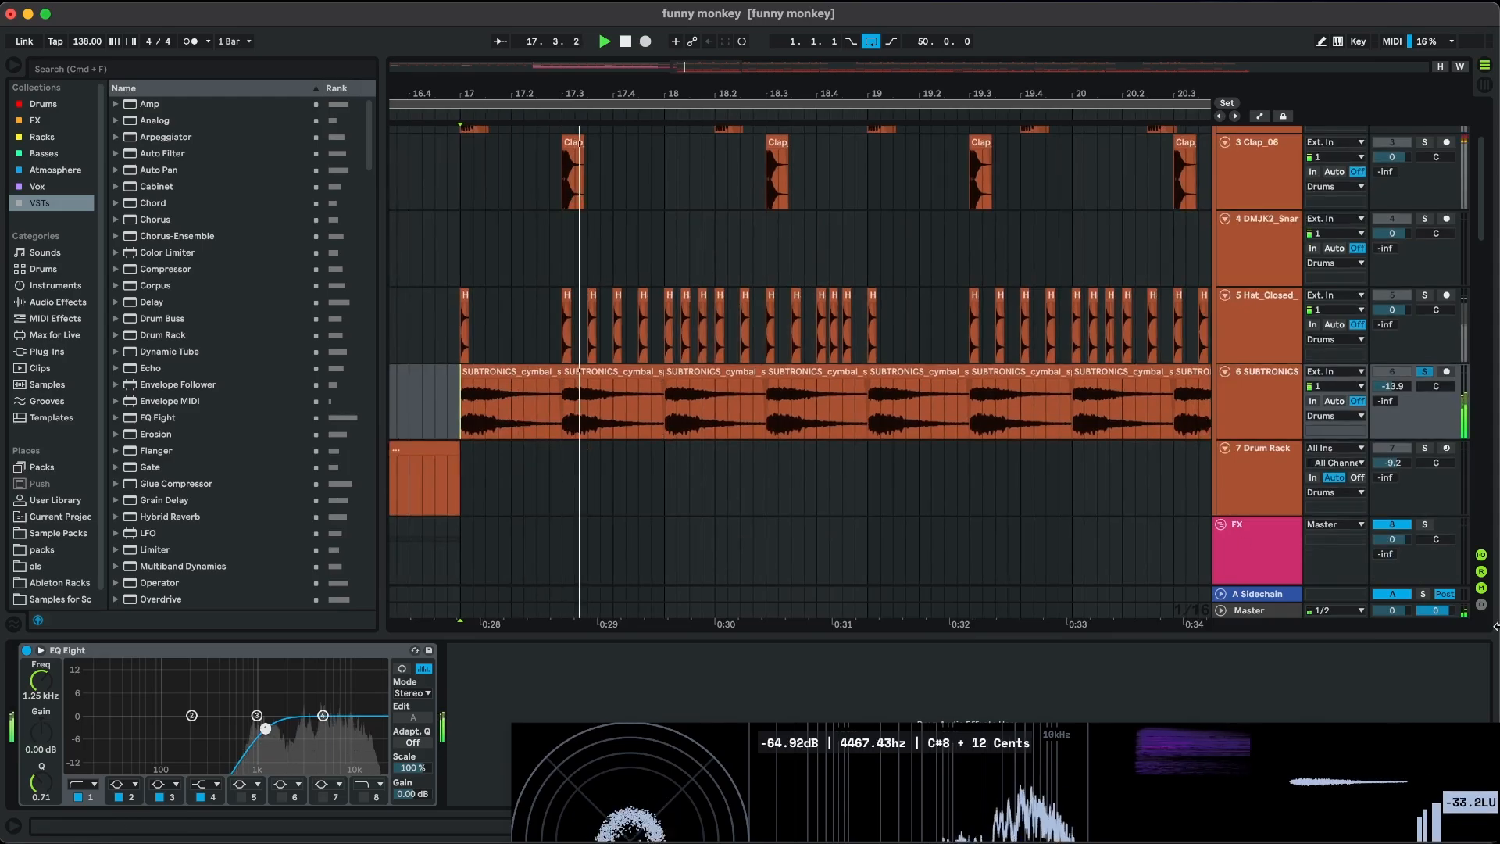
{"action": "key", "text": "space"}
Show the track delays and examine the values across the drum, FX and bass tracks.
{"action": "left_click", "coordinate": [1481, 605]}
{"action": "scroll", "coordinate": [991, 398], "scroll_direction": "down", "scroll_amount": 15}
{"action": "scroll", "coordinate": [991, 398], "scroll_direction": "right", "scroll_amount": 2}
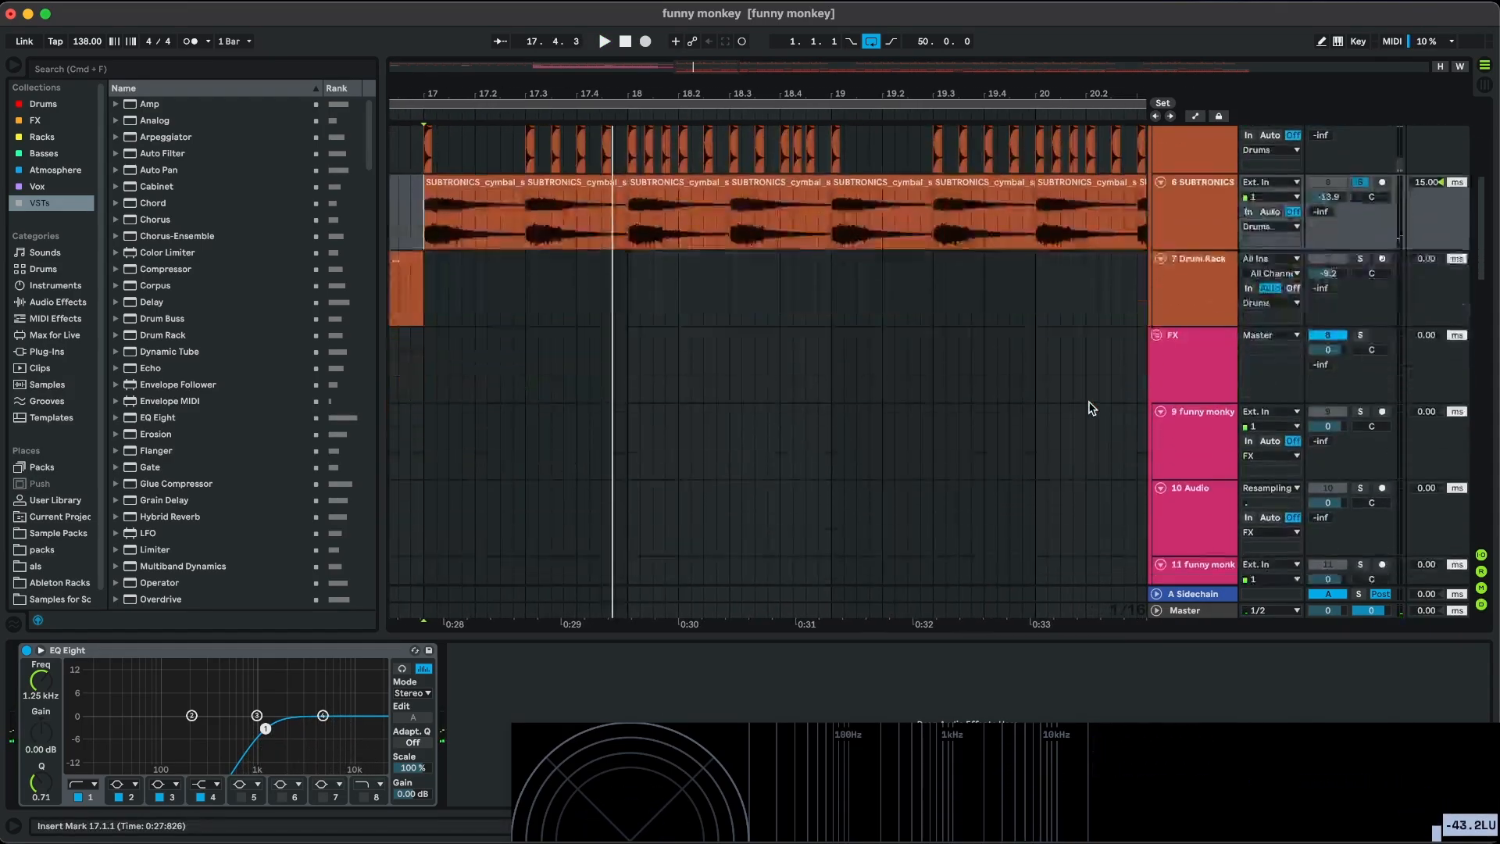
{"action": "scroll", "coordinate": [1092, 409], "scroll_direction": "down", "scroll_amount": 8}
{"action": "scroll", "coordinate": [1092, 408], "scroll_direction": "right", "scroll_amount": 1}
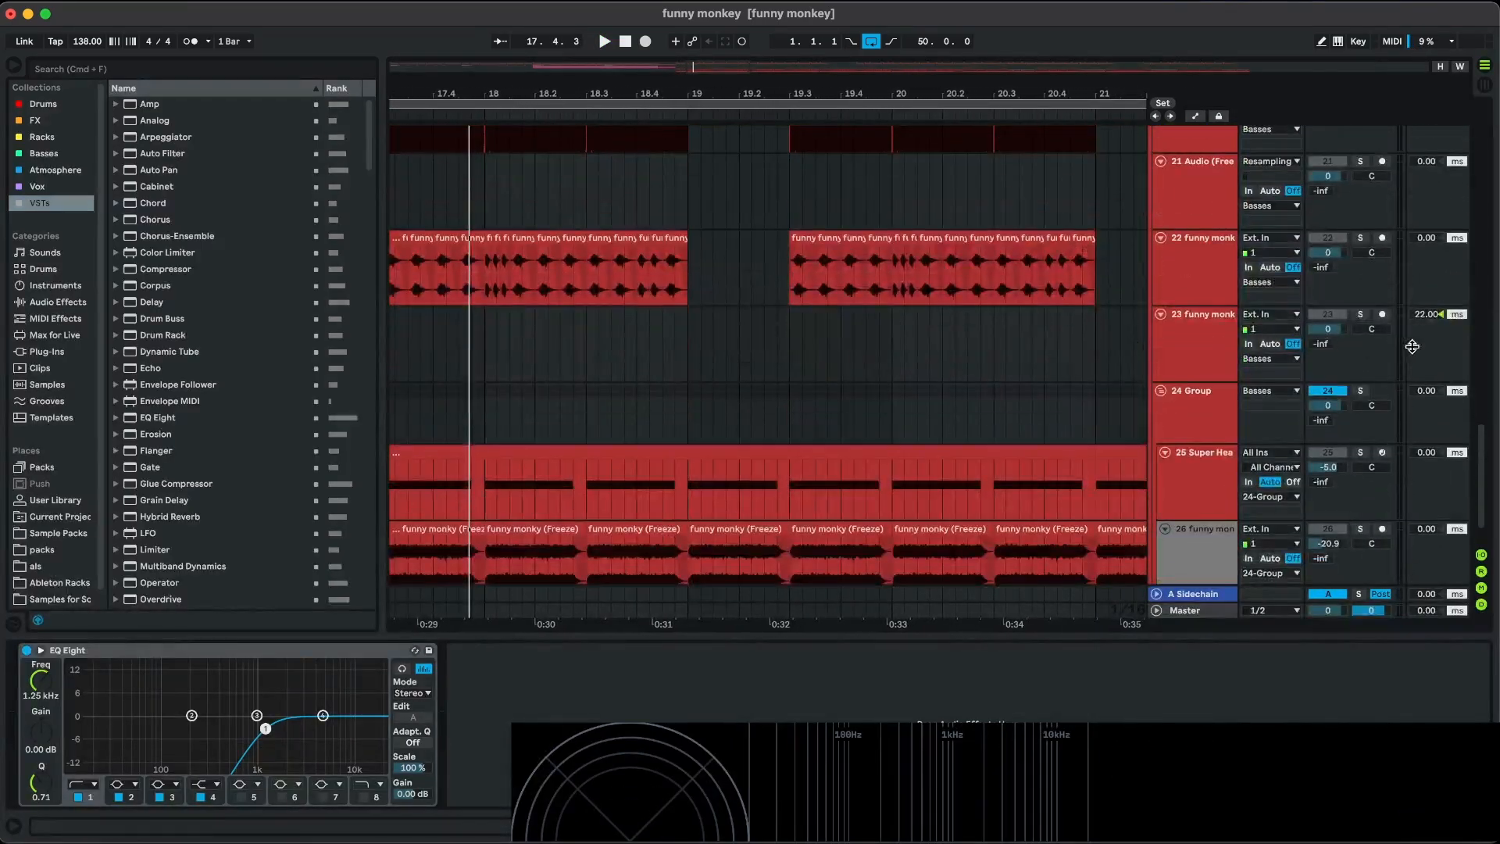
Select bass track 23, locate its clips around bar 33, and place the insert marker at 33.4.1.
{"action": "left_click", "coordinate": [1202, 363]}
{"action": "scroll", "coordinate": [1202, 368], "scroll_direction": "down", "scroll_amount": 1}
{"action": "scroll", "coordinate": [946, 381], "scroll_direction": "right", "scroll_amount": 10}
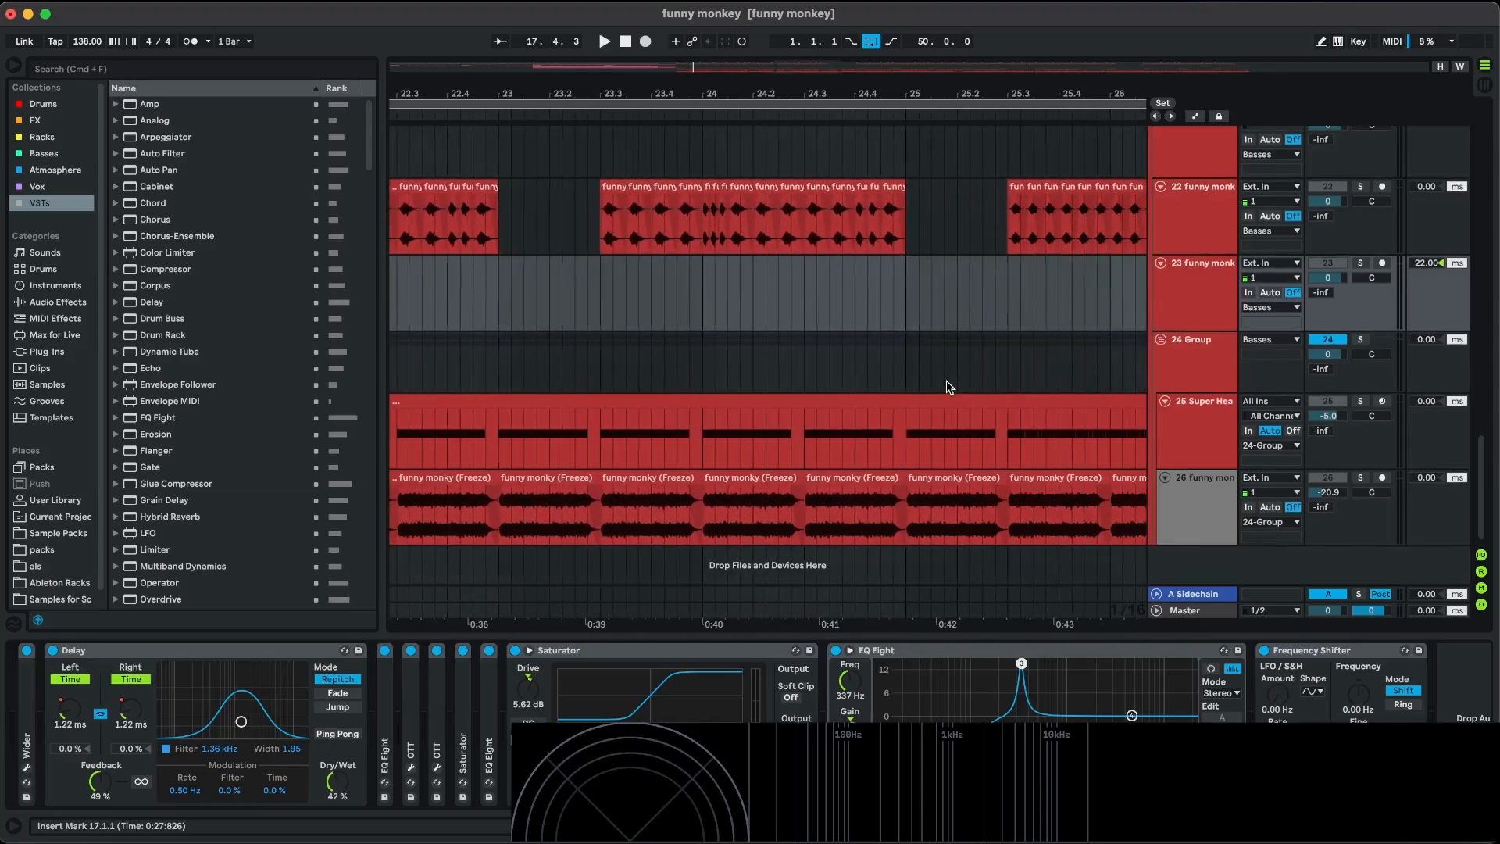
{"action": "key", "text": "w"}
{"action": "left_click", "coordinate": [820, 320]}
{"action": "scroll", "coordinate": [815, 315], "scroll_direction": "up", "scroll_amount": 10}
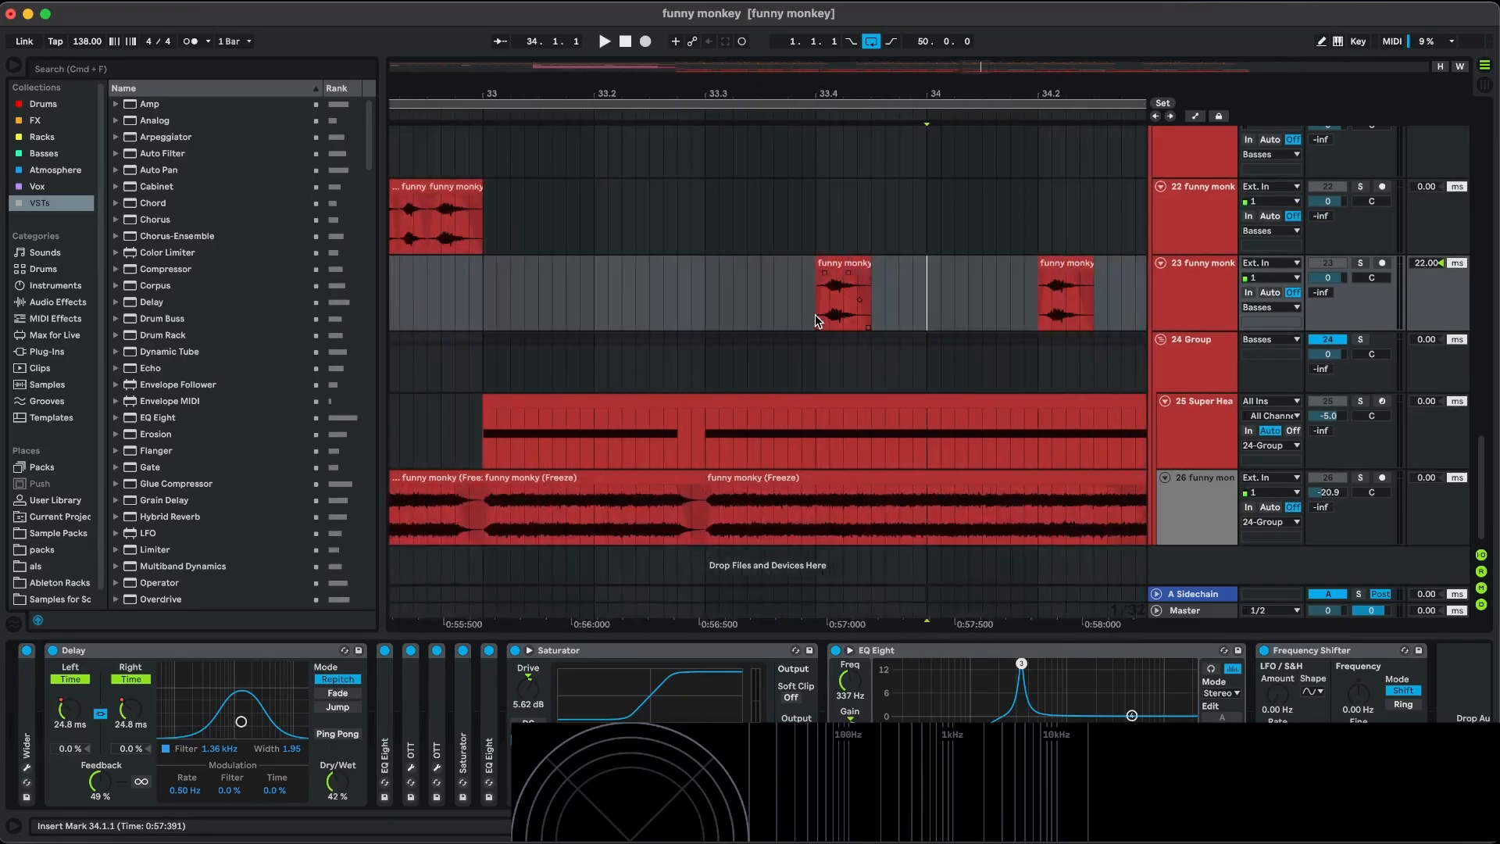
{"action": "left_click", "coordinate": [815, 315]}
{"action": "scroll", "coordinate": [815, 315], "scroll_direction": "down", "scroll_amount": 10}
{"action": "scroll", "coordinate": [814, 314], "scroll_direction": "up", "scroll_amount": 15}
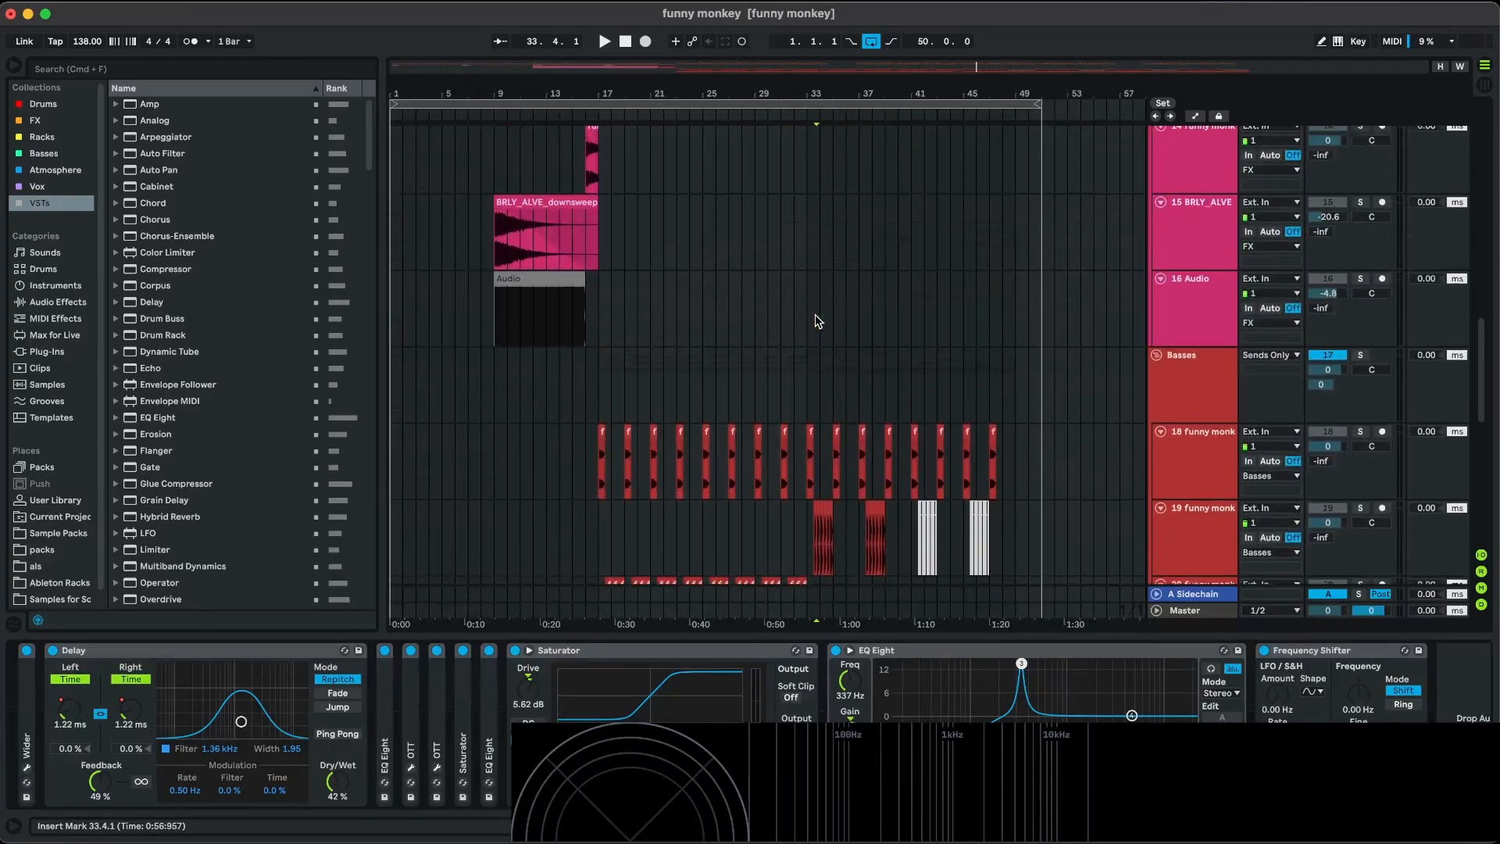
Return to the drum tracks and place the insert marker at 17.1.1 on the SUBTRONICS cymbal track.
{"action": "scroll", "coordinate": [814, 314], "scroll_direction": "up", "scroll_amount": 4}
{"action": "scroll", "coordinate": [814, 314], "scroll_direction": "up", "scroll_amount": 5}
{"action": "scroll", "coordinate": [814, 314], "scroll_direction": "left", "scroll_amount": 10}
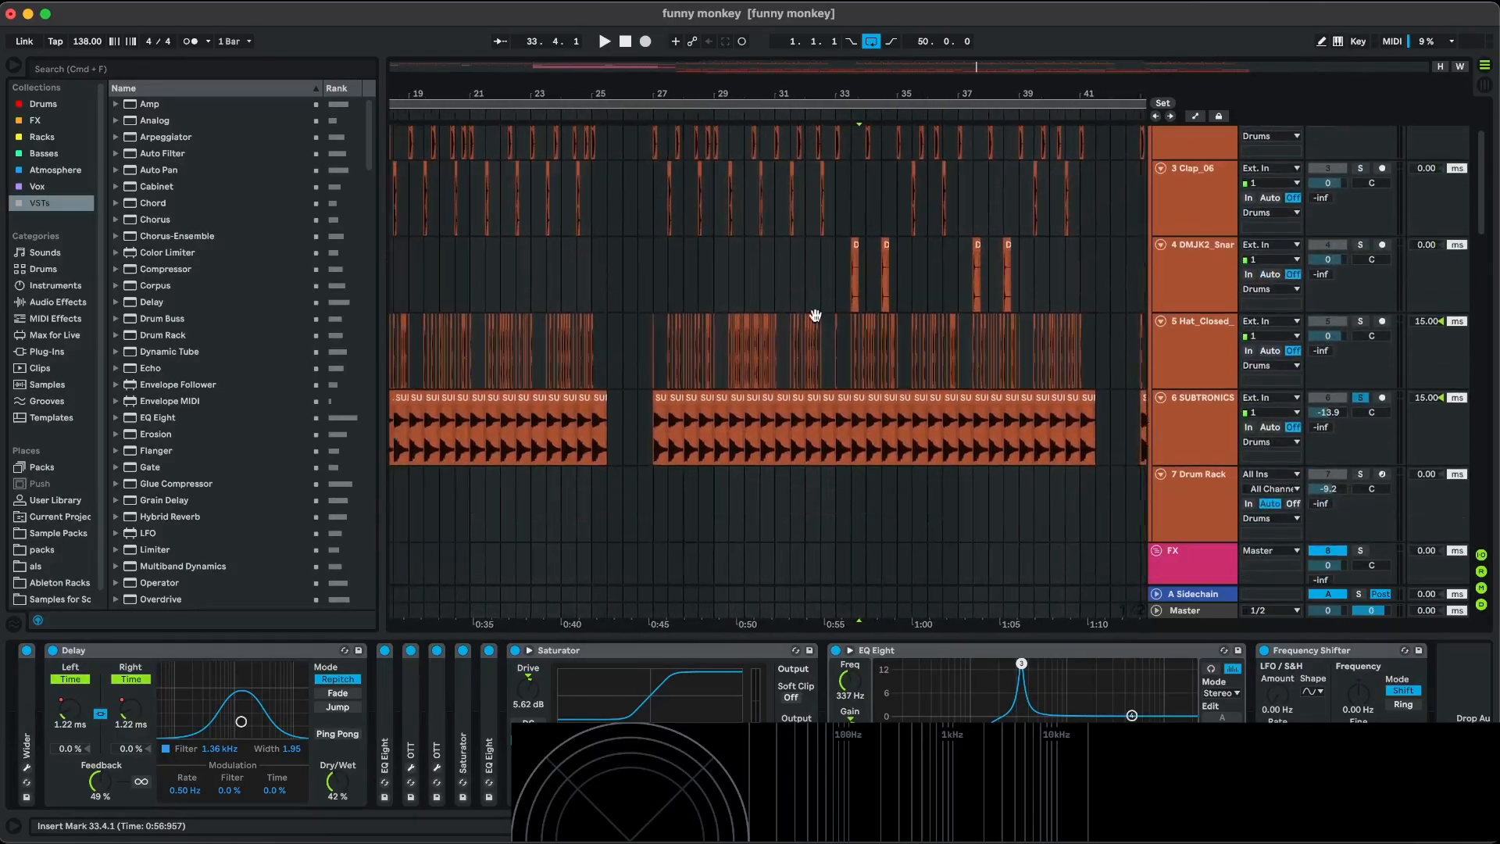
{"action": "scroll", "coordinate": [814, 314], "scroll_direction": "right", "scroll_amount": 1}
{"action": "scroll", "coordinate": [814, 314], "scroll_direction": "down", "scroll_amount": 1}
{"action": "left_click", "coordinate": [814, 379]}
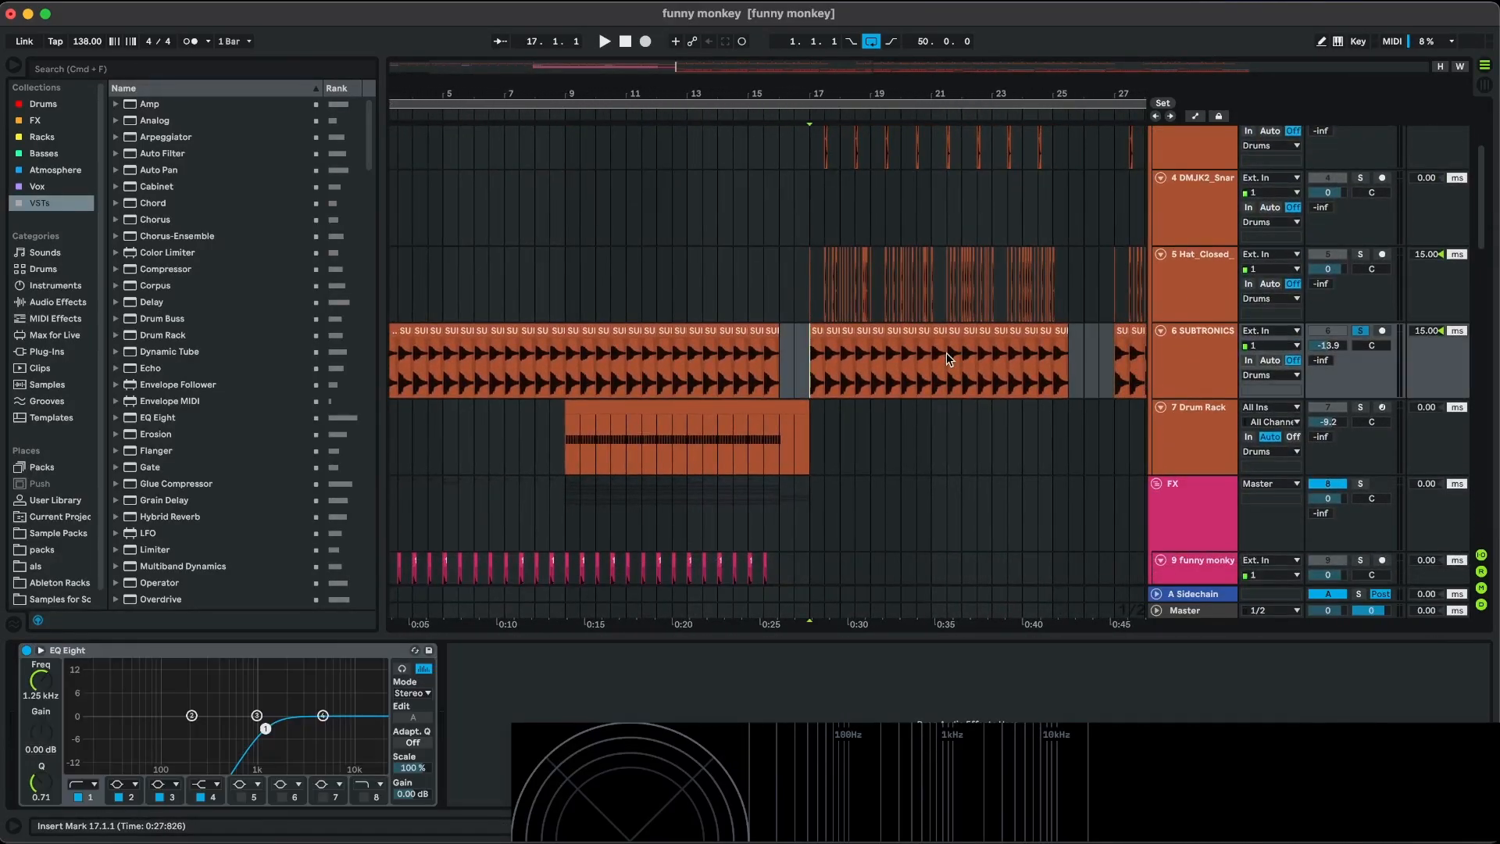
Look over the drum arrangement up to bar 48 and hide the track delays.
{"action": "scroll", "coordinate": [946, 354], "scroll_direction": "up", "scroll_amount": 4}
{"action": "scroll", "coordinate": [889, 300], "scroll_direction": "right", "scroll_amount": 15}
{"action": "scroll", "coordinate": [889, 299], "scroll_direction": "up", "scroll_amount": 1}
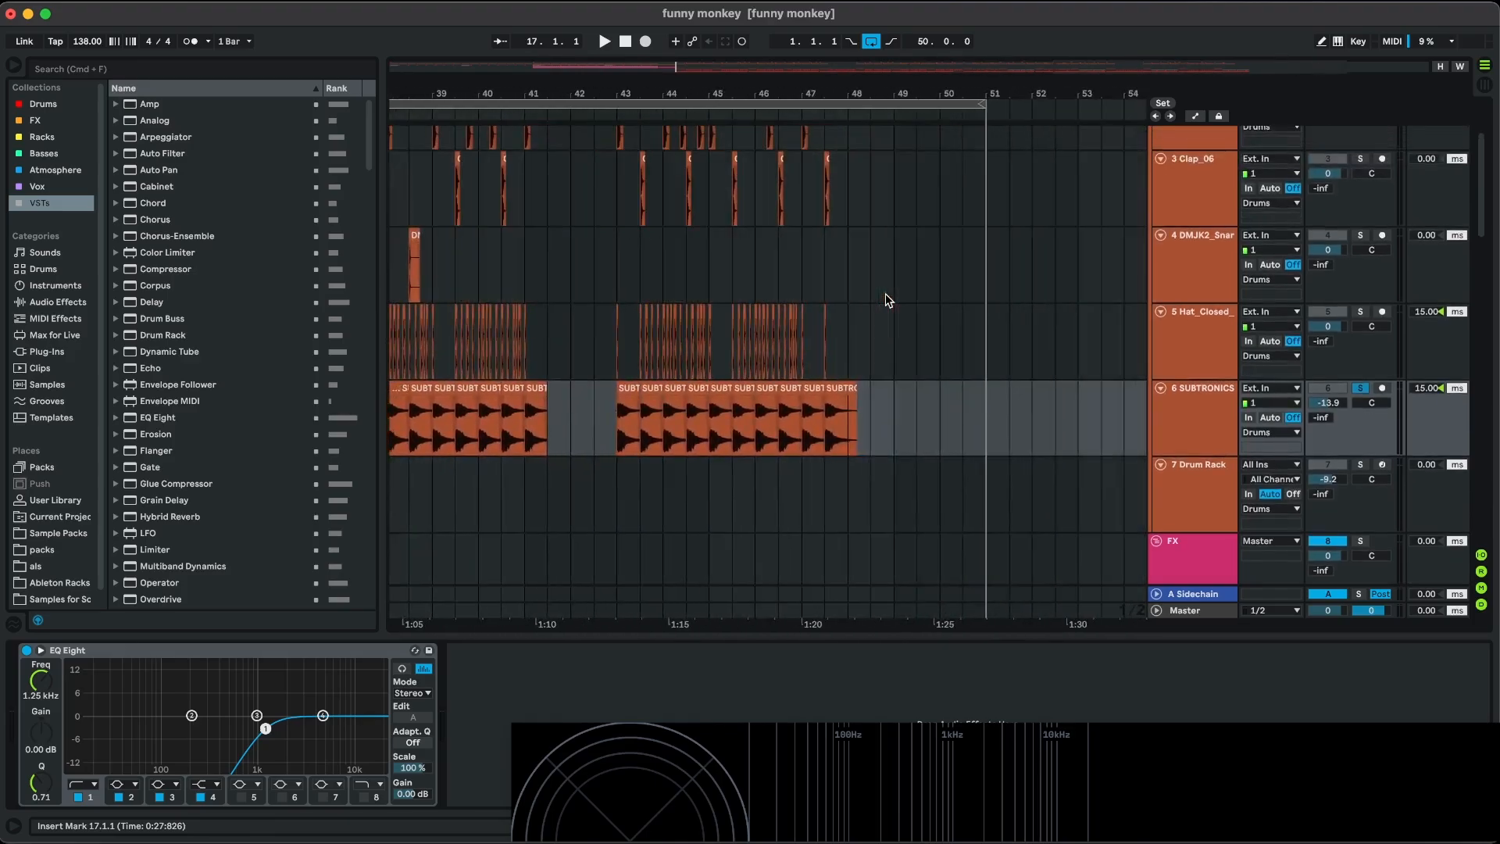
{"action": "left_click", "coordinate": [1482, 605]}
{"action": "scroll", "coordinate": [797, 308], "scroll_direction": "up", "scroll_amount": 2}
{"action": "scroll", "coordinate": [797, 307], "scroll_direction": "left", "scroll_amount": 5}
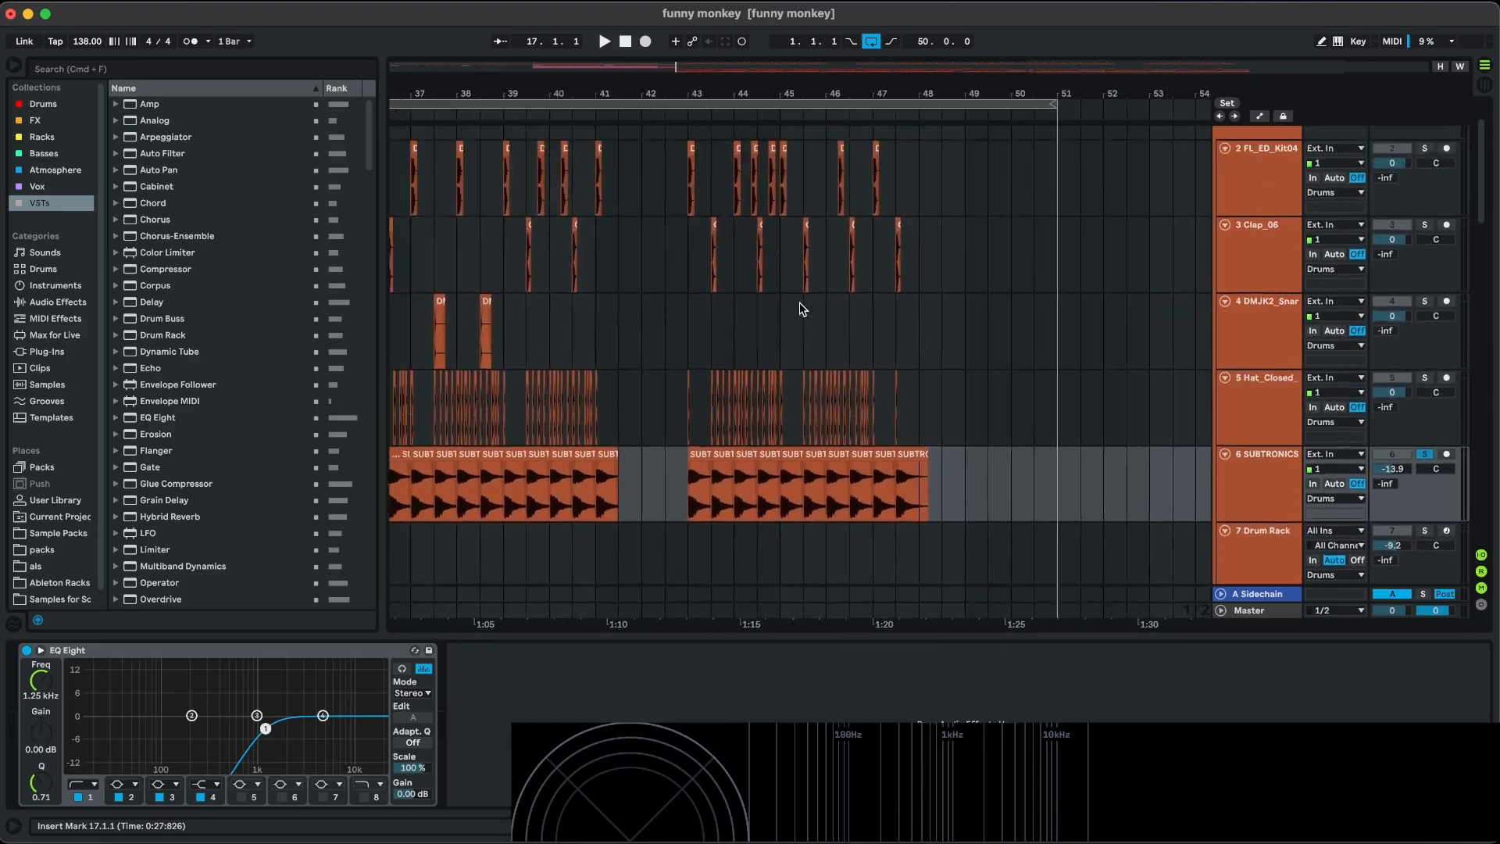
Unsolo the cymbal, open the DMJK2 snare clip at 33.3.1 to inspect its sample, and return to the snare's device chain.
{"action": "scroll", "coordinate": [608, 393], "scroll_direction": "up", "scroll_amount": 4}
{"action": "left_click", "coordinate": [611, 393]}
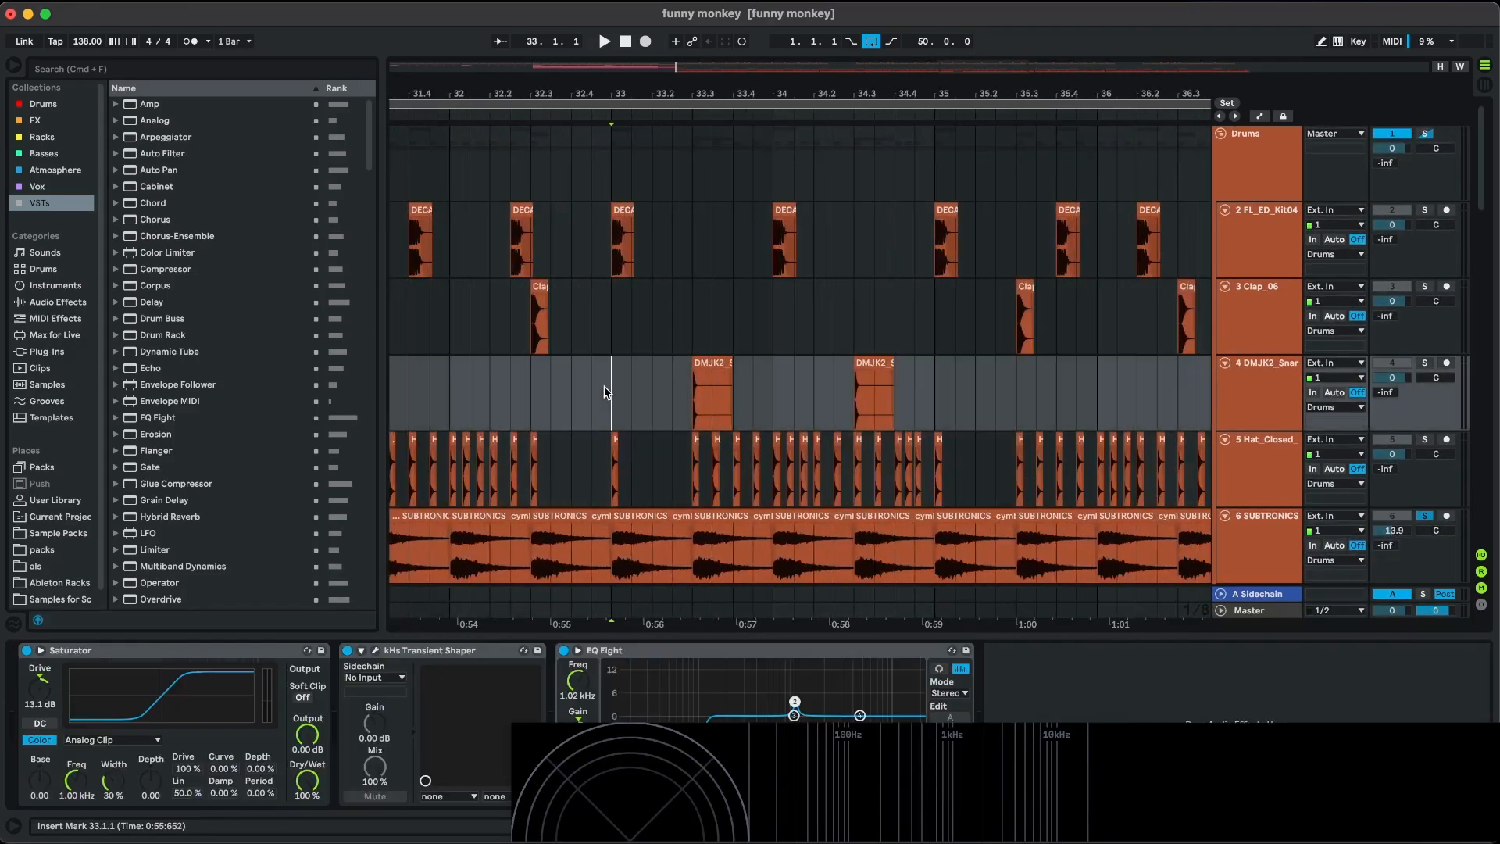
{"action": "scroll", "coordinate": [682, 359], "scroll_direction": "up", "scroll_amount": 2}
{"action": "left_click", "coordinate": [718, 365]}
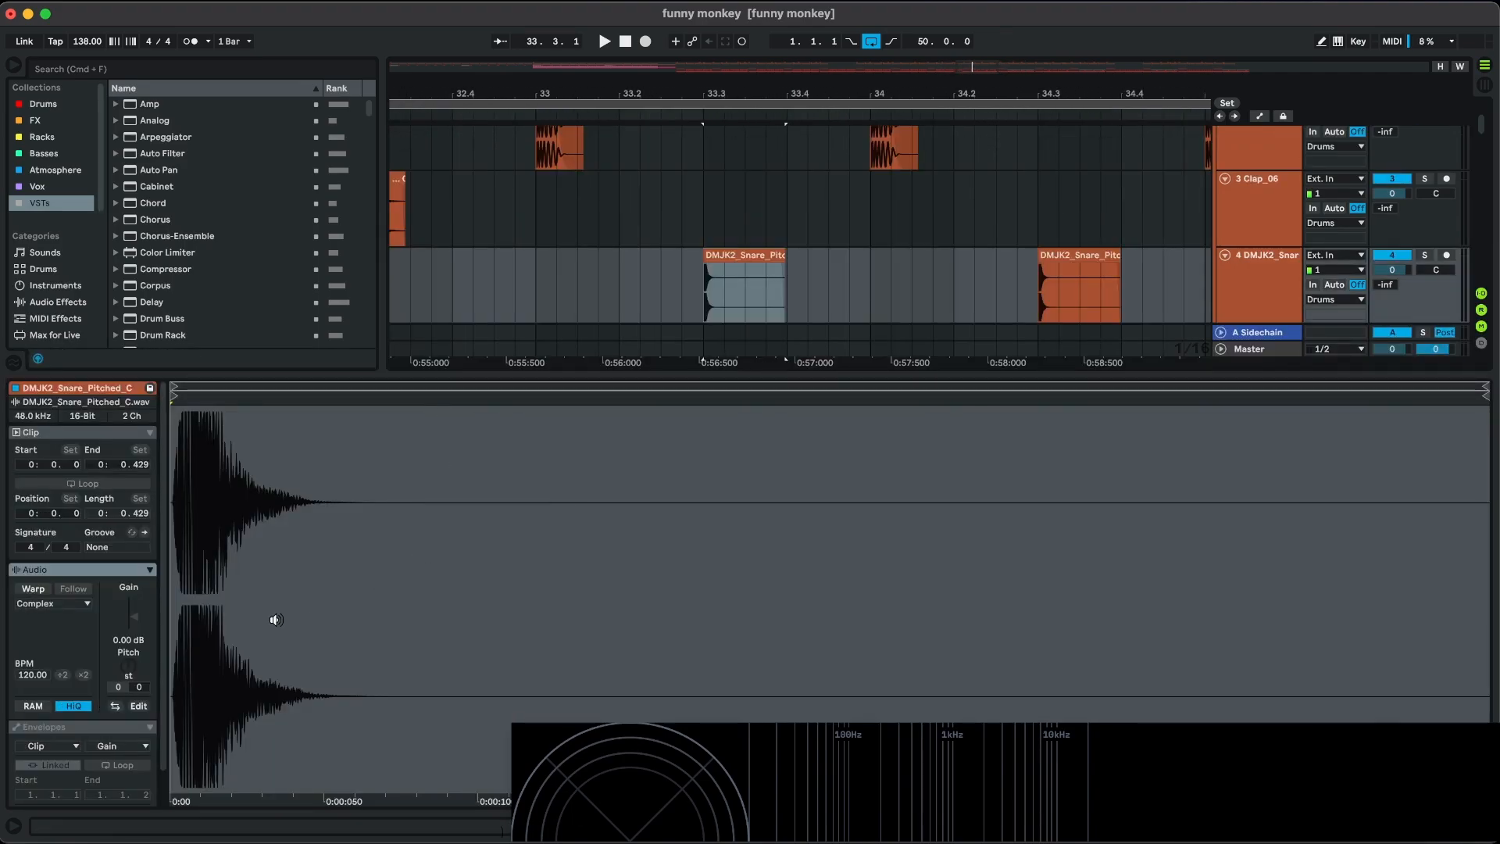
{"action": "key", "text": "shift+Tab"}
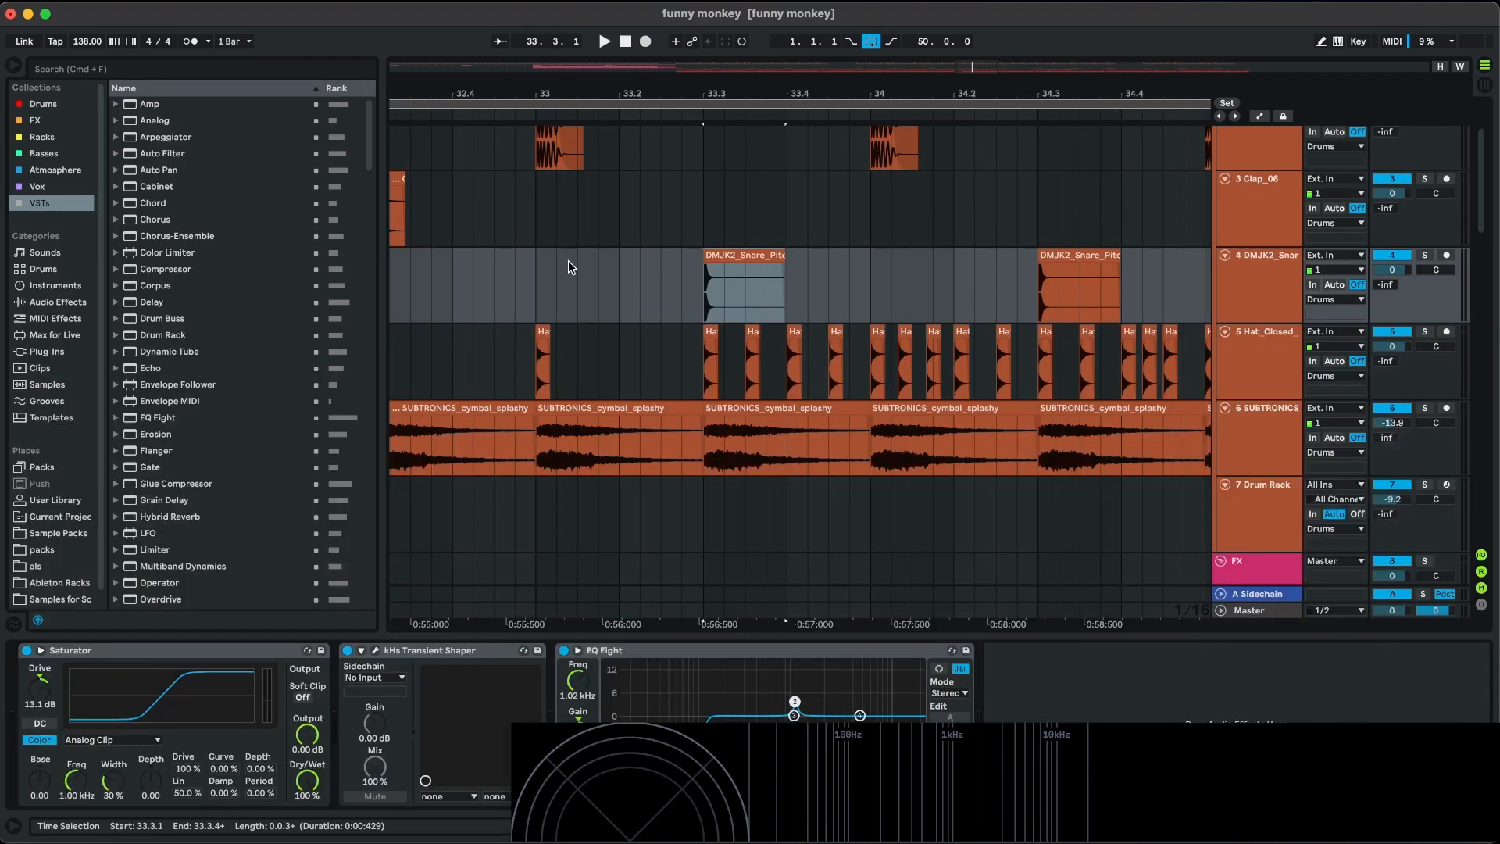
Play the soloed Drums group from 33.1.1 to hear the snare within the full drum pattern.
{"action": "left_click", "coordinate": [542, 283]}
{"action": "scroll", "coordinate": [542, 281], "scroll_direction": "up", "scroll_amount": 3}
{"action": "key", "text": "space"}
{"action": "scroll", "coordinate": [681, 274], "scroll_direction": "down", "scroll_amount": 1}
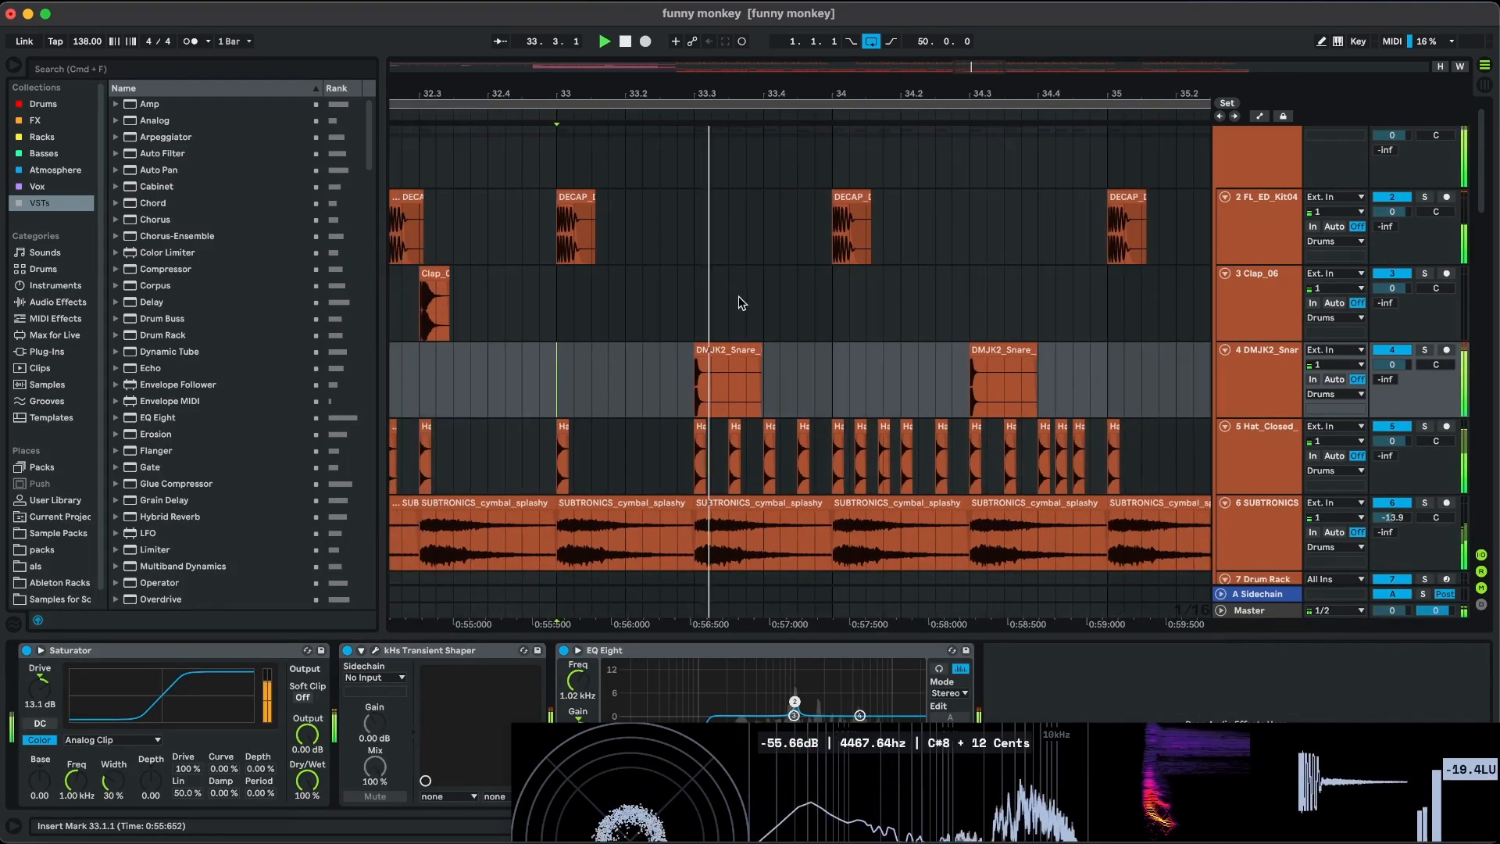
{"action": "scroll", "coordinate": [700, 394], "scroll_direction": "down", "scroll_amount": 1}
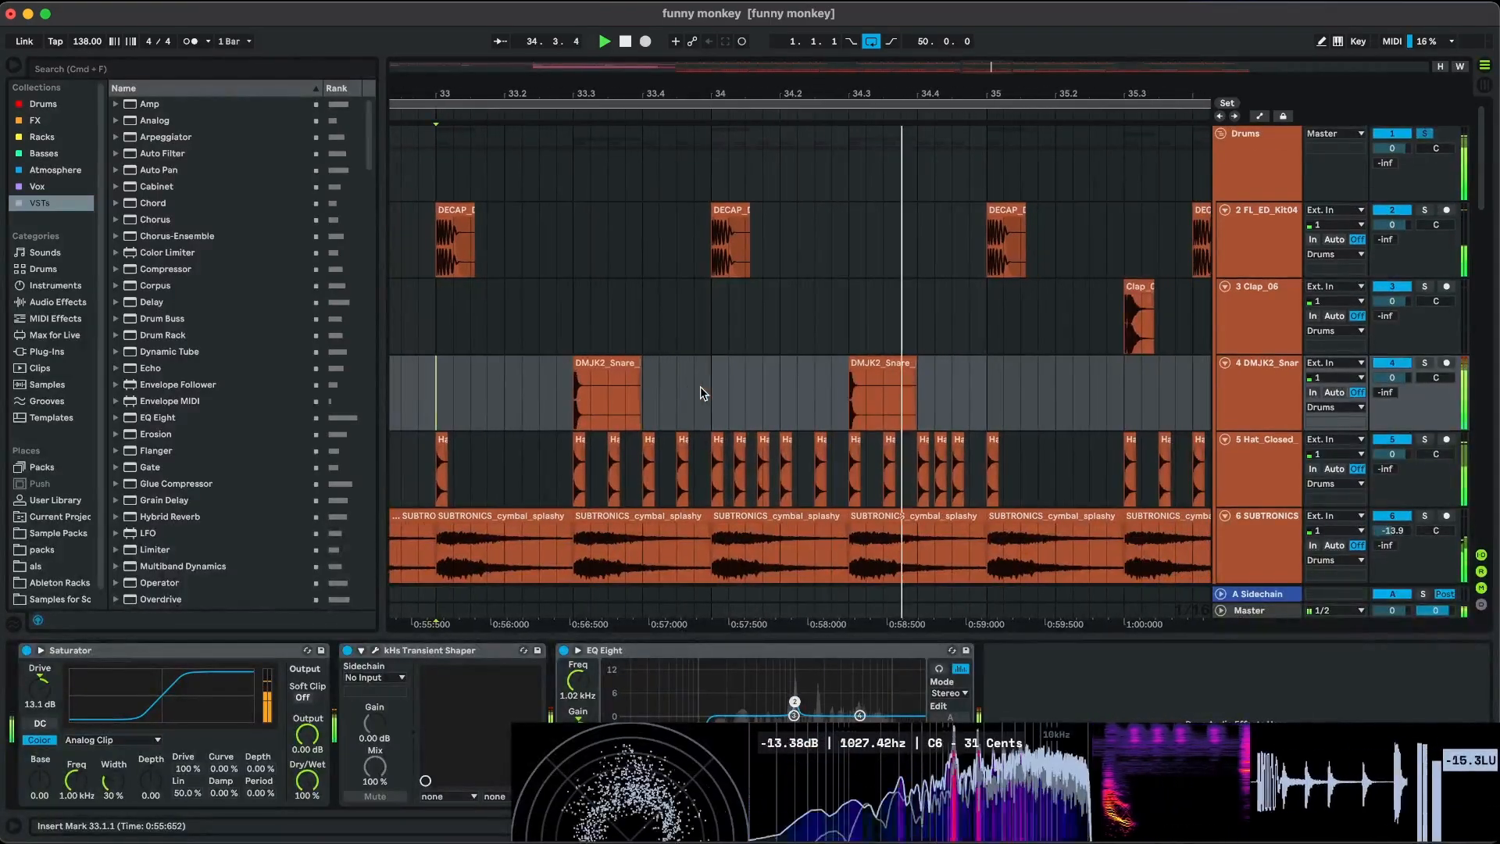
Solo the DMJK2 snare track and play it from 33.3.1.
{"action": "left_click", "coordinate": [580, 402]}
{"action": "key", "text": "space"}
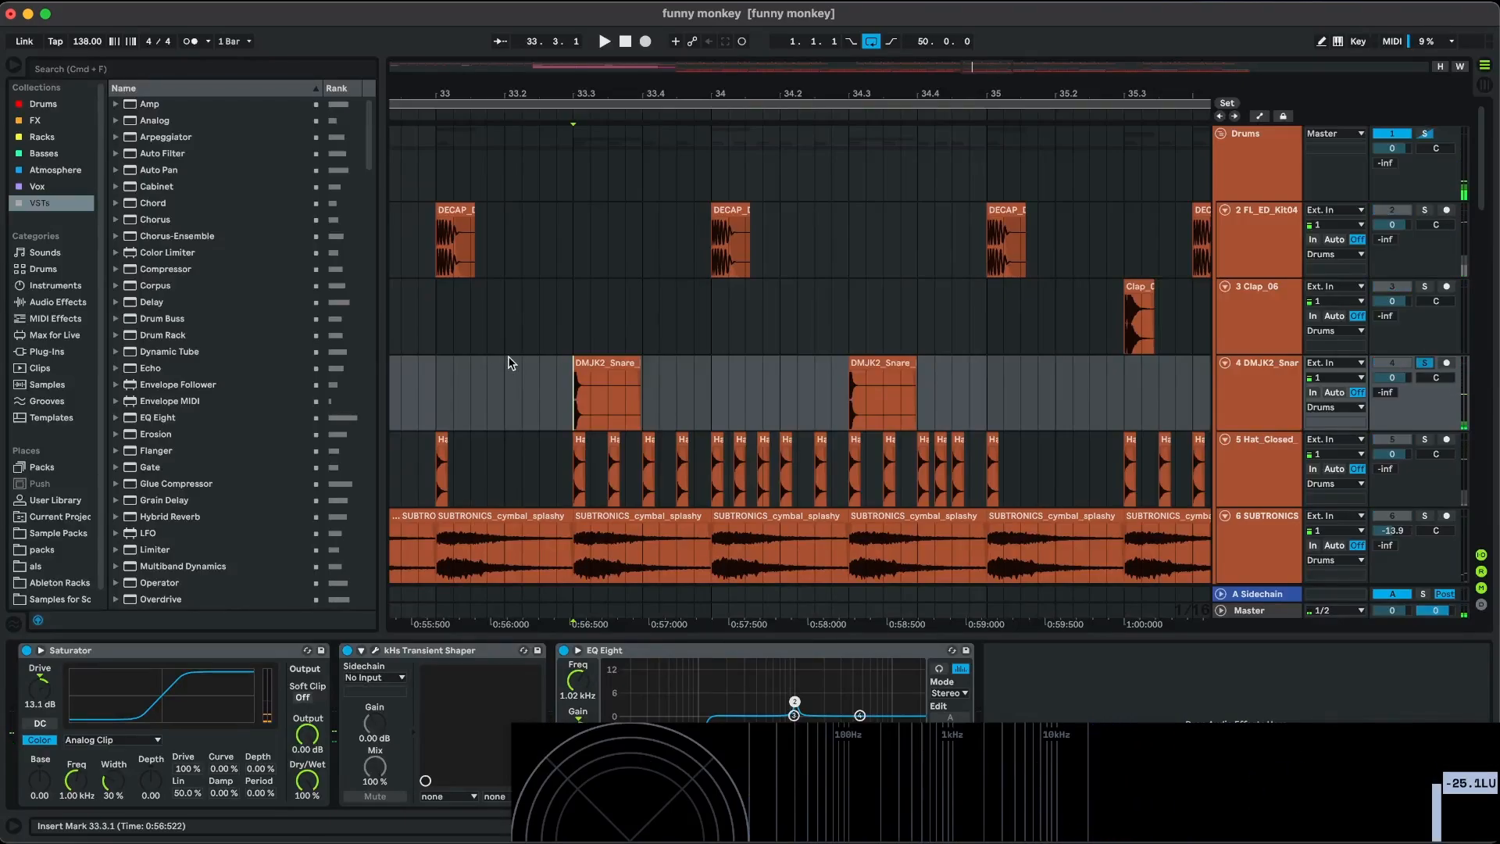
{"action": "scroll", "coordinate": [555, 363], "scroll_direction": "up", "scroll_amount": 3}
{"action": "key", "text": "space"}
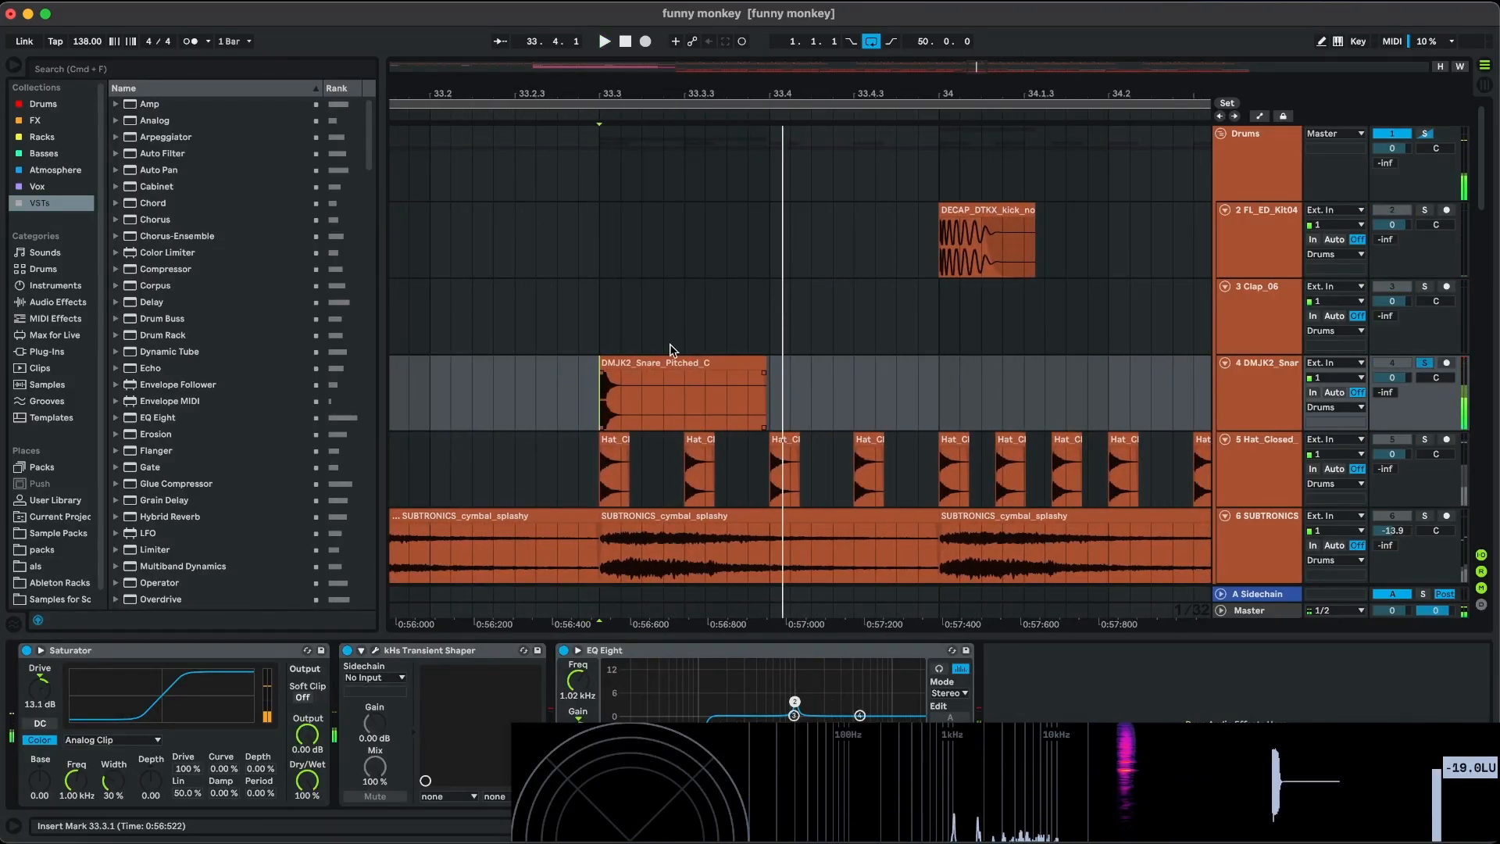
{"action": "scroll", "coordinate": [757, 332], "scroll_direction": "down", "scroll_amount": 3}
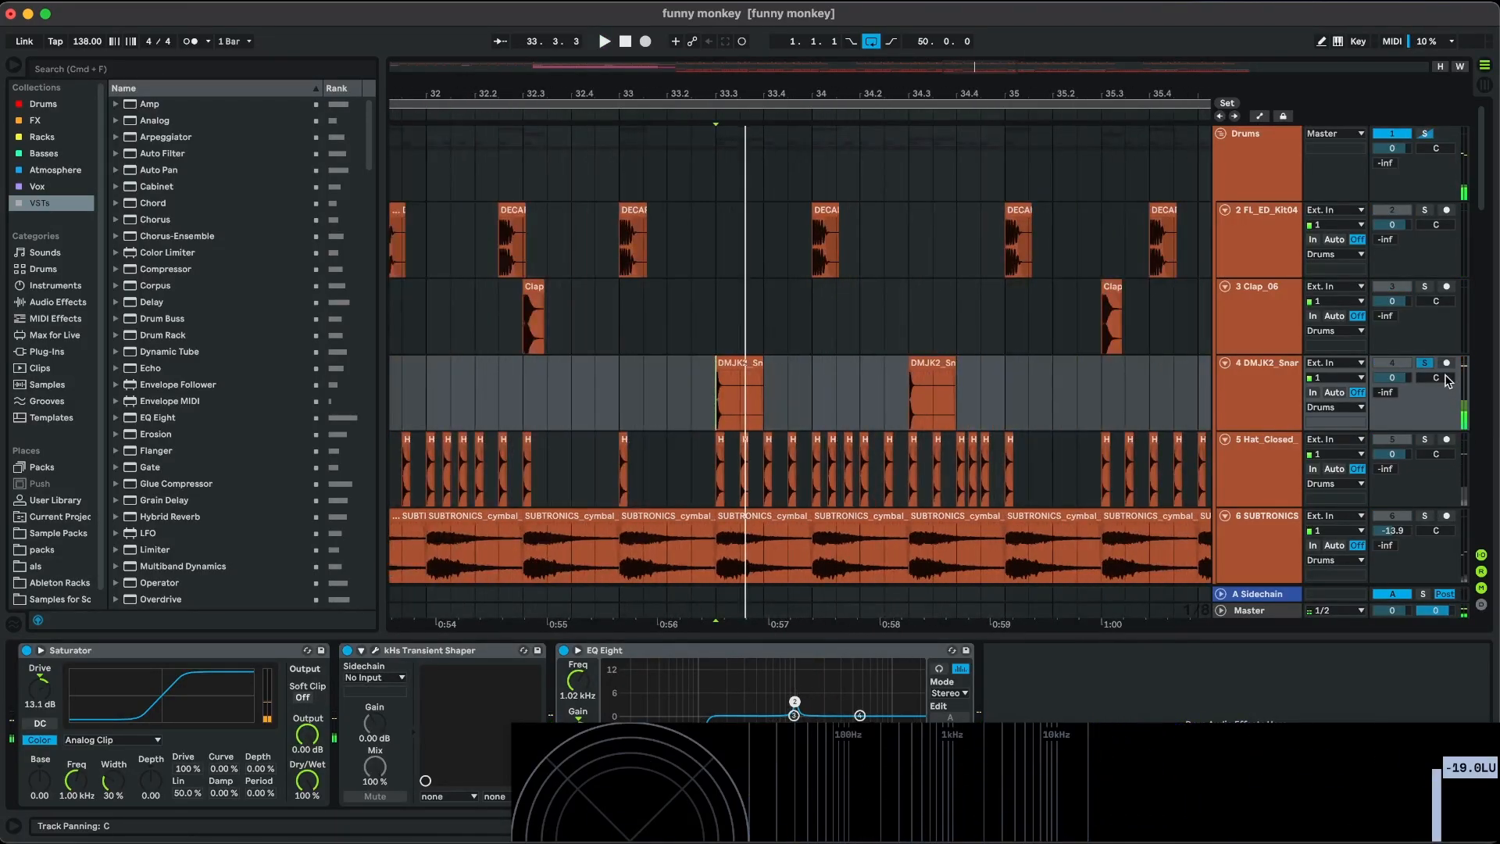
Unsolo the snare and the Drums group, play the full mix from 33.3.1, and stop at bar 36.
{"action": "key", "text": "space"}
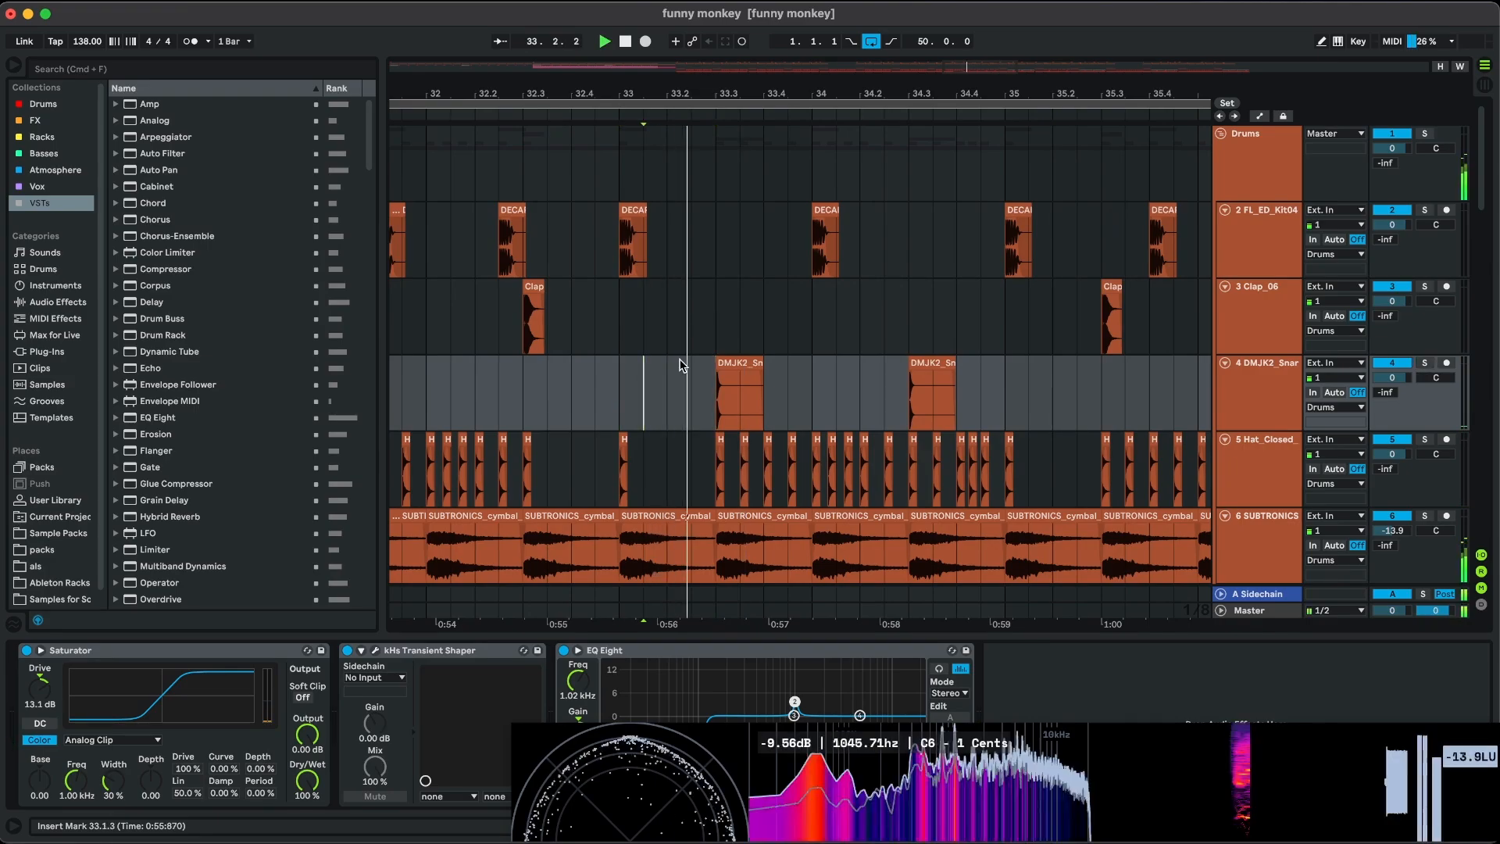
{"action": "left_click", "coordinate": [716, 392]}
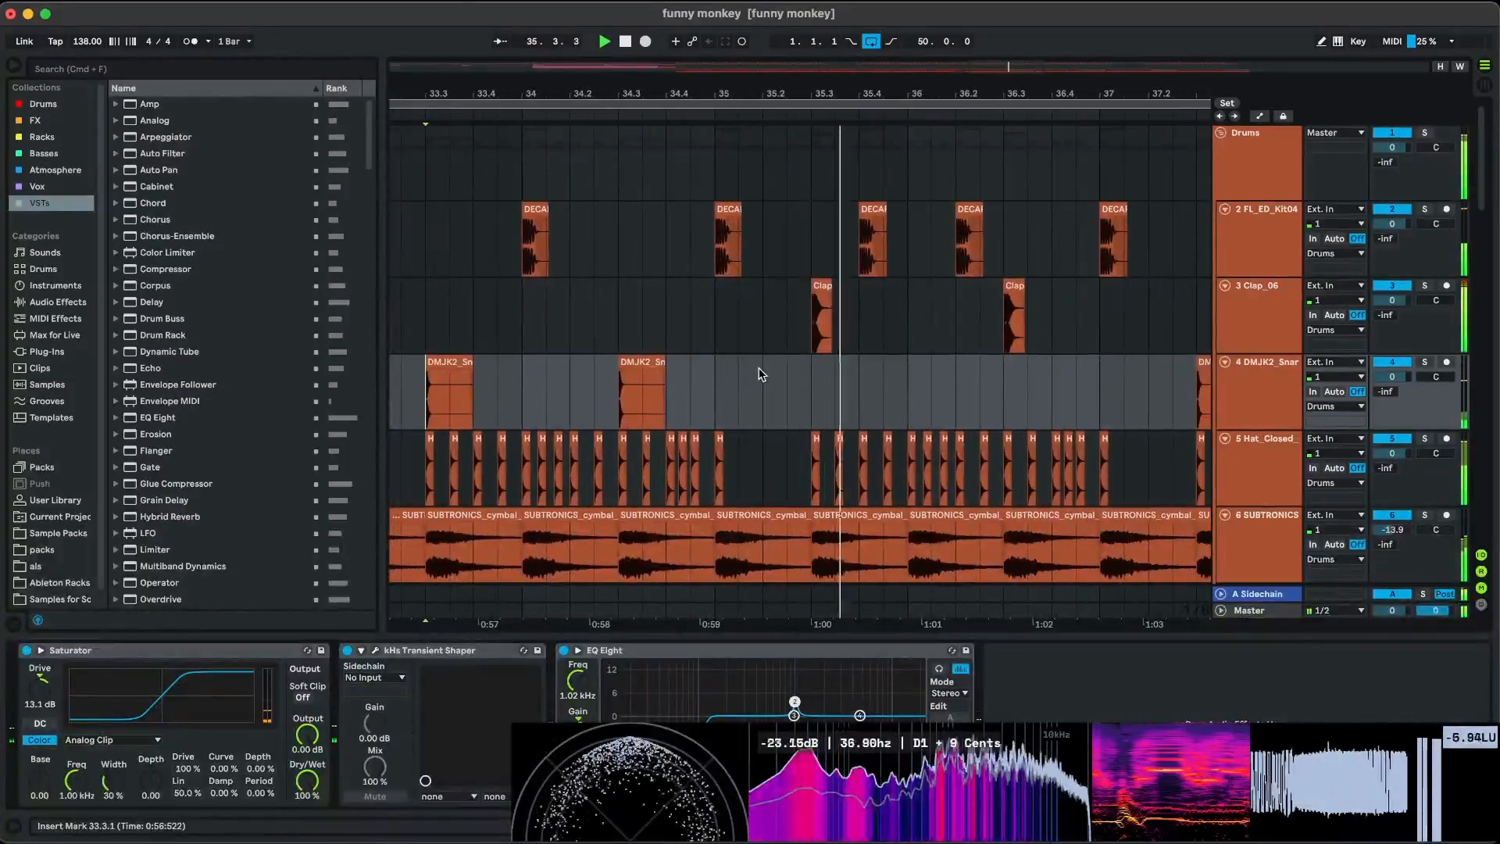
{"action": "scroll", "coordinate": [810, 333], "scroll_direction": "left", "scroll_amount": 3}
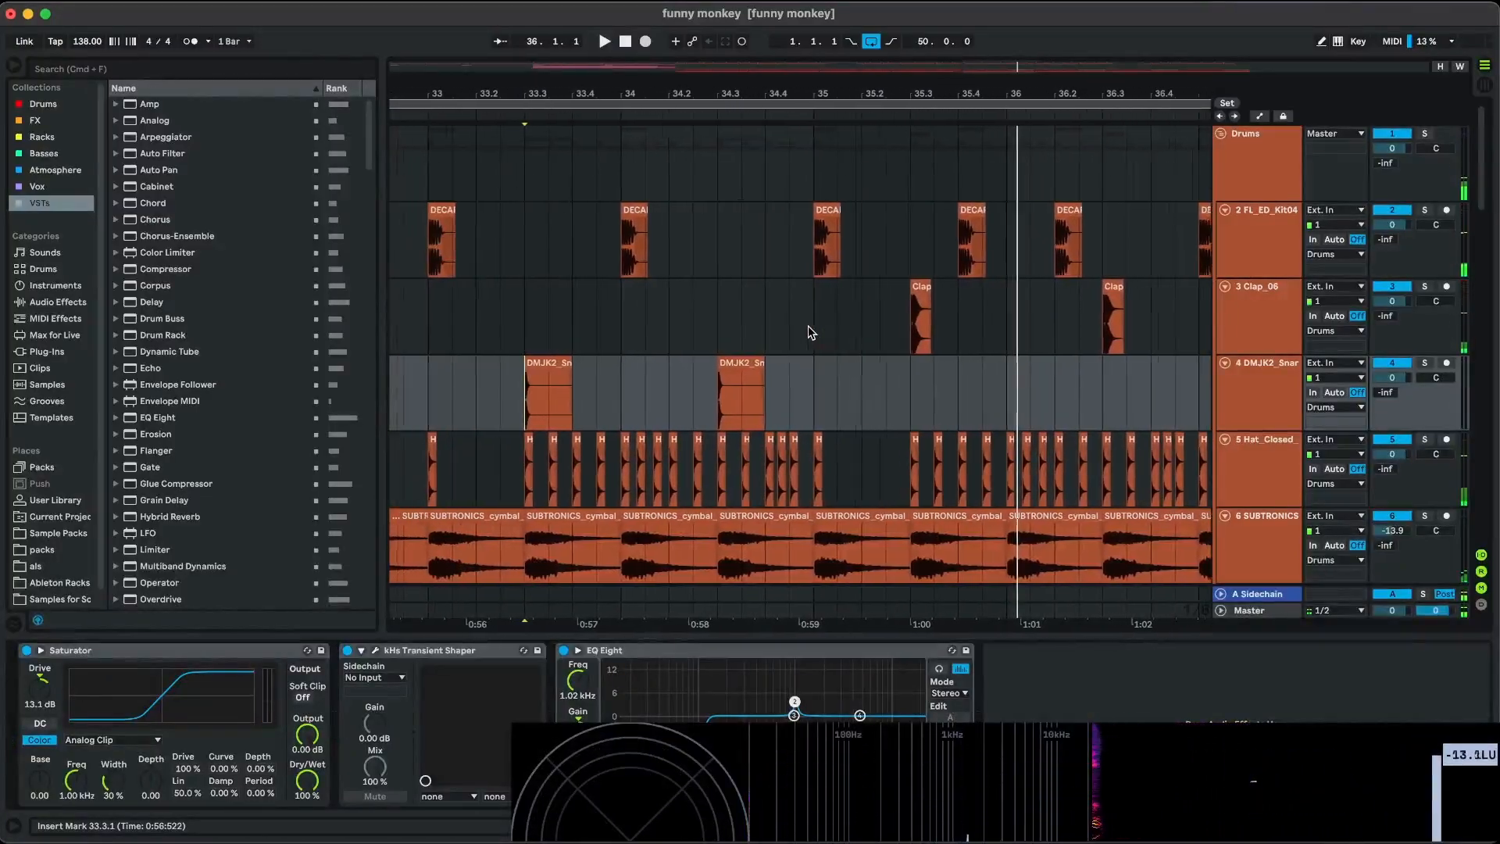
{"action": "scroll", "coordinate": [701, 251], "scroll_direction": "left", "scroll_amount": 3}
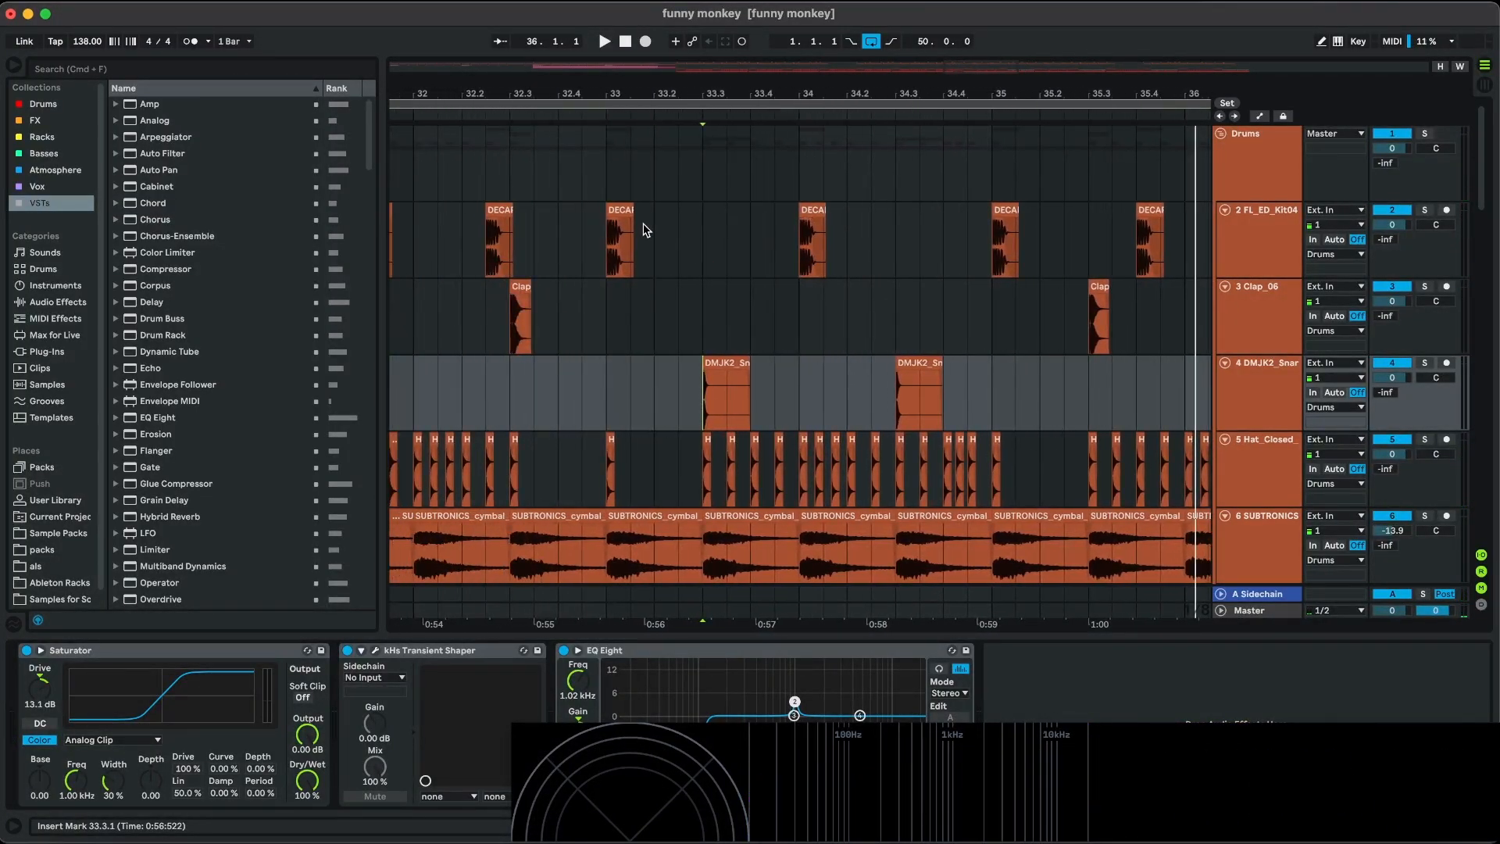
Open the Drums group's Pancz plugin, play the soloed group from 33.1.1 while viewing it, and close the plugin window.
{"action": "left_click", "coordinate": [599, 341]}
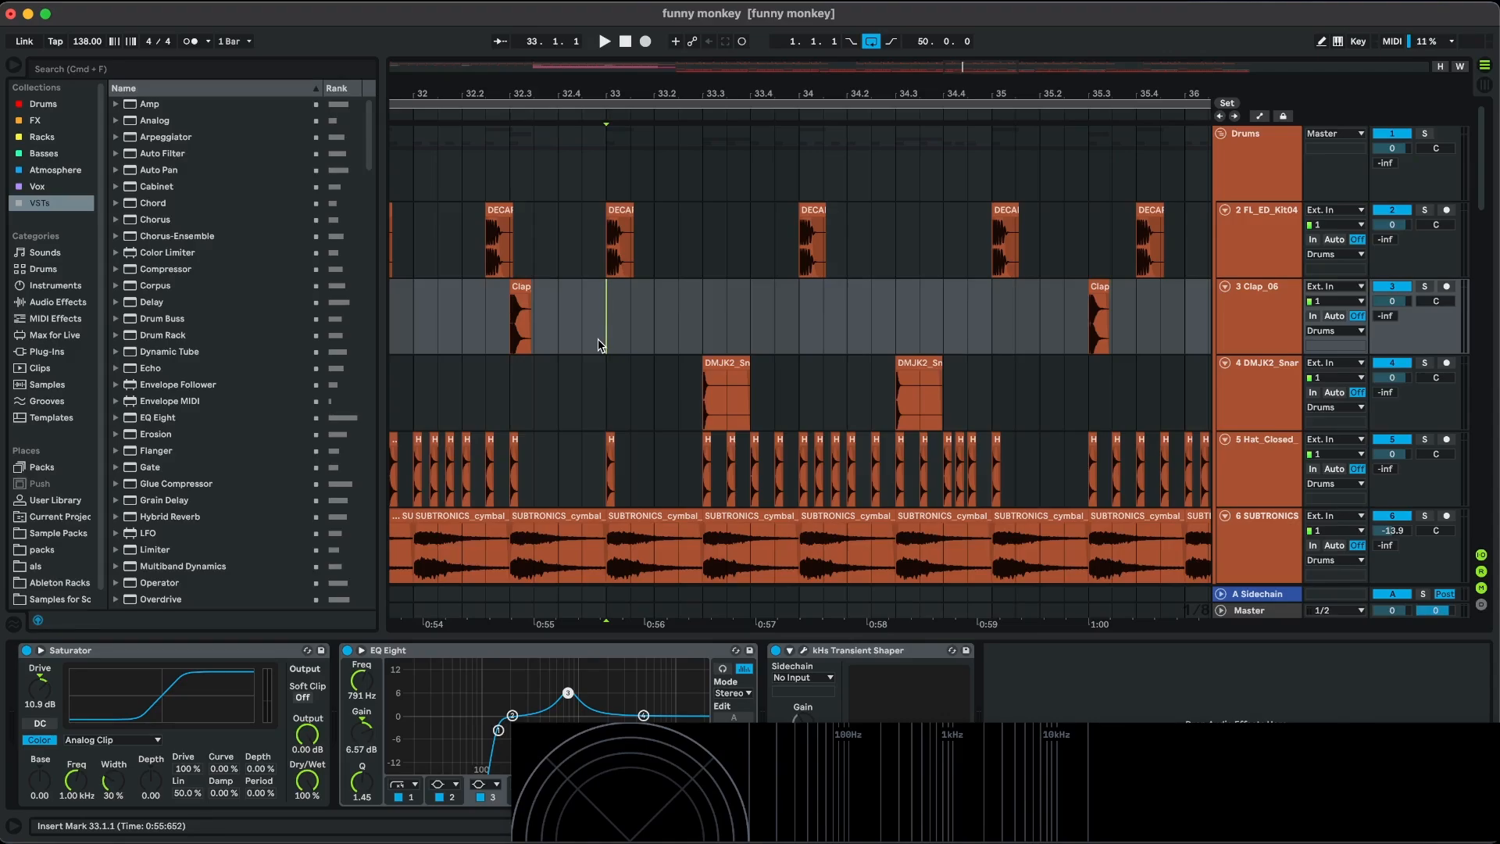
{"action": "left_click", "coordinate": [635, 157]}
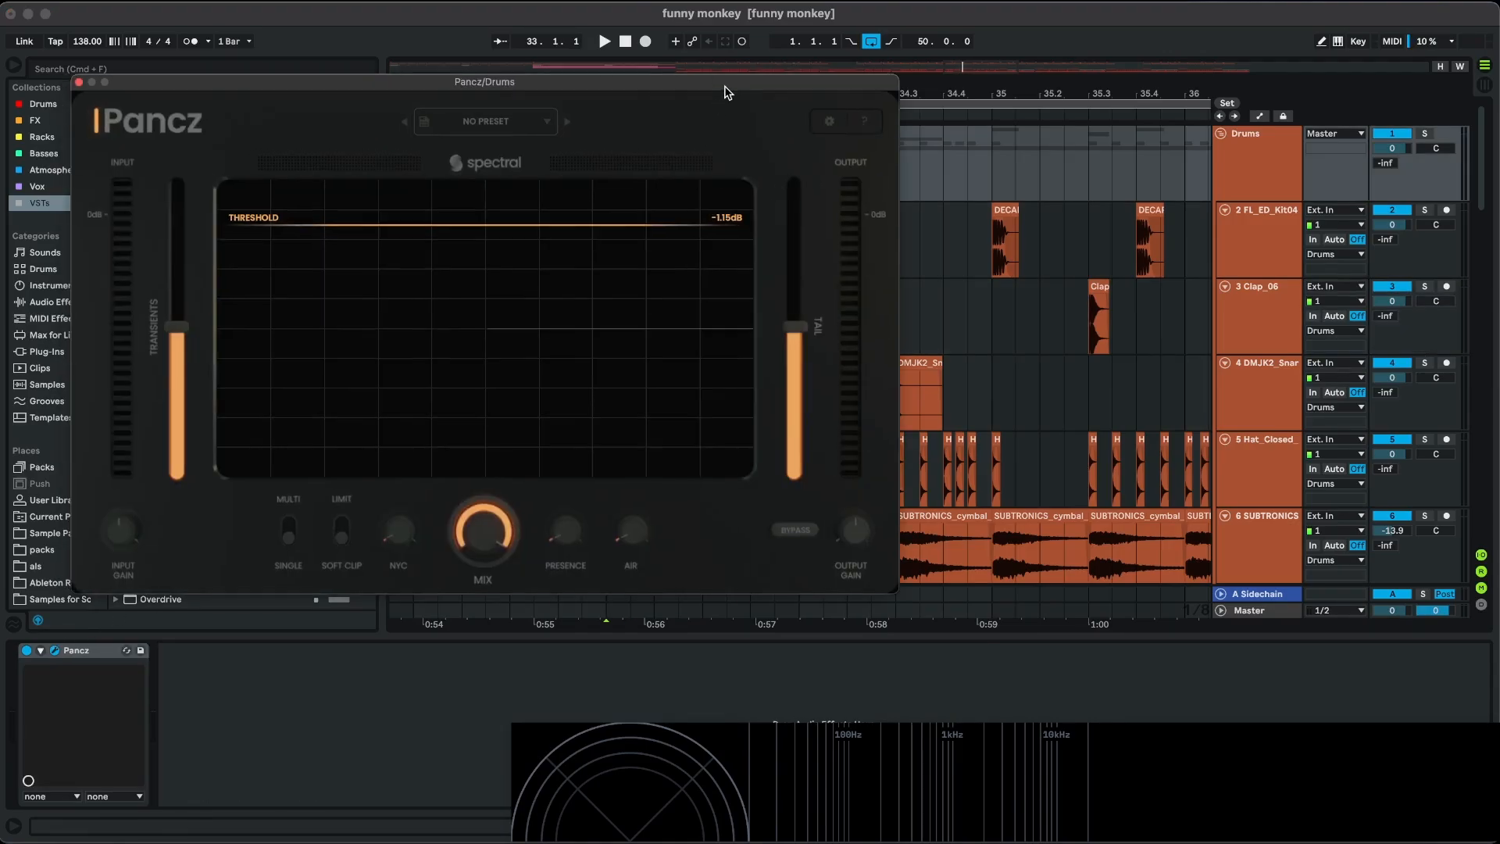
{"action": "left_click_drag", "start_coordinate": [716, 83], "coordinate": [1106, 207]}
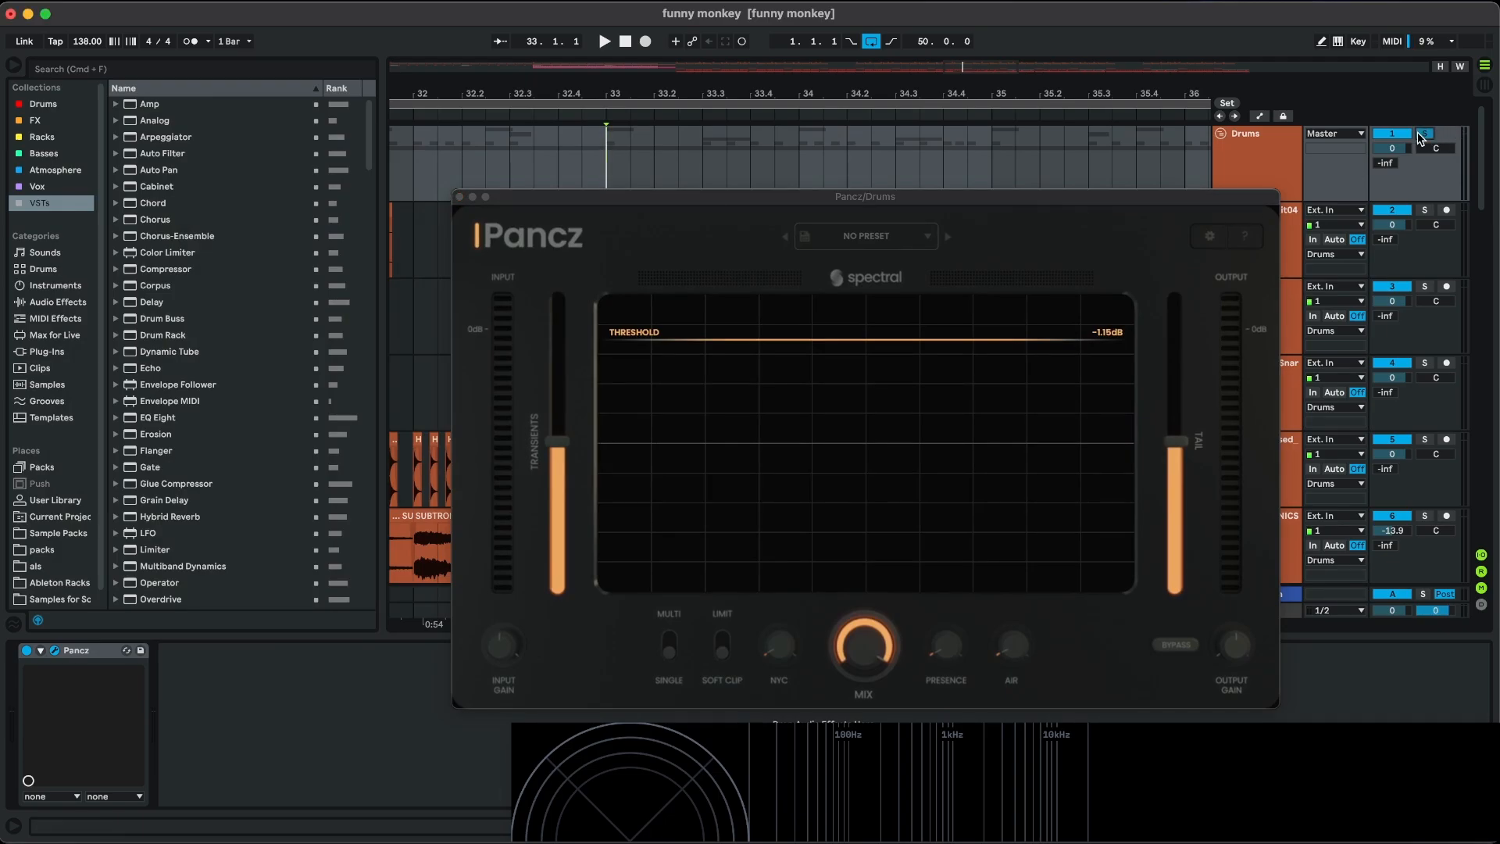
{"action": "key", "text": "space"}
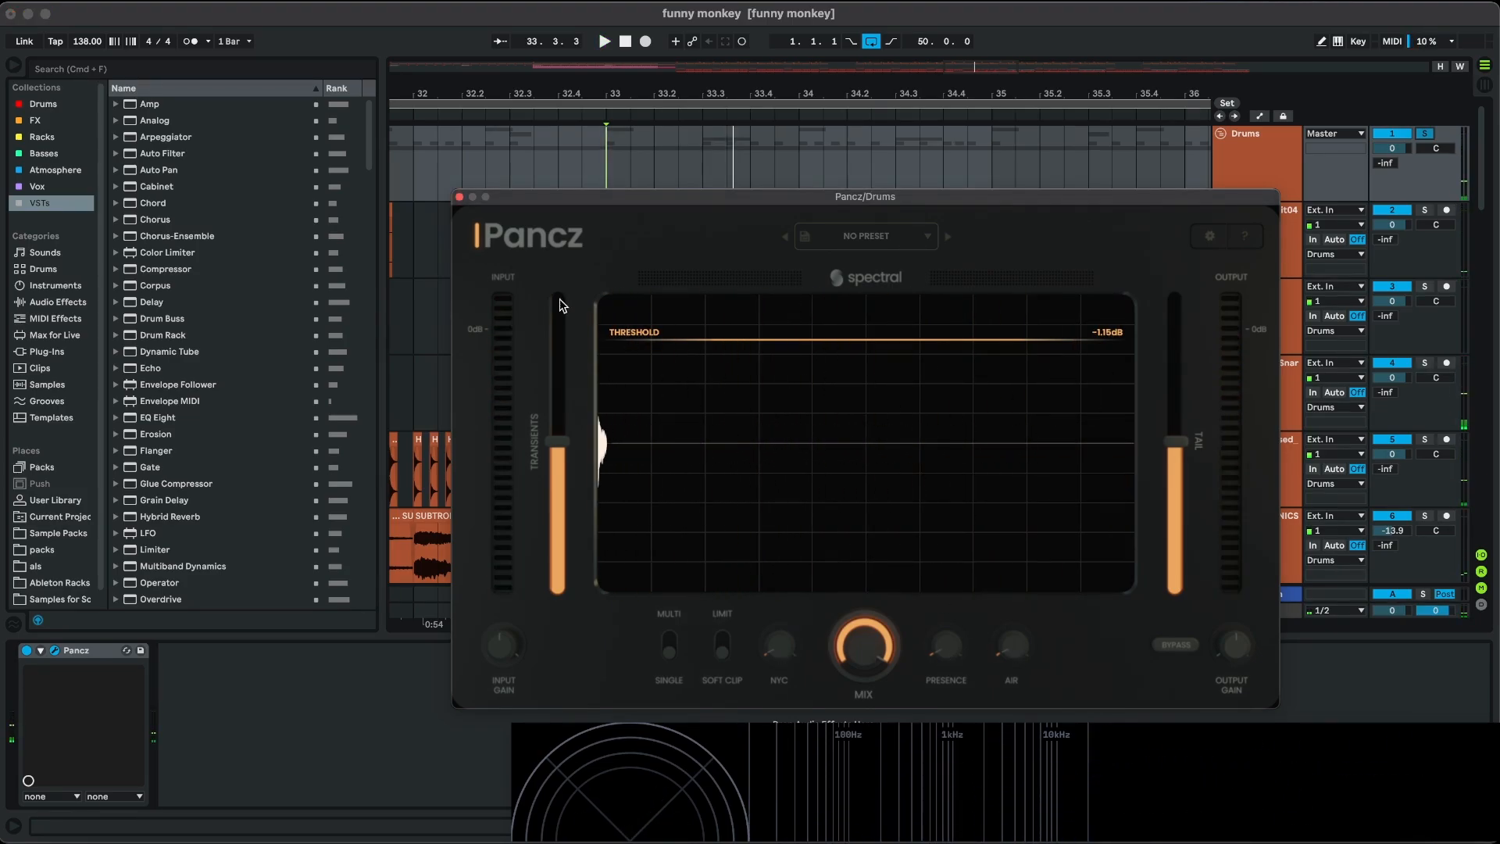
{"action": "left_click", "coordinate": [460, 197]}
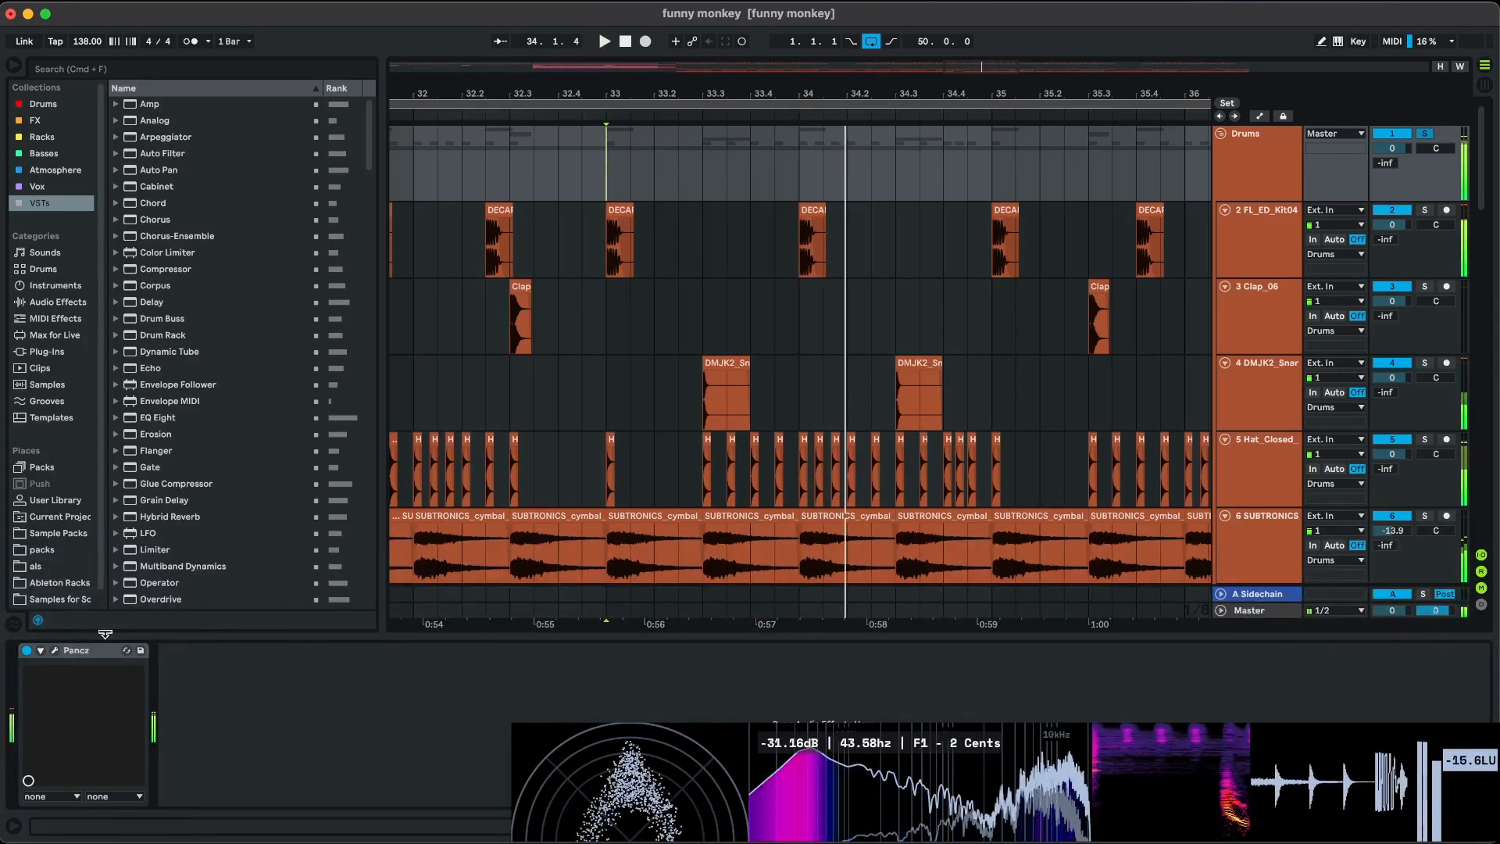
Compare the soloed Drums group with Pancz bypassed and re-enabled by playing it from 33.1.1 each time.
{"action": "left_click", "coordinate": [27, 651]}
{"action": "key", "text": "space"}
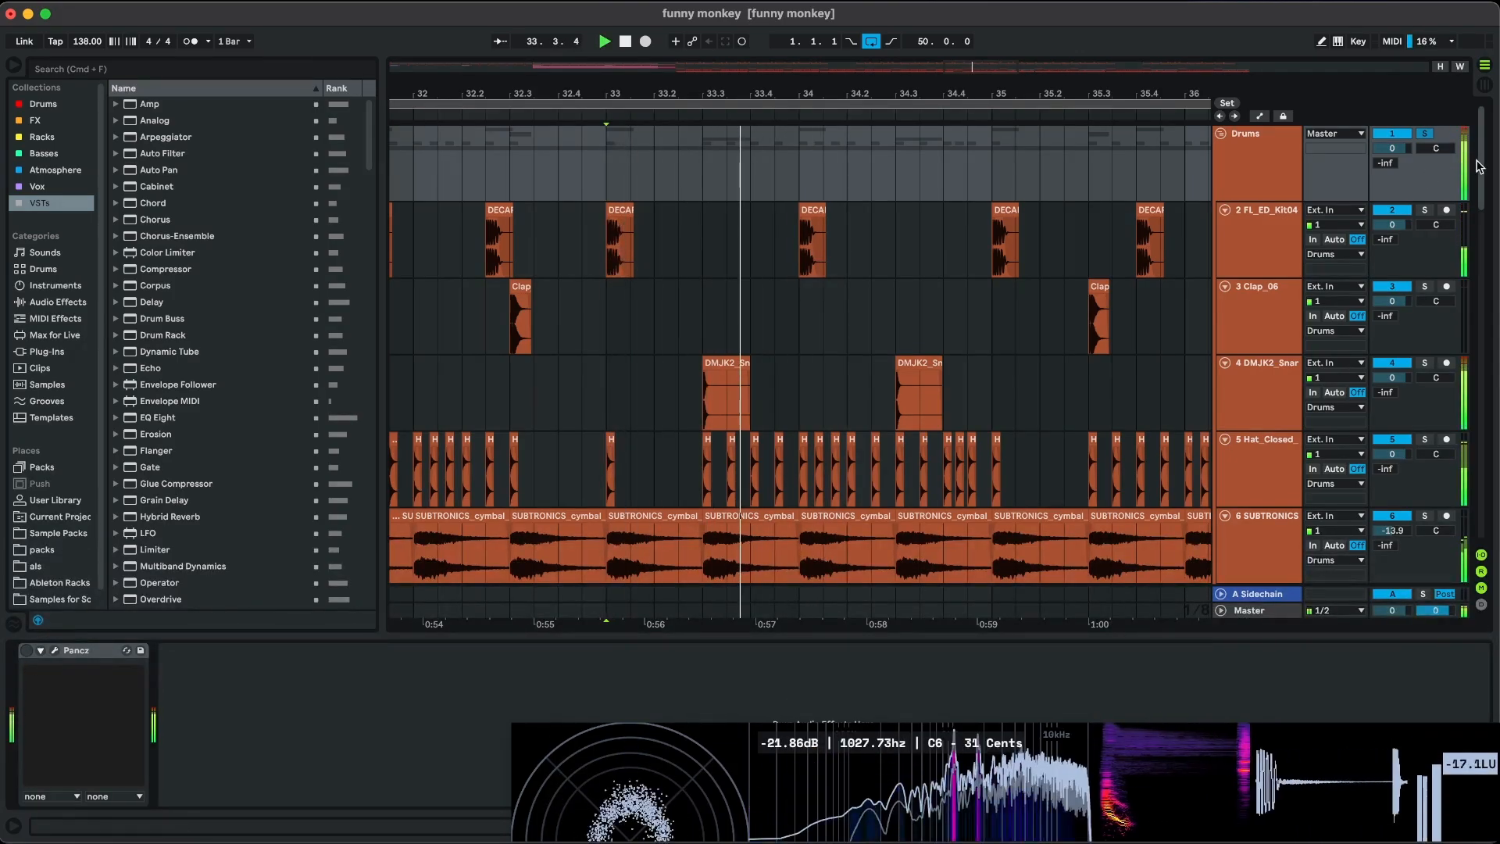
{"action": "key", "text": "space"}
{"action": "left_click", "coordinate": [27, 650]}
{"action": "key", "text": "space"}
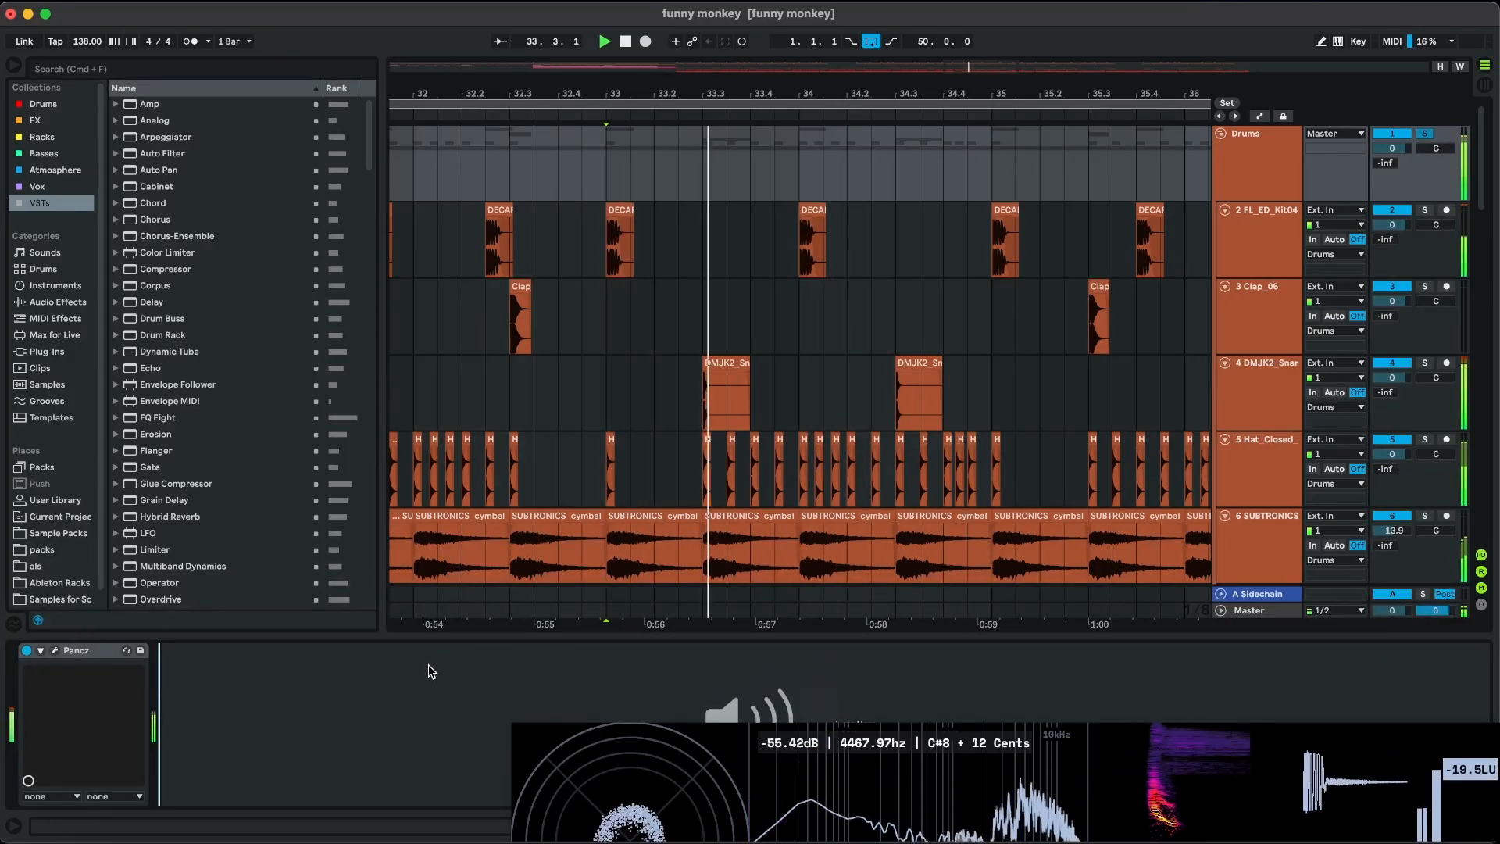
{"action": "left_click_drag", "start_coordinate": [742, 361], "coordinate": [804, 356]}
{"action": "scroll", "coordinate": [840, 354], "scroll_direction": "down", "scroll_amount": 3}
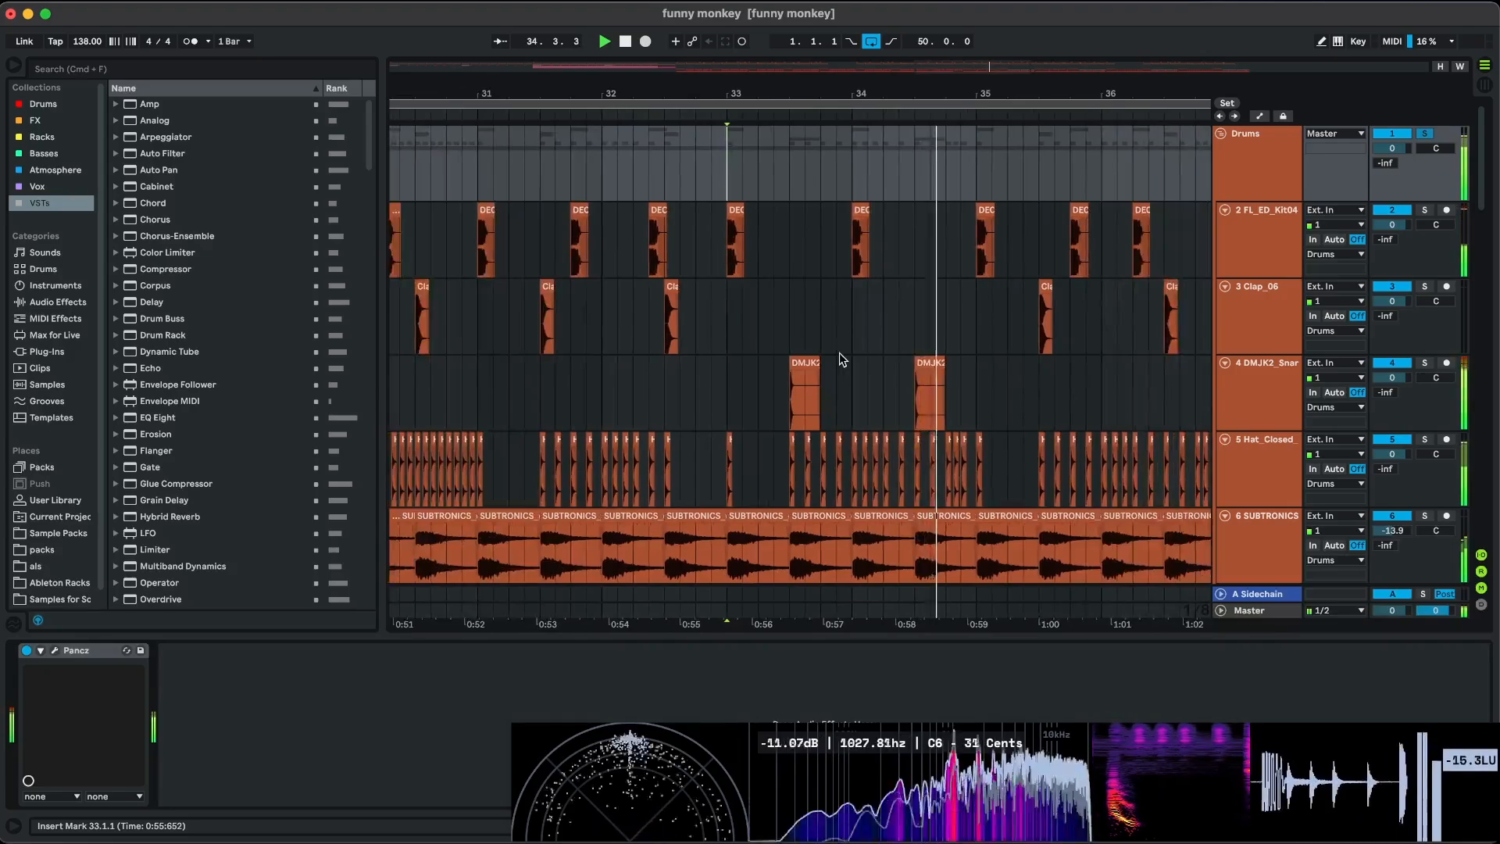
{"action": "scroll", "coordinate": [839, 353], "scroll_direction": "left", "scroll_amount": 1}
{"action": "key", "text": "space"}
Unsolo the Drums group, solo the first funny monky track in the FX group, and play it from 1.1.1.
{"action": "scroll", "coordinate": [975, 342], "scroll_direction": "left", "scroll_amount": 6}
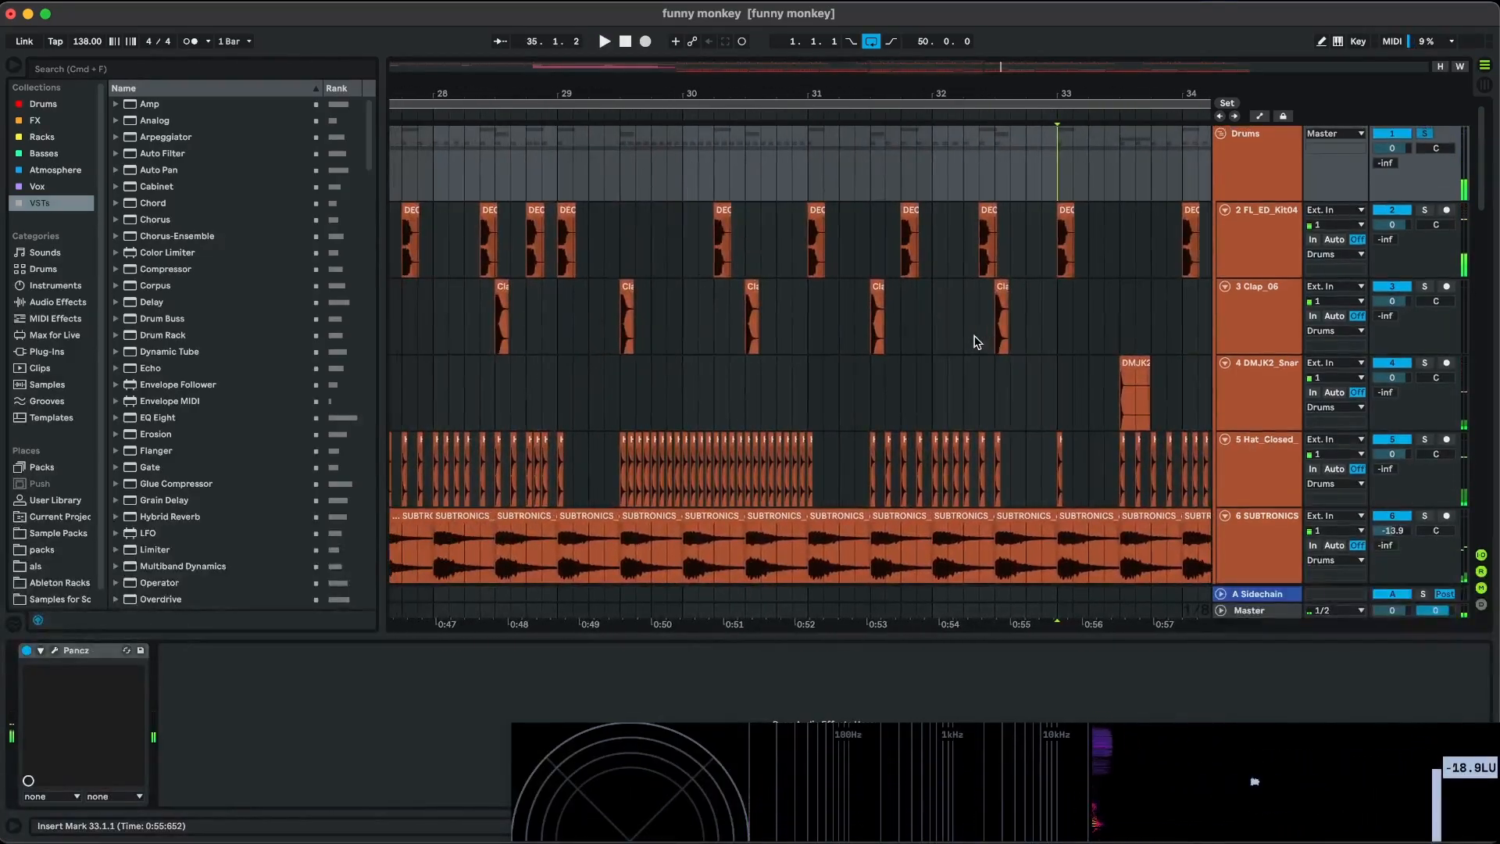
{"action": "scroll", "coordinate": [975, 341], "scroll_direction": "left", "scroll_amount": 8}
{"action": "scroll", "coordinate": [787, 295], "scroll_direction": "down", "scroll_amount": 4}
{"action": "scroll", "coordinate": [930, 296], "scroll_direction": "down", "scroll_amount": 3}
{"action": "scroll", "coordinate": [928, 296], "scroll_direction": "up", "scroll_amount": 3}
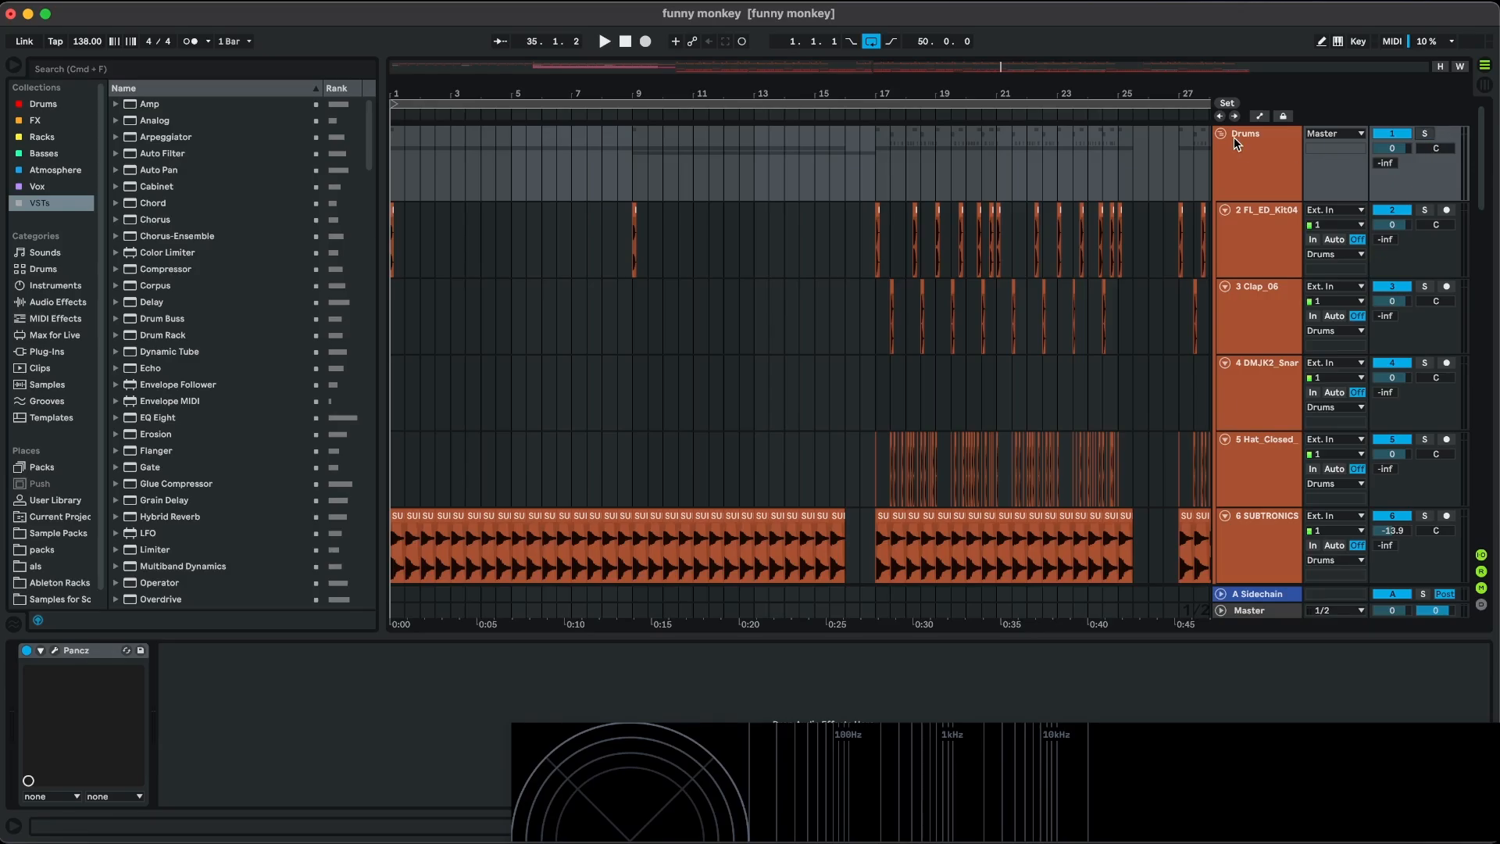
{"action": "scroll", "coordinate": [1234, 138], "scroll_direction": "down", "scroll_amount": 10}
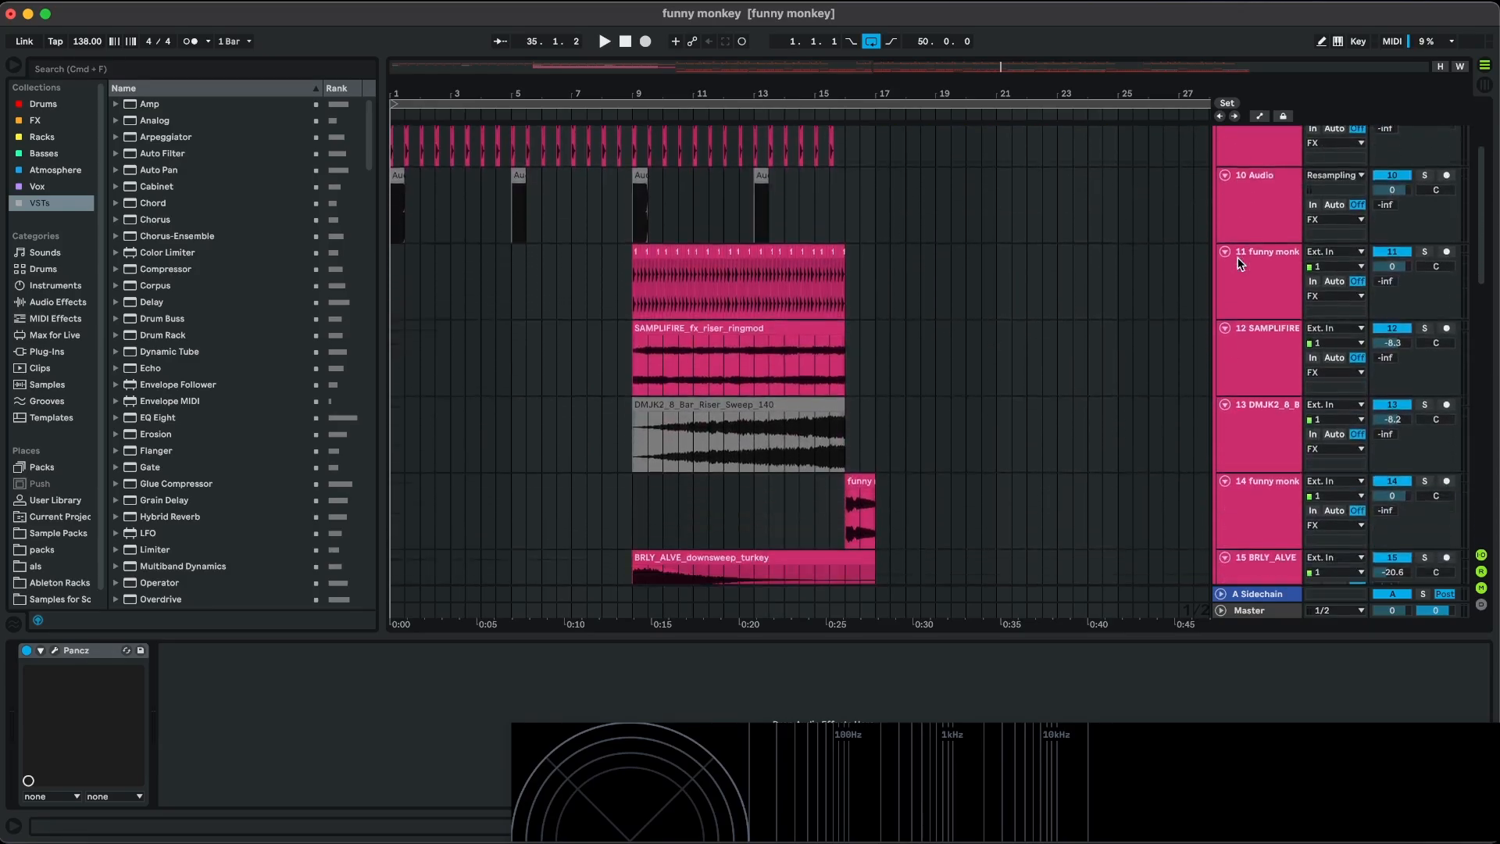
{"action": "scroll", "coordinate": [577, 260], "scroll_direction": "up", "scroll_amount": 3}
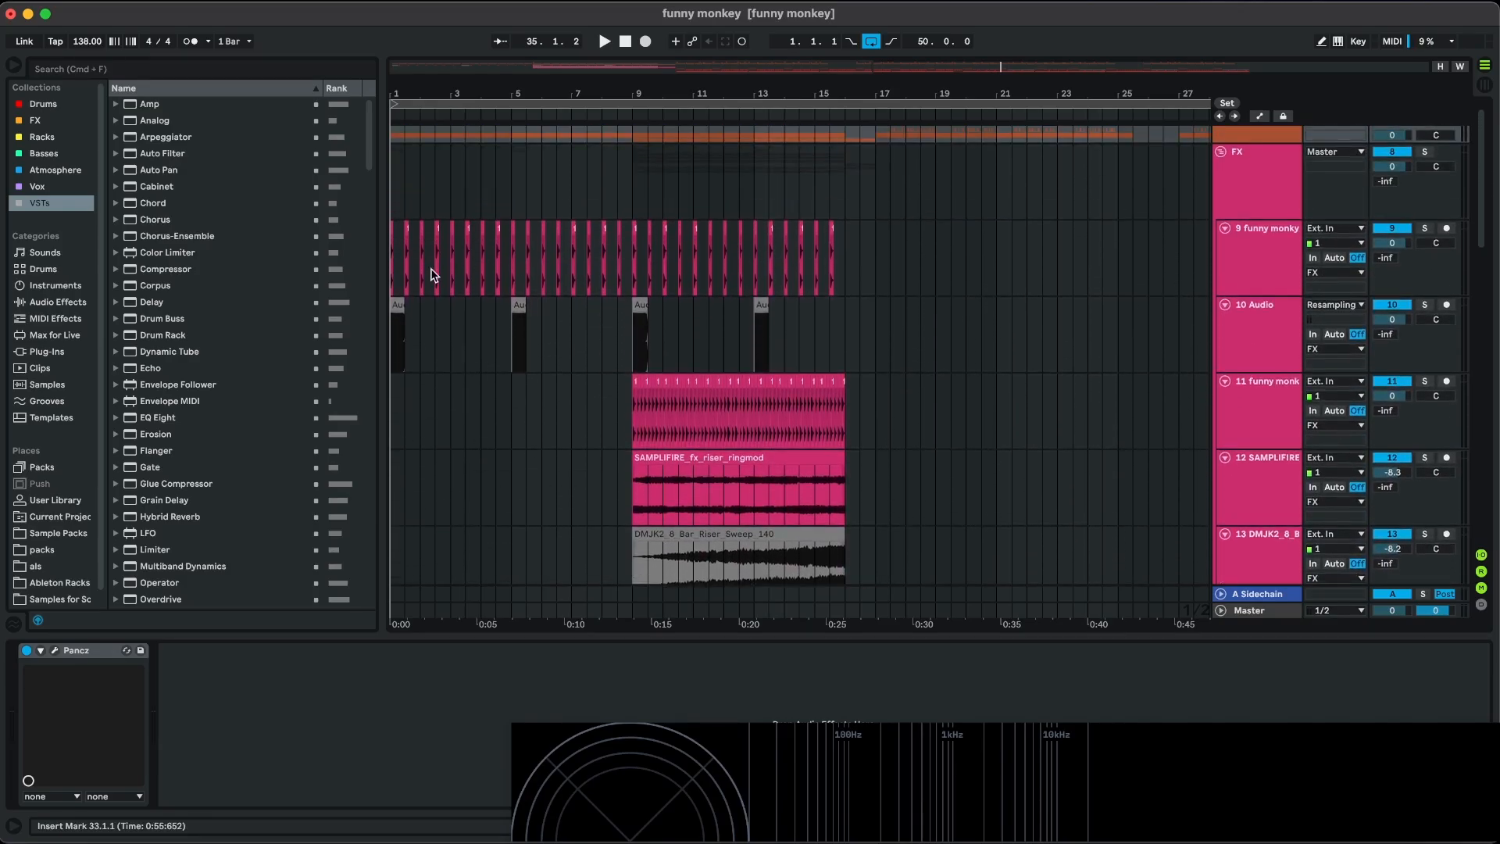
{"action": "left_click", "coordinate": [391, 284]}
{"action": "scroll", "coordinate": [390, 285], "scroll_direction": "up", "scroll_amount": 5}
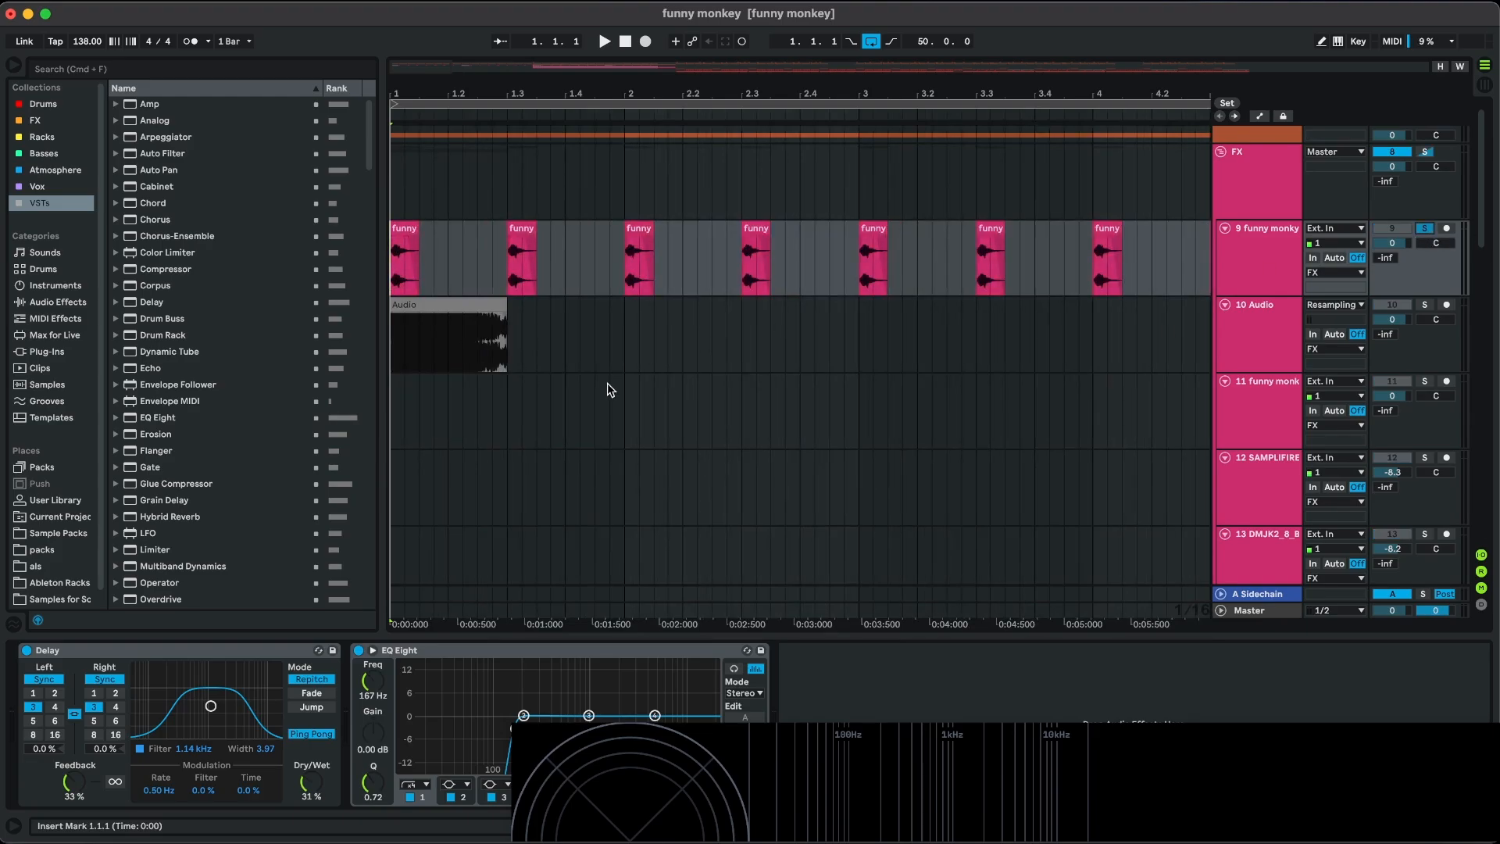
{"action": "scroll", "coordinate": [583, 275], "scroll_direction": "down", "scroll_amount": 6}
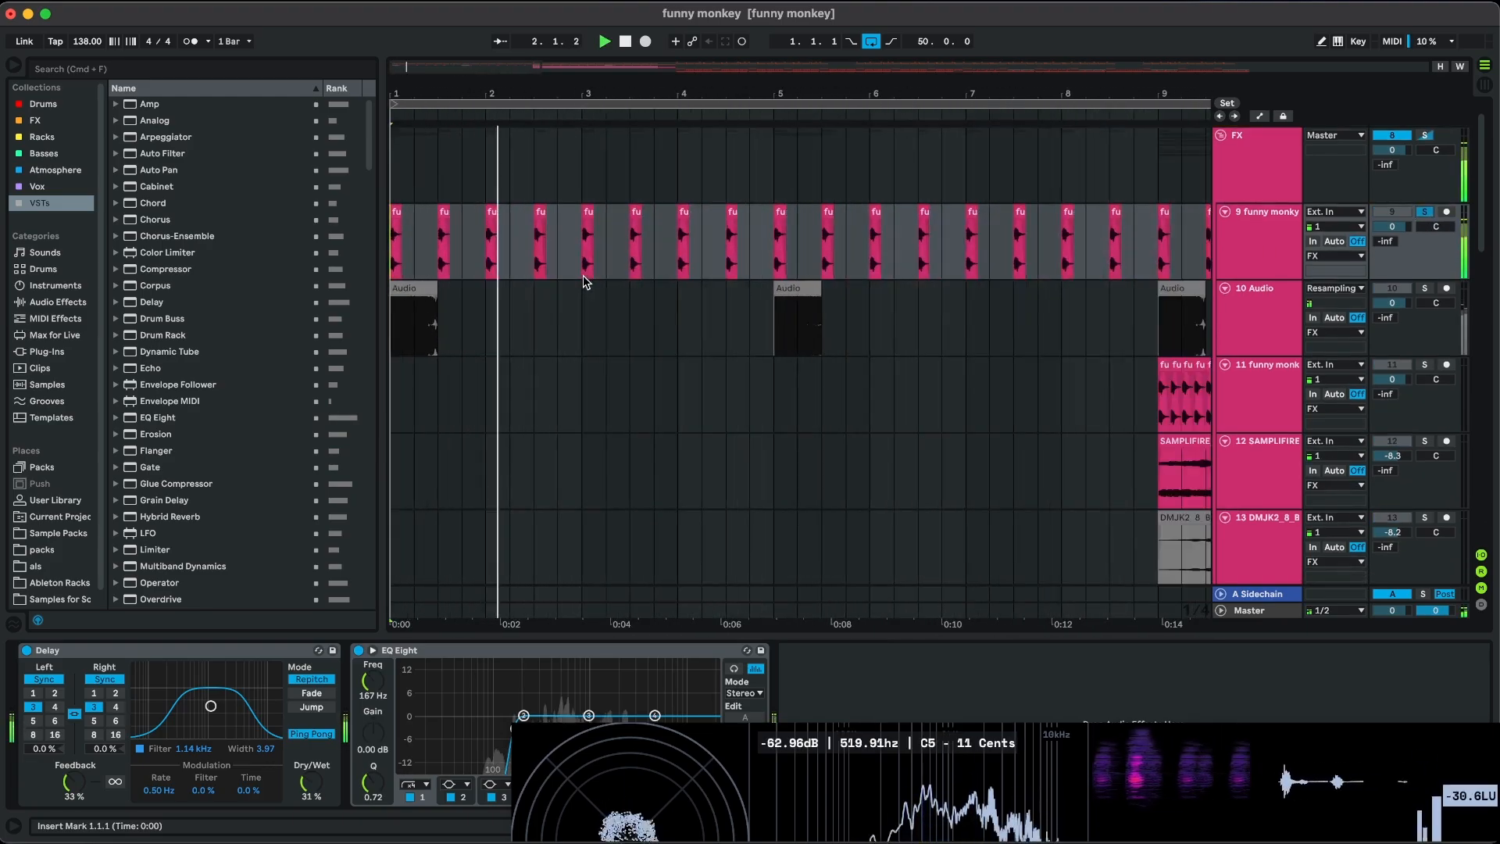
{"action": "scroll", "coordinate": [583, 275], "scroll_direction": "up", "scroll_amount": 1}
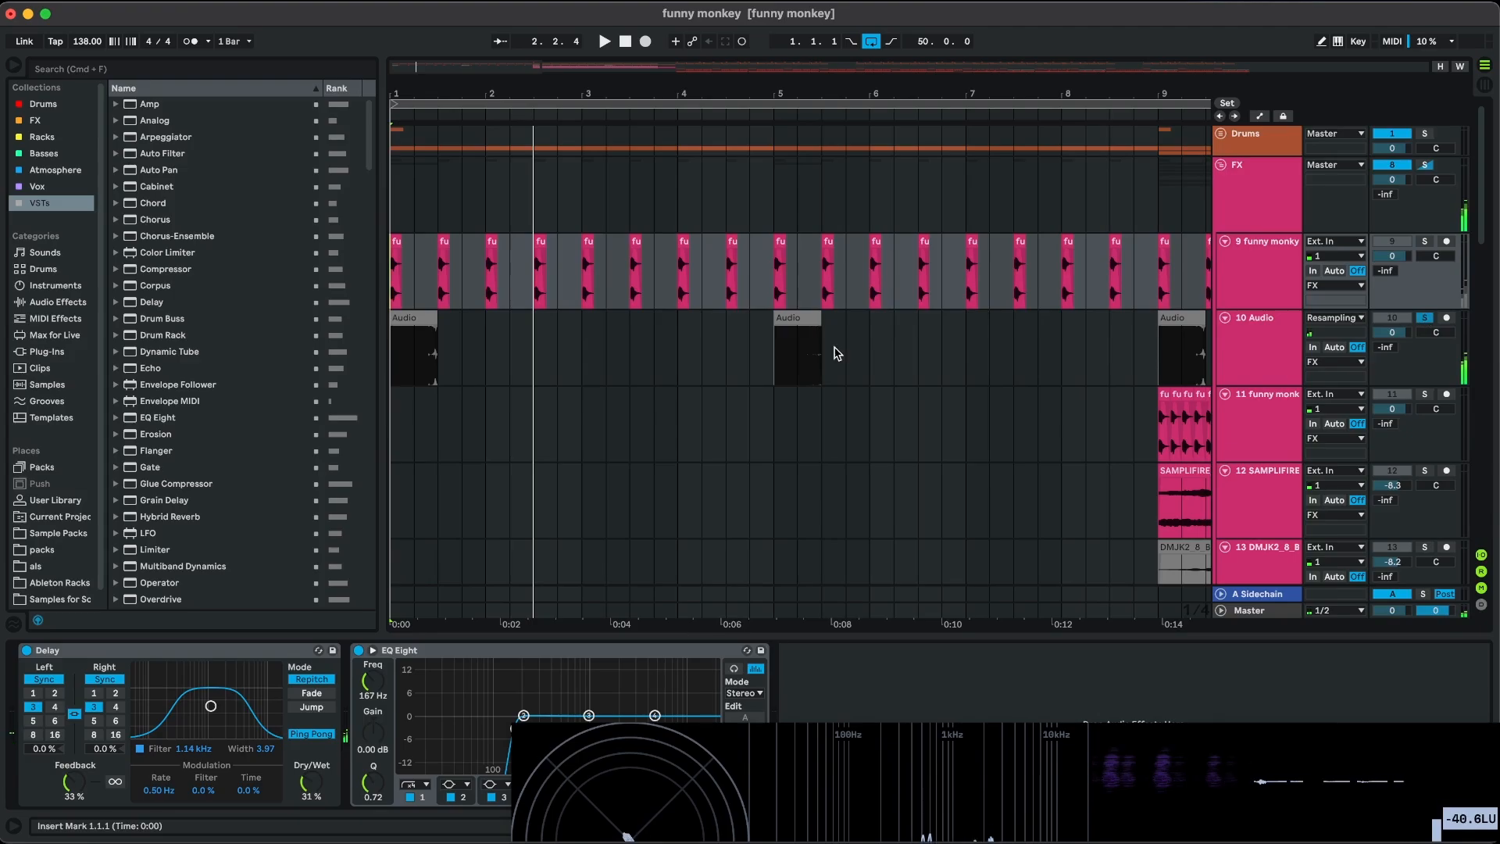
Play the soloed Audio track 10 from 1.1.1 and view its Reverb, Delay and EQ Eight chain.
{"action": "left_click", "coordinate": [400, 367]}
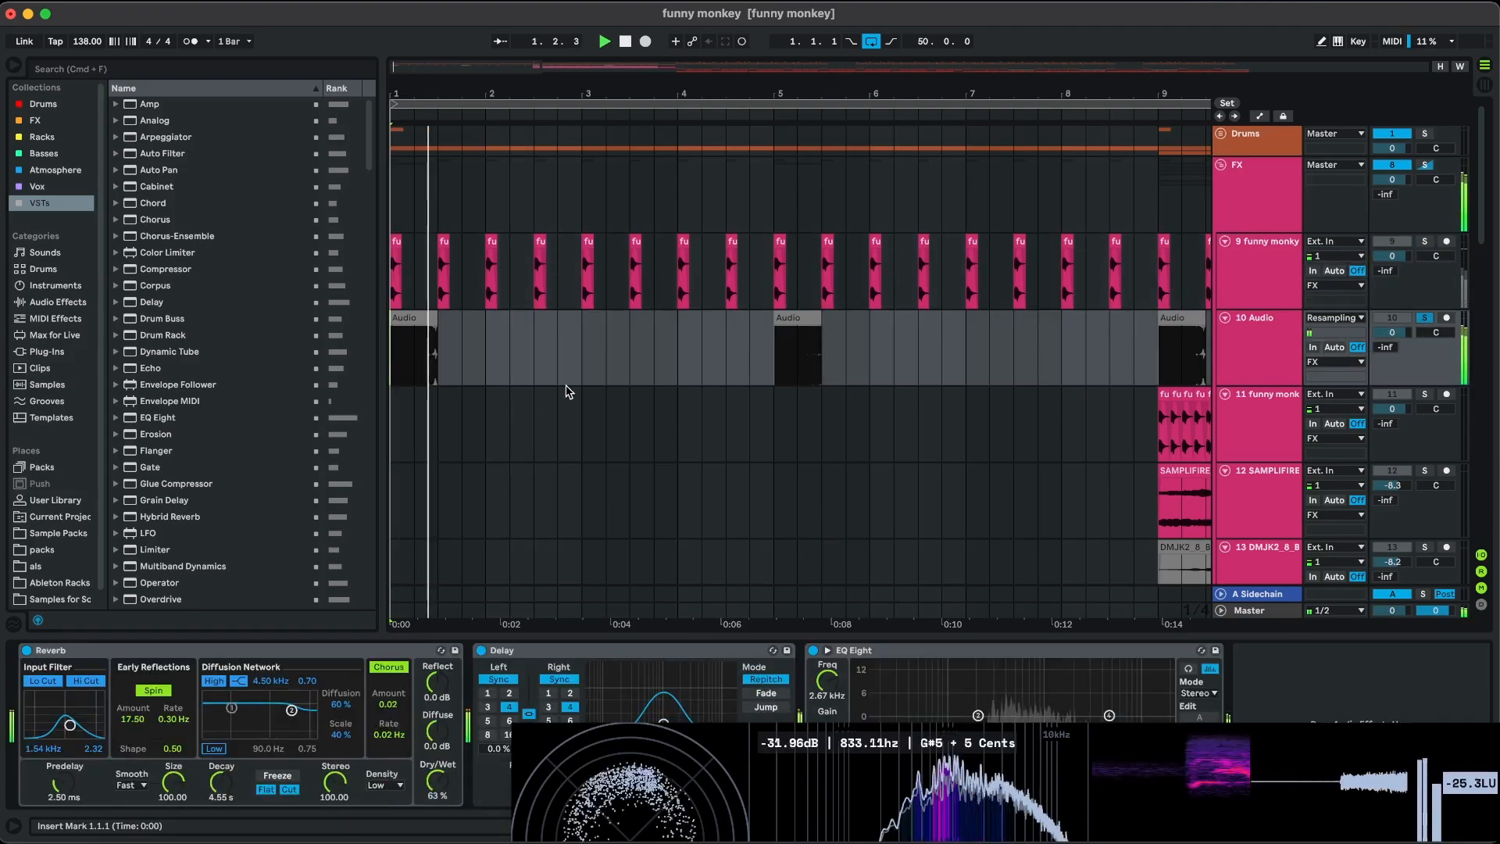
{"action": "scroll", "coordinate": [566, 391], "scroll_direction": "down", "scroll_amount": 8}
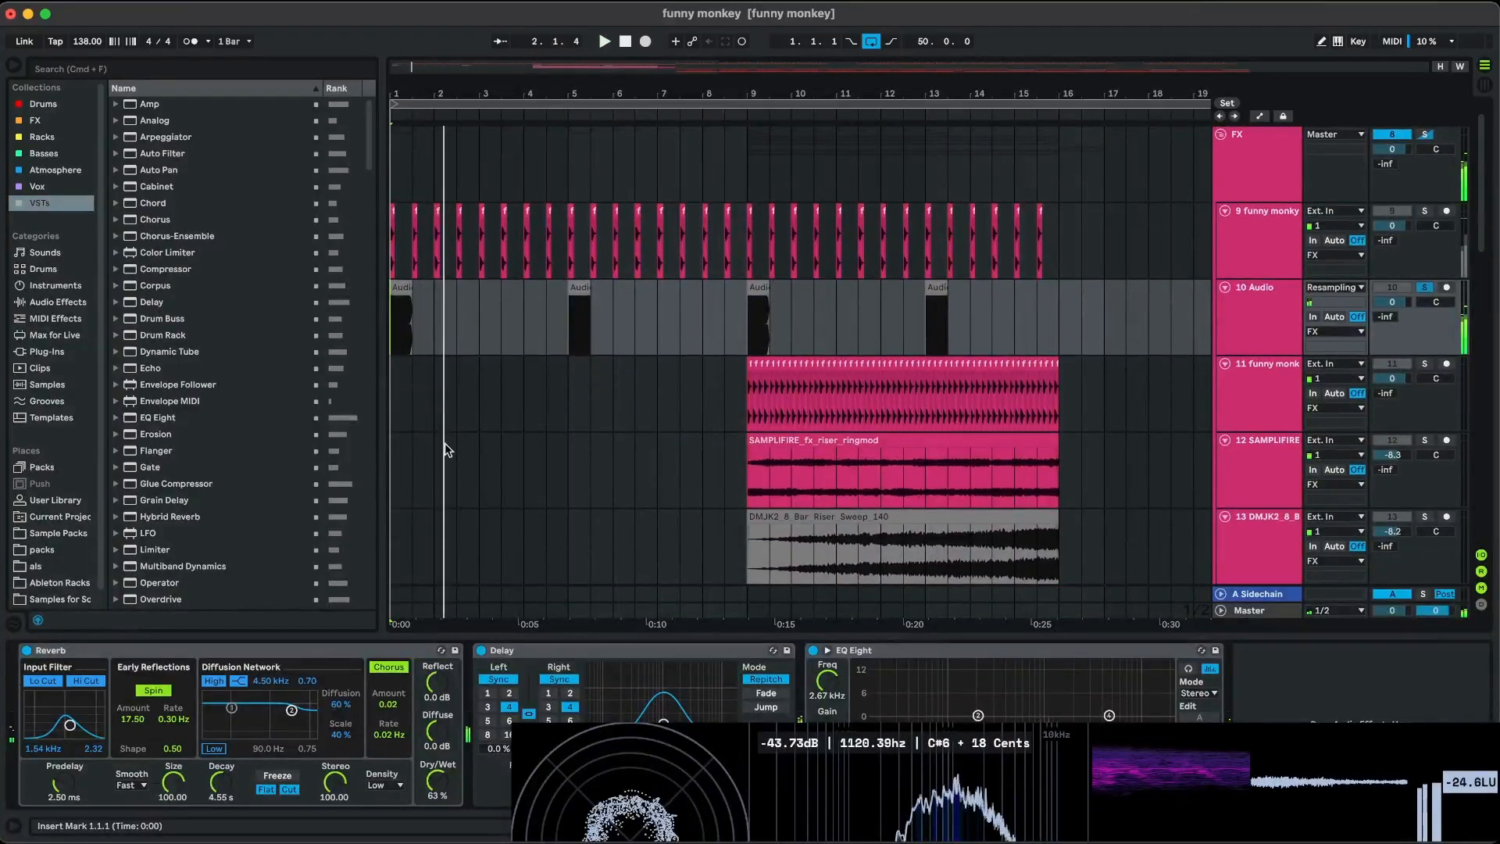
{"action": "scroll", "coordinate": [728, 329], "scroll_direction": "down", "scroll_amount": 1}
Solo funny monky track 11 and play its repeated riser clips from 9.1.1.
{"action": "left_click", "coordinate": [748, 379]}
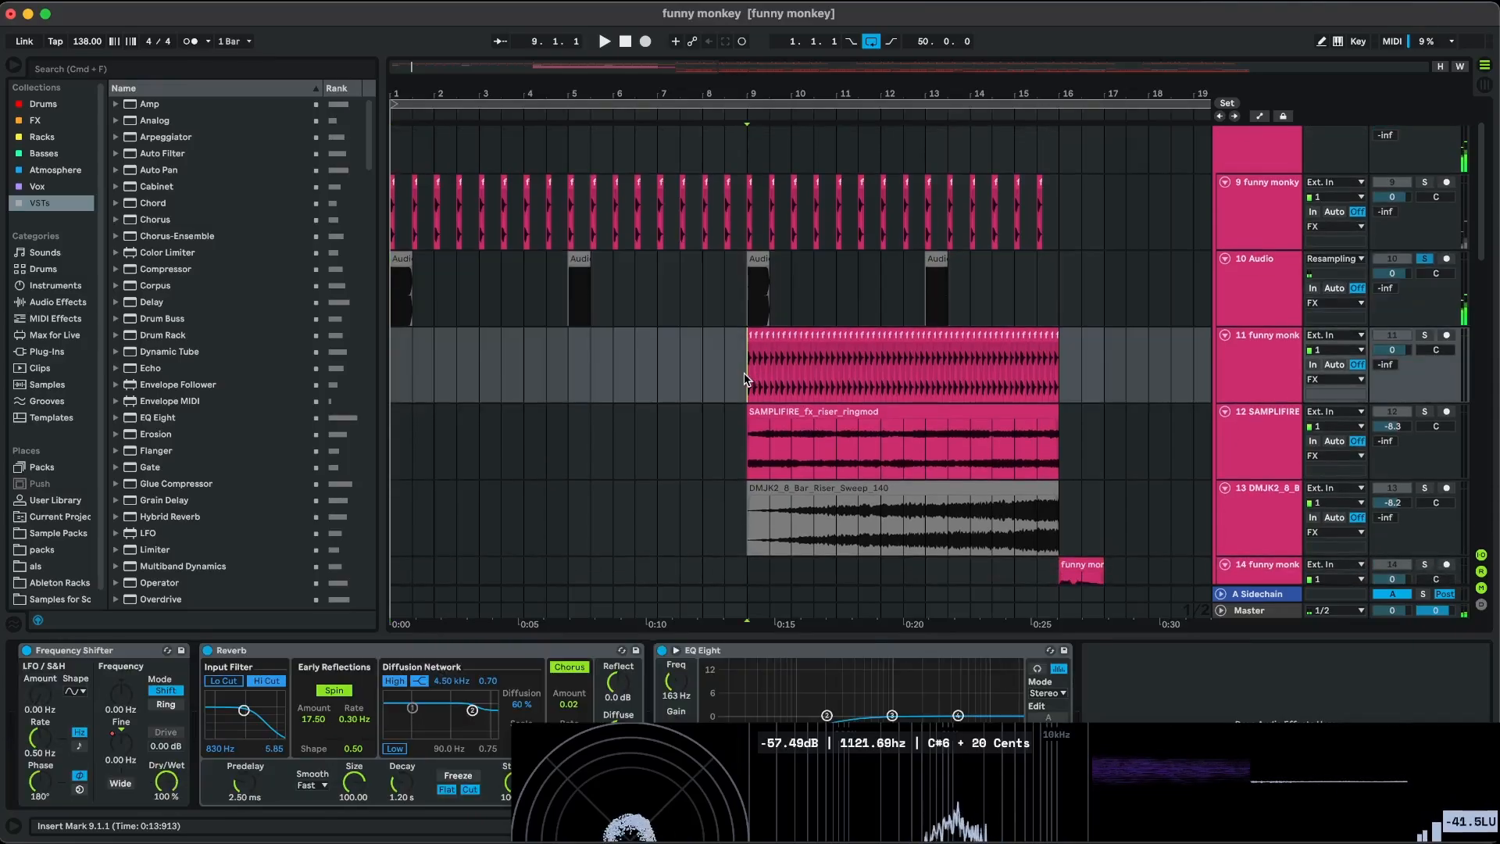
{"action": "scroll", "coordinate": [899, 380], "scroll_direction": "up", "scroll_amount": 5}
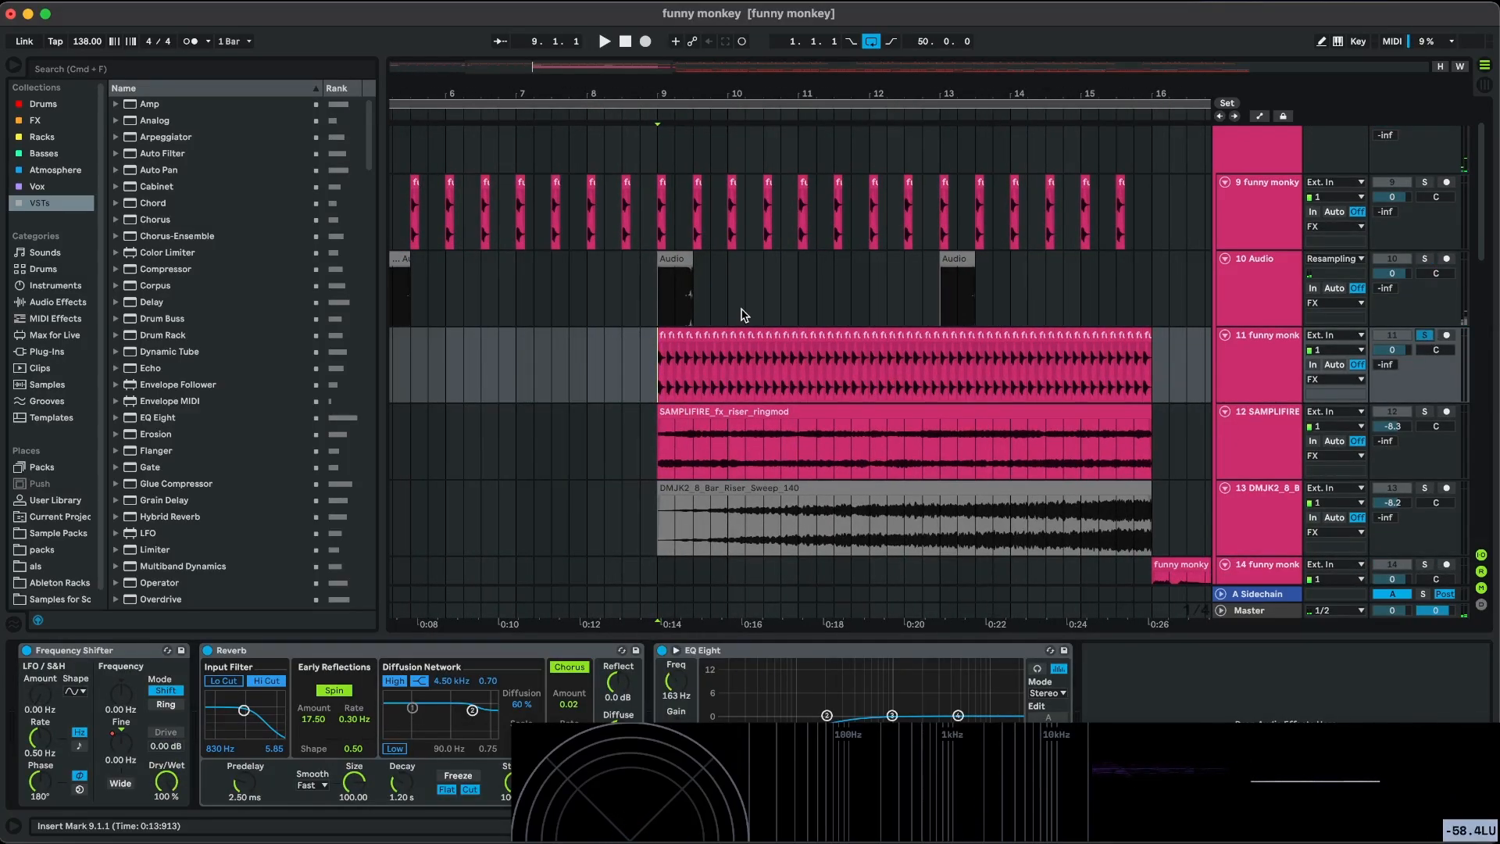
{"action": "scroll", "coordinate": [744, 315], "scroll_direction": "right", "scroll_amount": 2}
{"action": "scroll", "coordinate": [744, 315], "scroll_direction": "down", "scroll_amount": 1}
{"action": "scroll", "coordinate": [726, 329], "scroll_direction": "up", "scroll_amount": 2}
{"action": "scroll", "coordinate": [725, 329], "scroll_direction": "right", "scroll_amount": 2}
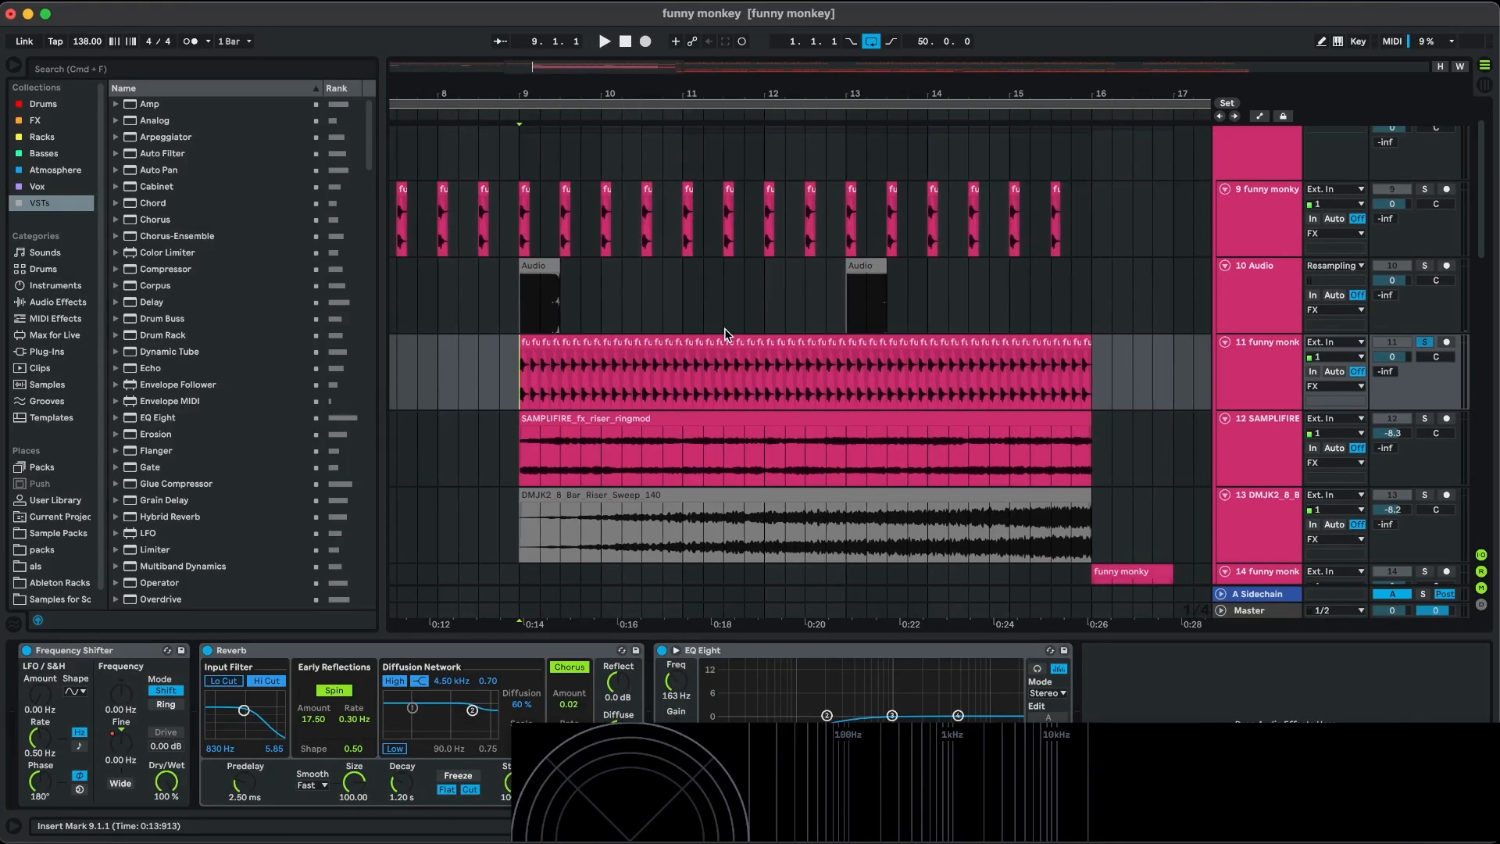
{"action": "key", "text": "space"}
{"action": "scroll", "coordinate": [725, 329], "scroll_direction": "down", "scroll_amount": 2}
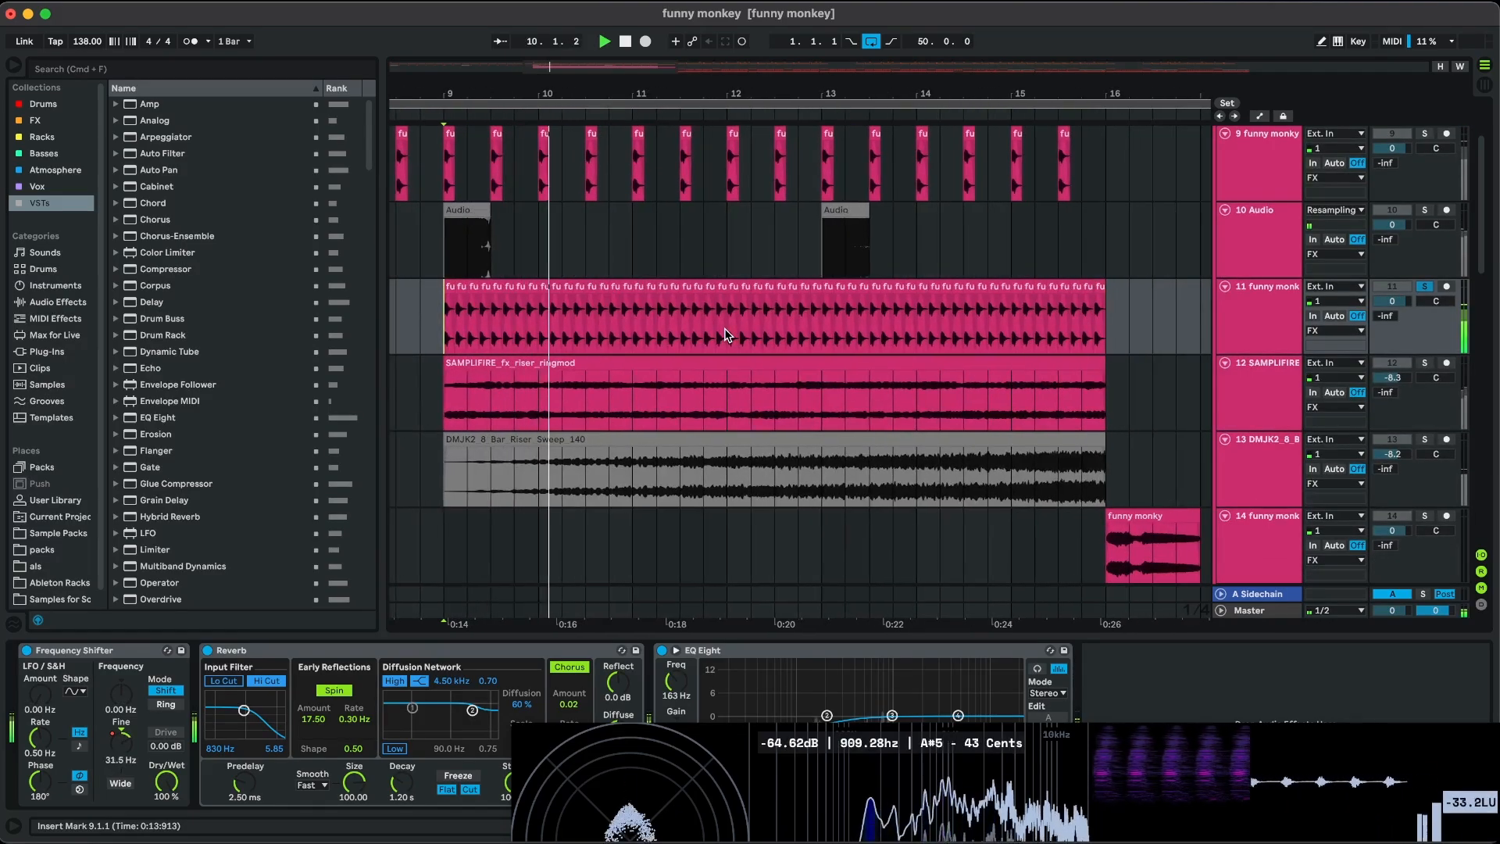
Show the Frequency Shifter Fine automation on track 11, hide the automation again, and stop playback.
{"action": "key", "text": "a"}
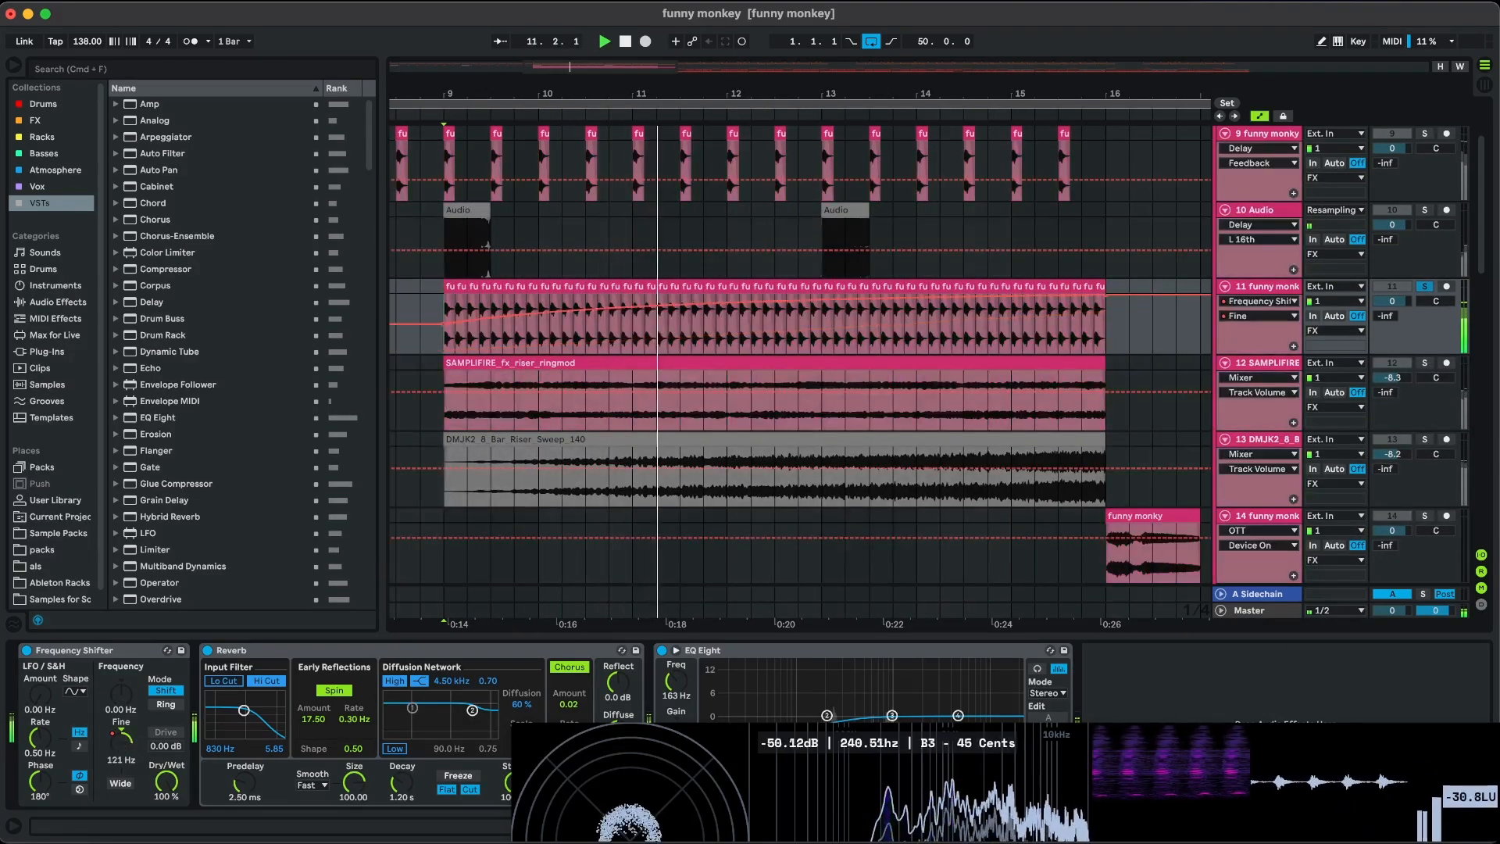
{"action": "key", "text": "a"}
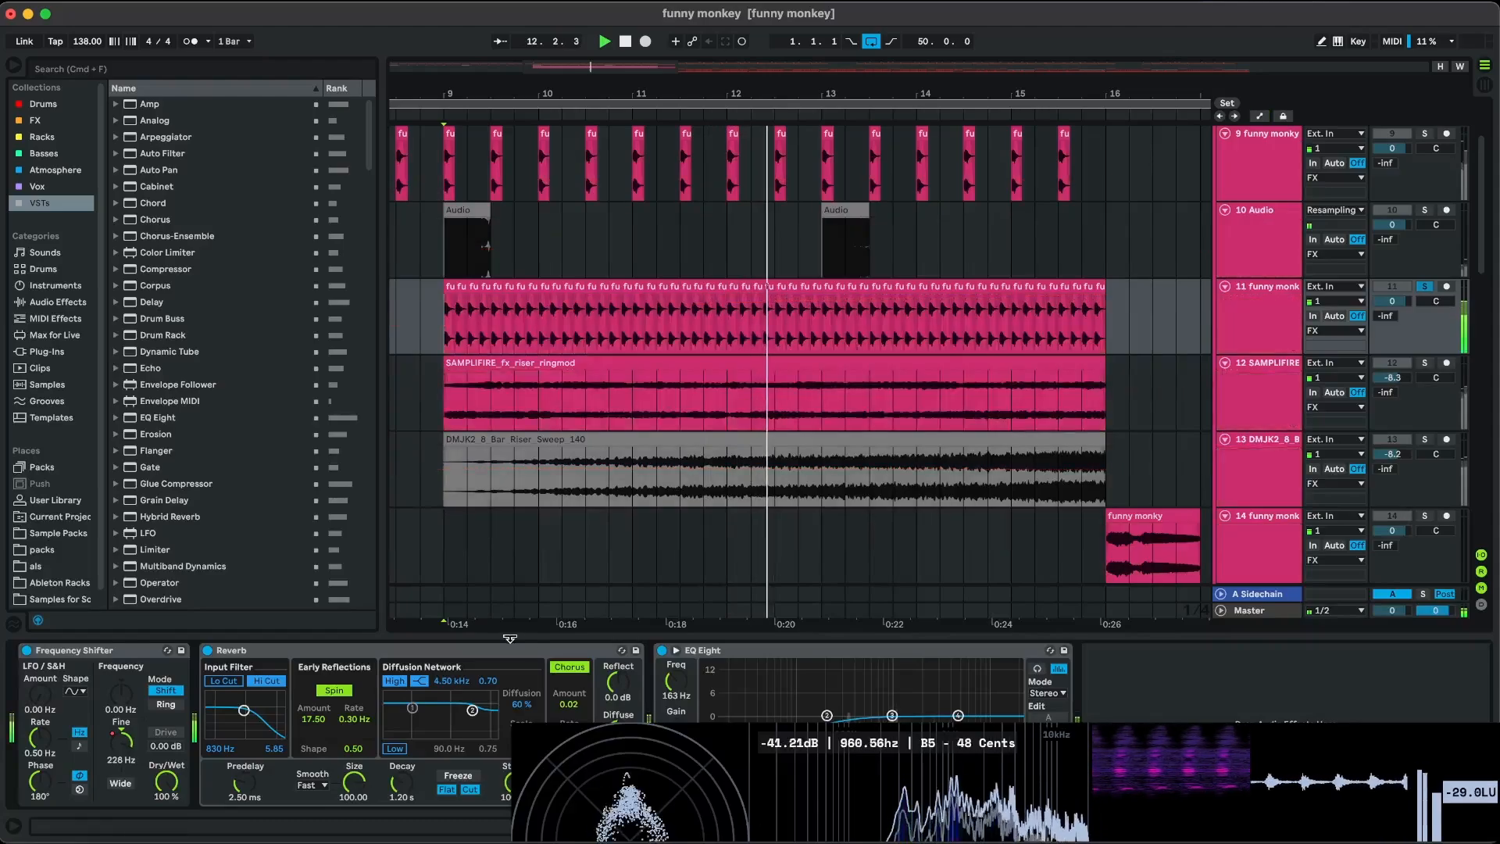
{"action": "key", "text": "space"}
Solo the SAMPLIFIRE ringmod riser on track 12 and play it from 9.1.1.
{"action": "scroll", "coordinate": [936, 439], "scroll_direction": "down", "scroll_amount": 3}
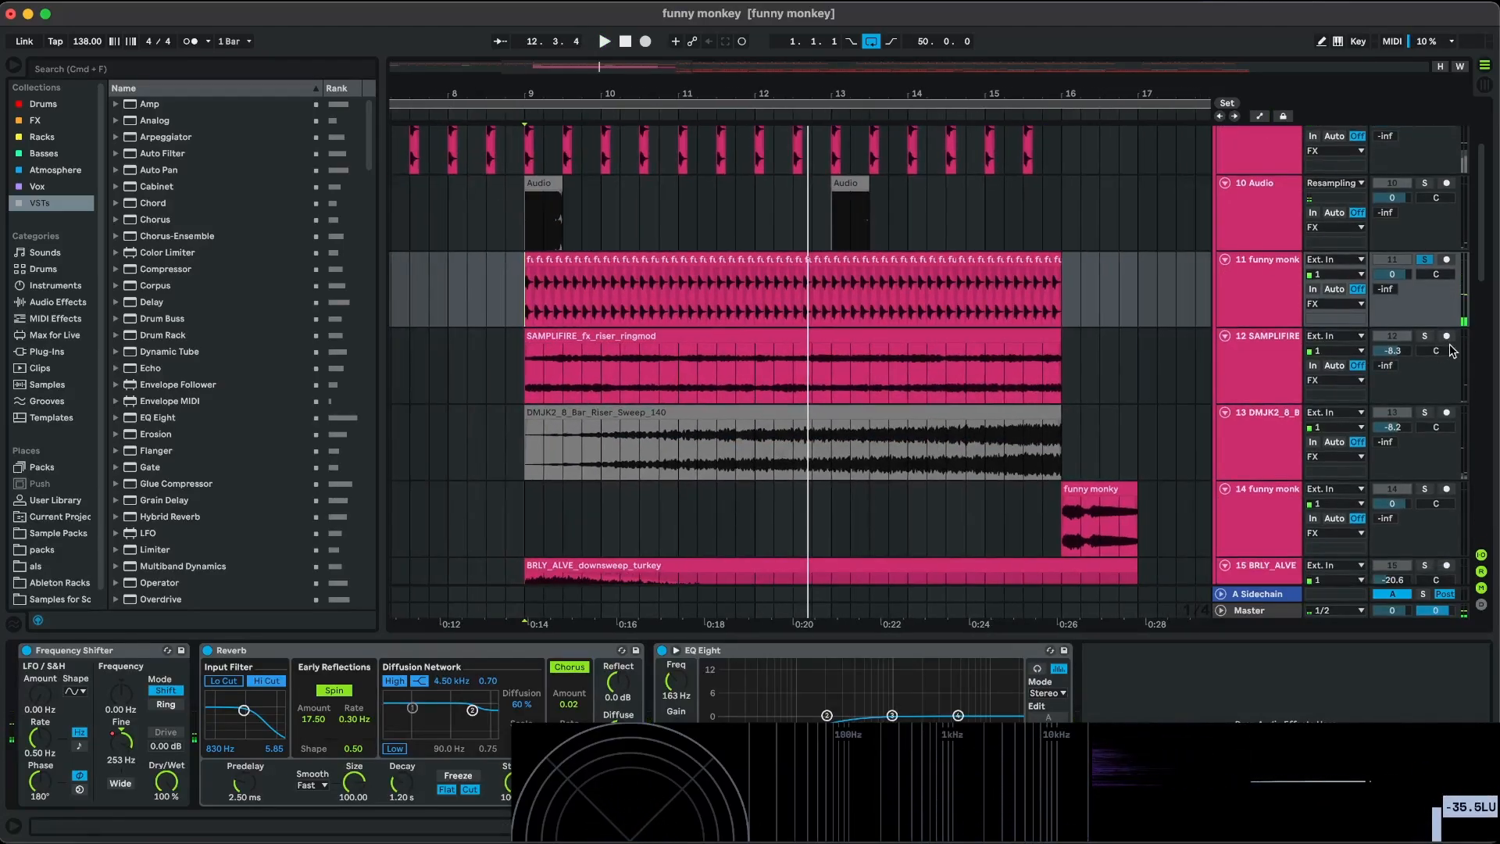
{"action": "scroll", "coordinate": [630, 392], "scroll_direction": "down", "scroll_amount": 1}
{"action": "scroll", "coordinate": [630, 392], "scroll_direction": "right", "scroll_amount": 1}
{"action": "key", "text": "space"}
{"action": "left_click", "coordinate": [500, 370]}
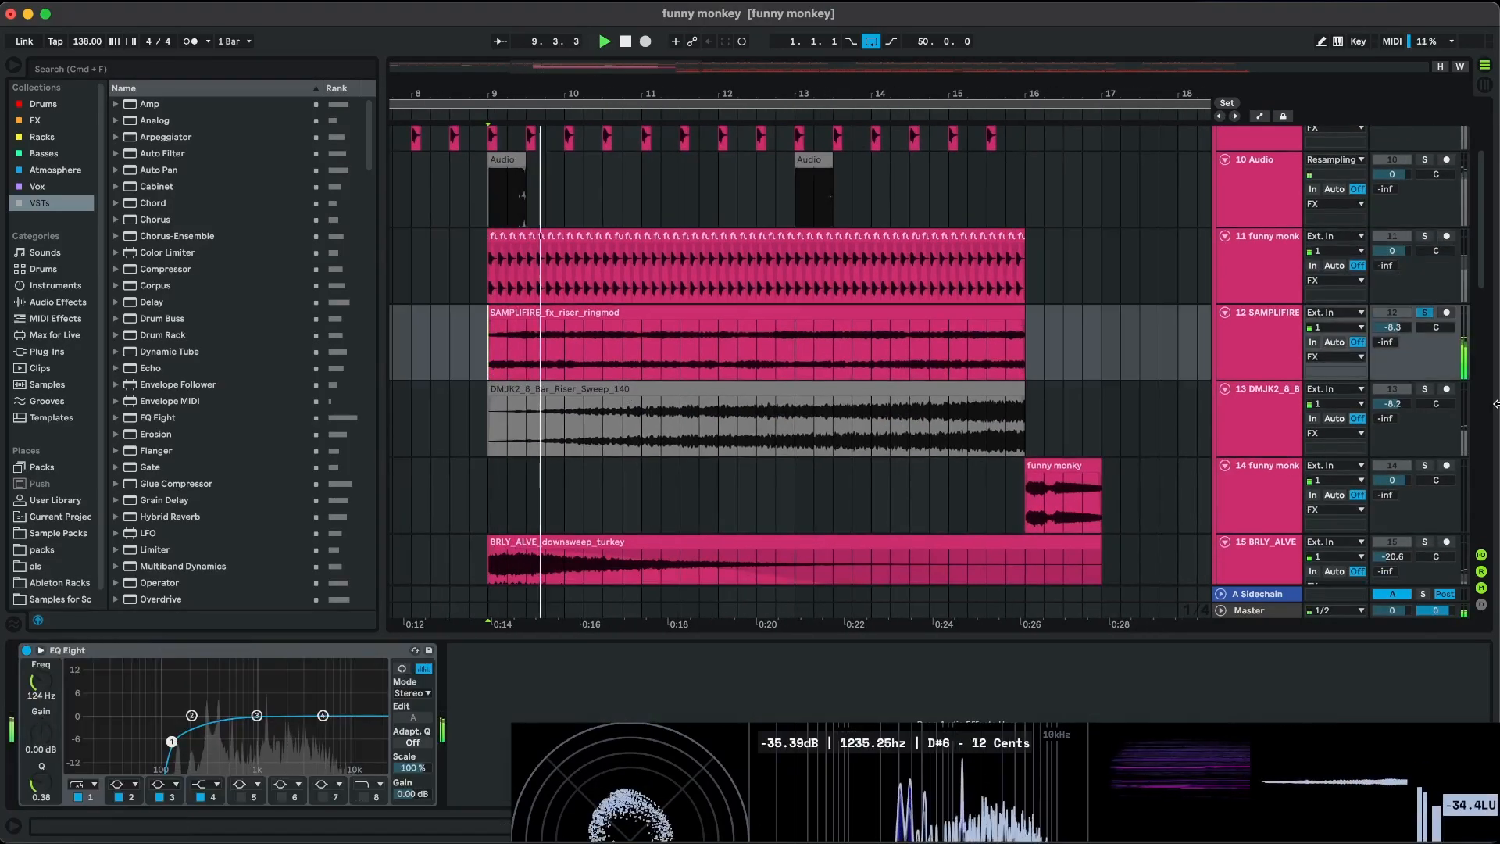
{"action": "scroll", "coordinate": [499, 322], "scroll_direction": "down", "scroll_amount": 1}
Solo the DMJK2 8-bar riser sweep on track 13 and play it from 9.1.1 and from 13.1.1.
{"action": "scroll", "coordinate": [499, 322], "scroll_direction": "right", "scroll_amount": 1}
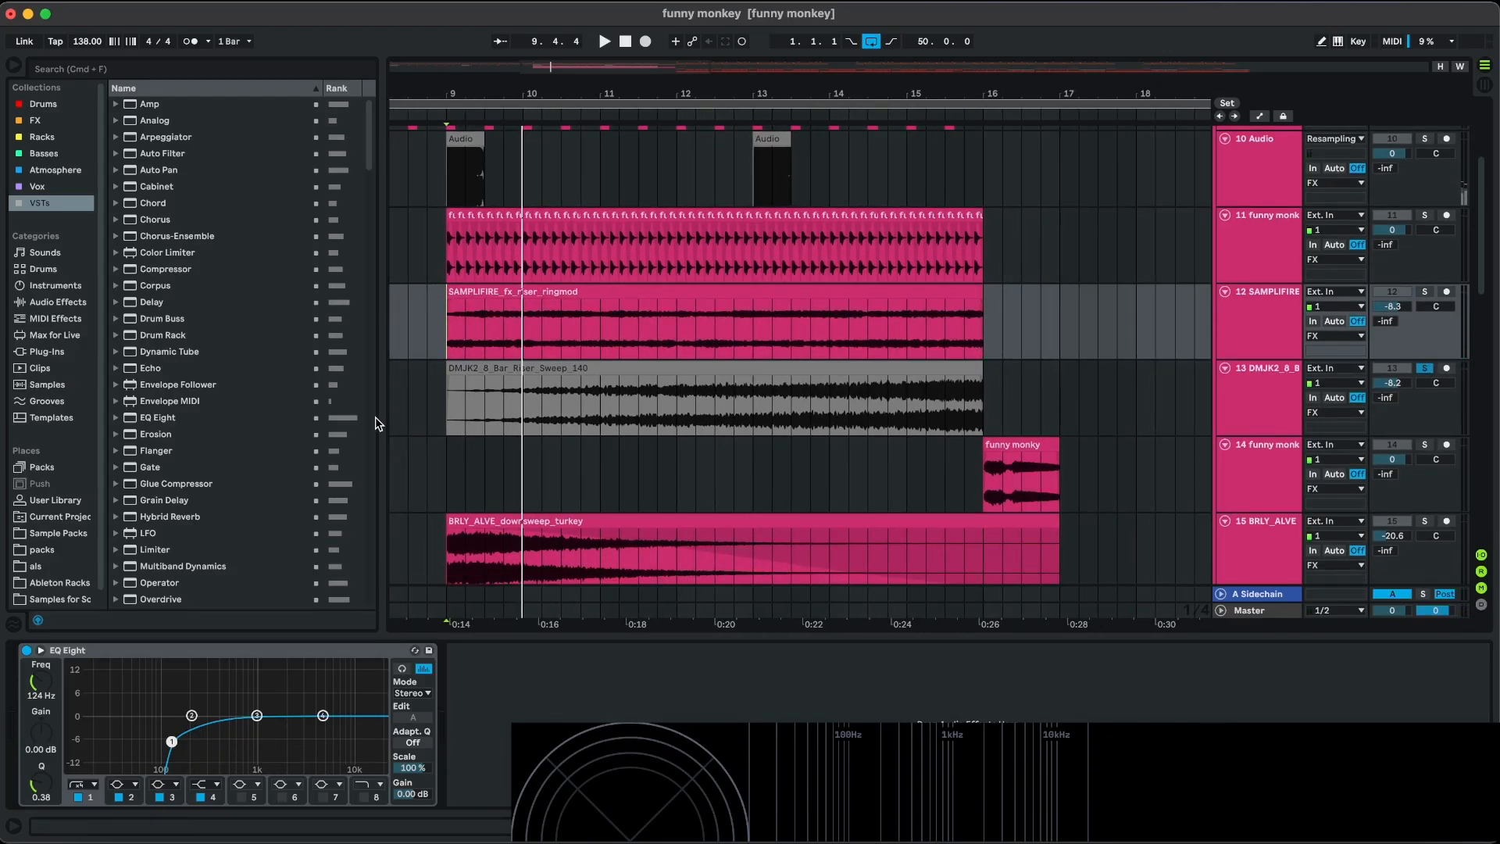
{"action": "left_click", "coordinate": [446, 383]}
{"action": "key", "text": "space"}
{"action": "left_click", "coordinate": [760, 397]}
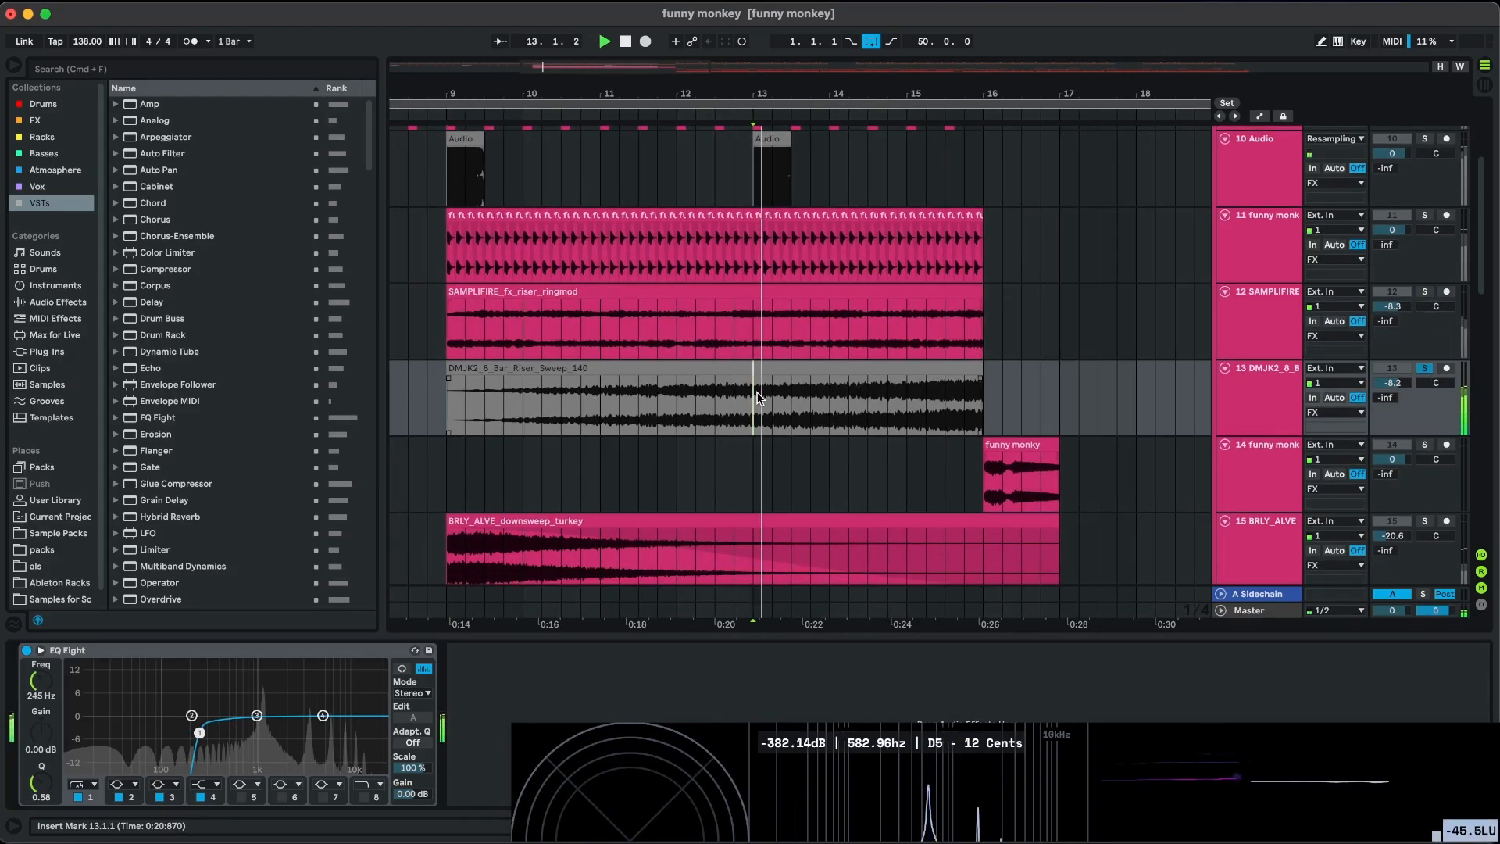
{"action": "scroll", "coordinate": [770, 397], "scroll_direction": "down", "scroll_amount": 2}
{"action": "left_click", "coordinate": [994, 406]}
{"action": "key", "text": "space"}
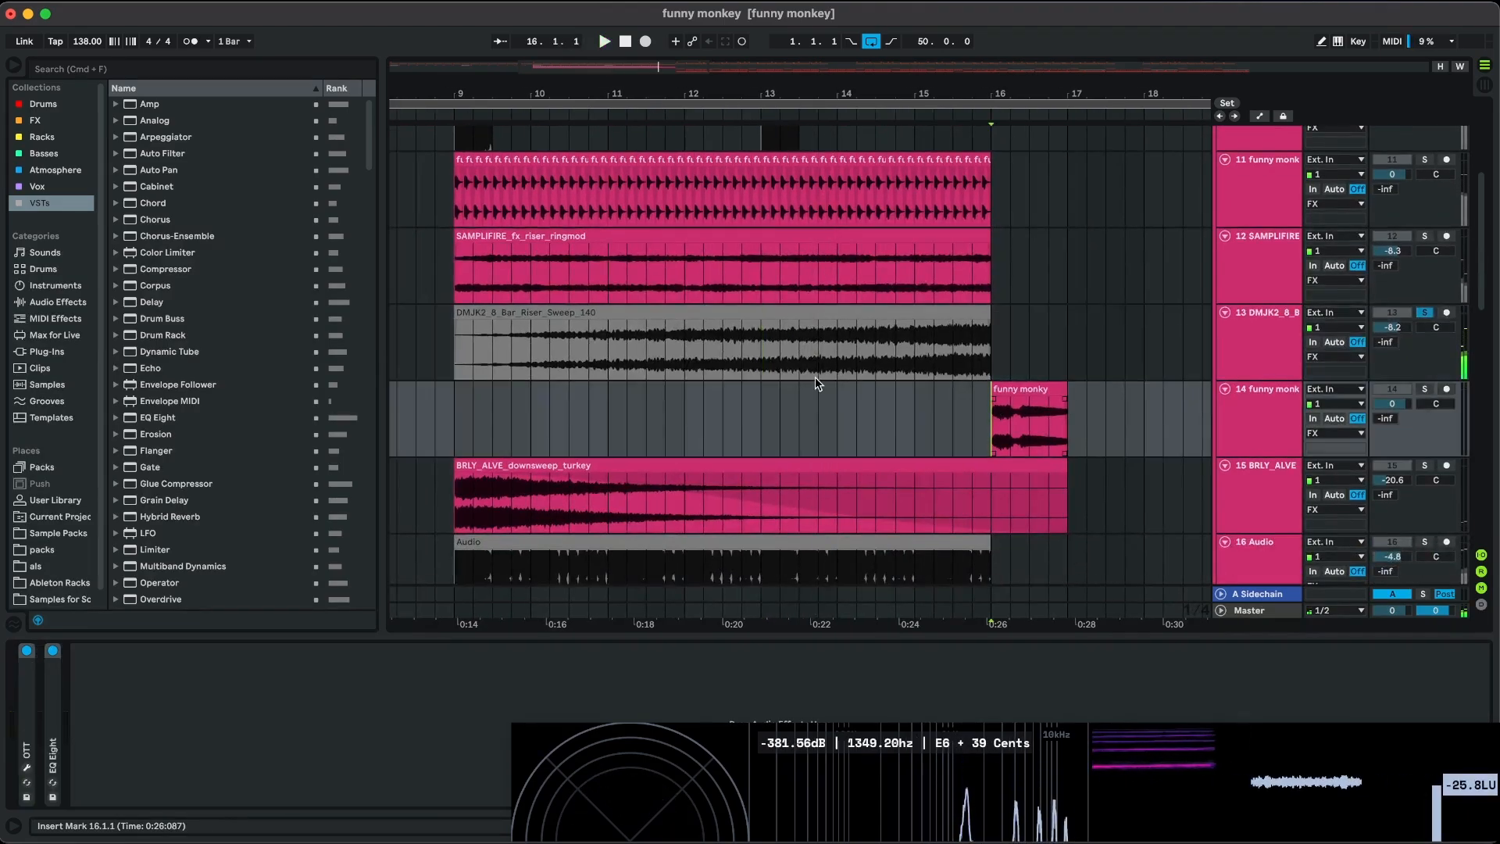
Solo the BRLY_ALVE downsweep on track 15 and play it from 9.1.1.
{"action": "scroll", "coordinate": [815, 377], "scroll_direction": "down", "scroll_amount": 3}
{"action": "left_click", "coordinate": [456, 424]}
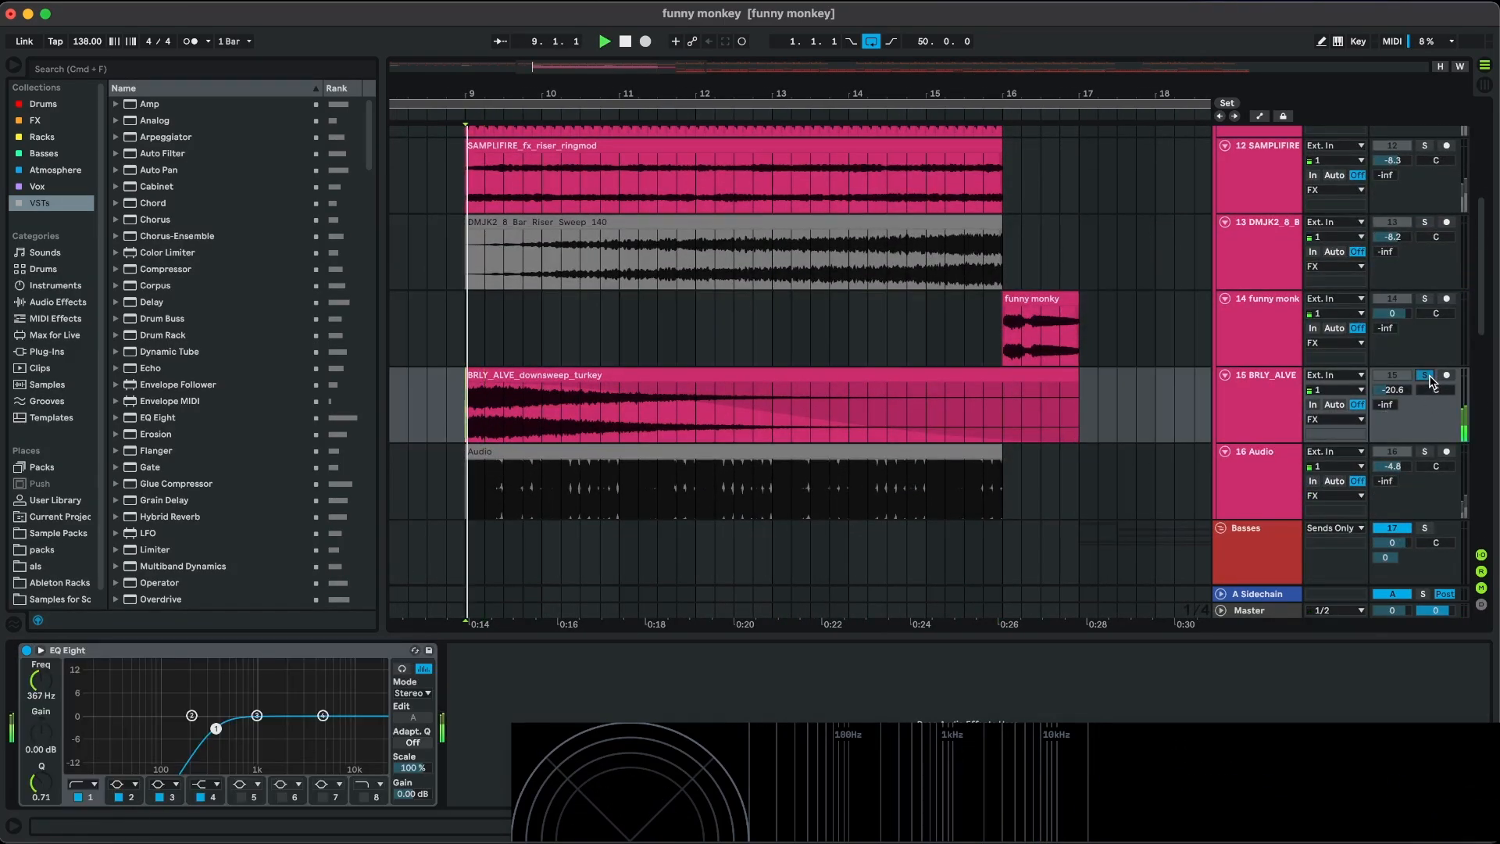
{"action": "scroll", "coordinate": [654, 315], "scroll_direction": "down", "scroll_amount": 2}
{"action": "scroll", "coordinate": [653, 315], "scroll_direction": "right", "scroll_amount": 1}
Solo Audio track 16, play it from 9.1.1, and inspect the devices inside its DMJK rack.
{"action": "left_click", "coordinate": [1427, 384]}
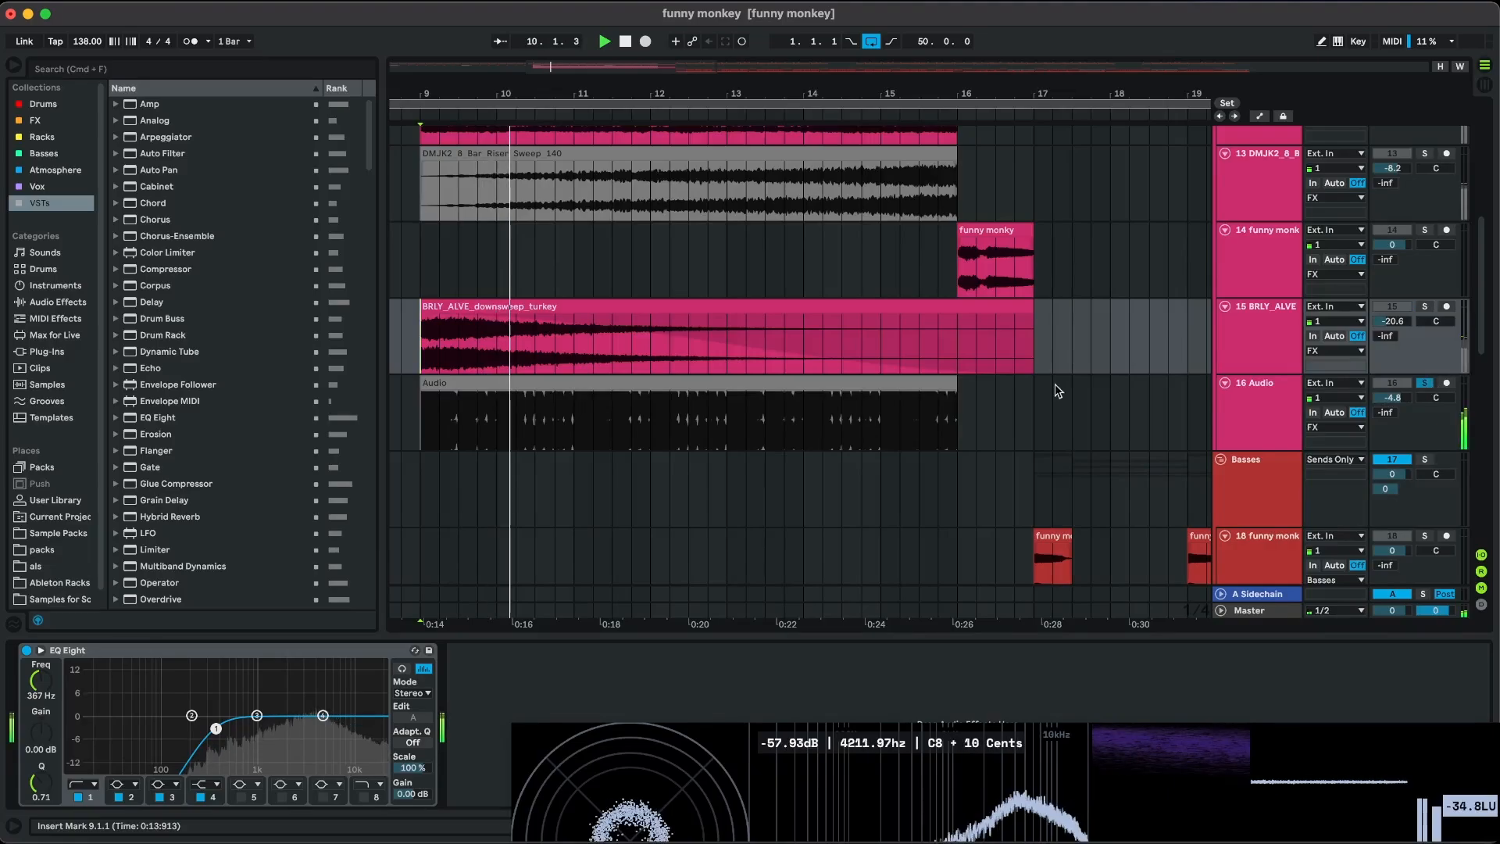
{"action": "left_click", "coordinate": [423, 424]}
{"action": "scroll", "coordinate": [816, 419], "scroll_direction": "up", "scroll_amount": 1}
{"action": "scroll", "coordinate": [816, 419], "scroll_direction": "left", "scroll_amount": 1}
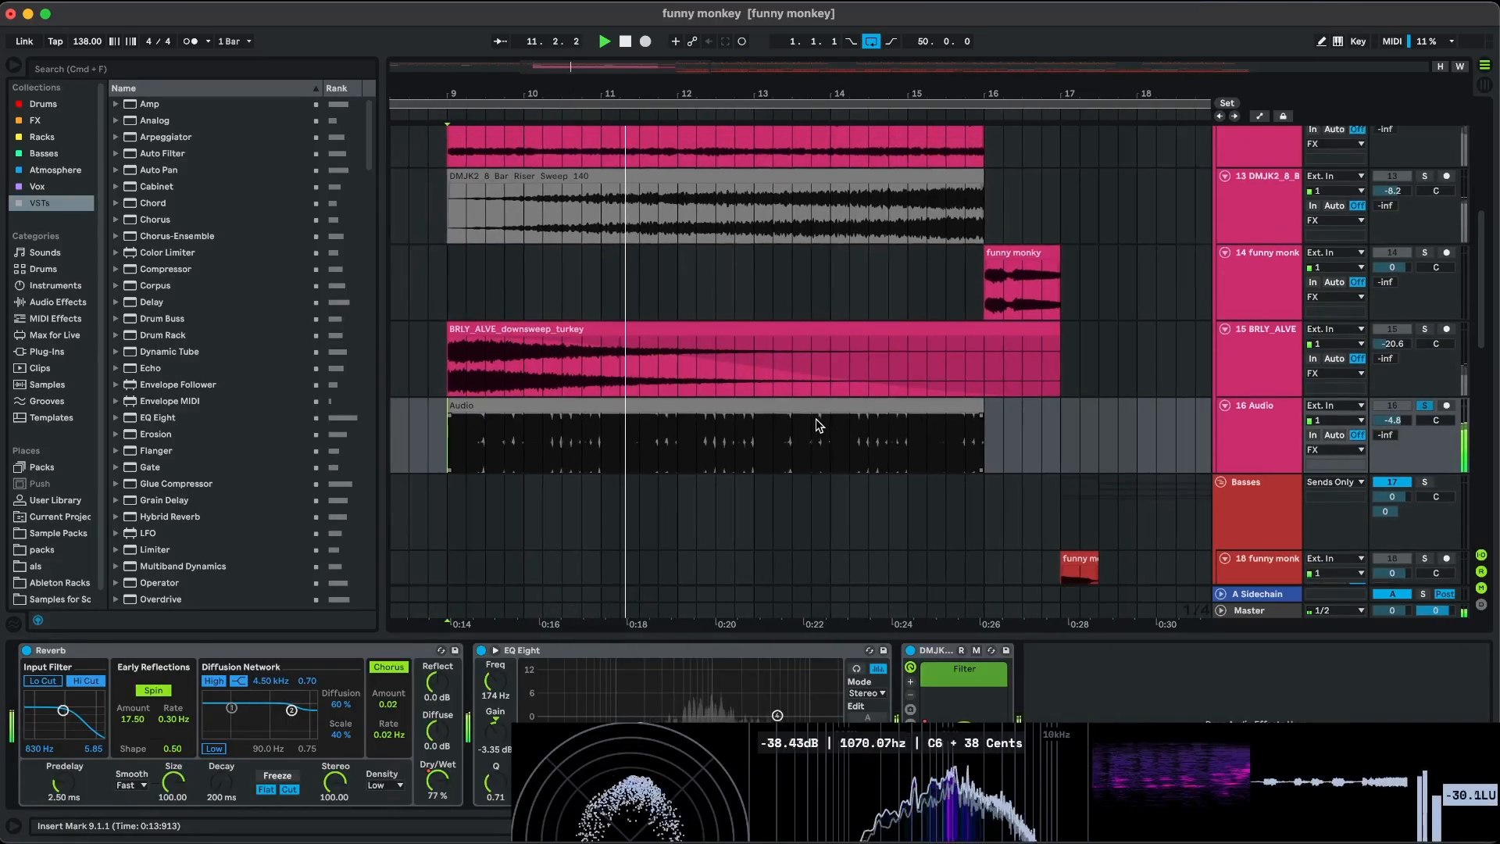
{"action": "left_click", "coordinate": [911, 725]}
{"action": "scroll", "coordinate": [911, 725], "scroll_direction": "right", "scroll_amount": 1}
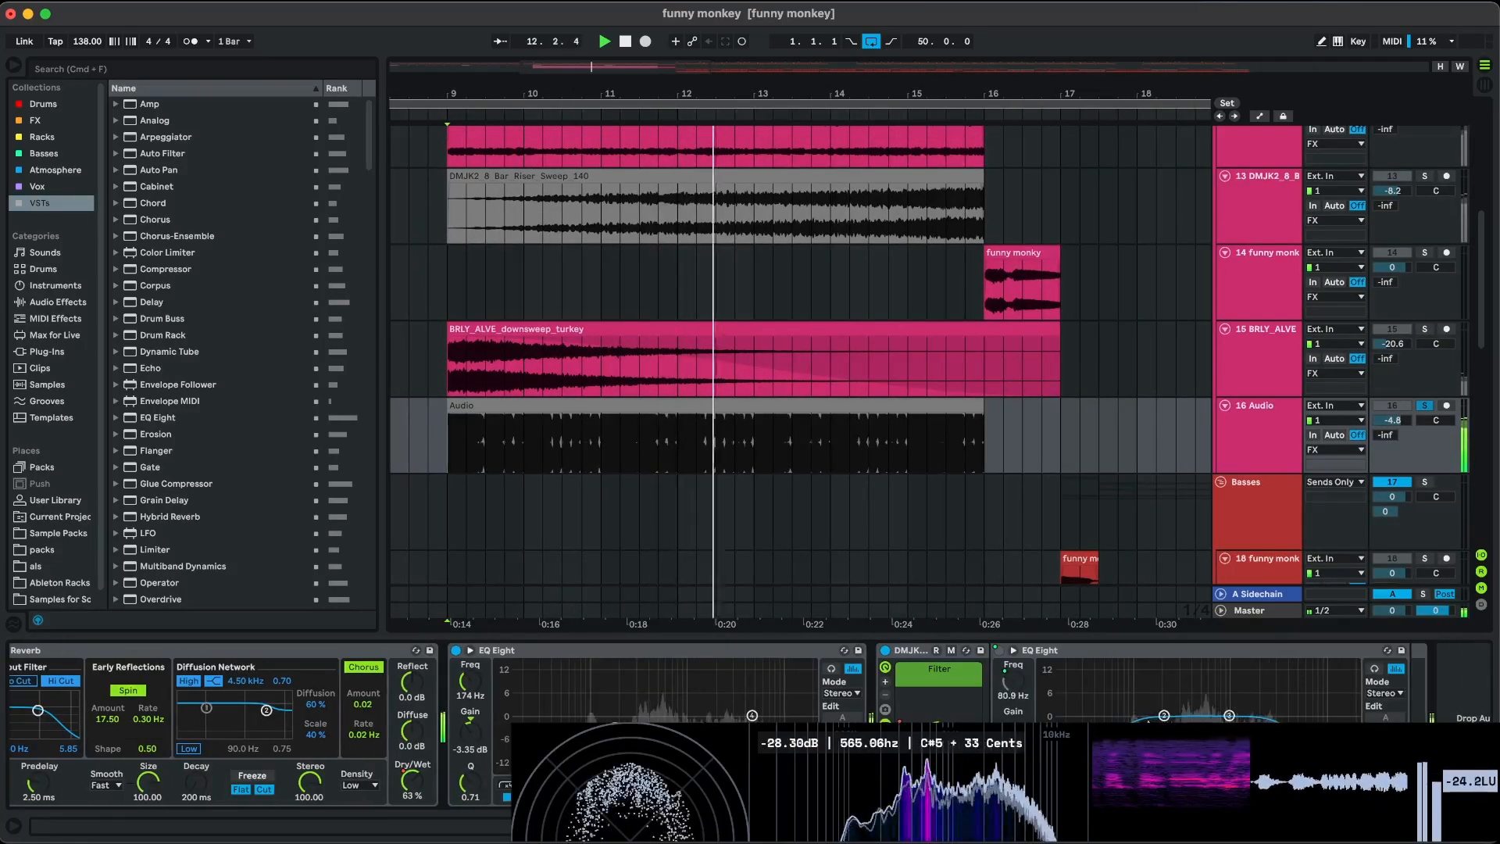
{"action": "key", "text": "space"}
{"action": "left_click", "coordinate": [885, 726]}
Unfold the Drums group, set the insert mark at 9.1.1 on the Drum Rack track, and solo that track.
{"action": "scroll", "coordinate": [557, 327], "scroll_direction": "up", "scroll_amount": 1}
{"action": "scroll", "coordinate": [556, 328], "scroll_direction": "left", "scroll_amount": 1}
{"action": "scroll", "coordinate": [557, 327], "scroll_direction": "up", "scroll_amount": 5}
{"action": "scroll", "coordinate": [556, 327], "scroll_direction": "left", "scroll_amount": 2}
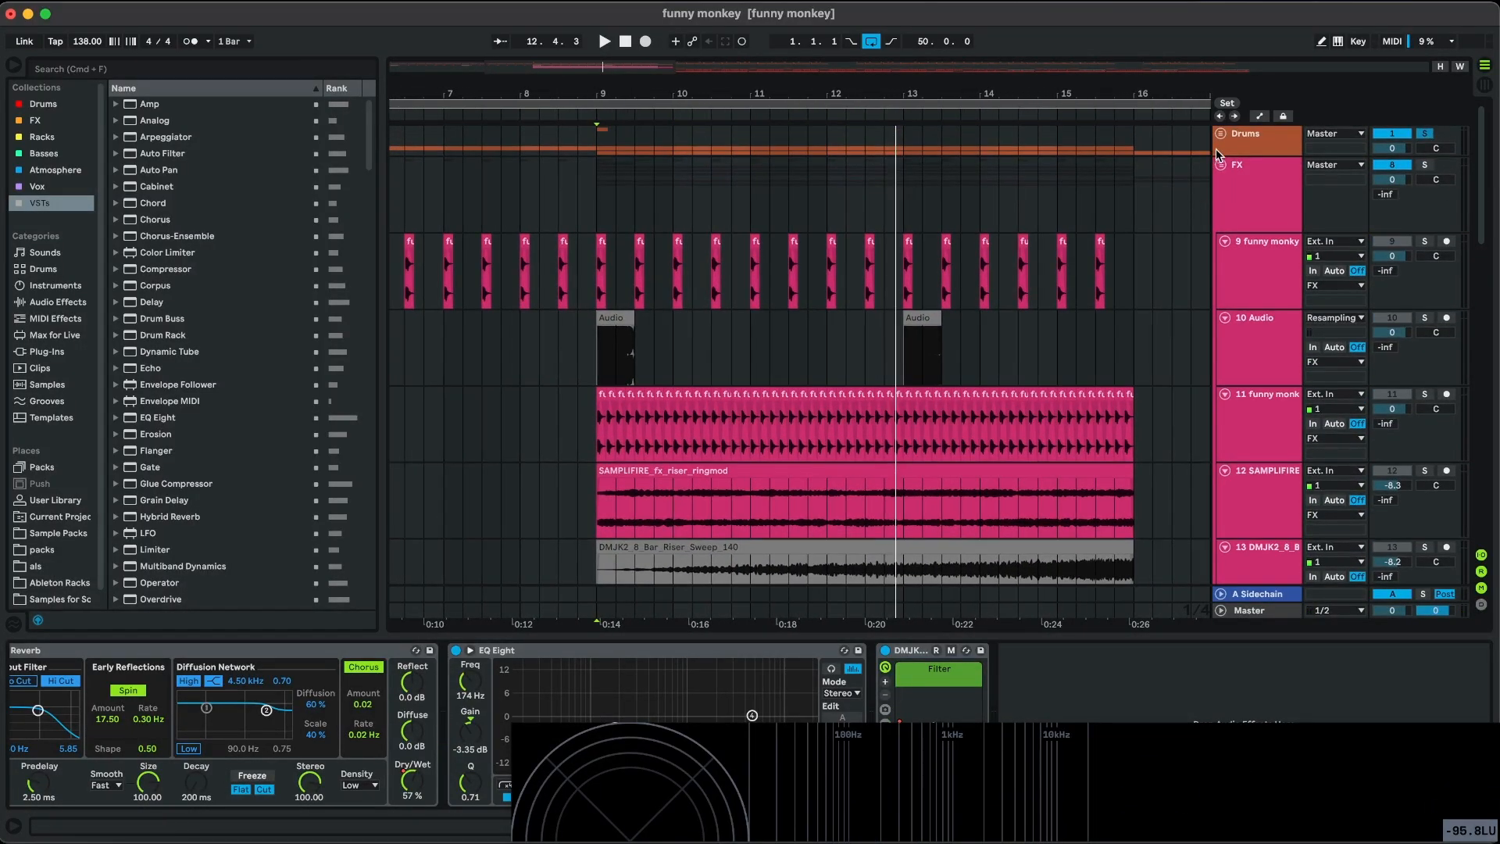
{"action": "left_click", "coordinate": [1221, 131]}
{"action": "scroll", "coordinate": [643, 292], "scroll_direction": "down", "scroll_amount": 6}
{"action": "scroll", "coordinate": [616, 418], "scroll_direction": "down", "scroll_amount": 3}
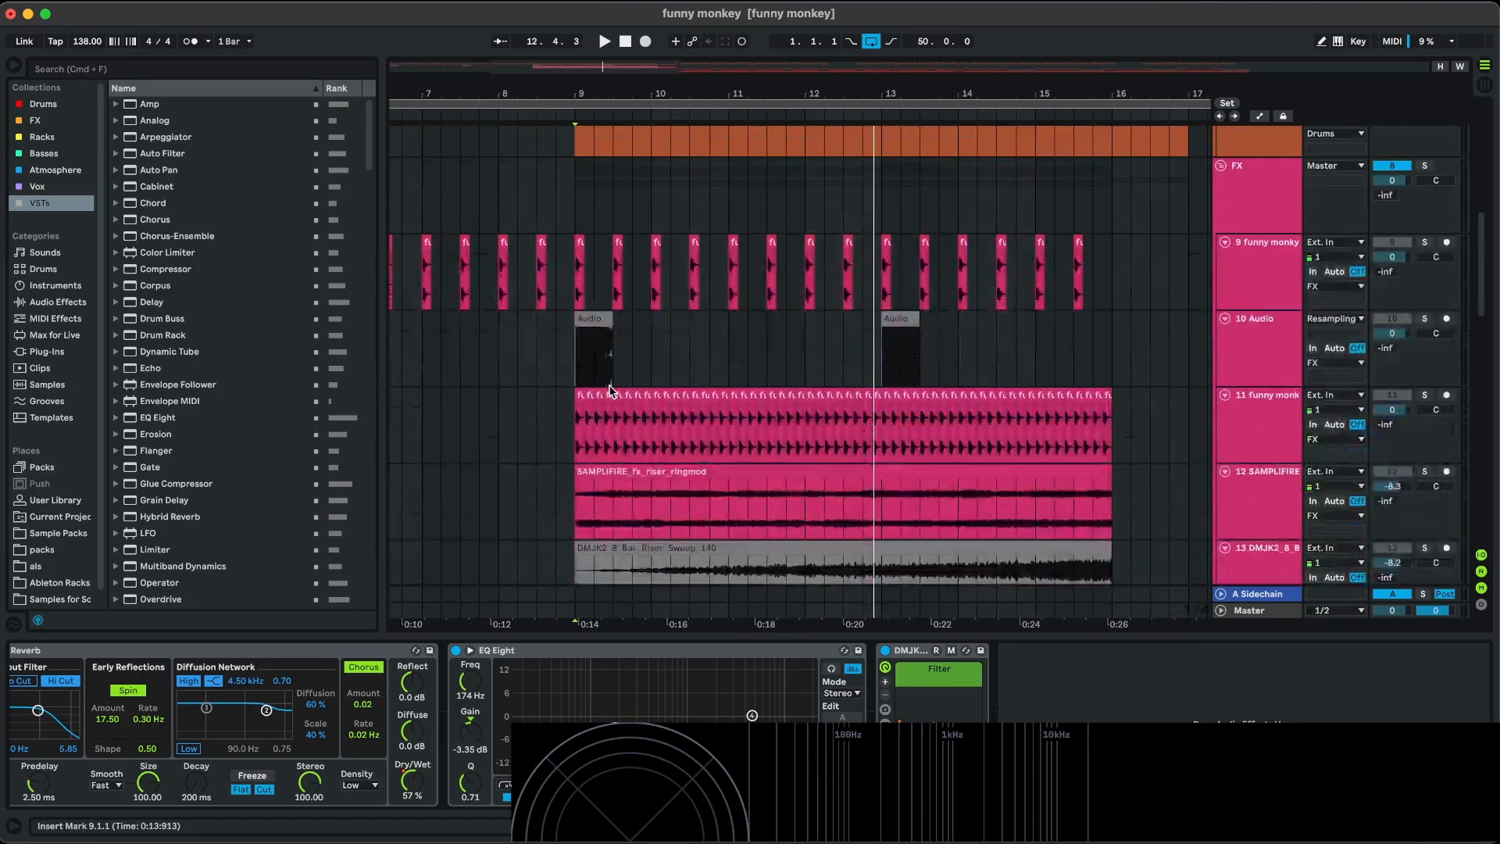
{"action": "scroll", "coordinate": [616, 406], "scroll_direction": "up", "scroll_amount": 7}
{"action": "left_click", "coordinate": [586, 463]}
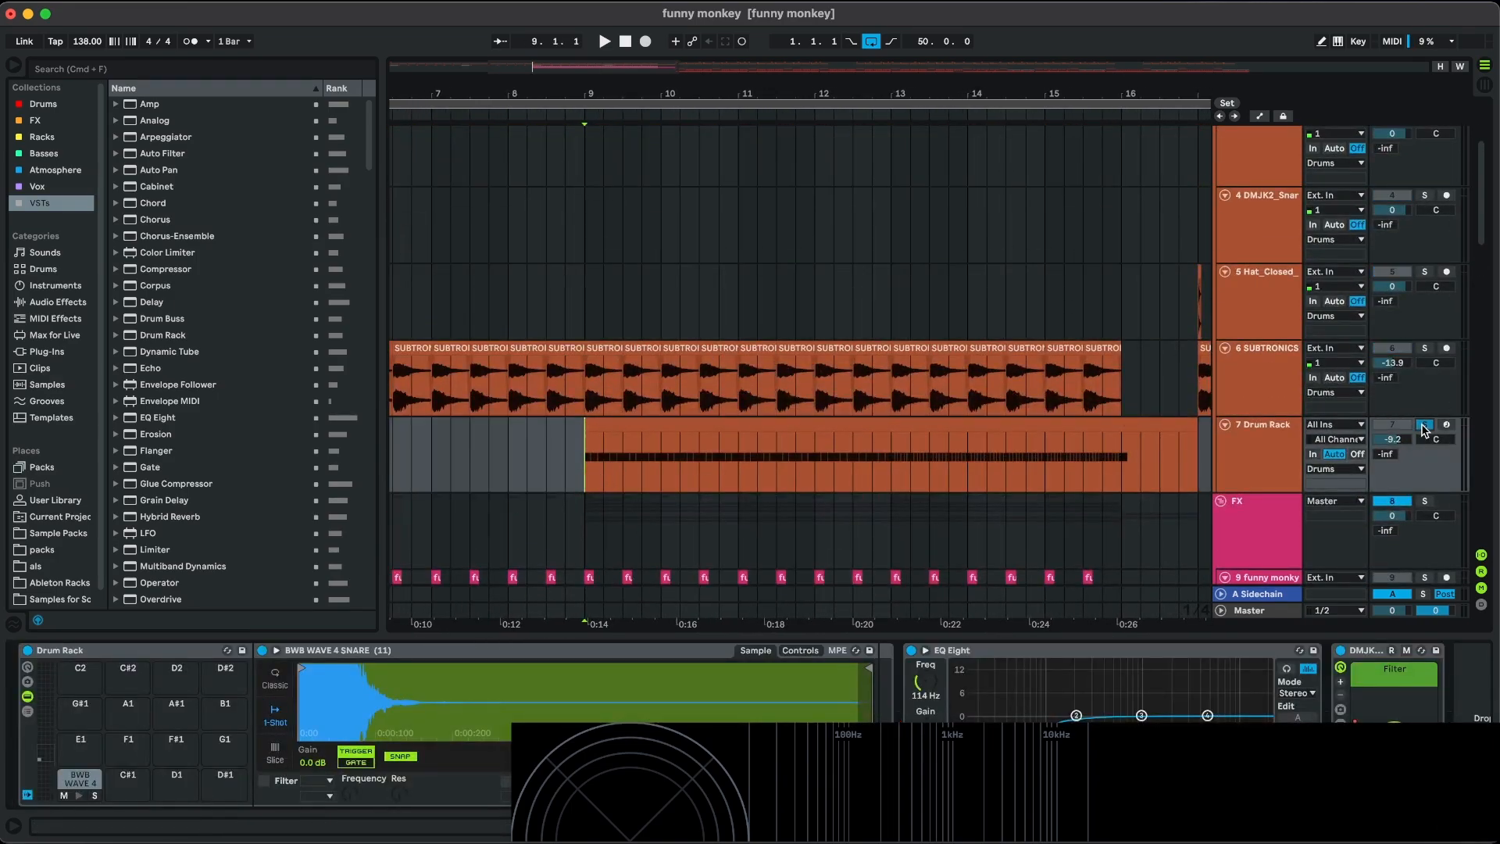
Play the soloed Drum Rack track from 9.1.1 and again from 13.1.1.
{"action": "scroll", "coordinate": [482, 709], "scroll_direction": "right", "scroll_amount": 2}
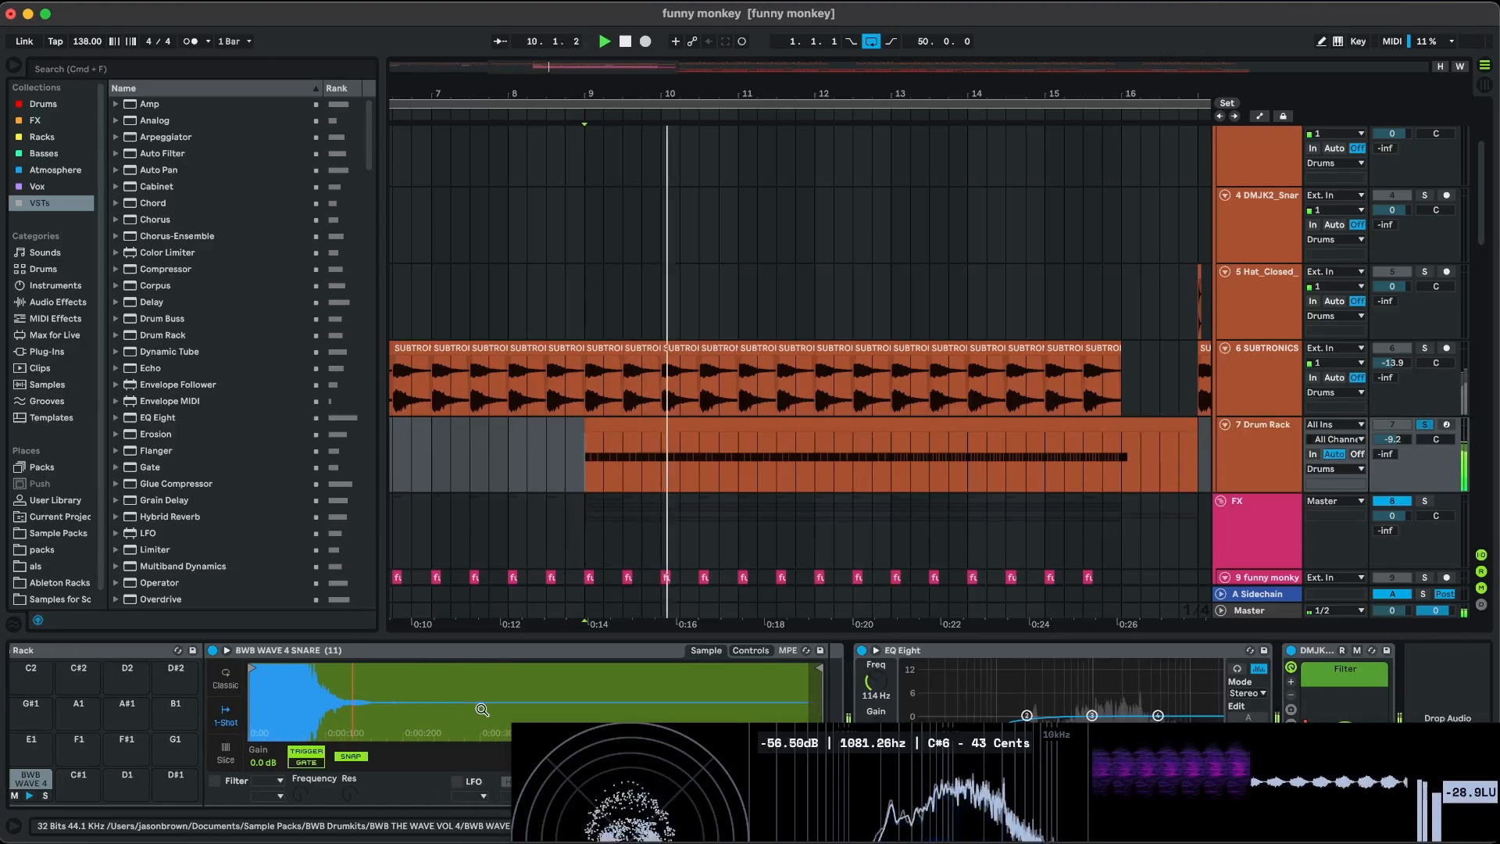
{"action": "key", "text": "a"}
{"action": "scroll", "coordinate": [805, 391], "scroll_direction": "down", "scroll_amount": 1}
{"action": "scroll", "coordinate": [823, 391], "scroll_direction": "left", "scroll_amount": 1}
{"action": "left_click", "coordinate": [823, 391]}
{"action": "key", "text": "space"}
{"action": "key", "text": "space"}
{"action": "key", "text": "a"}
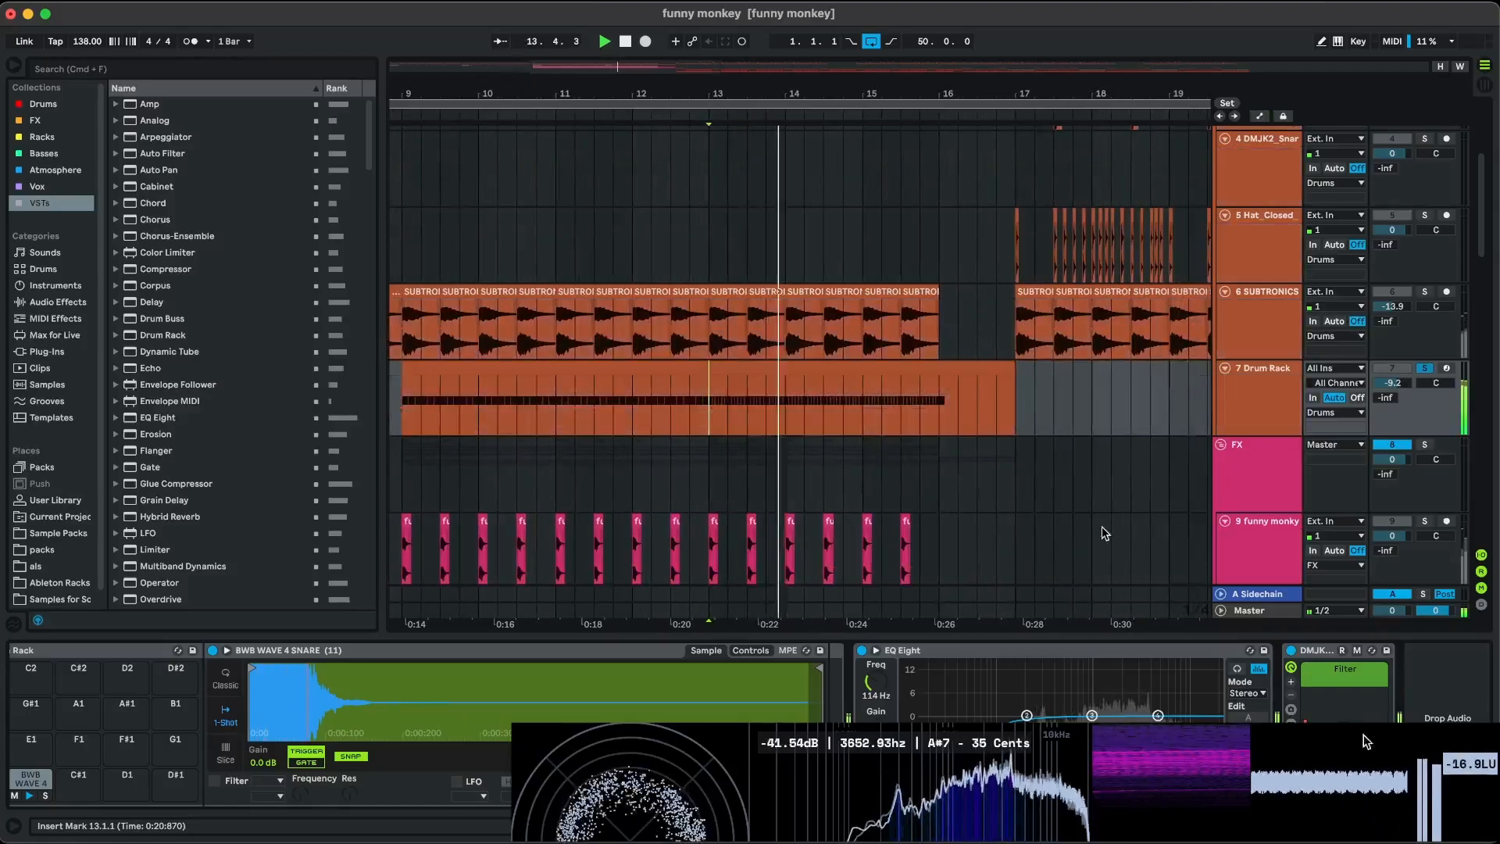
Inspect the devices inside the Drum Rack track's DMJK rack, stop playback and unsolo the track.
{"action": "left_click", "coordinate": [1291, 722]}
{"action": "scroll", "coordinate": [1250, 719], "scroll_direction": "right", "scroll_amount": 5}
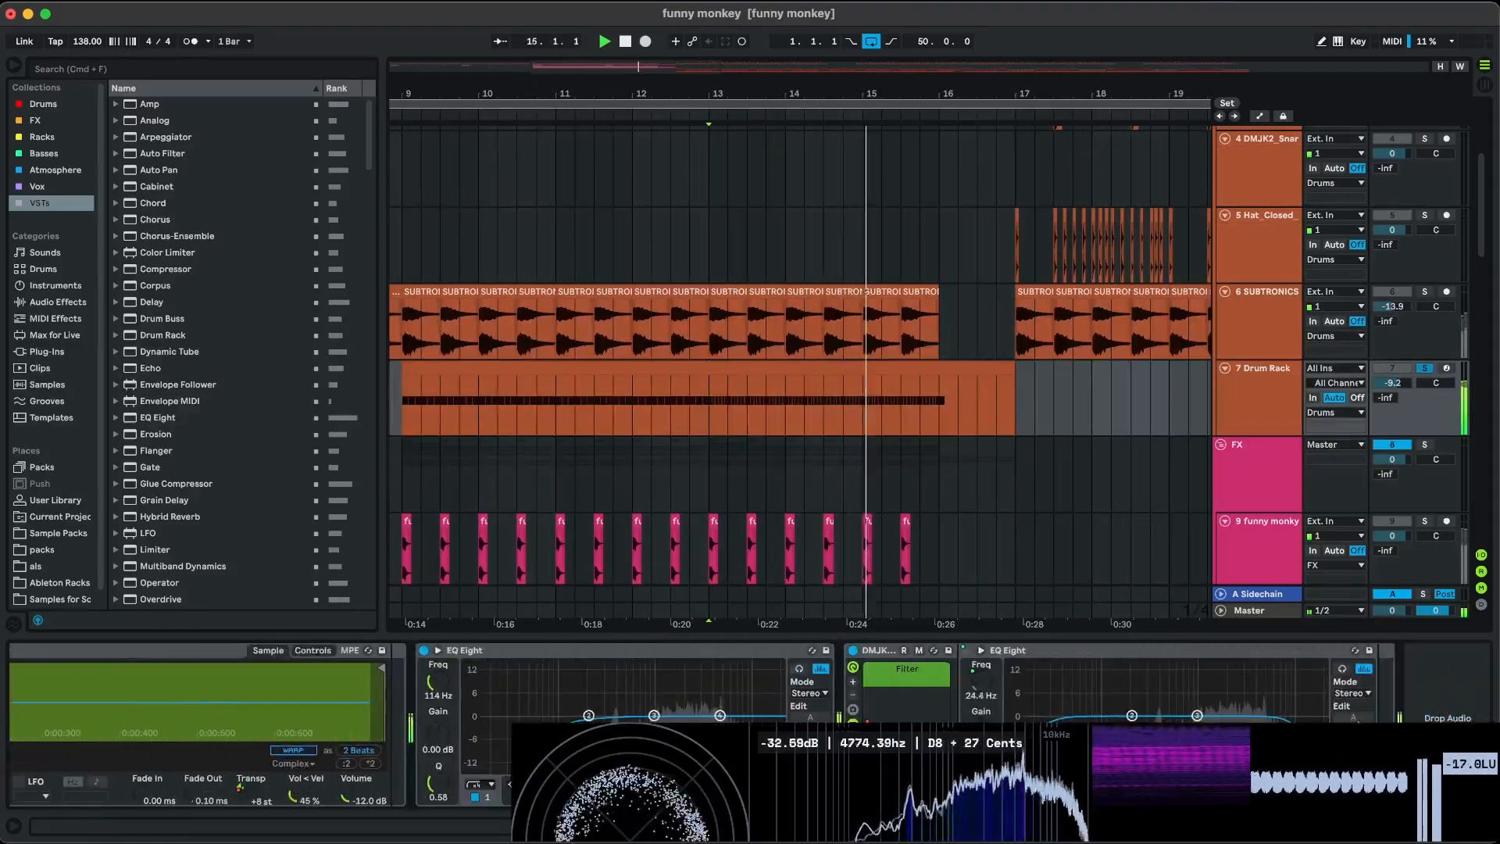
{"action": "left_click", "coordinate": [1392, 217]}
{"action": "scroll", "coordinate": [1180, 236], "scroll_direction": "up", "scroll_amount": 5}
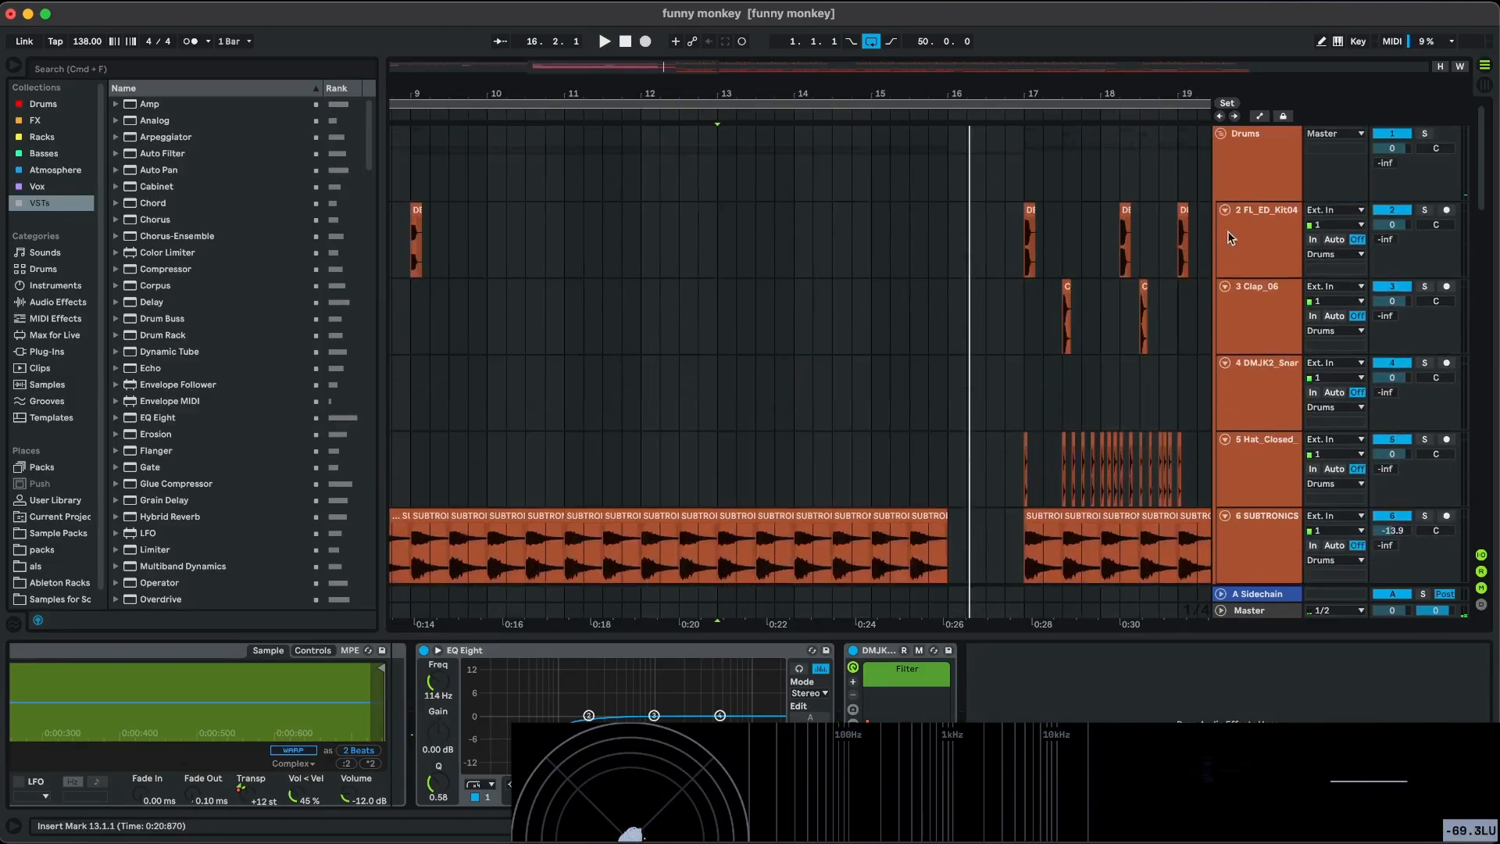
Fold the FX and Drums groups and set the insert mark at 17.1.1 on the Basses group.
{"action": "scroll", "coordinate": [1172, 337], "scroll_direction": "down", "scroll_amount": 6}
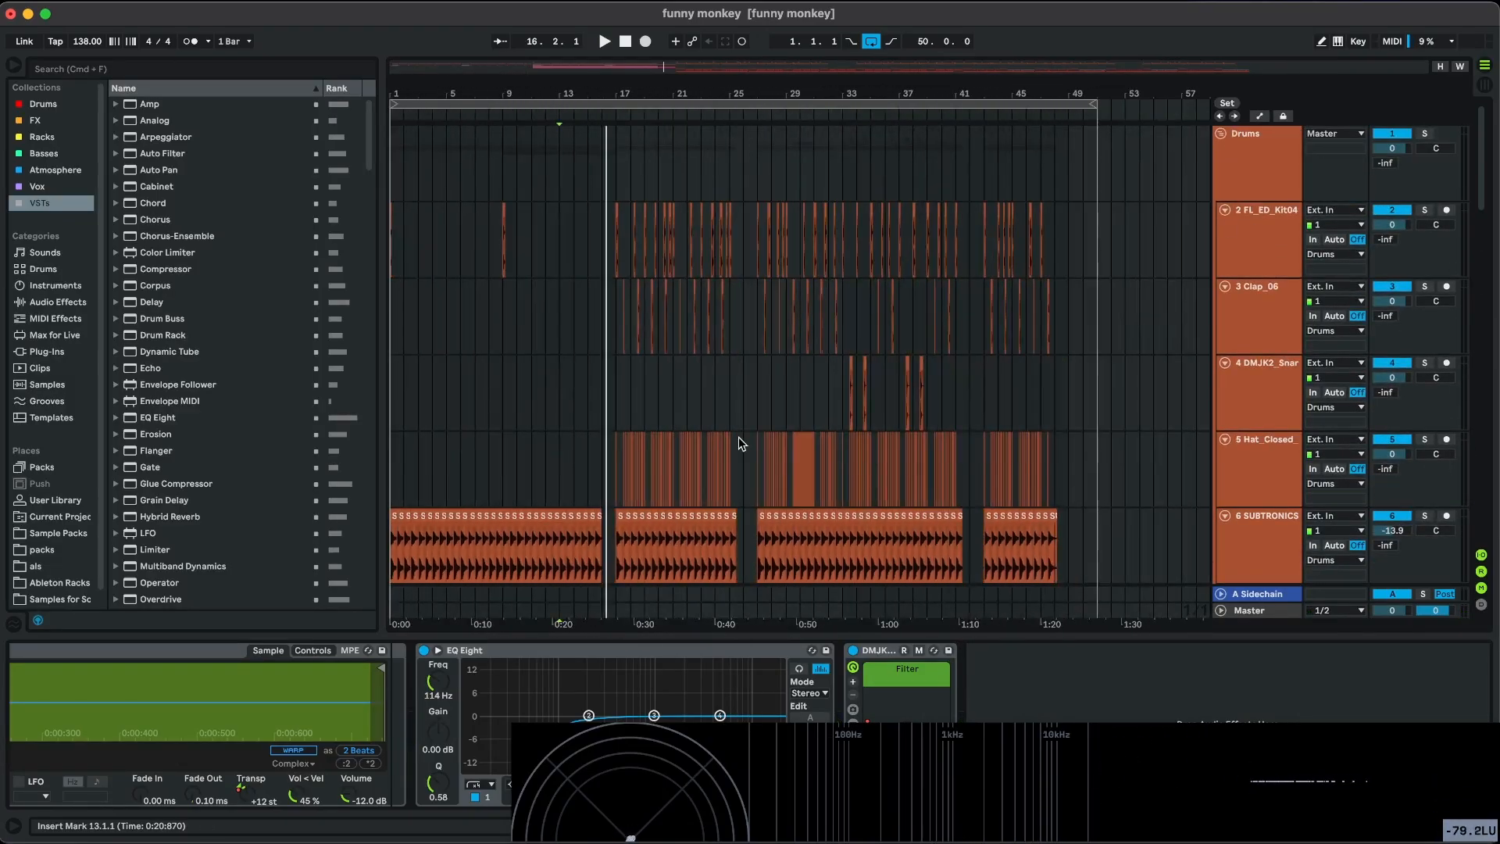
{"action": "scroll", "coordinate": [739, 442], "scroll_direction": "down", "scroll_amount": 5}
{"action": "scroll", "coordinate": [639, 488], "scroll_direction": "down", "scroll_amount": 10}
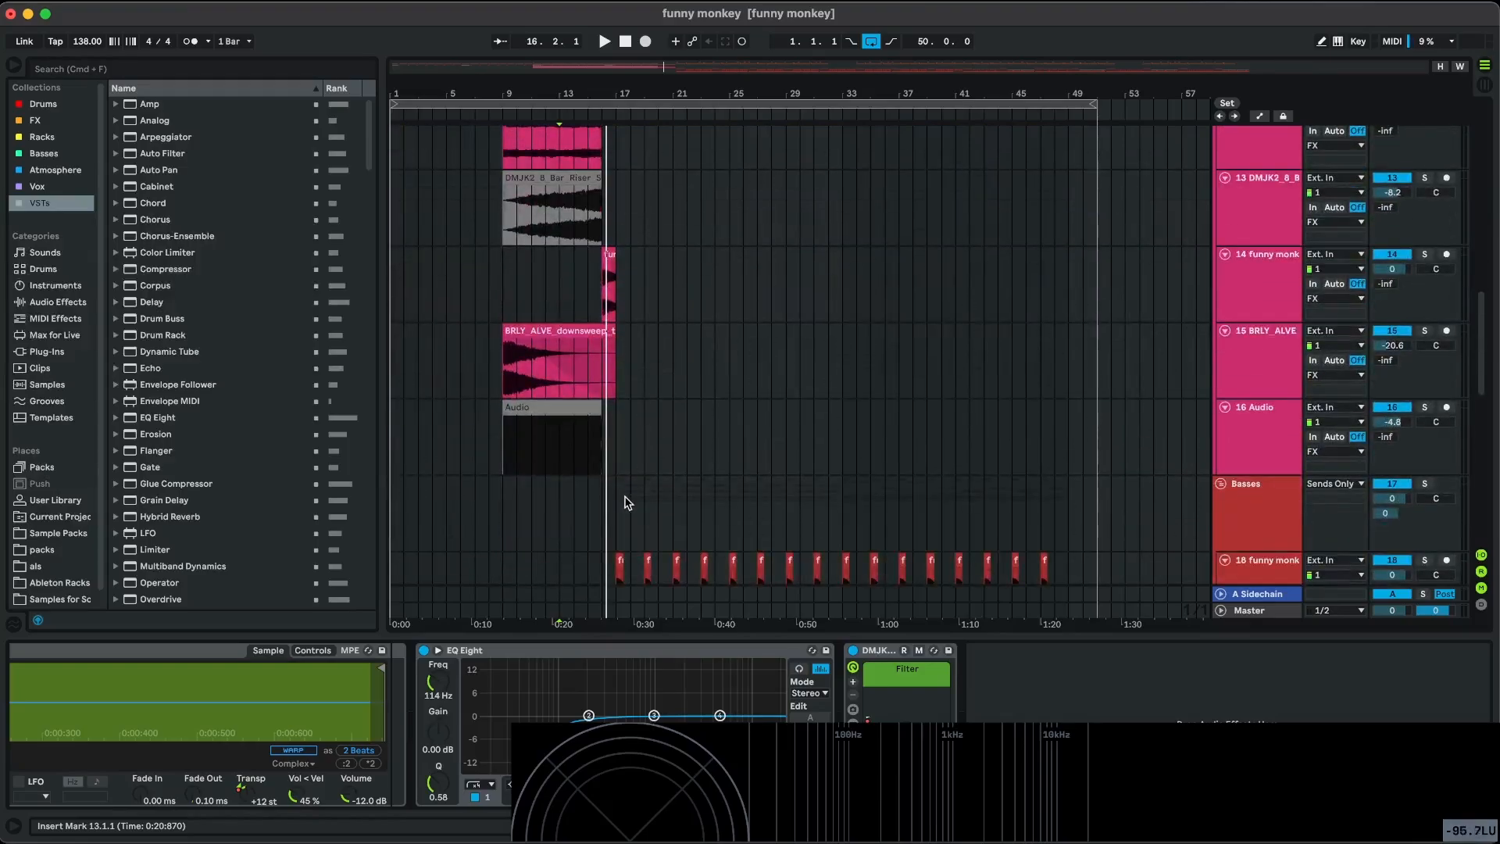
{"action": "left_click", "coordinate": [623, 501]}
{"action": "scroll", "coordinate": [623, 501], "scroll_direction": "up", "scroll_amount": 8}
{"action": "scroll", "coordinate": [623, 501], "scroll_direction": "up", "scroll_amount": 1}
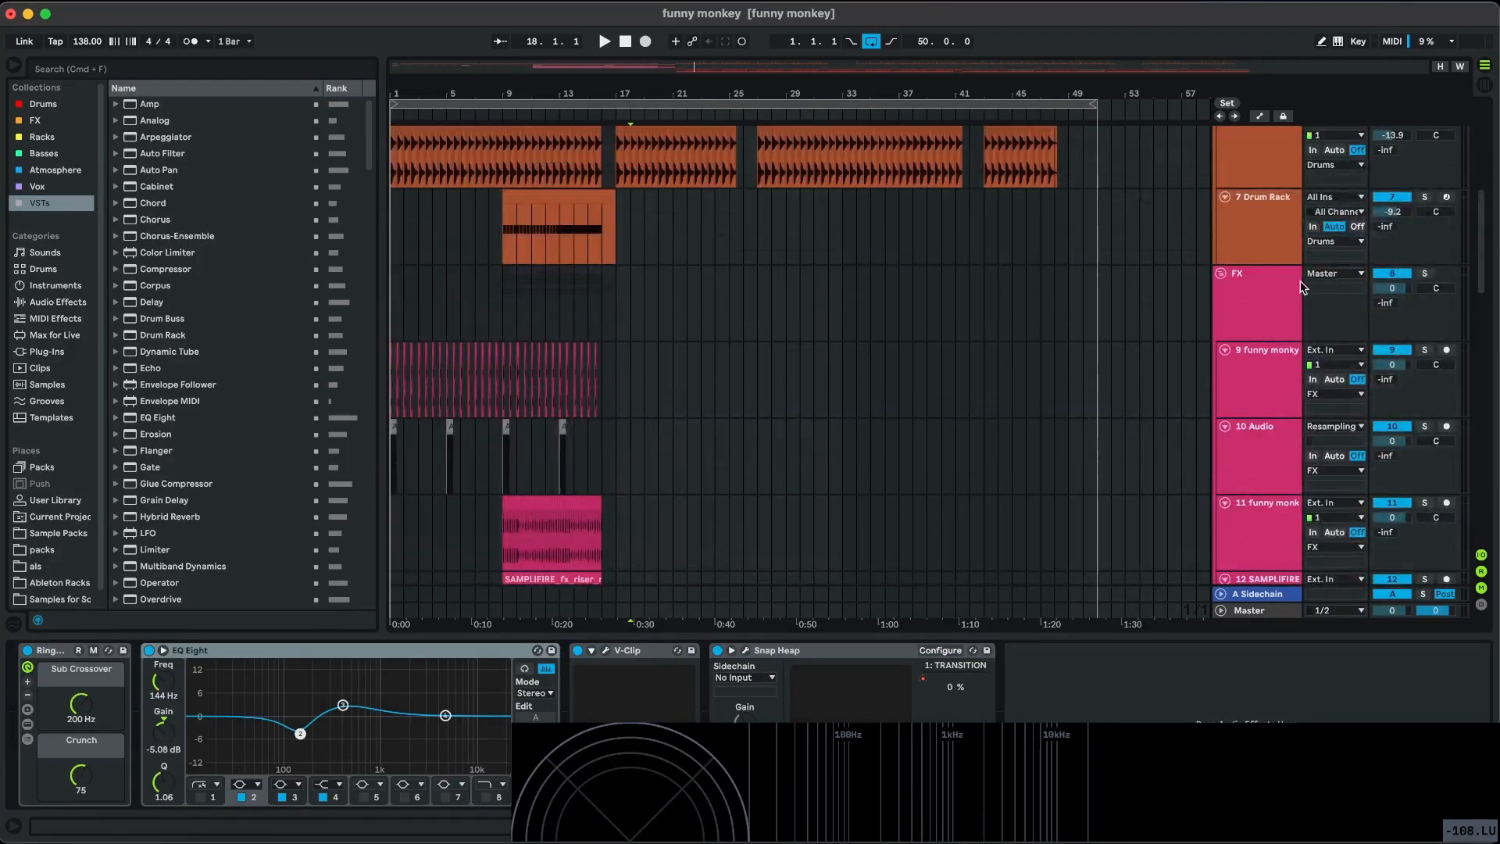
{"action": "left_click", "coordinate": [1221, 273]}
{"action": "scroll", "coordinate": [1233, 164], "scroll_direction": "up", "scroll_amount": 3}
{"action": "left_click", "coordinate": [1219, 134]}
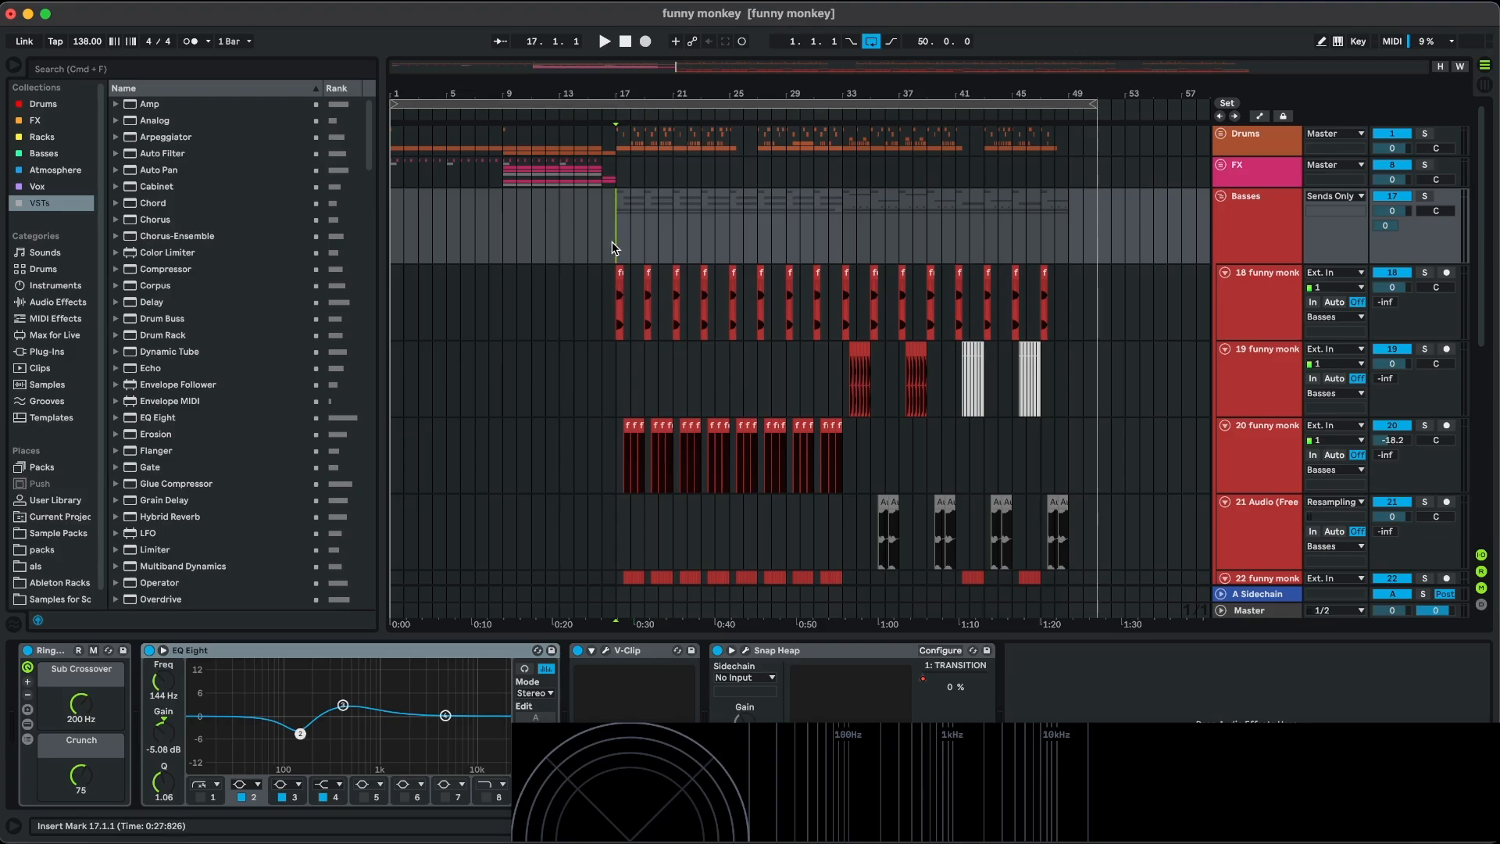
Examine the clip layout across the Basses group's tracks, including the nested group with the Super Hea track.
{"action": "scroll", "coordinate": [612, 241], "scroll_direction": "up", "scroll_amount": 5}
{"action": "scroll", "coordinate": [612, 242], "scroll_direction": "down", "scroll_amount": 5}
{"action": "scroll", "coordinate": [612, 242], "scroll_direction": "down", "scroll_amount": 4}
{"action": "scroll", "coordinate": [612, 249], "scroll_direction": "down", "scroll_amount": 3}
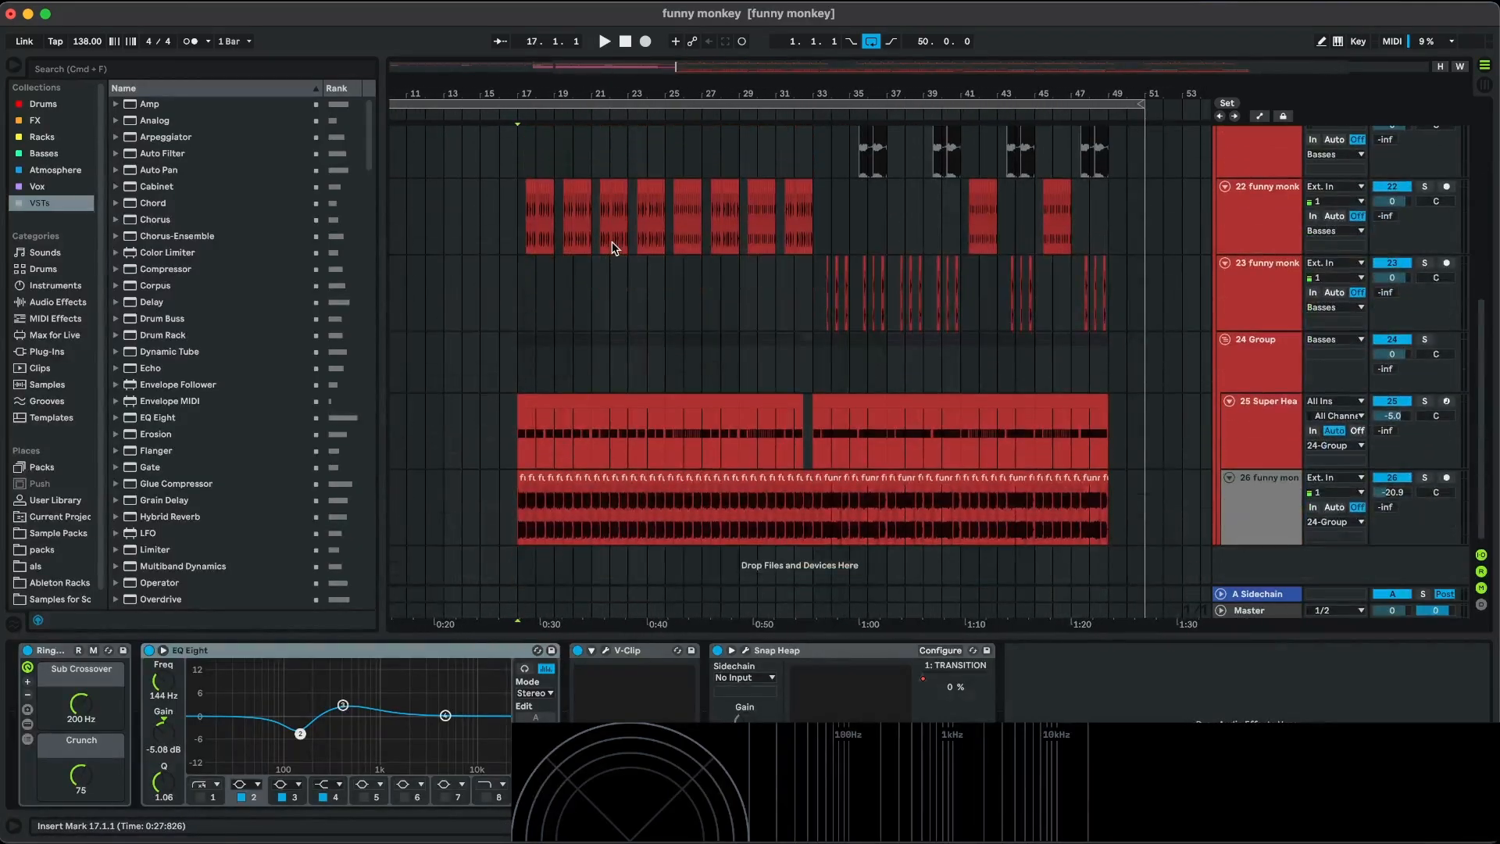
{"action": "scroll", "coordinate": [612, 249], "scroll_direction": "up", "scroll_amount": 8}
{"action": "scroll", "coordinate": [612, 248], "scroll_direction": "up", "scroll_amount": 4}
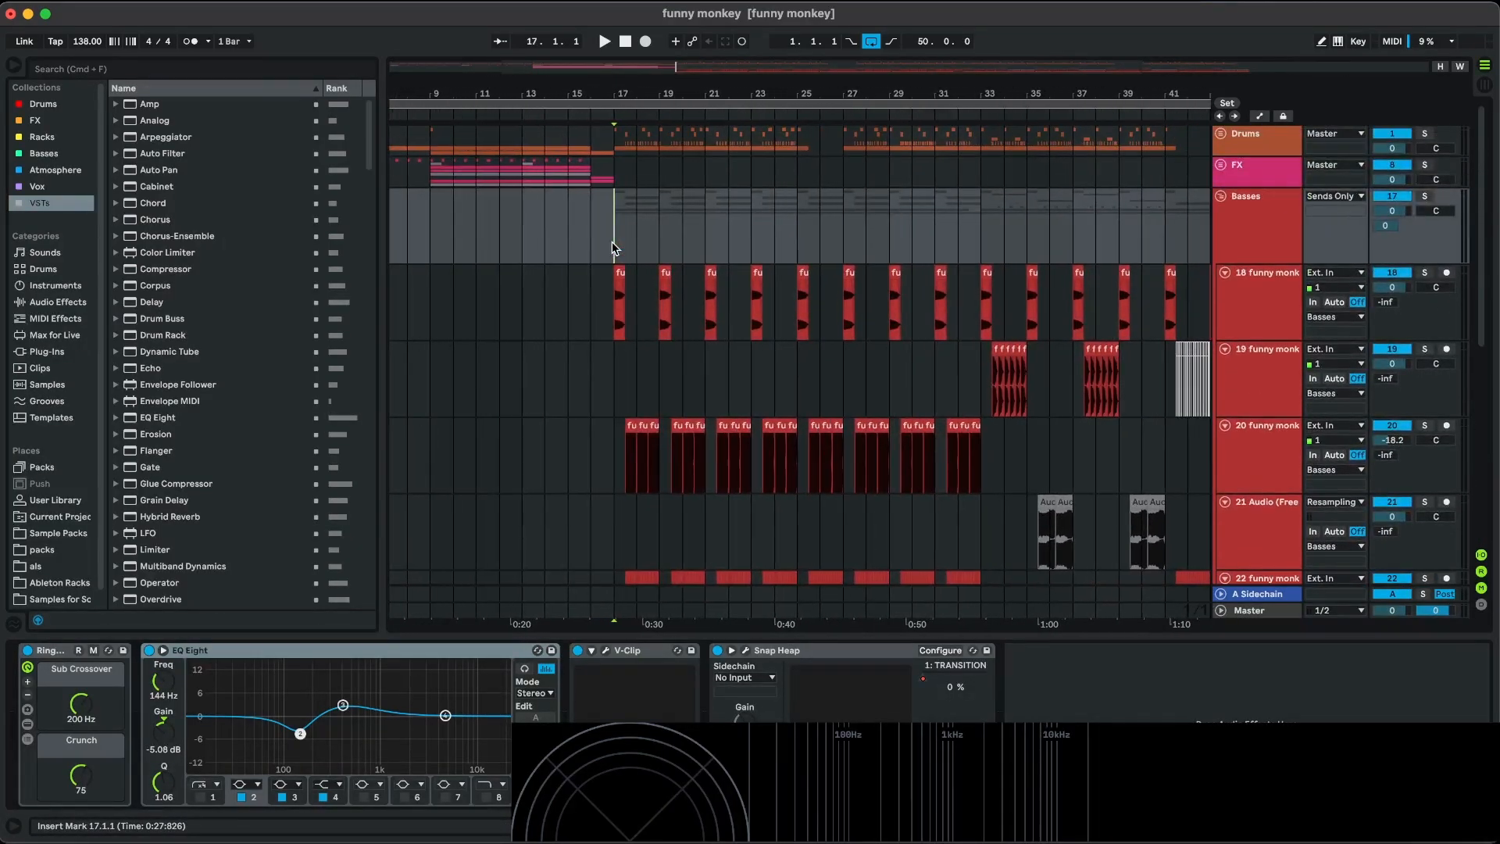